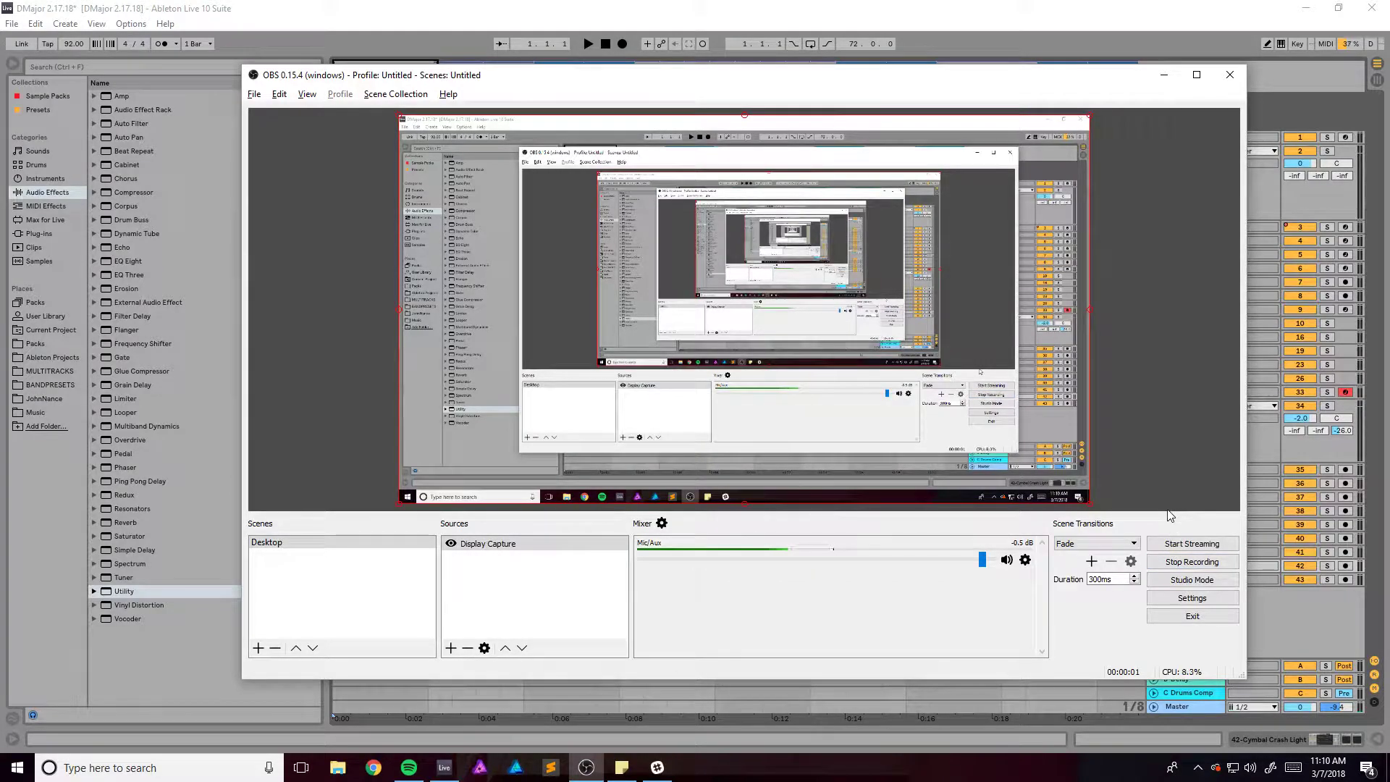
# Bring the Live arrangement forward, zoom out over the whole song, then zoom back to bar 1
pyautogui.hotkey('alt', 'Tab')
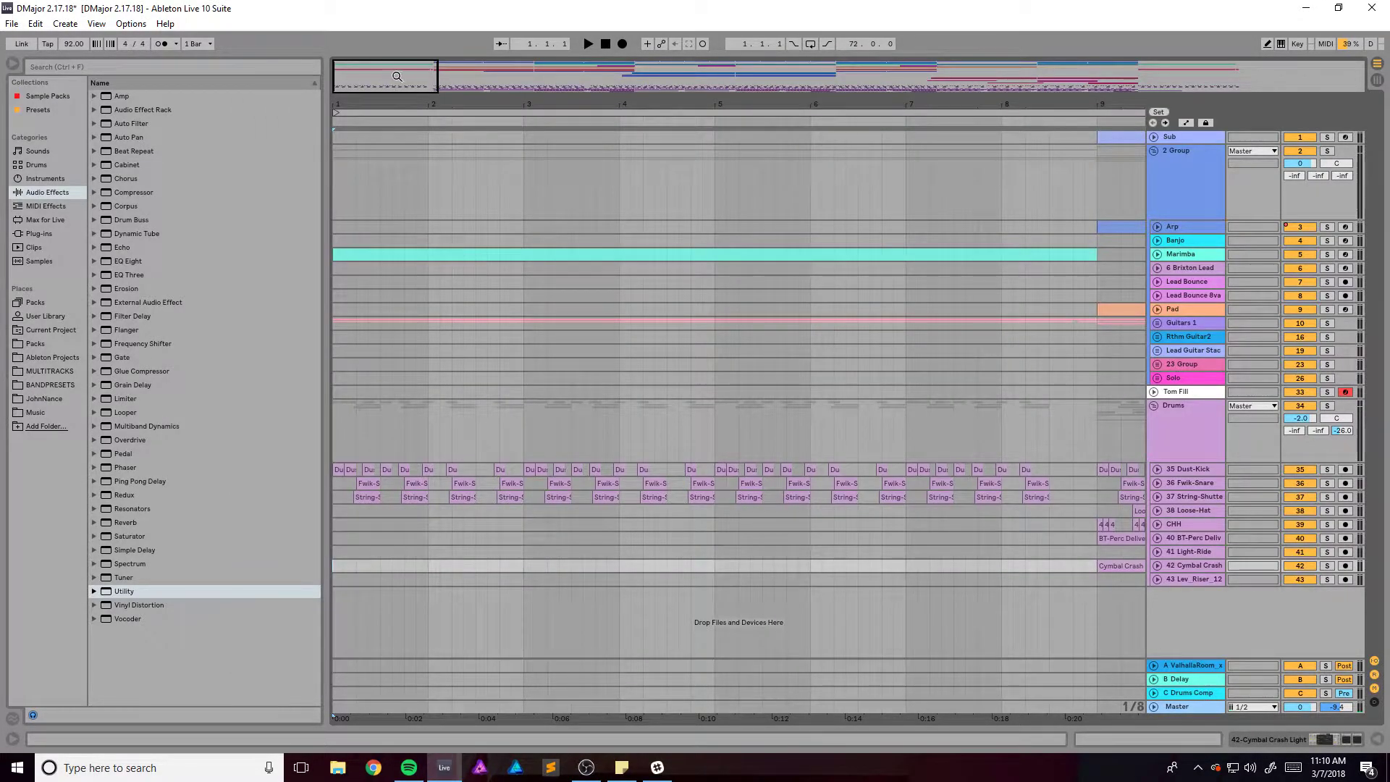
pyautogui.moveTo(392, 76); pyautogui.dragTo(782, 74)
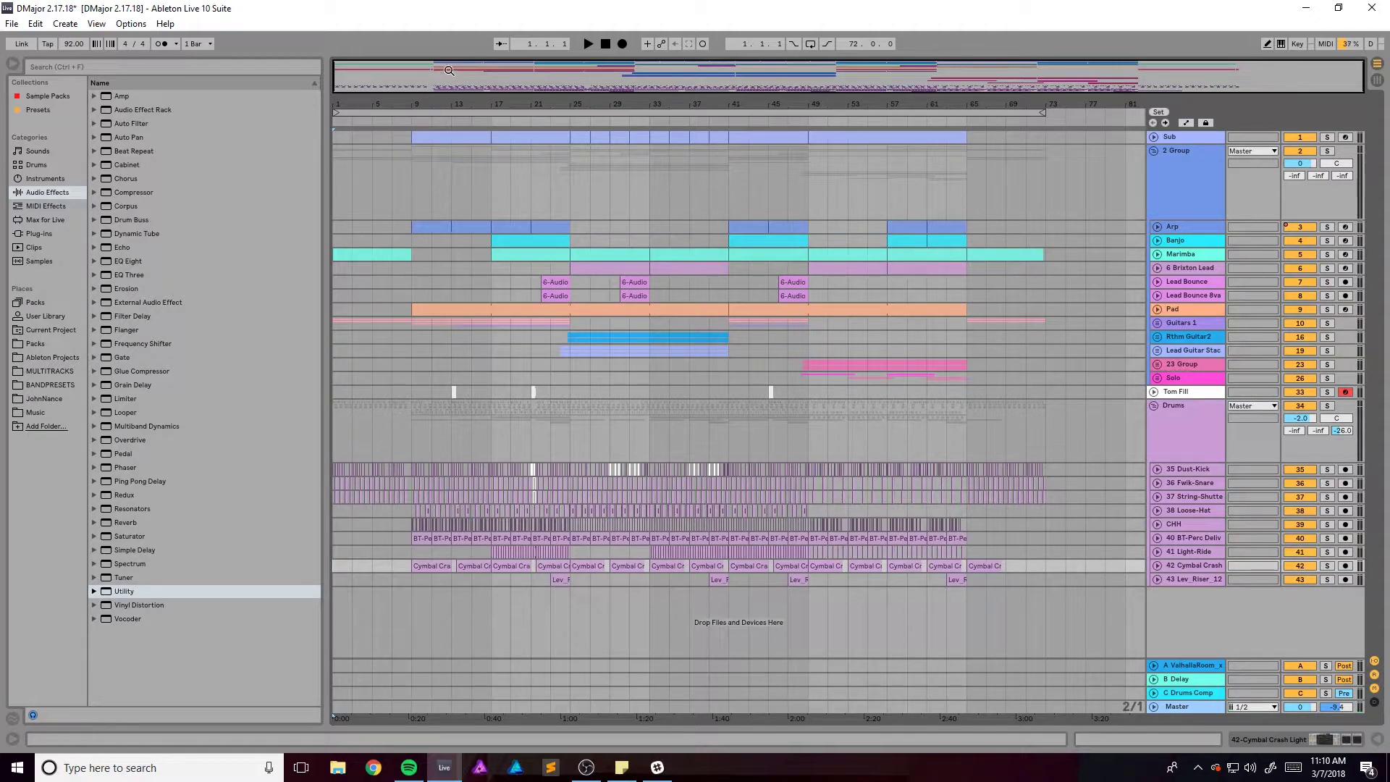
pyautogui.moveTo(449, 71); pyautogui.dragTo(352, 75)
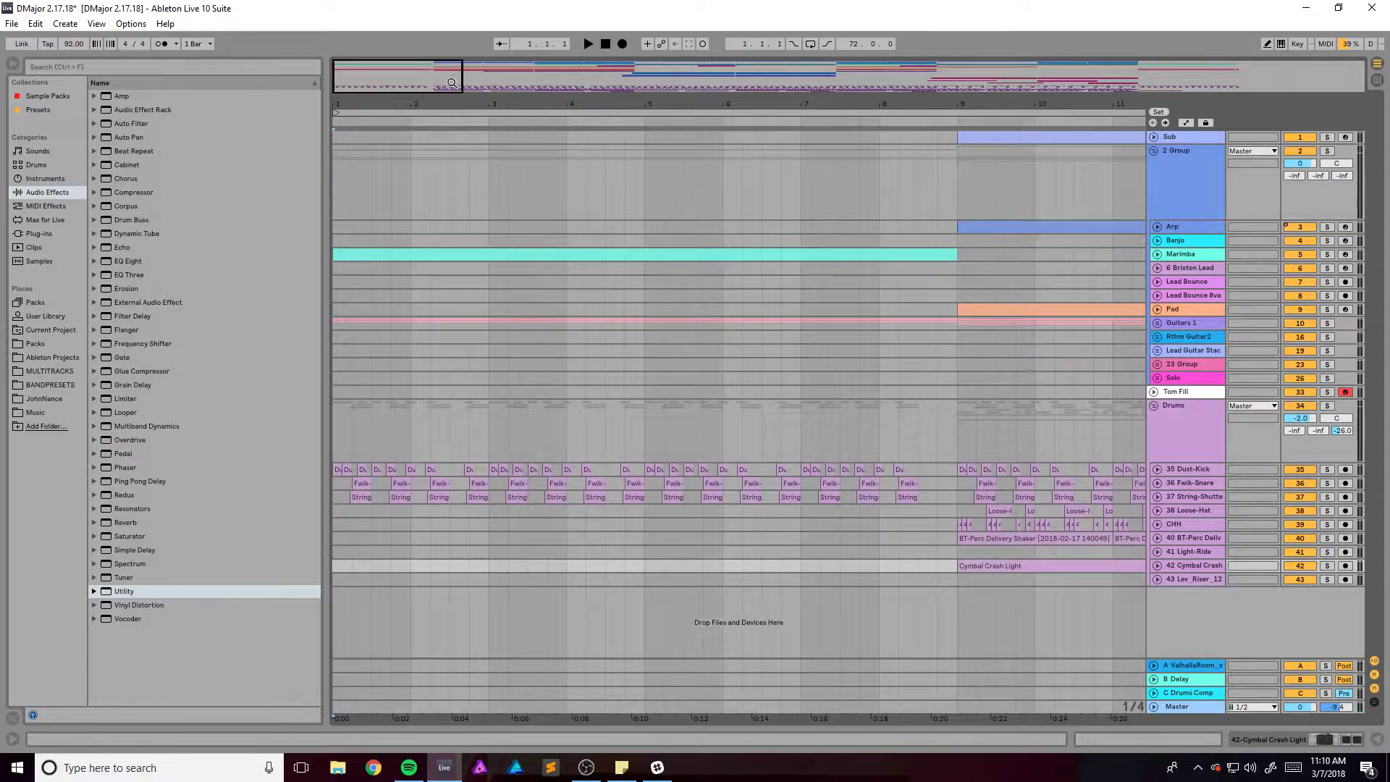
# Select the Marimba track and unfold the Guitars 1 group to show its tracks
pyautogui.moveTo(460, 72); pyautogui.dragTo(433, 72)
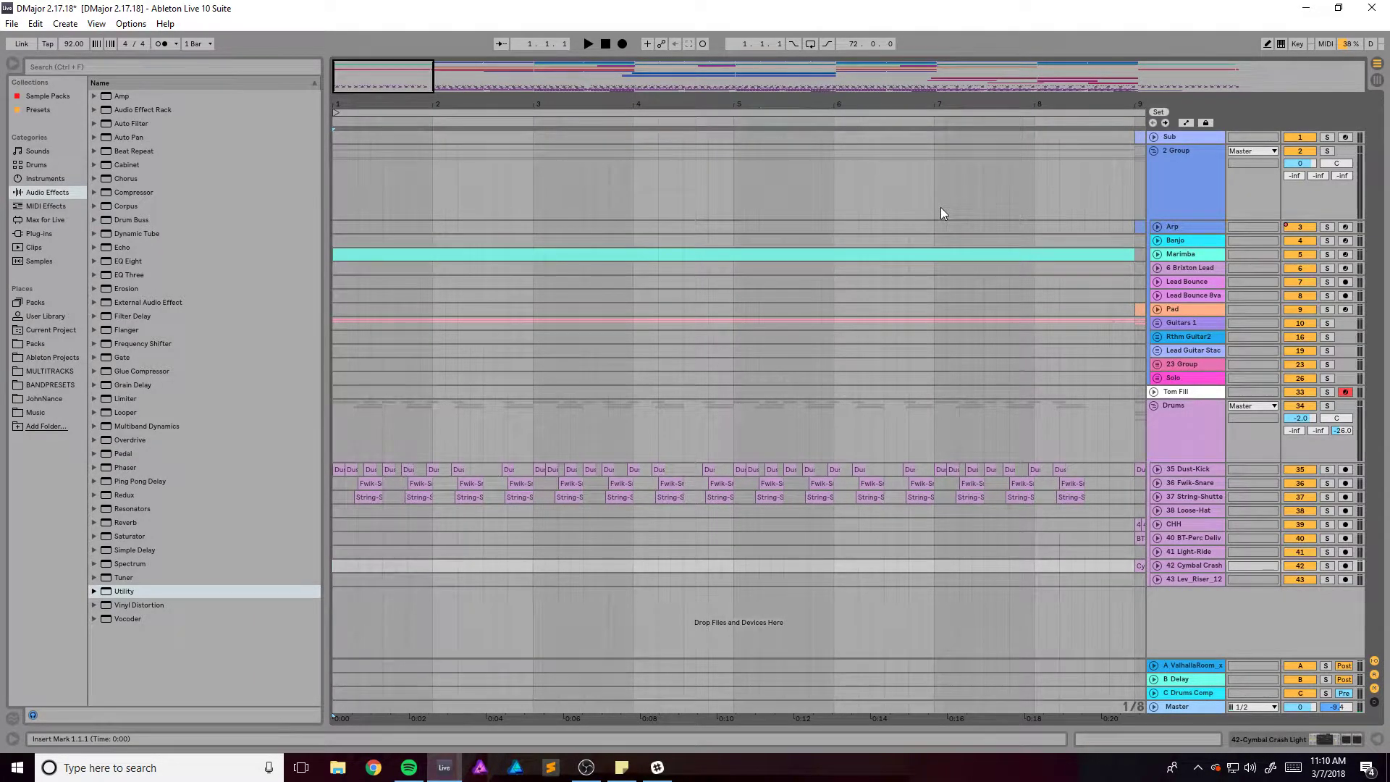
pyautogui.click(1177, 254)
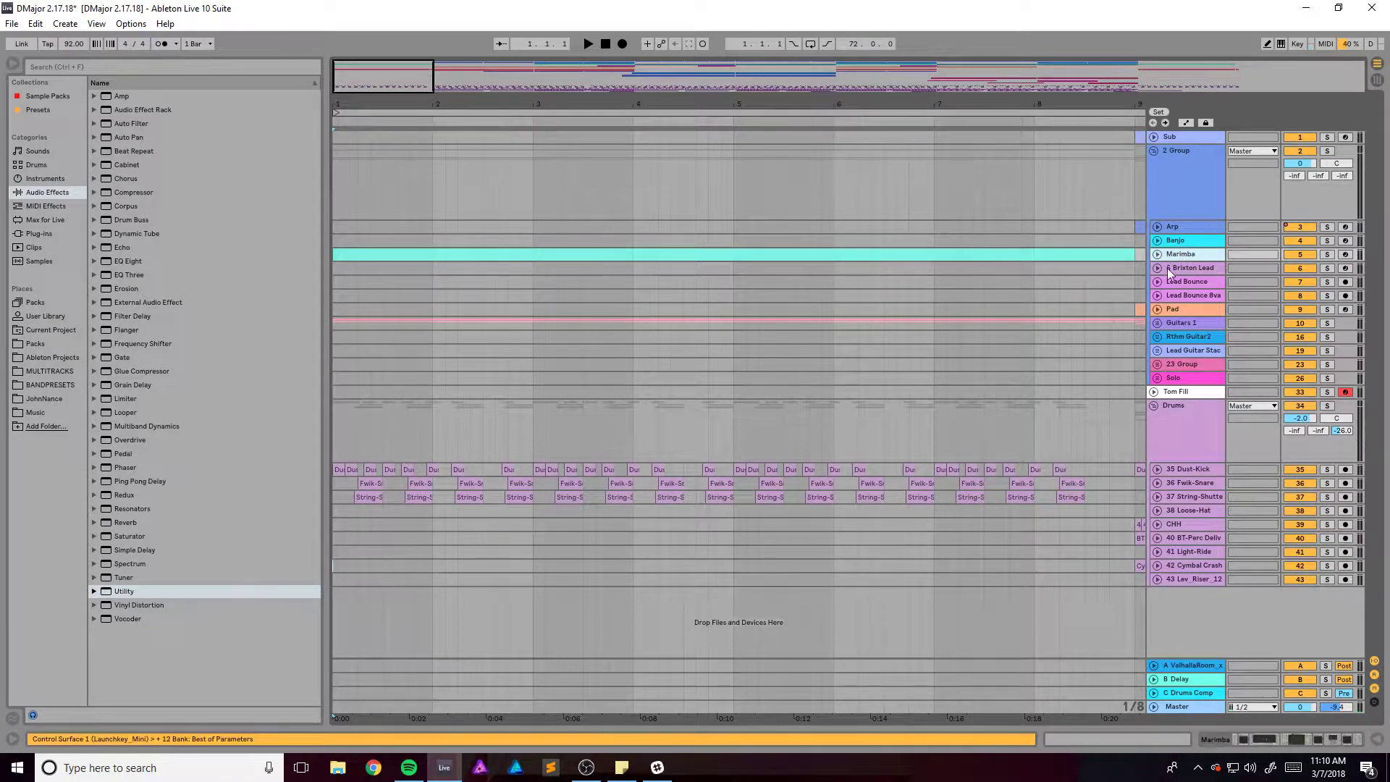
pyautogui.click(1155, 323)
pyautogui.scroll(-2, 933, 340)
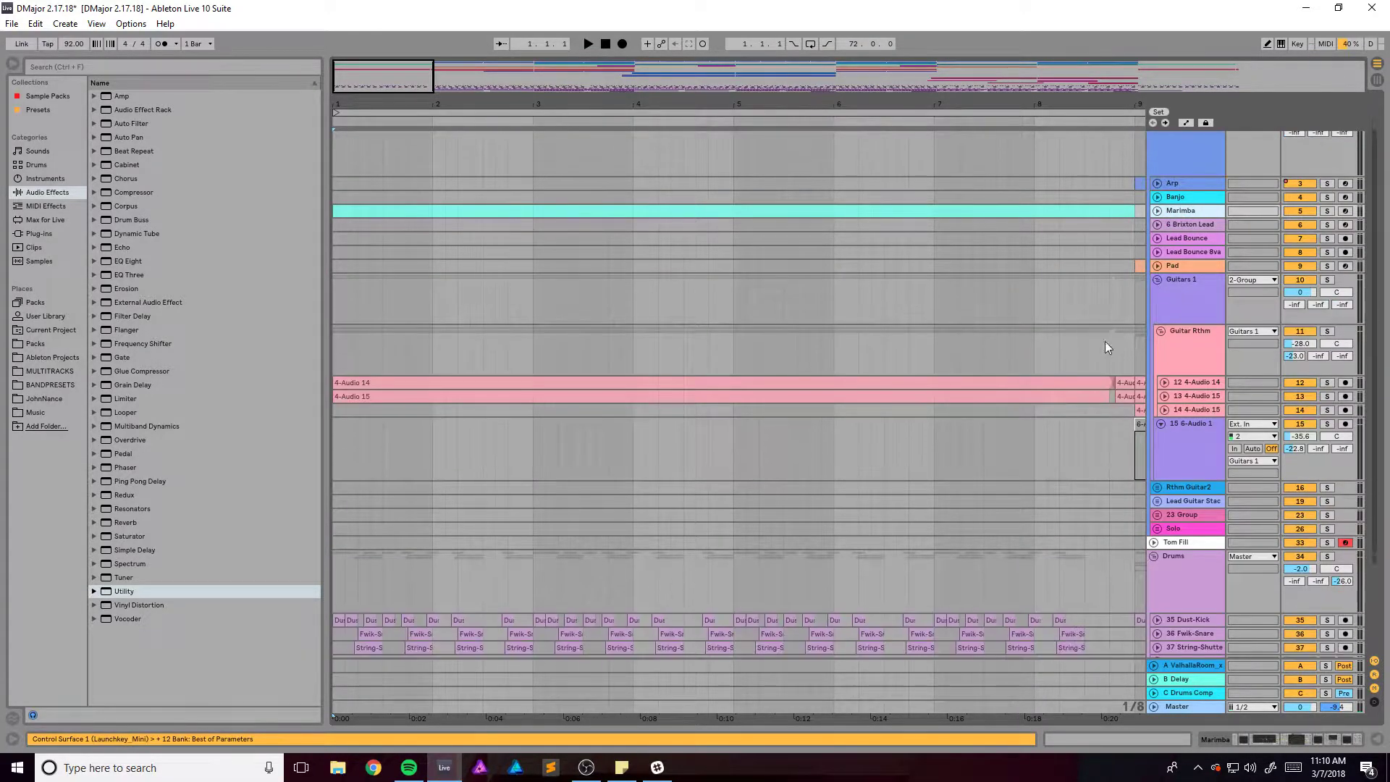
# Play the song with the Guitars 1 group soloed, then stop
pyautogui.press('space')
pyautogui.click(1327, 281)
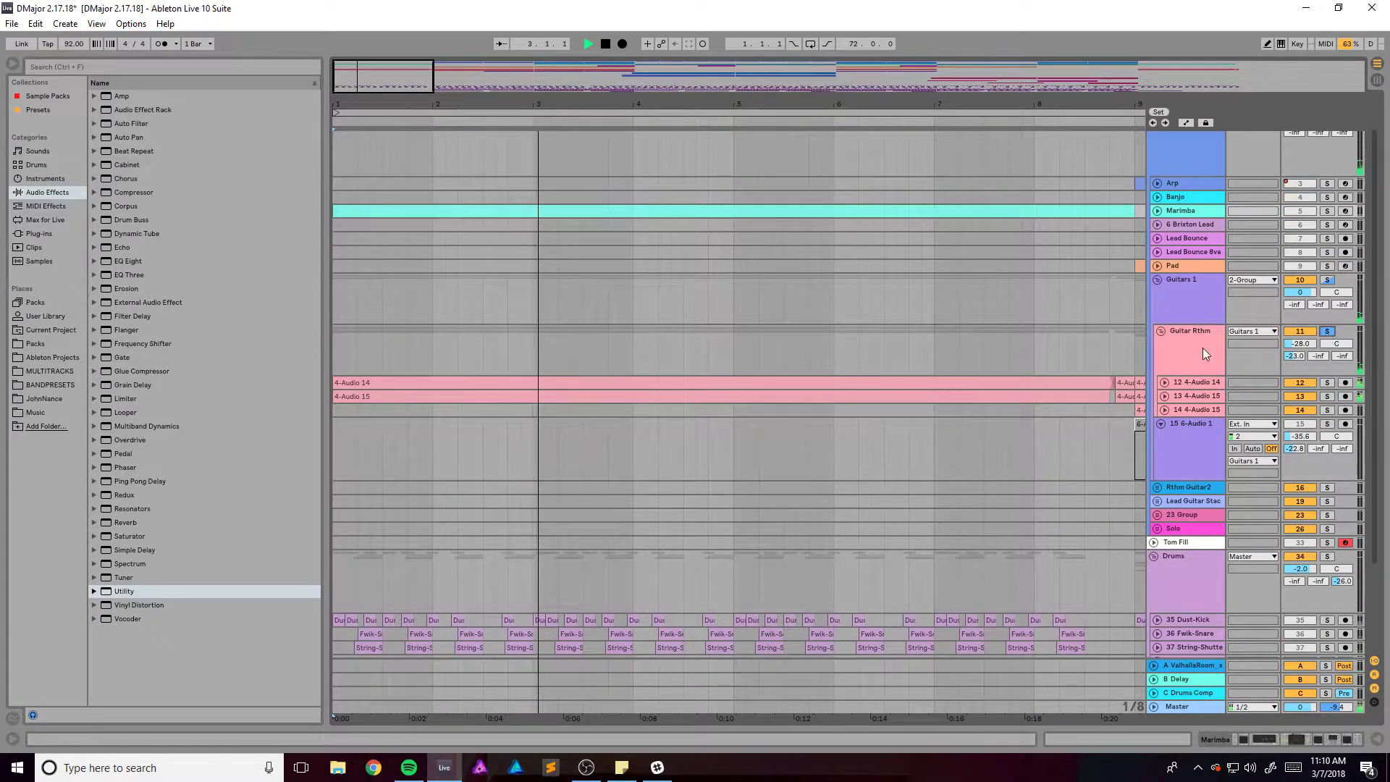
pyautogui.press('space')
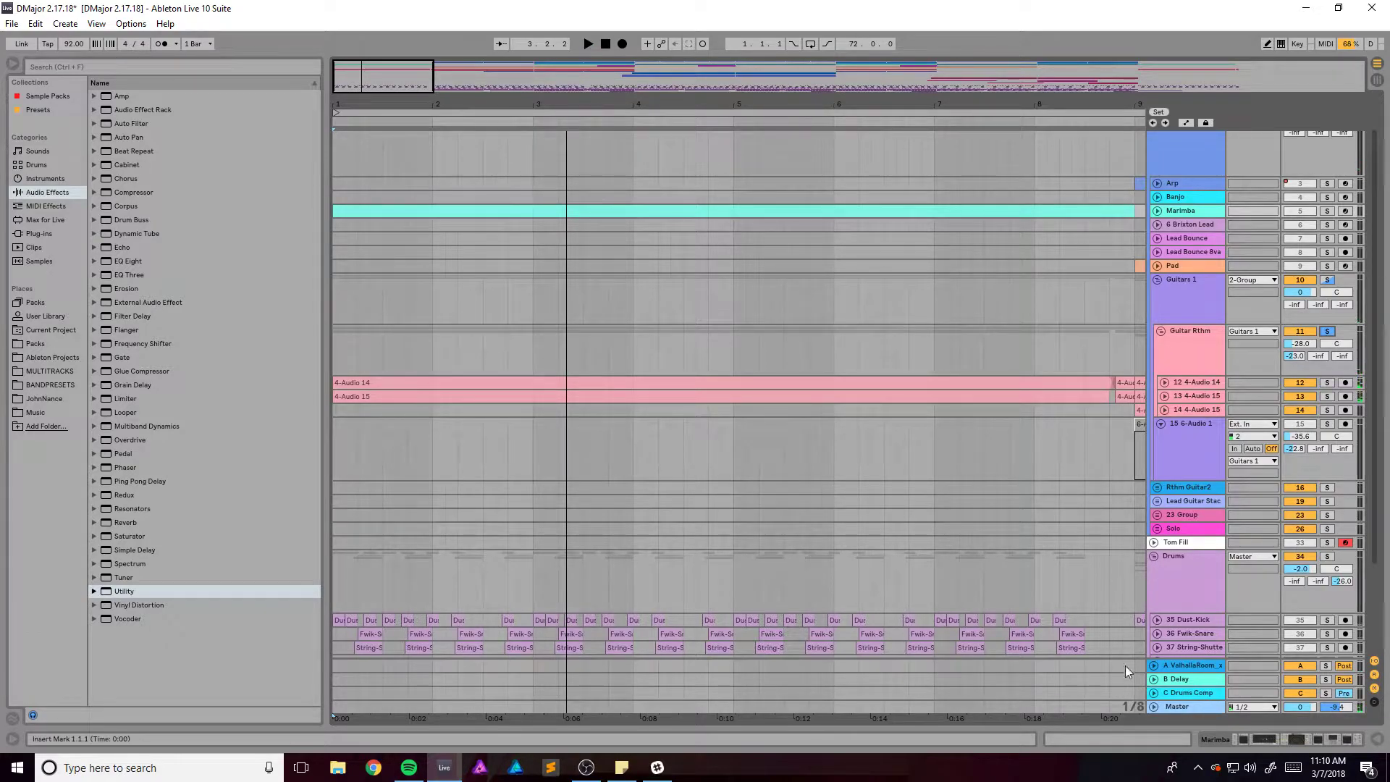
# Show the Guitar Rthm device chain and play the song from bar 1
pyautogui.click(1256, 737)
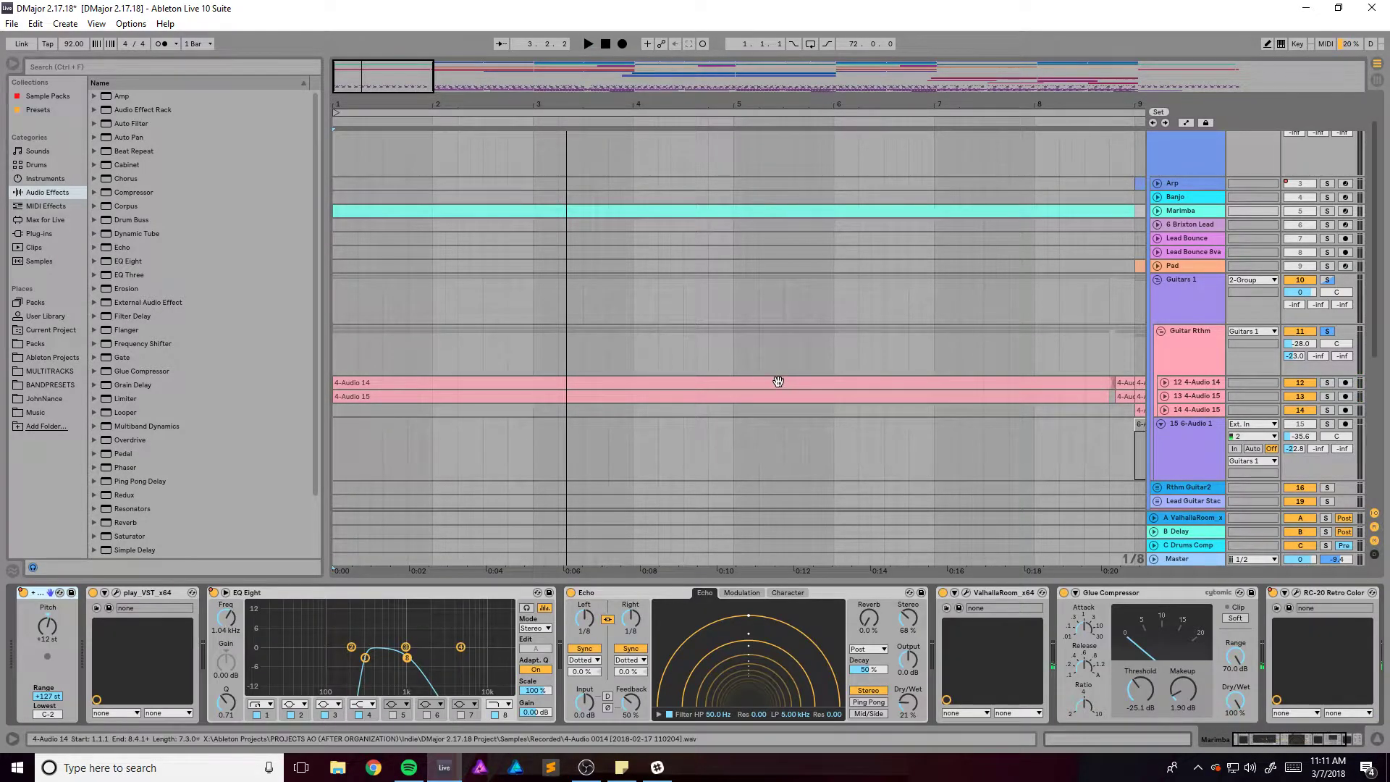
pyautogui.click(1189, 356)
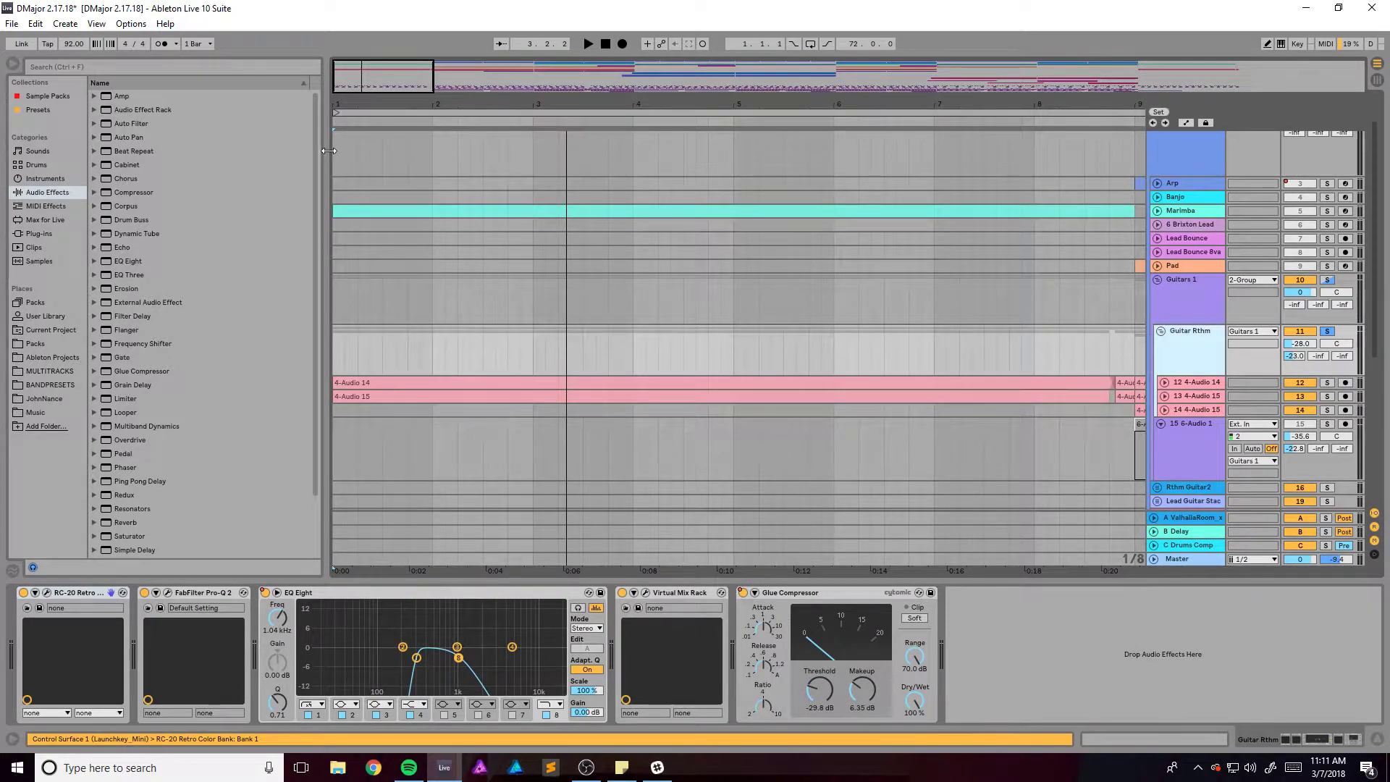
pyautogui.moveTo(367, 92); pyautogui.dragTo(372, 122)
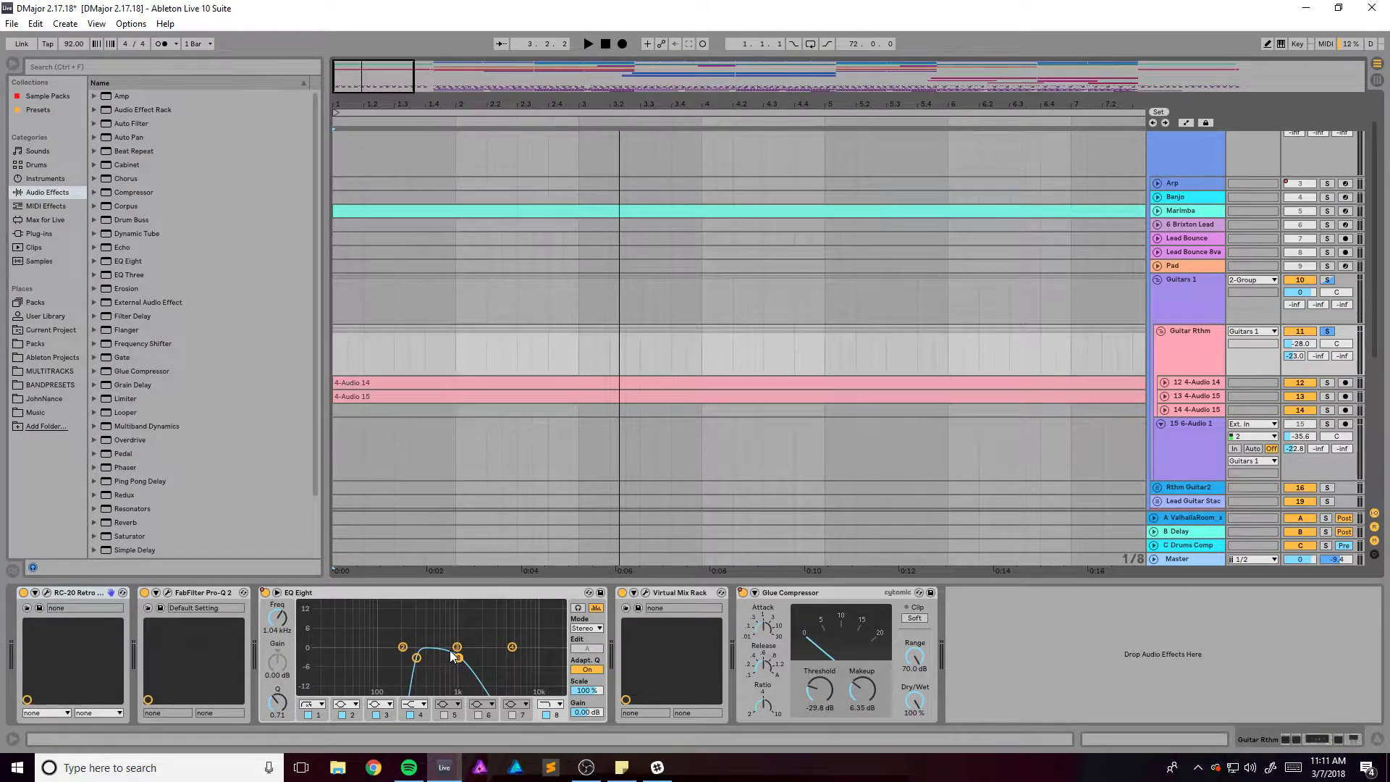
pyautogui.press('space')
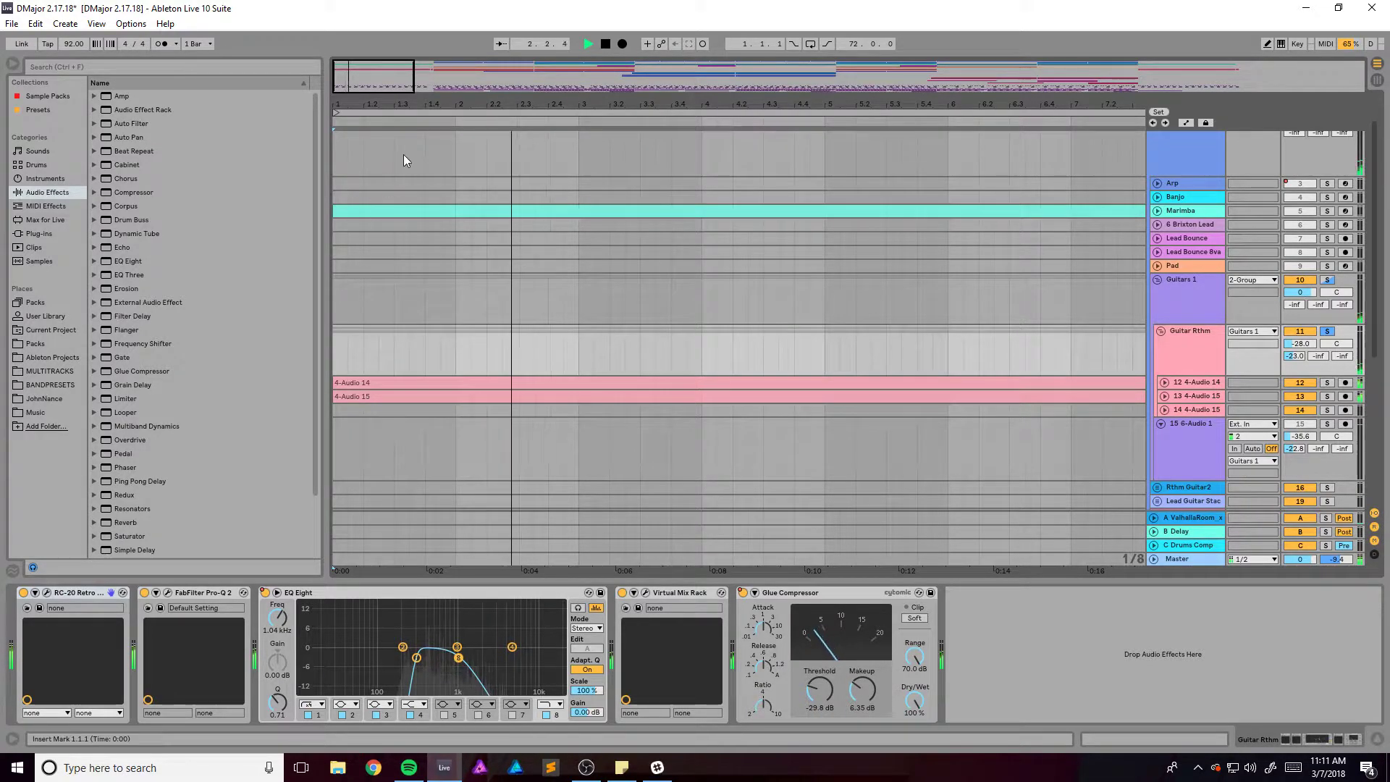
pyautogui.moveTo(413, 77); pyautogui.dragTo(538, 76)
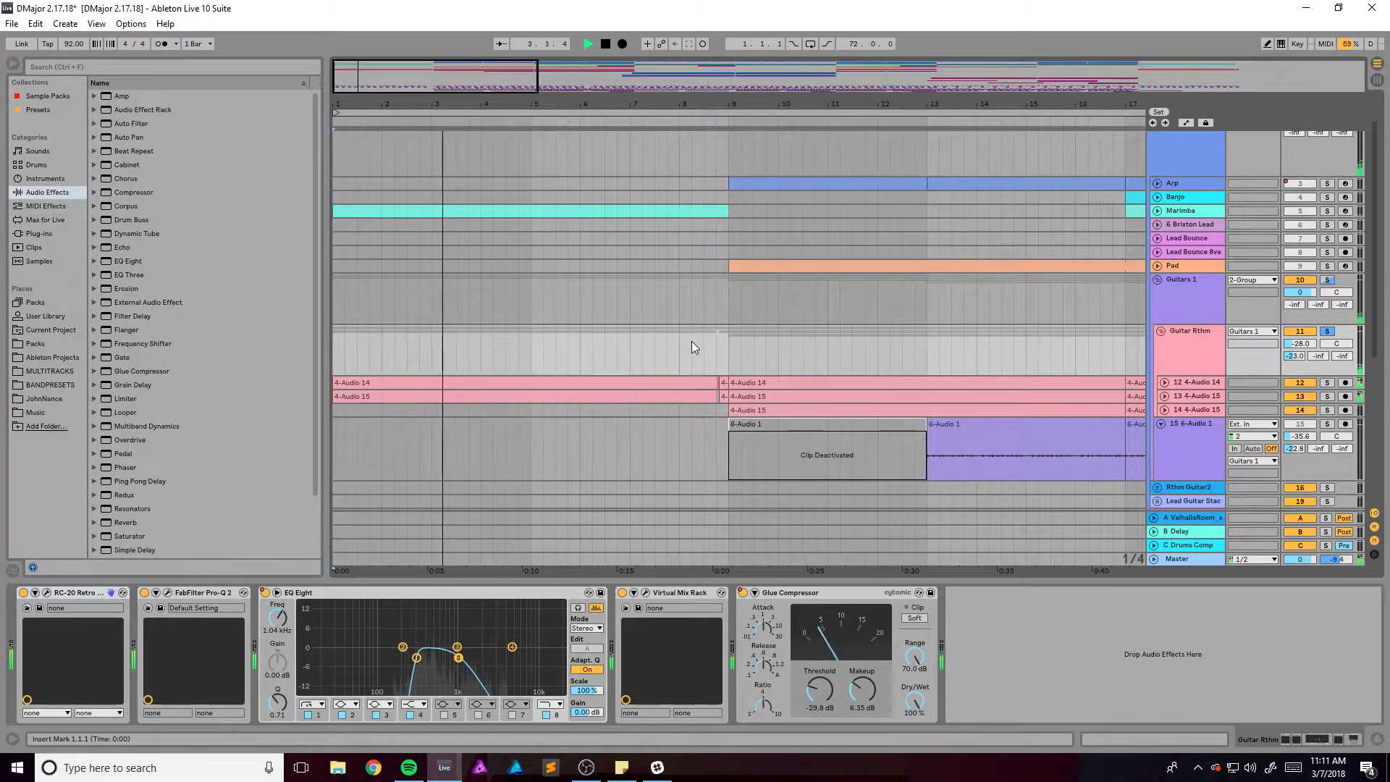
pyautogui.press('space')
# Play from bar 9 with audio tracks 12–14 switched off and track 14 soloed
pyautogui.click(728, 345)
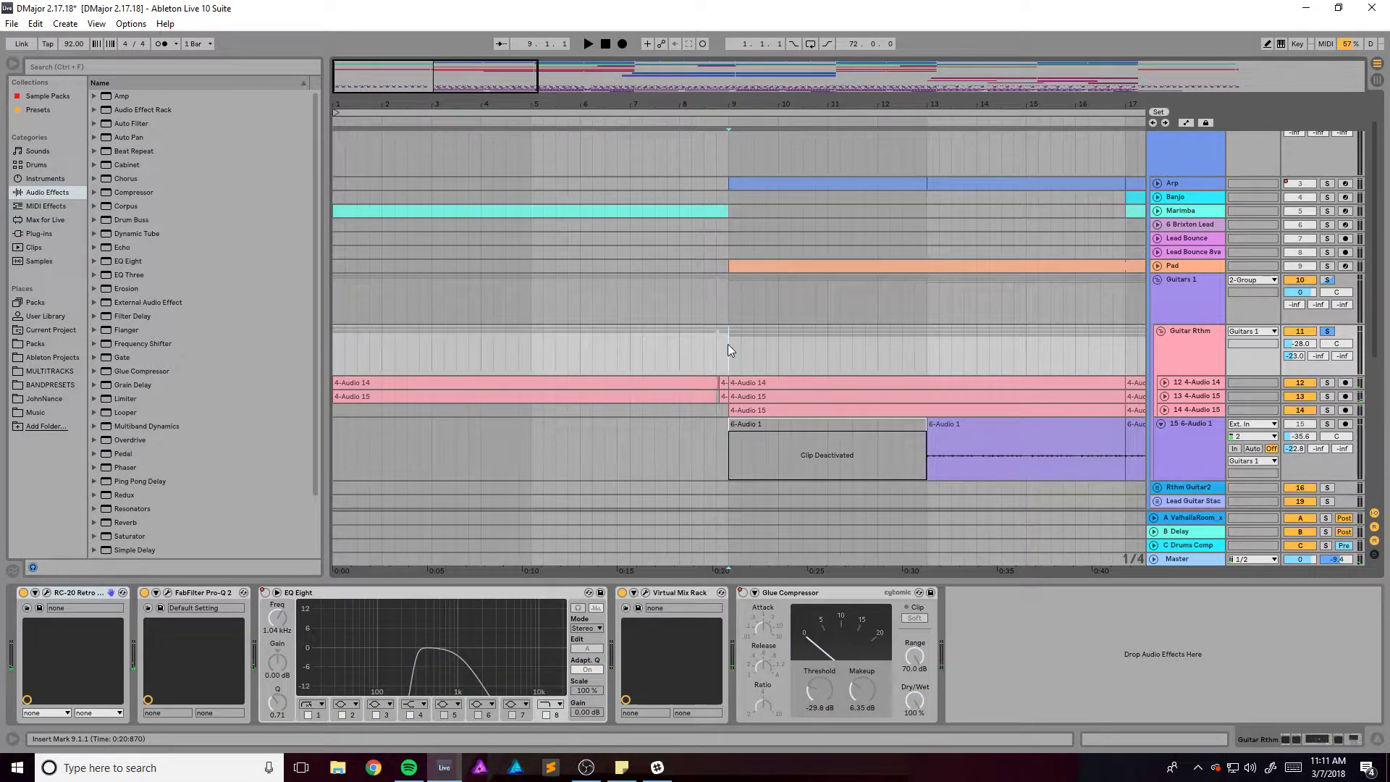
pyautogui.press('space')
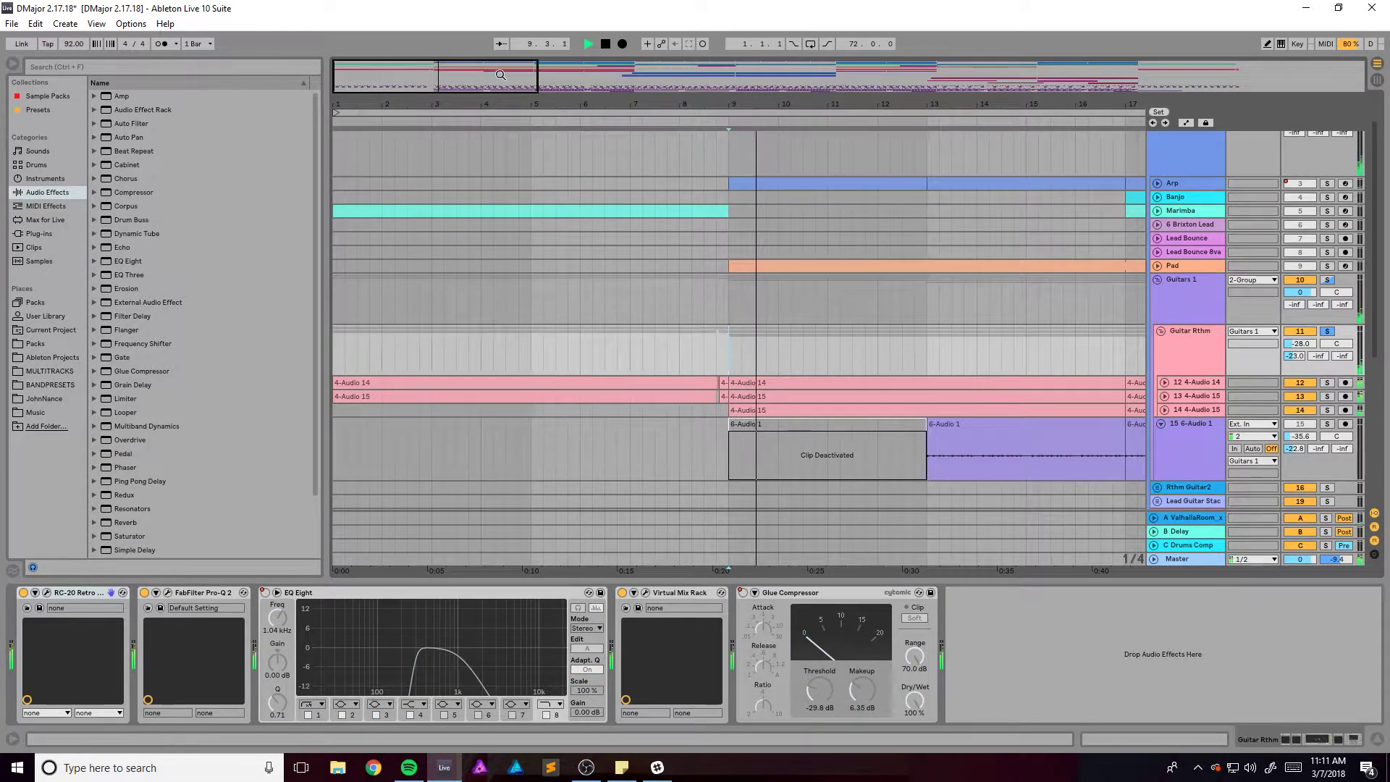
pyautogui.moveTo(501, 75); pyautogui.dragTo(476, 97)
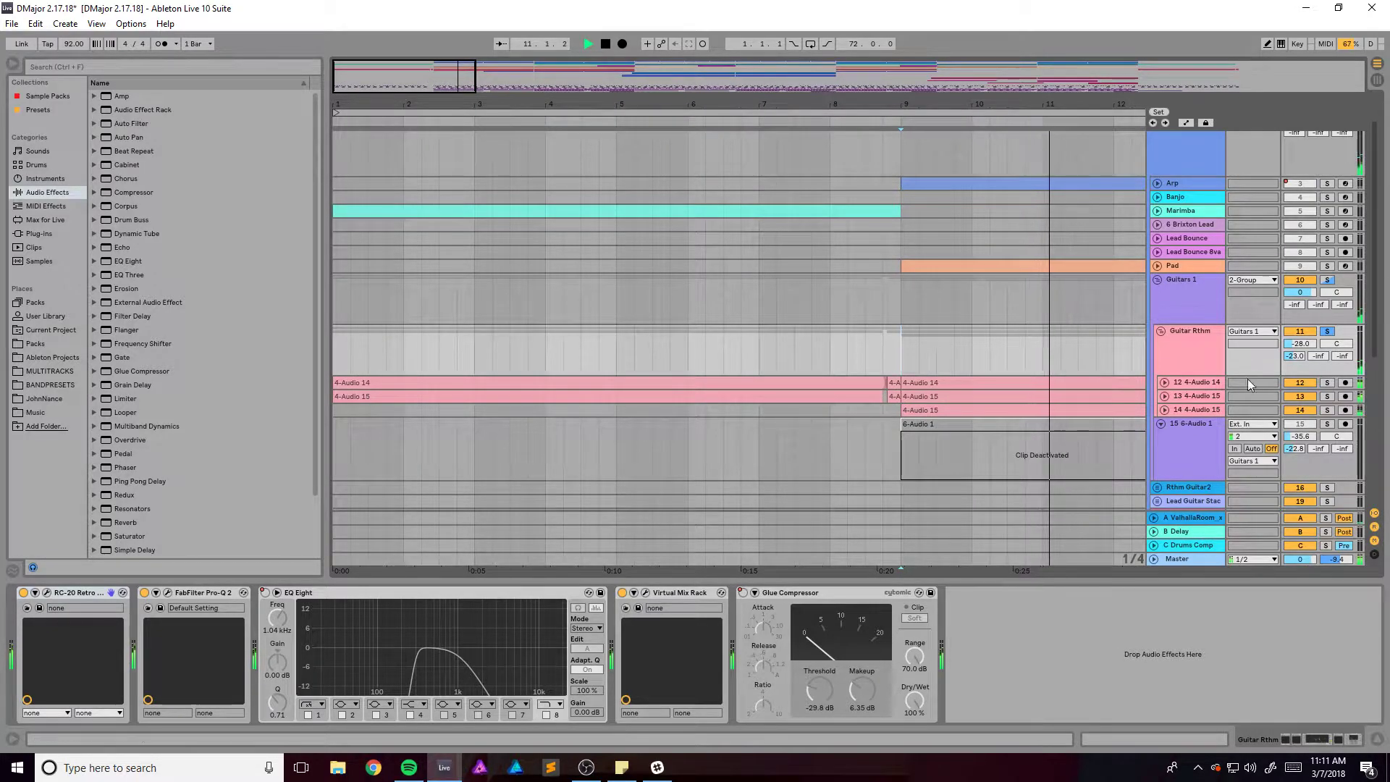
pyautogui.click(1301, 383)
pyautogui.click(1301, 396)
pyautogui.click(1301, 410)
pyautogui.click(1326, 410)
pyautogui.press('space')
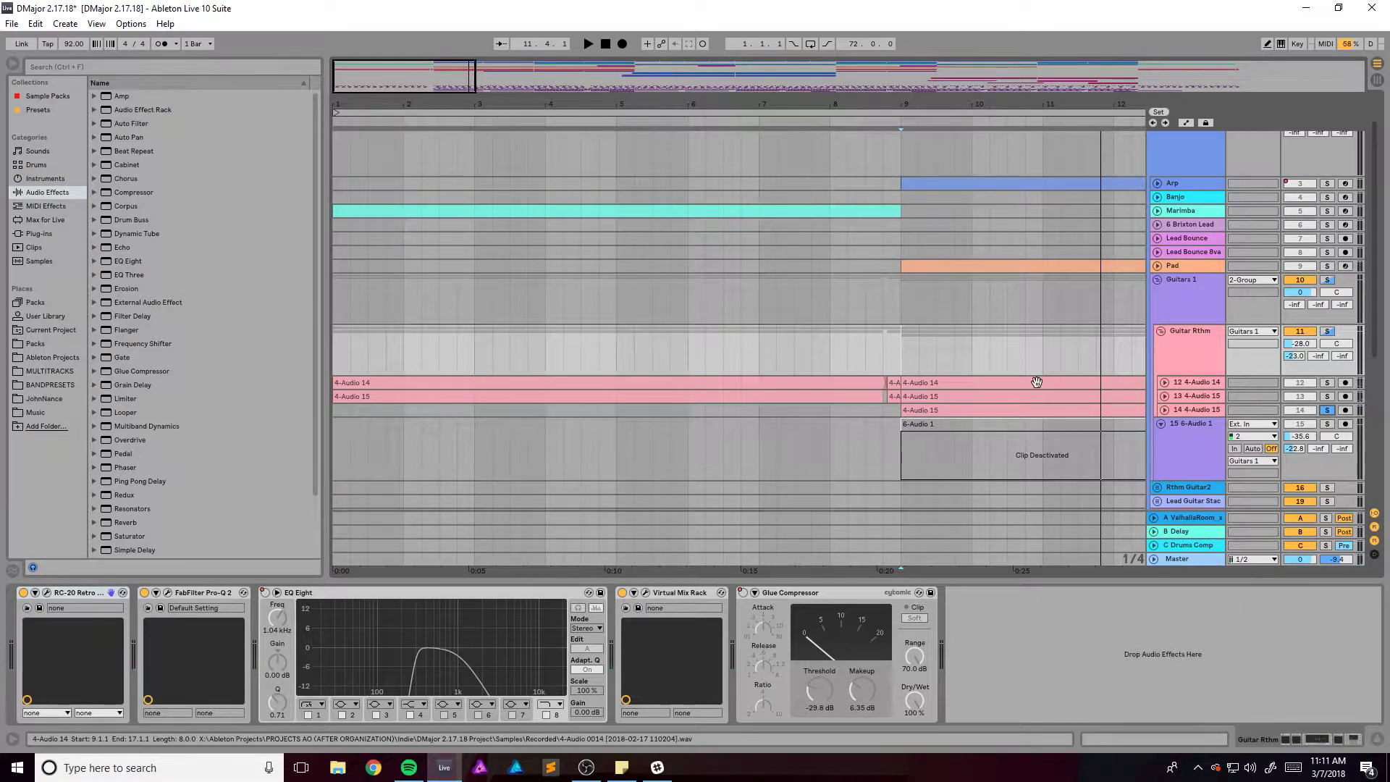
# Replay from bar 9, unsolo track 14 and return the start point to bar 1
pyautogui.press('space')
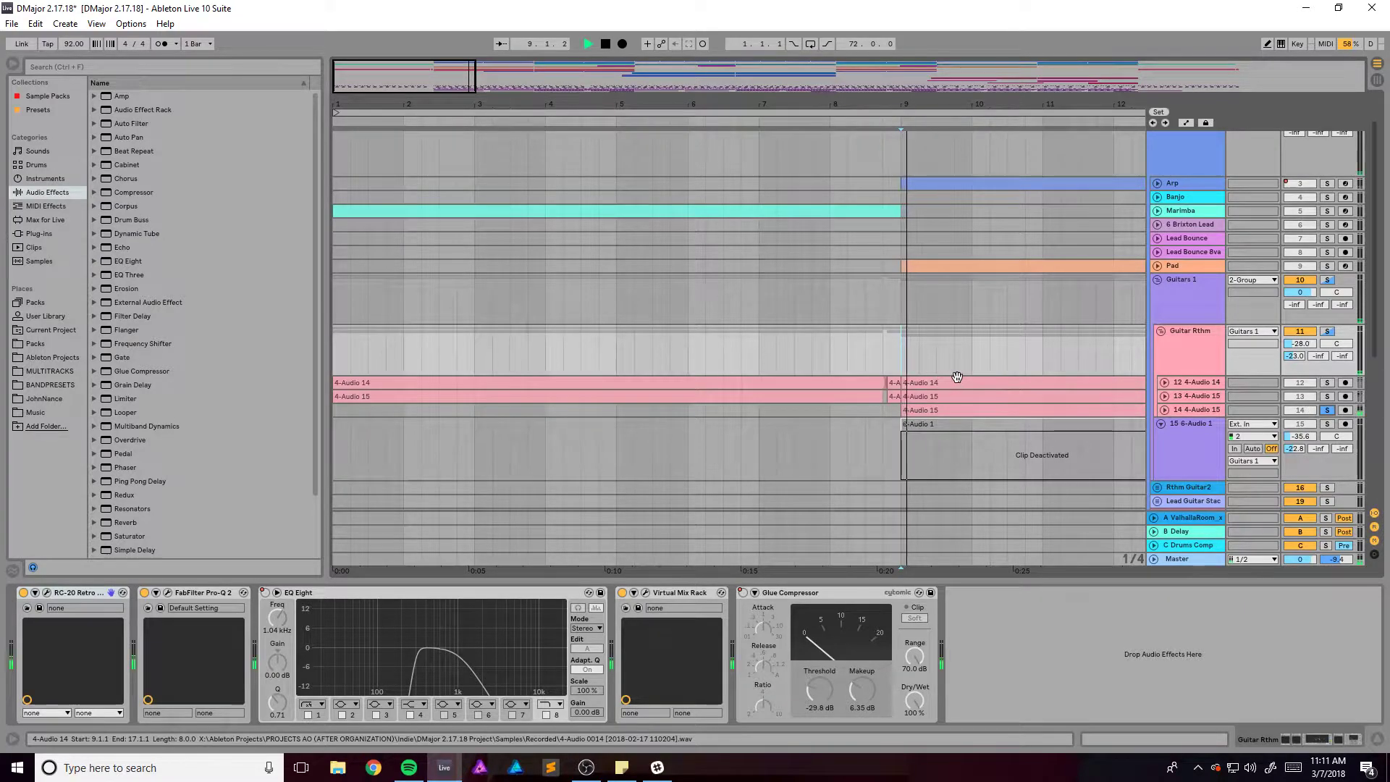
pyautogui.press('space')
pyautogui.click(1329, 410)
pyautogui.click(334, 354)
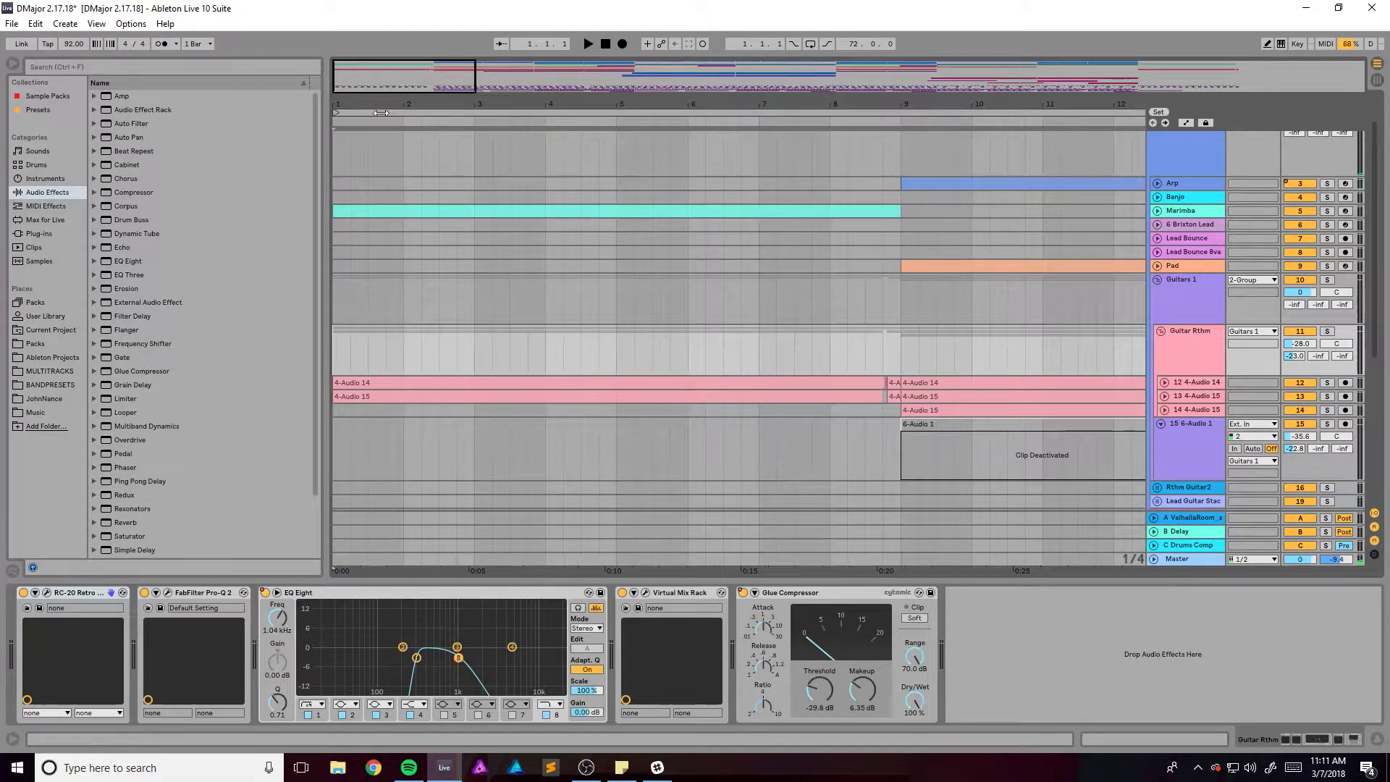
pyautogui.moveTo(381, 113); pyautogui.dragTo(369, 195)
# Open RC-20, solo Guitar Rthm and play it with EQ Eight off and RC-20 bypassed, then on
pyautogui.click(46, 593)
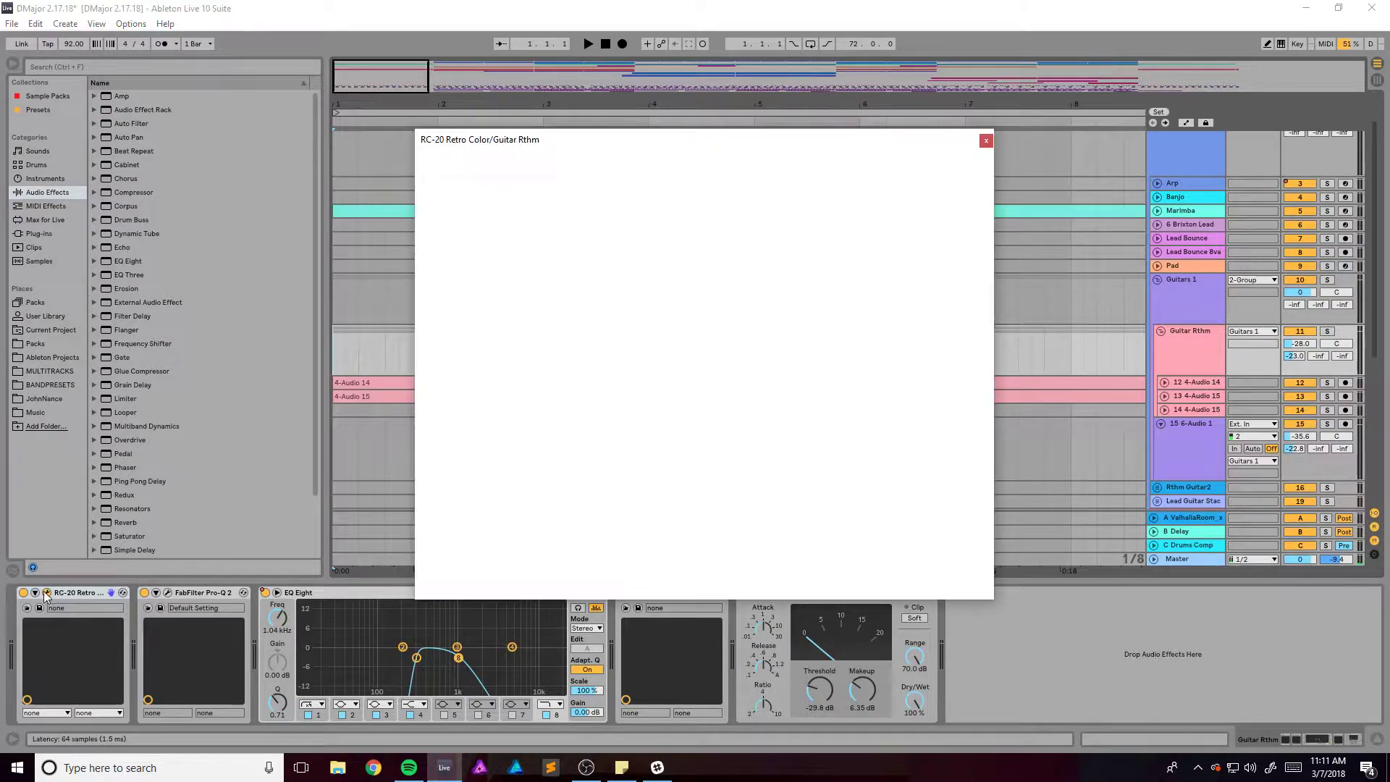
pyautogui.click(1328, 331)
pyautogui.press('space')
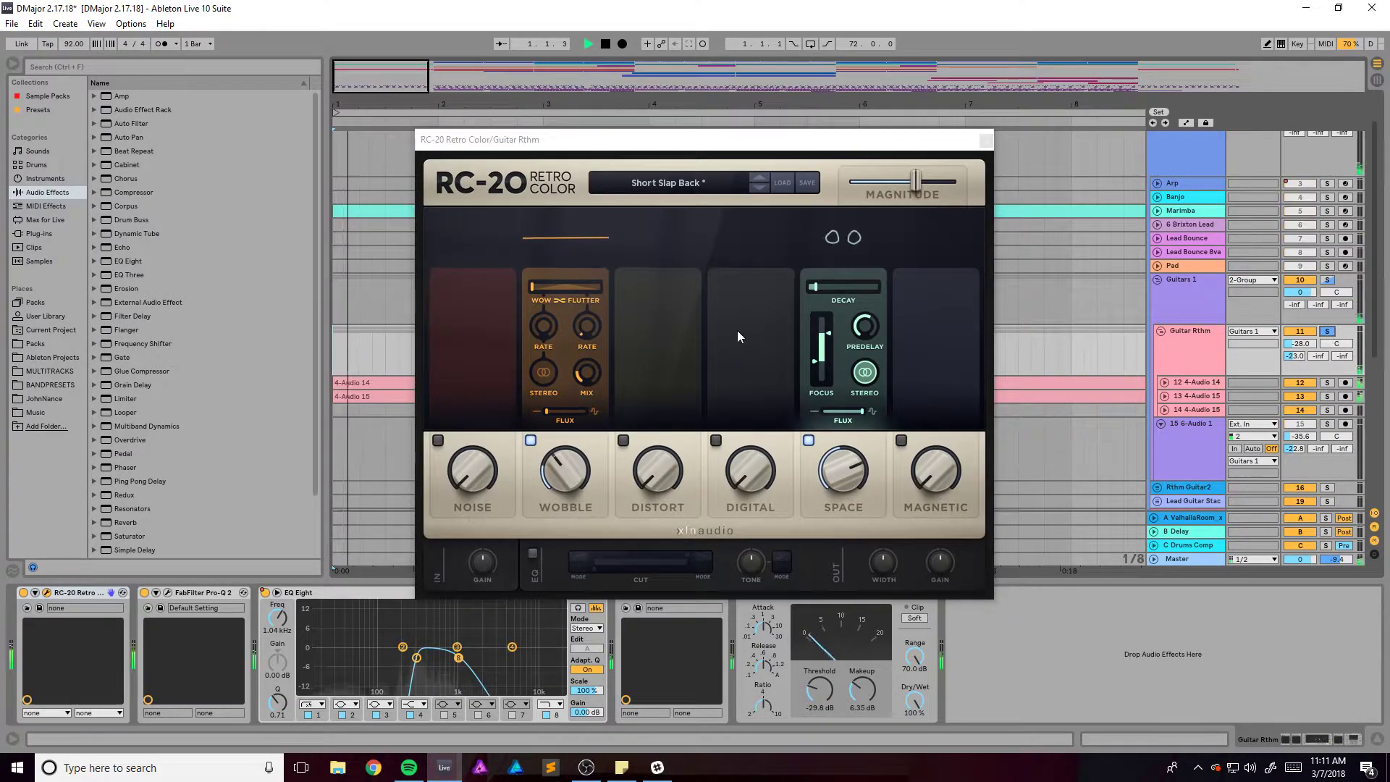
pyautogui.click(265, 593)
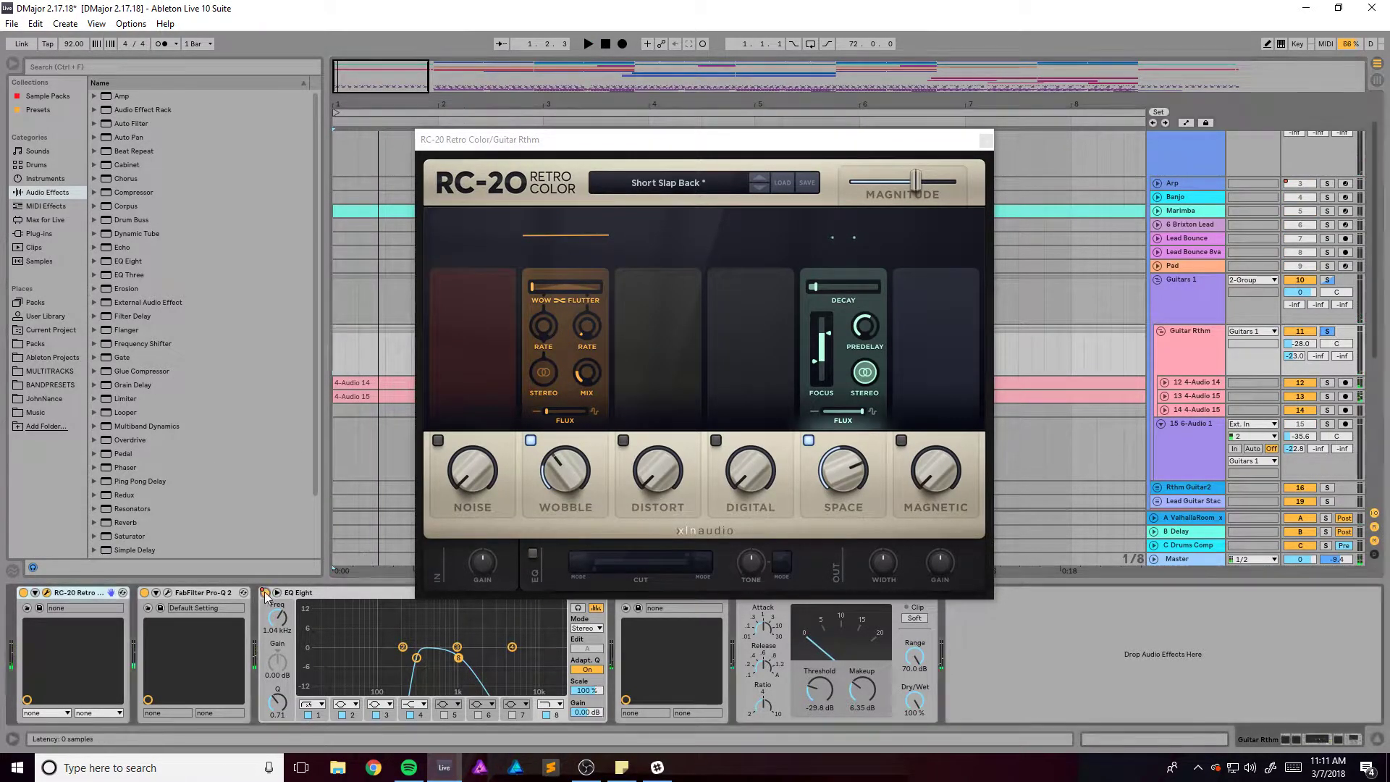
pyautogui.press('space')
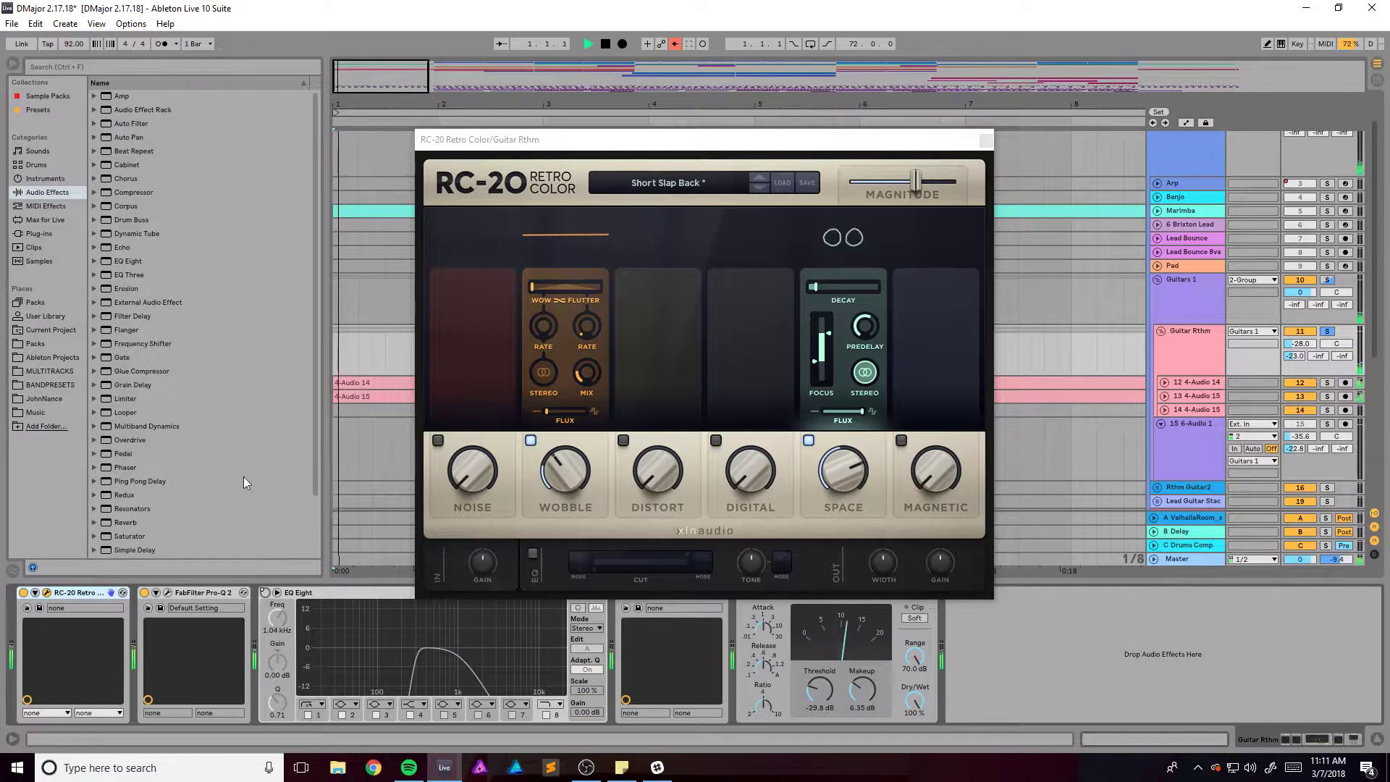
pyautogui.click(22, 593)
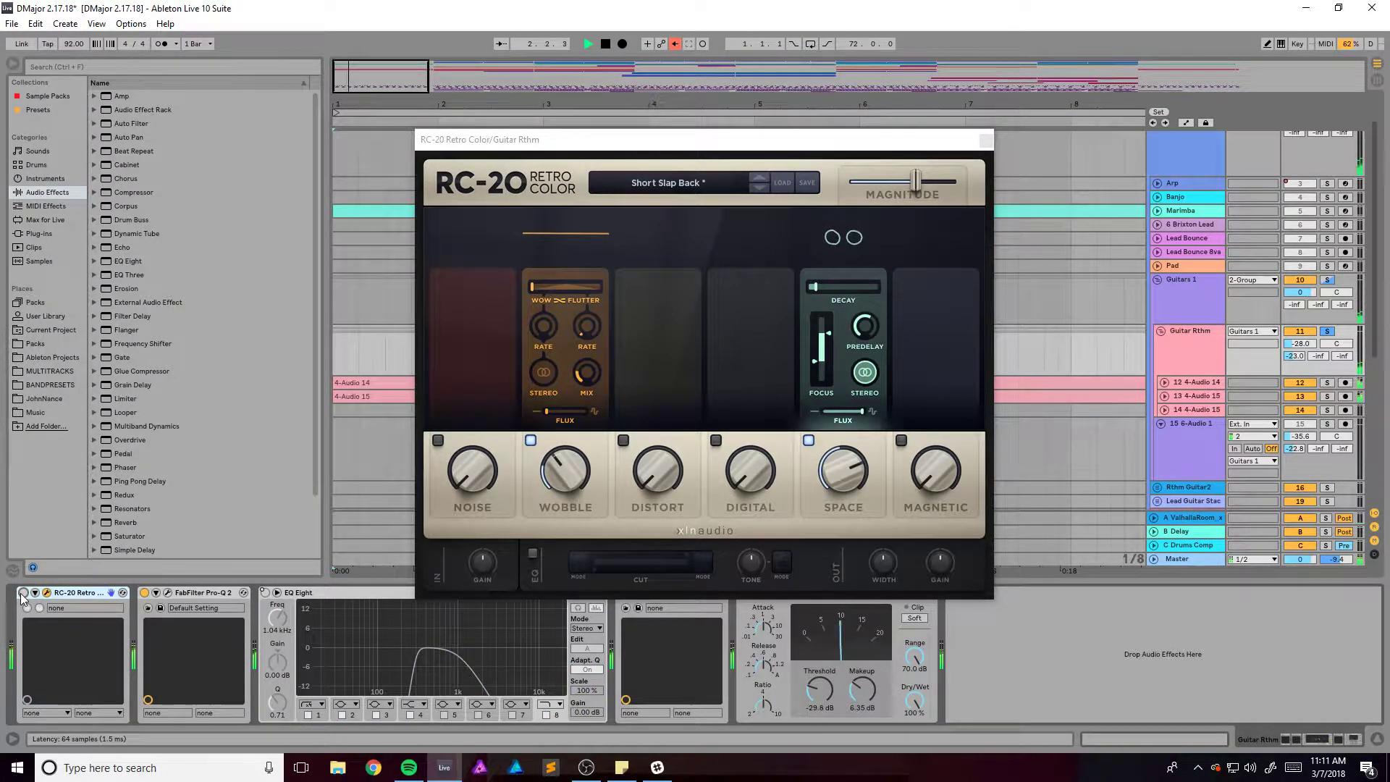
pyautogui.click(22, 592)
pyautogui.press('space')
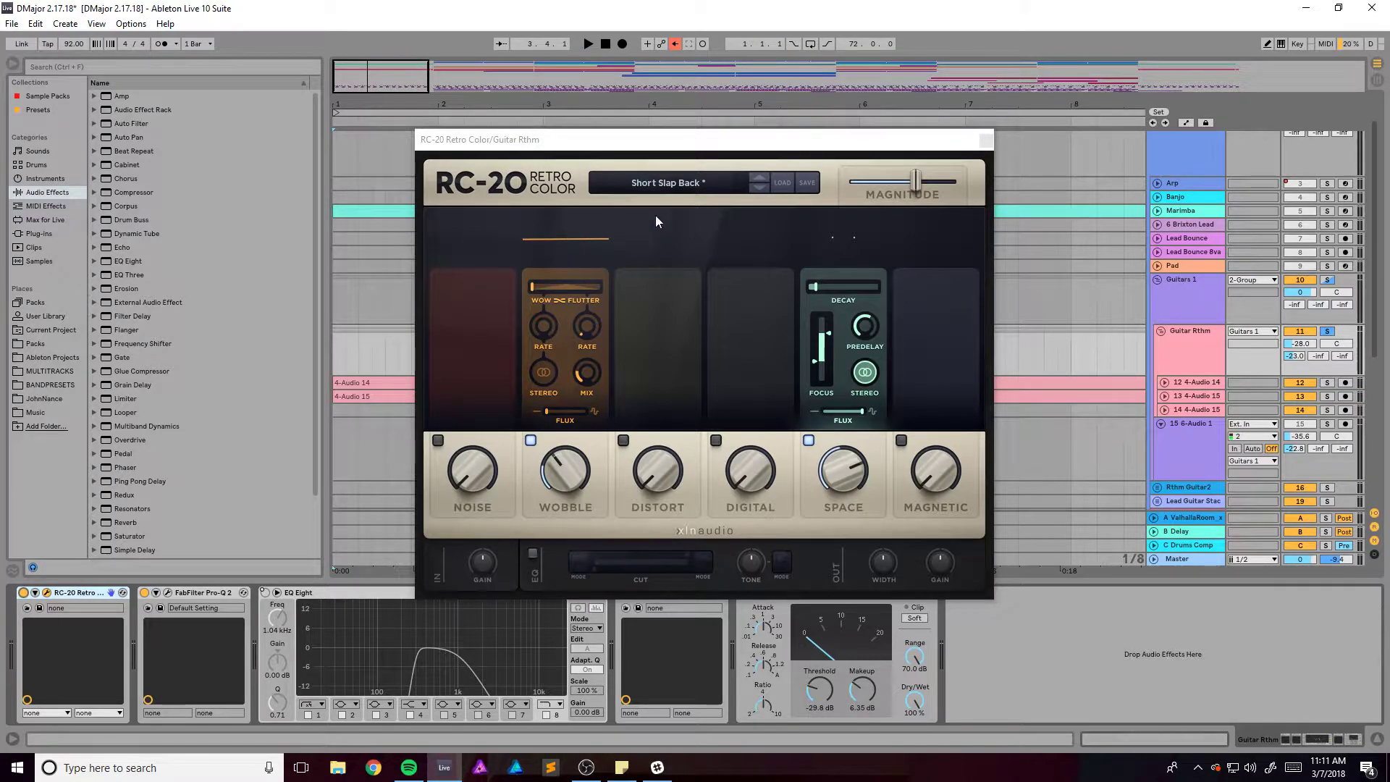
# Close the RC-20 window and restore EQ Eight to its automated state
pyautogui.moveTo(593, 152); pyautogui.dragTo(571, 157)
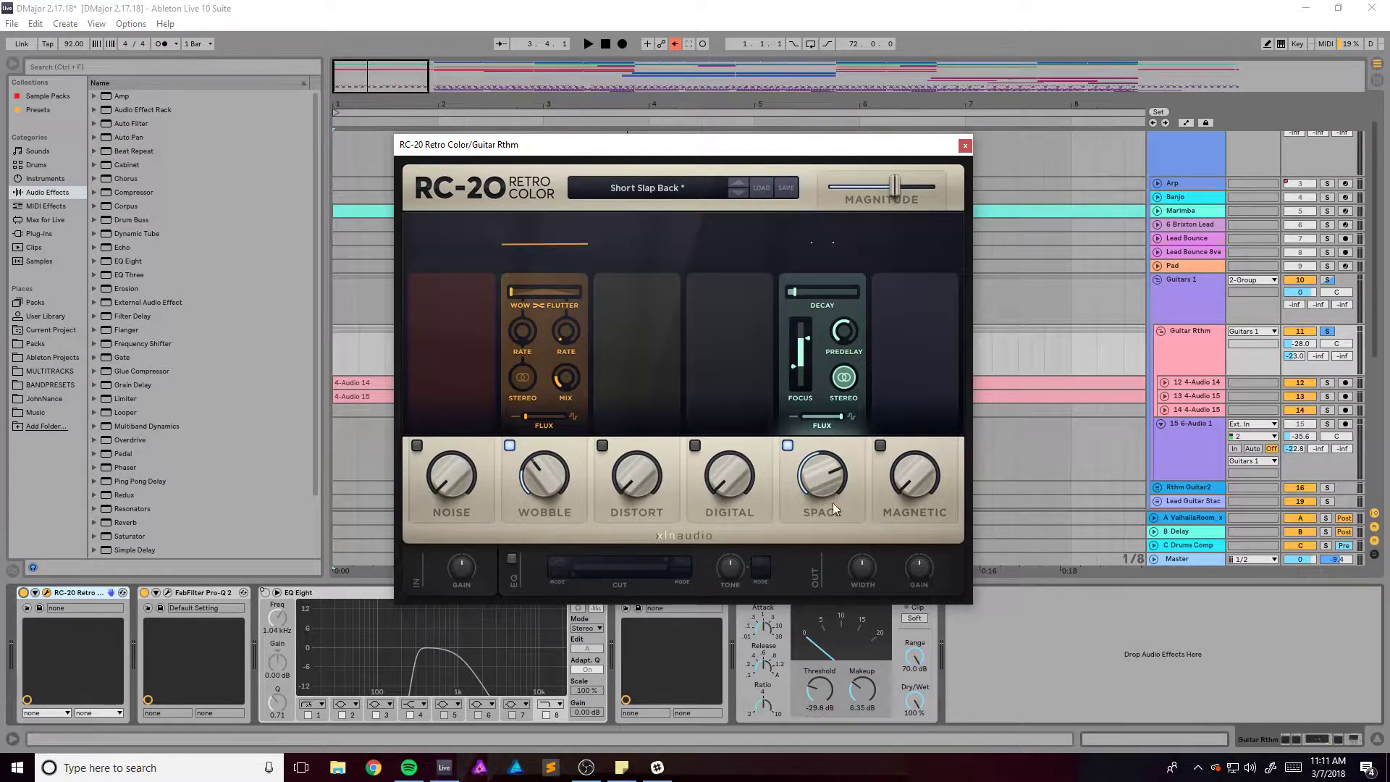
pyautogui.click(965, 147)
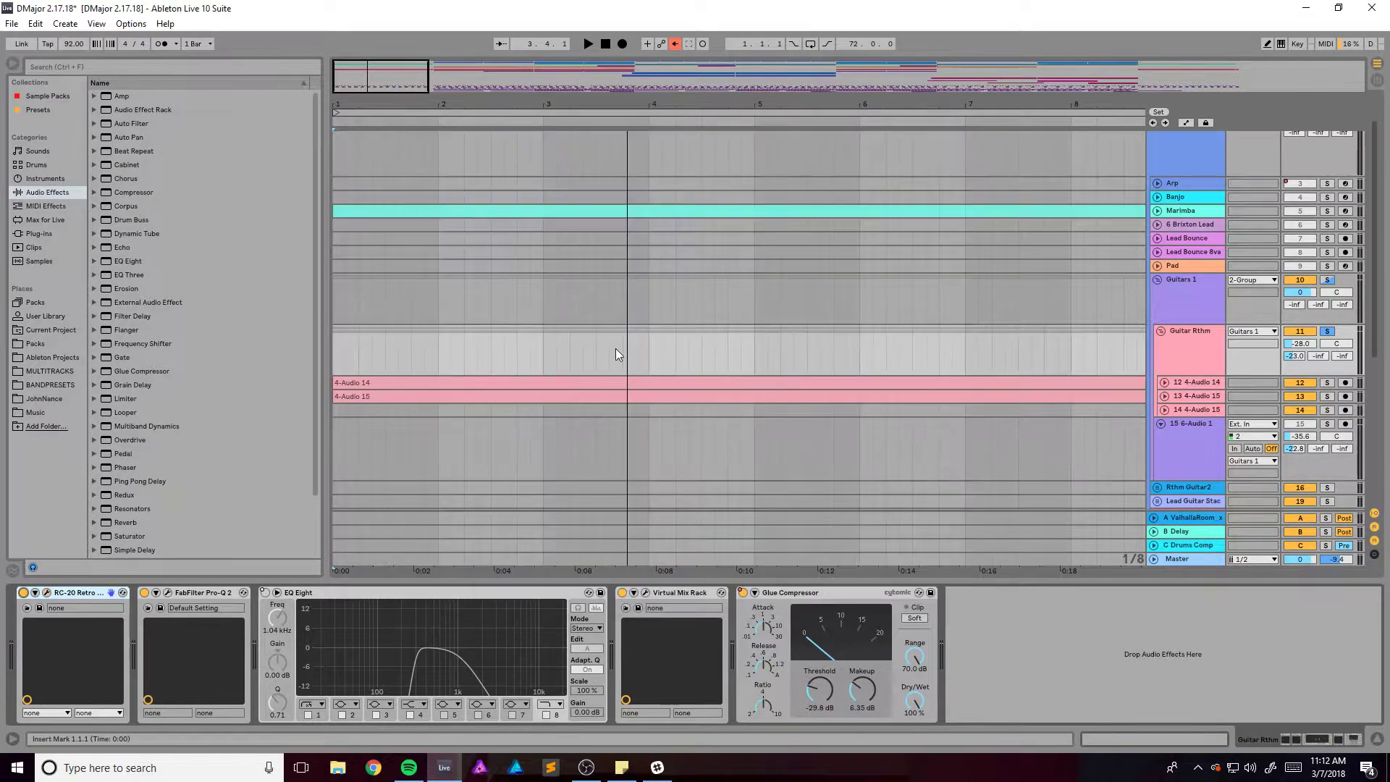
pyautogui.click(672, 45)
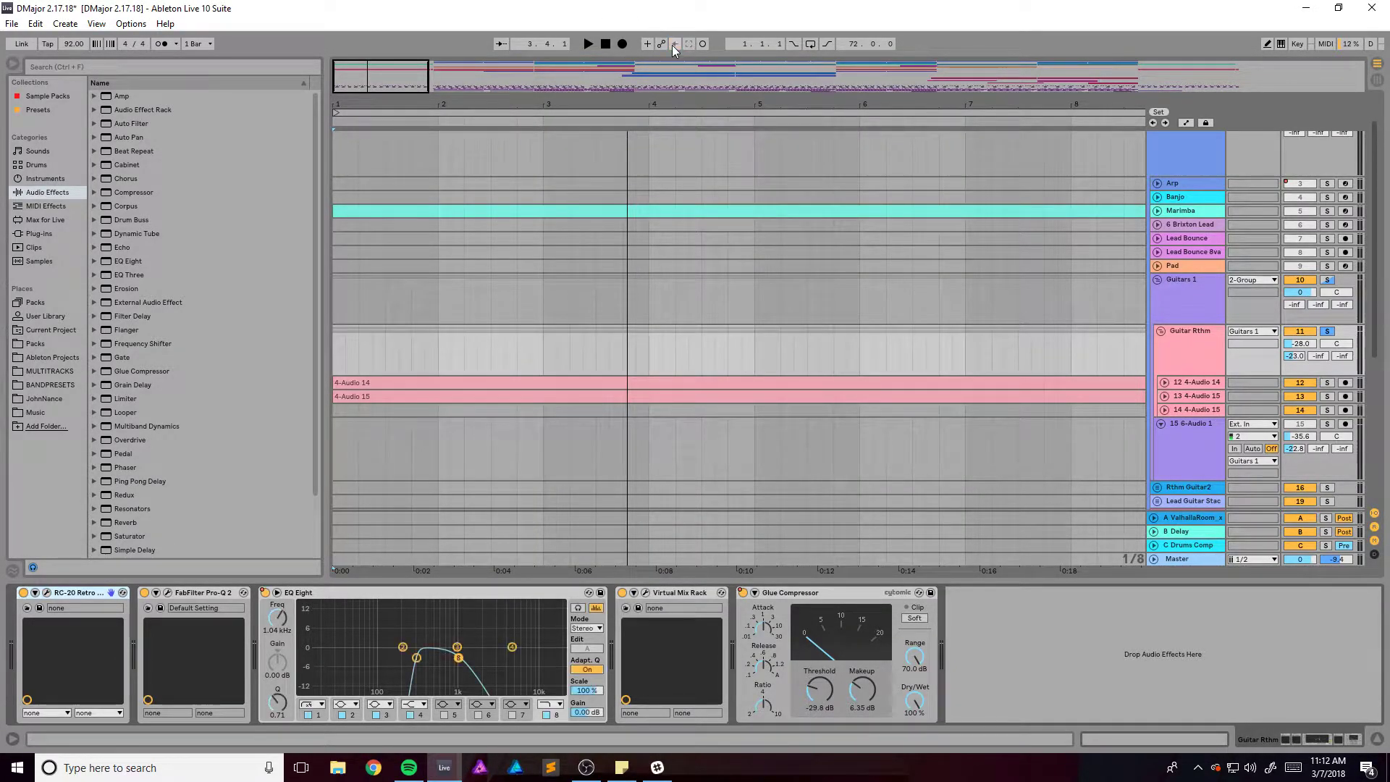
# Compare Guitar Rthm with EQ Eight and FabFilter Pro-Q 2 switched off, then open the Virtual Mix Rack window
pyautogui.click(266, 593)
pyautogui.click(167, 593)
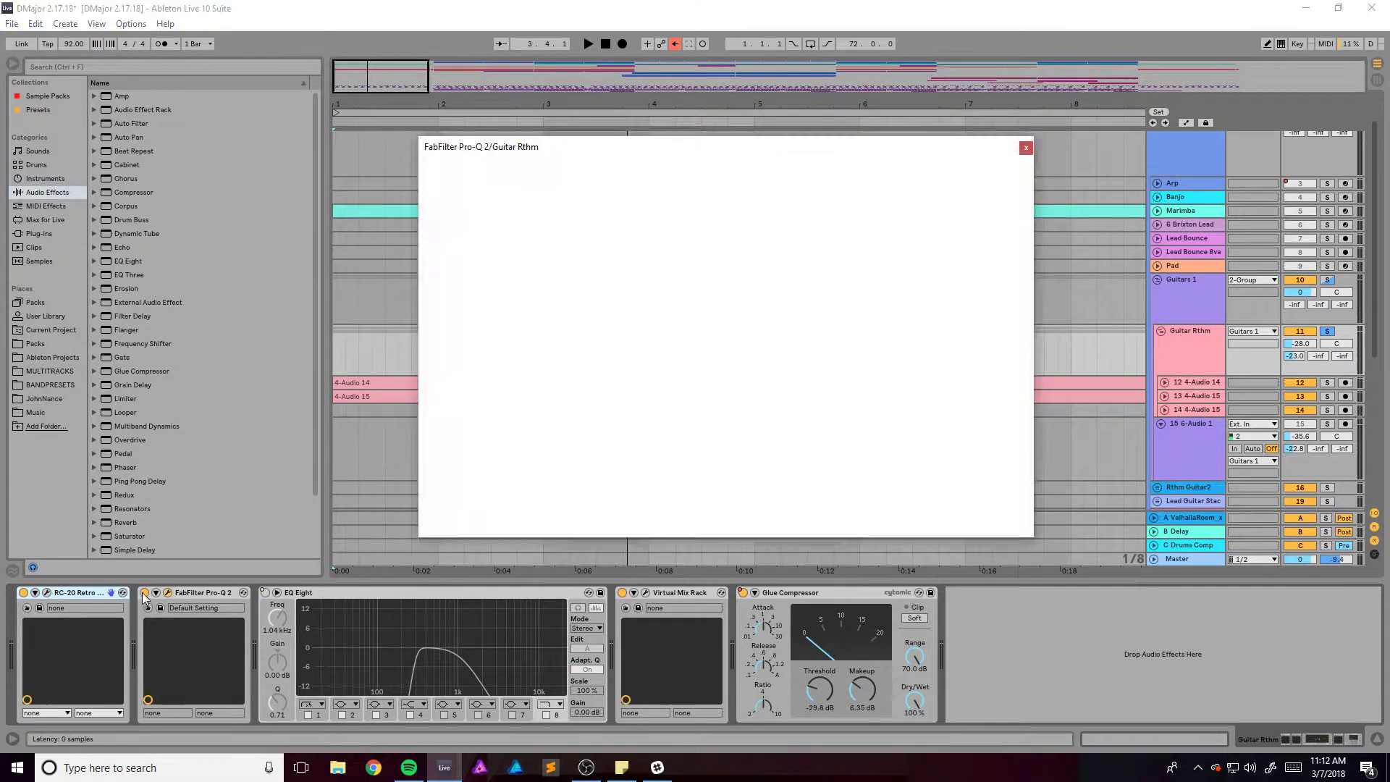
pyautogui.press('space')
pyautogui.click(145, 593)
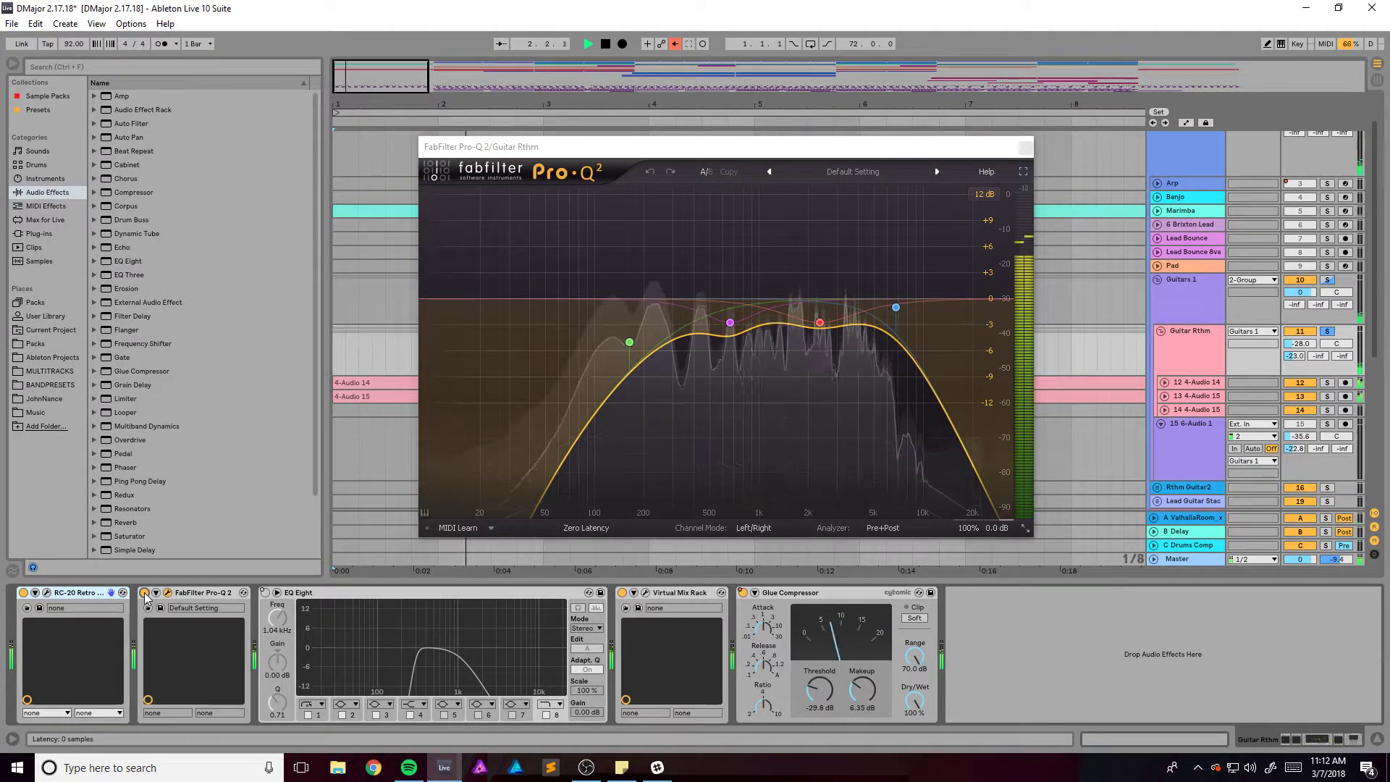
pyautogui.press('space')
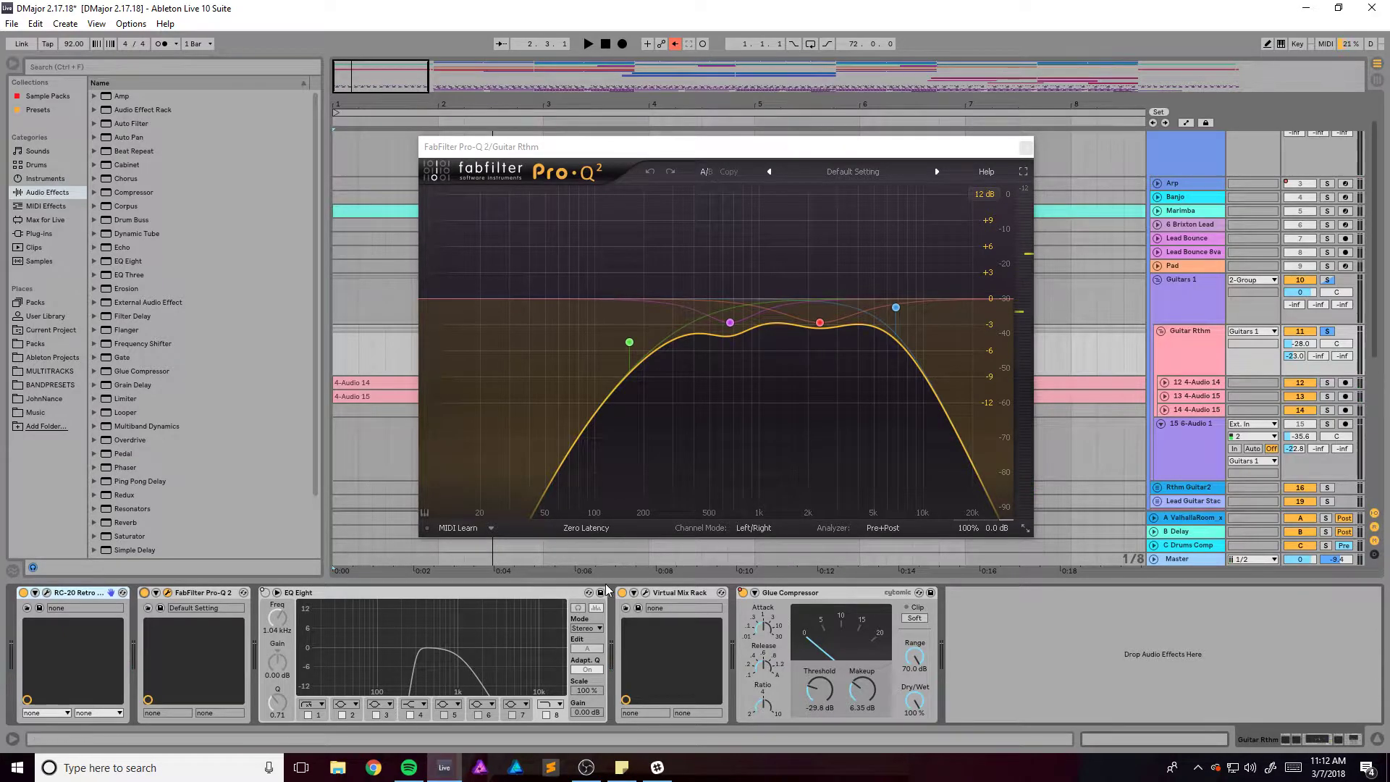
pyautogui.click(646, 593)
# Play Guitar Rthm with the Virtual Mix Rack window moved aside, toggling the device off and back on
pyautogui.moveTo(343, 193); pyautogui.dragTo(330, 97)
pyautogui.press('space')
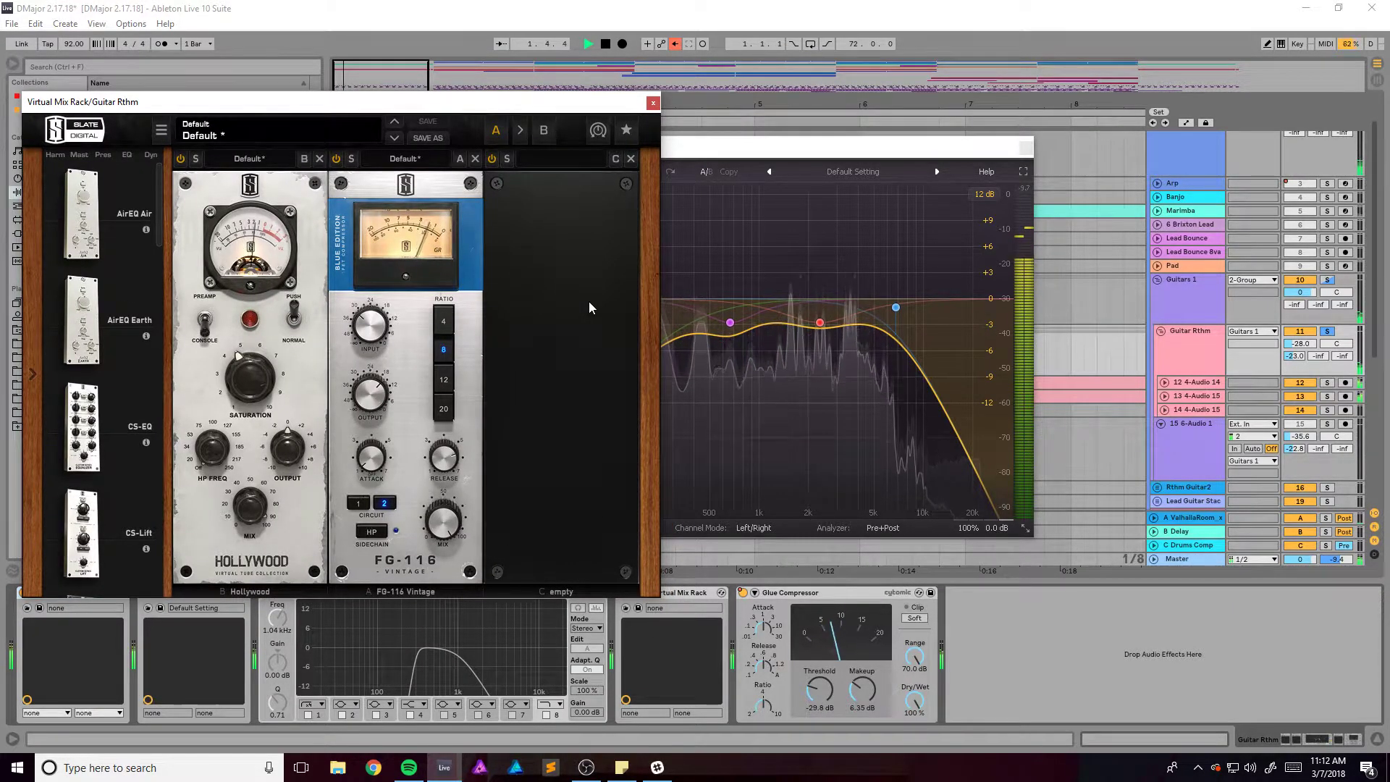
pyautogui.press('space')
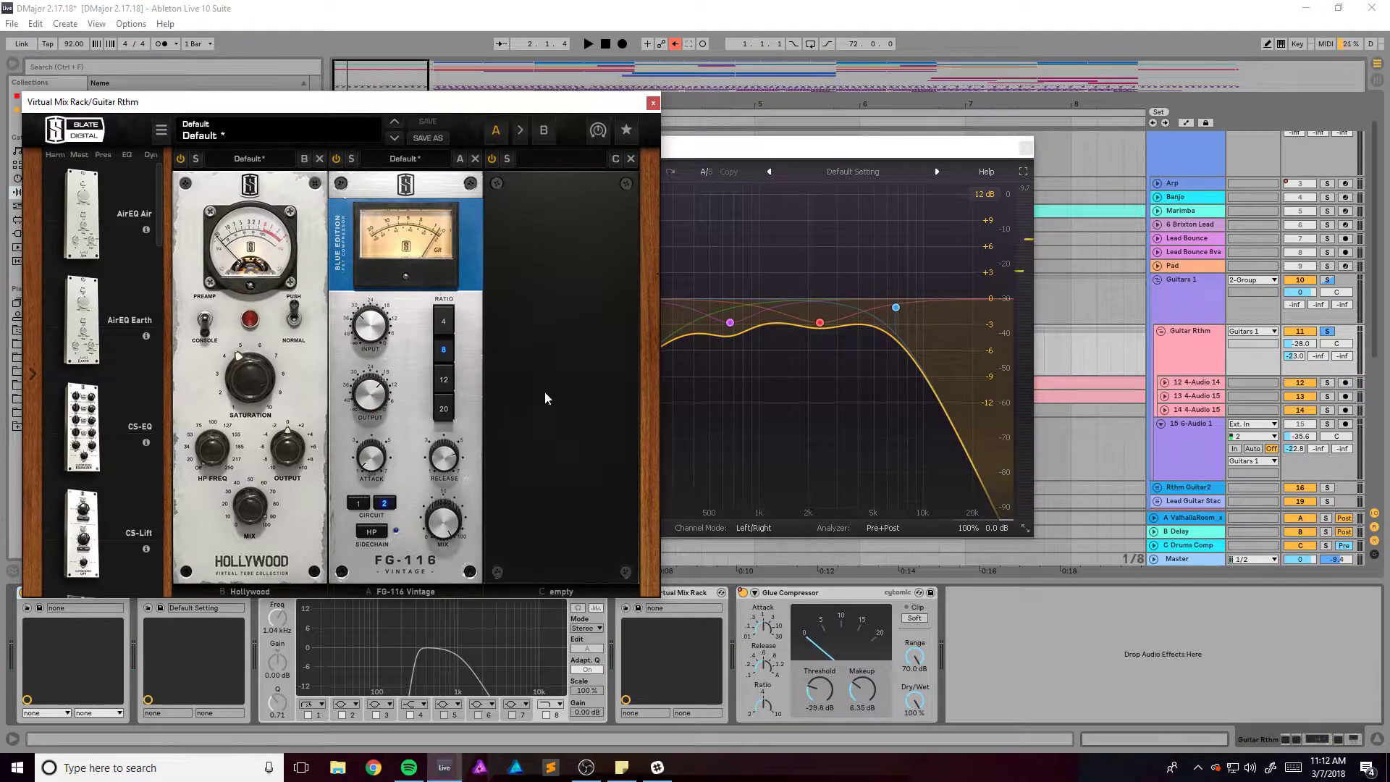
pyautogui.press('space')
pyautogui.moveTo(523, 109); pyautogui.dragTo(476, 44)
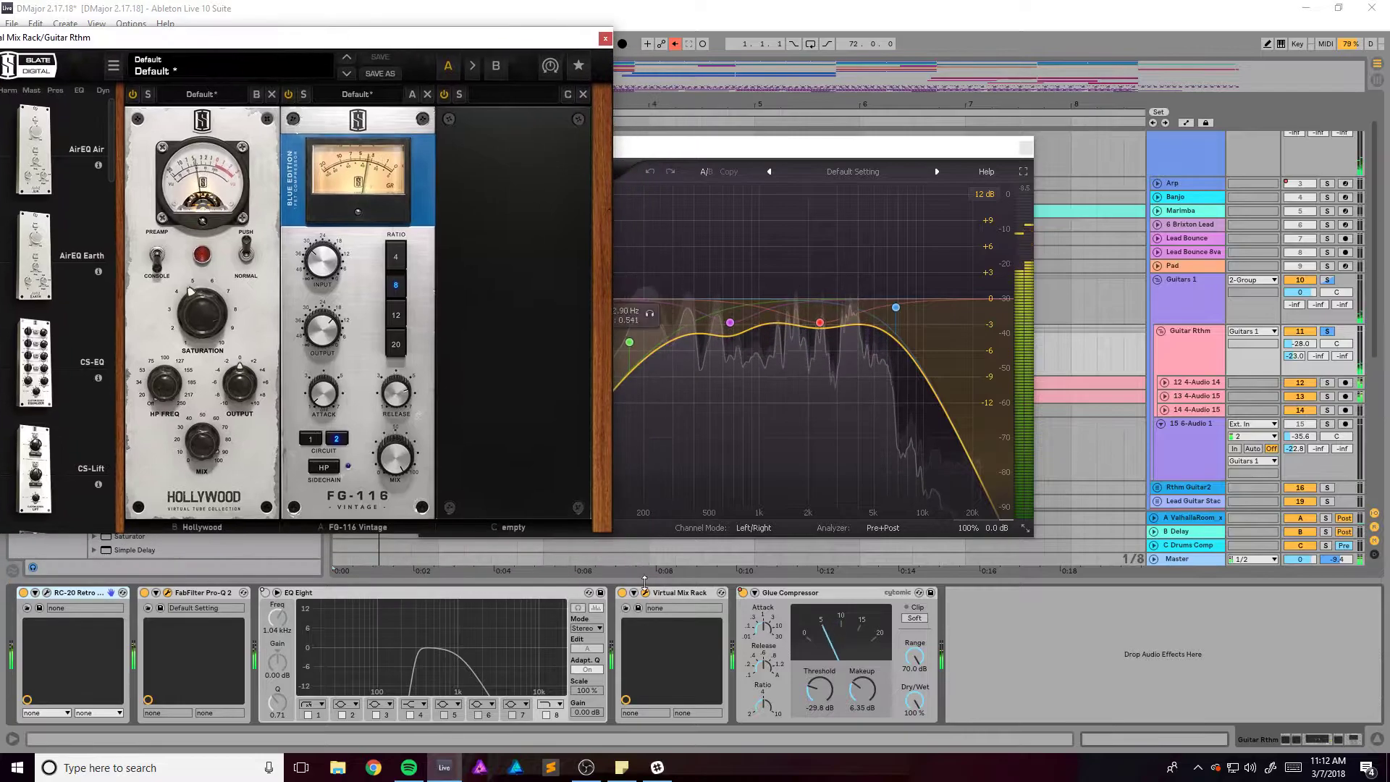
pyautogui.click(622, 594)
pyautogui.click(622, 594)
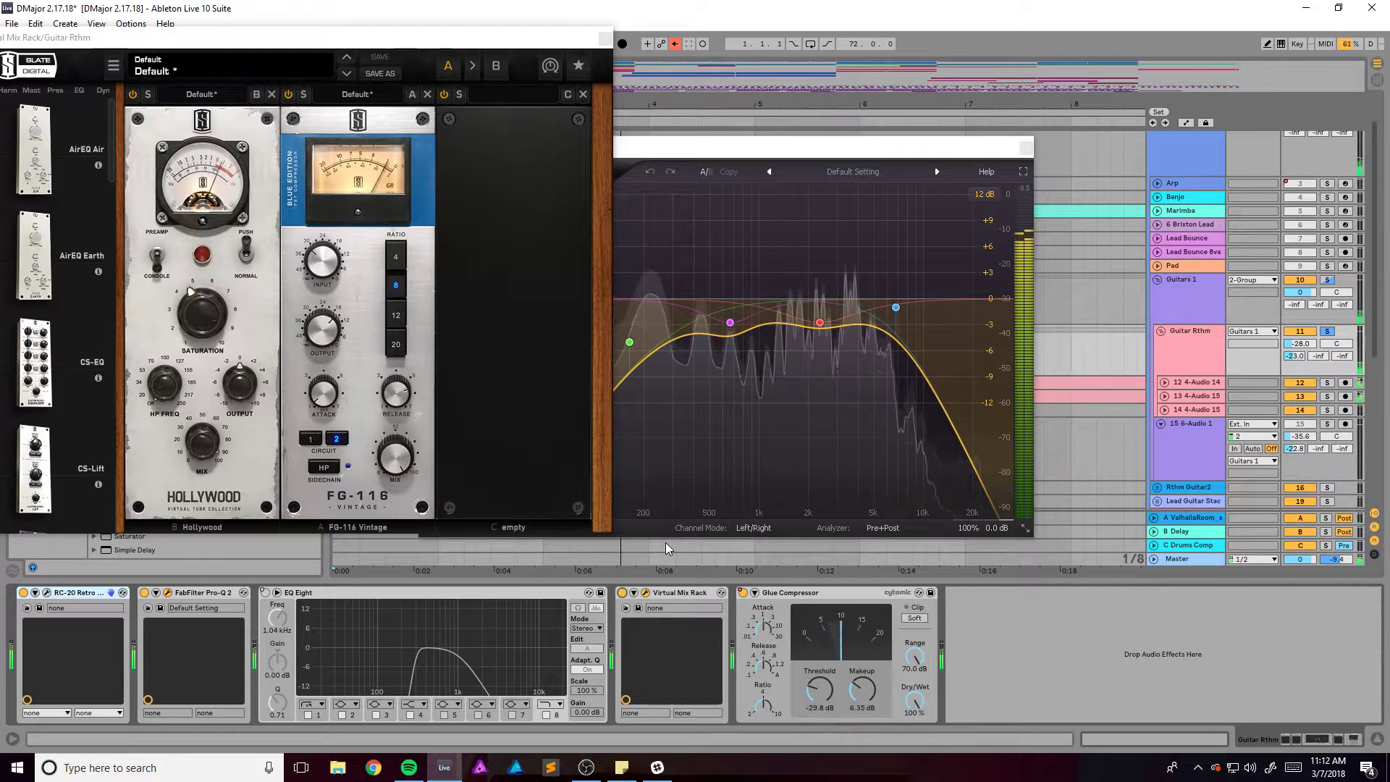
pyautogui.press('space')
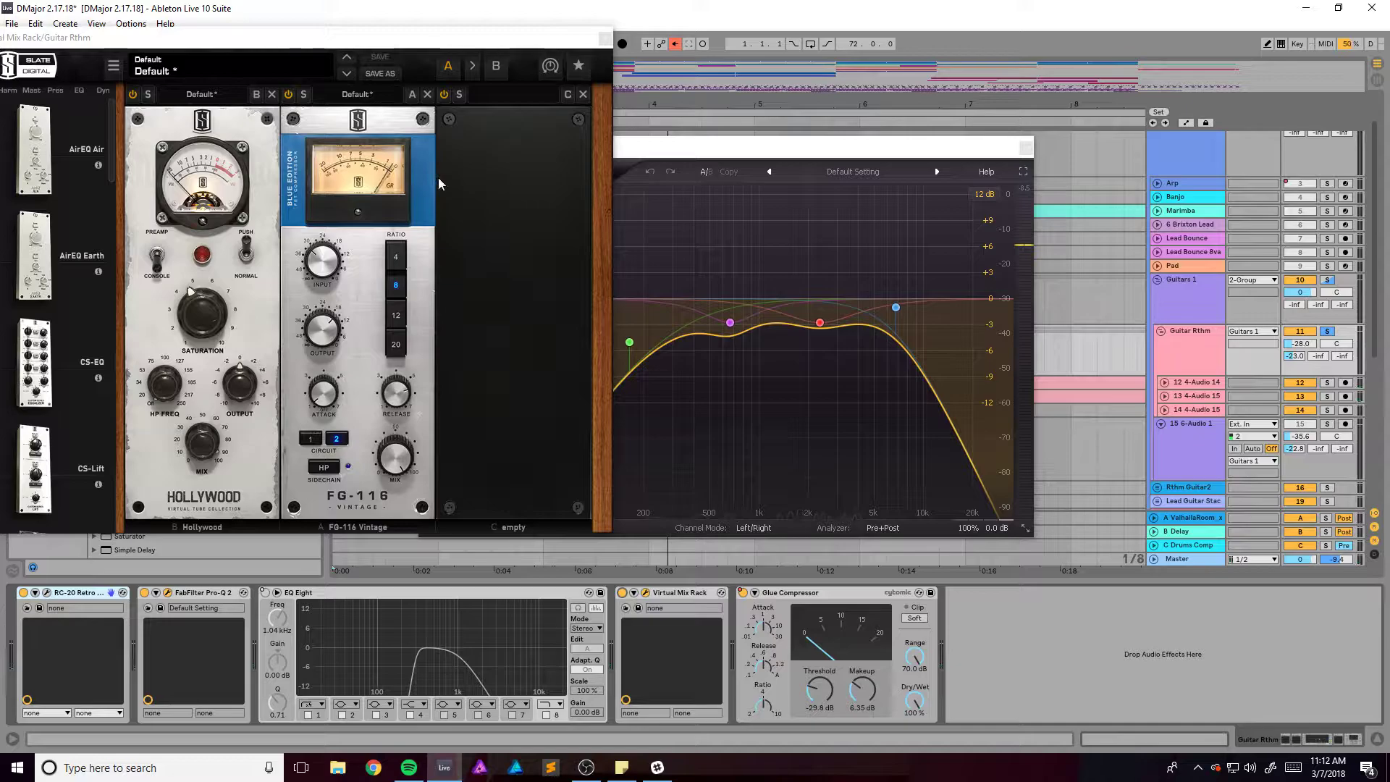
pyautogui.moveTo(336, 42); pyautogui.dragTo(408, 65)
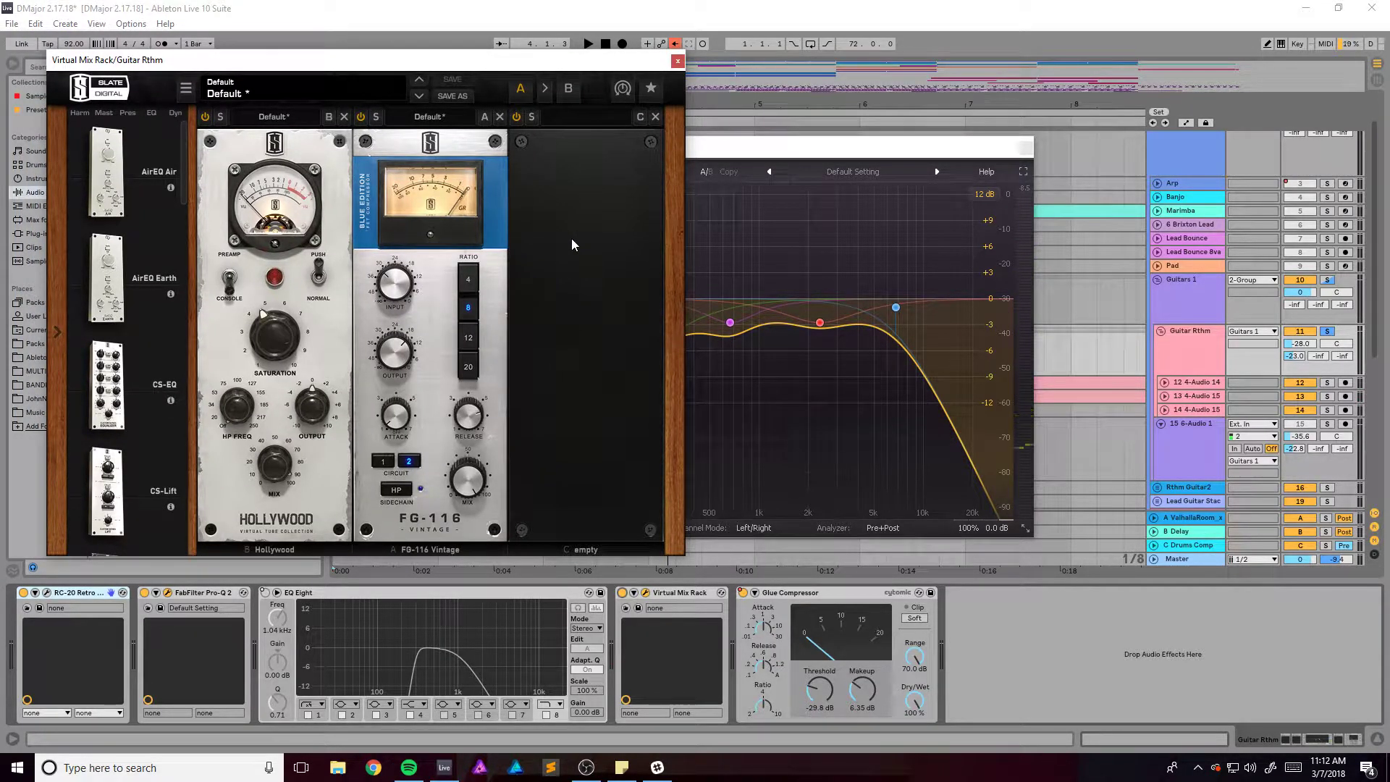
pyautogui.press('space')
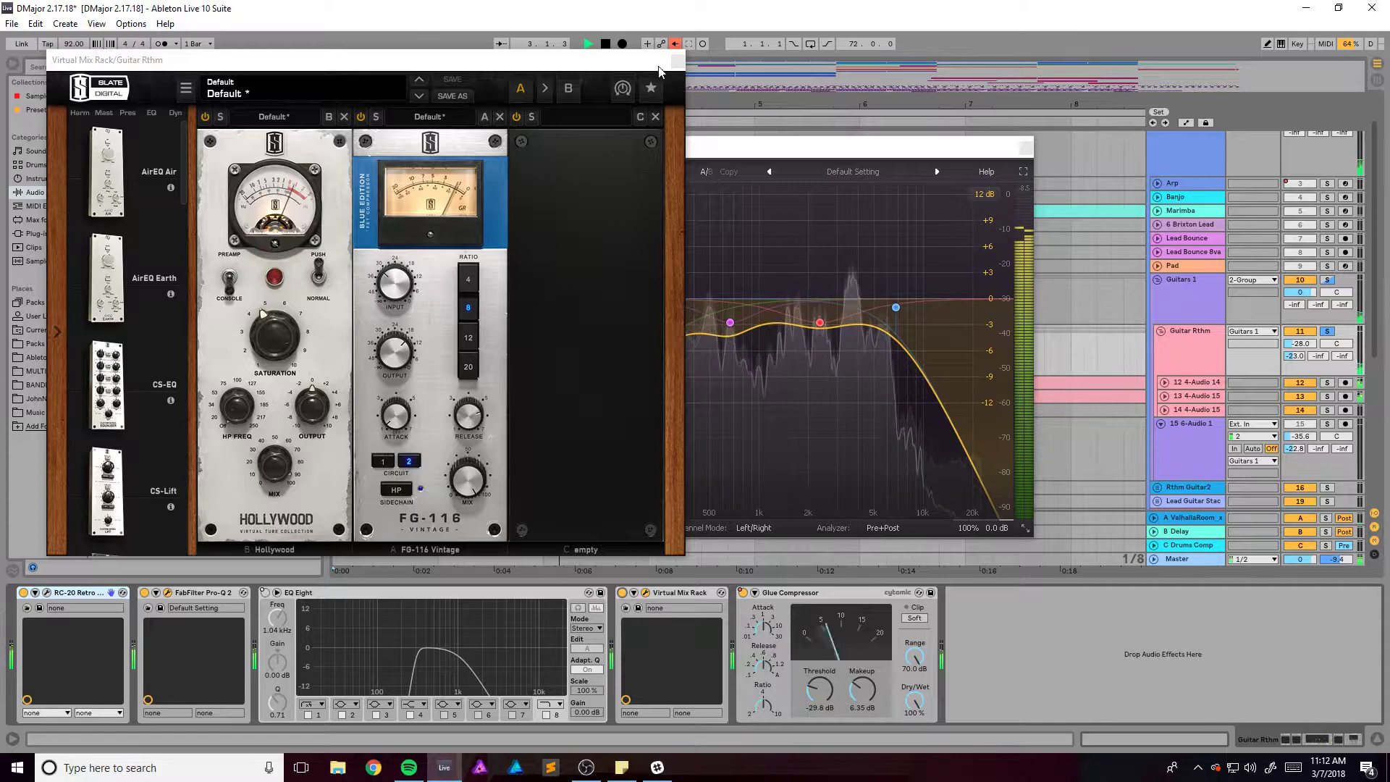
# Stop playback and close the Virtual Mix Rack and FabFilter Pro-Q 2 windows
pyautogui.press('space')
pyautogui.click(677, 61)
pyautogui.moveTo(866, 155); pyautogui.dragTo(729, 150)
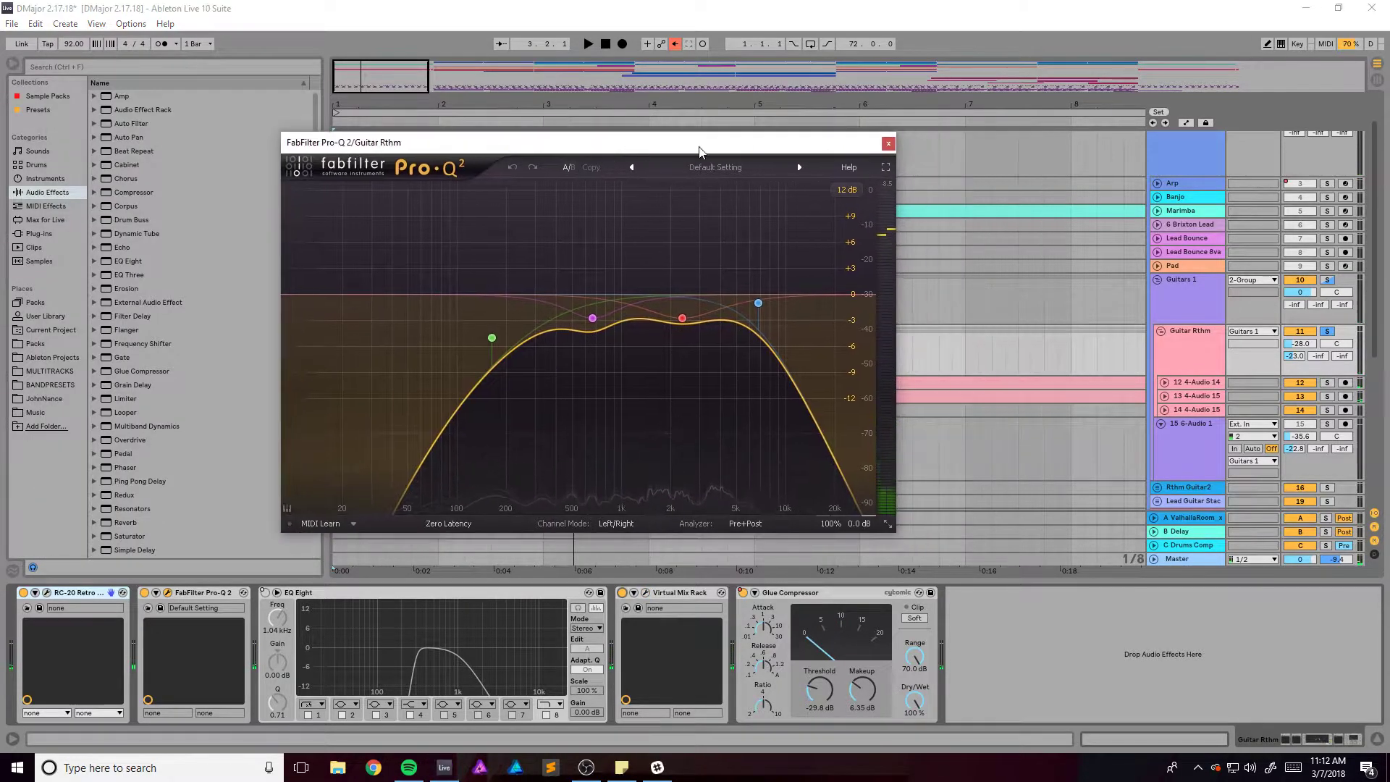
pyautogui.click(888, 142)
pyautogui.click(828, 597)
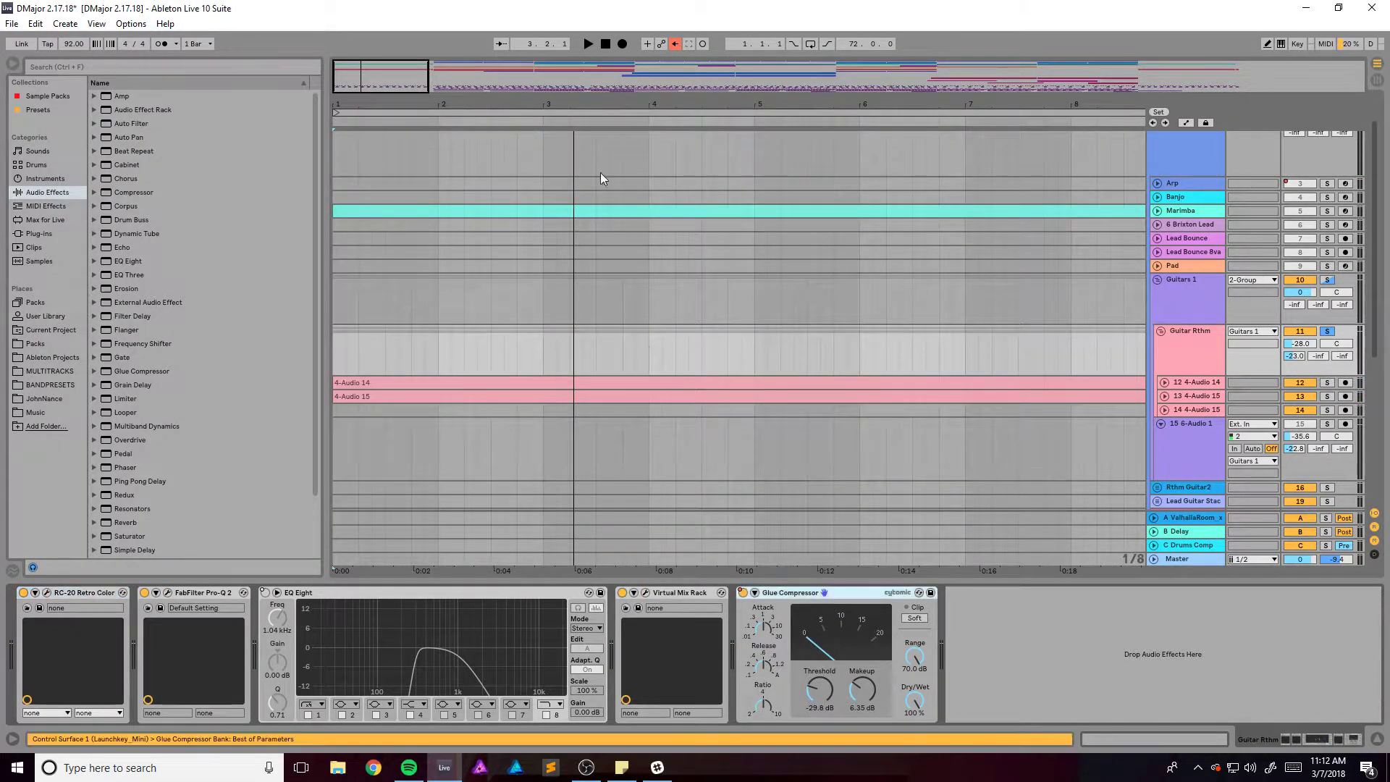
pyautogui.moveTo(400, 99); pyautogui.dragTo(402, 71)
# Show automation, re-enable it, and display Guitar Rthm's Glue Compressor lane while playing from bar 8.3
pyautogui.press('a')
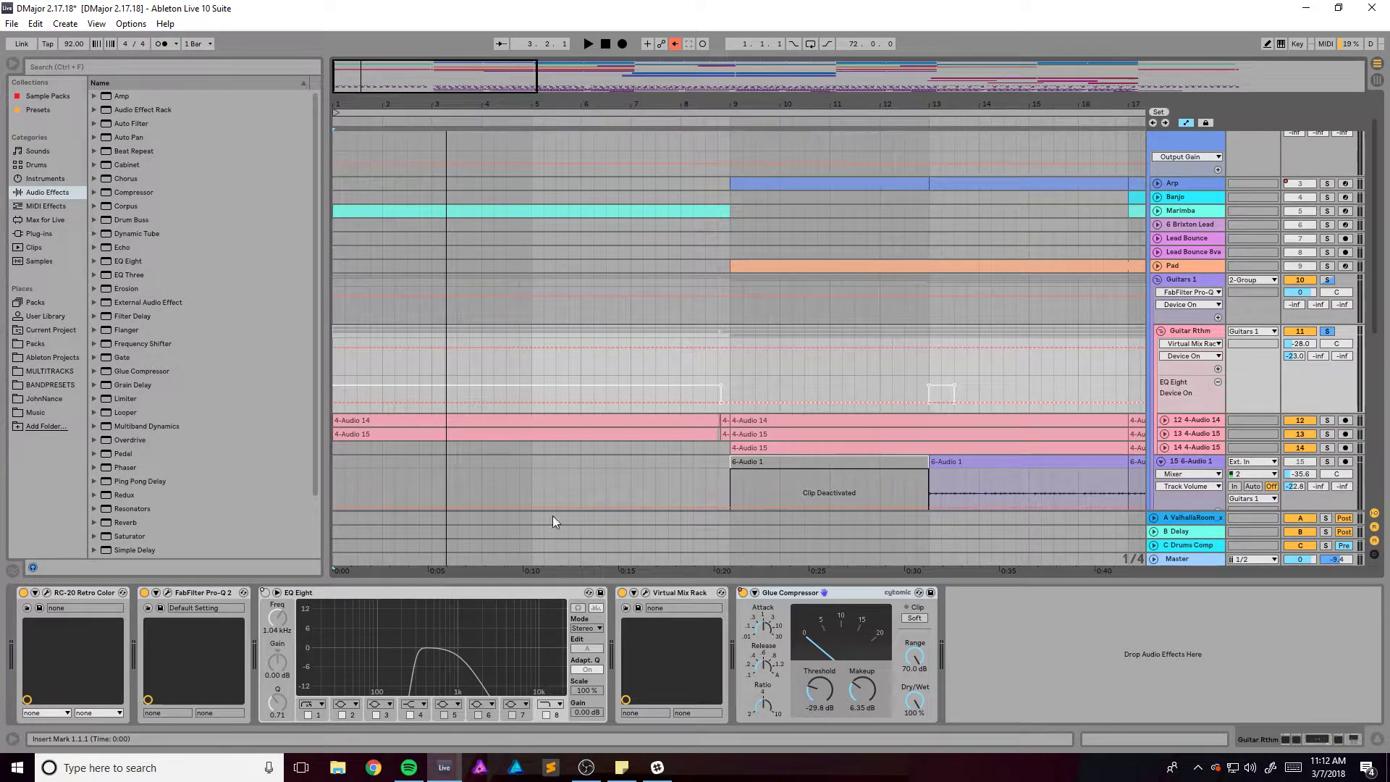
pyautogui.click(679, 44)
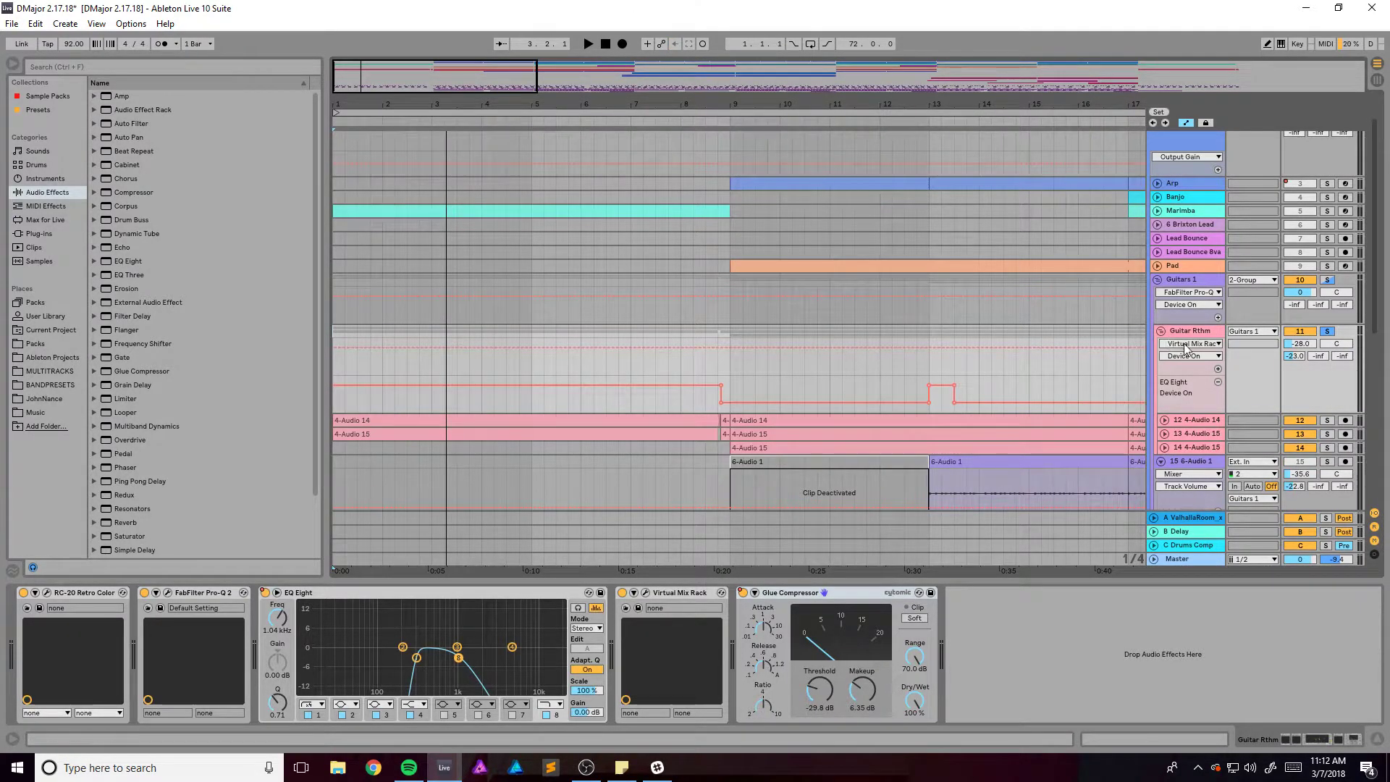
pyautogui.click(1185, 344)
pyautogui.click(1187, 412)
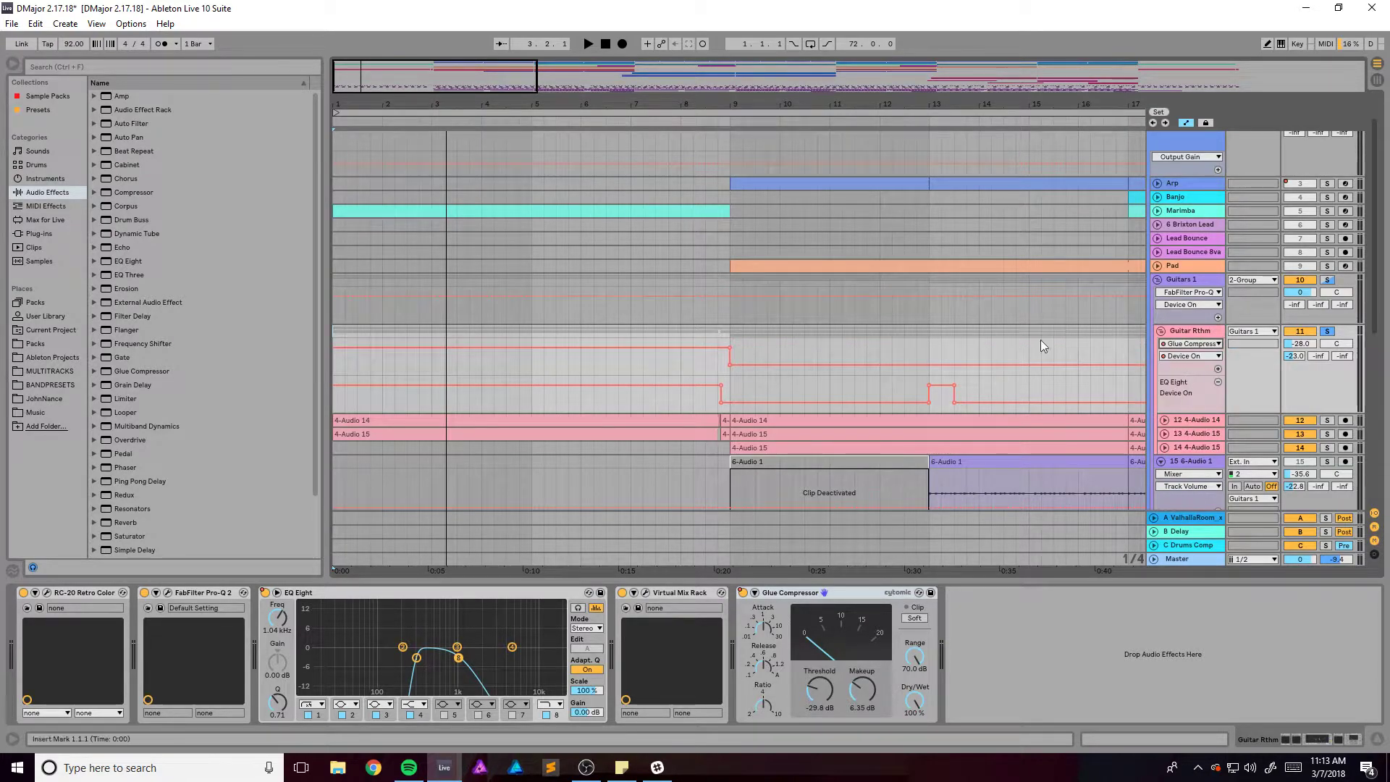
pyautogui.click(706, 331)
pyautogui.press('space')
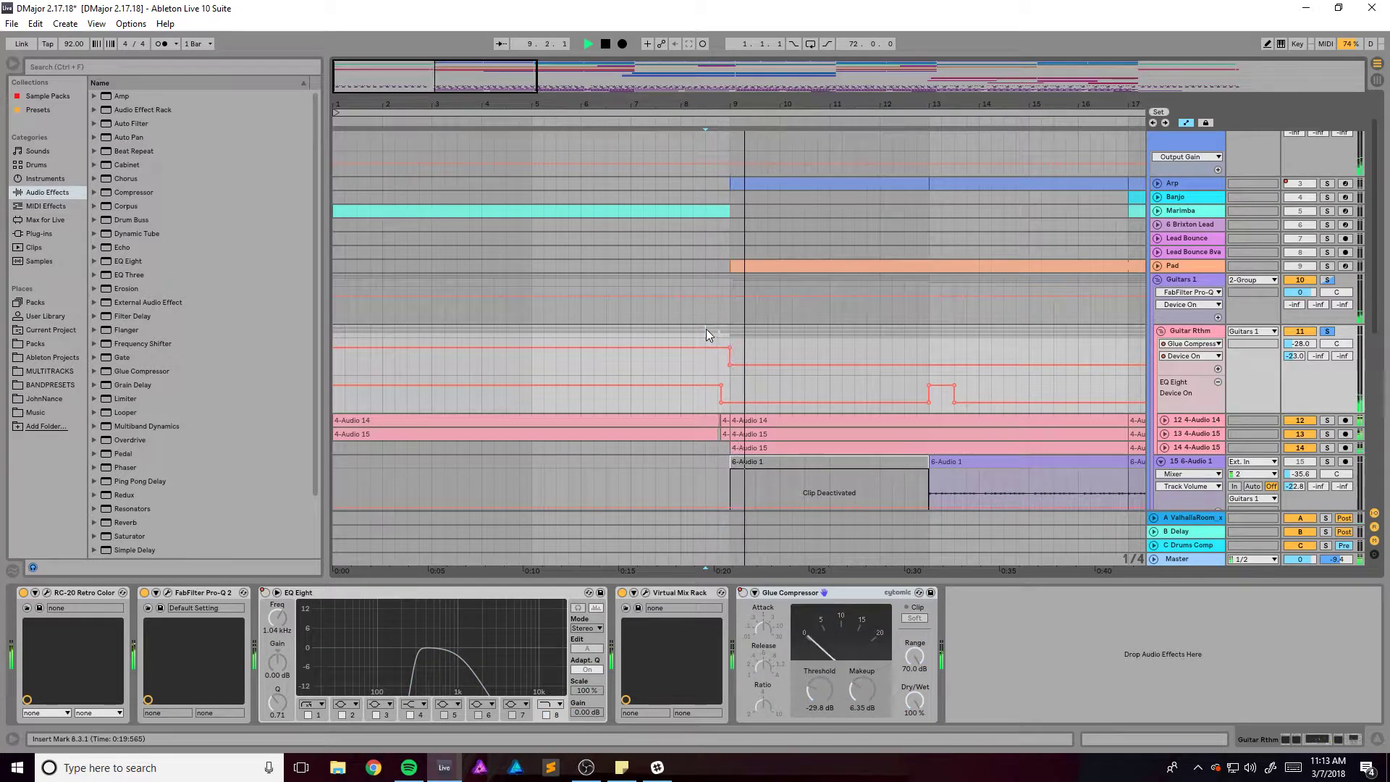
pyautogui.press('space')
# Unfold tracks 12 and 13 to show their waveforms, then hide the automation lanes
pyautogui.moveTo(469, 82); pyautogui.dragTo(441, 82)
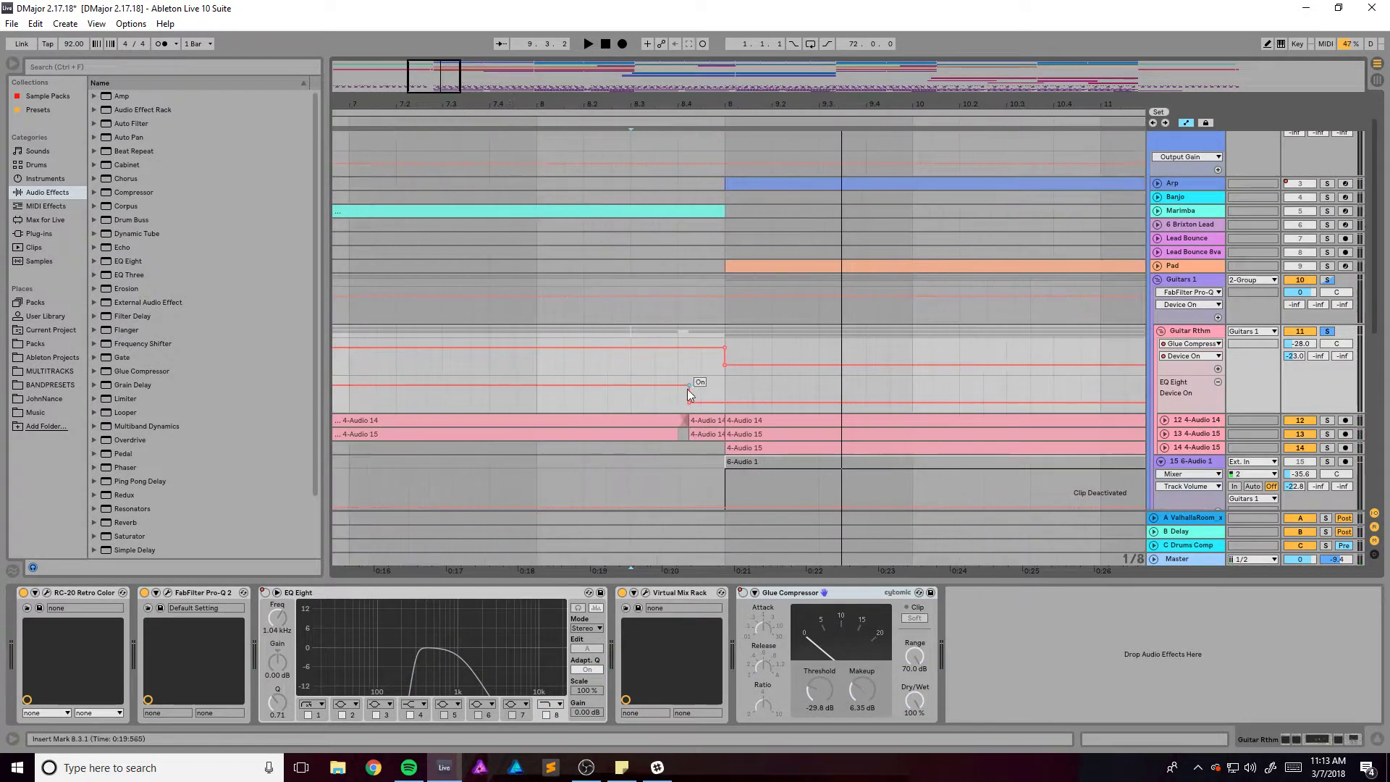
pyautogui.click(675, 355)
pyautogui.press('space')
pyautogui.click(1193, 422)
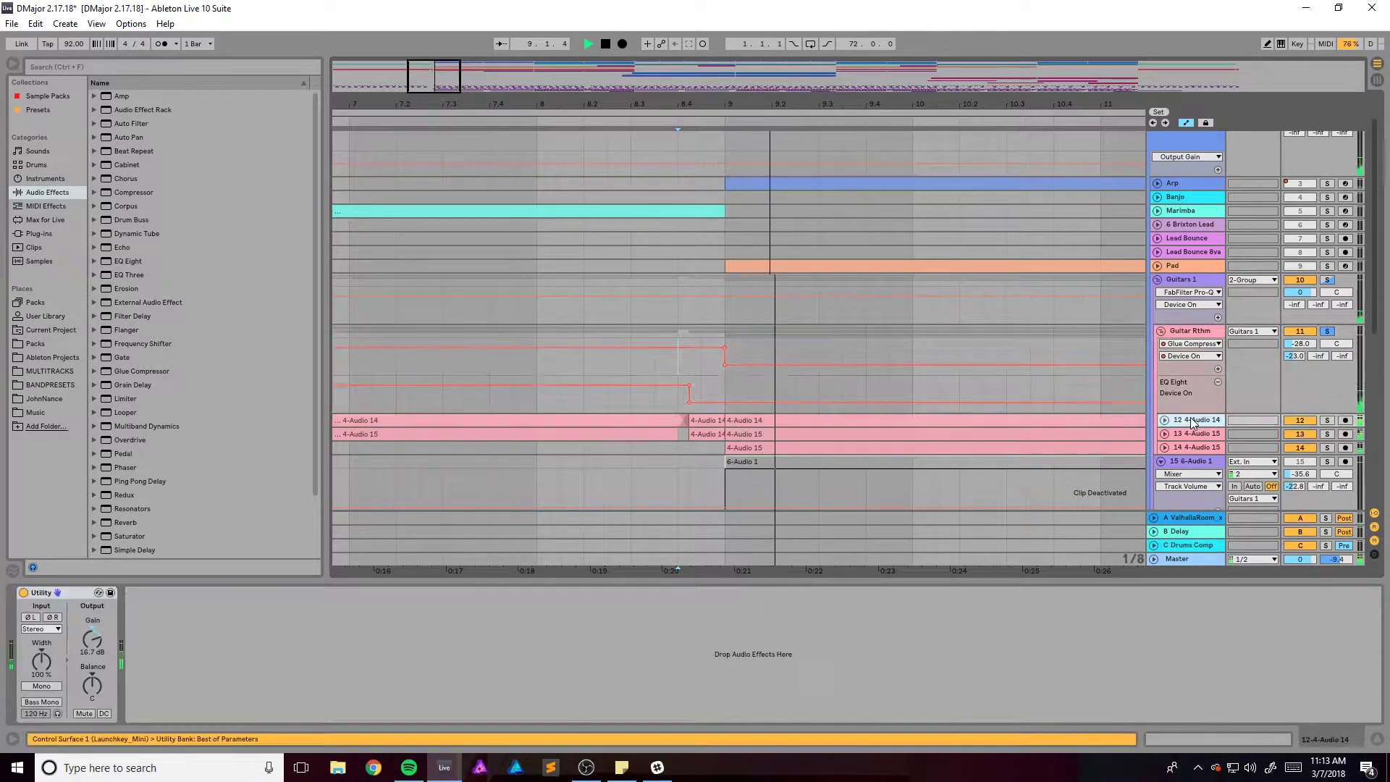
pyautogui.click(1164, 420)
pyautogui.click(1164, 484)
pyautogui.scroll(-3, 845, 421)
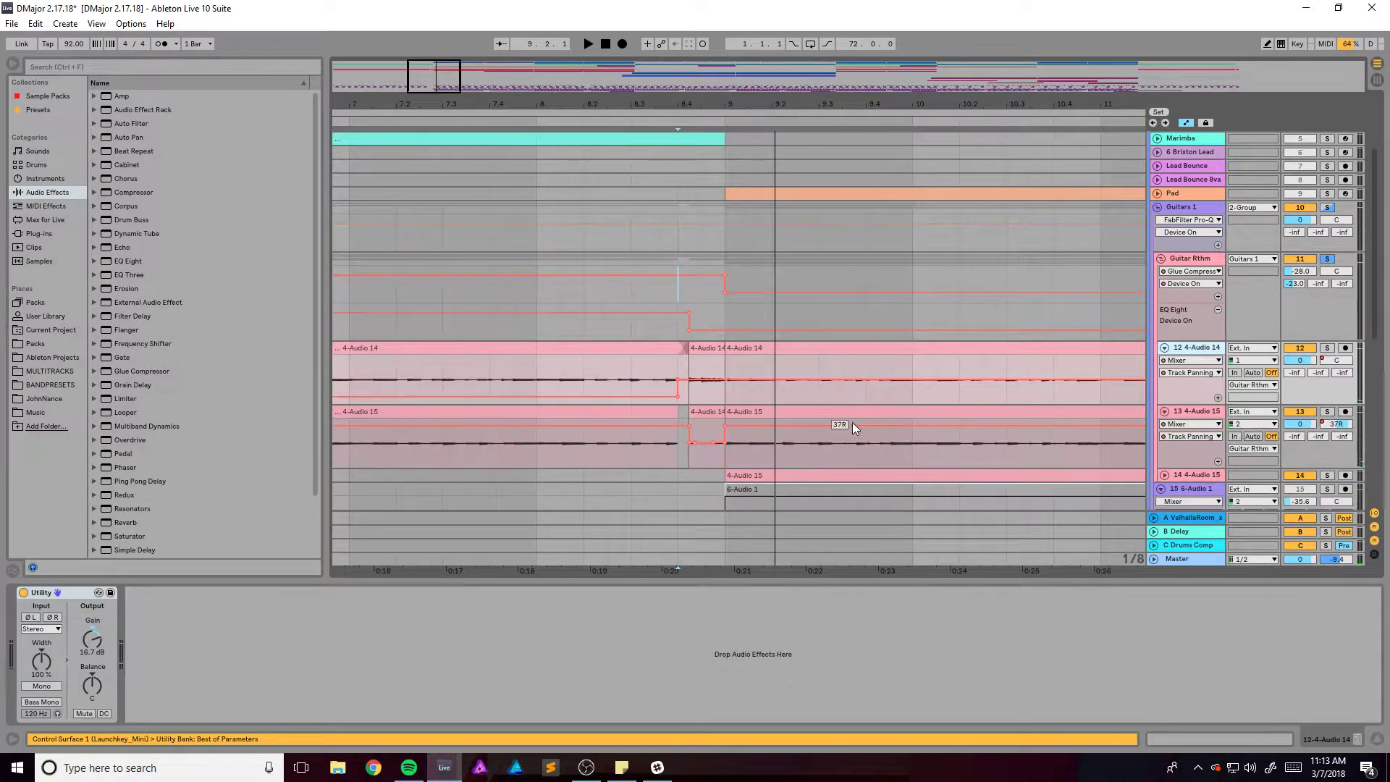
pyautogui.press('a')
# Play from bar 8 with 4-Audio 15 soloed, then switch the solo to track 12
pyautogui.click(537, 268)
pyautogui.press('space')
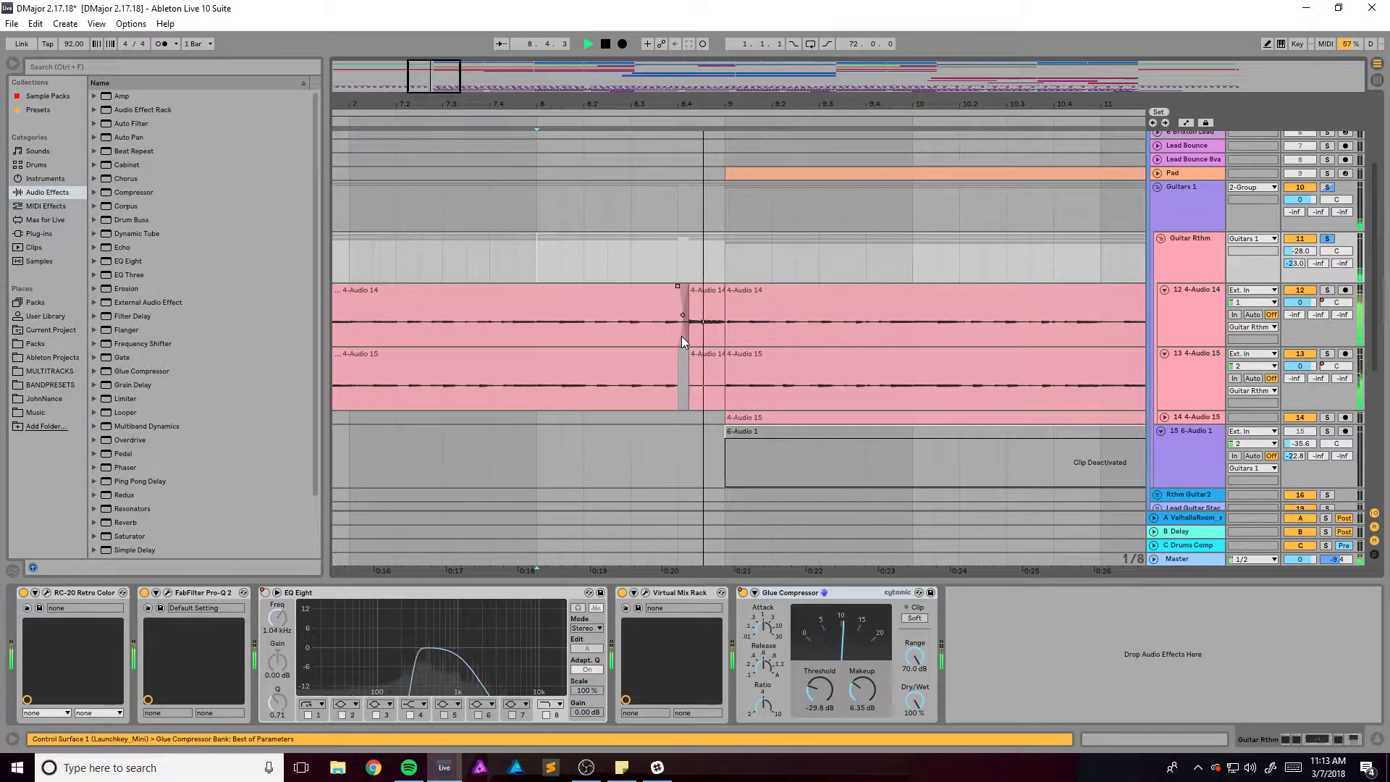
pyautogui.press('space')
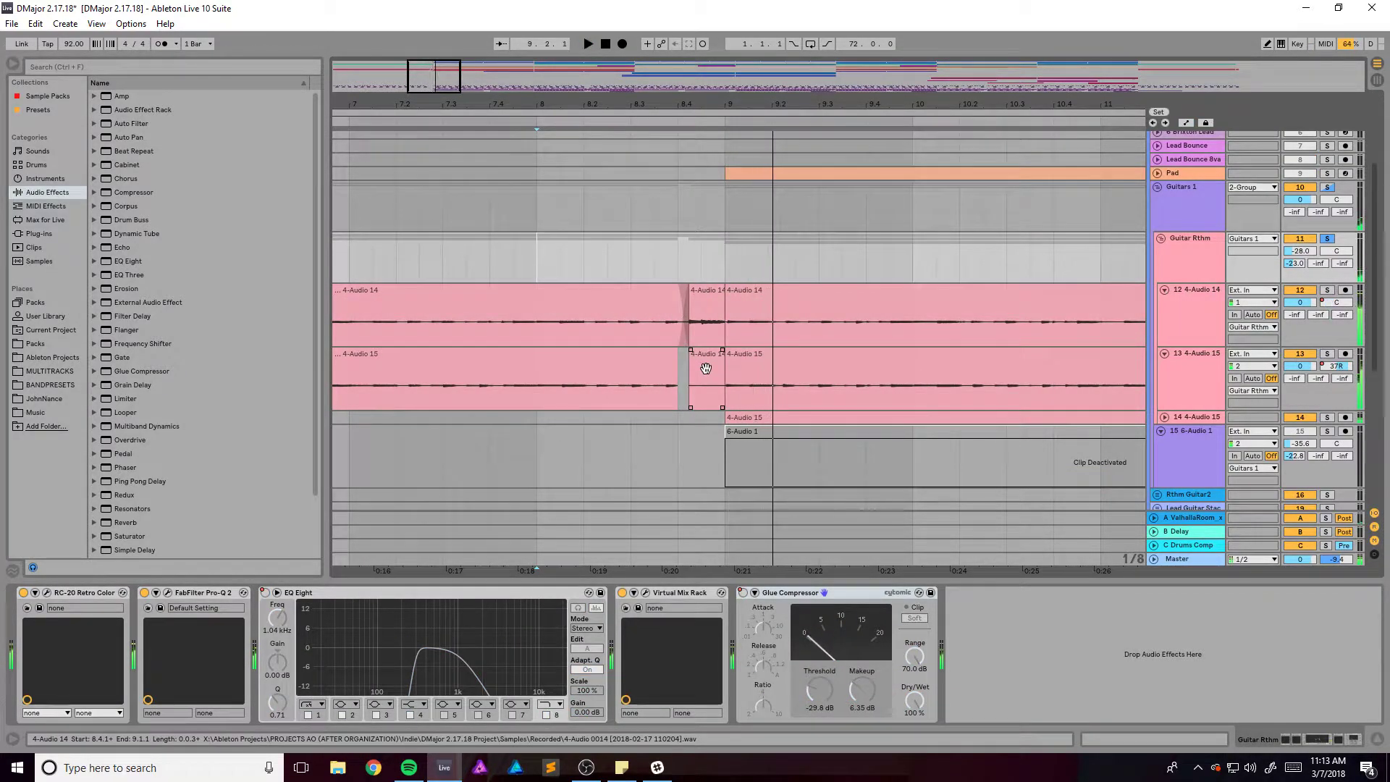
pyautogui.press('space')
pyautogui.click(1330, 354)
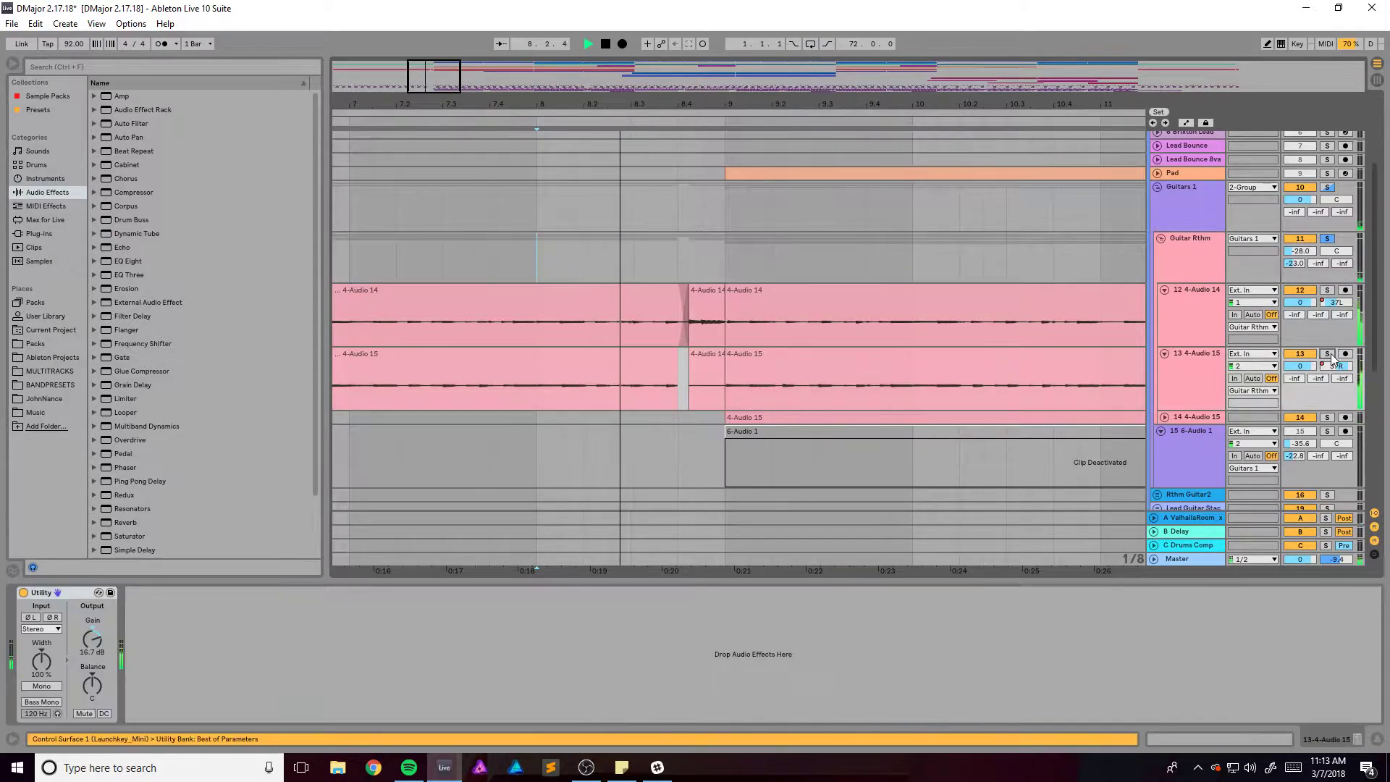
pyautogui.click(1328, 354)
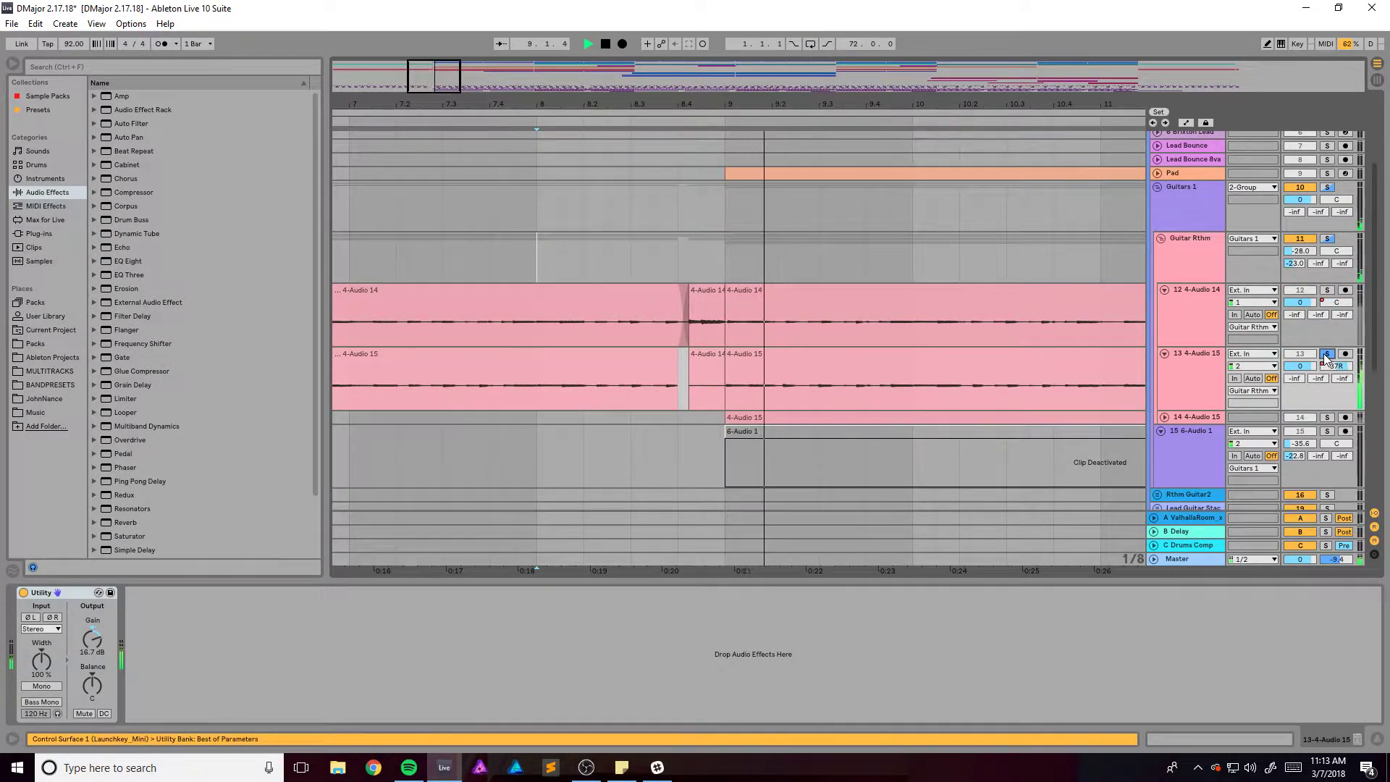
pyautogui.press('space')
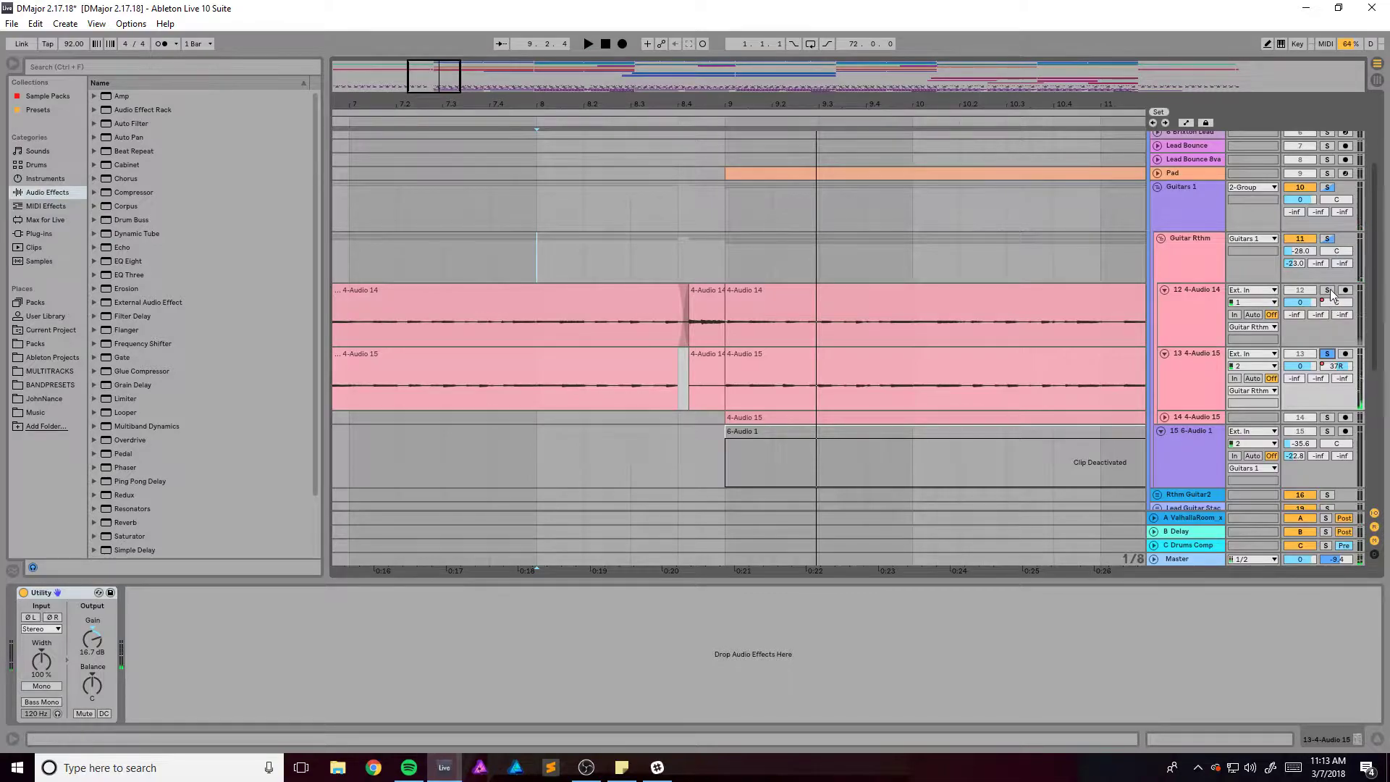
pyautogui.click(1329, 290)
pyautogui.press('space')
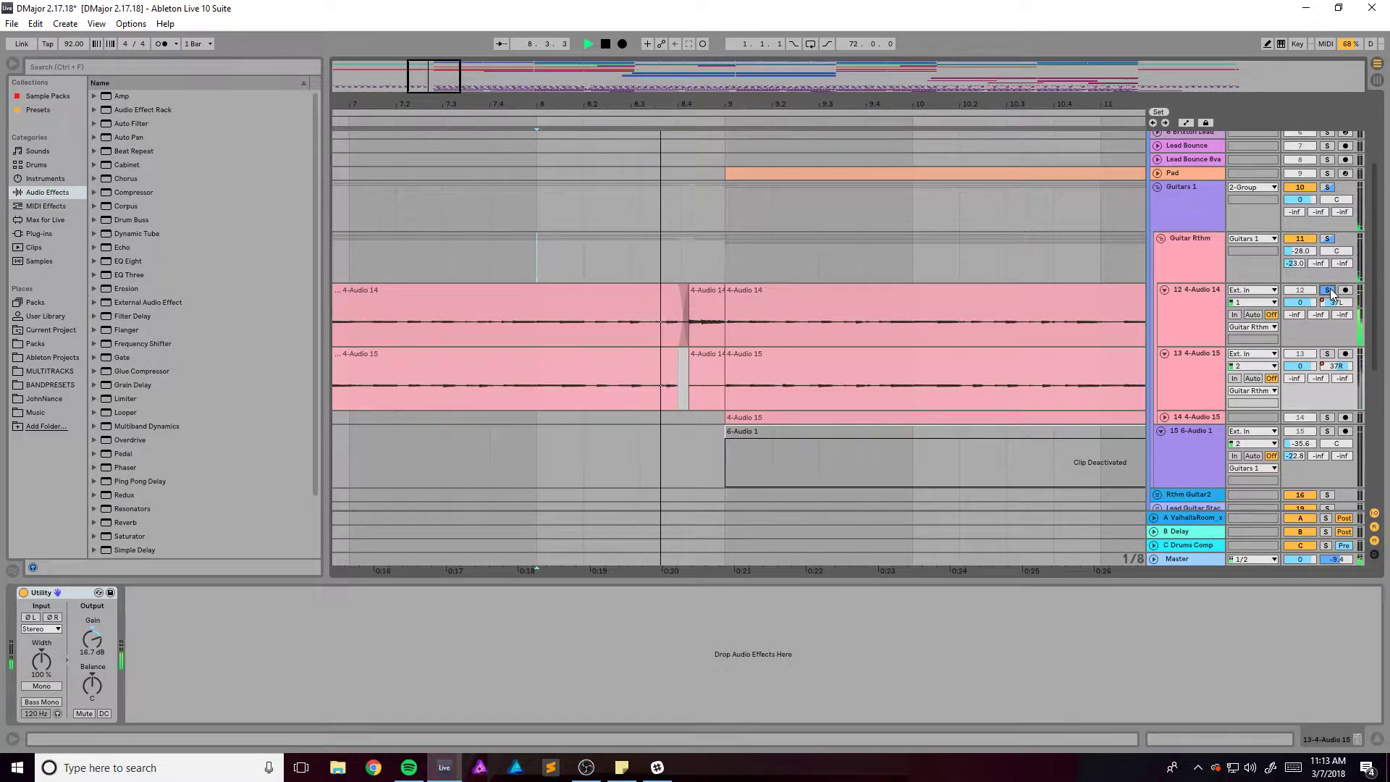
pyautogui.press('space')
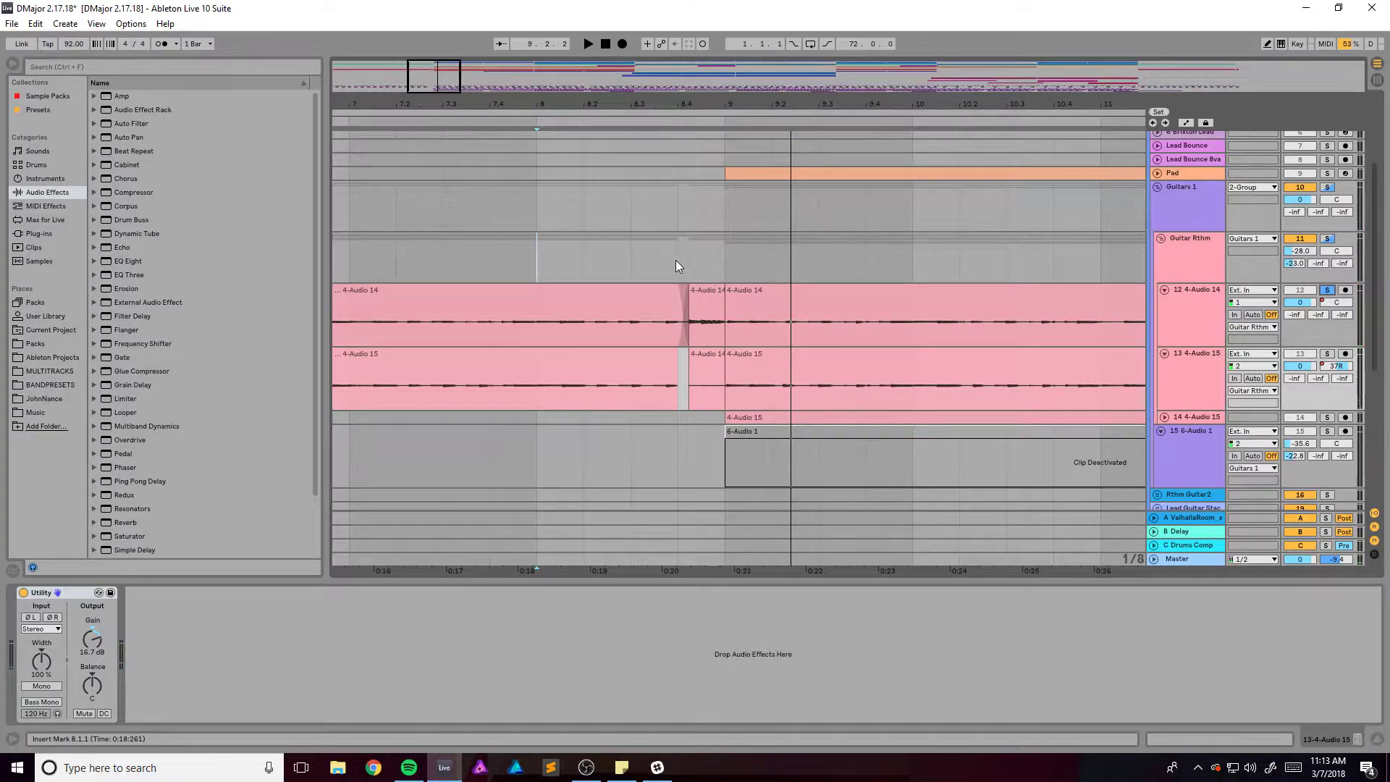
pyautogui.scroll(-5, 691, 194)
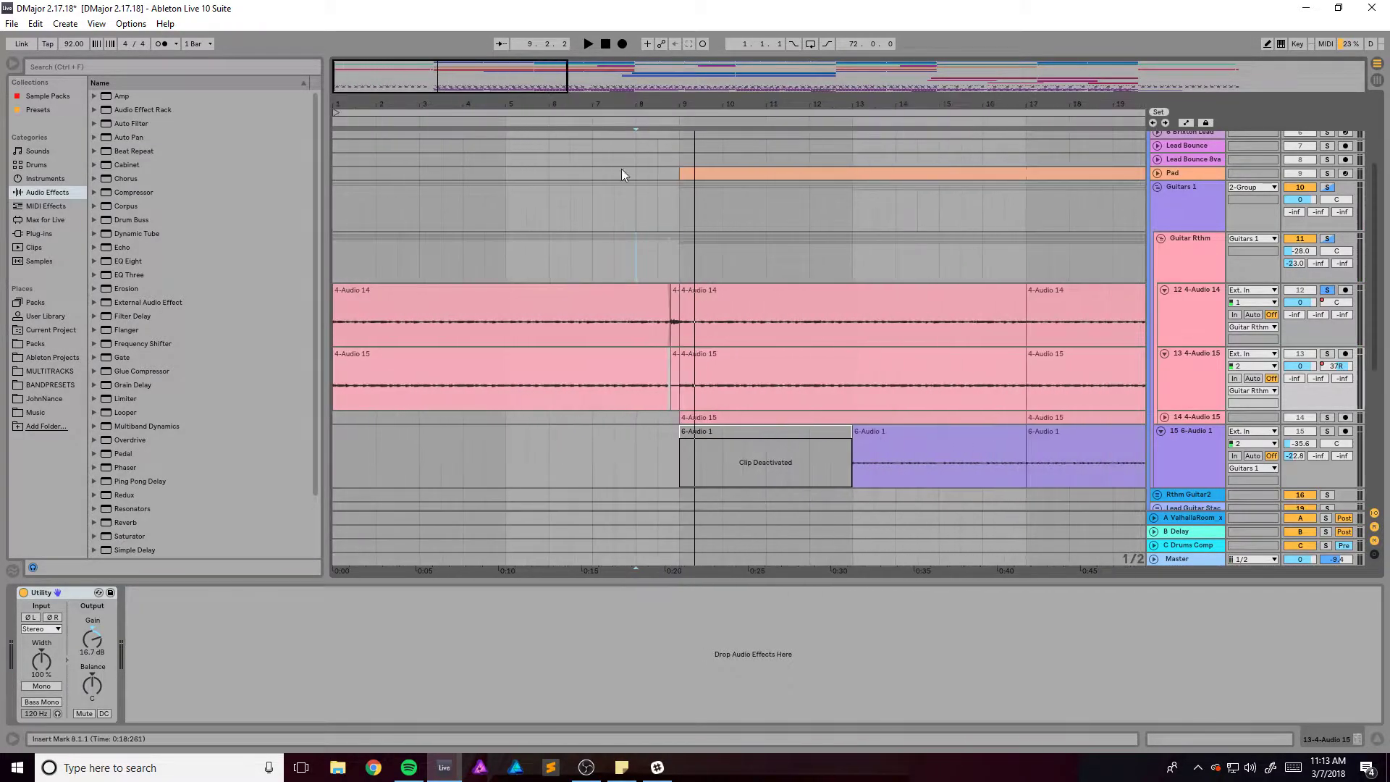
# Unsolo track 12 and briefly play the arrangement from bar 8
pyautogui.click(1328, 292)
pyautogui.press('space')
pyautogui.moveTo(500, 76)
pyautogui.mouseDown()
pyautogui.moveTo(462, 94)
pyautogui.moveTo(478, 83)
pyautogui.moveTo(500, 96)
pyautogui.mouseUp()
pyautogui.scroll(4, 542, 211)
pyautogui.press('space')
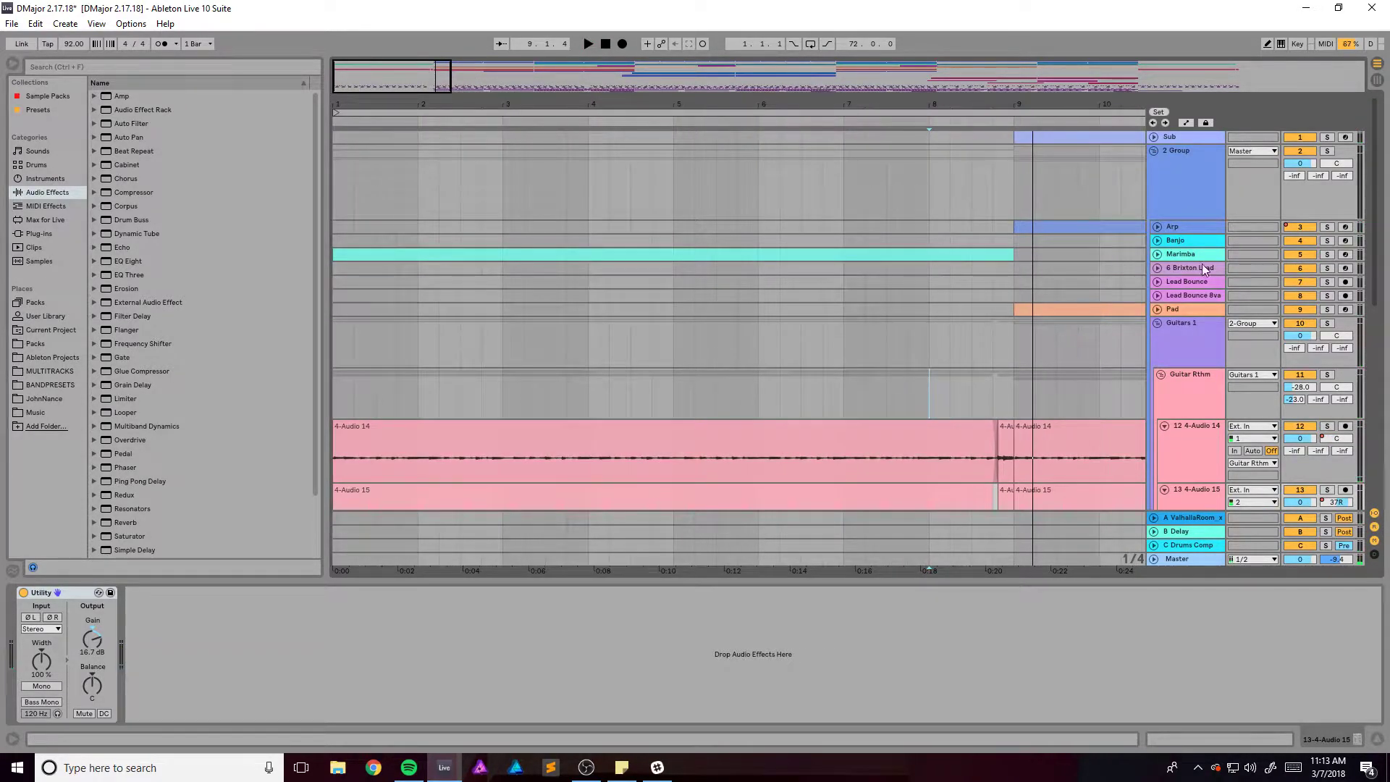
# Select the Marimba track, solo it and play the song from the start
pyautogui.click(1197, 255)
pyautogui.click(607, 44)
pyautogui.moveTo(378, 85); pyautogui.dragTo(376, 77)
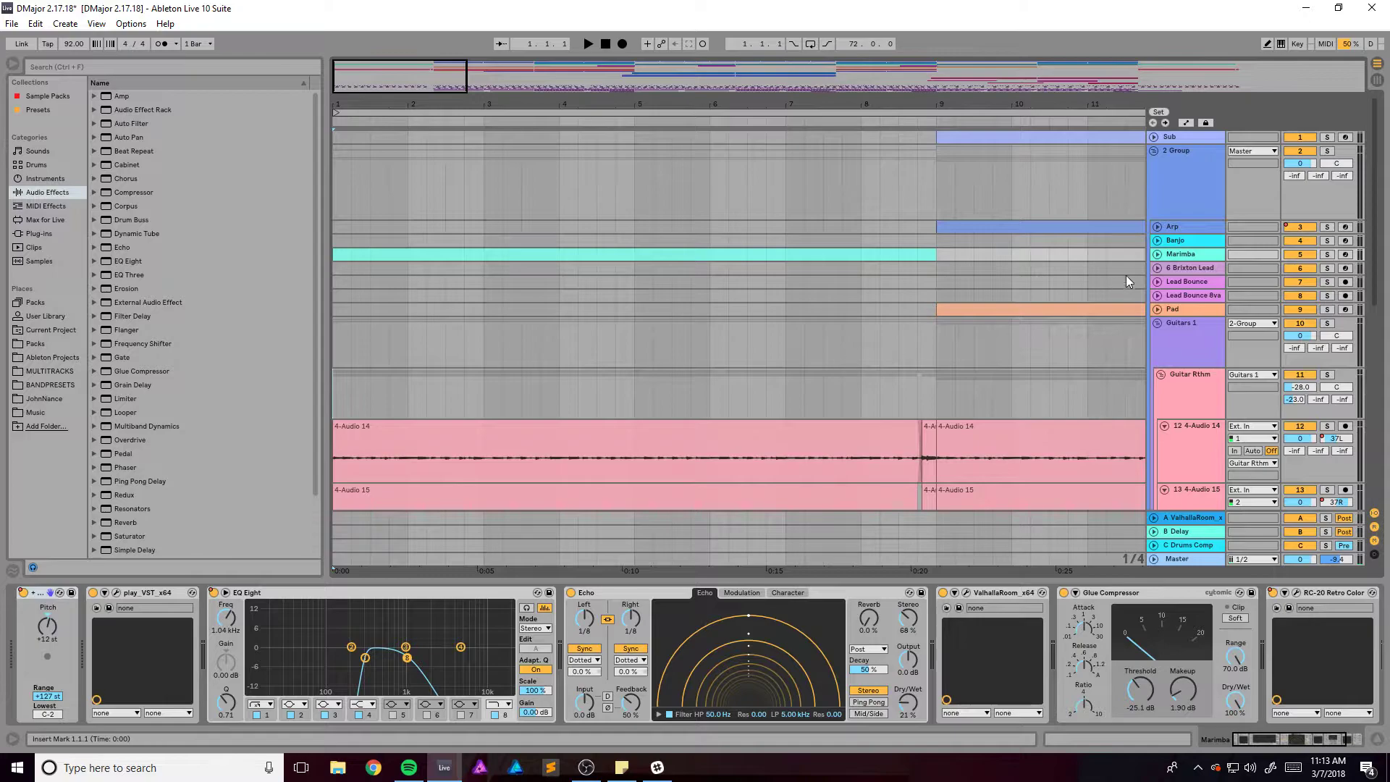
pyautogui.click(1325, 254)
pyautogui.press('space')
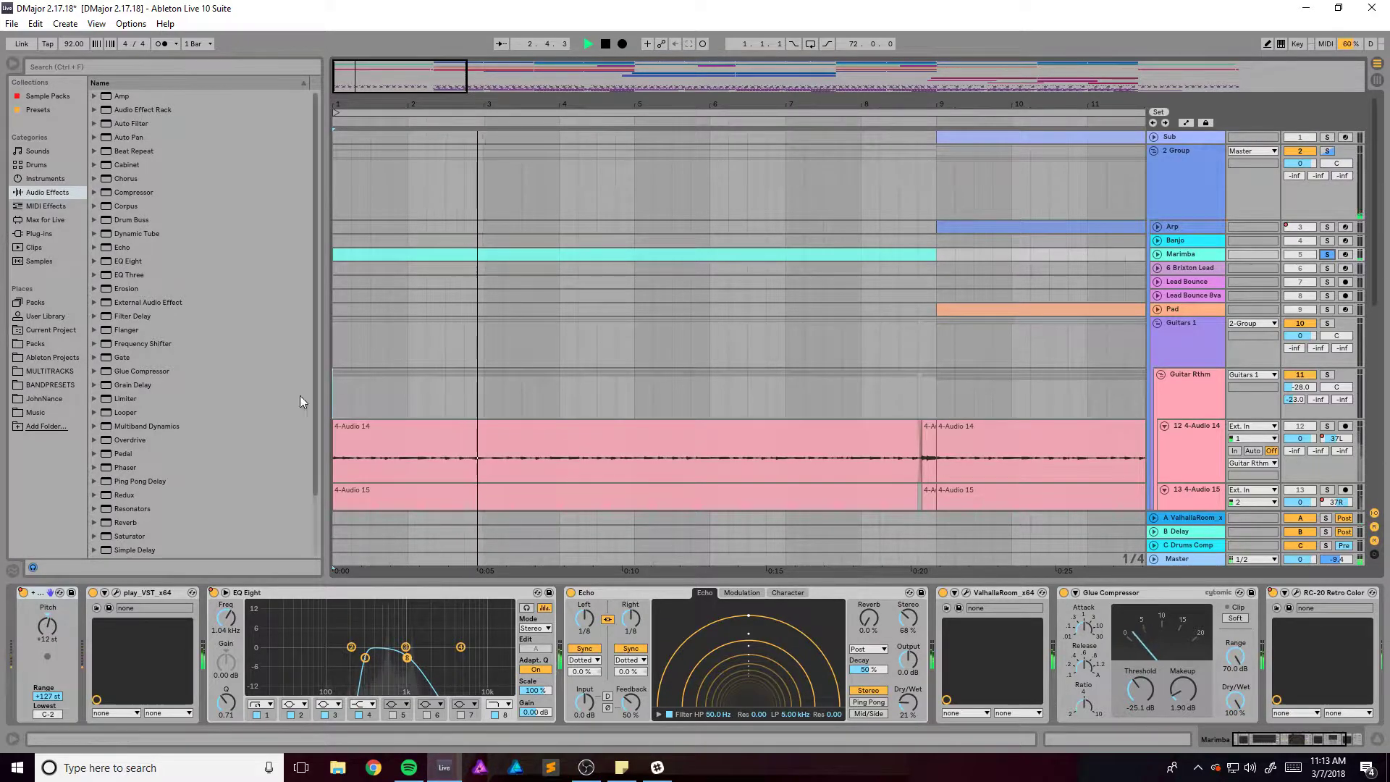
# Open and close Marimba's play_VST_x64 instrument window, then play from the beginning
pyautogui.press('space')
pyautogui.click(116, 592)
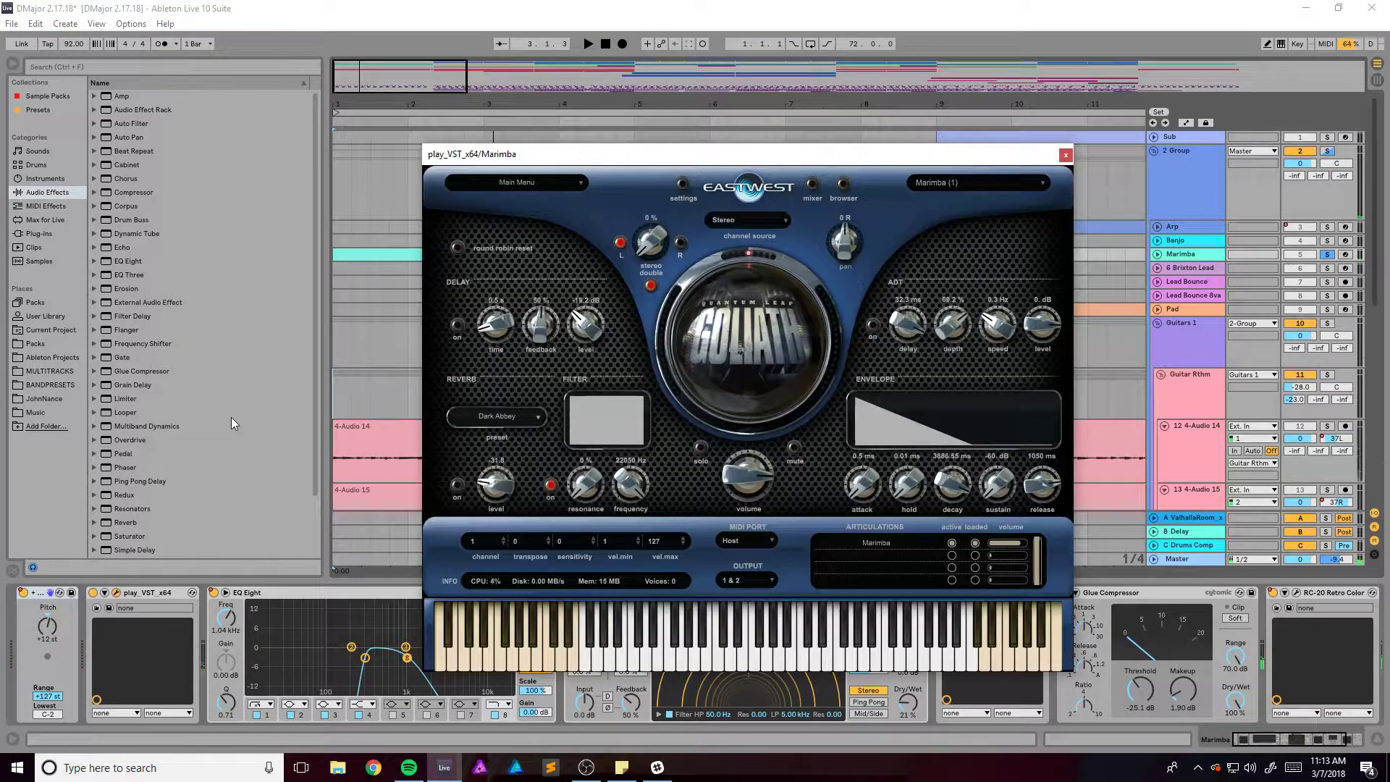
pyautogui.moveTo(612, 155); pyautogui.dragTo(563, 122)
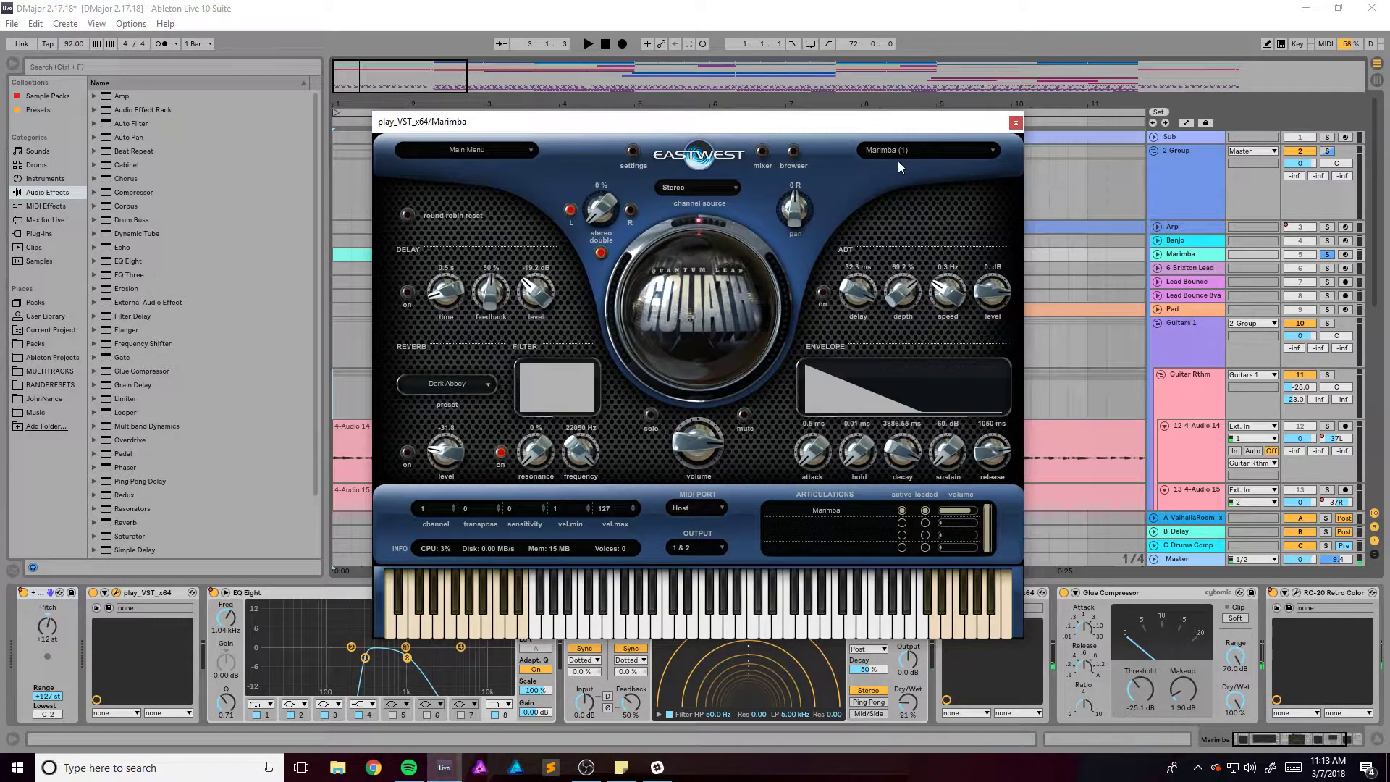
pyautogui.click(1016, 122)
pyautogui.press('space')
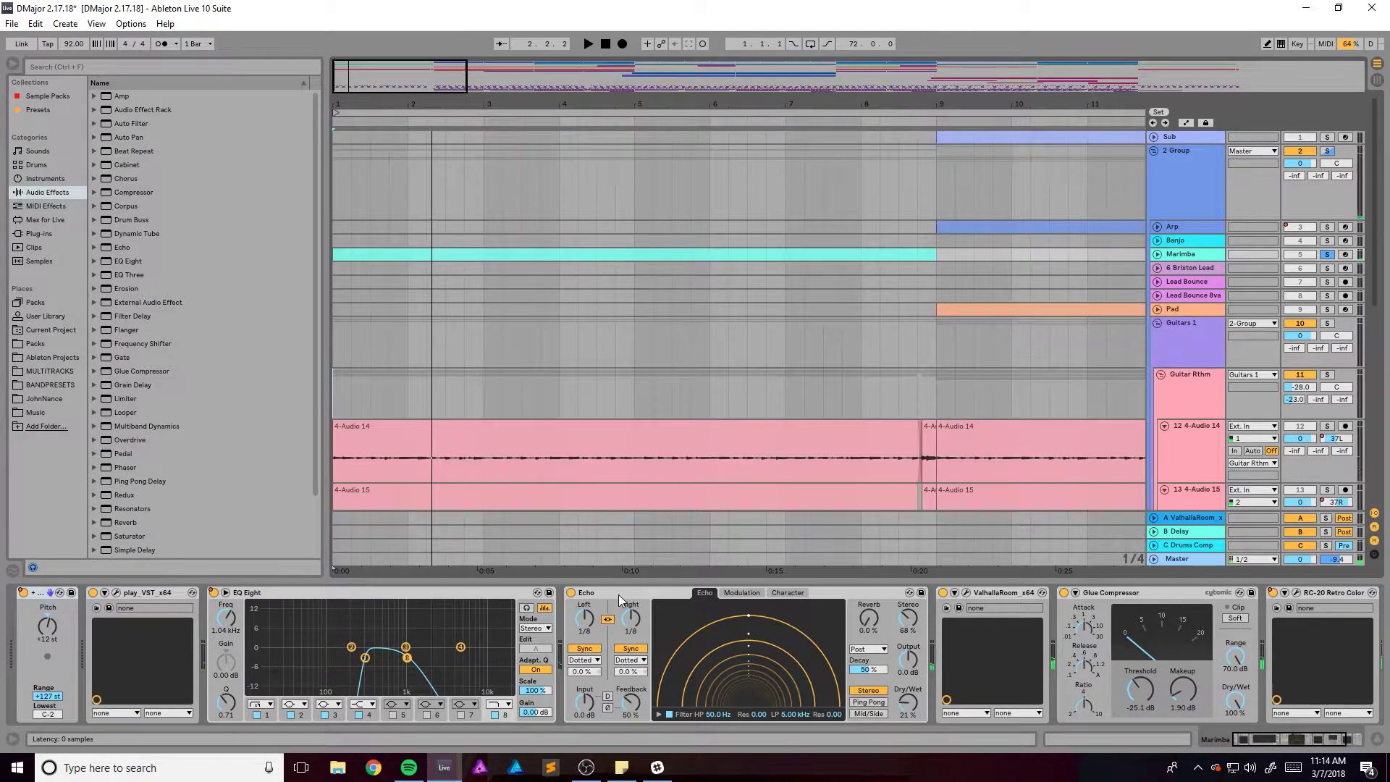
# Open the Large Room ValhallaRoom reverb, close it, and play the opening bars
pyautogui.click(967, 594)
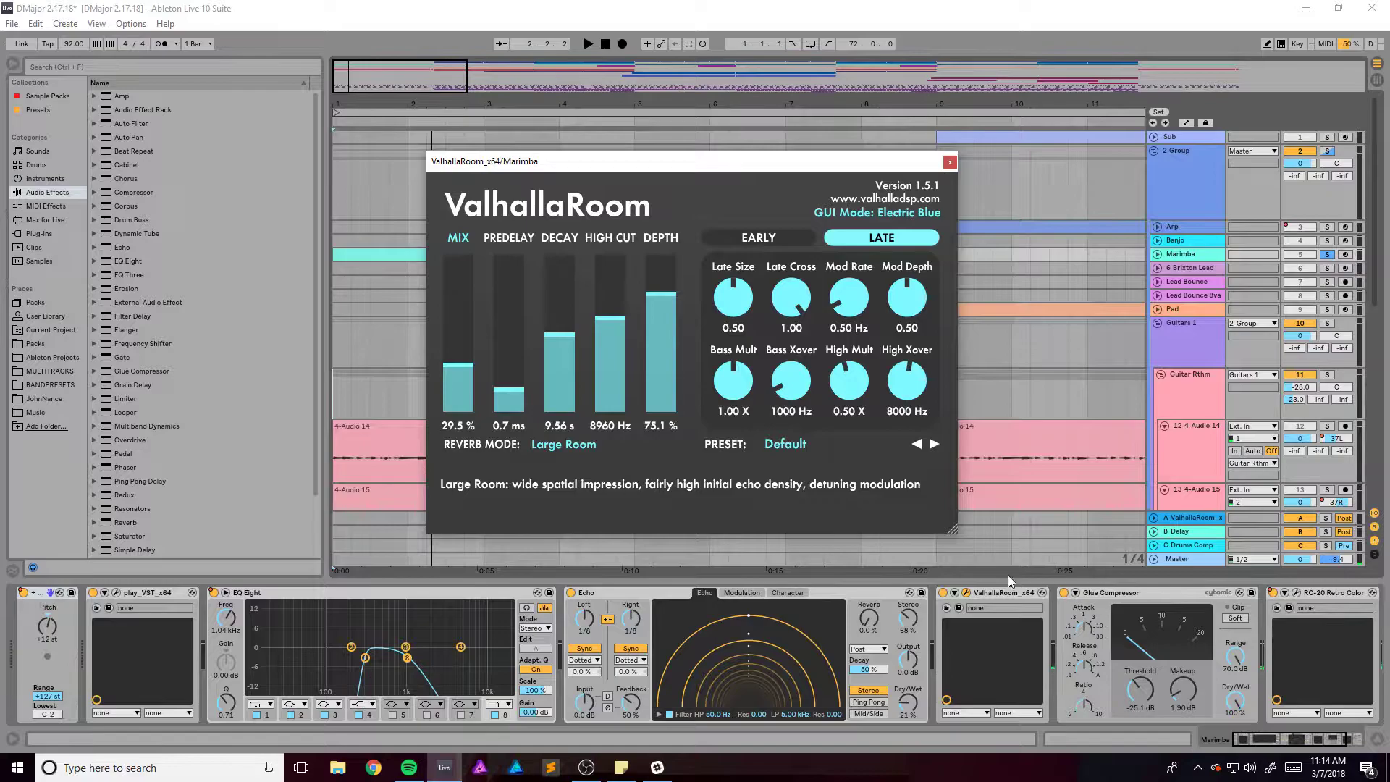
pyautogui.click(1147, 593)
pyautogui.click(950, 161)
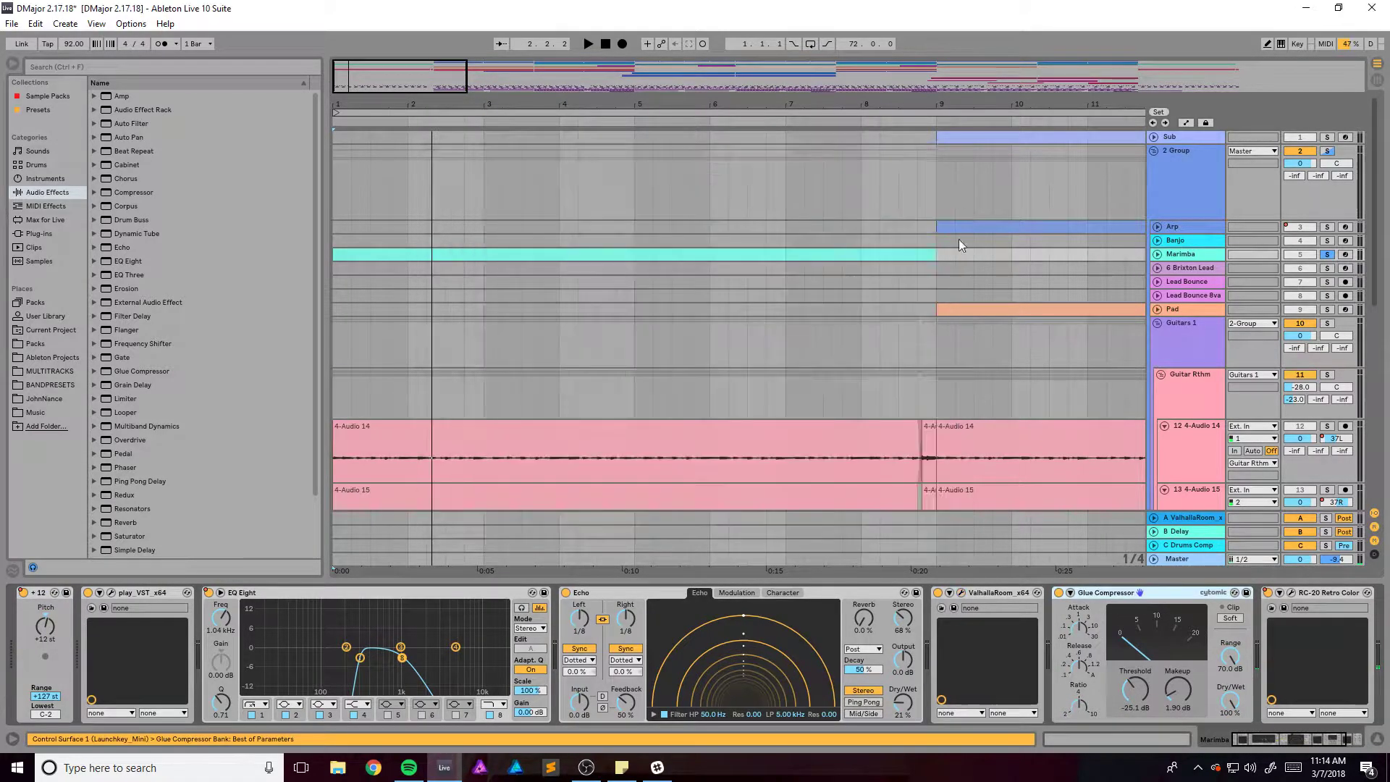
pyautogui.press('space')
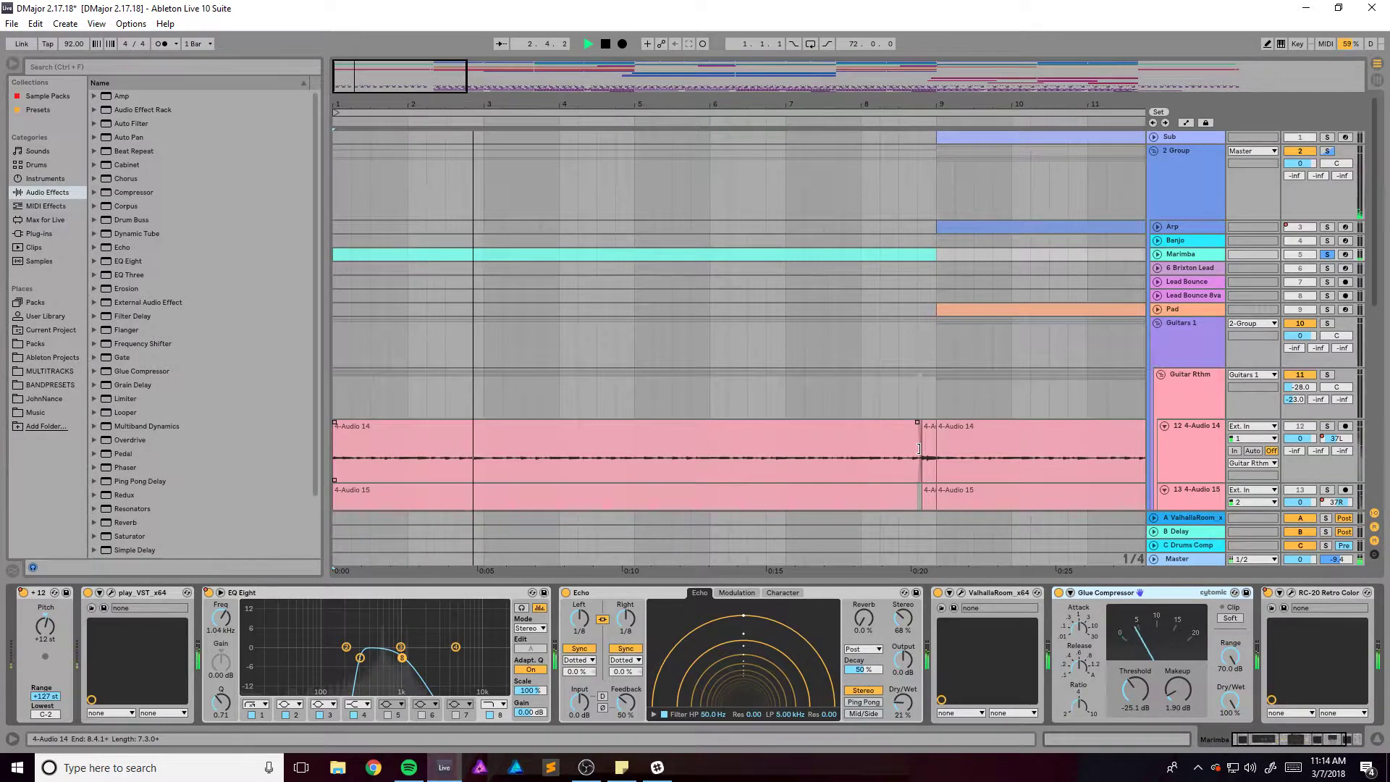
pyautogui.press('space')
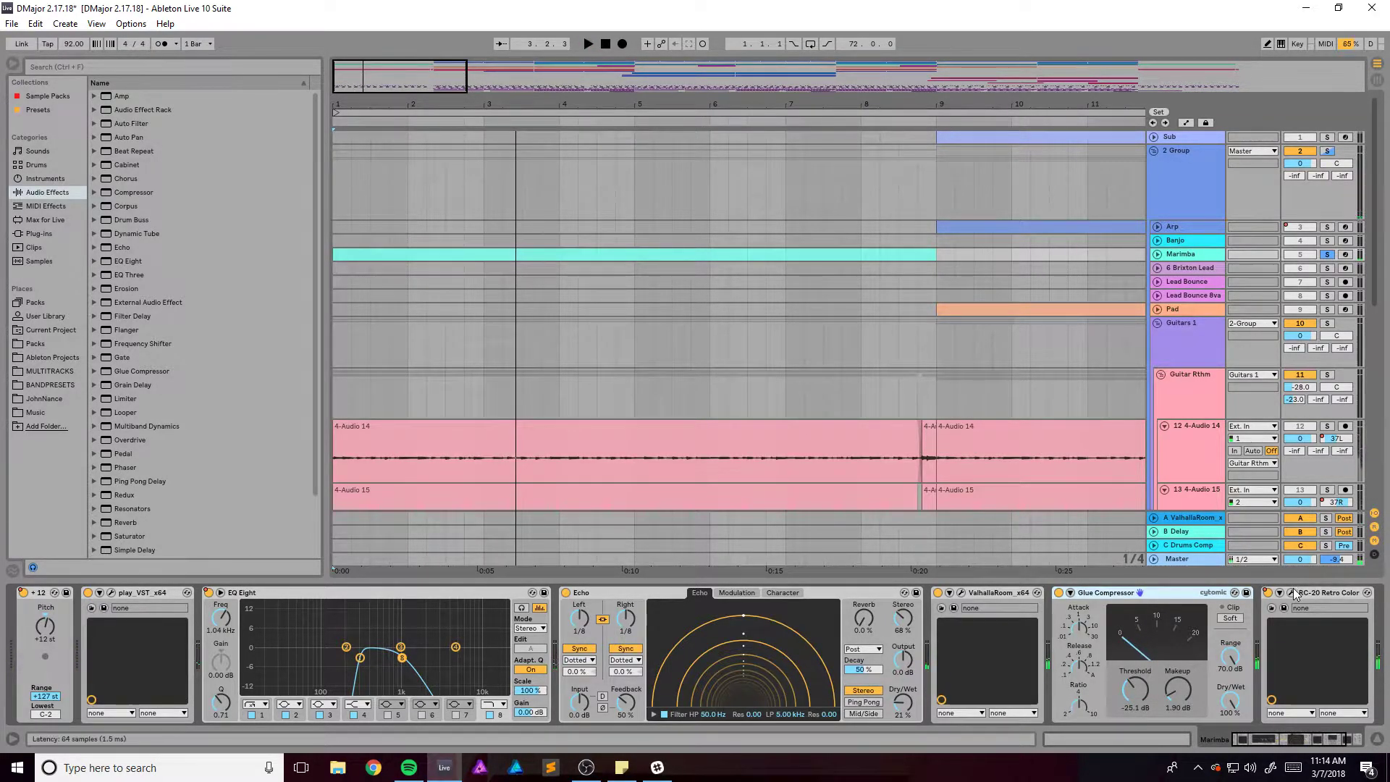
# Open Marimba's RC-20 Retro Color with its VHS preset, move the window aside and play the song
pyautogui.click(1292, 593)
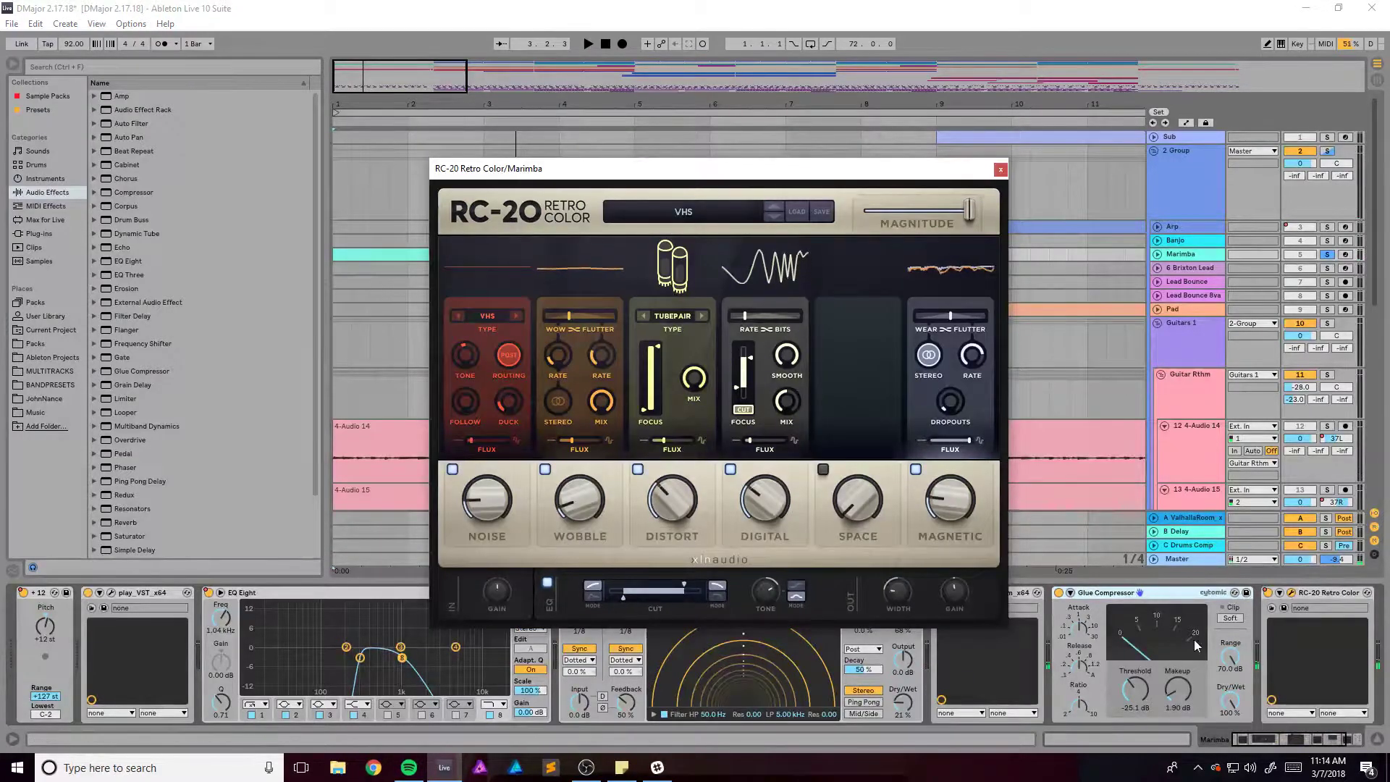
pyautogui.click(1295, 740)
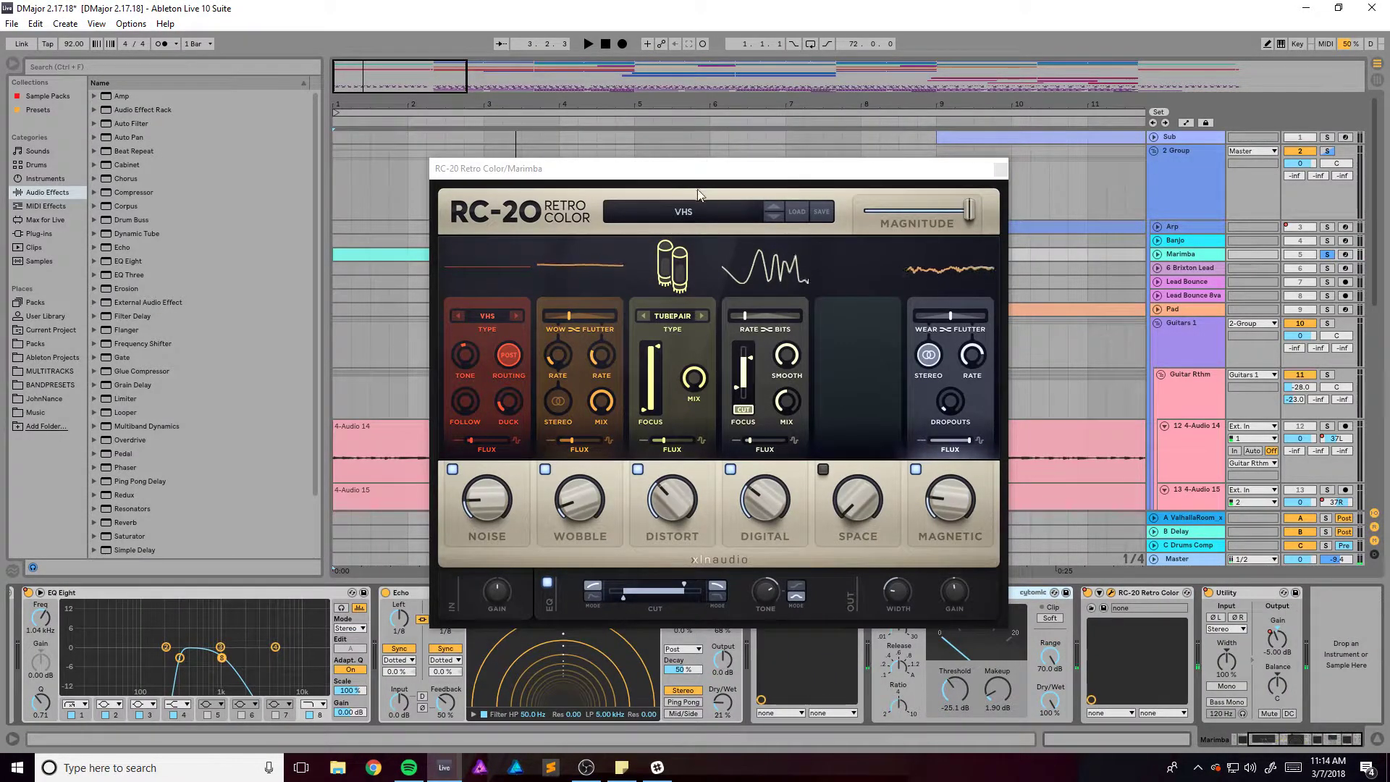
pyautogui.moveTo(673, 174); pyautogui.dragTo(628, 145)
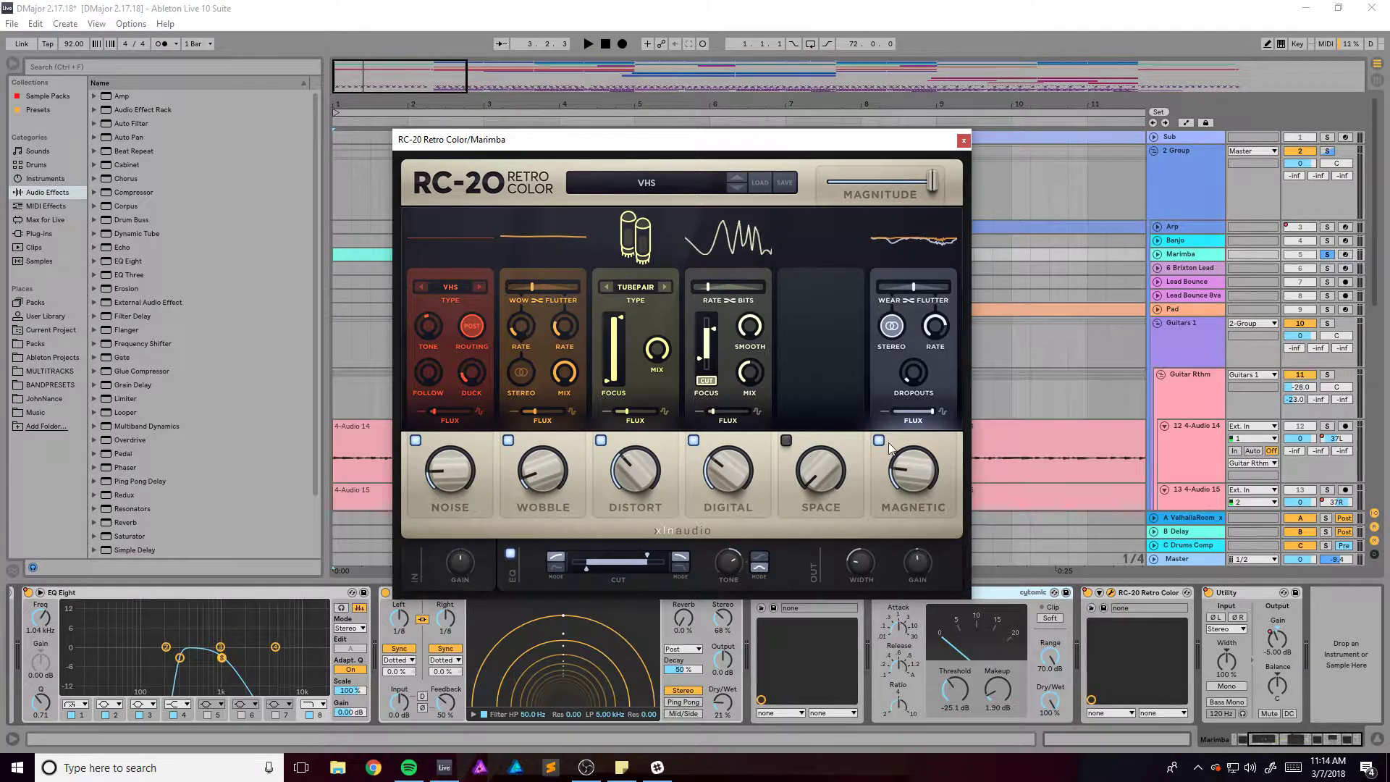
pyautogui.click(1087, 599)
pyautogui.press('space')
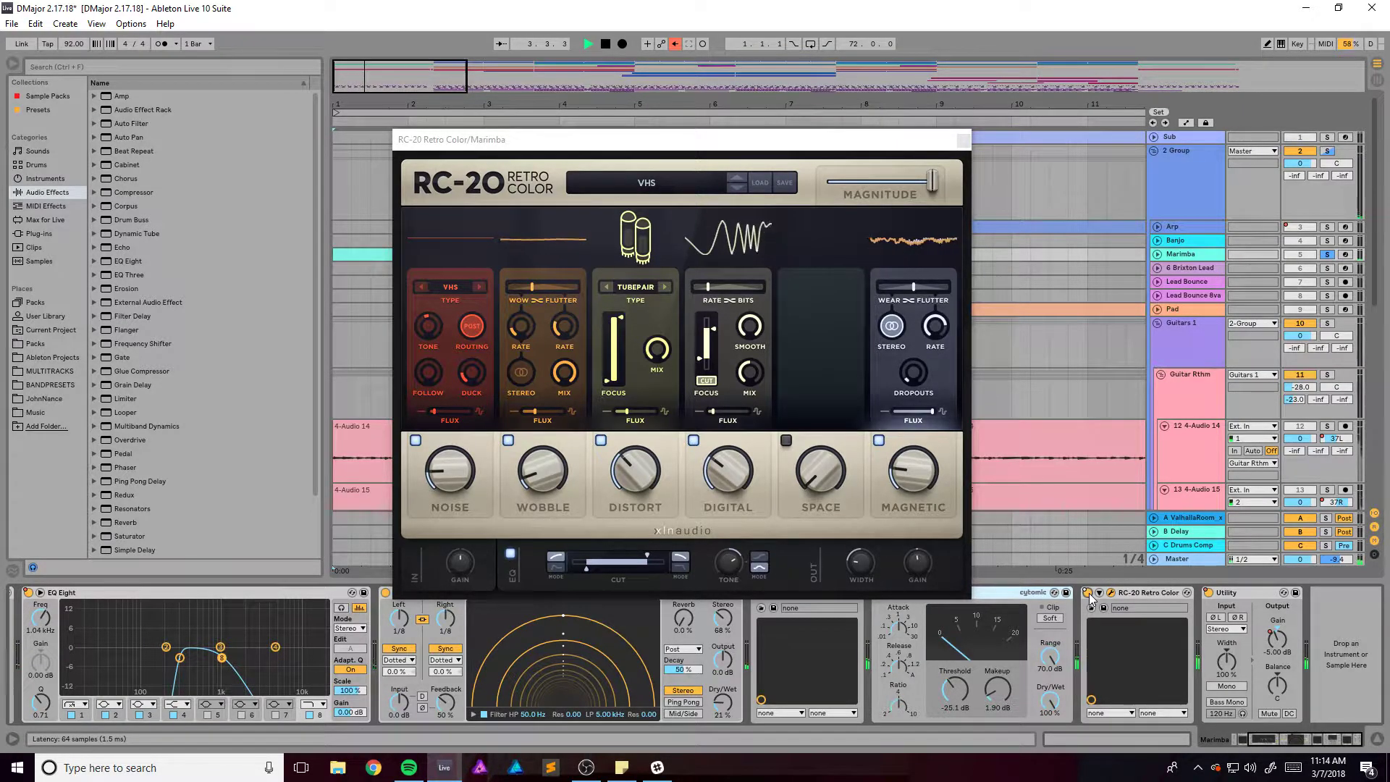
pyautogui.press('space')
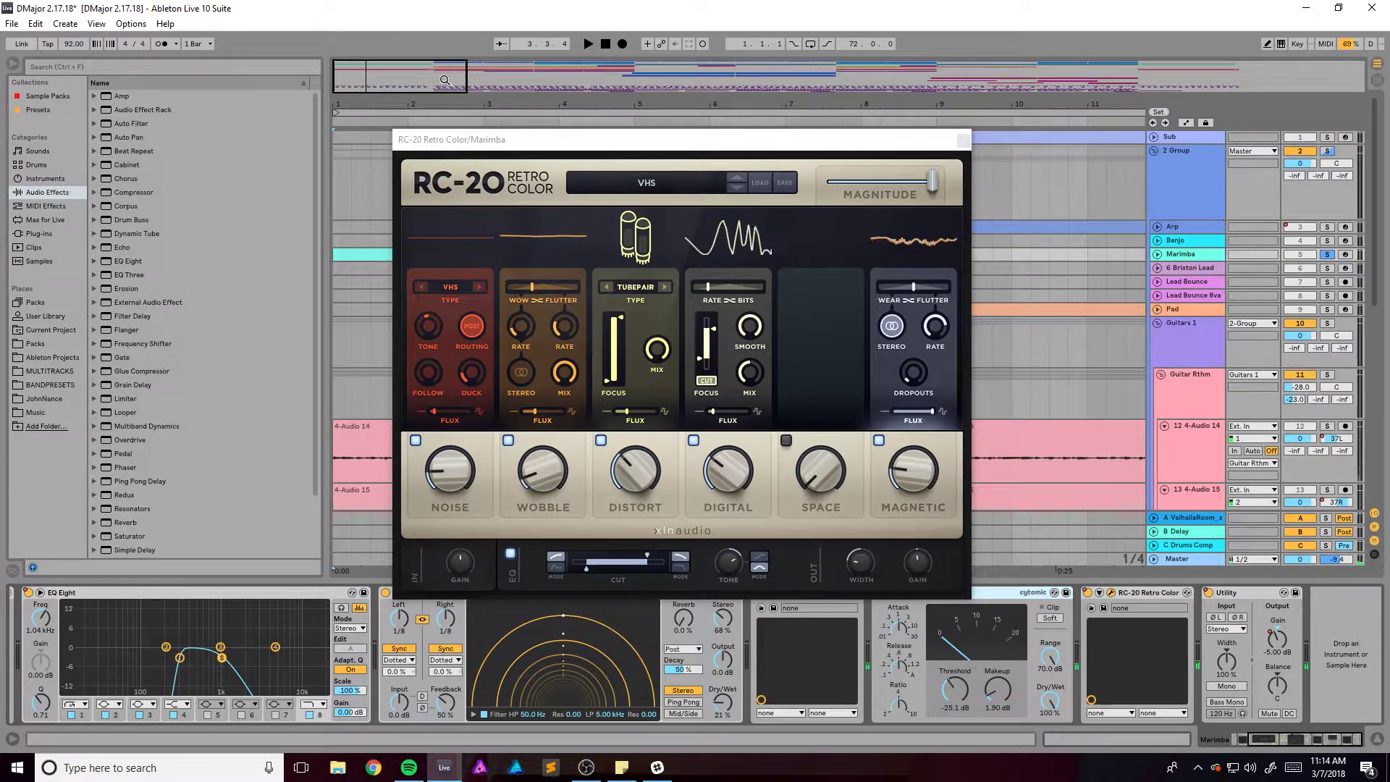
# Close the RC-20 window, unfold the Marimba track and show its automation lanes
pyautogui.moveTo(444, 79); pyautogui.dragTo(444, 66)
pyautogui.click(964, 141)
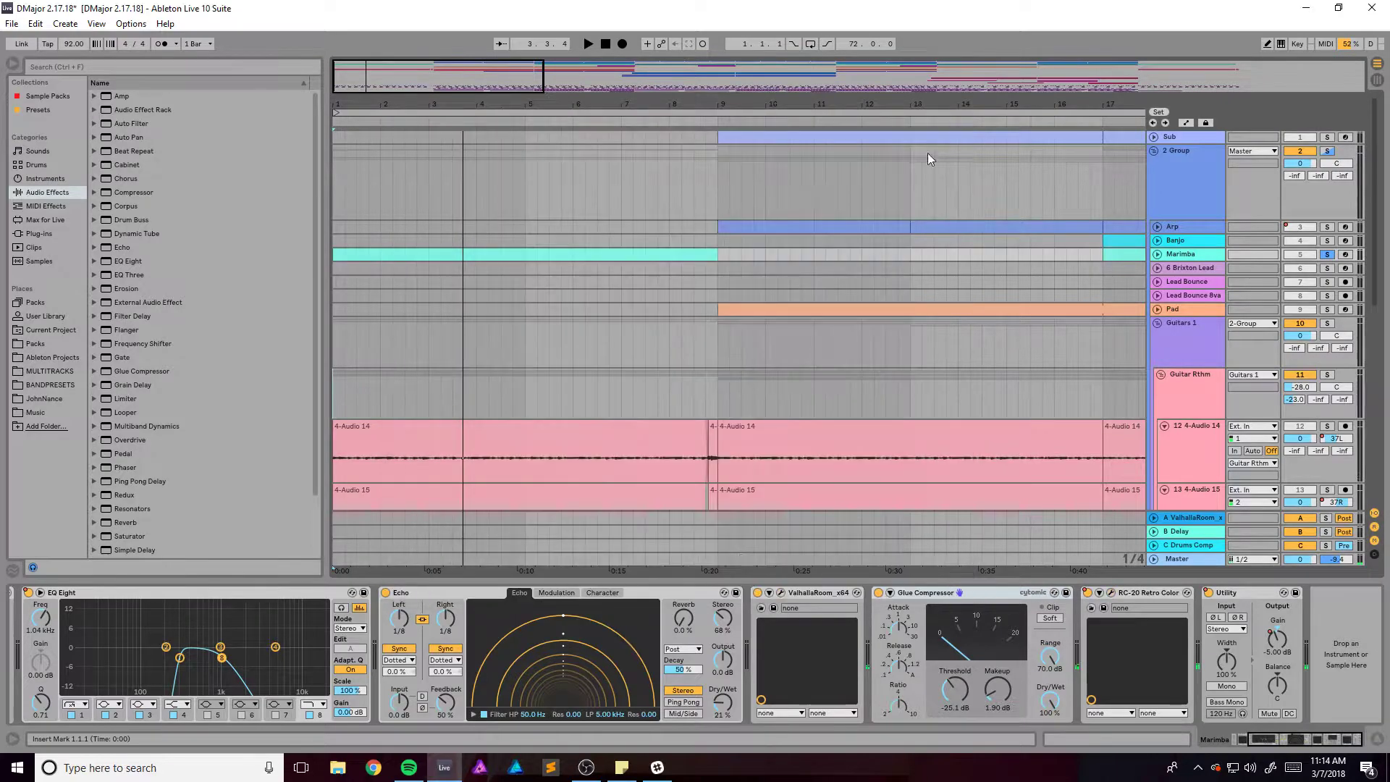
pyautogui.click(1158, 254)
pyautogui.press('a')
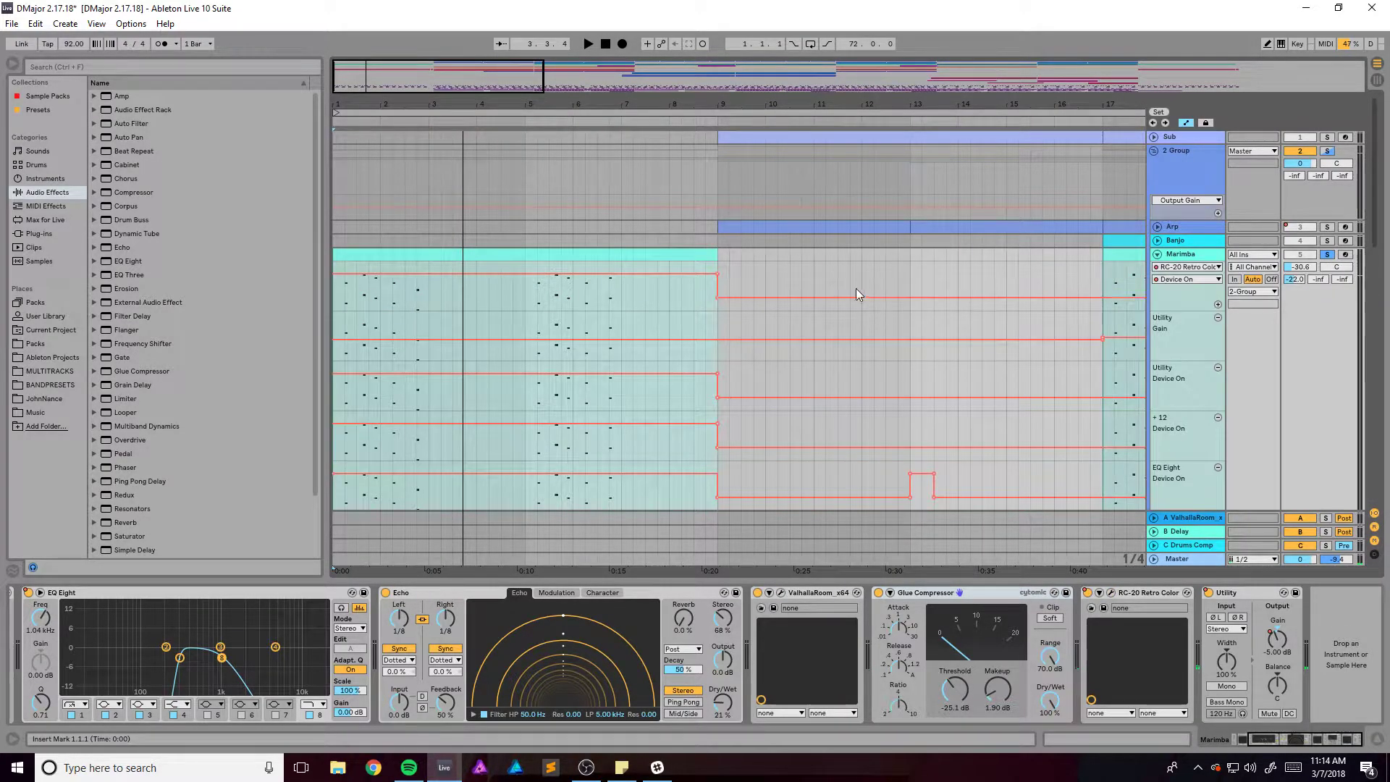
# Zoom out to view the Marimba automation across the whole song, then hide the automation lanes
pyautogui.scroll(-2, 797, 303)
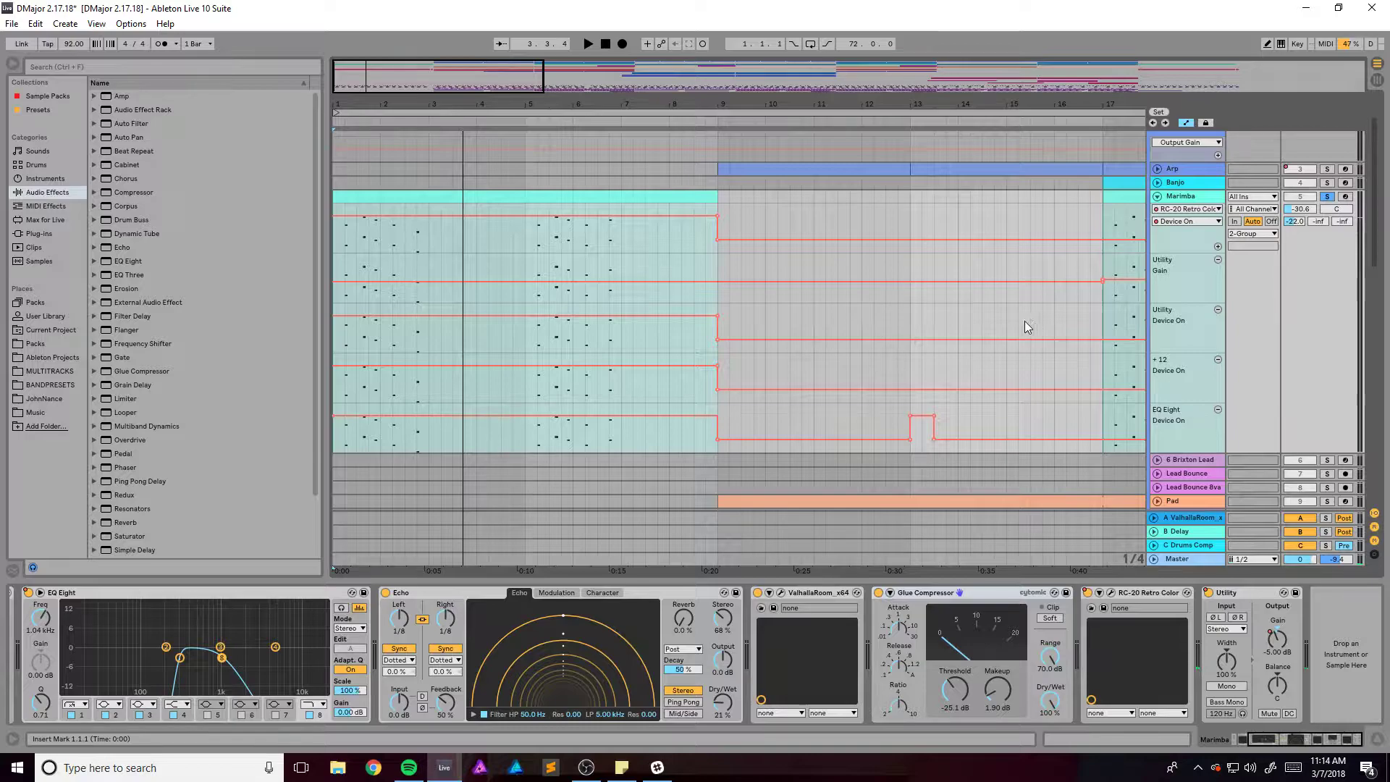
pyautogui.scroll(2, 890, 326)
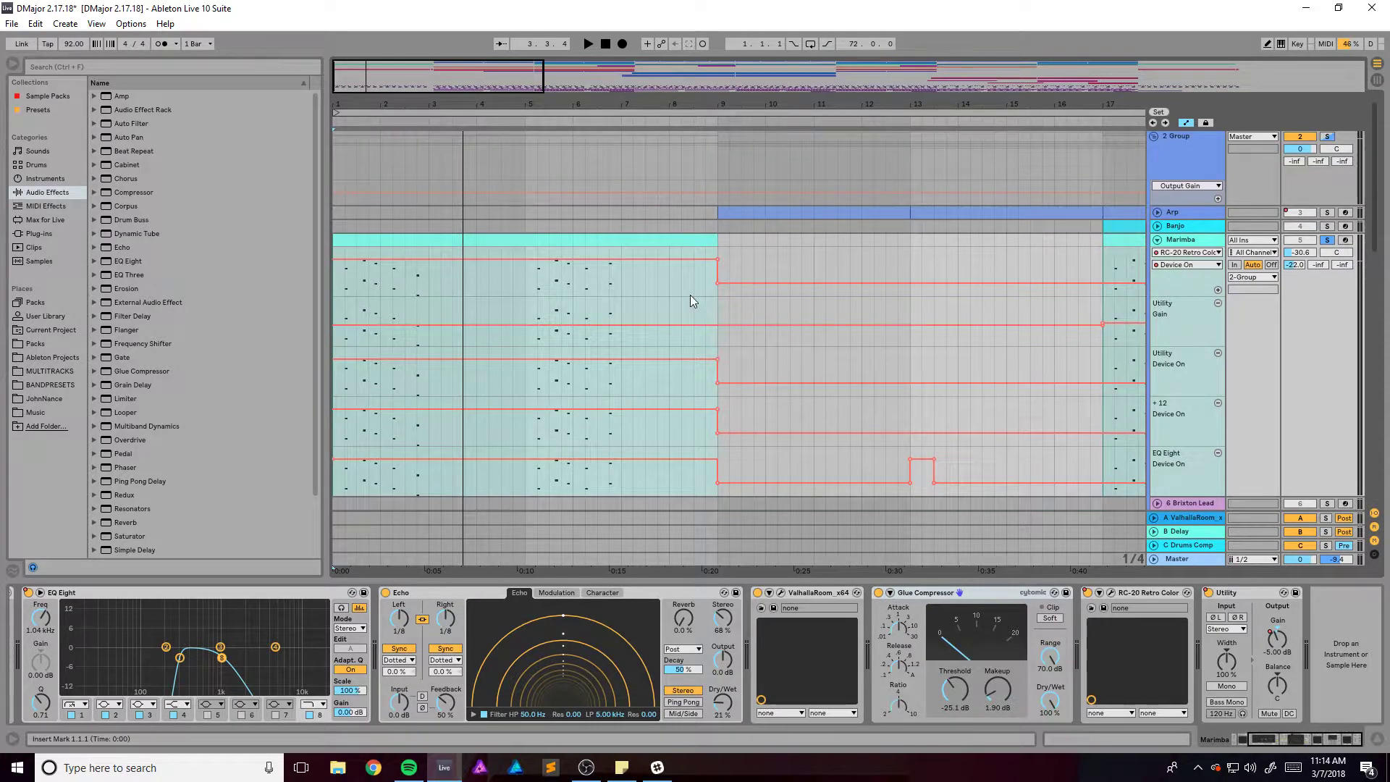
pyautogui.moveTo(474, 76); pyautogui.dragTo(473, 25)
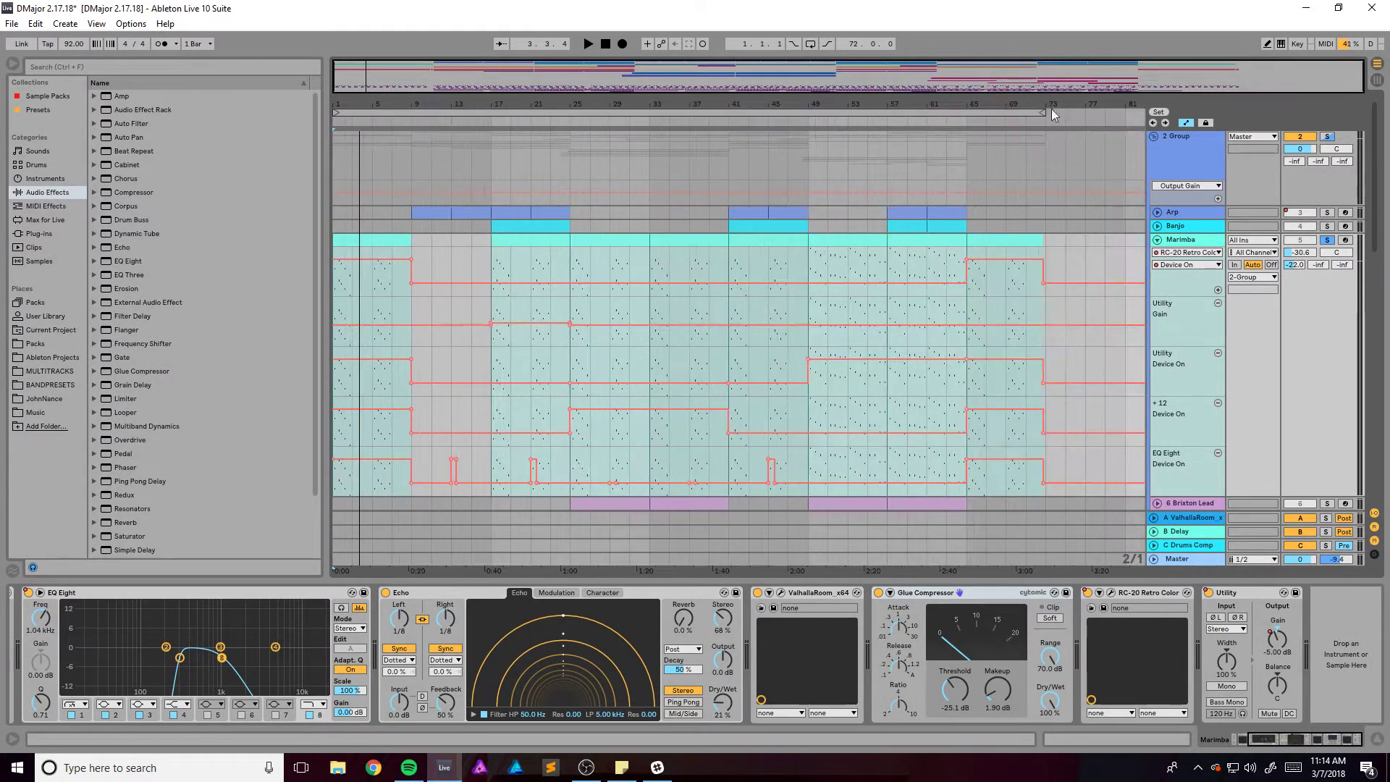
pyautogui.moveTo(462, 75); pyautogui.dragTo(369, 109)
pyautogui.press('a')
pyautogui.scroll(-6, 518, 284)
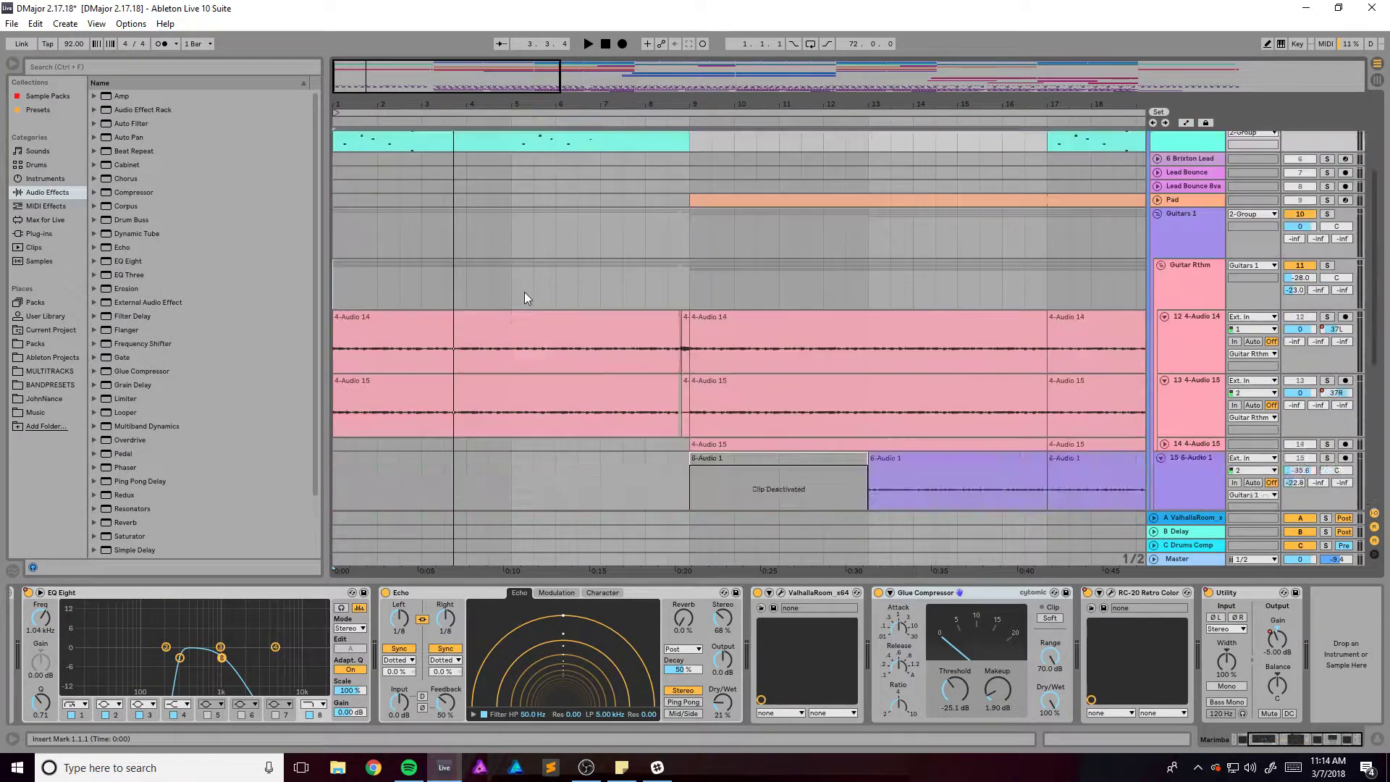
# Fold Audio 14 and Audio 15, then solo the Drums group and play it briefly
pyautogui.click(1165, 202)
pyautogui.click(1166, 215)
pyautogui.scroll(-3, 763, 304)
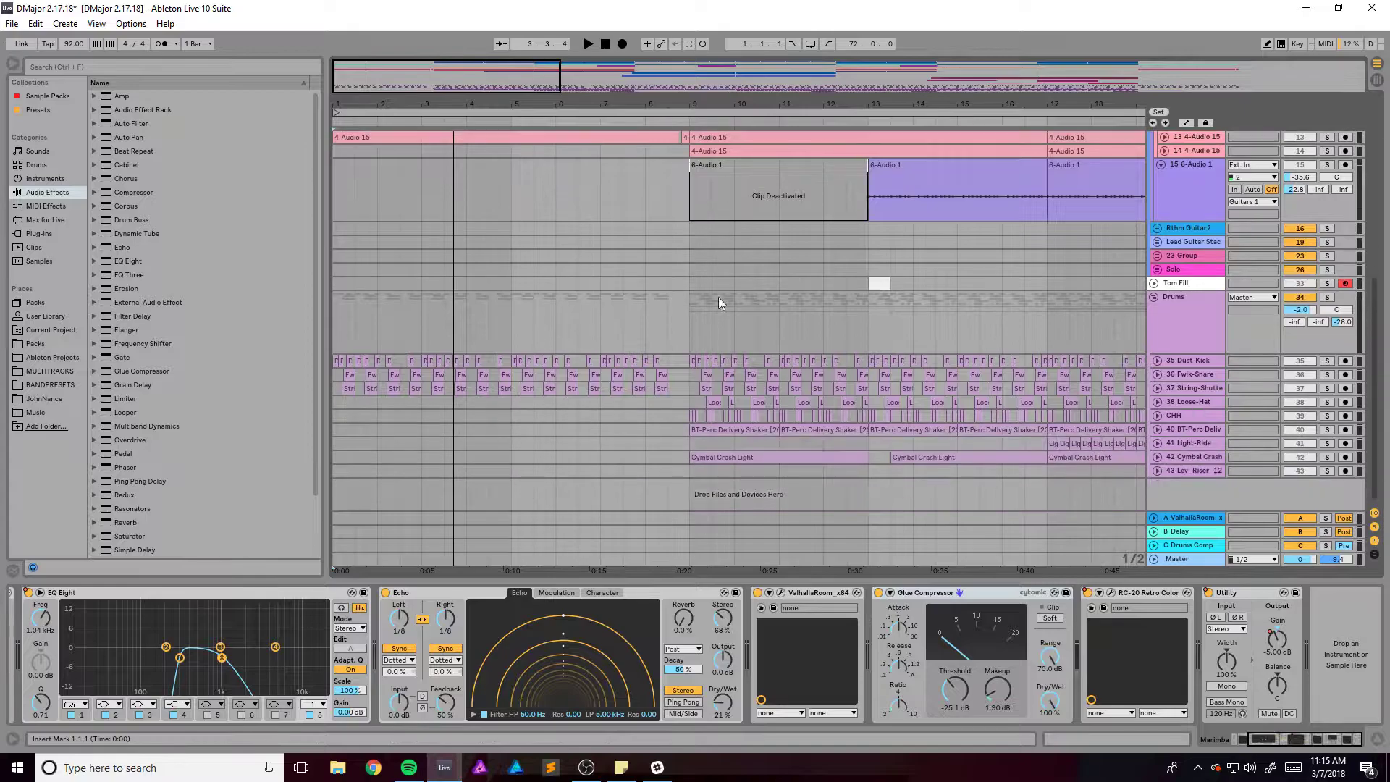
pyautogui.click(1166, 322)
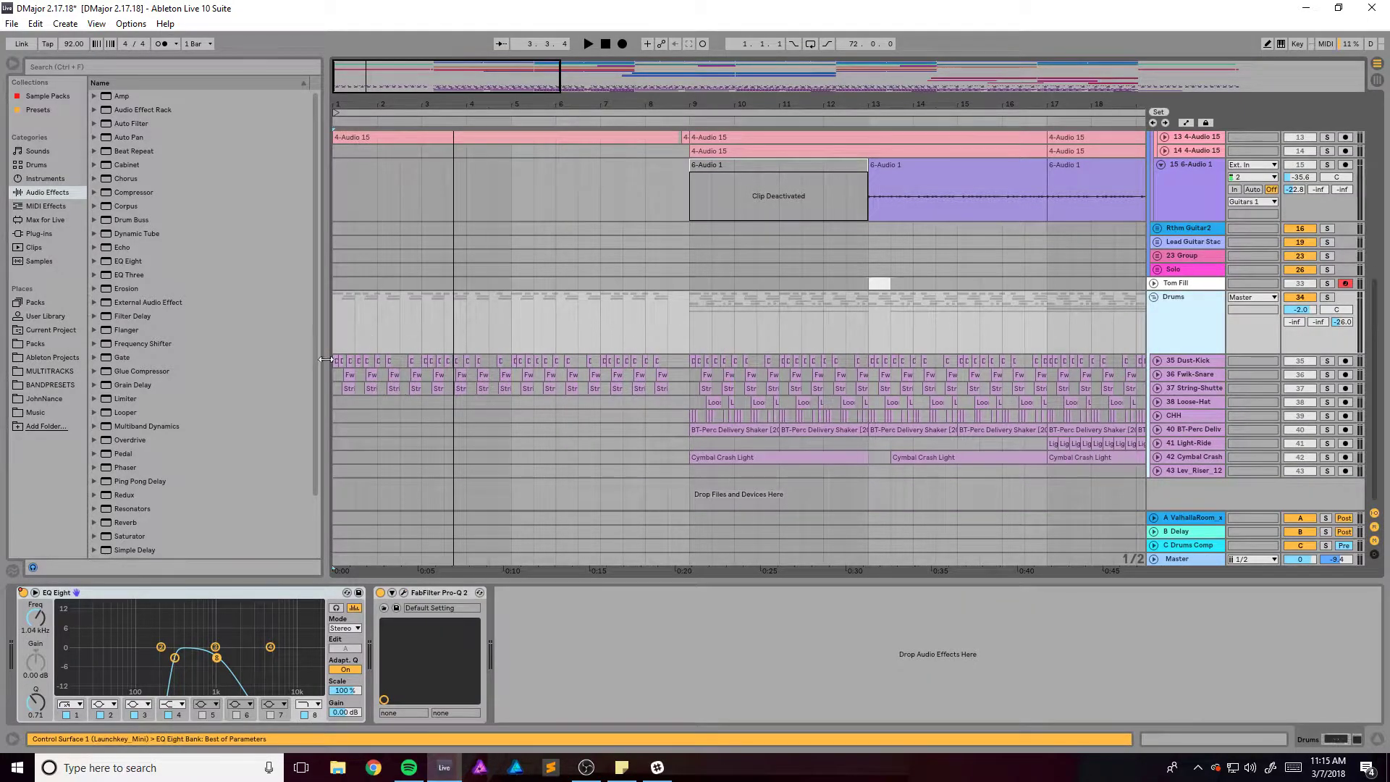
pyautogui.click(1329, 298)
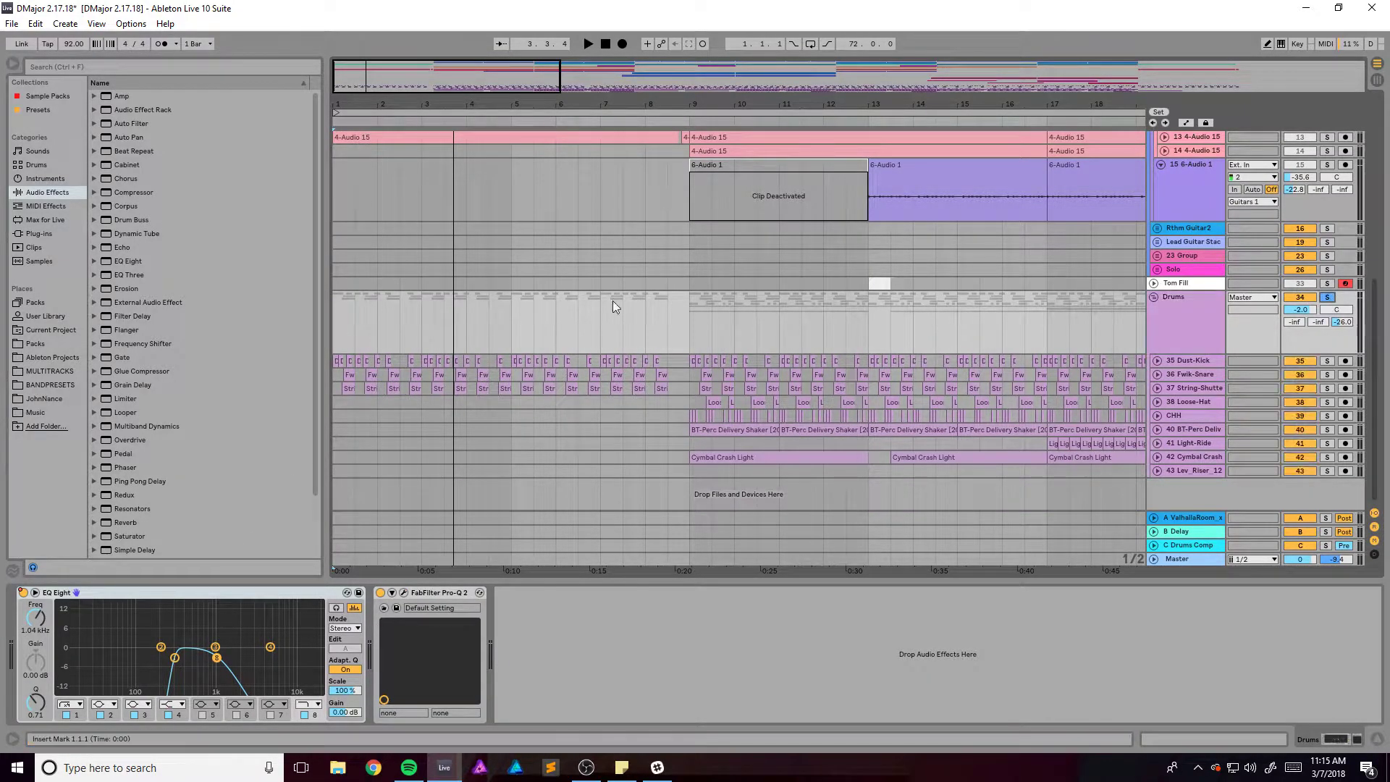
pyautogui.press('space')
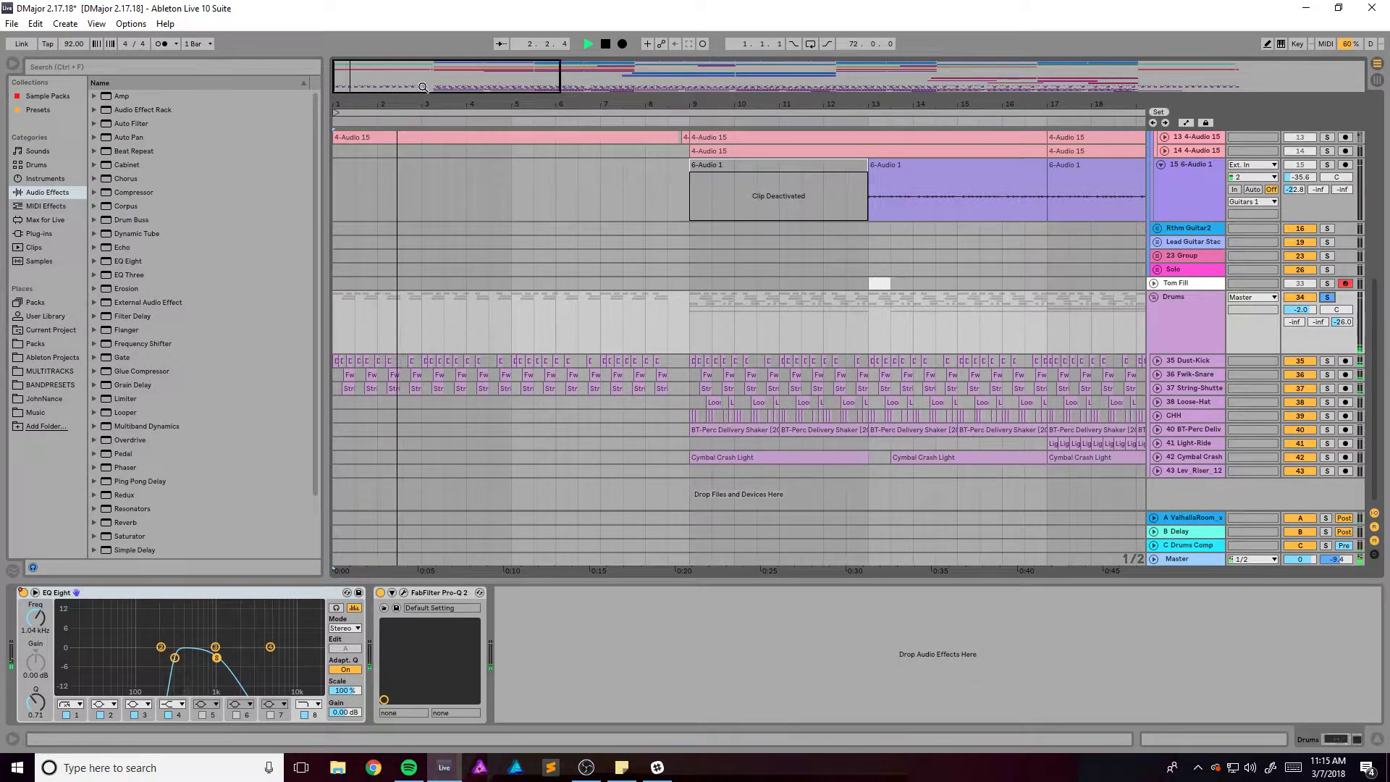
pyautogui.moveTo(420, 106)
pyautogui.mouseDown()
pyautogui.moveTo(416, 159)
pyautogui.moveTo(420, 106)
pyautogui.mouseUp()
pyautogui.press('space')
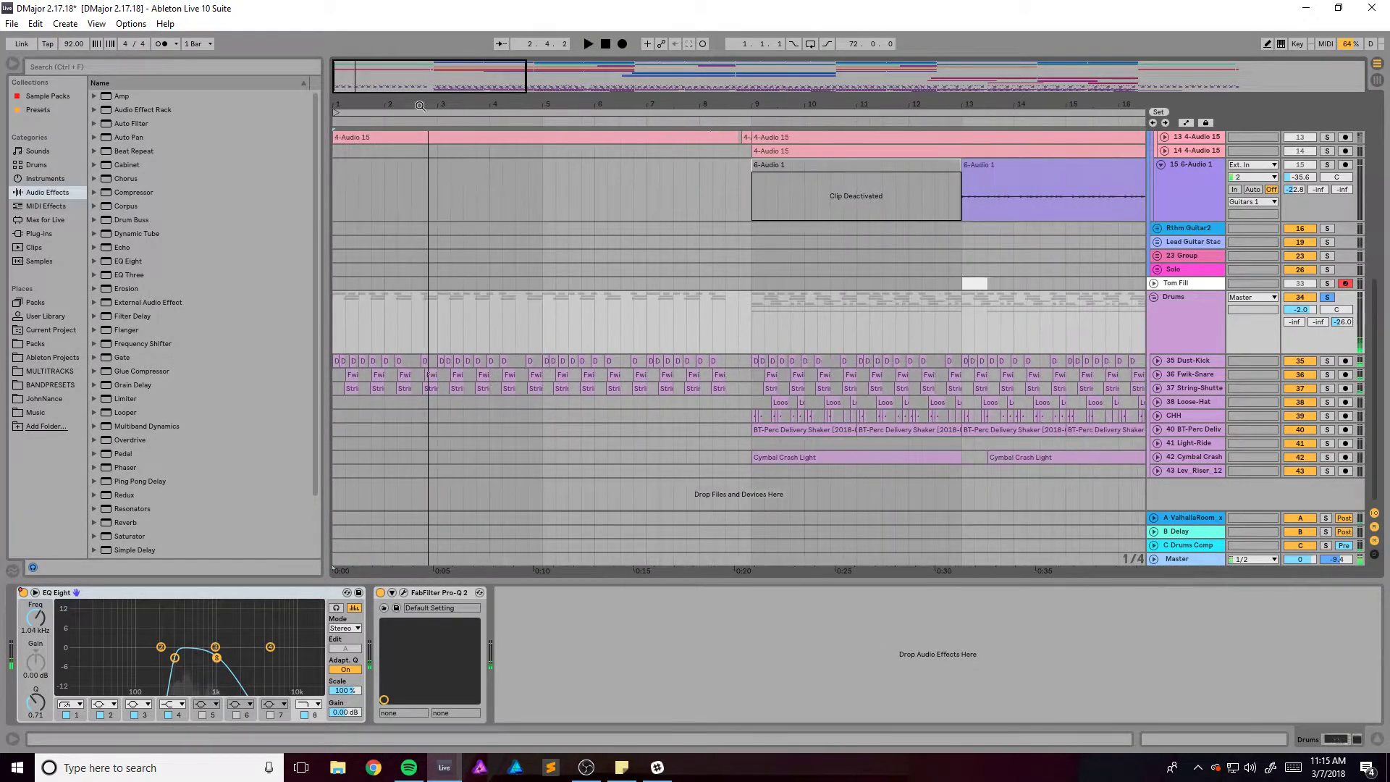
# Play the drums from bar 9 zoomed in near bar 10, and unfold the Dust-Kick track
pyautogui.click(751, 304)
pyautogui.moveTo(962, 106); pyautogui.dragTo(962, 157)
pyautogui.press('space')
pyautogui.moveTo(464, 106); pyautogui.dragTo(389, 102)
pyautogui.moveTo(764, 104); pyautogui.dragTo(708, 129)
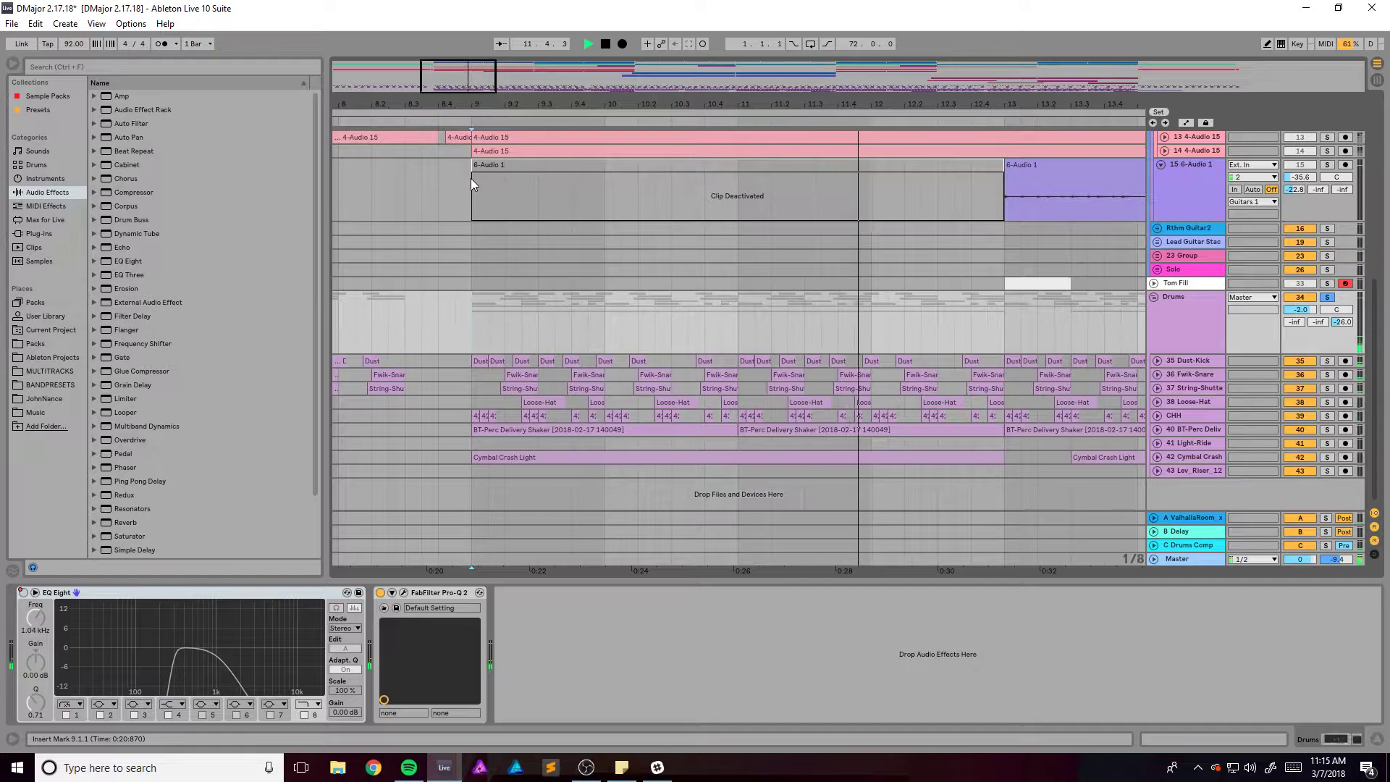
pyautogui.click(1157, 361)
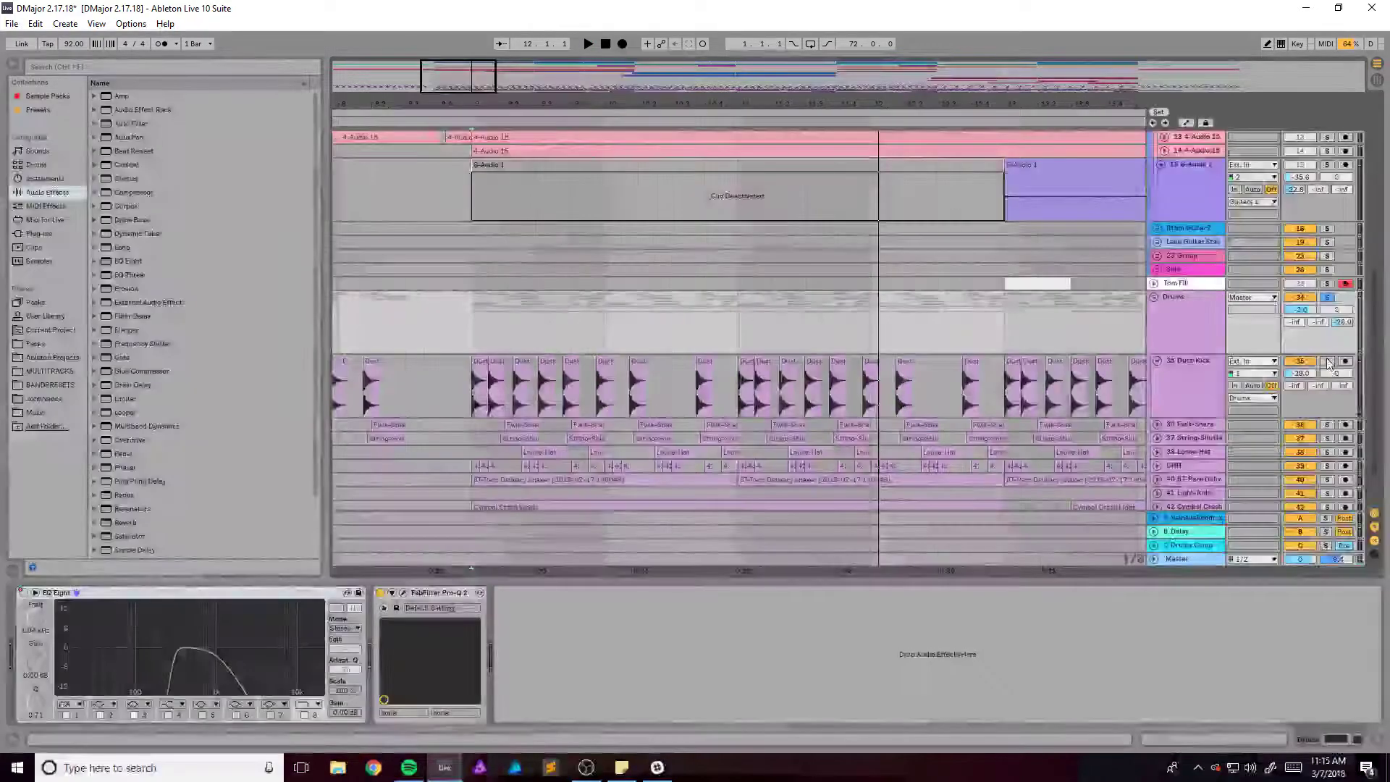
# View the Dust-Kick's FabFilter Pro-Q 2 EQ curve during playback, then close the plugin window
pyautogui.press('space')
pyautogui.click(1188, 360)
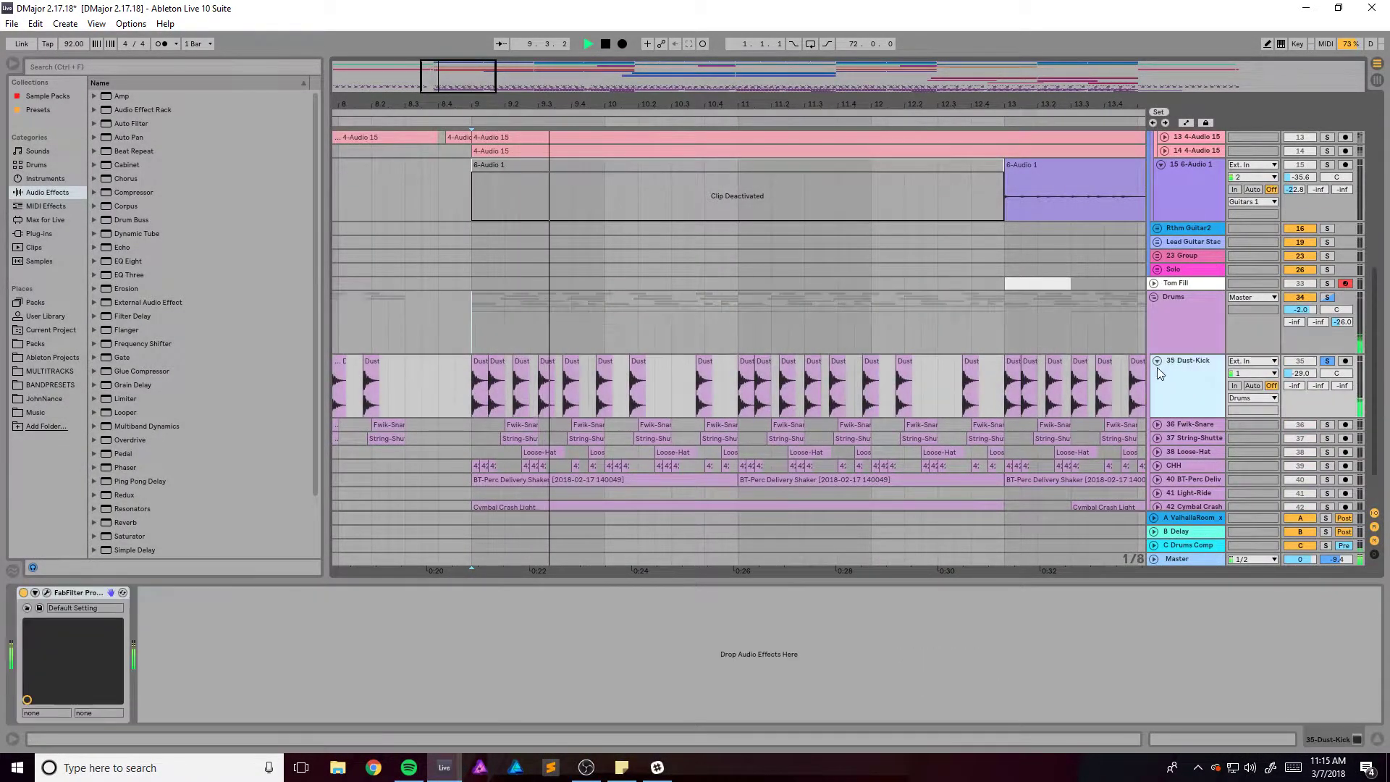
pyautogui.press('space')
pyautogui.click(46, 593)
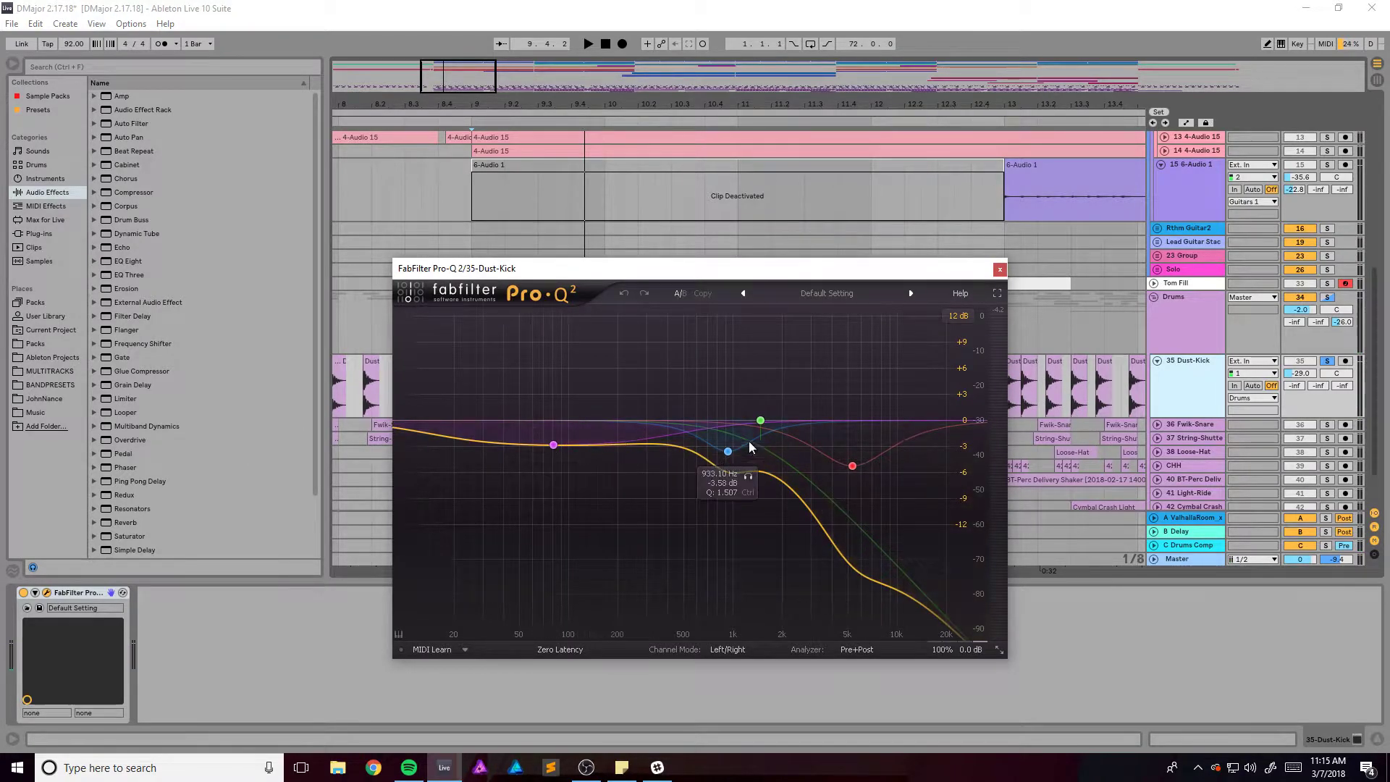
pyautogui.press('space')
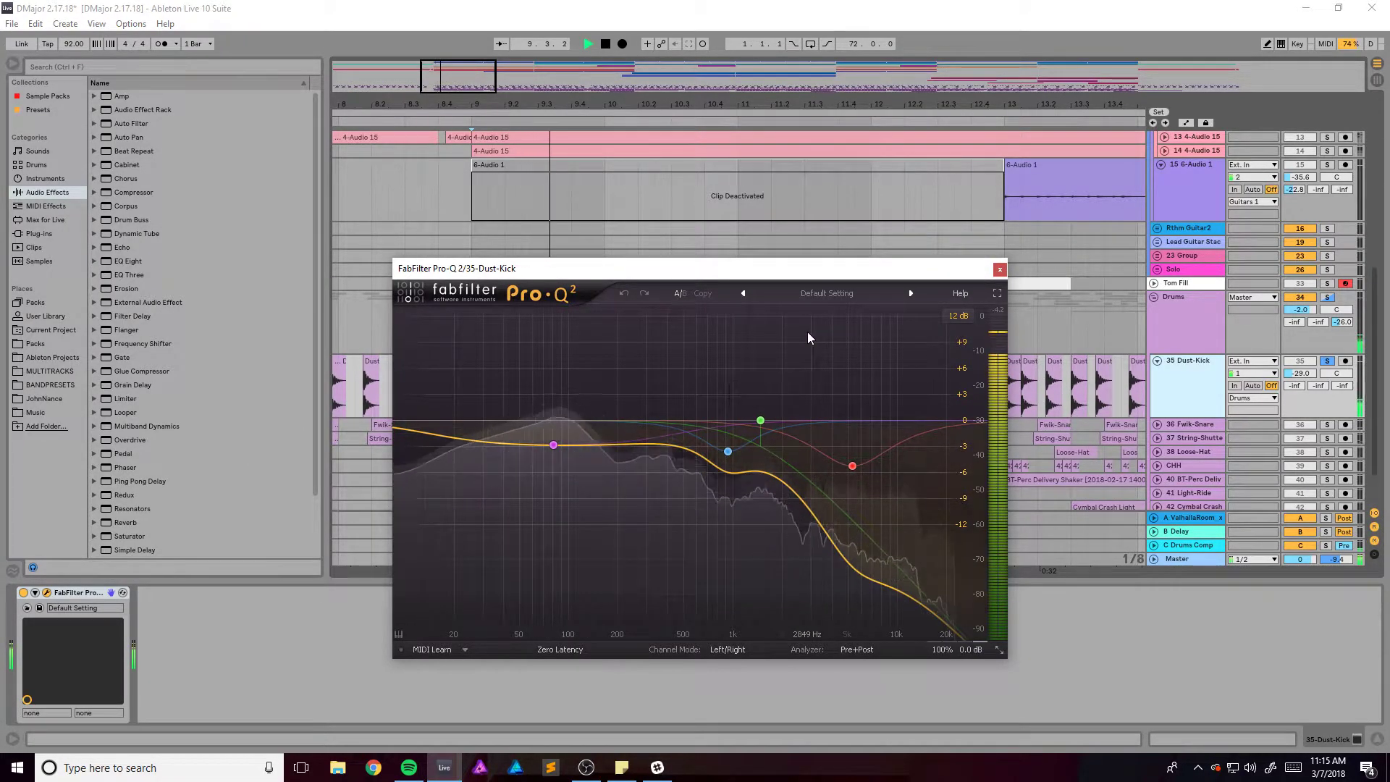
pyautogui.click(1000, 270)
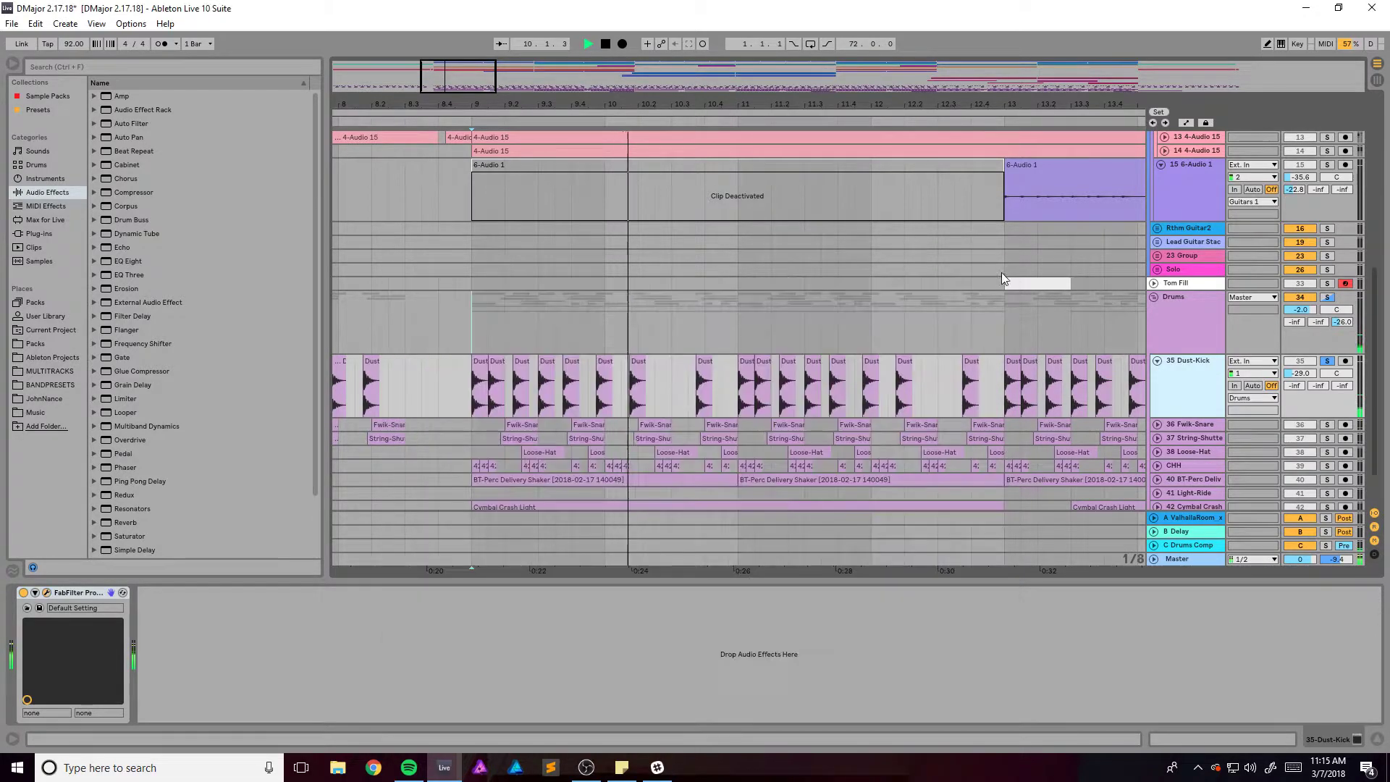
# Solo and play the Fwik-Snare and String-Shutter tracks, and unfold both
pyautogui.press('space')
pyautogui.click(1327, 425)
pyautogui.scroll(-1, 1304, 405)
pyautogui.keyDown('ctrl'); pyautogui.click(1328, 389); pyautogui.keyUp('ctrl')
pyautogui.press('space')
pyautogui.click(1157, 389)
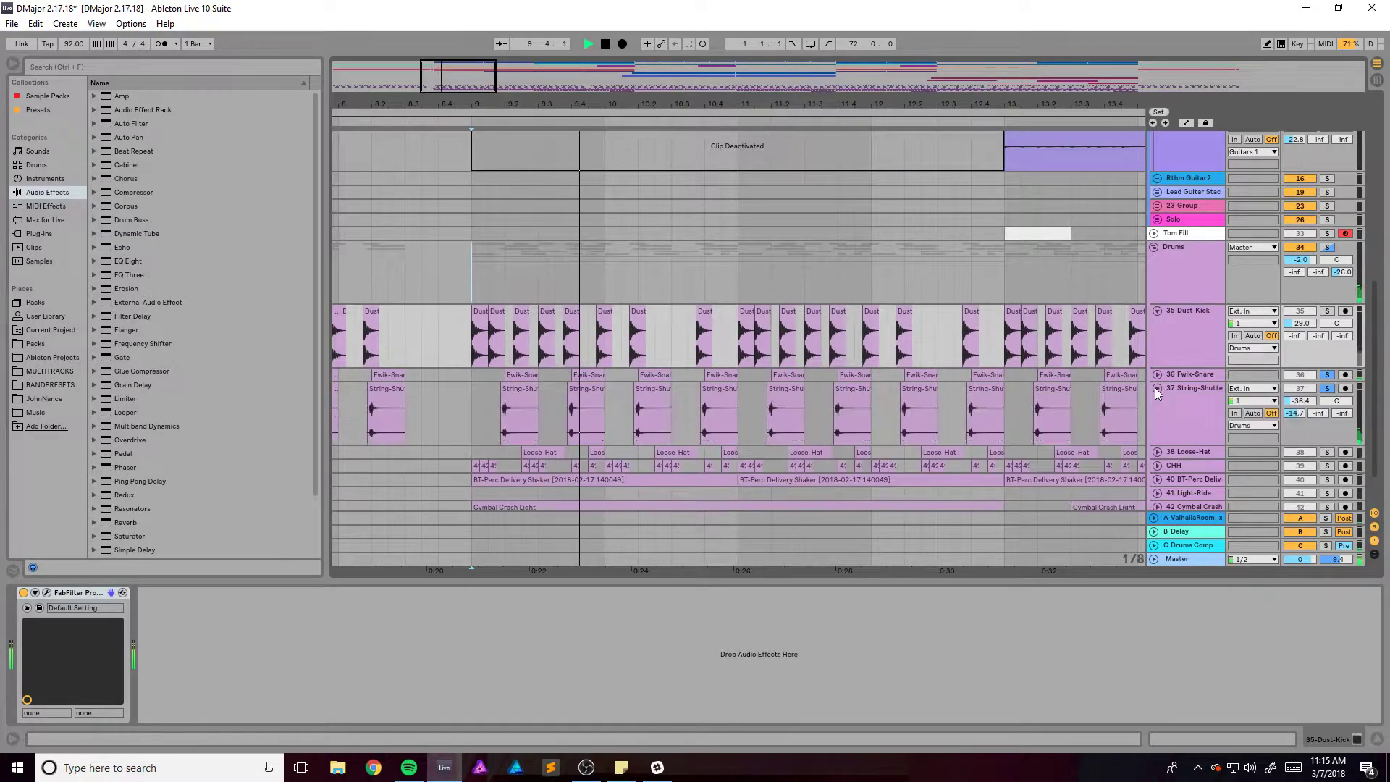
pyautogui.press('space')
pyautogui.click(1157, 375)
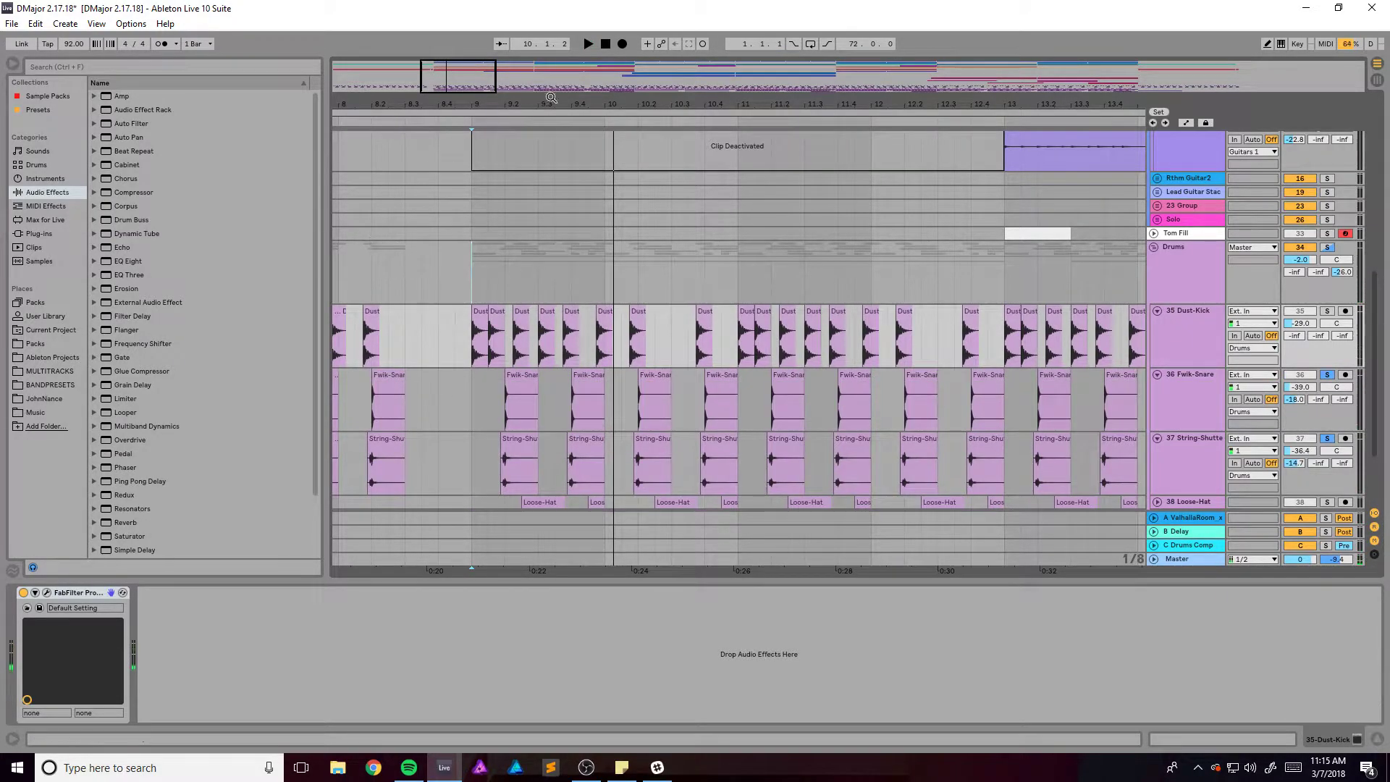
# Zoom around bar 9, then open and close the Fwik-Snare's Pro-Q 2 and reverb windows
pyautogui.moveTo(431, 68)
pyautogui.mouseDown()
pyautogui.moveTo(430, 138)
pyautogui.moveTo(333, 177)
pyautogui.moveTo(438, 76)
pyautogui.mouseUp()
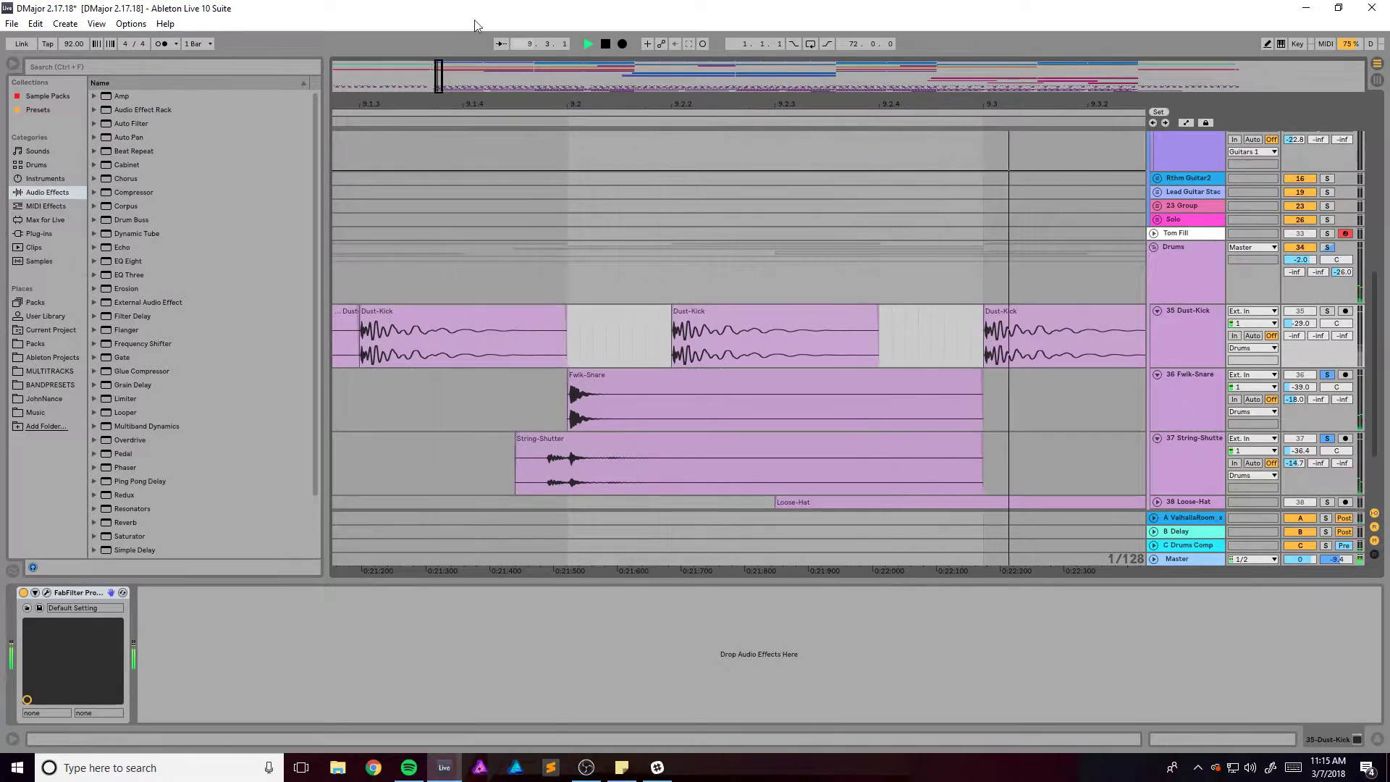
pyautogui.moveTo(439, 76); pyautogui.dragTo(470, 109)
pyautogui.scroll(-3, 897, 279)
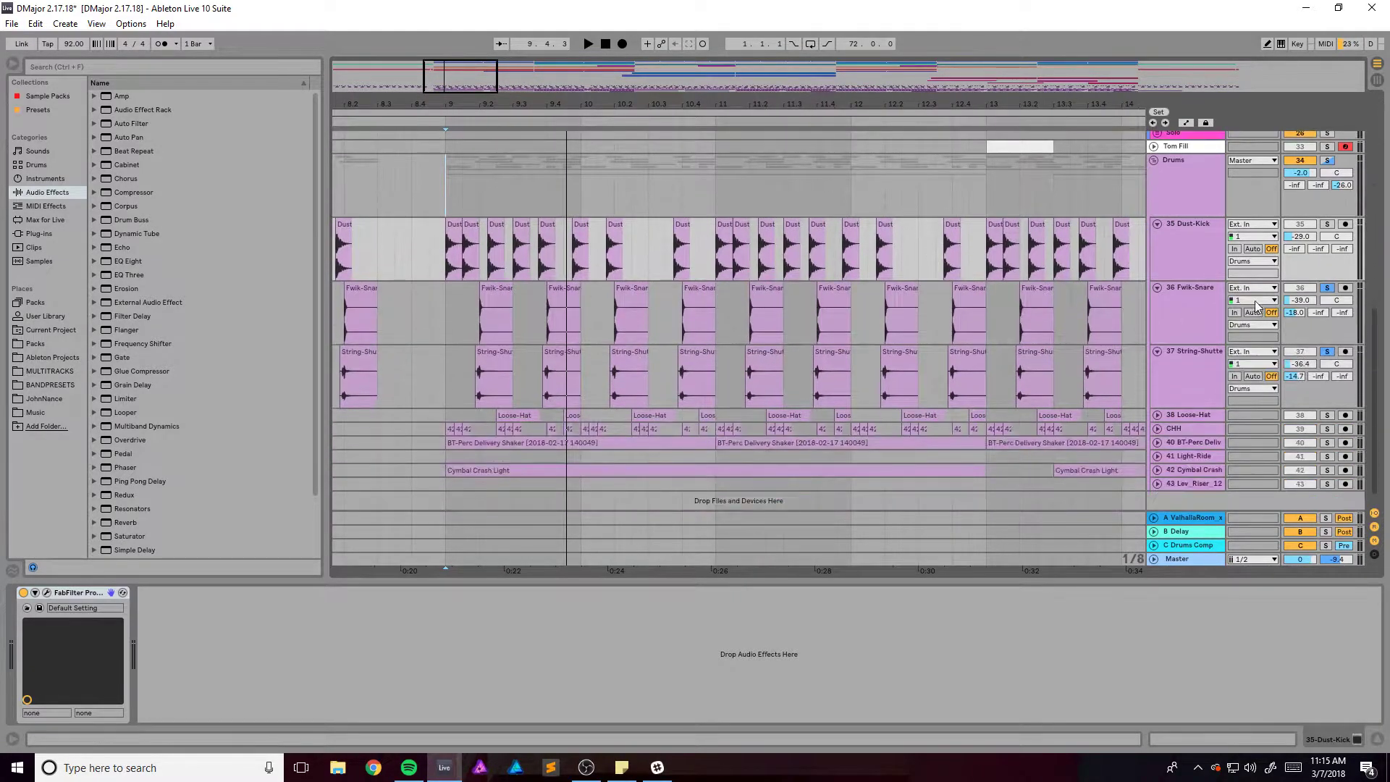
pyautogui.click(1202, 292)
pyautogui.click(47, 593)
pyautogui.click(1004, 277)
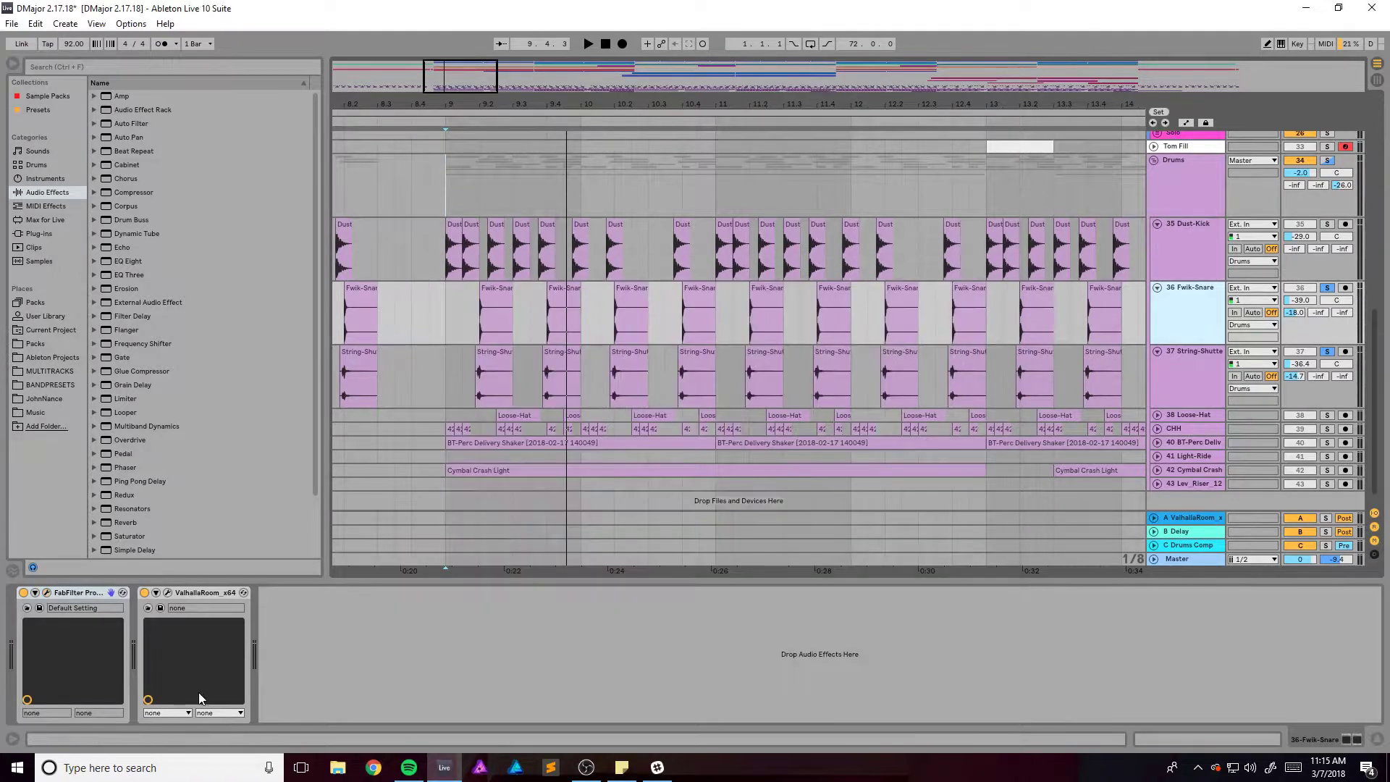
pyautogui.click(167, 593)
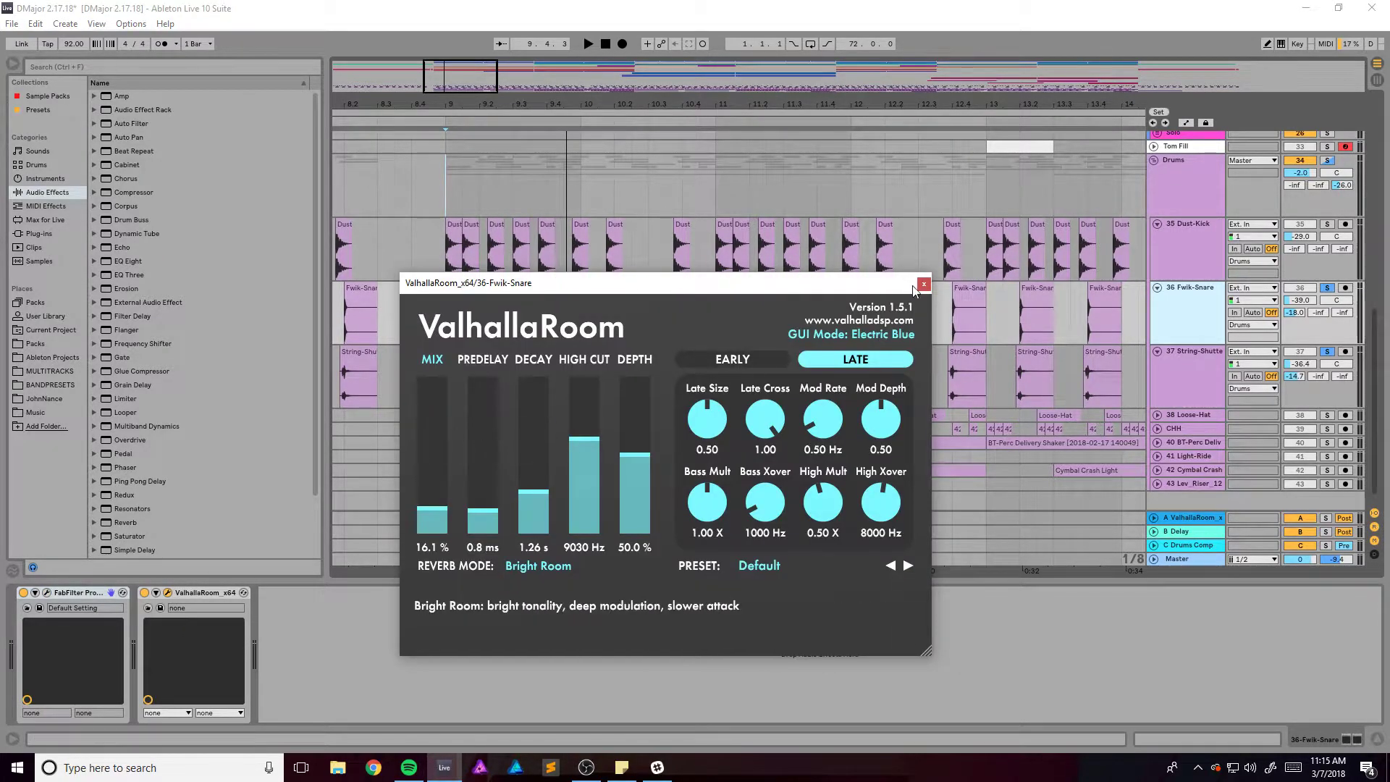
pyautogui.click(923, 297)
# Open and close the String-Shutter's Pro-Q 2 and reverb windows
pyautogui.click(1185, 377)
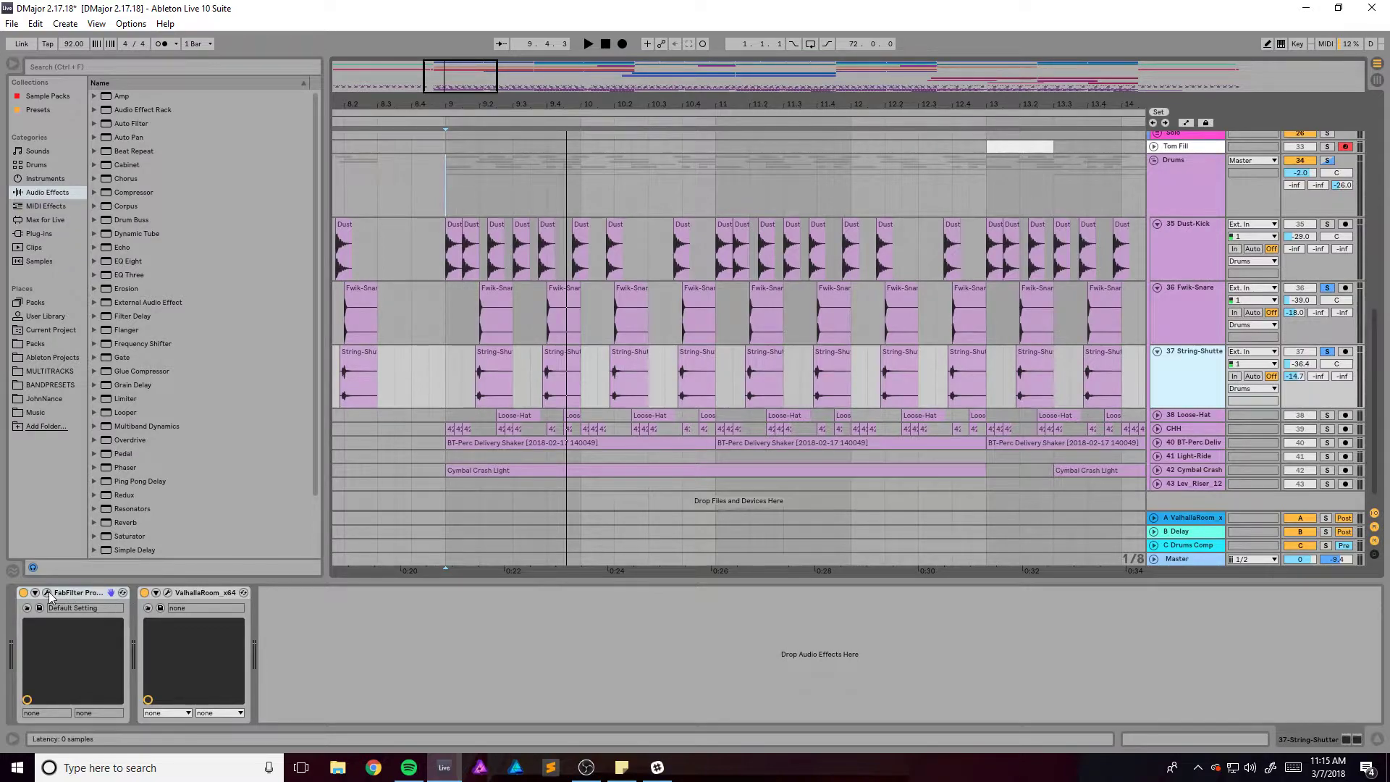
pyautogui.click(47, 592)
pyautogui.click(1000, 273)
pyautogui.click(166, 592)
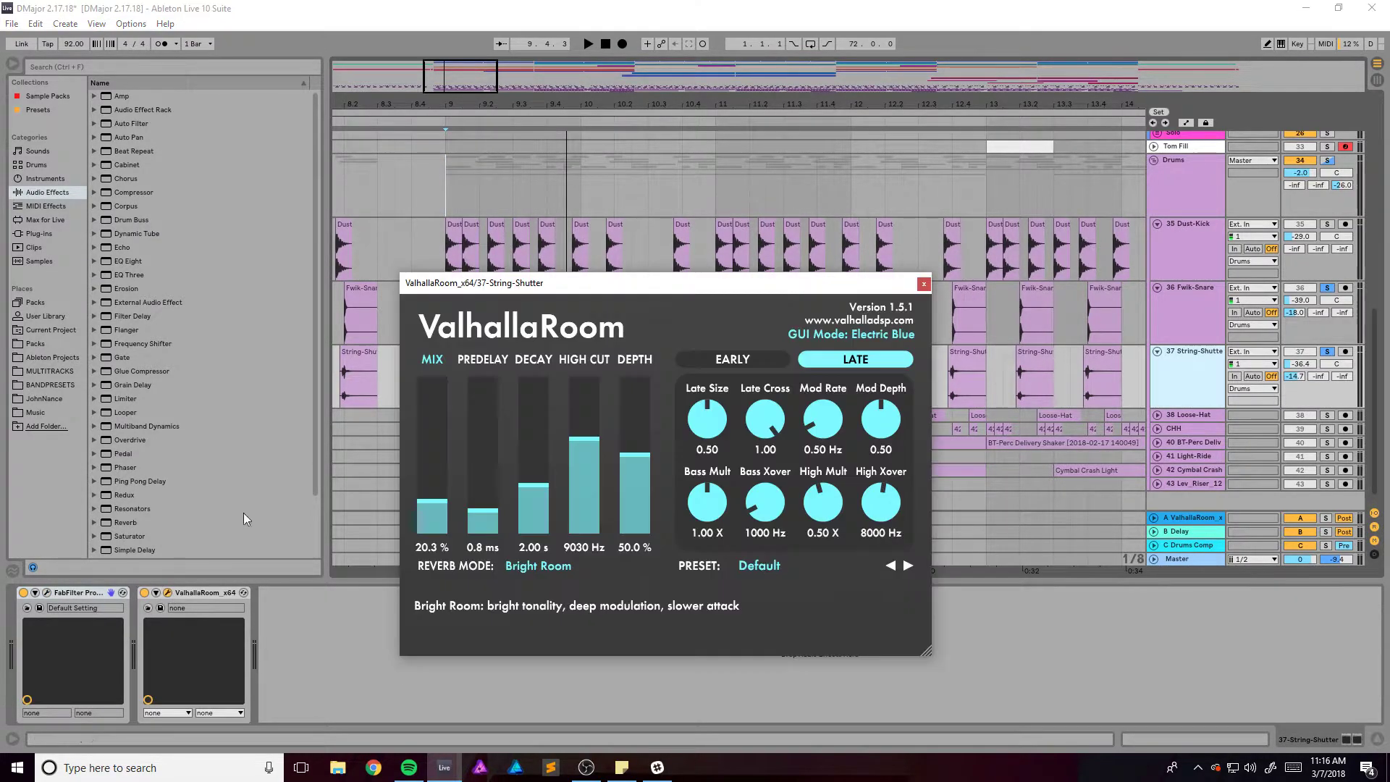
pyautogui.click(924, 285)
pyautogui.scroll(6, 1008, 412)
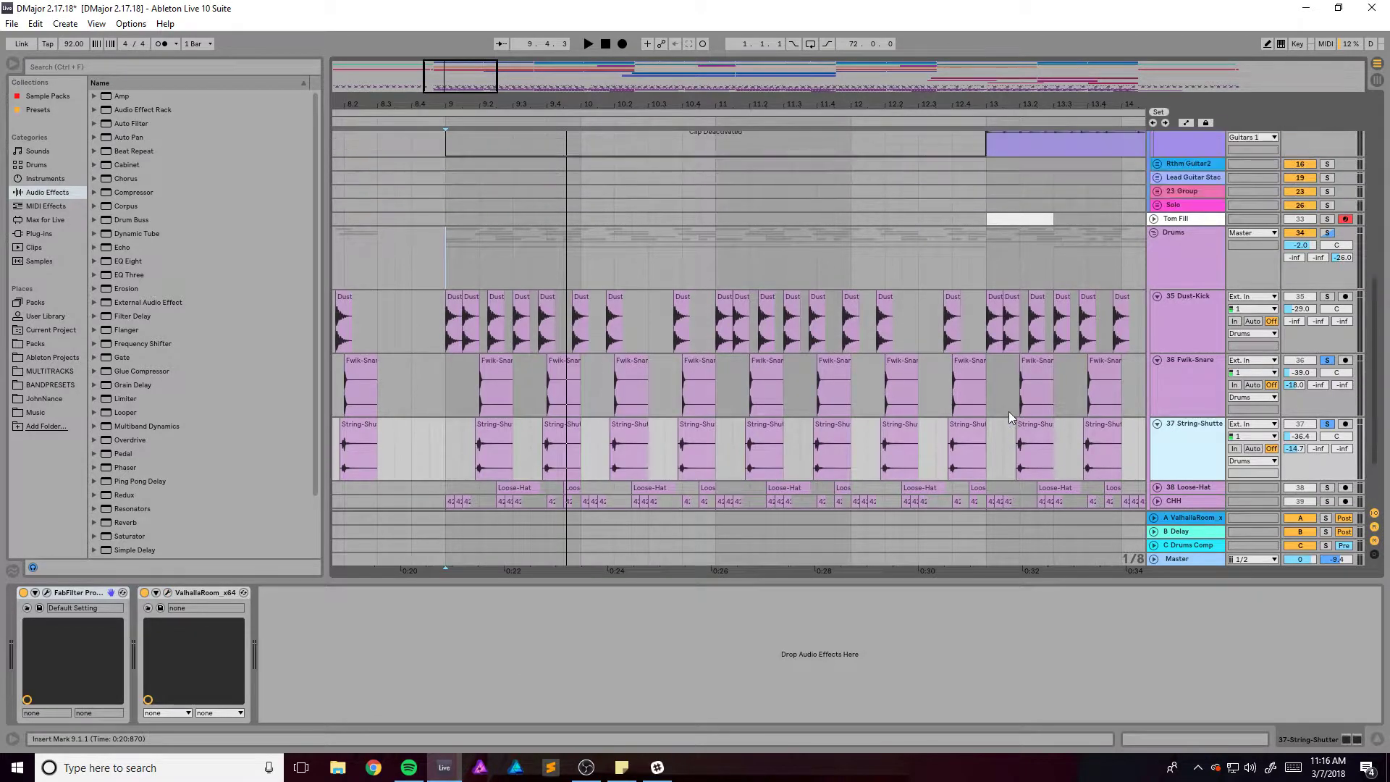
pyautogui.scroll(5, 1009, 412)
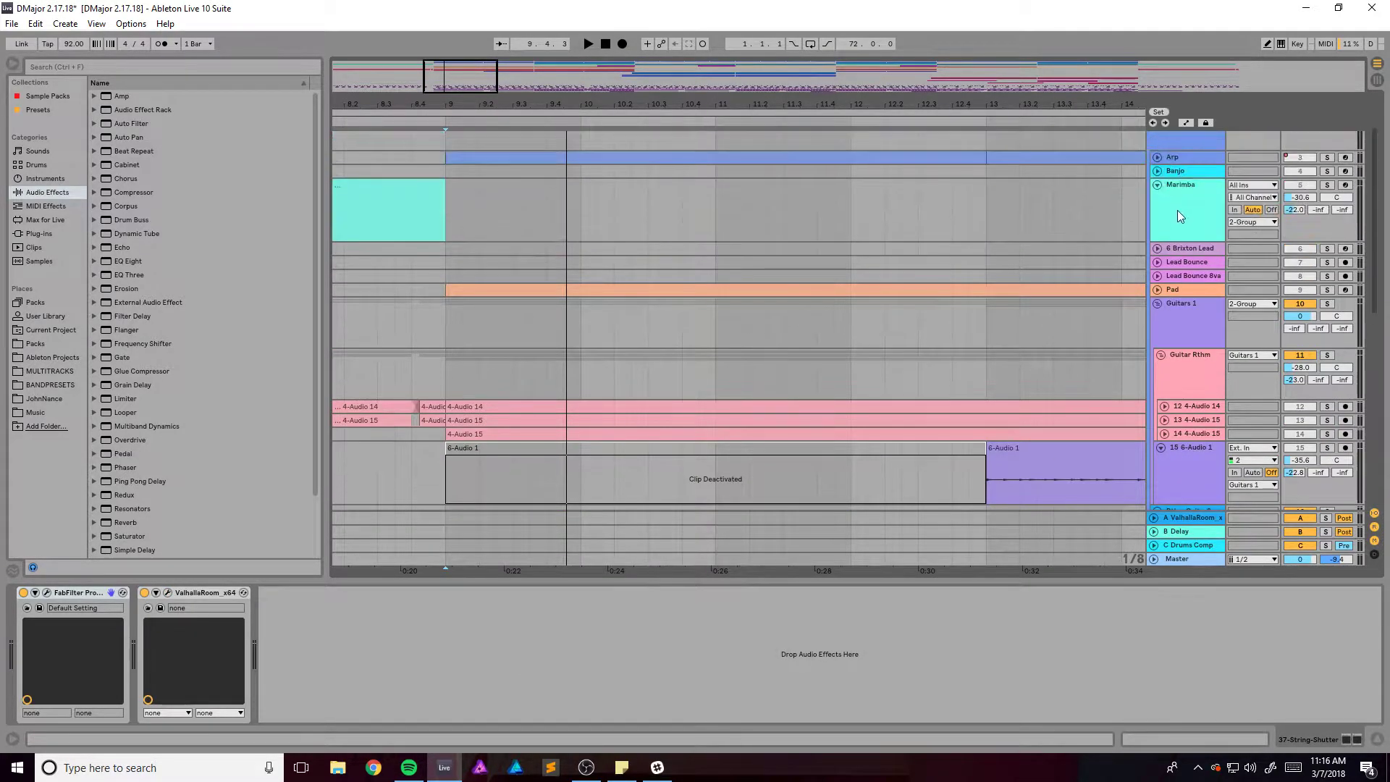
pyautogui.scroll(-6, 1111, 343)
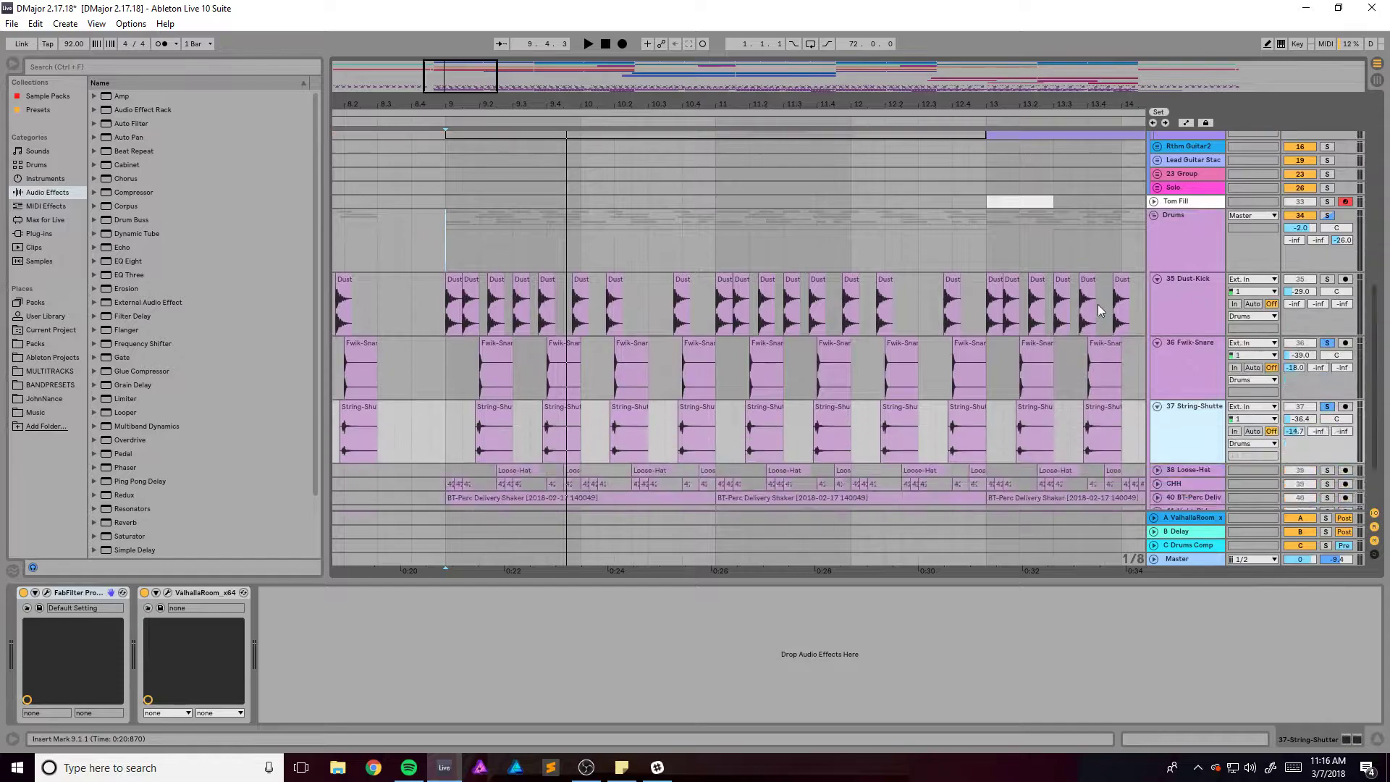
pyautogui.scroll(-2, 1097, 366)
# Solo and play the ValhallaRoom return, unfold Loose-Hat, and view the return's Large Chamber settings
pyautogui.click(1184, 518)
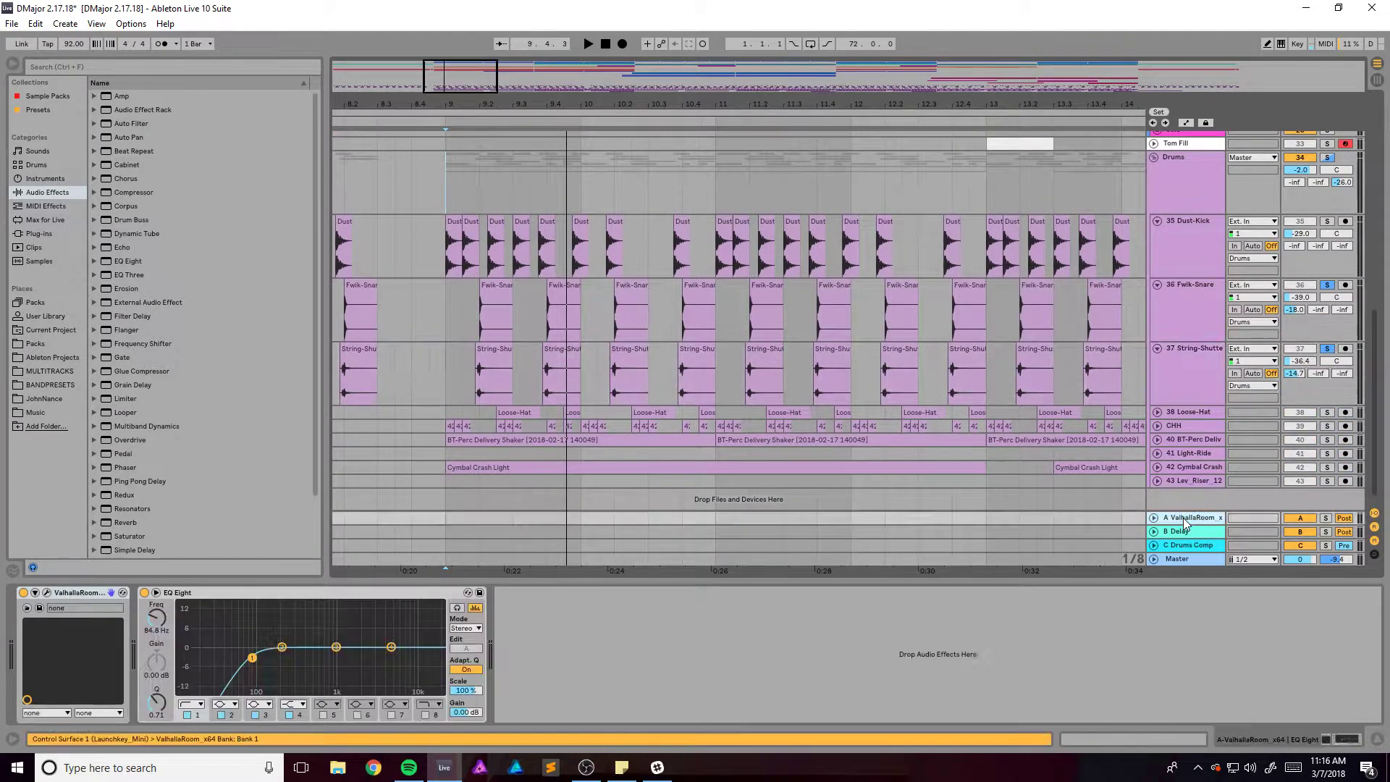
pyautogui.click(1326, 518)
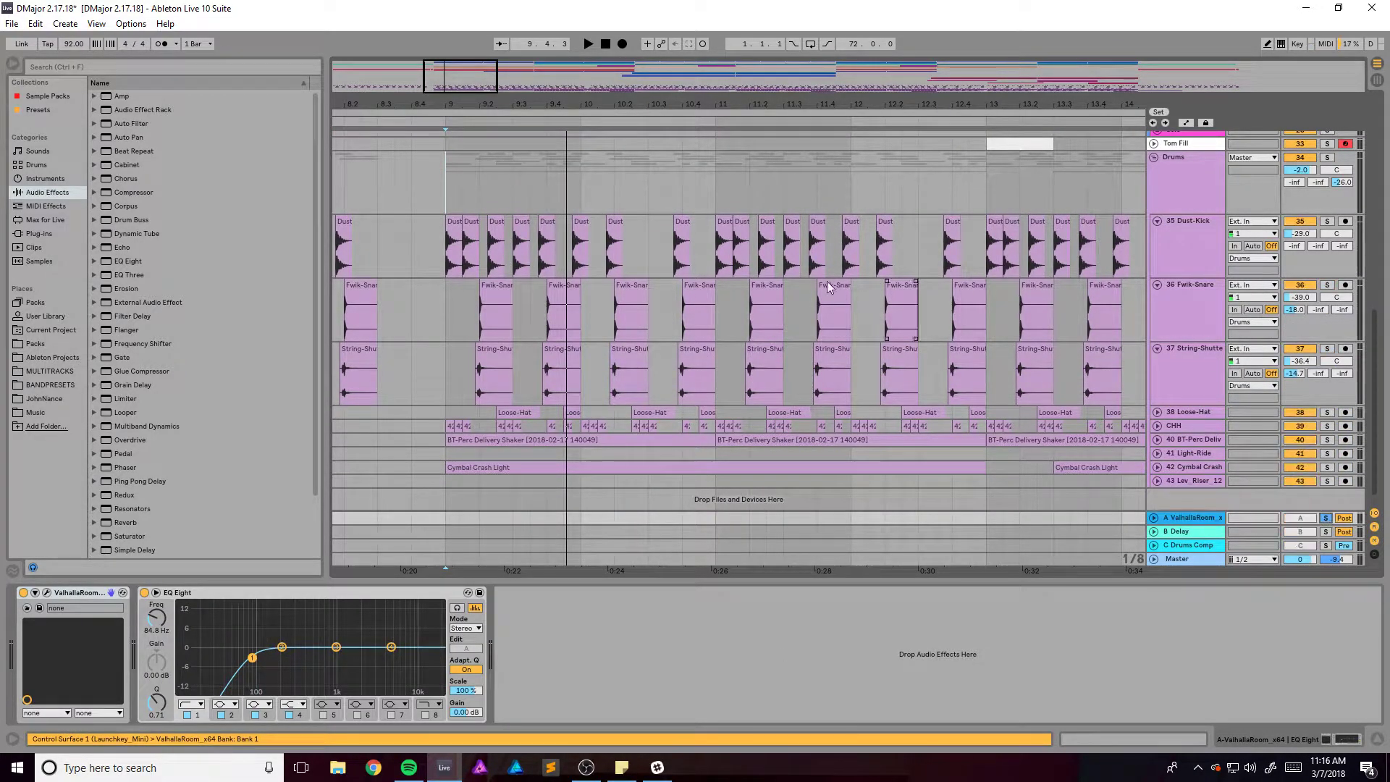
pyautogui.press('space')
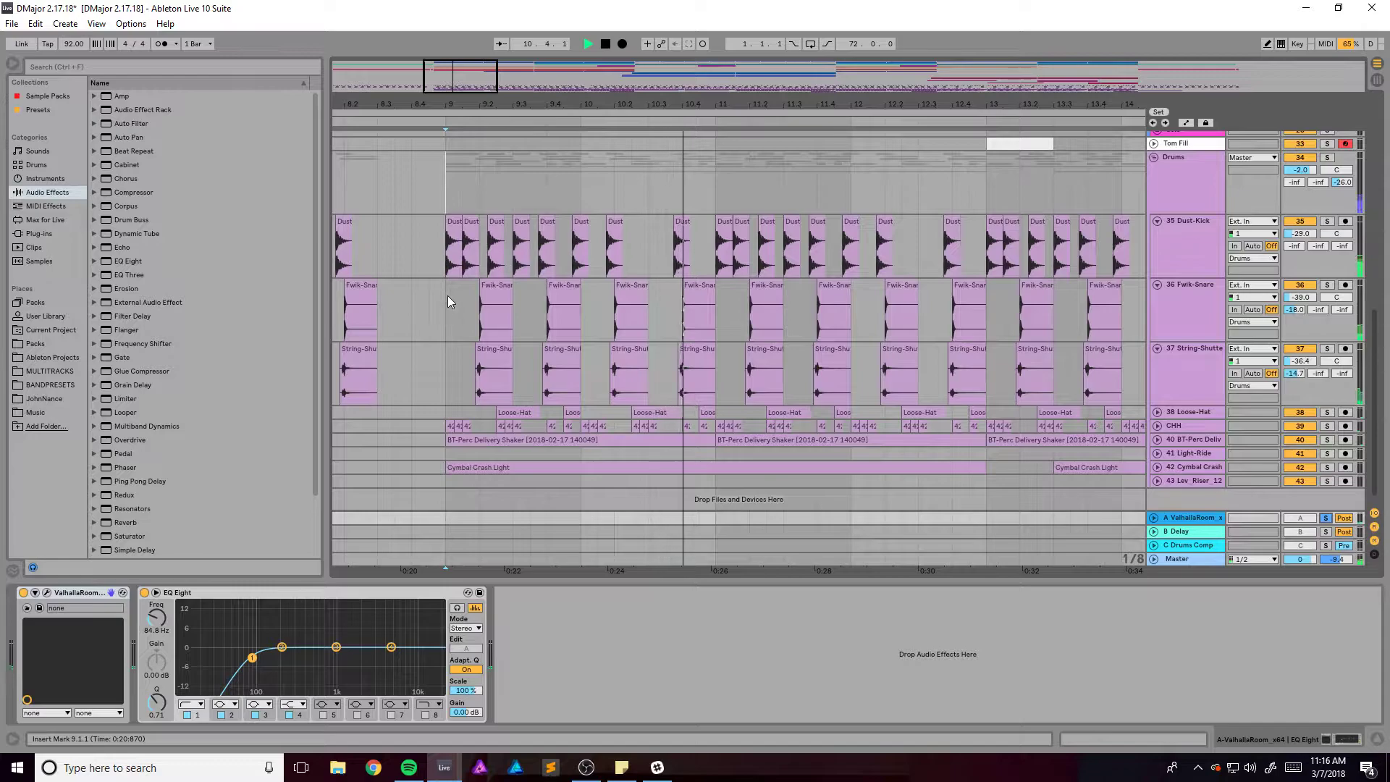
pyautogui.press('space')
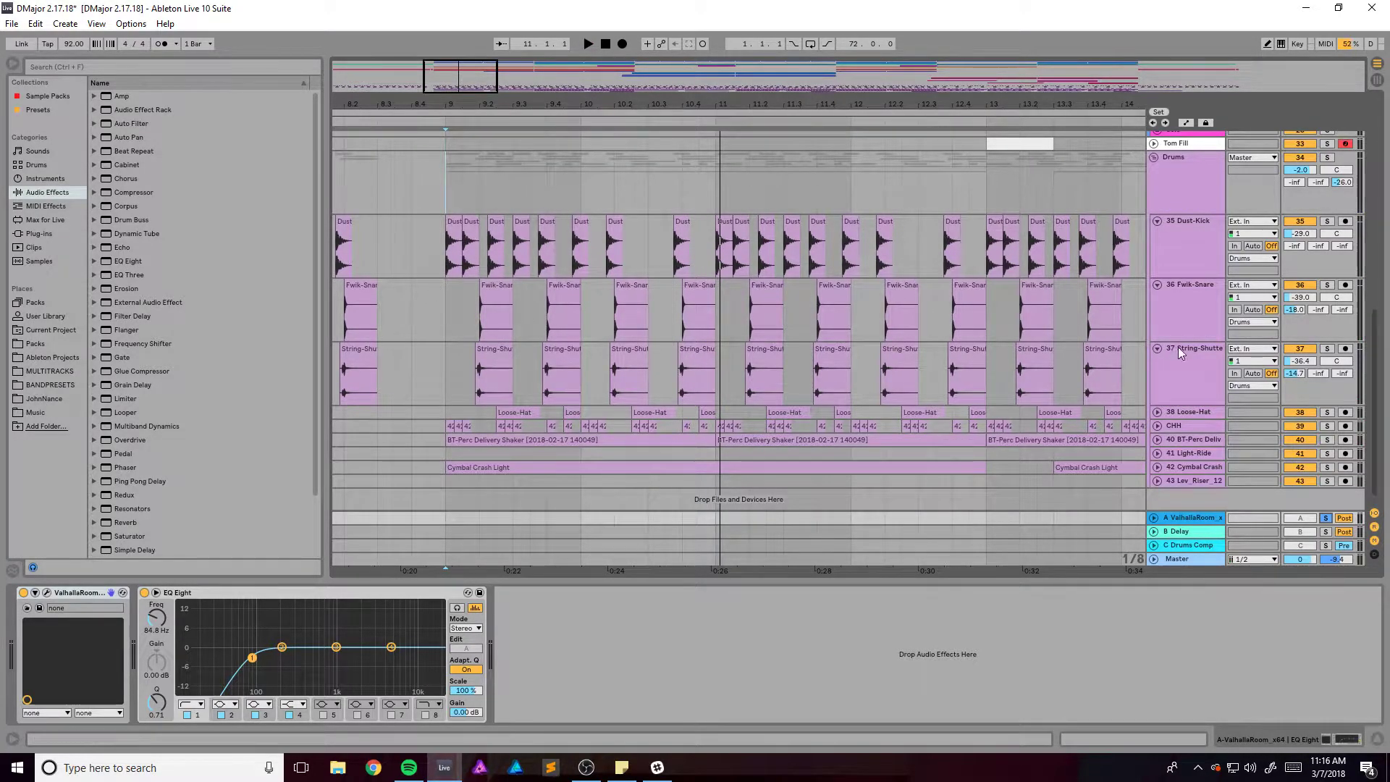
pyautogui.click(1158, 412)
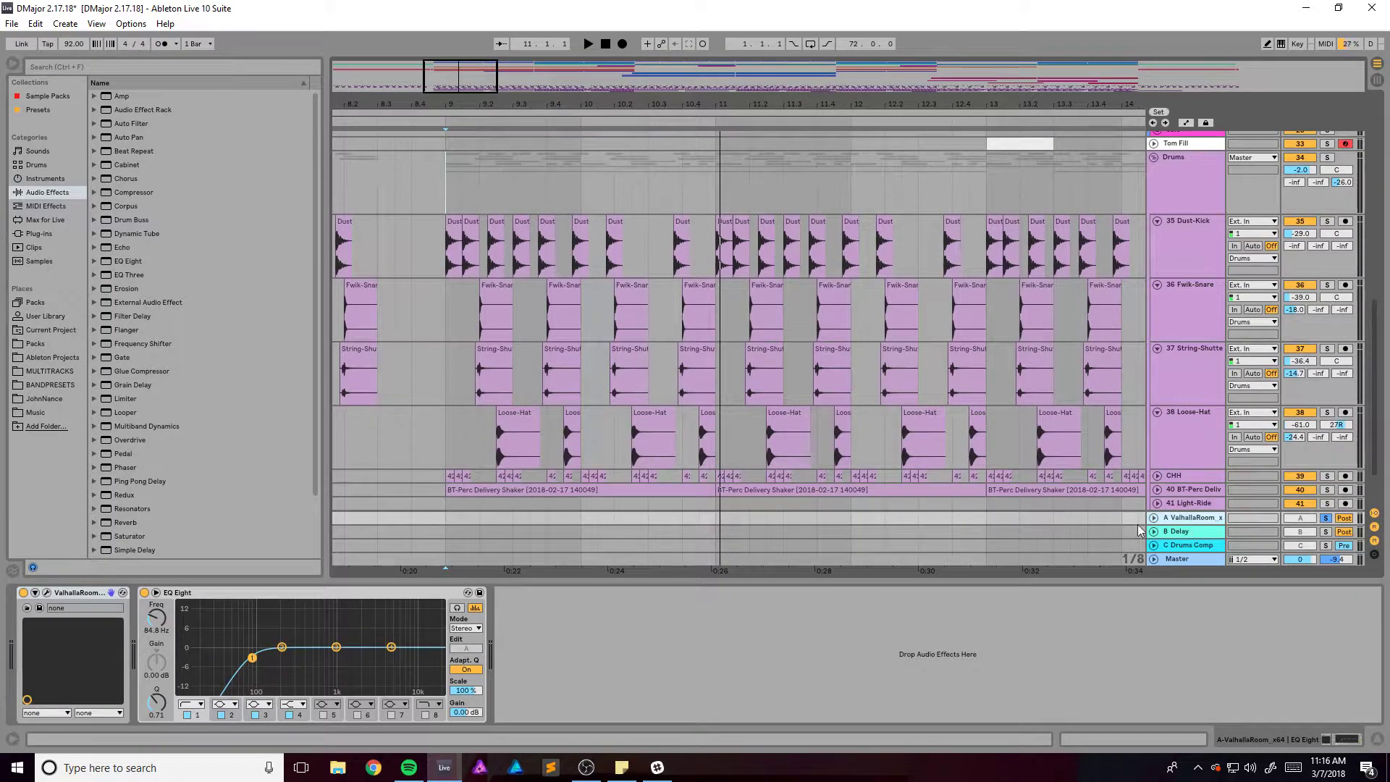
pyautogui.click(48, 593)
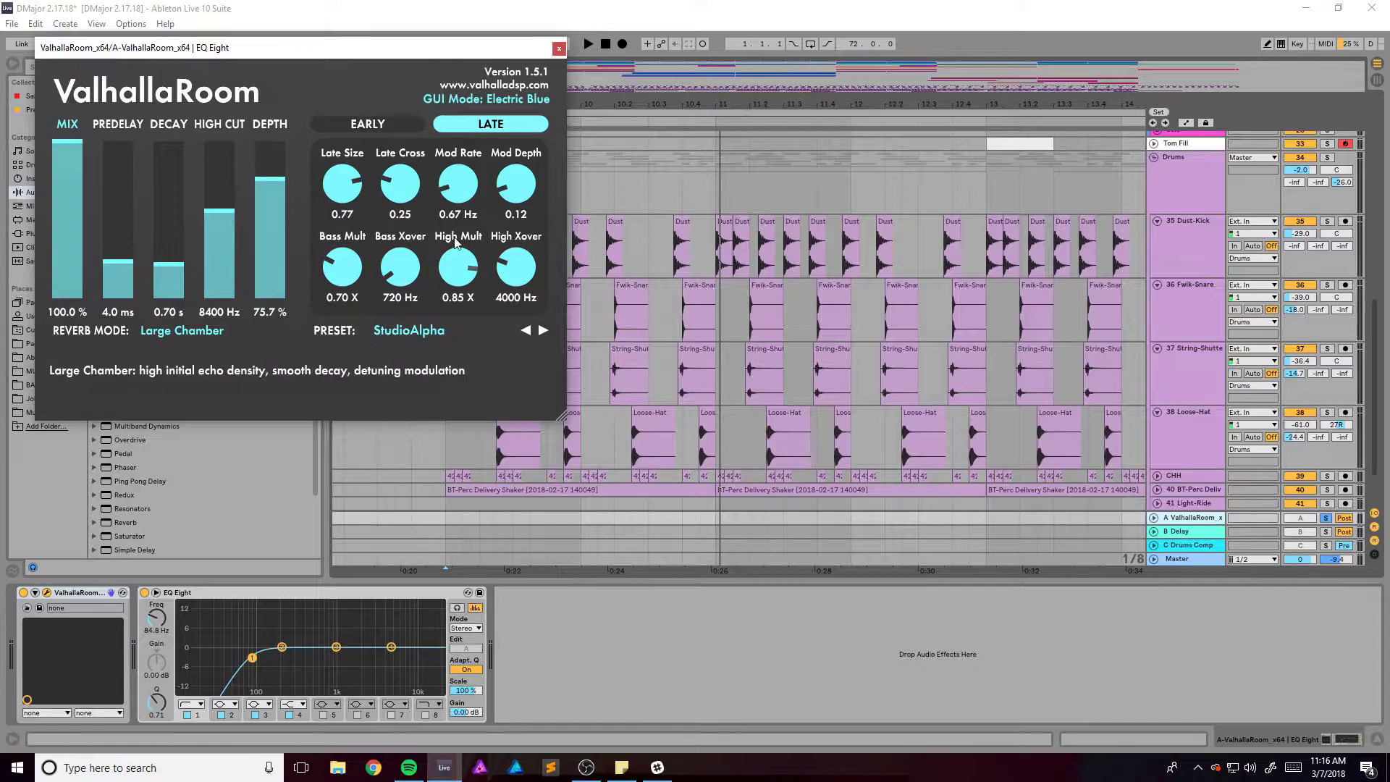
pyautogui.click(559, 49)
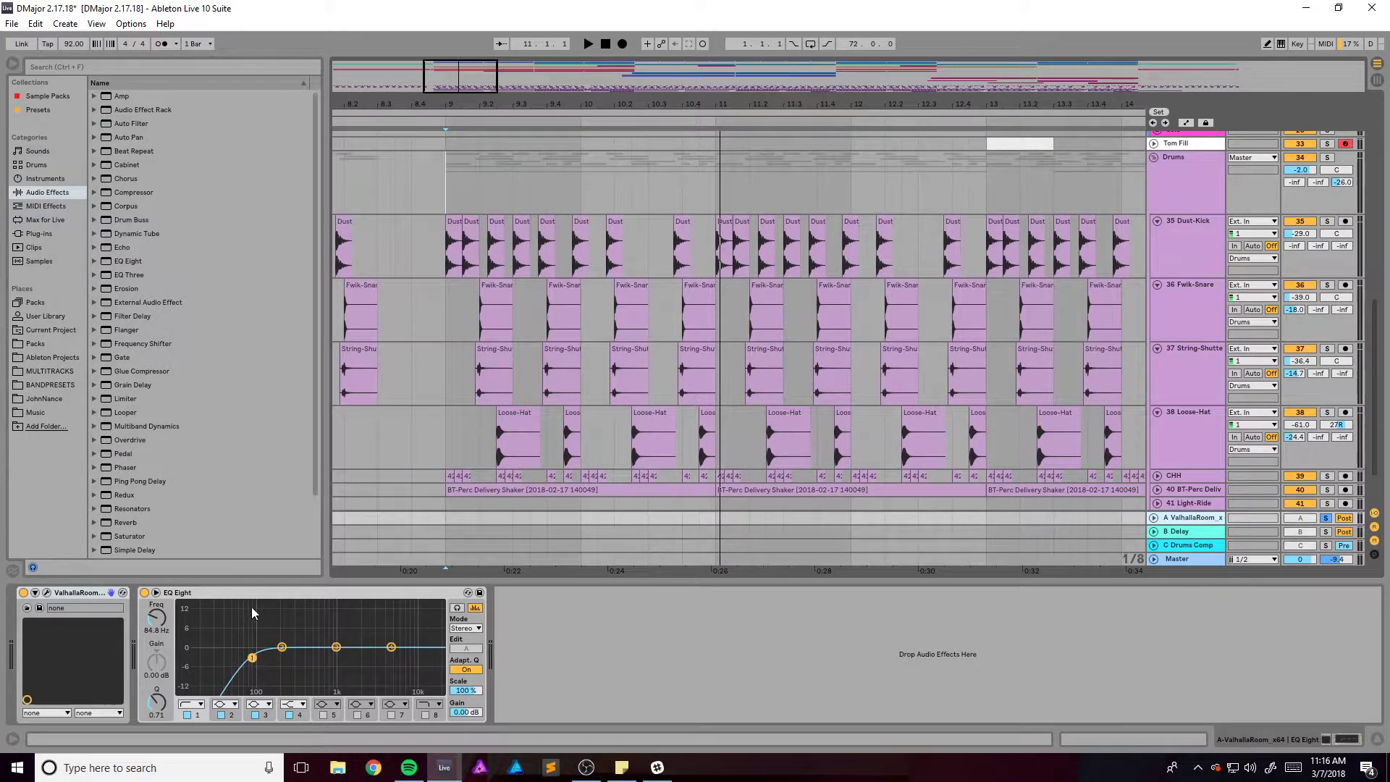
# Expand and solo the CHH track during playback, view its Pro-Q 2 window, then switch the Pro-Q 2 off
pyautogui.scroll(-3, 933, 484)
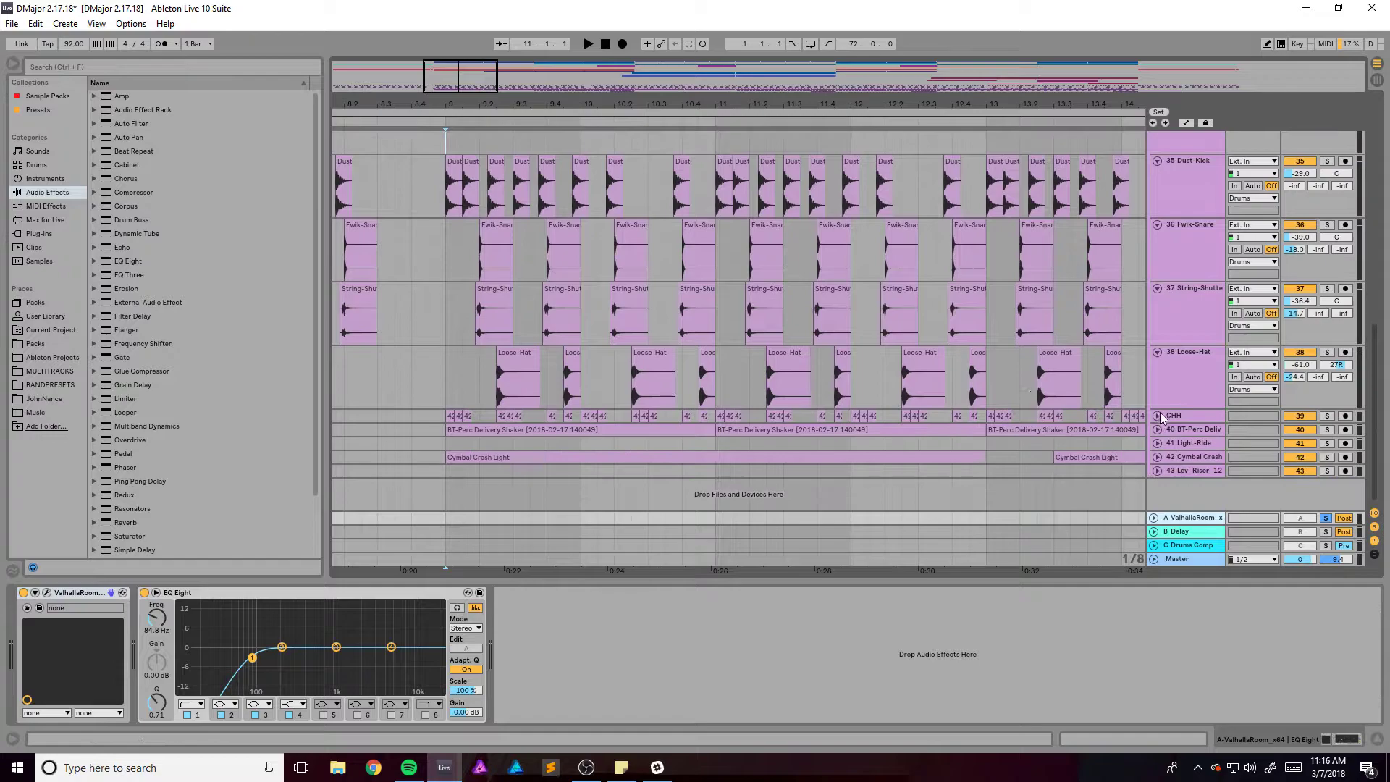
pyautogui.click(1158, 416)
pyautogui.scroll(-3, 1202, 406)
pyautogui.click(1328, 366)
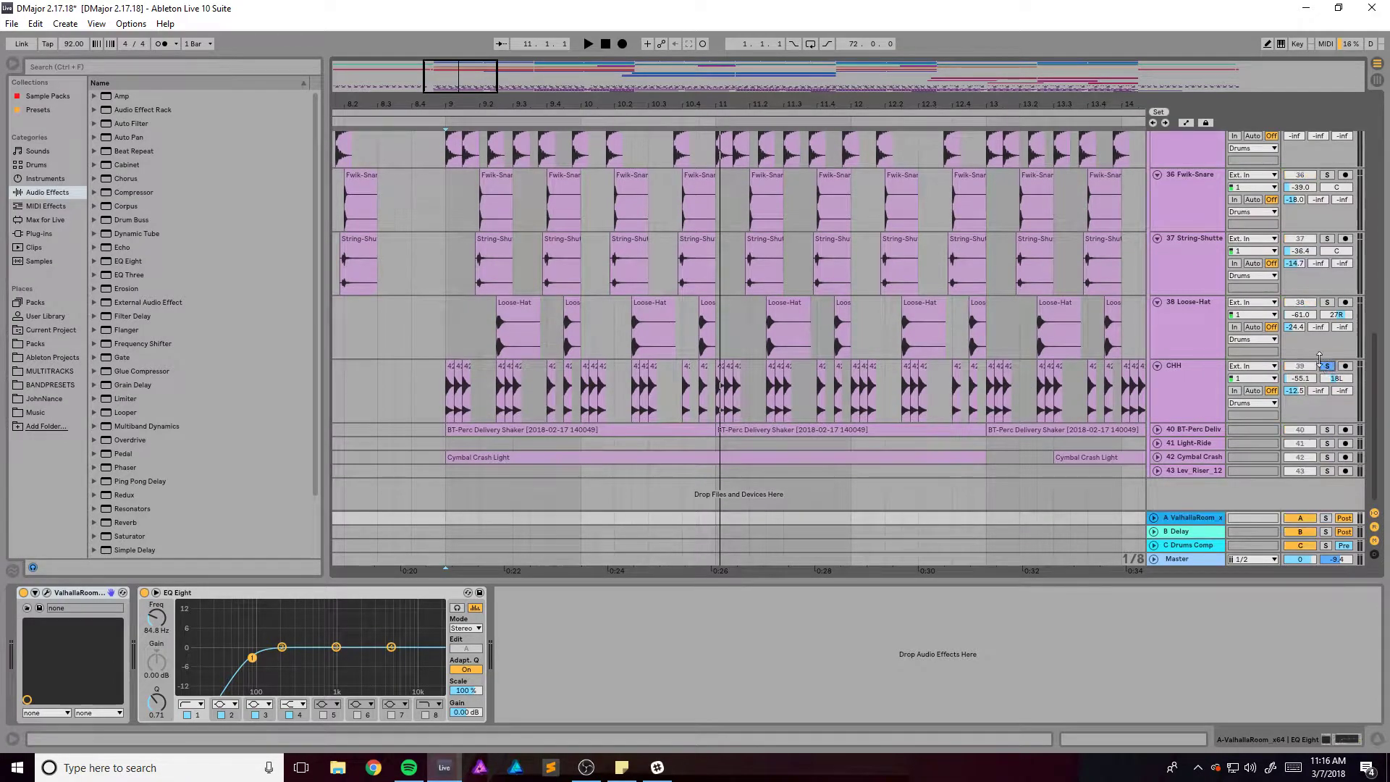
pyautogui.press('space')
pyautogui.click(1203, 383)
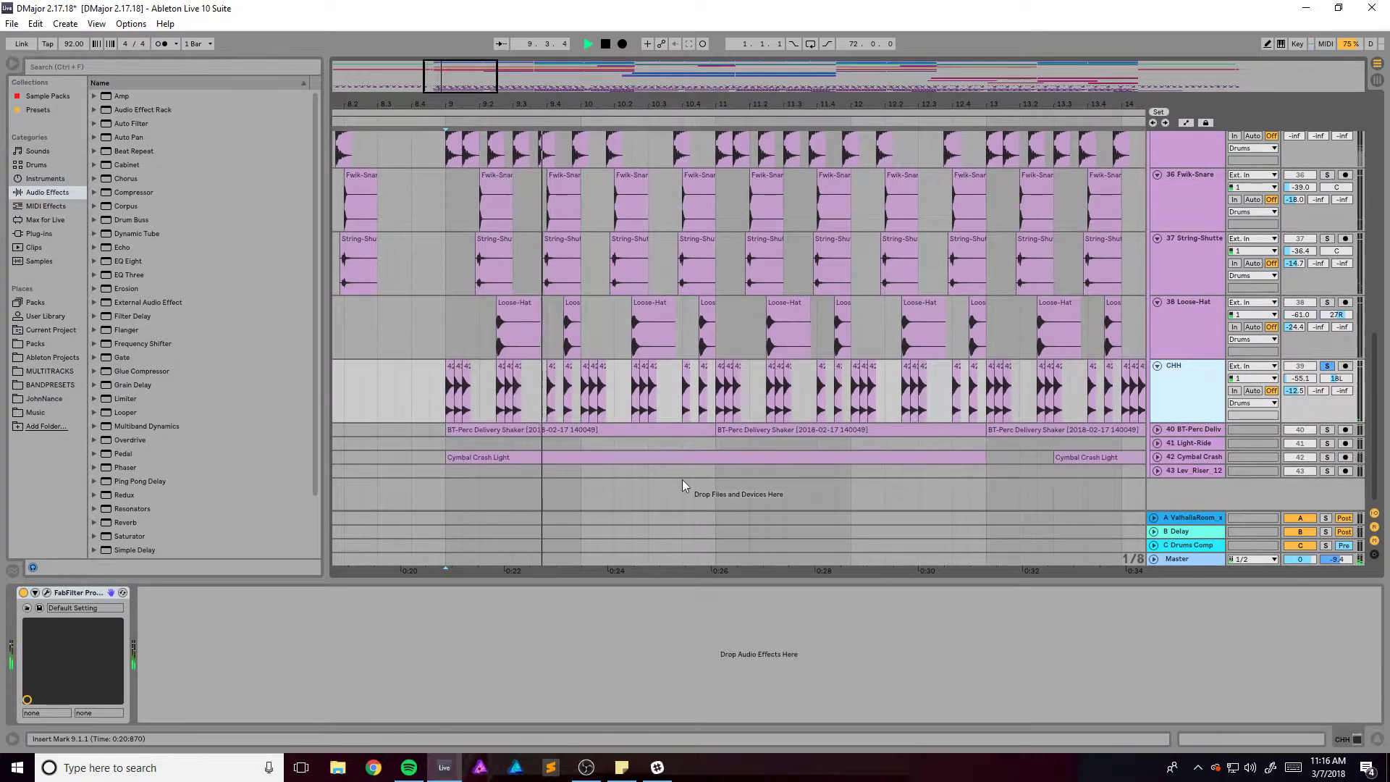
pyautogui.click(46, 593)
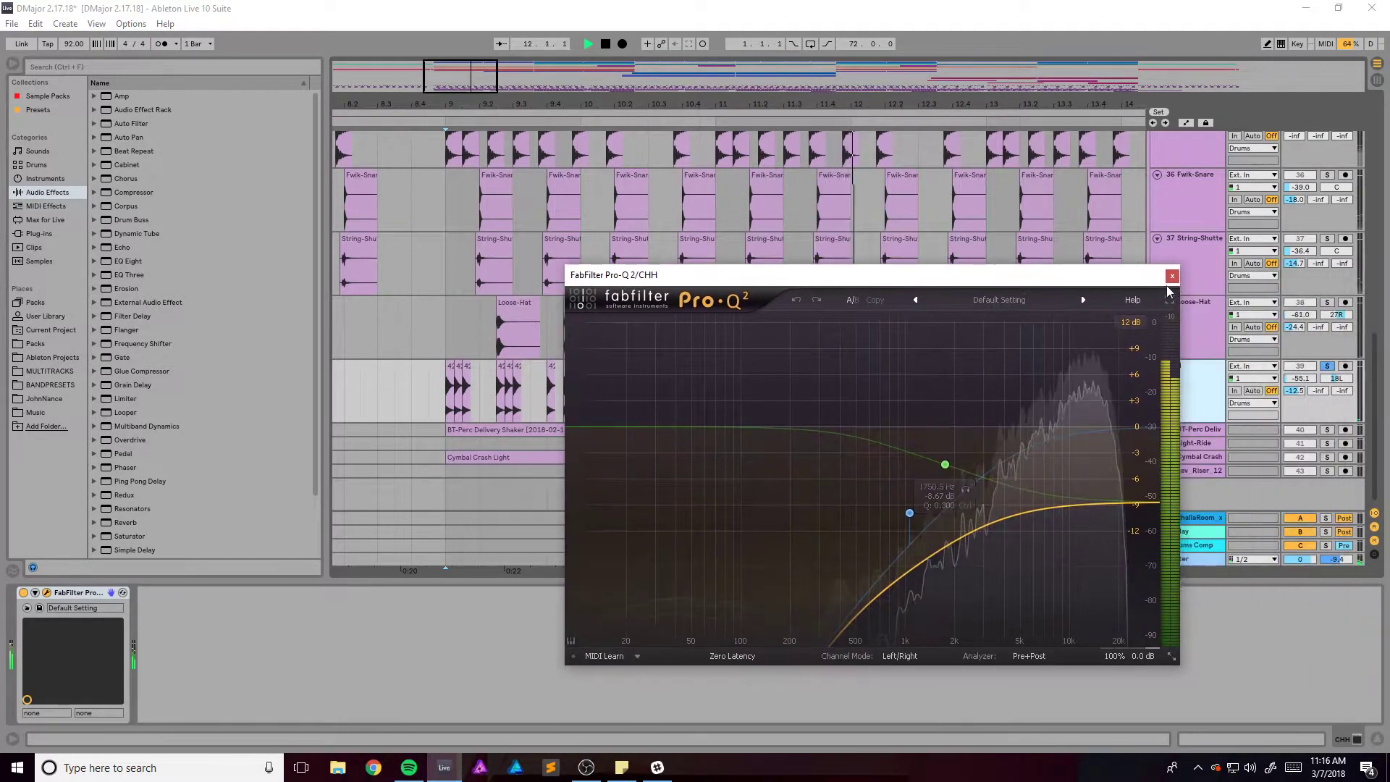
pyautogui.hotkey('ctrl', 'alt', 'p')
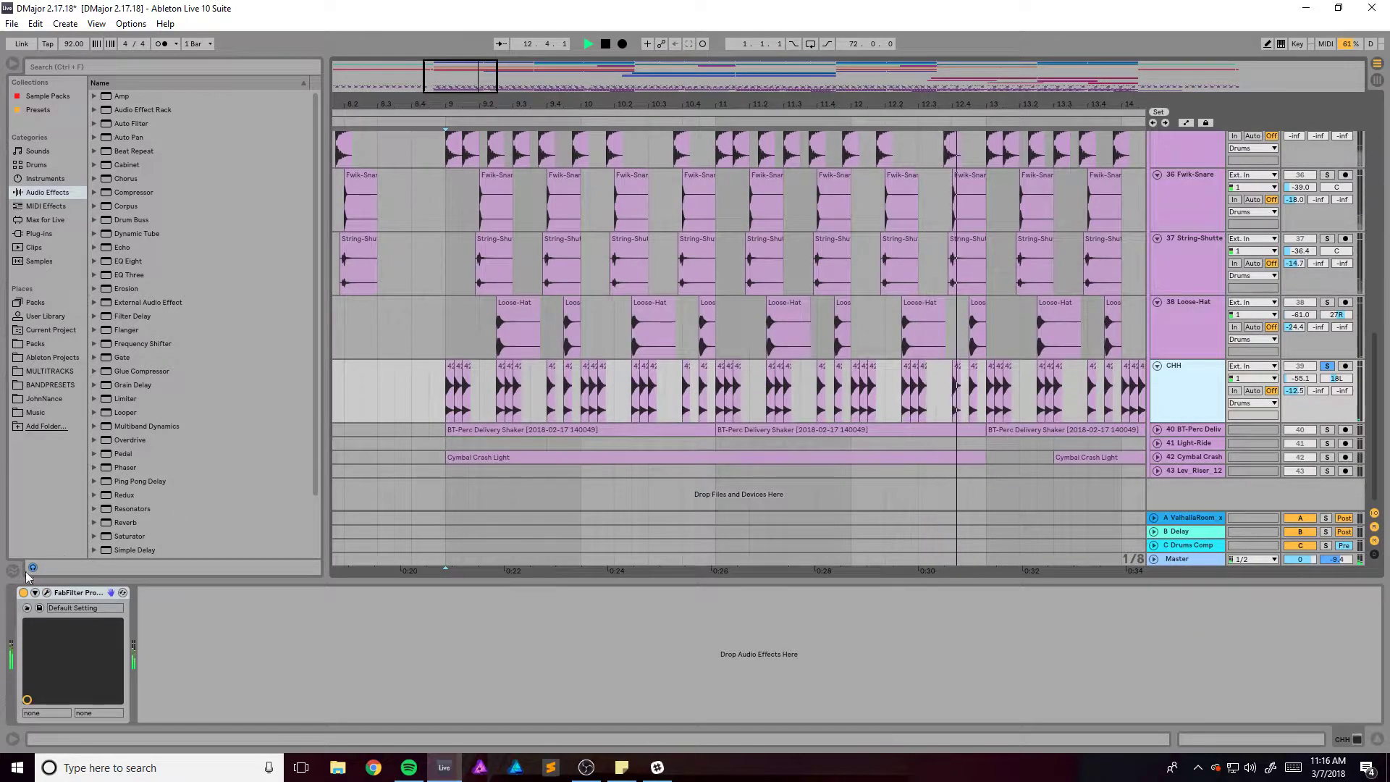
pyautogui.click(24, 592)
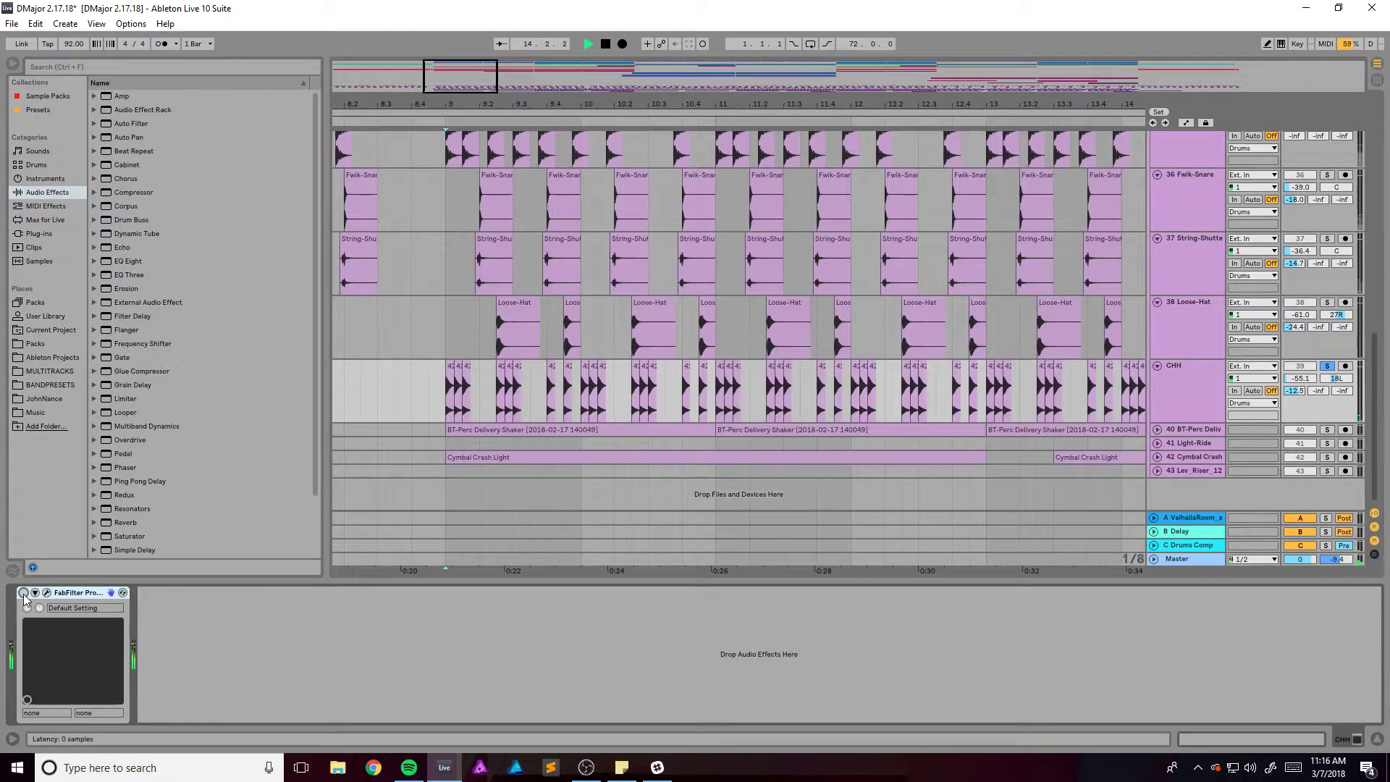
# Expand the BT-Perc shaker track to show its EQ, unsolo it, stop playback and zoom out
pyautogui.click(1158, 430)
pyautogui.scroll(-1, 1291, 380)
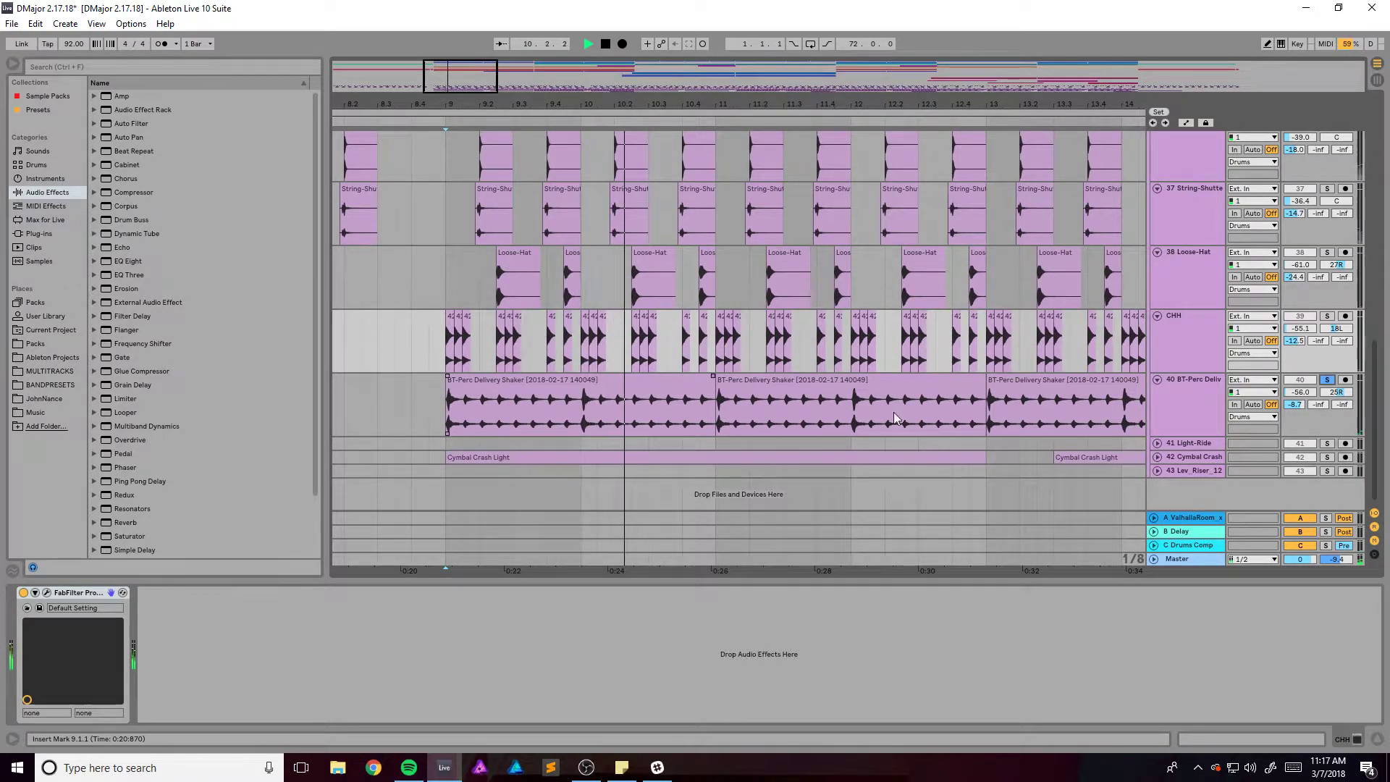
pyautogui.click(1176, 397)
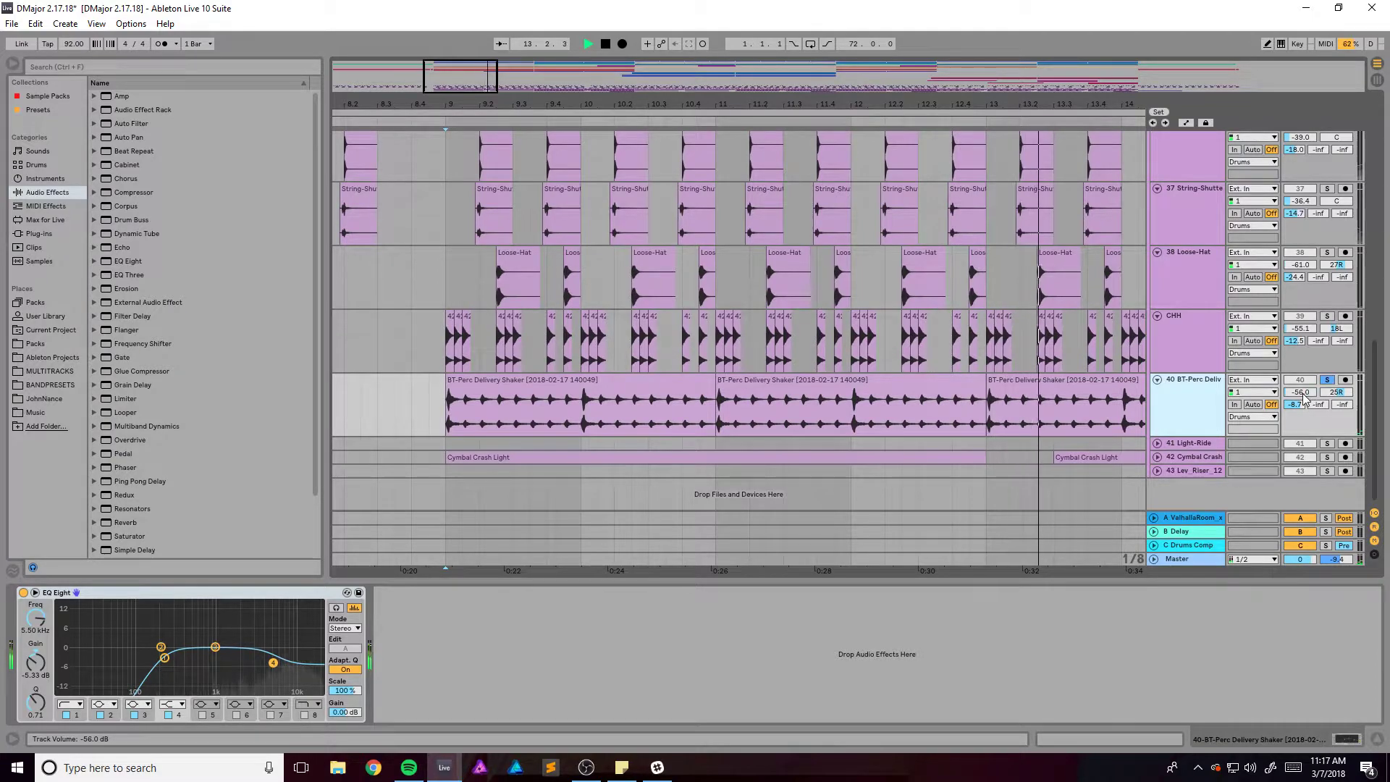
pyautogui.click(1328, 381)
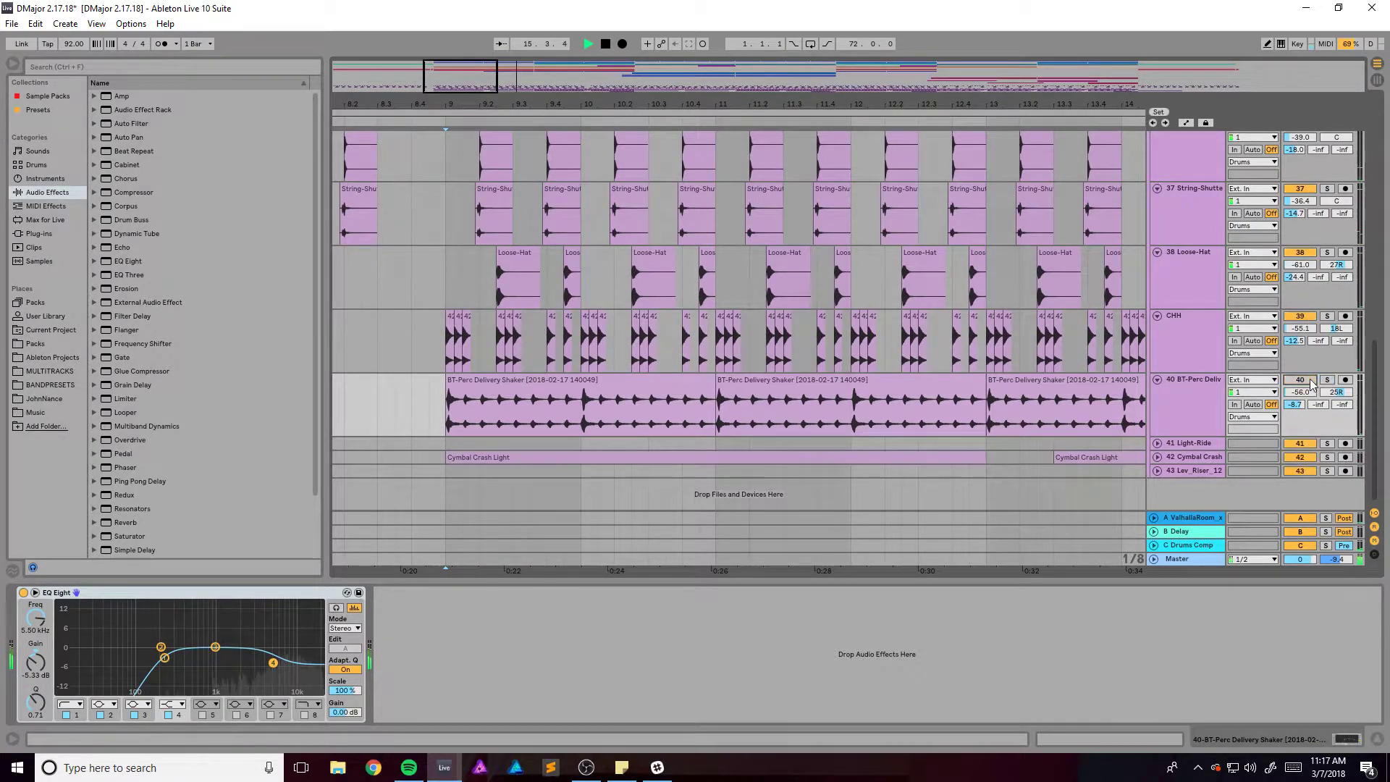
pyautogui.press('space')
pyautogui.moveTo(454, 104); pyautogui.dragTo(574, 75)
pyautogui.click(758, 442)
# Solo and expand Light-Ride, view its Pro-Q 2 and ValhallaRoom windows during playback, then close them
pyautogui.click(1328, 443)
pyautogui.press('space')
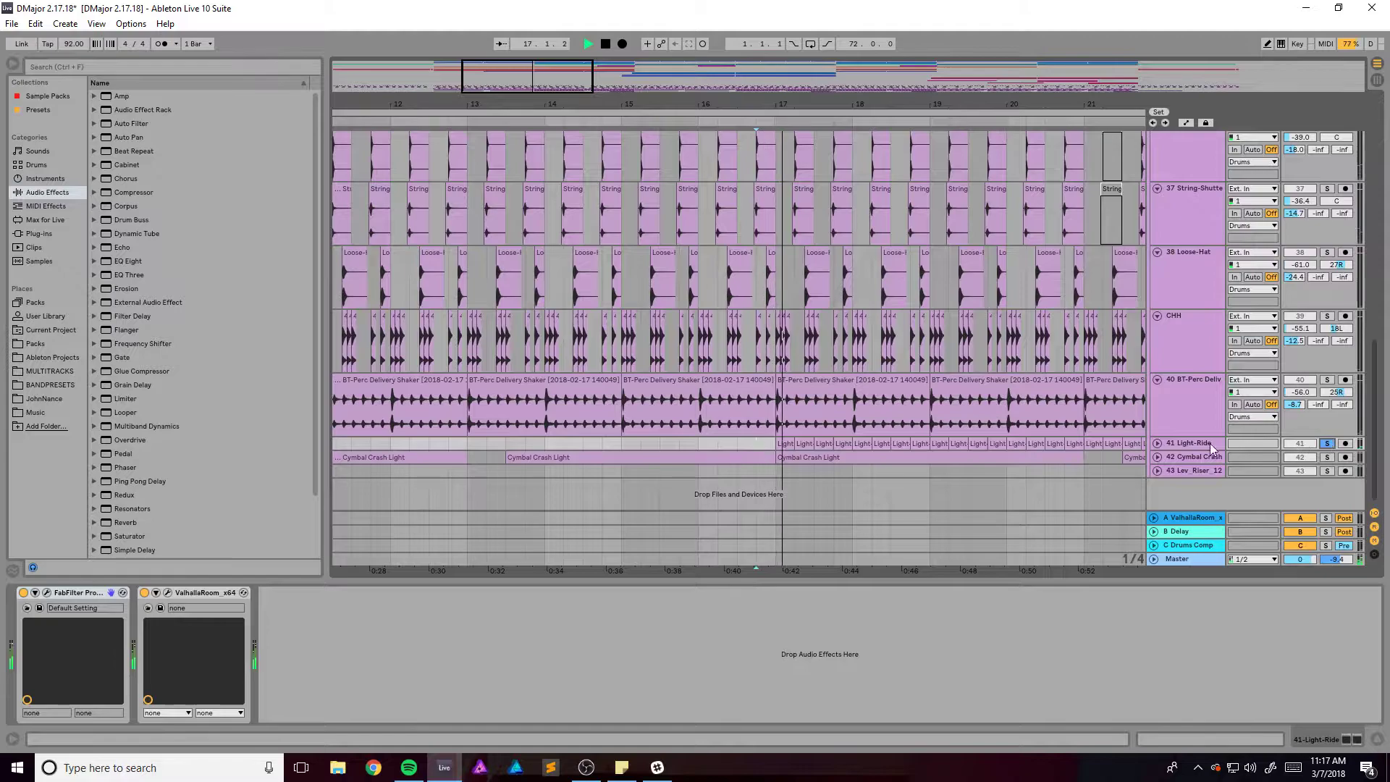
pyautogui.click(1158, 444)
pyautogui.click(1198, 449)
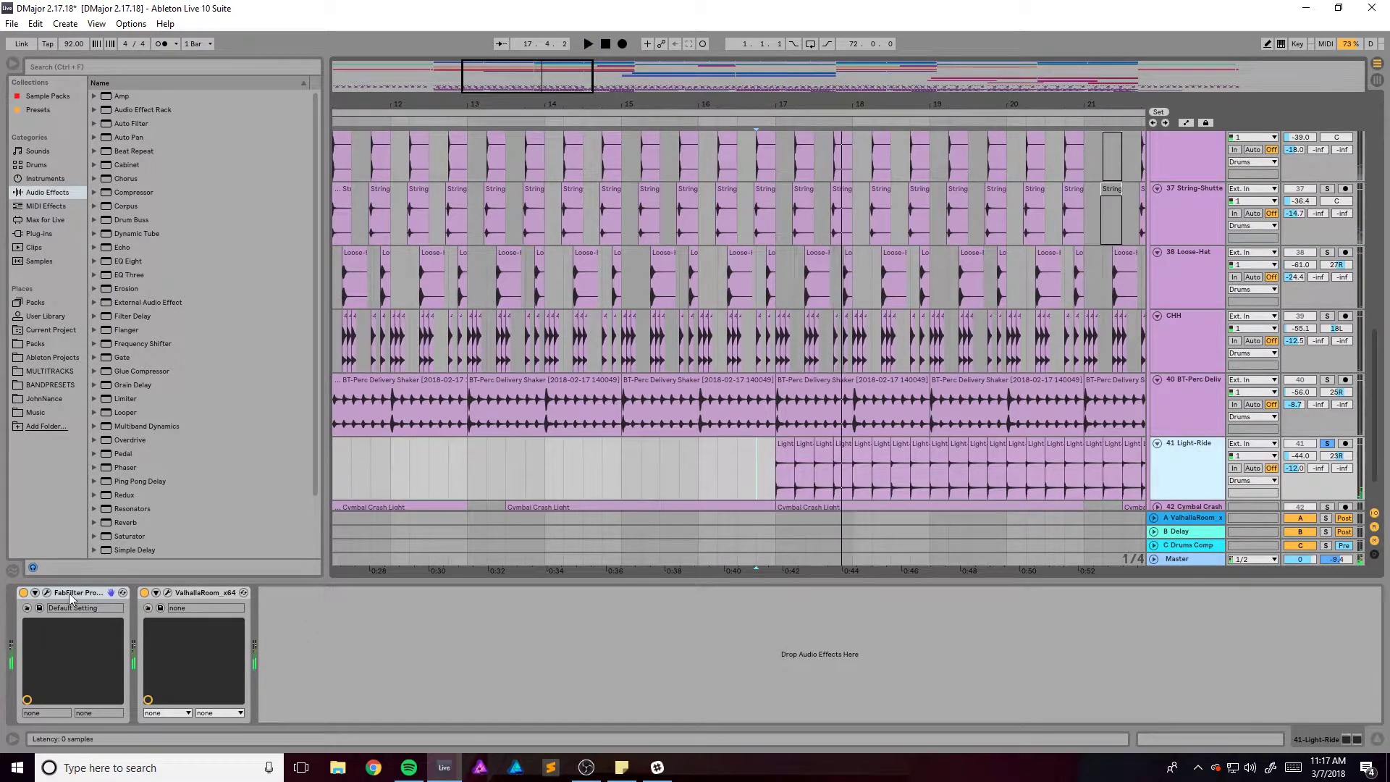
pyautogui.click(46, 592)
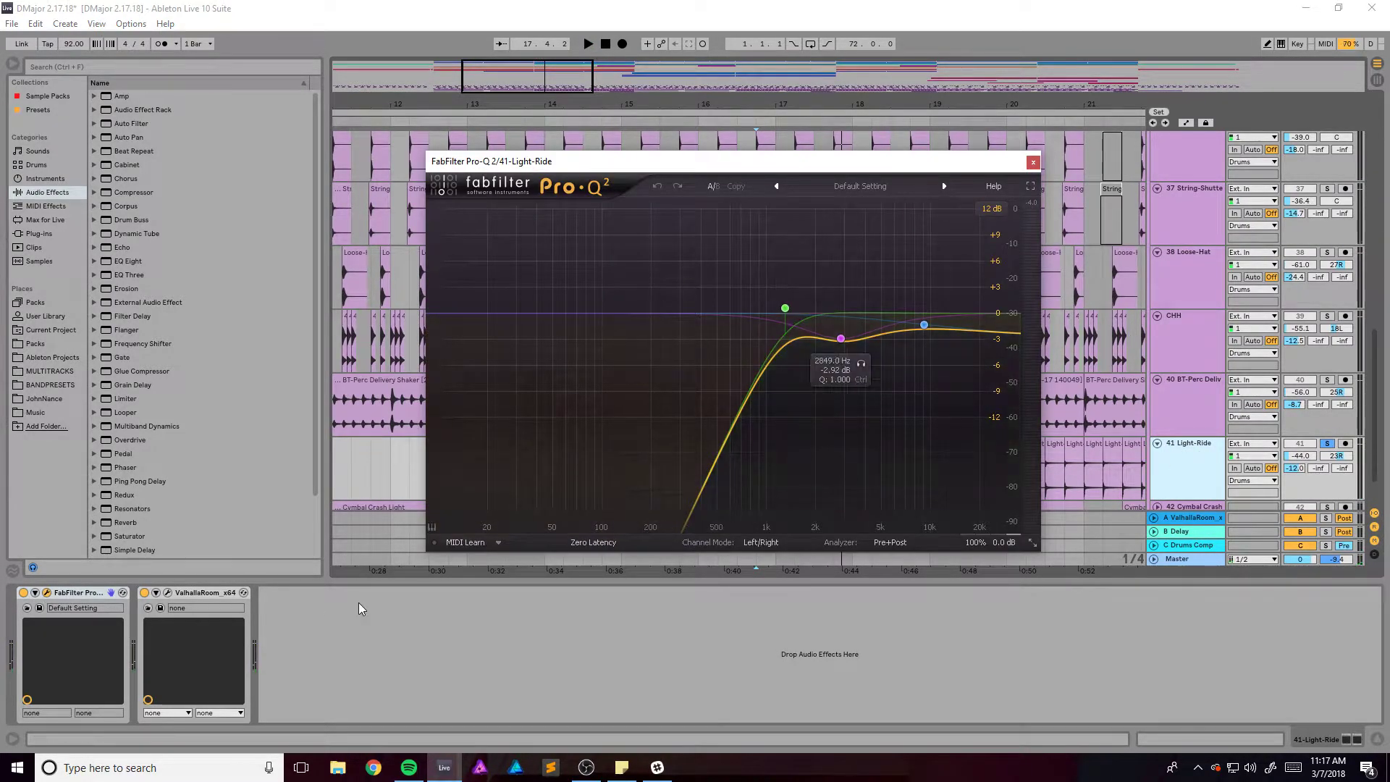
pyautogui.click(167, 592)
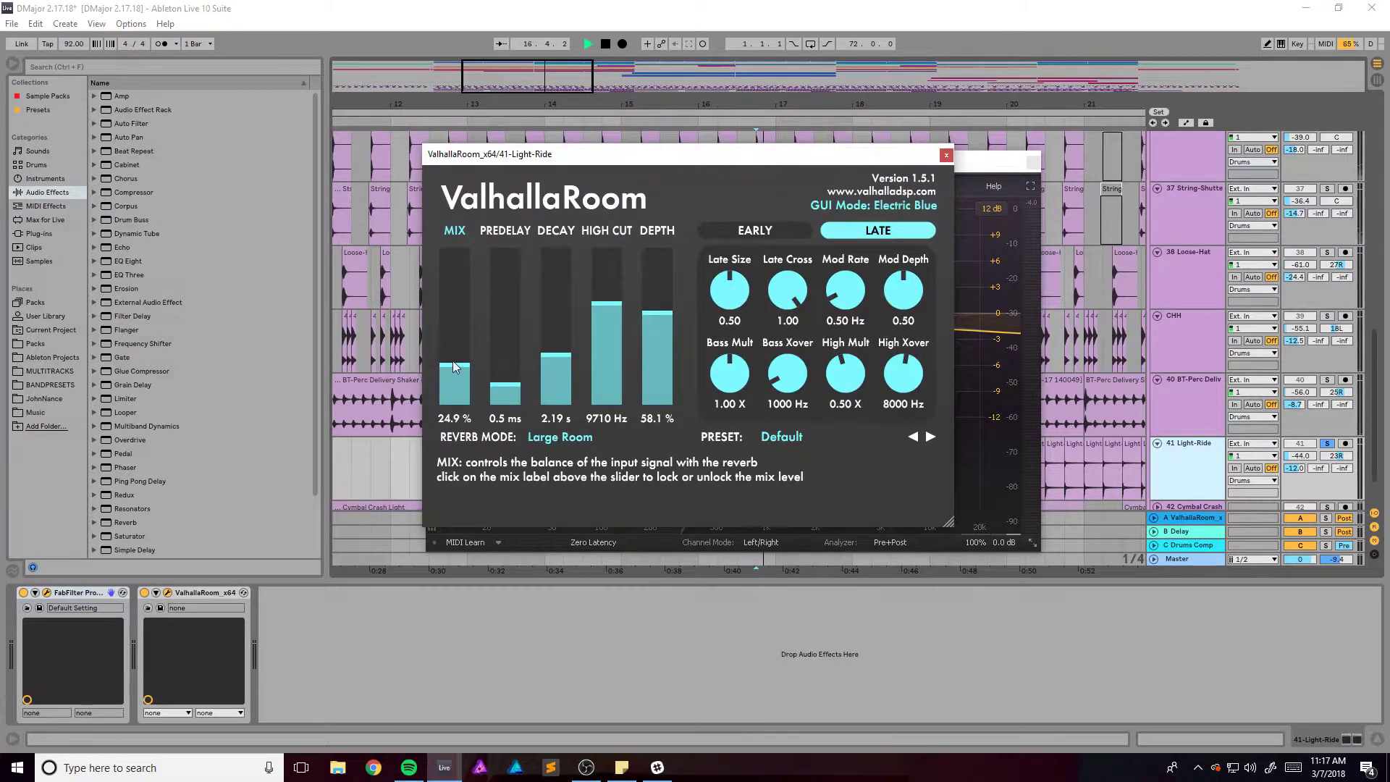
pyautogui.press('space')
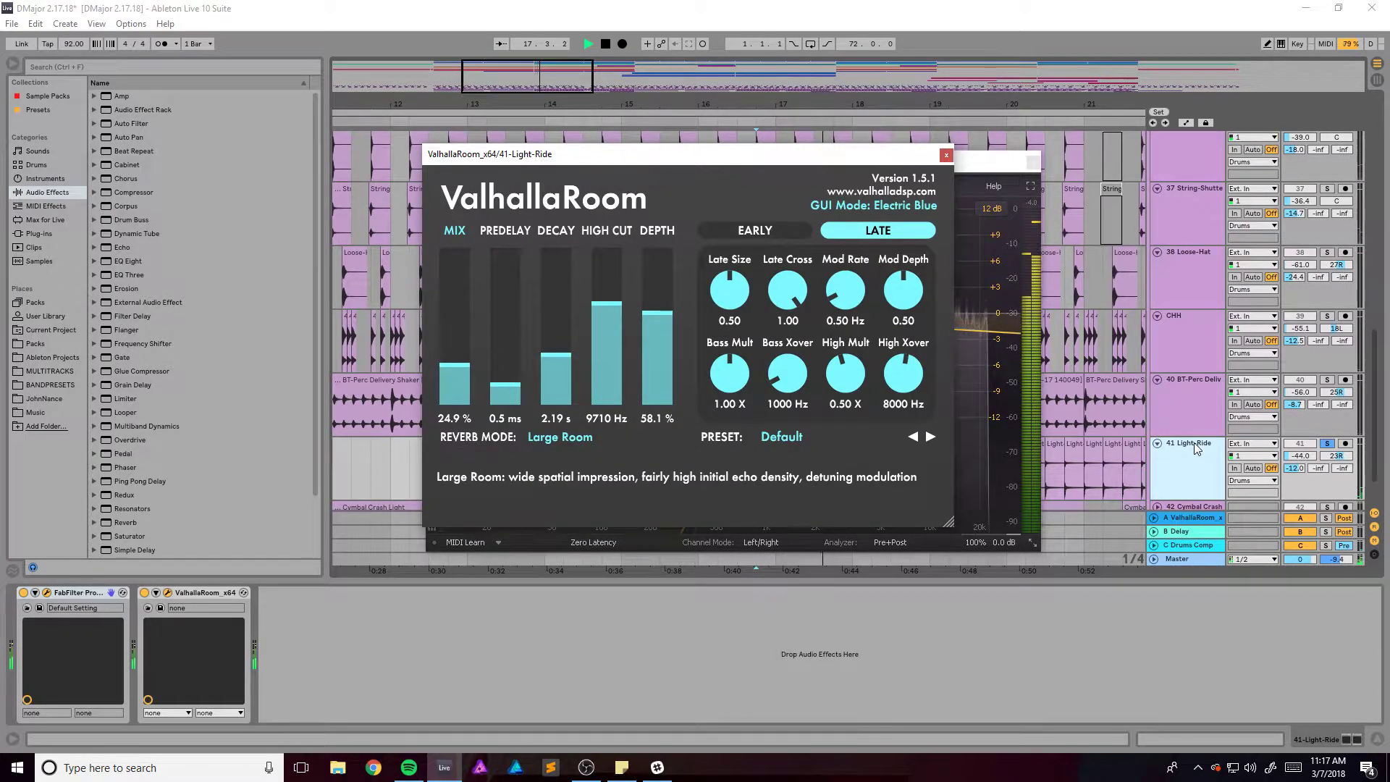
pyautogui.click(1328, 443)
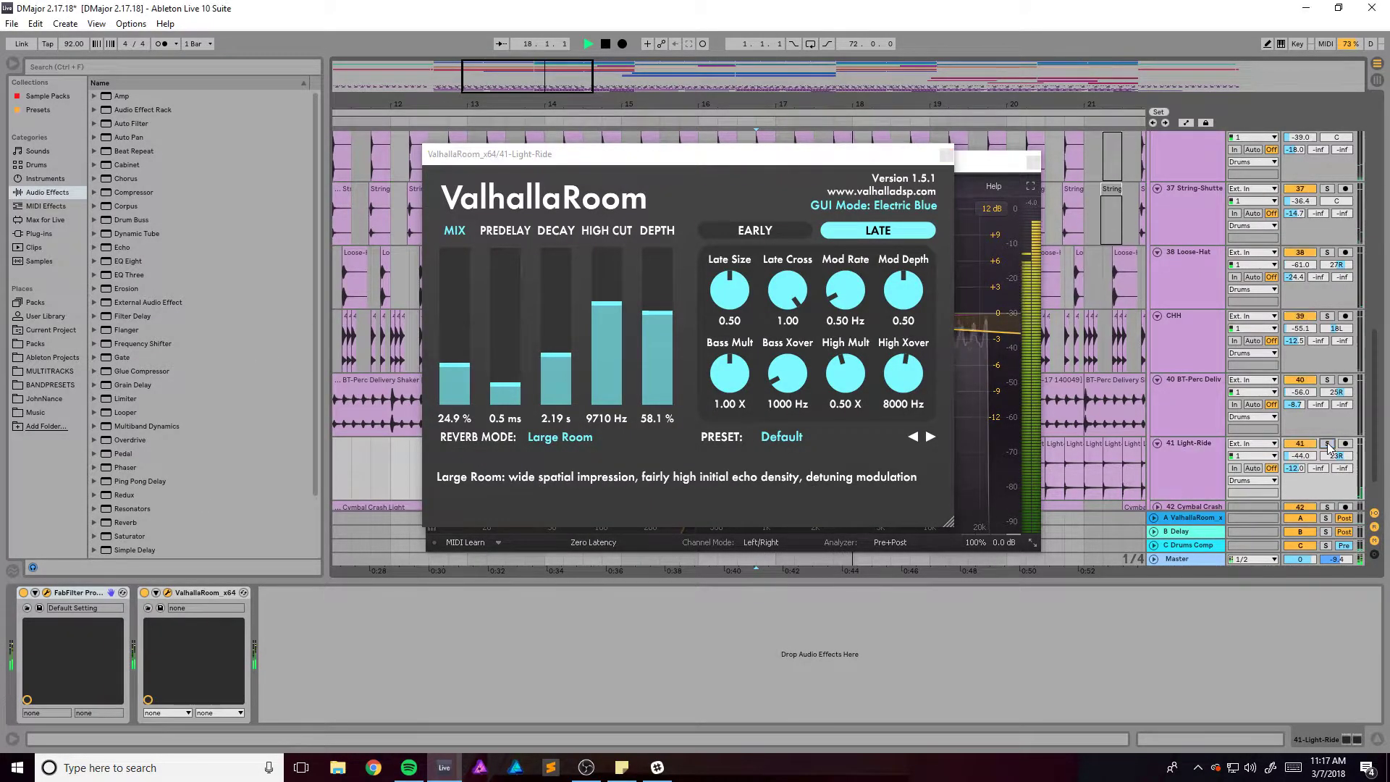
pyautogui.click(1034, 160)
pyautogui.click(946, 155)
pyautogui.scroll(-3, 1105, 482)
pyautogui.press('space')
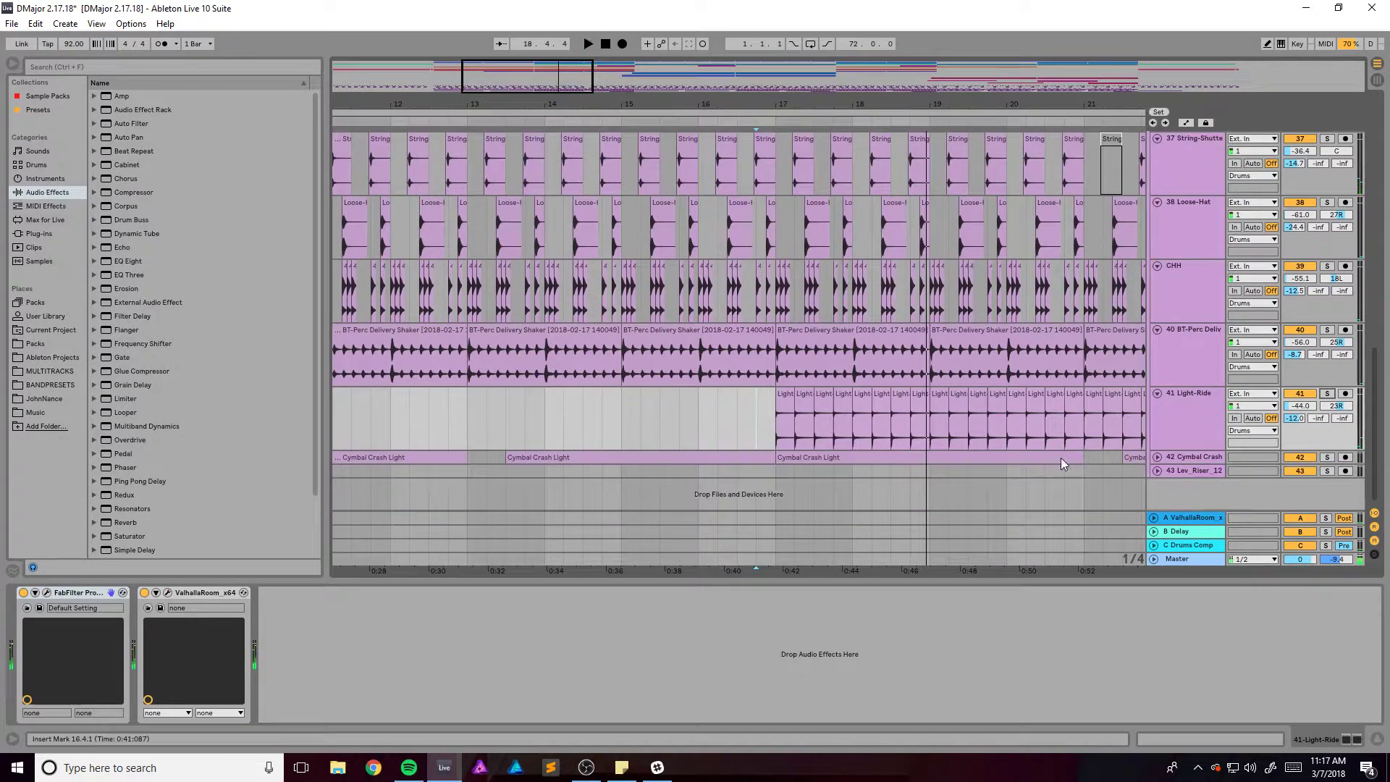
# Solo and expand the Cymbal Crash track, and browse its Echo device's delay, modulation and gate pages
pyautogui.click(1327, 457)
pyautogui.click(1157, 457)
pyautogui.press('space')
pyautogui.scroll(-3, 1144, 452)
pyautogui.click(1189, 442)
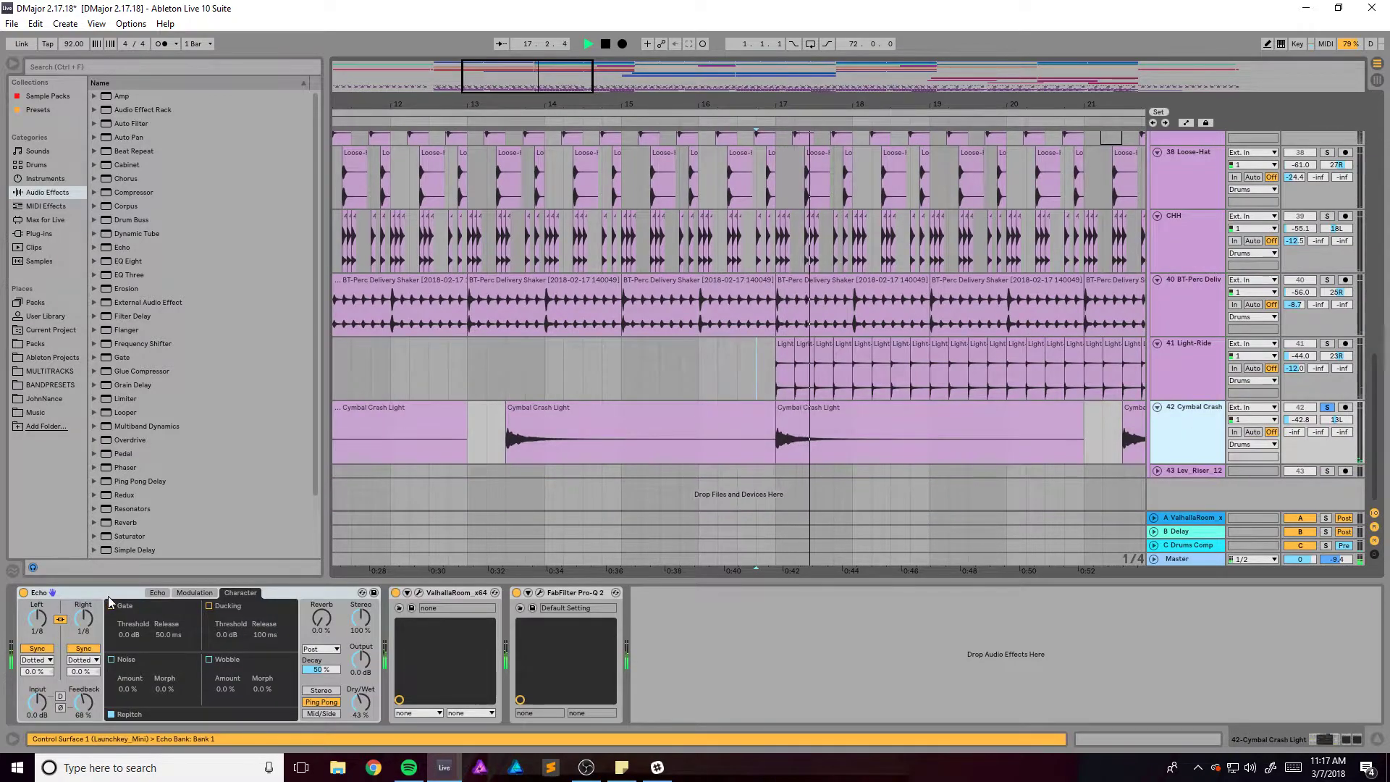
pyautogui.click(150, 592)
pyautogui.click(245, 594)
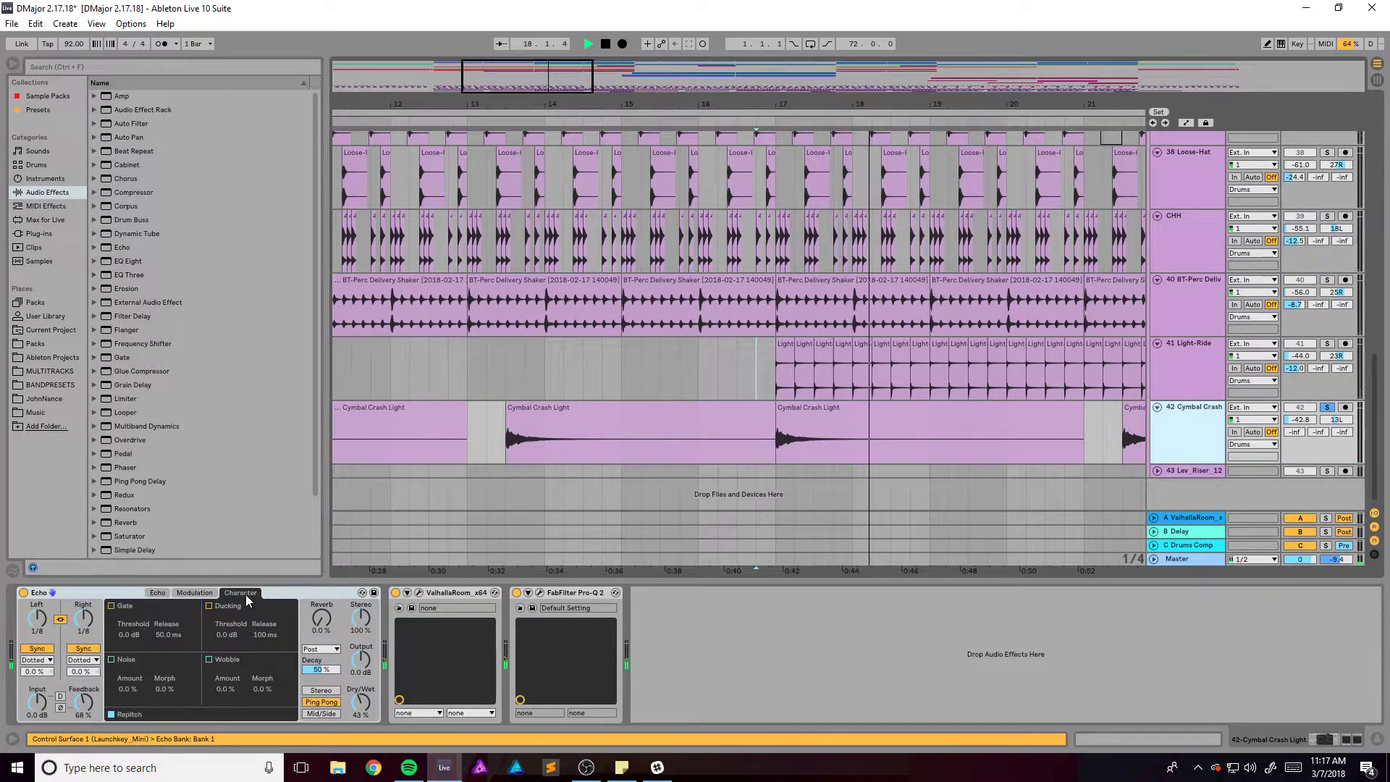
pyautogui.click(192, 593)
pyautogui.click(158, 592)
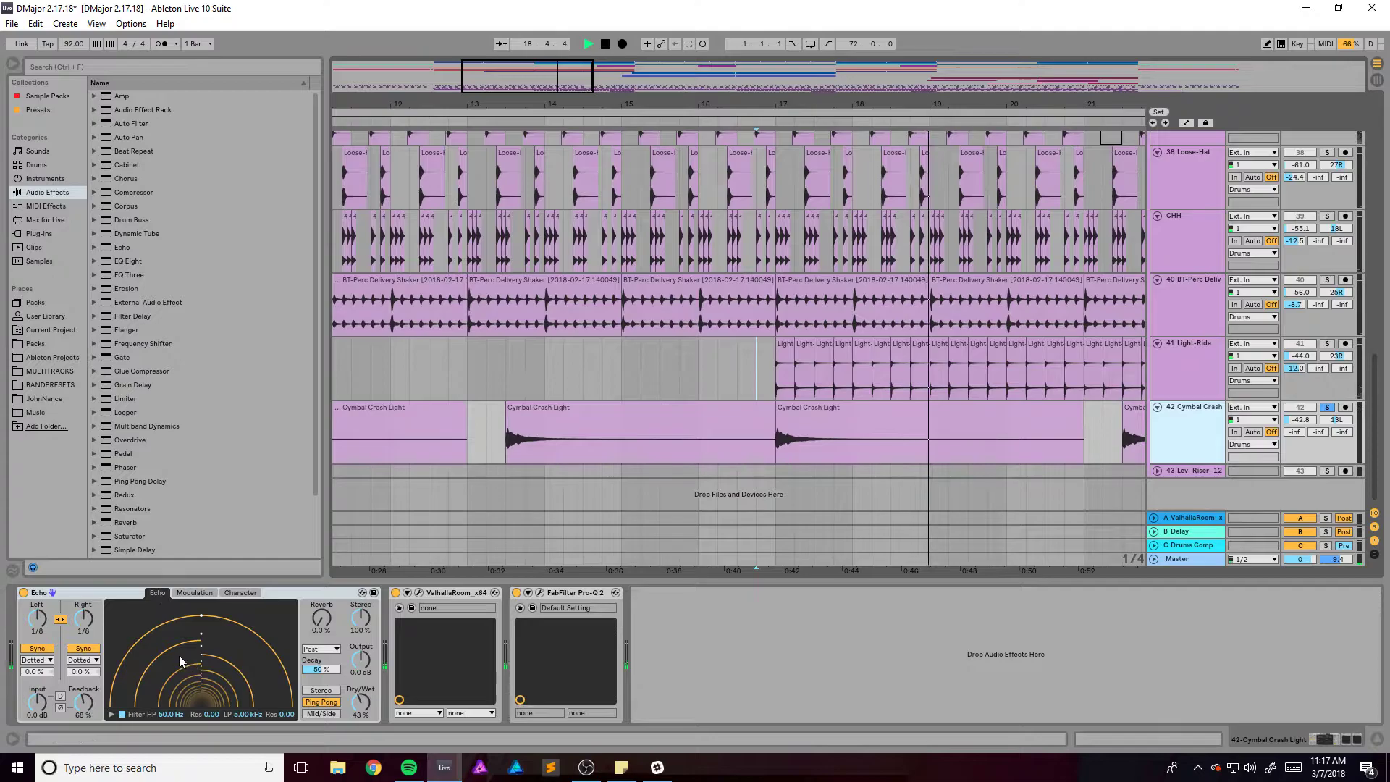
# View the Cymbal Crash's ValhallaRoom and Pro-Q 2 windows while playing, then close them and unfold the riser track
pyautogui.click(419, 593)
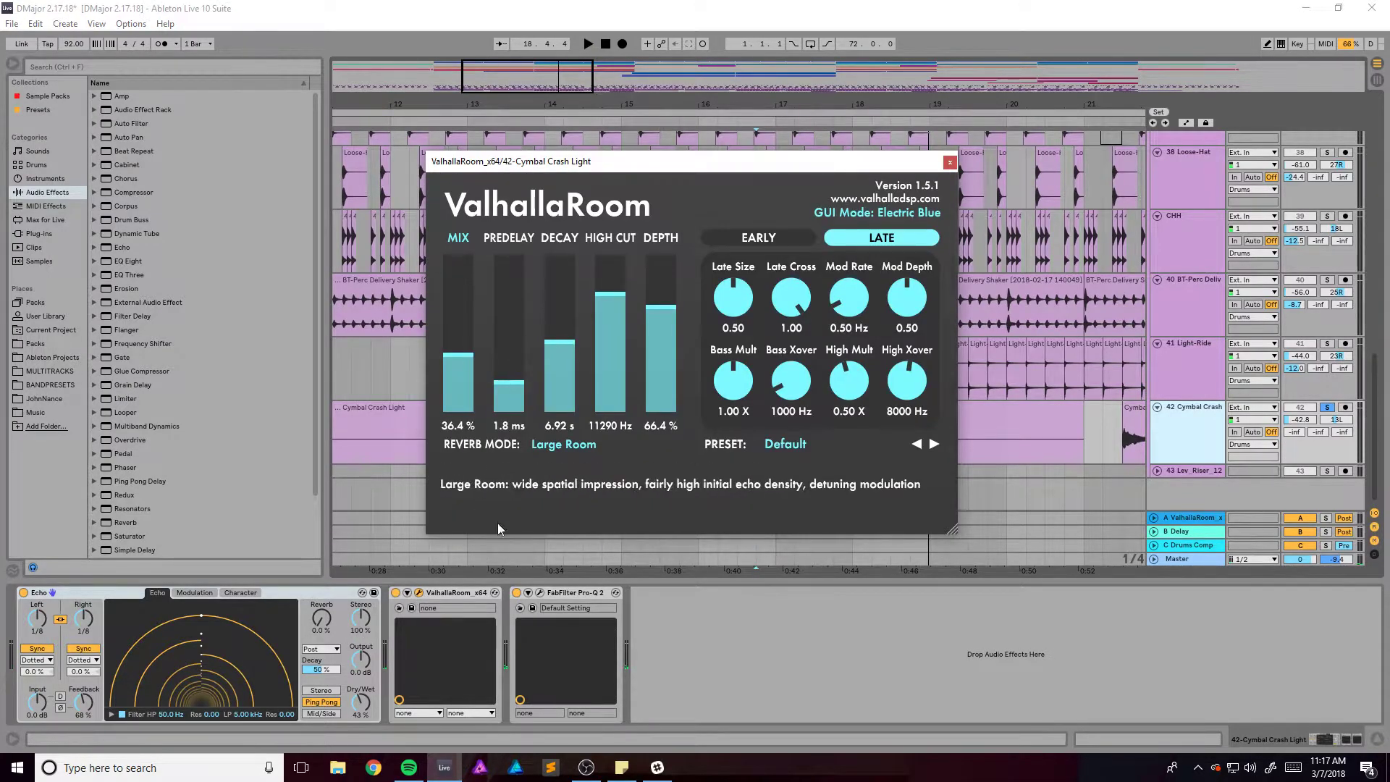
pyautogui.click(538, 593)
pyautogui.press('space')
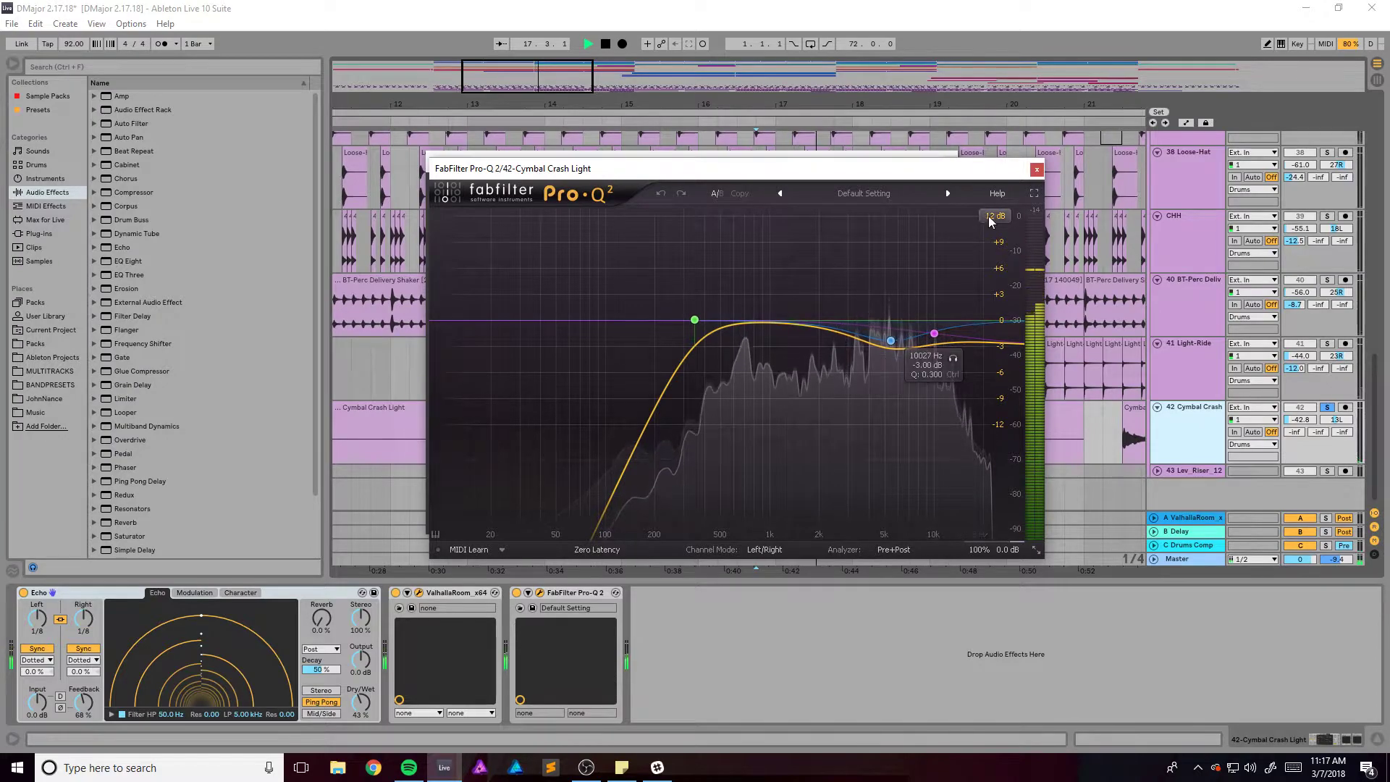
pyautogui.click(1036, 172)
pyautogui.click(1163, 470)
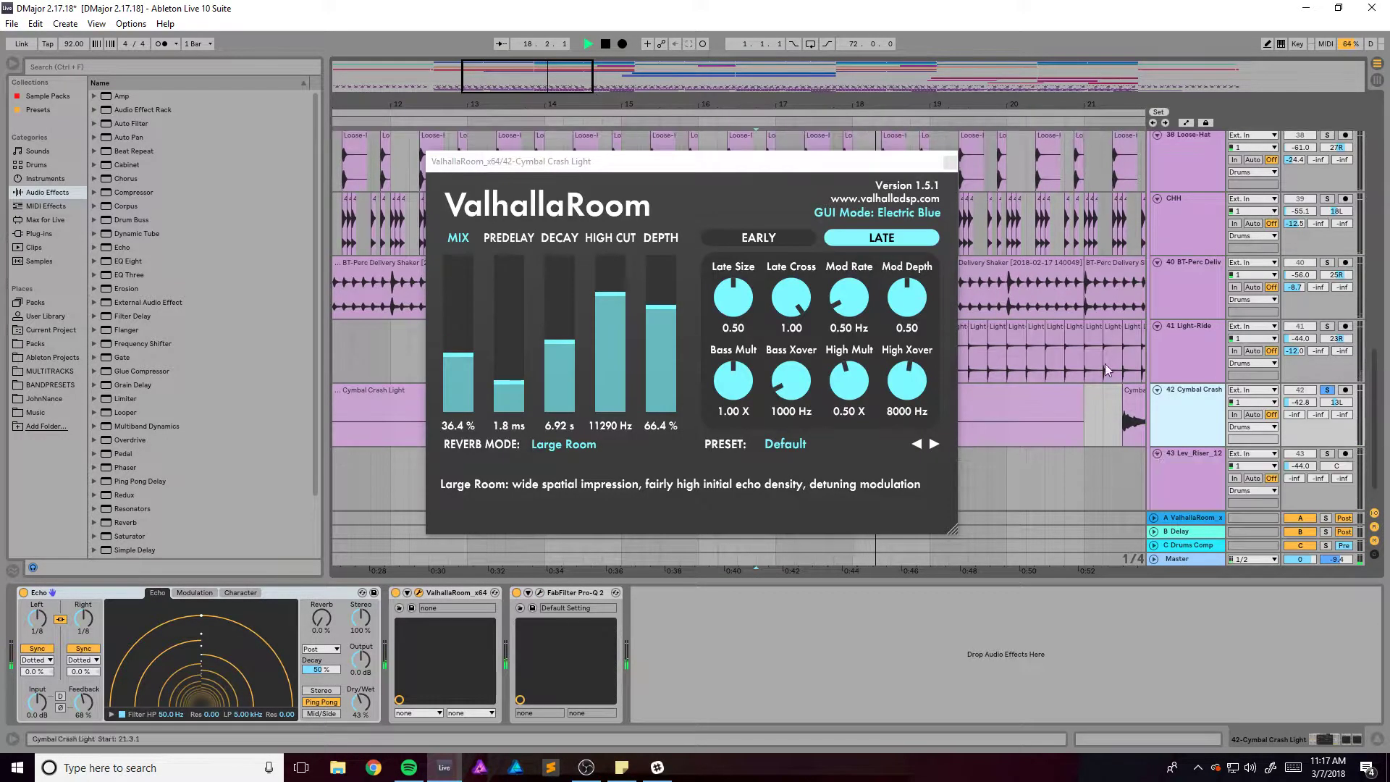
pyautogui.click(950, 162)
# Solo the riser track and view its Pro-Q 2 and ValhallaRoom windows during playback
pyautogui.press('-')
pyautogui.press('-')
pyautogui.press('-')
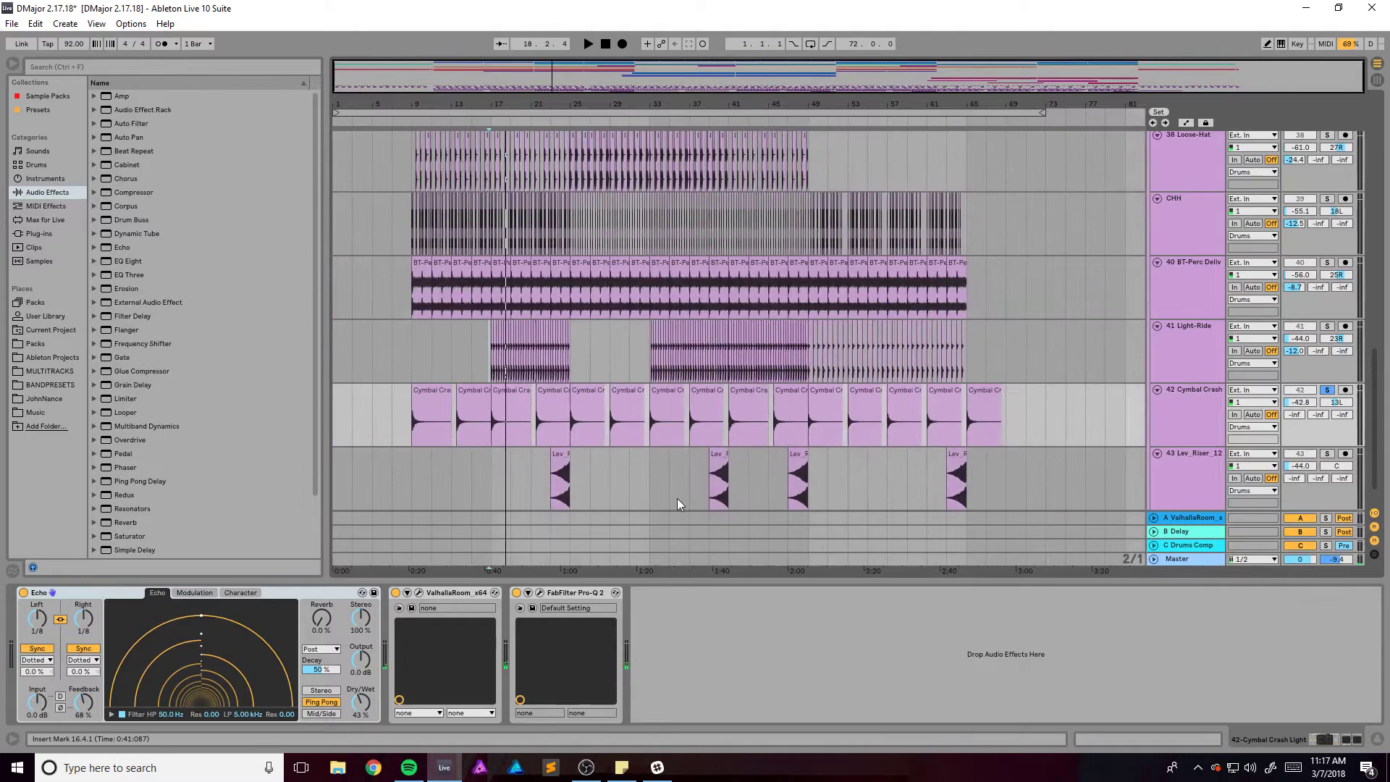
pyautogui.click(549, 472)
pyautogui.press('space')
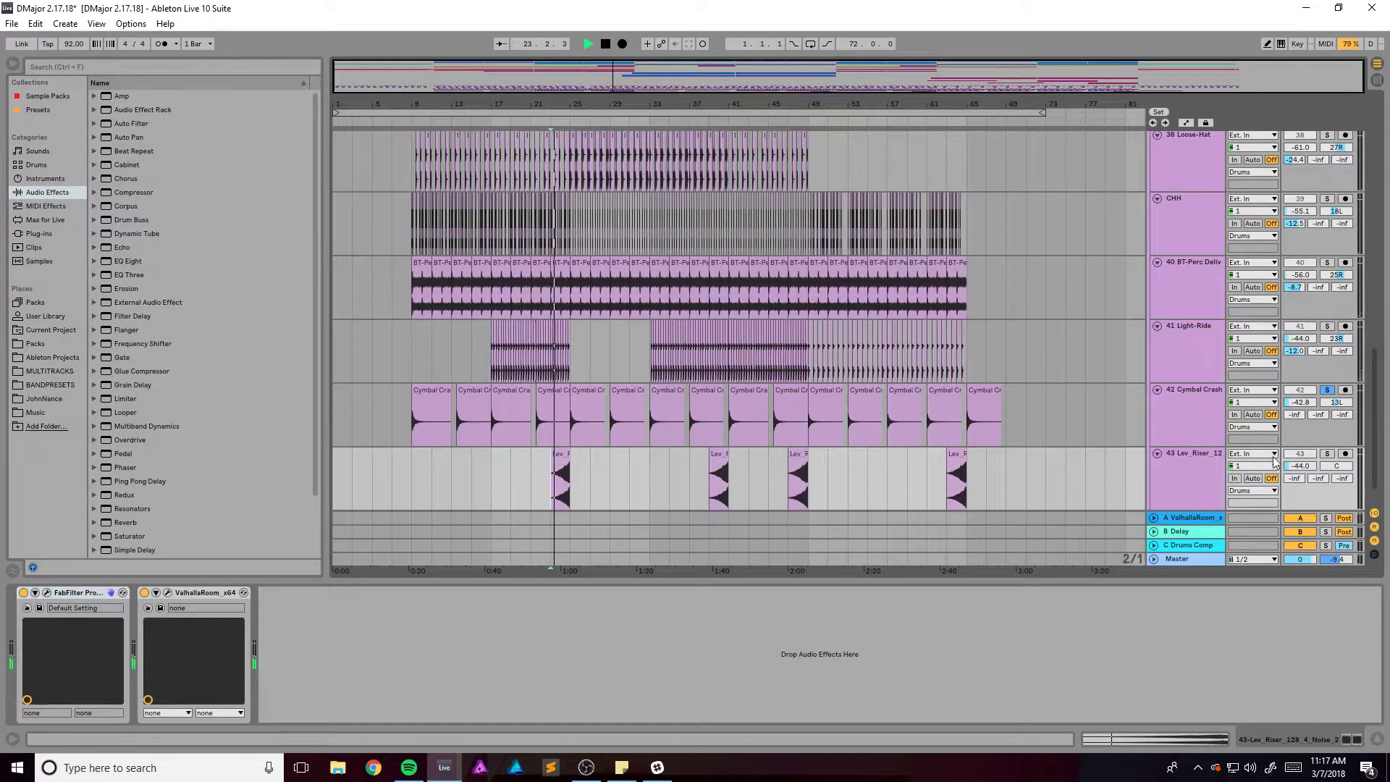
pyautogui.click(1214, 473)
pyautogui.click(1328, 454)
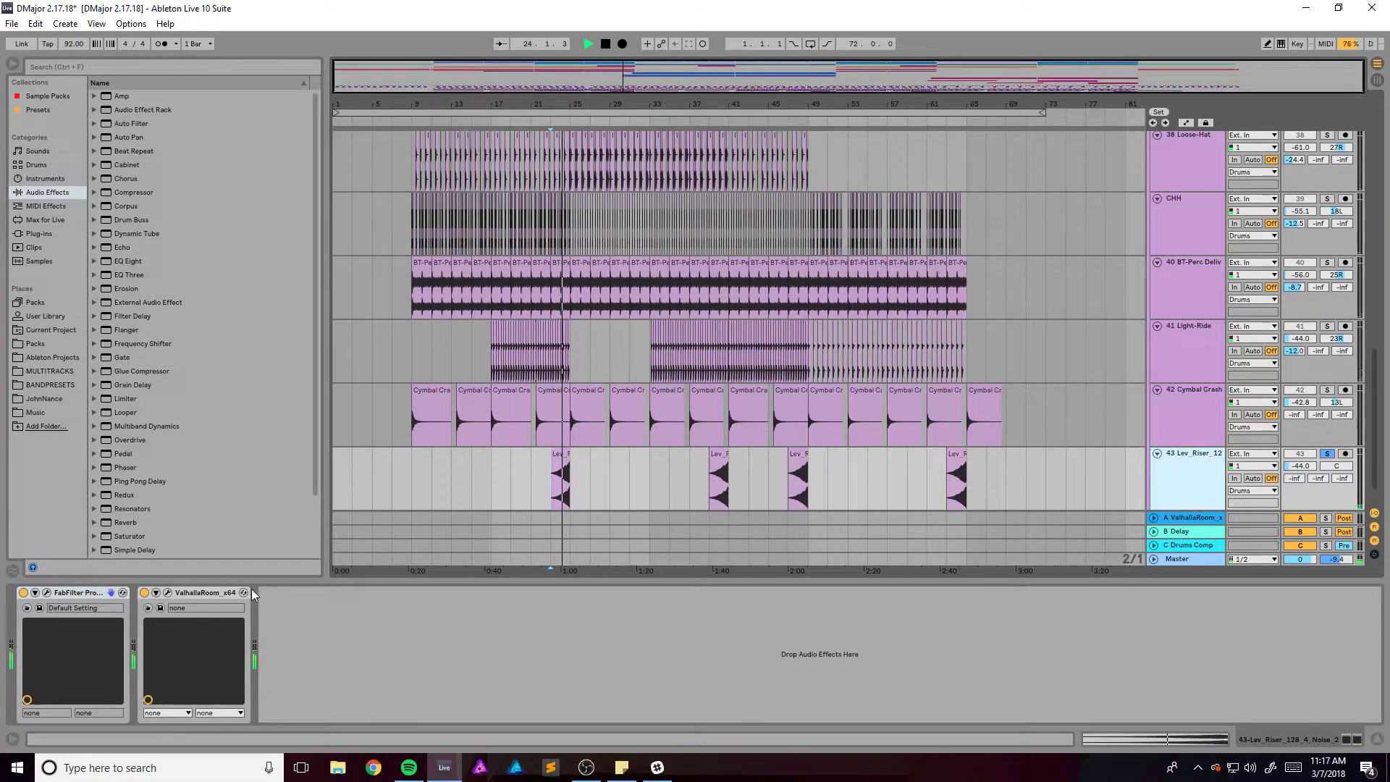
pyautogui.click(47, 593)
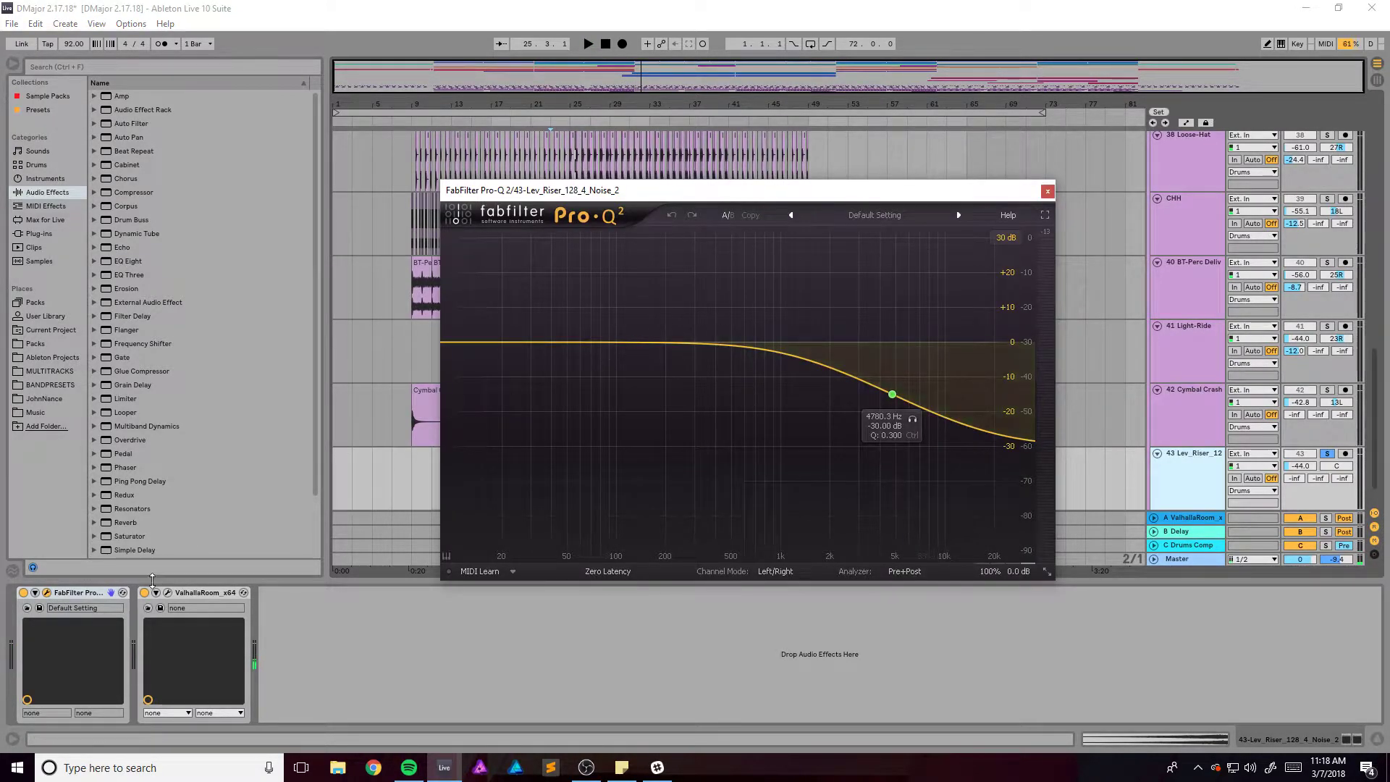
pyautogui.click(168, 593)
pyautogui.click(1047, 191)
pyautogui.click(1048, 190)
# Select and solo the 38 Loose-Hat track, viewing its Pro-Q 2 window during playback
pyautogui.scroll(8, 1140, 330)
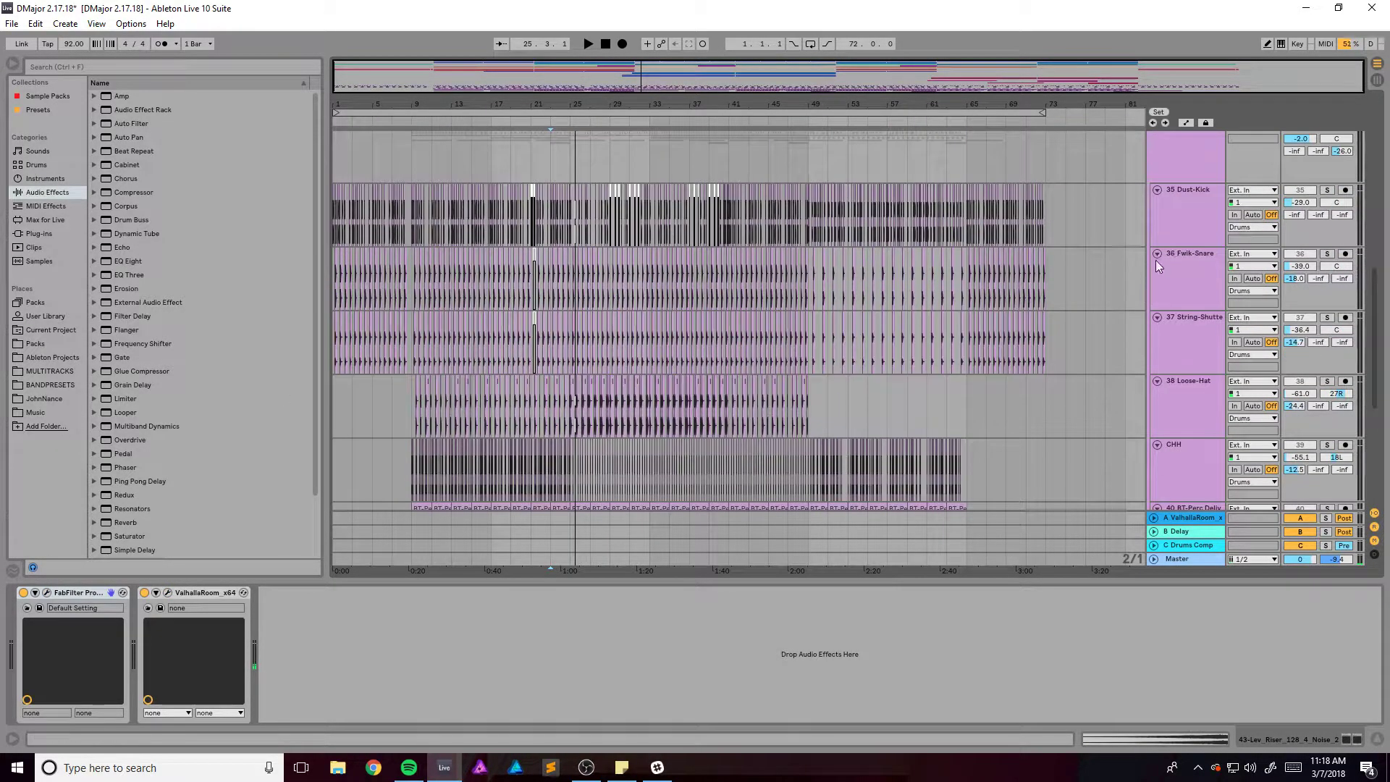
pyautogui.scroll(-4, 1087, 319)
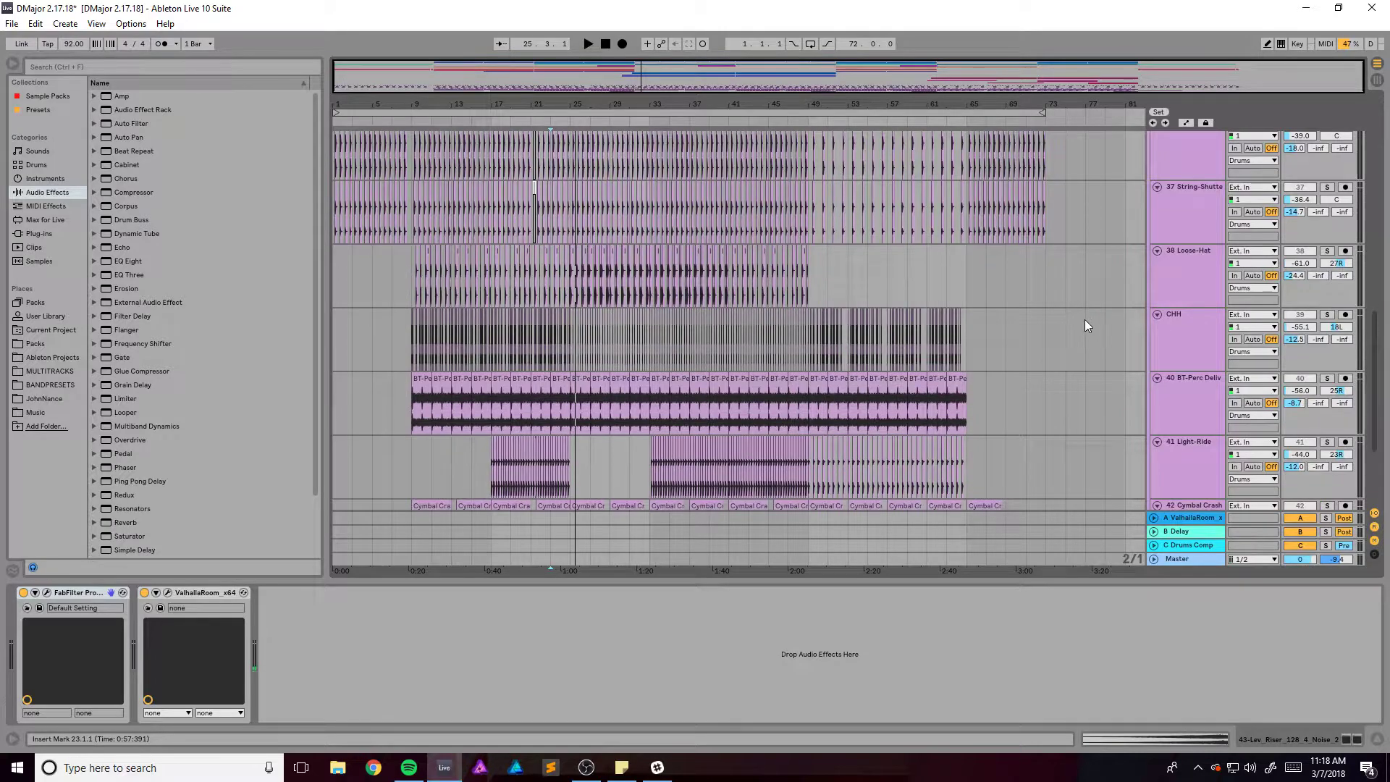
pyautogui.scroll(-4, 1085, 319)
pyautogui.scroll(6, 1084, 319)
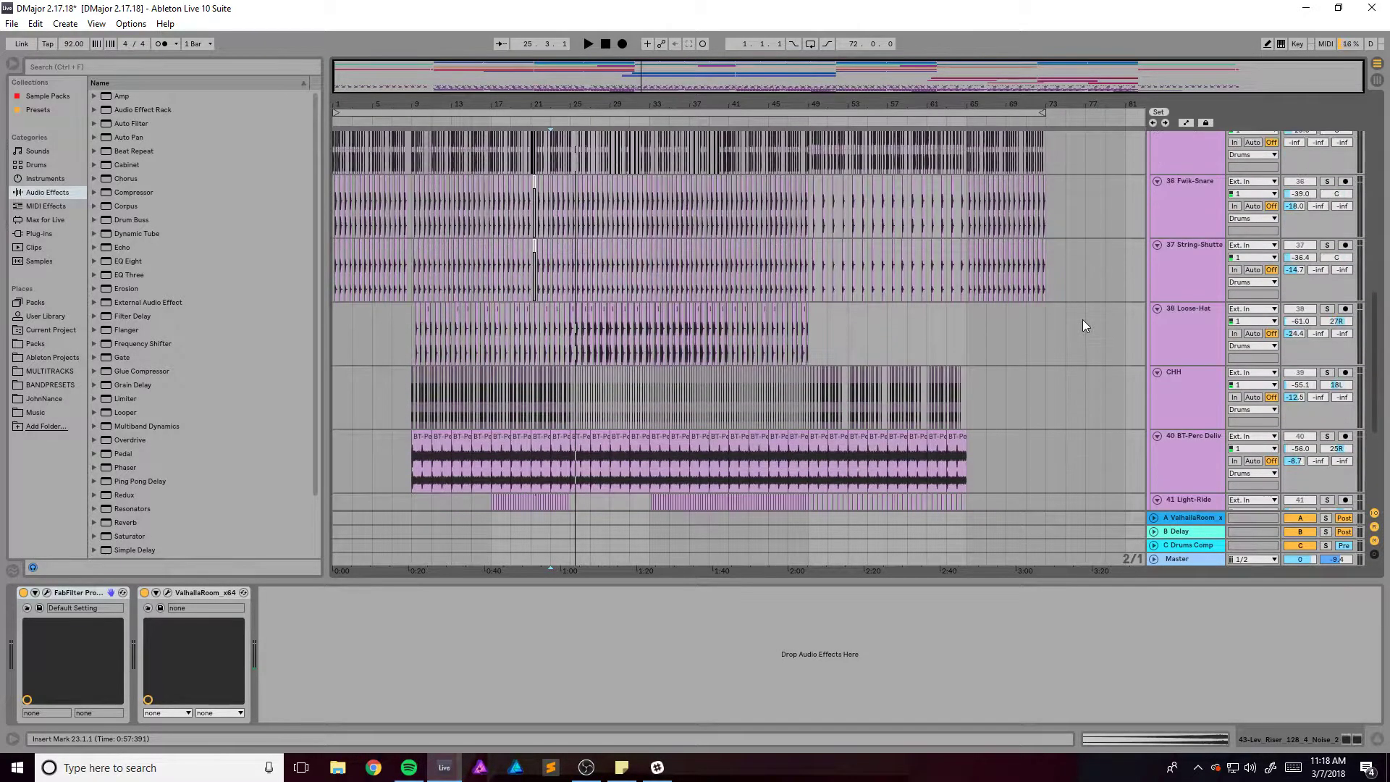
pyautogui.scroll(2, 1084, 320)
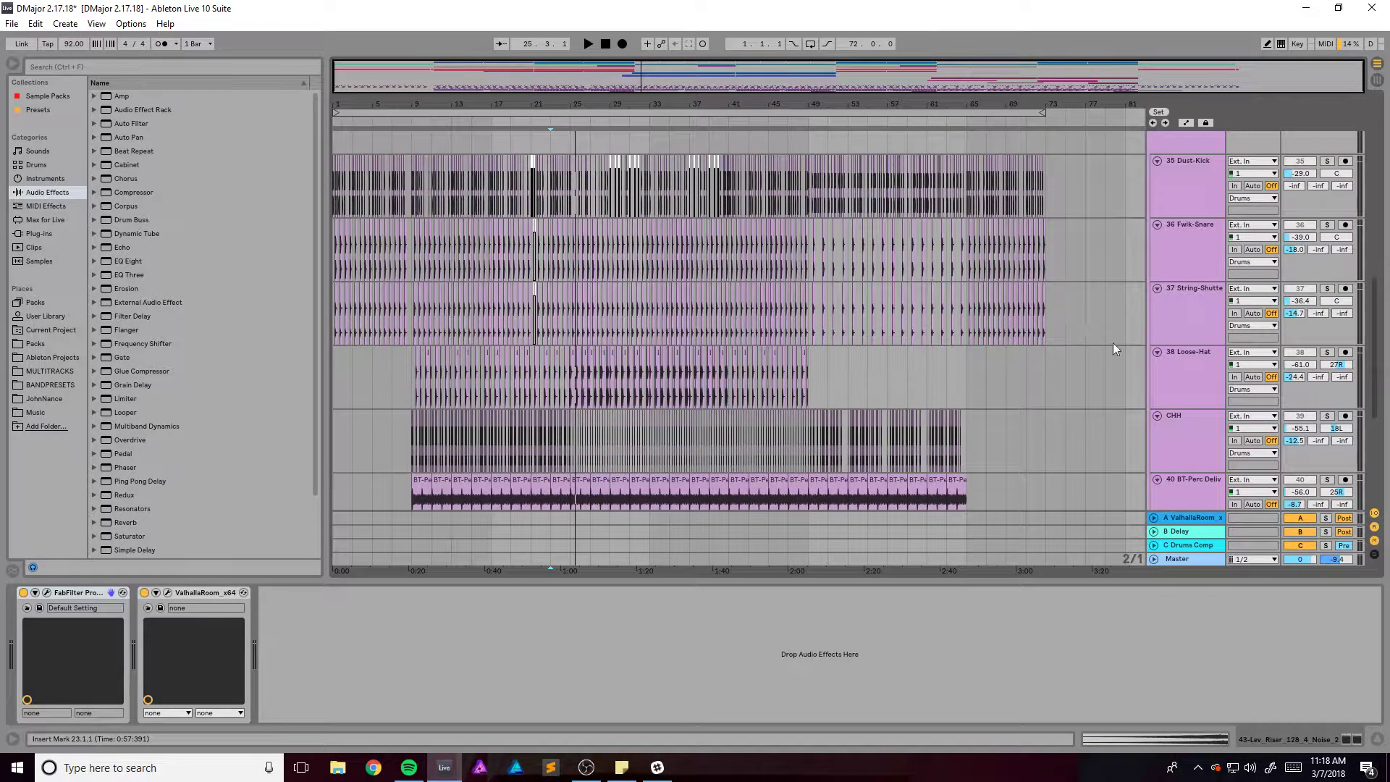
pyautogui.click(1206, 354)
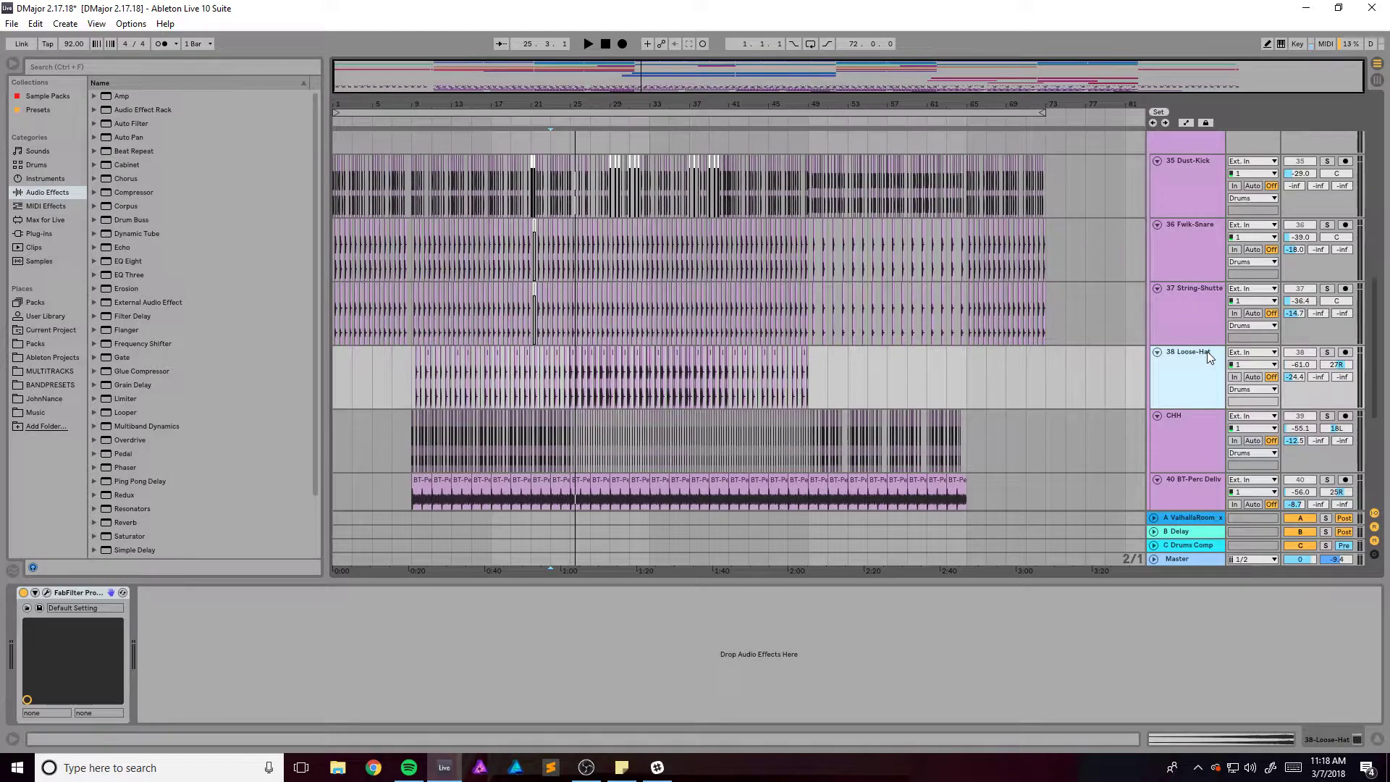
pyautogui.click(48, 594)
pyautogui.press('space')
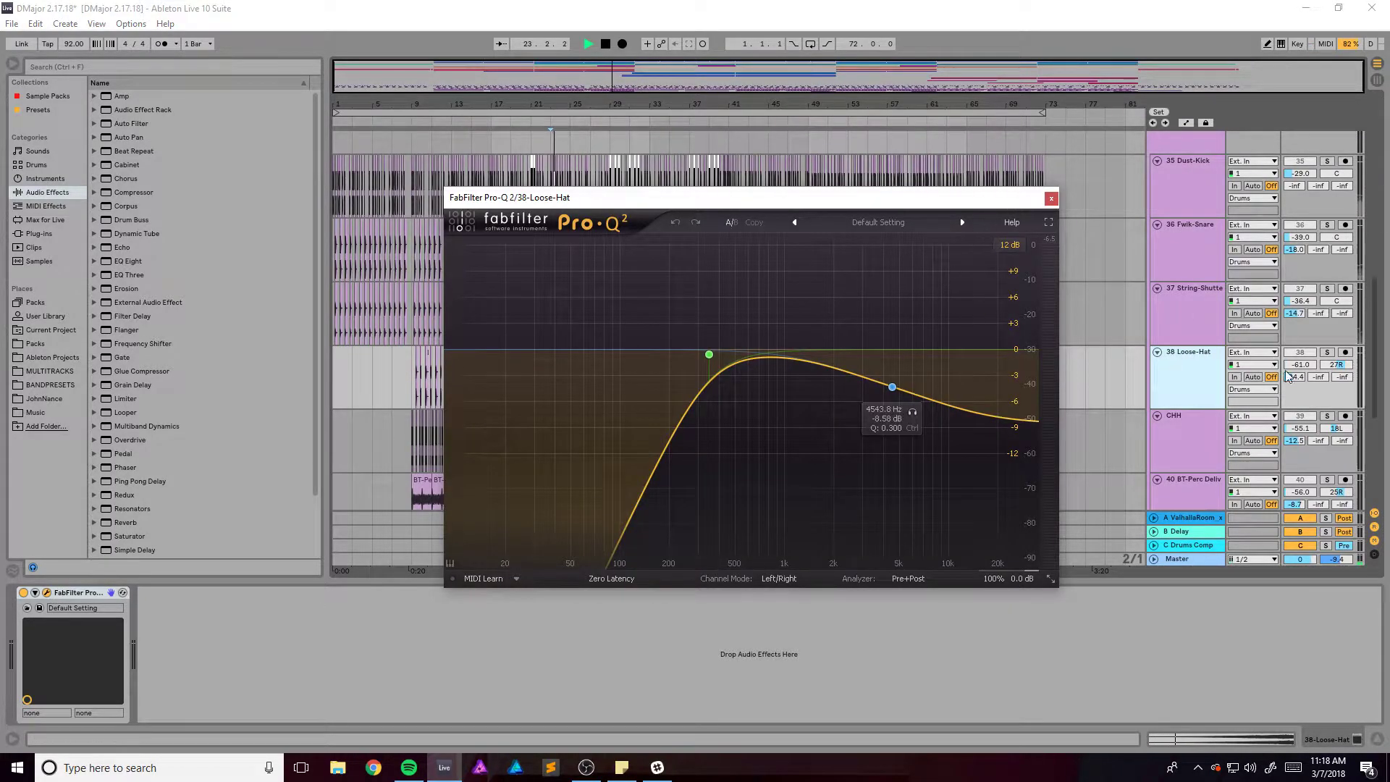
pyautogui.click(1328, 353)
pyautogui.click(1051, 198)
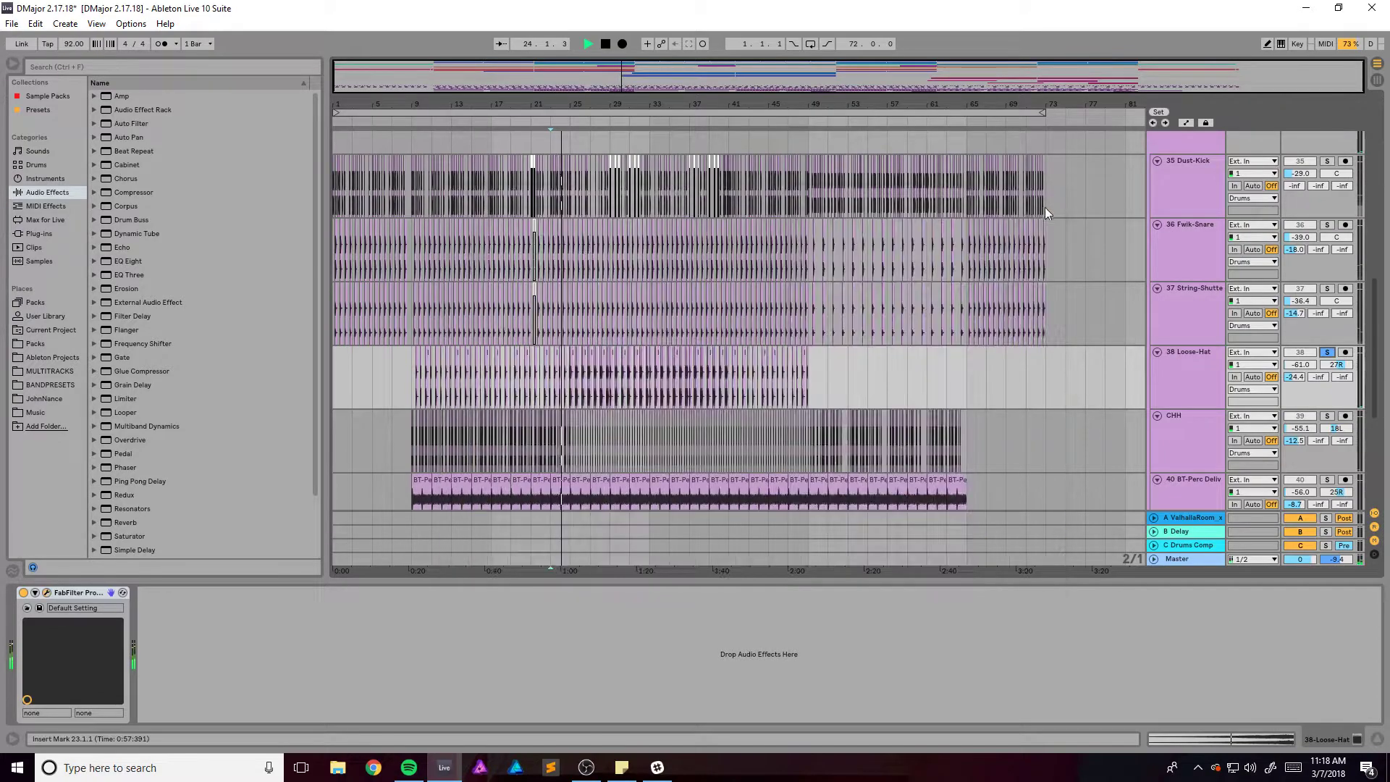
# Stop playback, unsolo Loose-Hat, zoom to bars 1–22 and select the 2 Group track
pyautogui.moveTo(600, 77); pyautogui.dragTo(556, 110)
pyautogui.press('space')
pyautogui.click(1327, 352)
pyautogui.scroll(15, 781, 358)
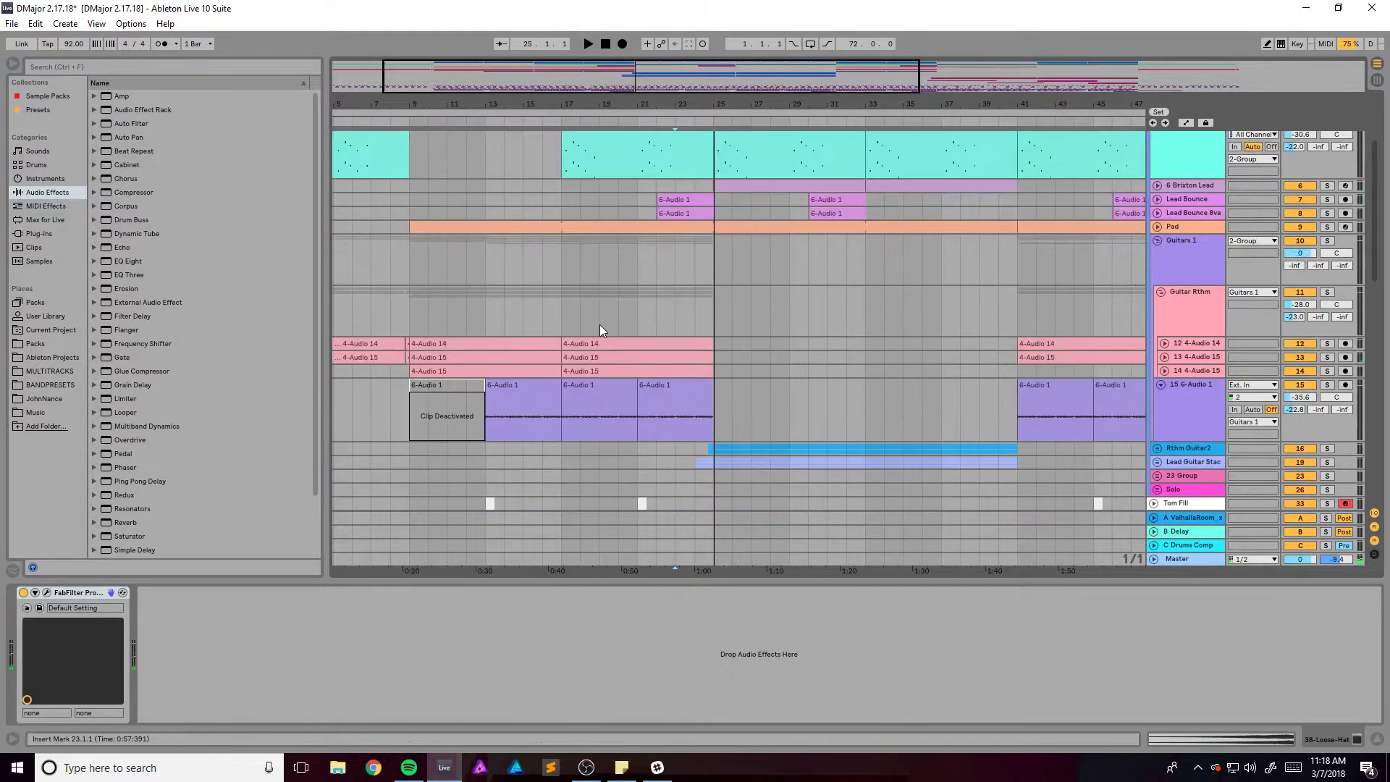
pyautogui.moveTo(688, 64); pyautogui.dragTo(497, 111)
pyautogui.click(644, 170)
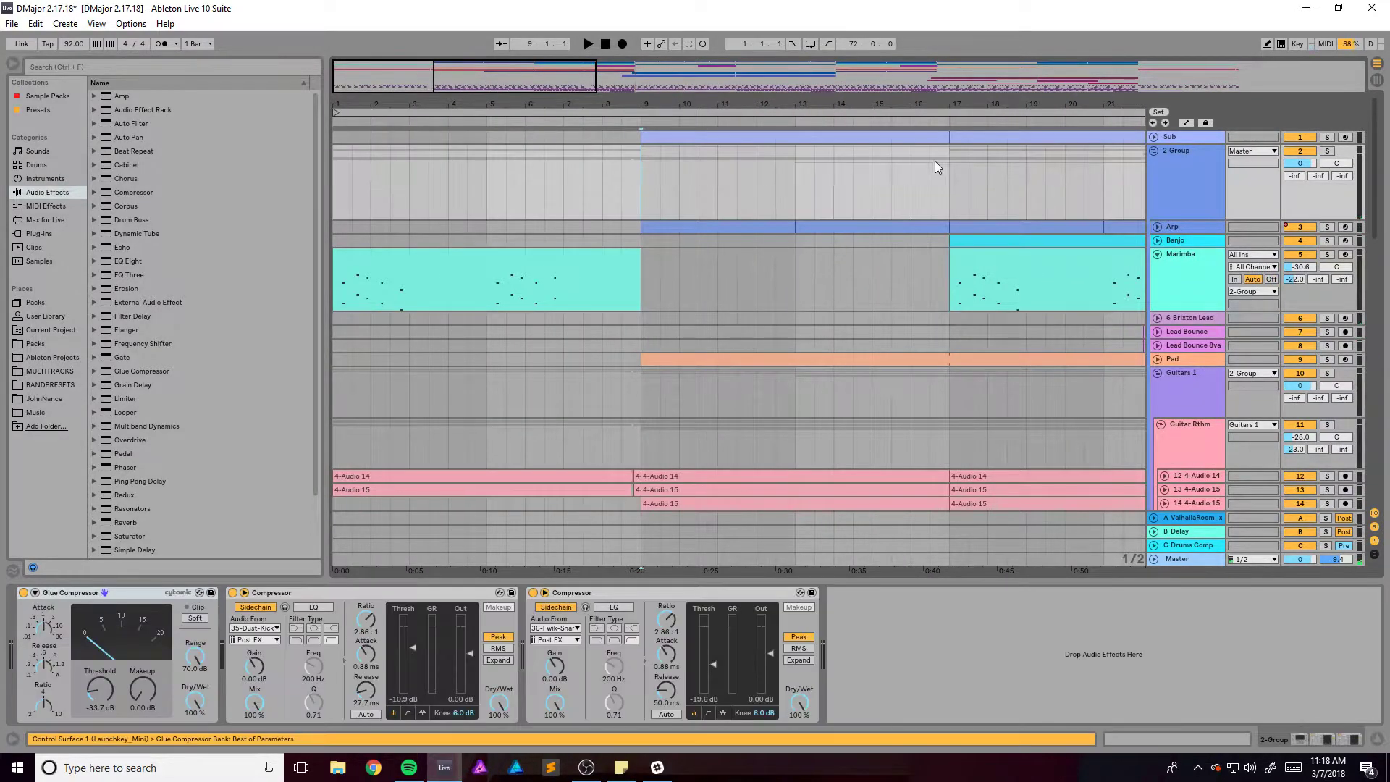
# Solo and unfold the Sub track, play from bar 9, and select it to show its Operator chain
pyautogui.click(1328, 137)
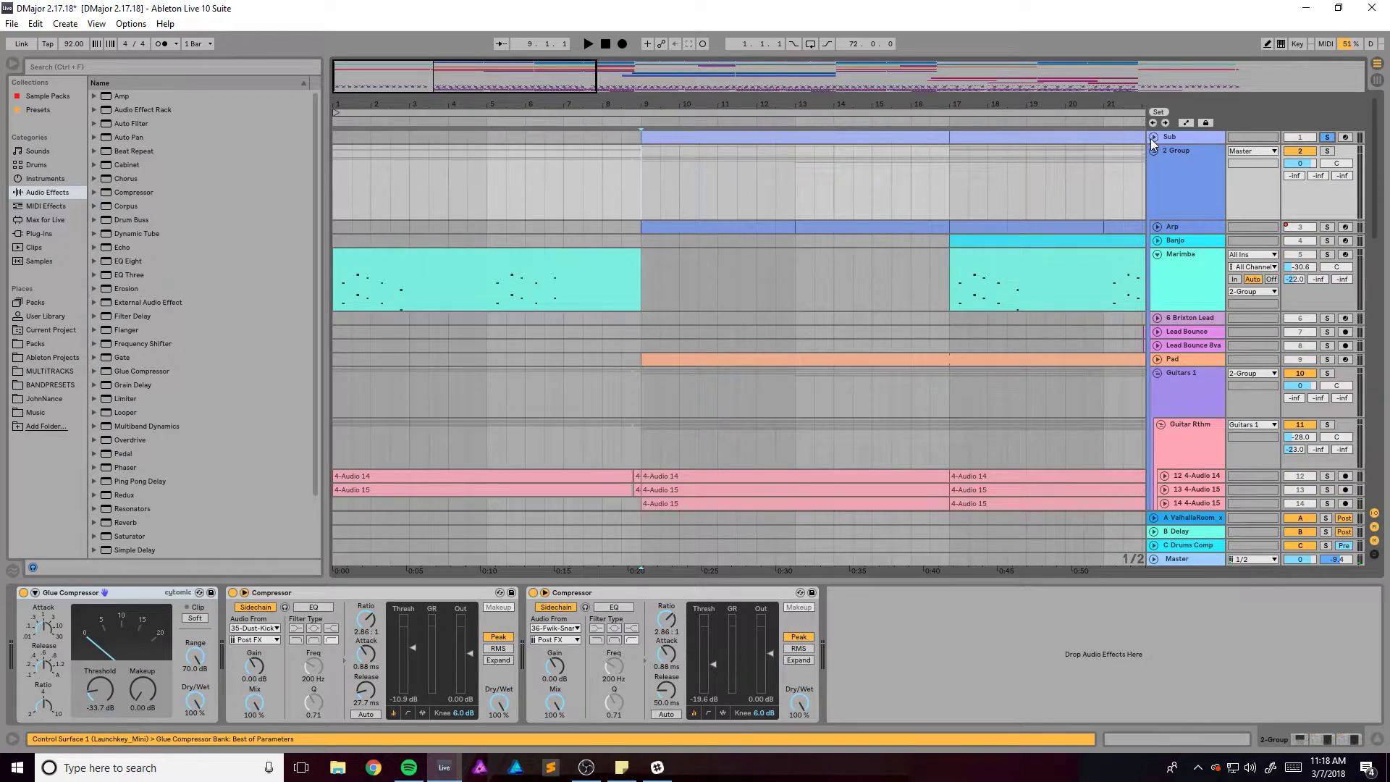
pyautogui.click(1153, 138)
pyautogui.press('space')
pyautogui.click(1195, 148)
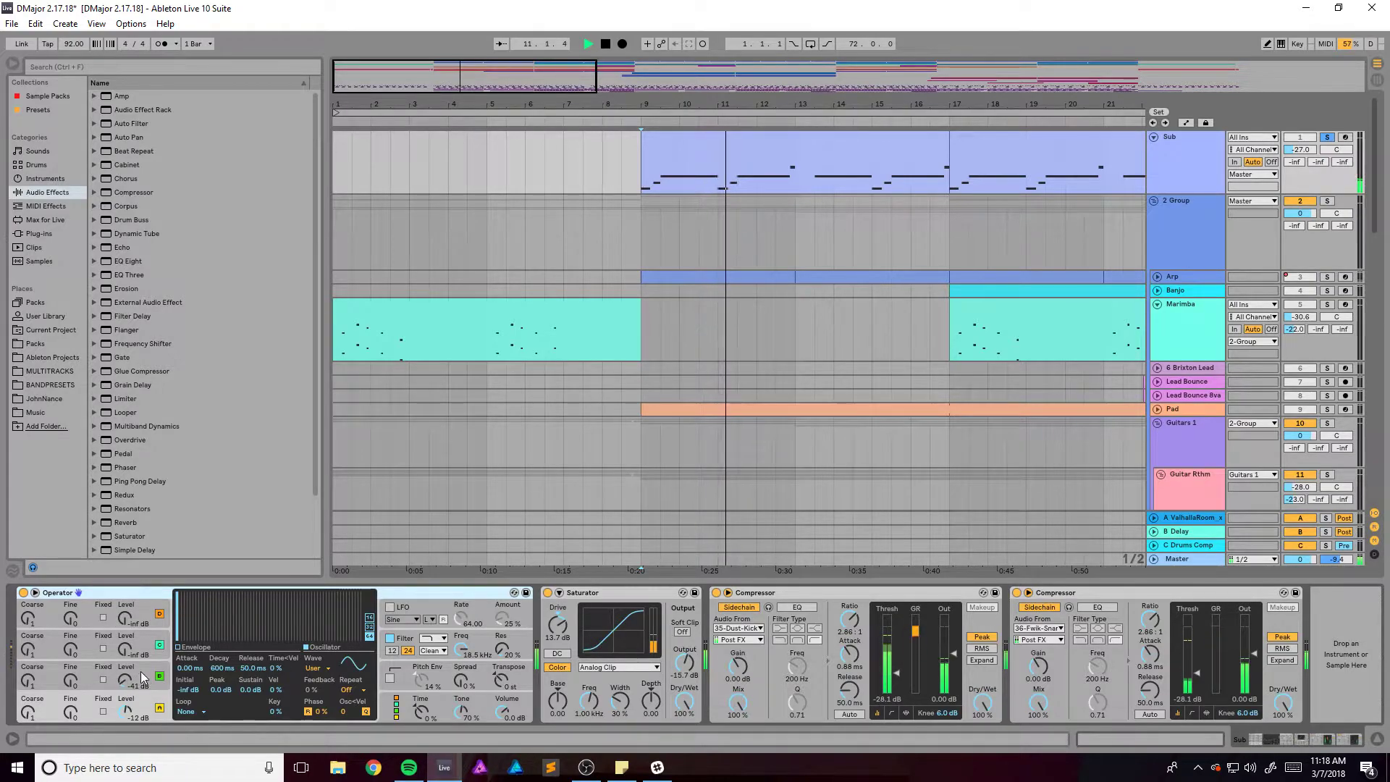
pyautogui.press('space')
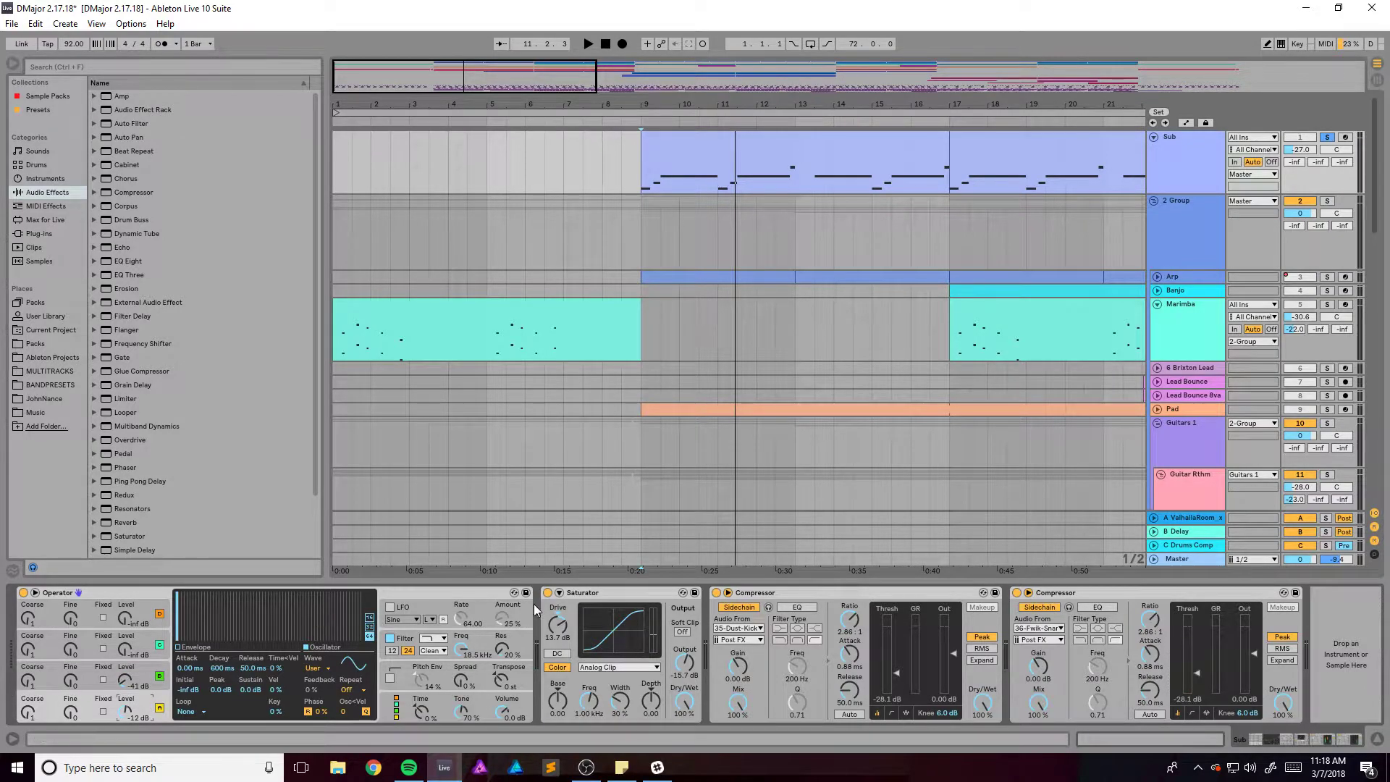
# Check Operator's oscillators B and A, then play bar 9 with the Saturator off and back on
pyautogui.click(145, 670)
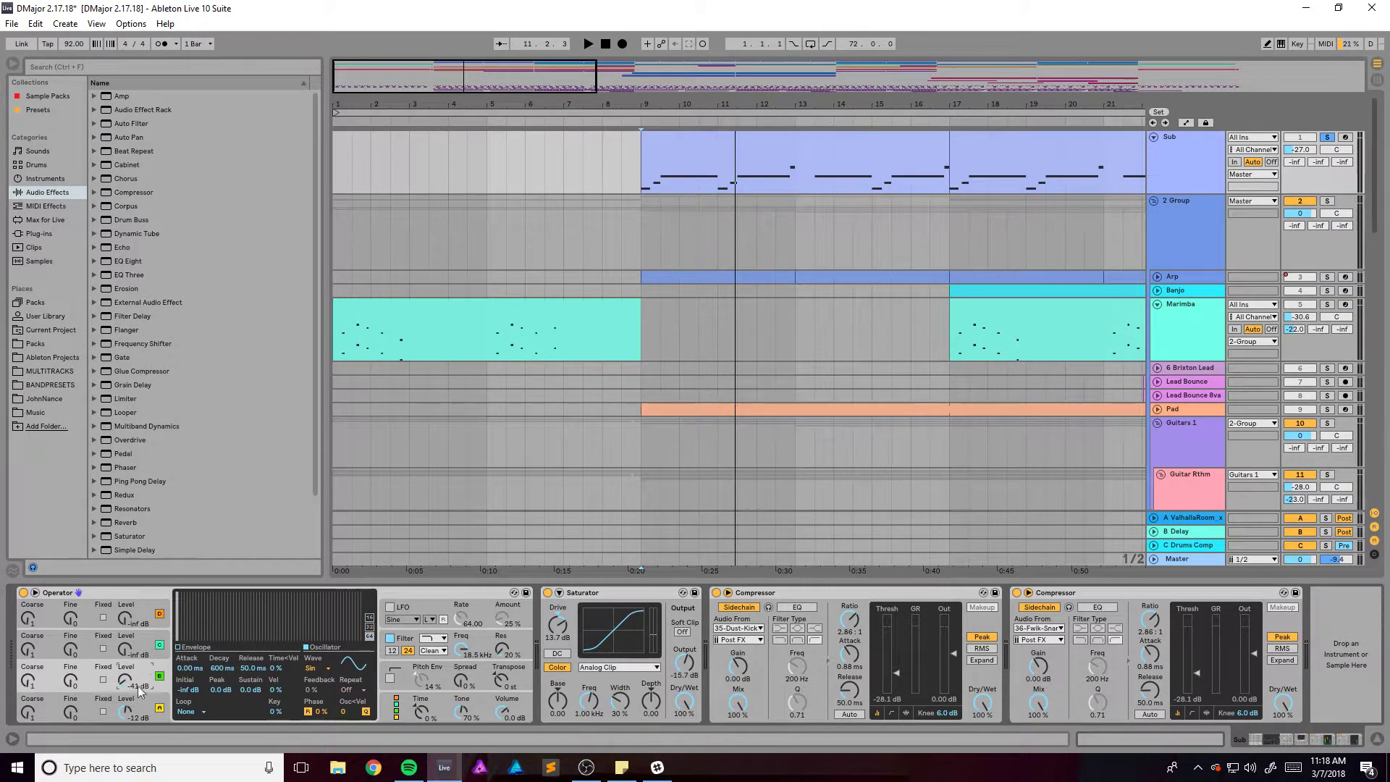
pyautogui.click(142, 701)
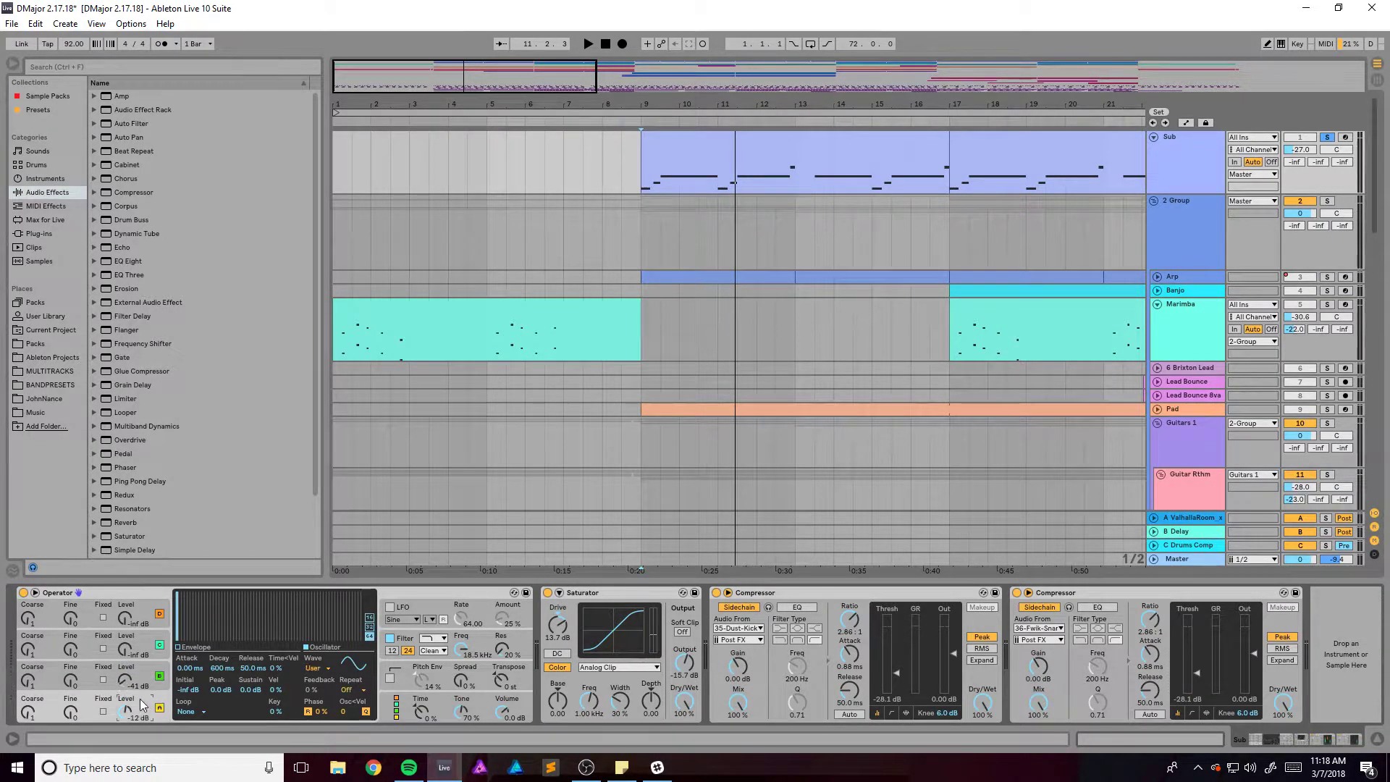
pyautogui.click(622, 595)
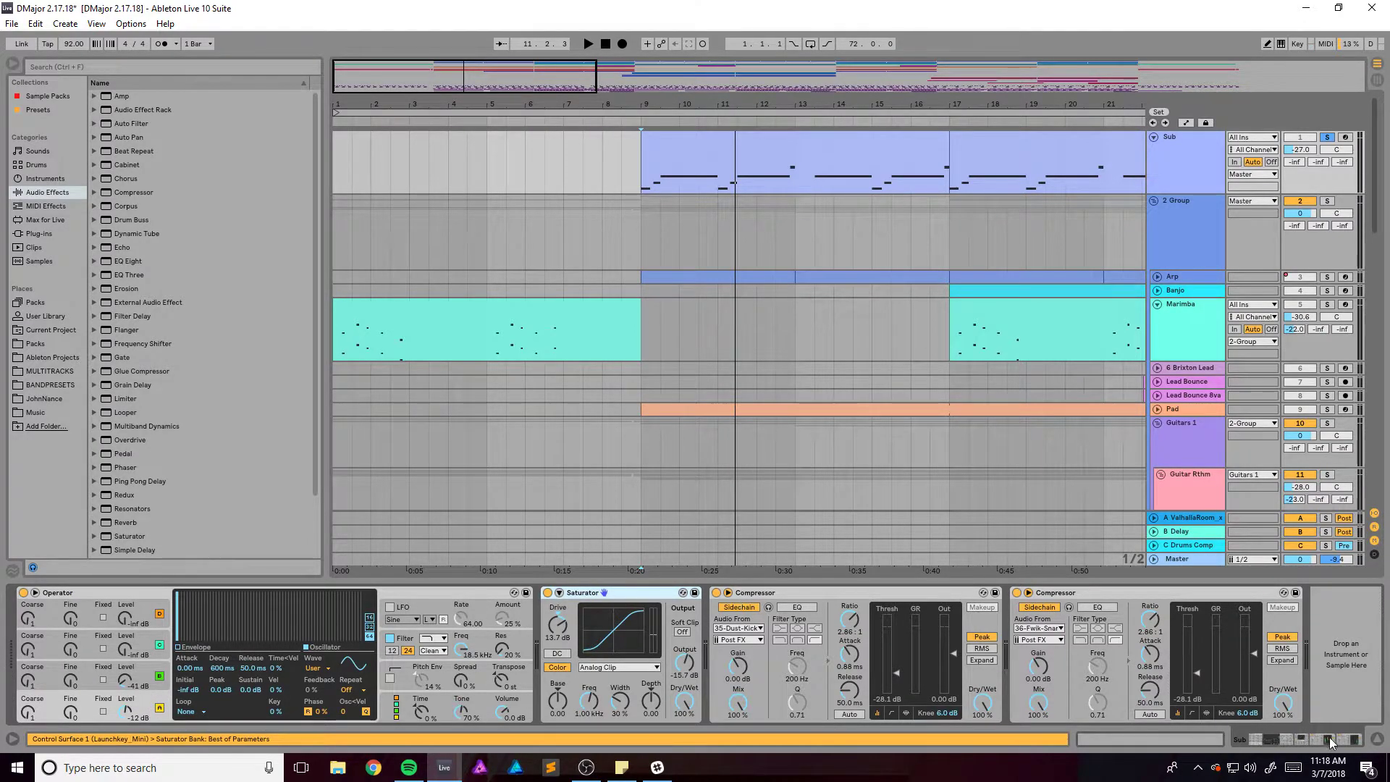
pyautogui.click(548, 594)
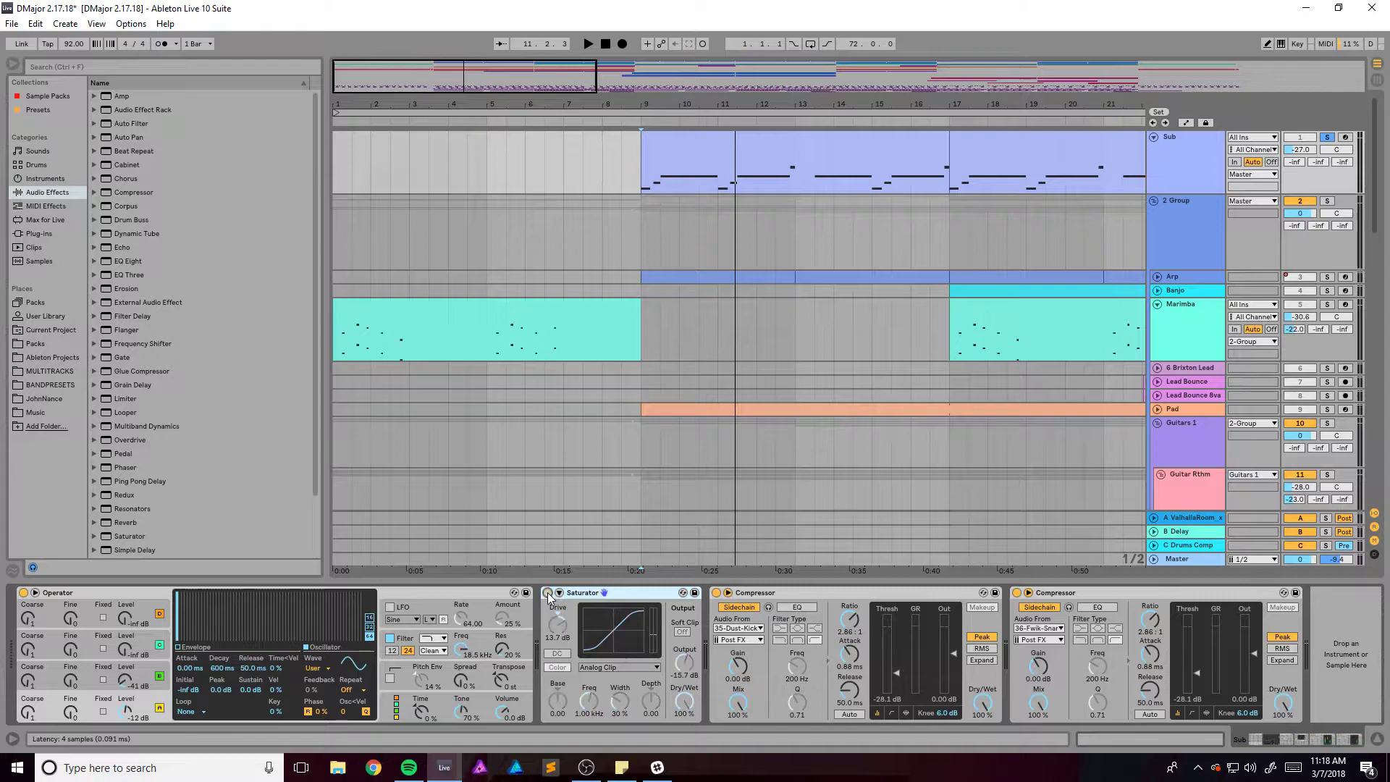
pyautogui.press('space')
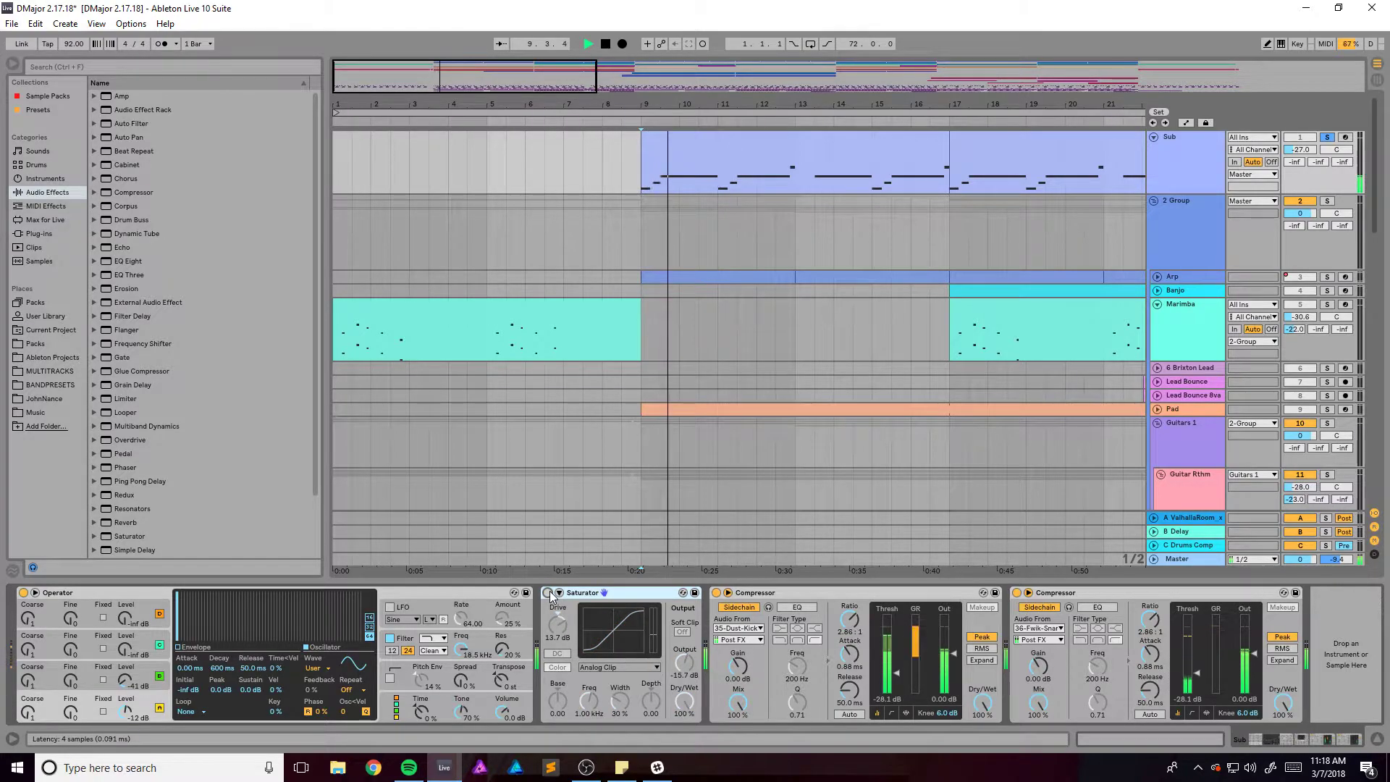
pyautogui.press('space')
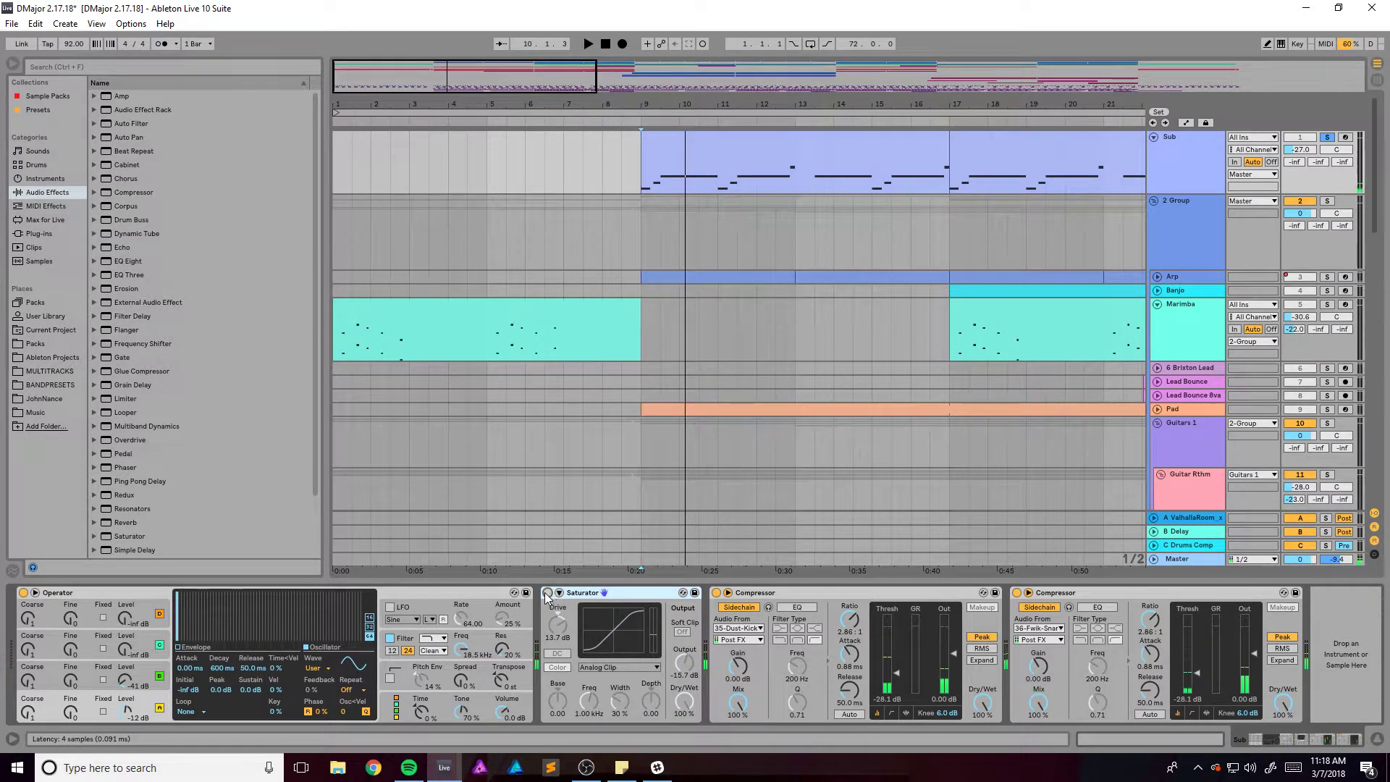
pyautogui.click(548, 594)
pyautogui.press('space')
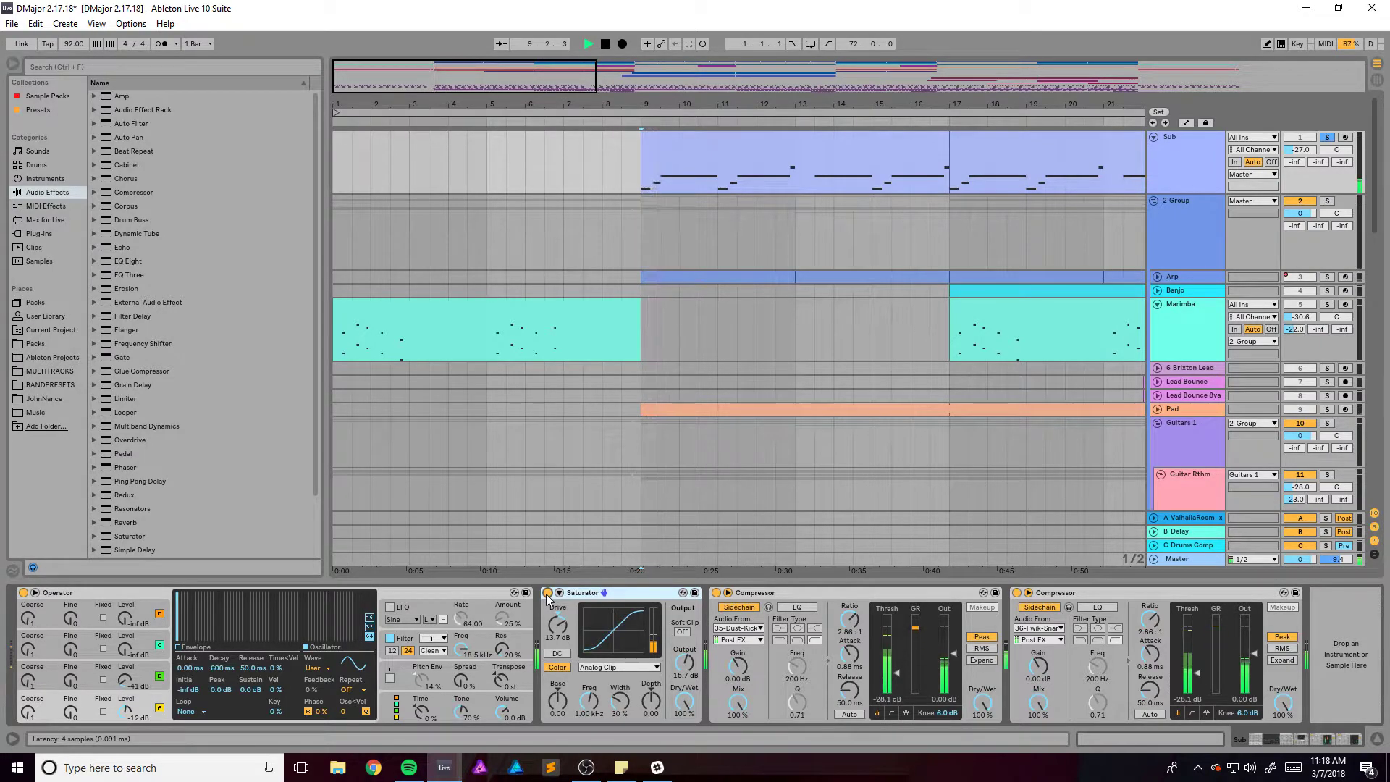
pyautogui.press('space')
# Select the Sub track's two sidechained Compressors and adjust the arrangement view
pyautogui.click(797, 595)
pyautogui.click(1137, 594)
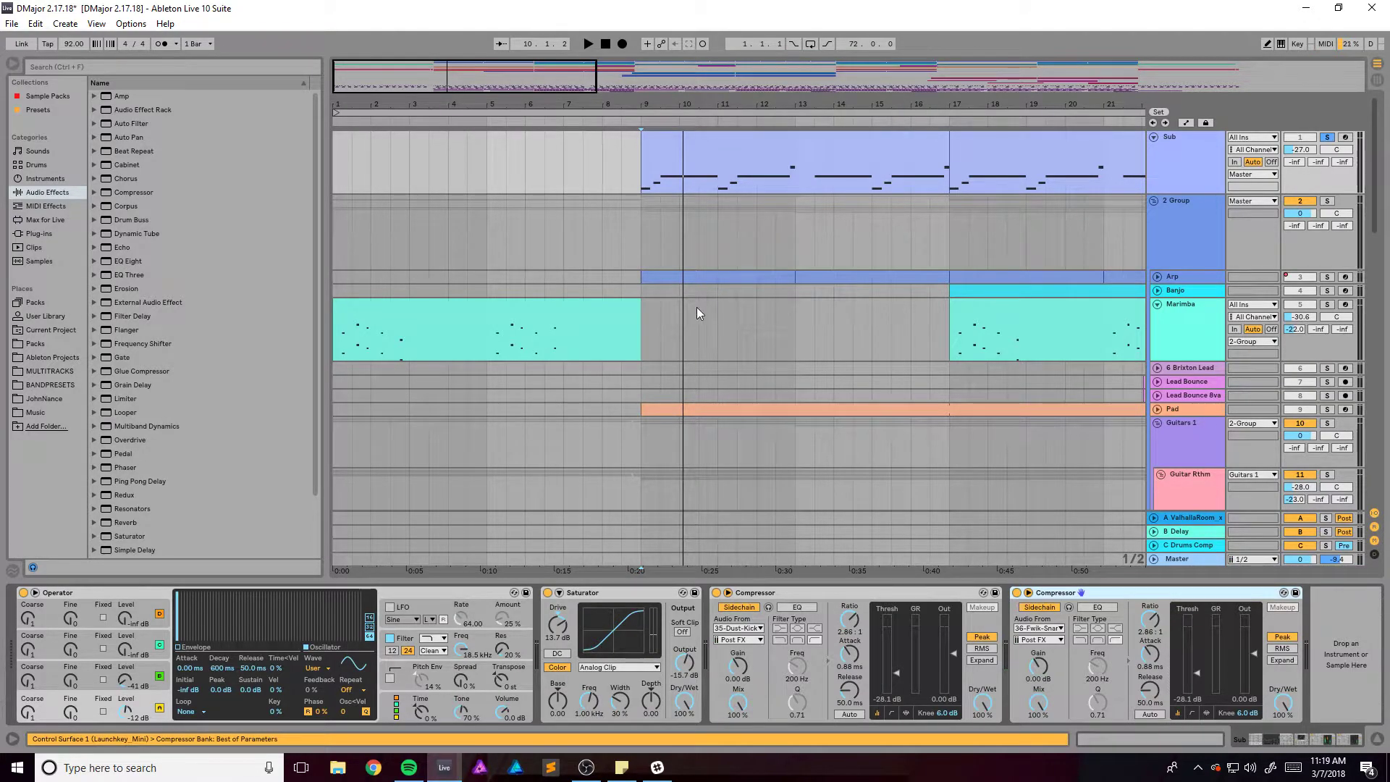
pyautogui.moveTo(640, 104); pyautogui.dragTo(612, 137)
pyautogui.scroll(-6, 626, 304)
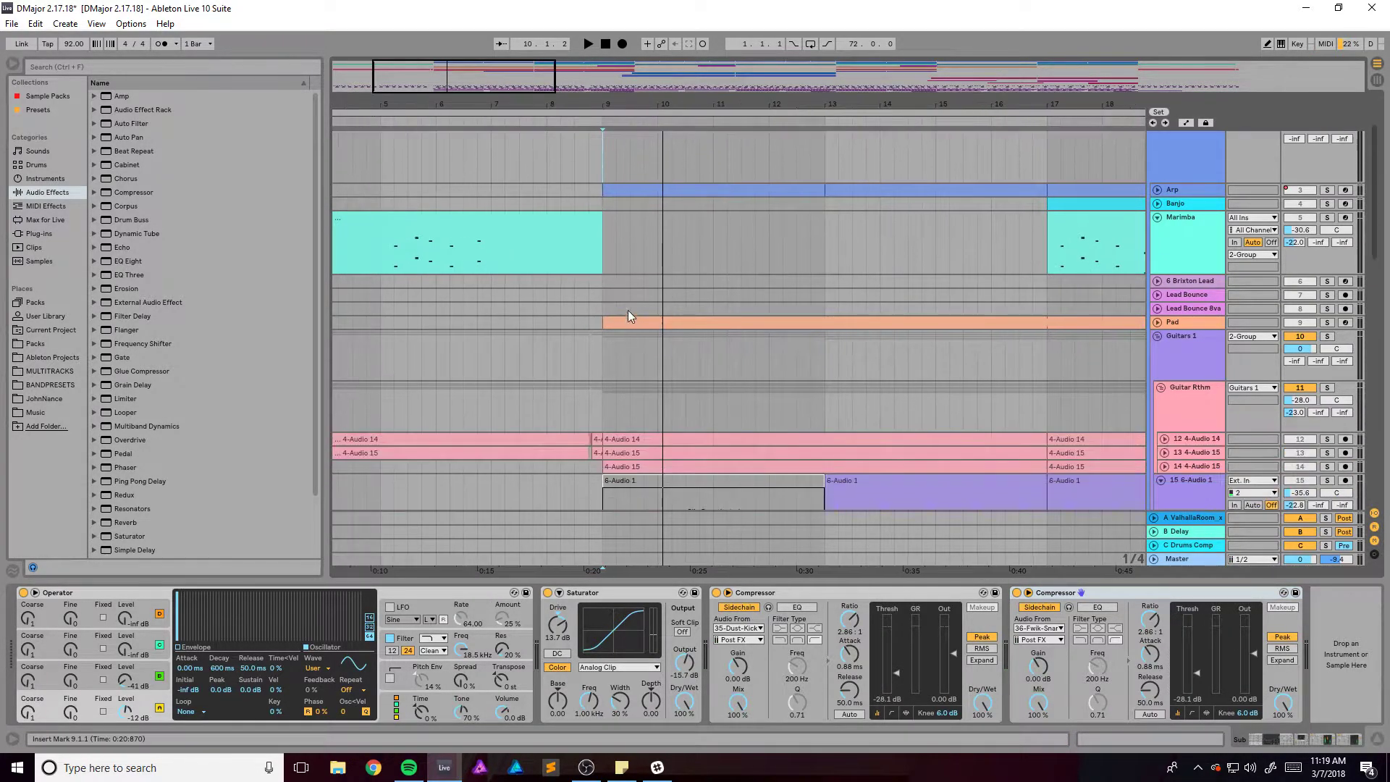
pyautogui.scroll(4, 626, 302)
pyautogui.scroll(1, 627, 305)
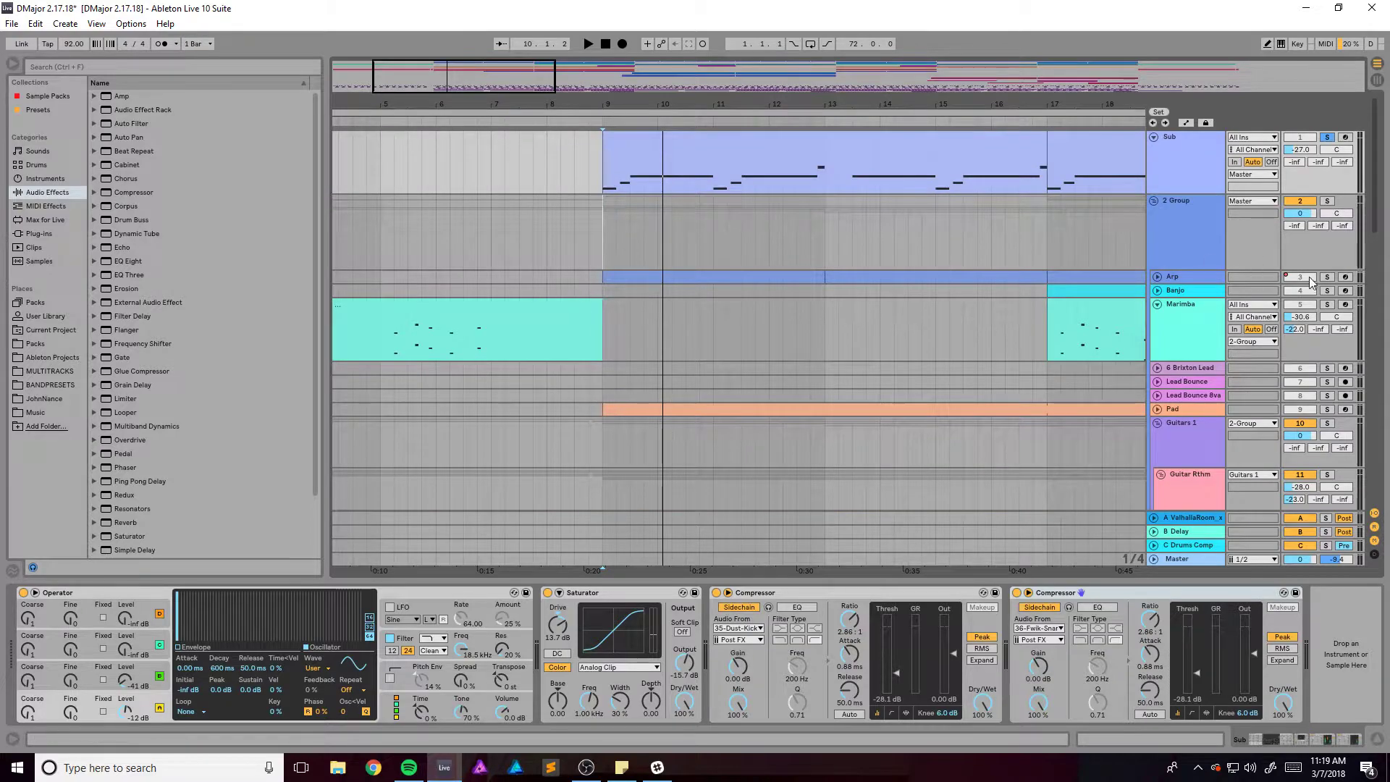
# Unfold and select the Arp track during playback from bar 9, then stop
pyautogui.press('space')
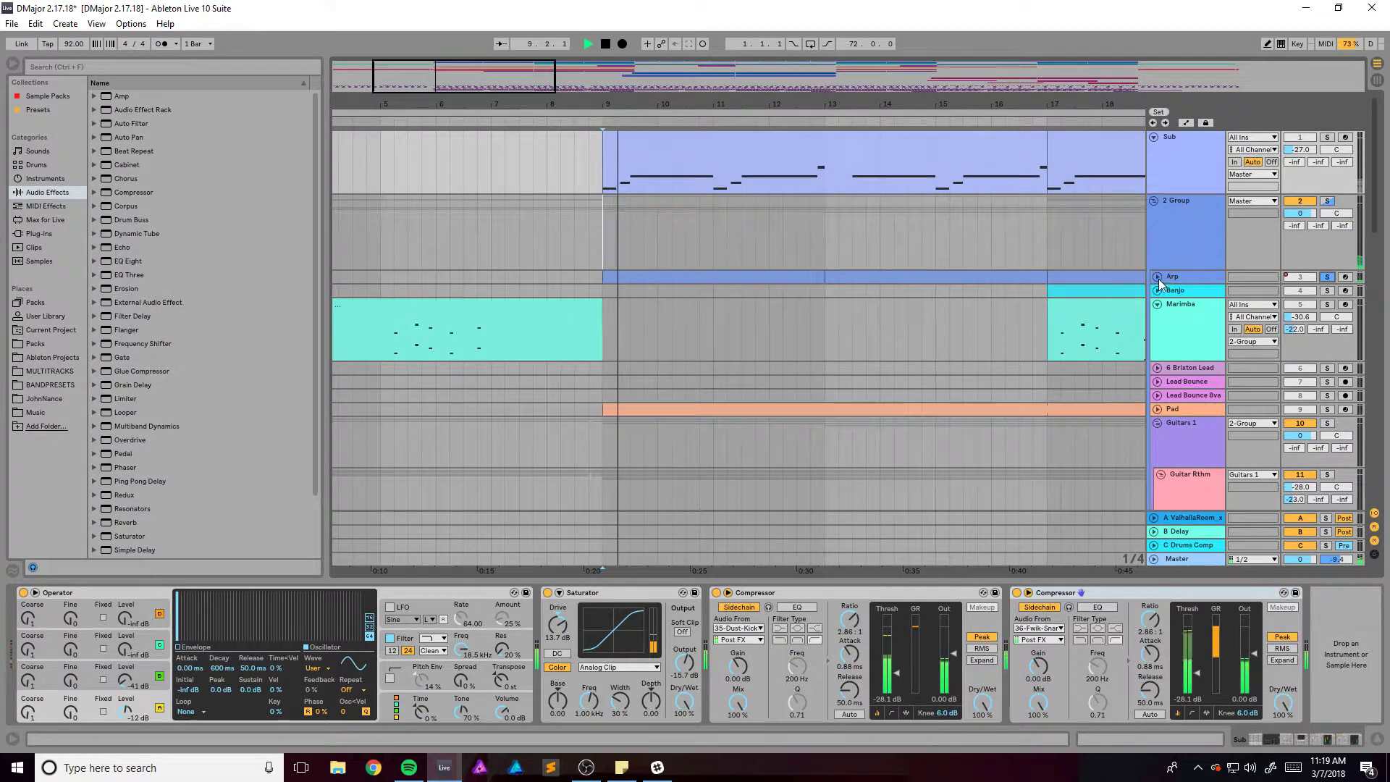
pyautogui.click(1158, 276)
pyautogui.click(1188, 288)
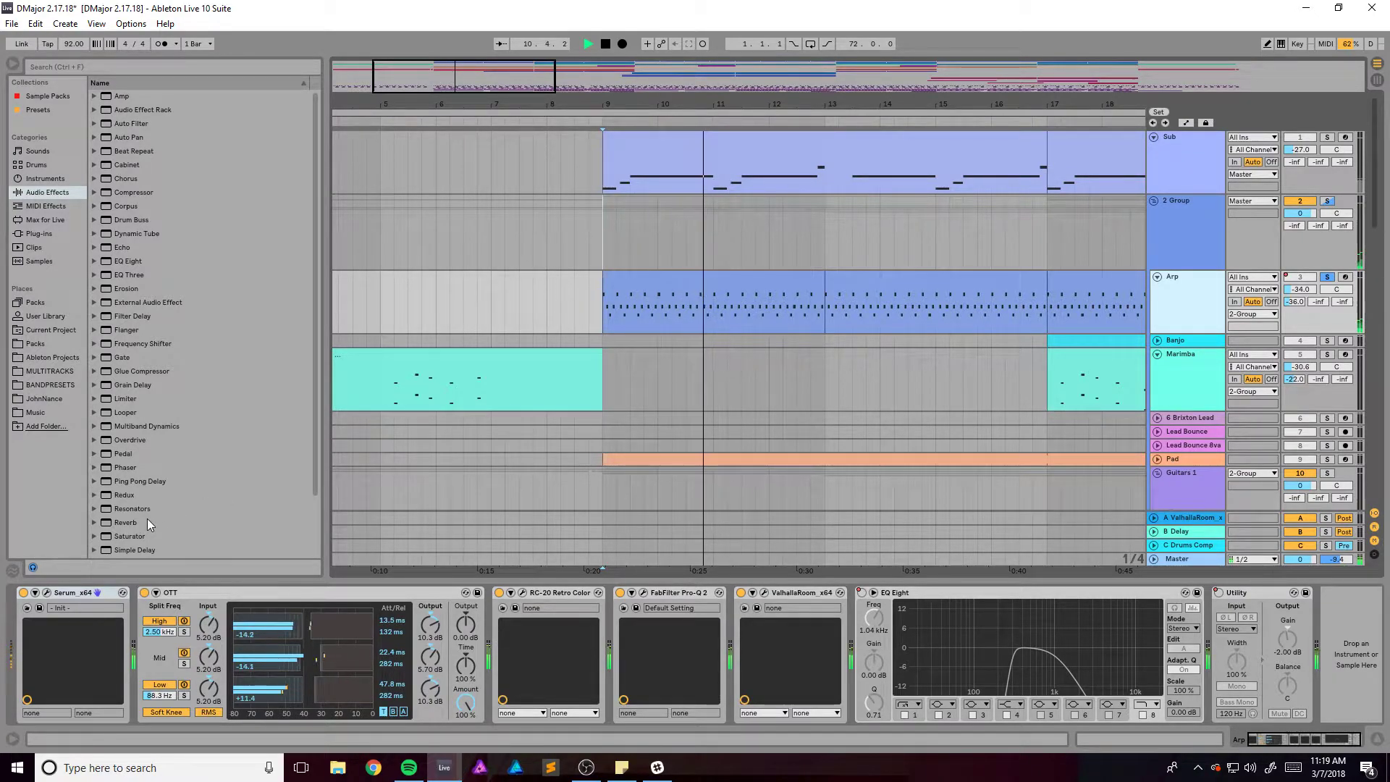
pyautogui.press('space')
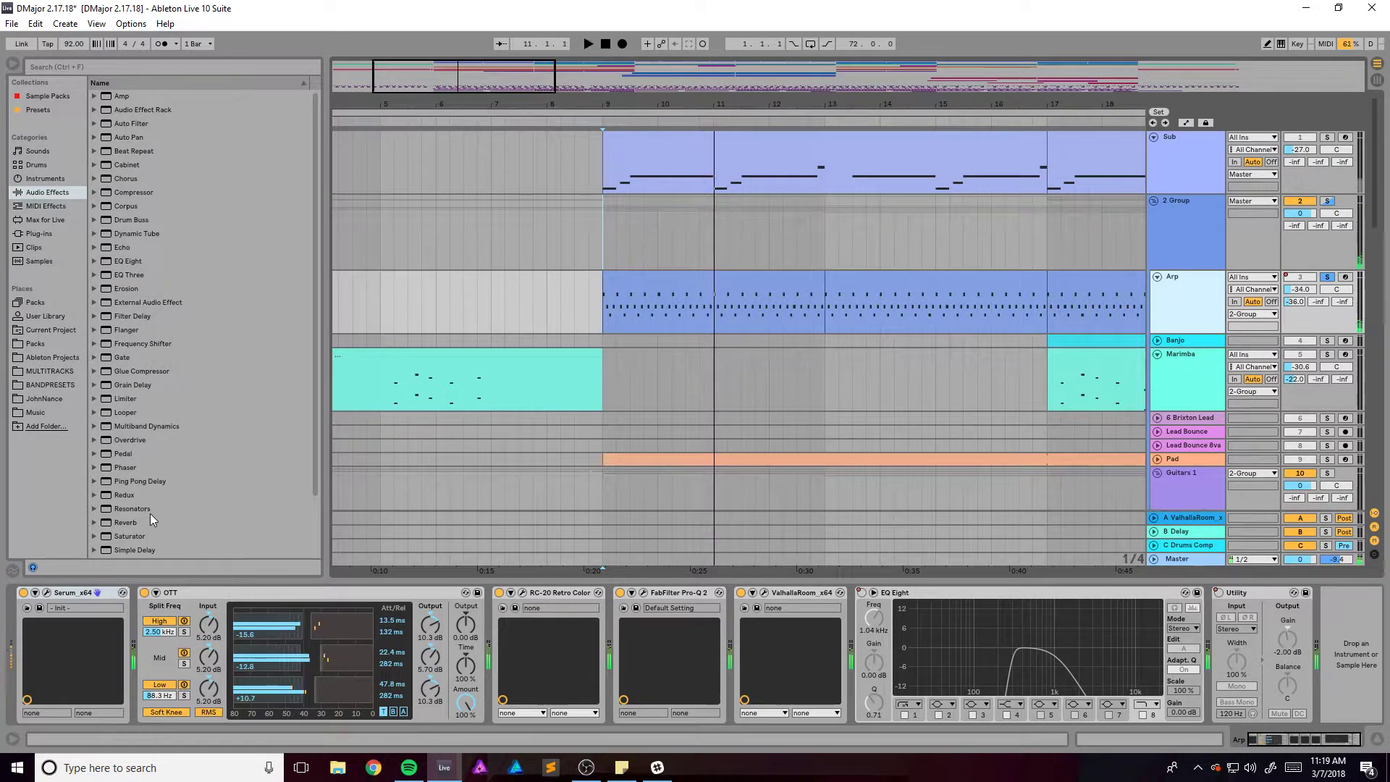
# Open the Arp's Serum window, move it up, and flip between its FX and MAIN pages
pyautogui.click(47, 593)
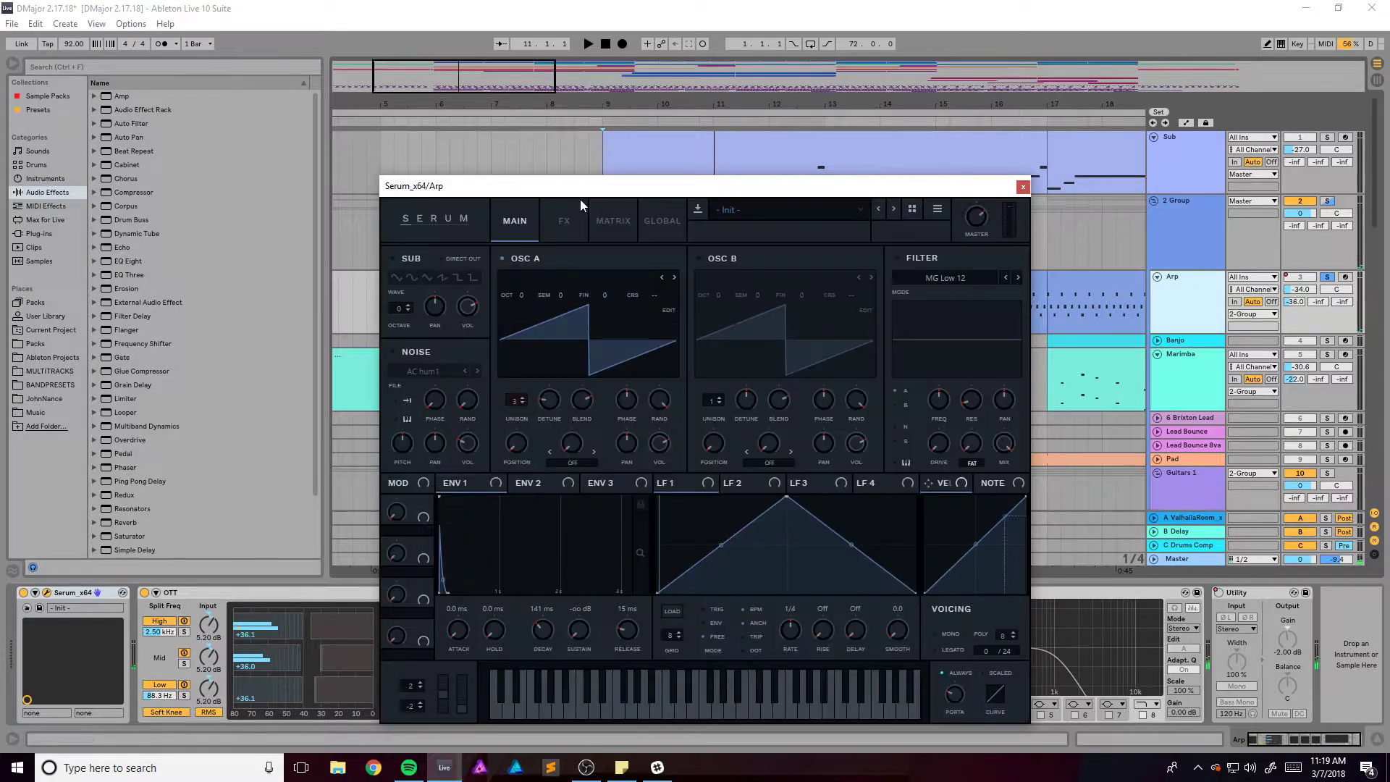
pyautogui.moveTo(580, 193); pyautogui.dragTo(589, 132)
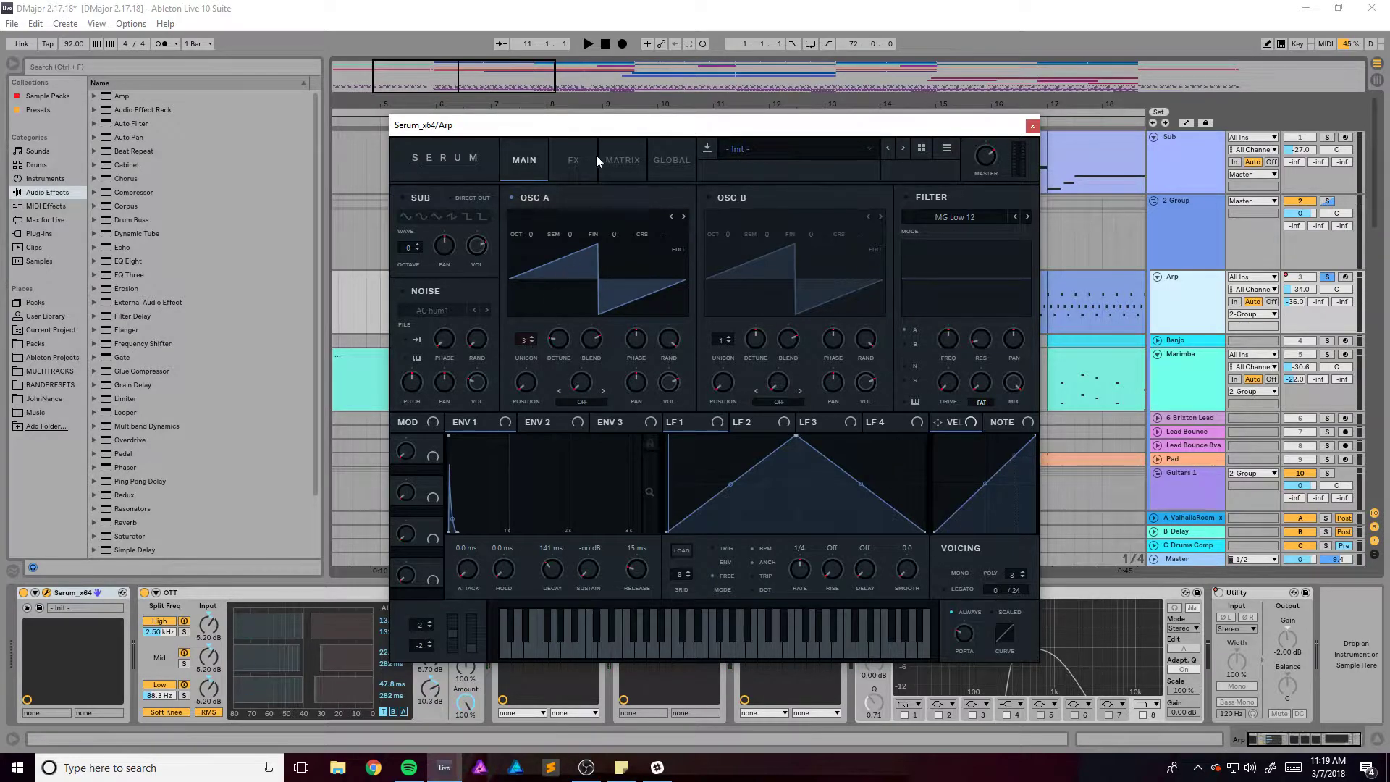
pyautogui.click(579, 163)
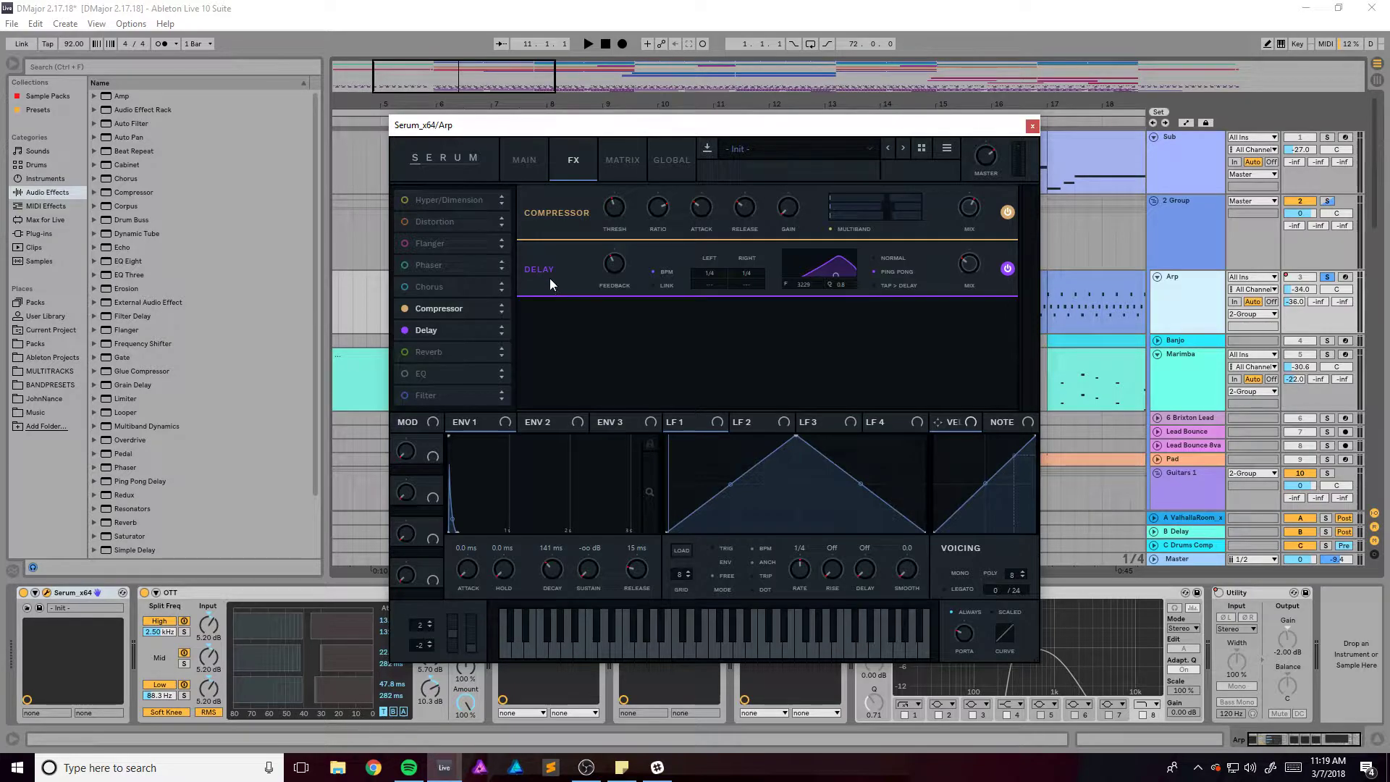
pyautogui.click(522, 168)
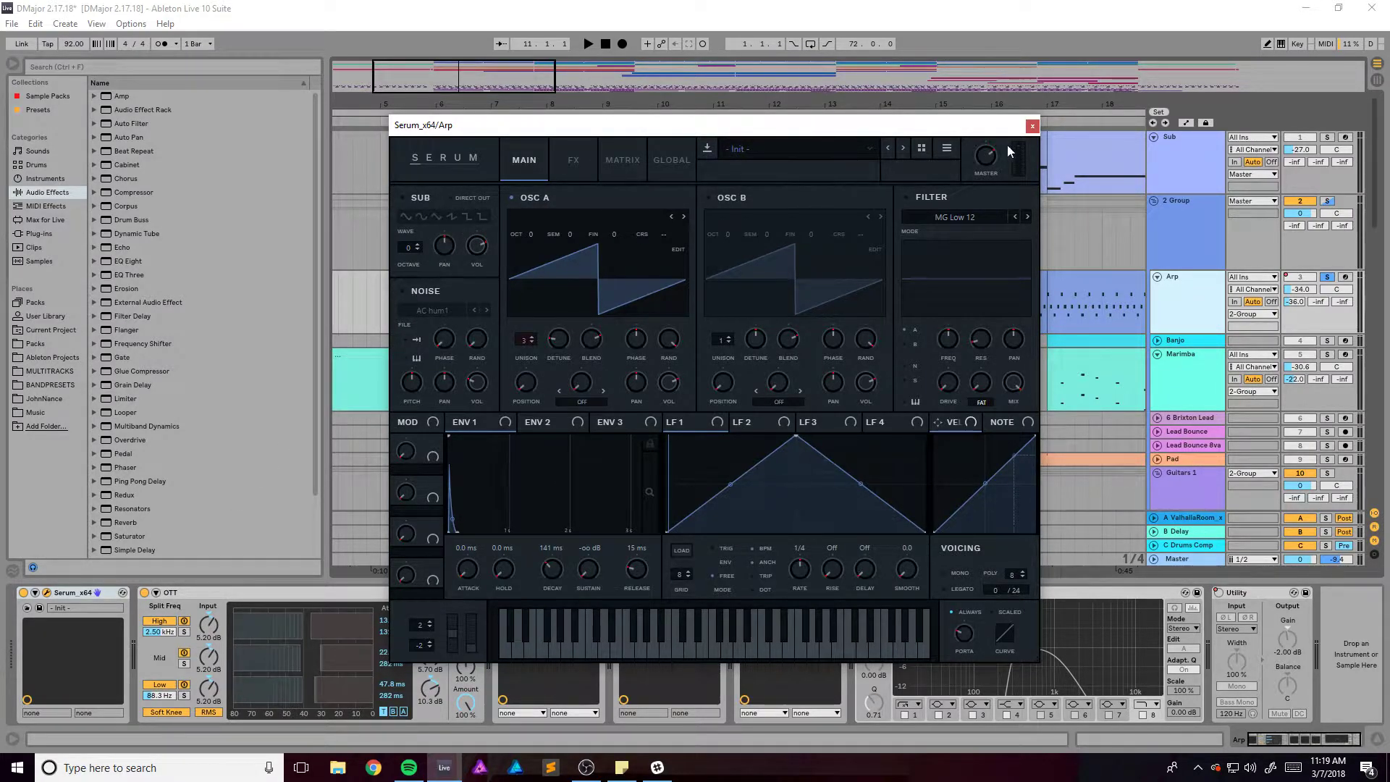
pyautogui.click(570, 159)
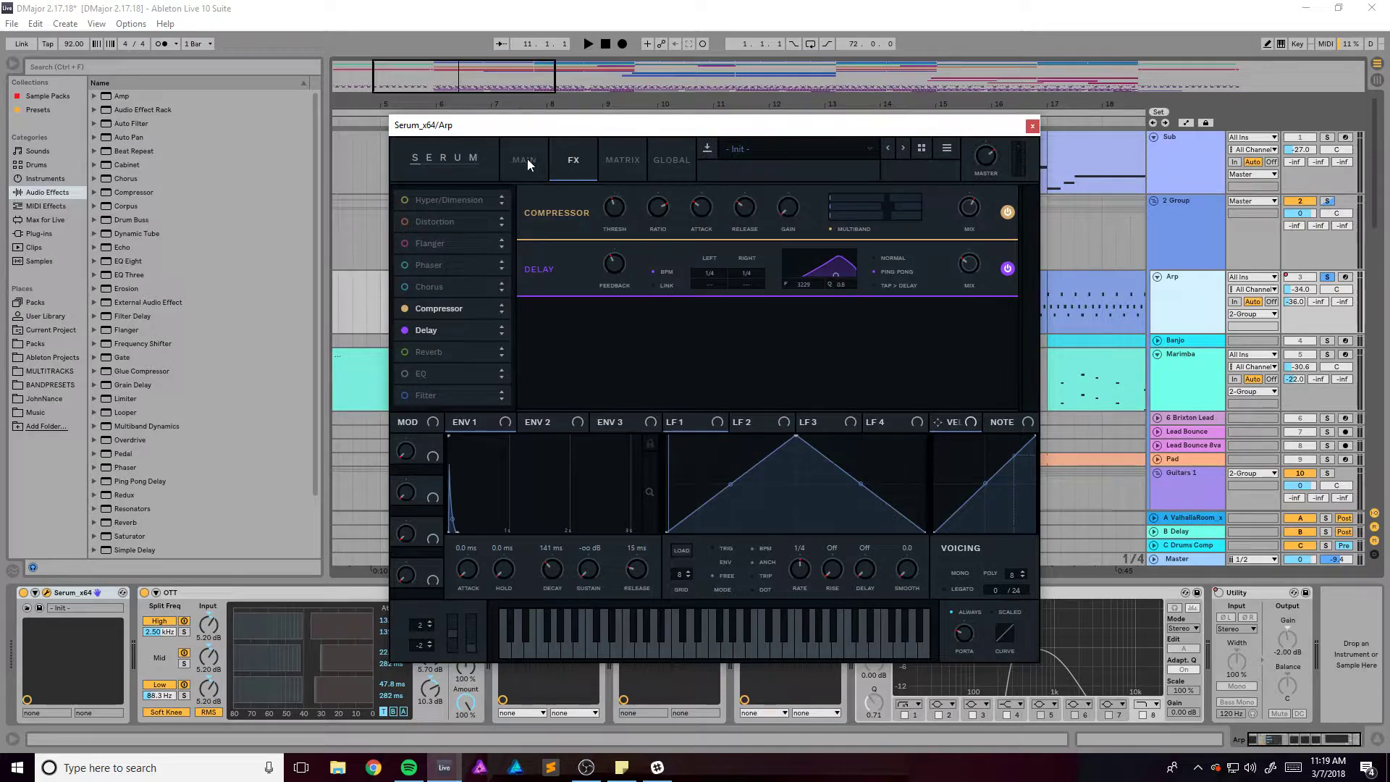
pyautogui.click(527, 158)
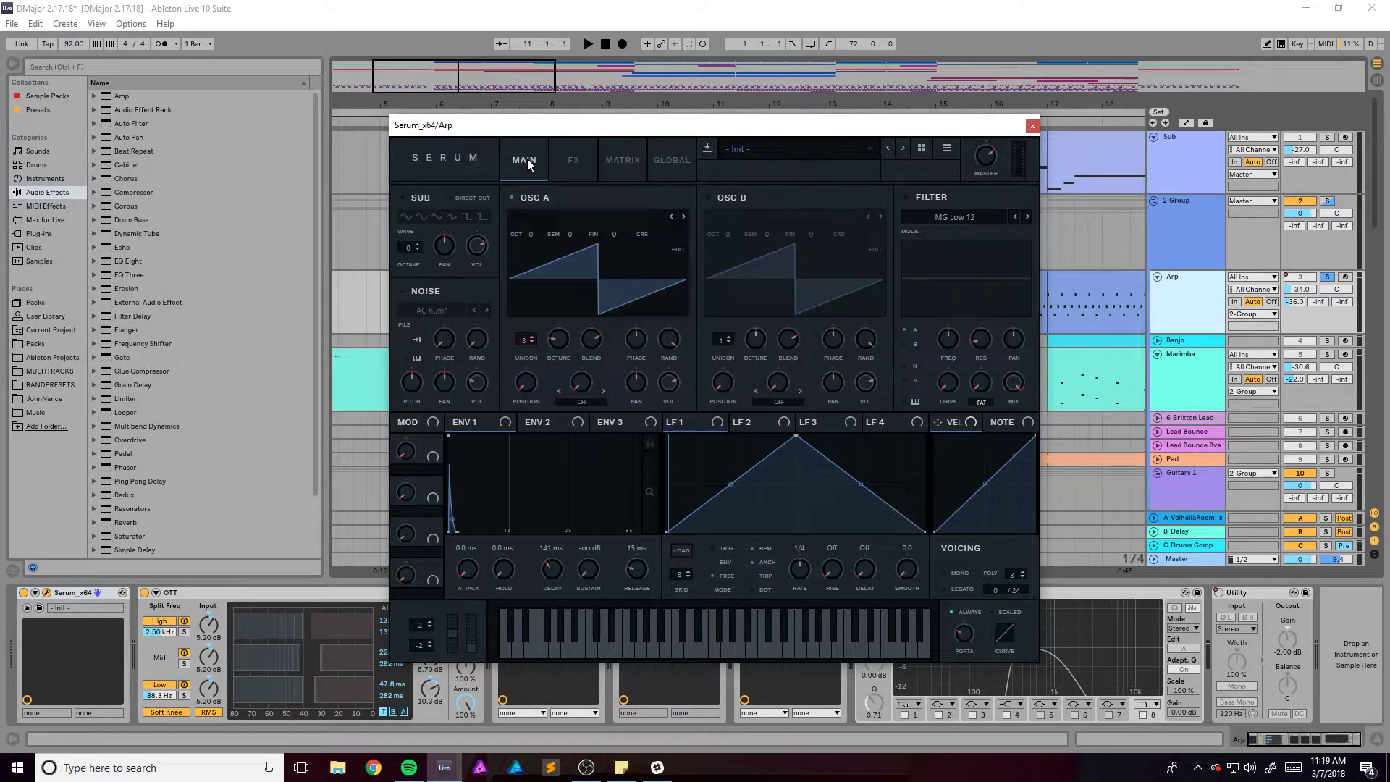
# Close Serum and play from bar 9, switching the OTT compressor off and back on
pyautogui.click(1032, 127)
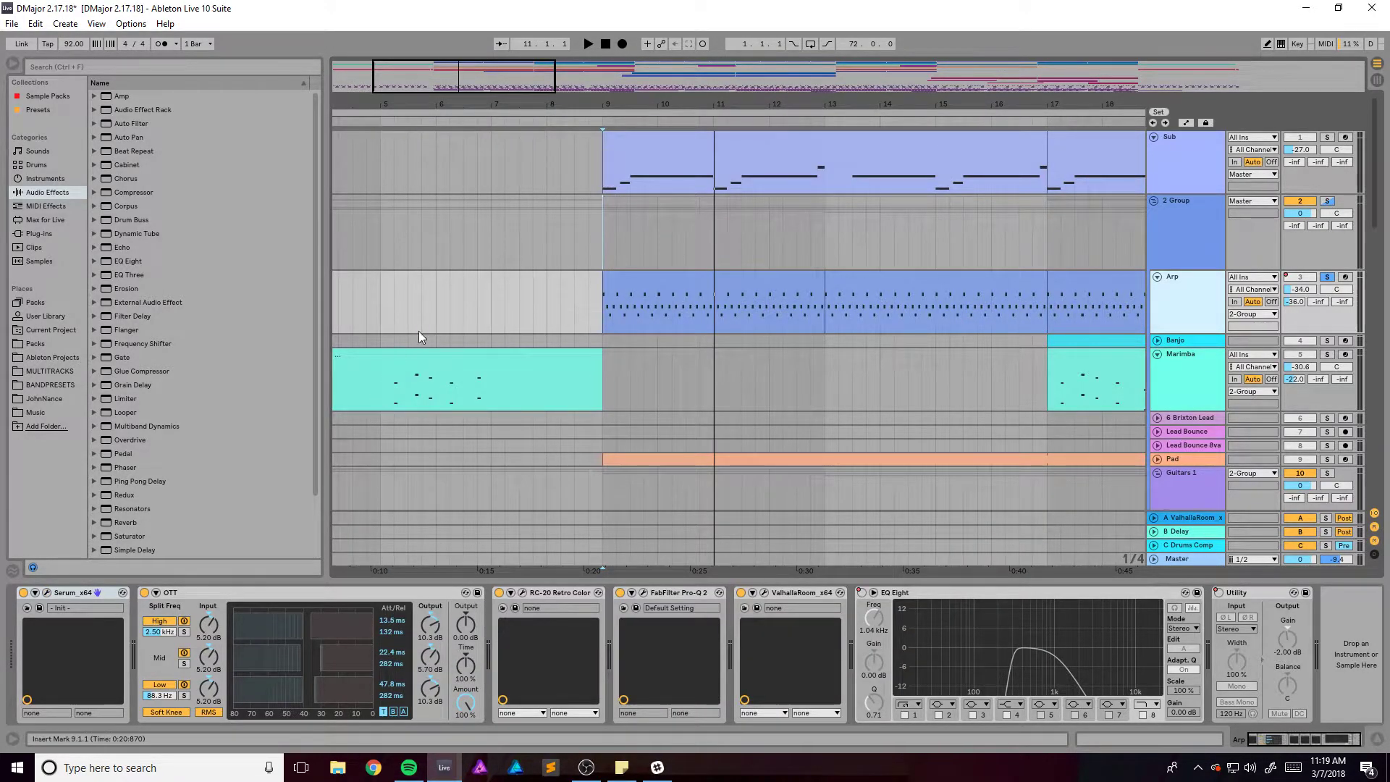
pyautogui.press('space')
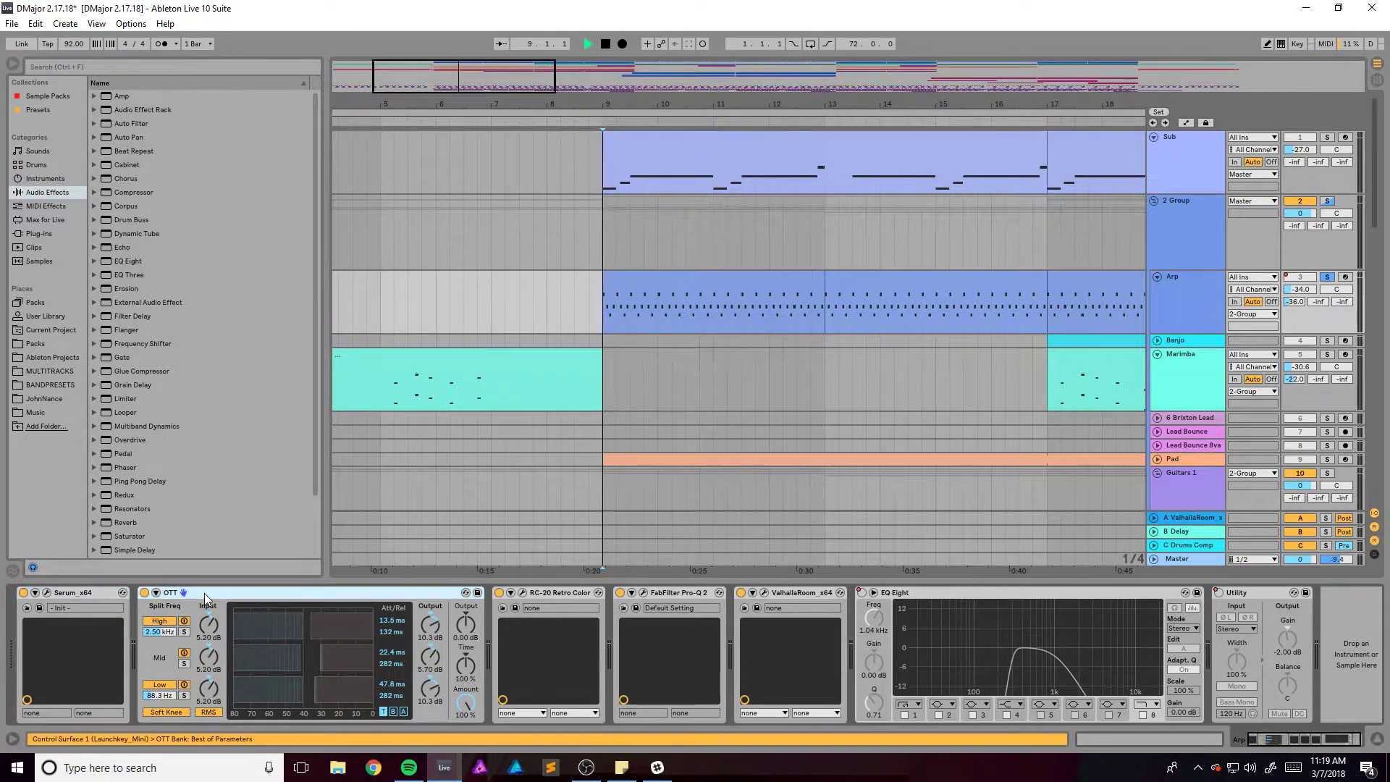
pyautogui.click(144, 593)
pyautogui.click(144, 592)
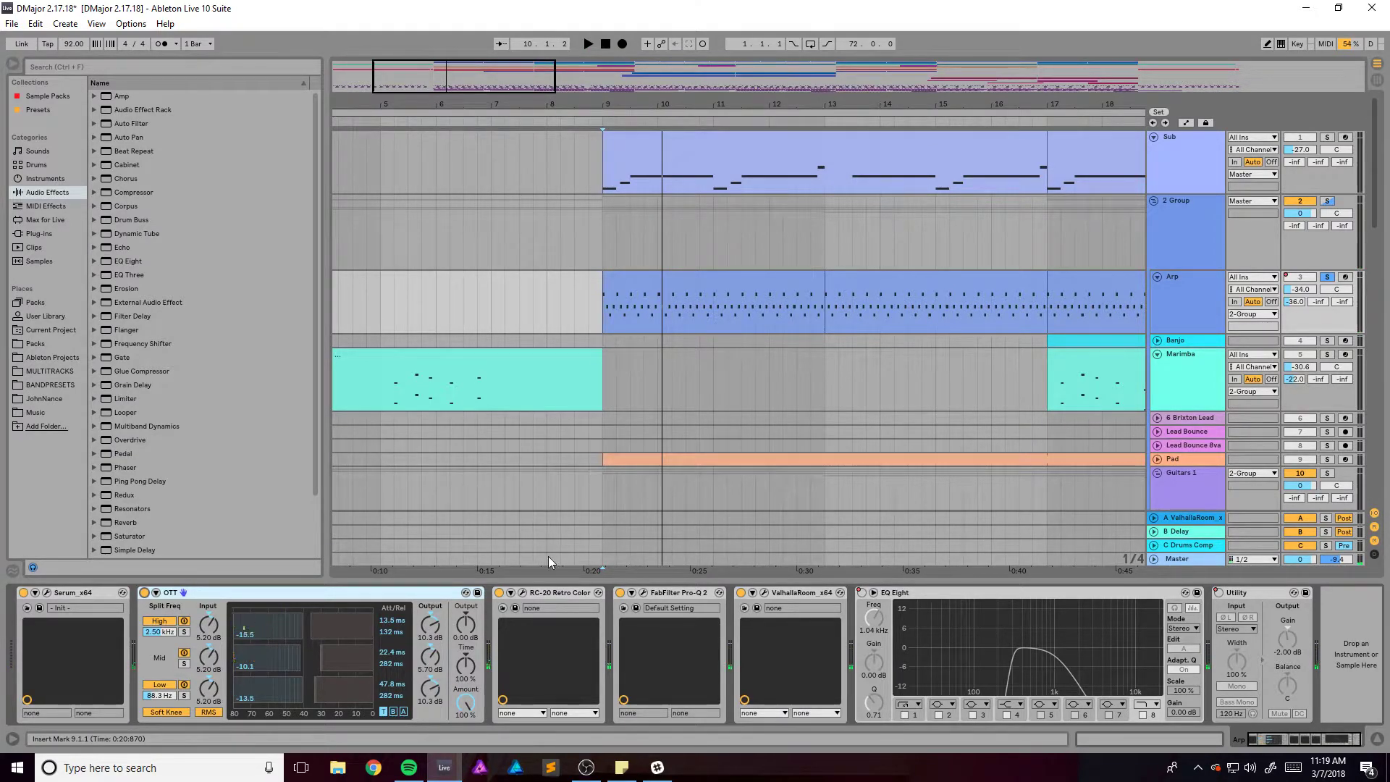
# Open RC-20 Retro Color, bypass and re-enable it during playback, then reposition and close its window
pyautogui.click(523, 593)
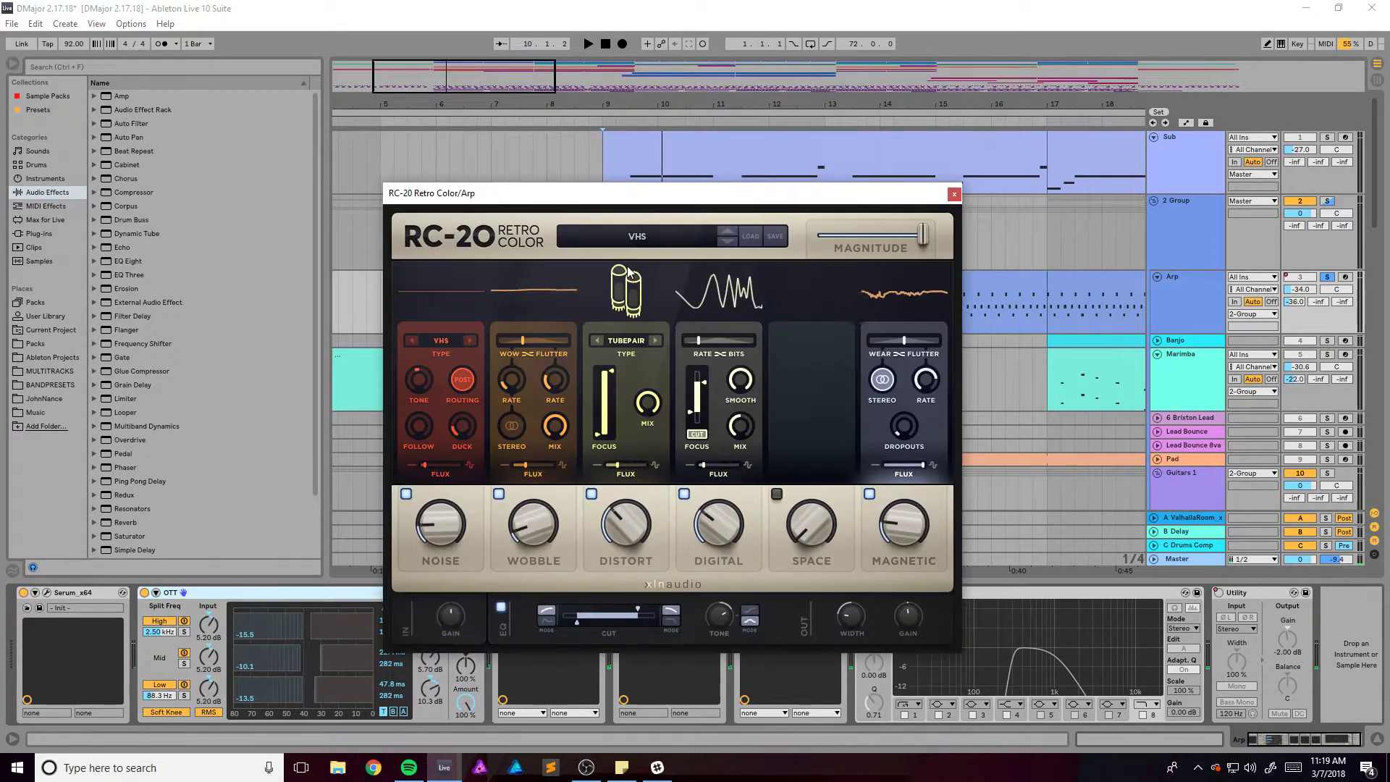
pyautogui.moveTo(598, 194); pyautogui.dragTo(877, 111)
pyautogui.press('space')
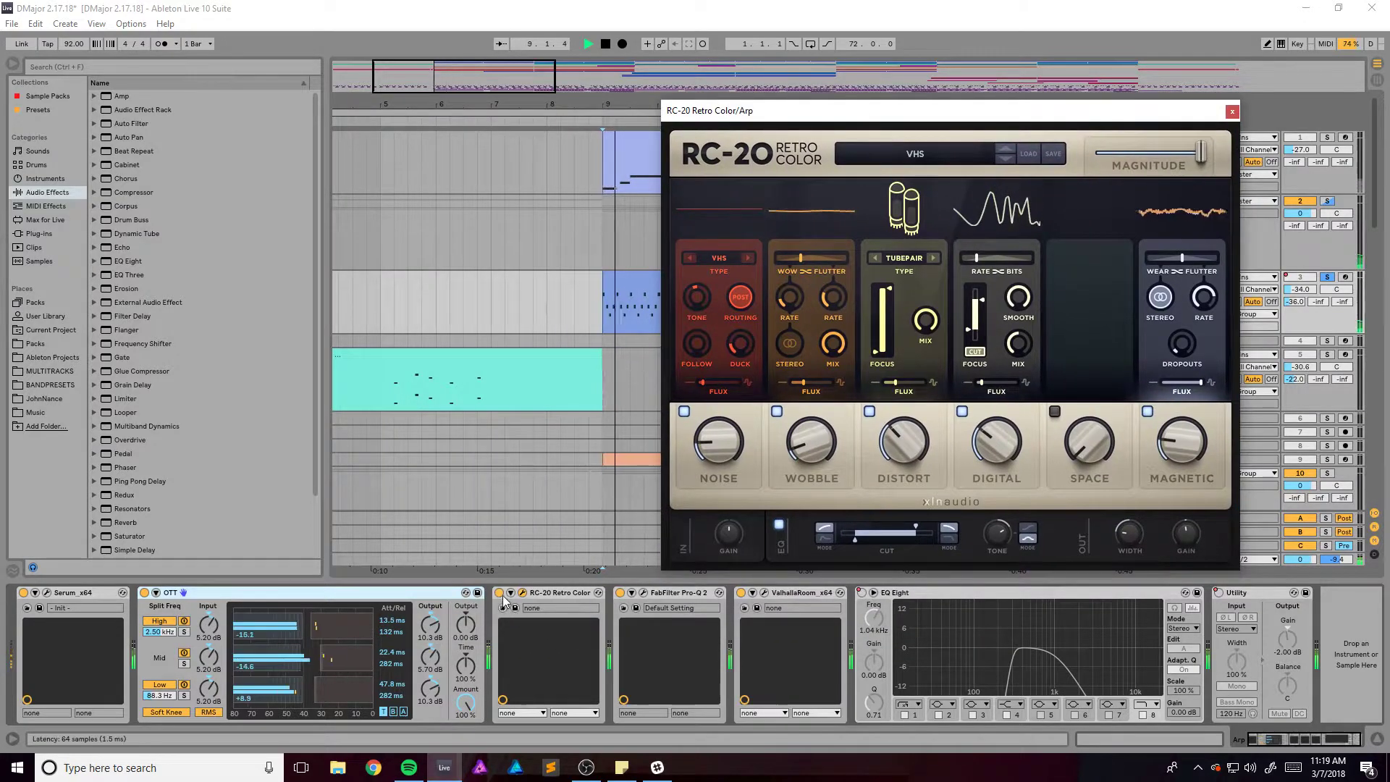
pyautogui.click(500, 594)
pyautogui.click(500, 593)
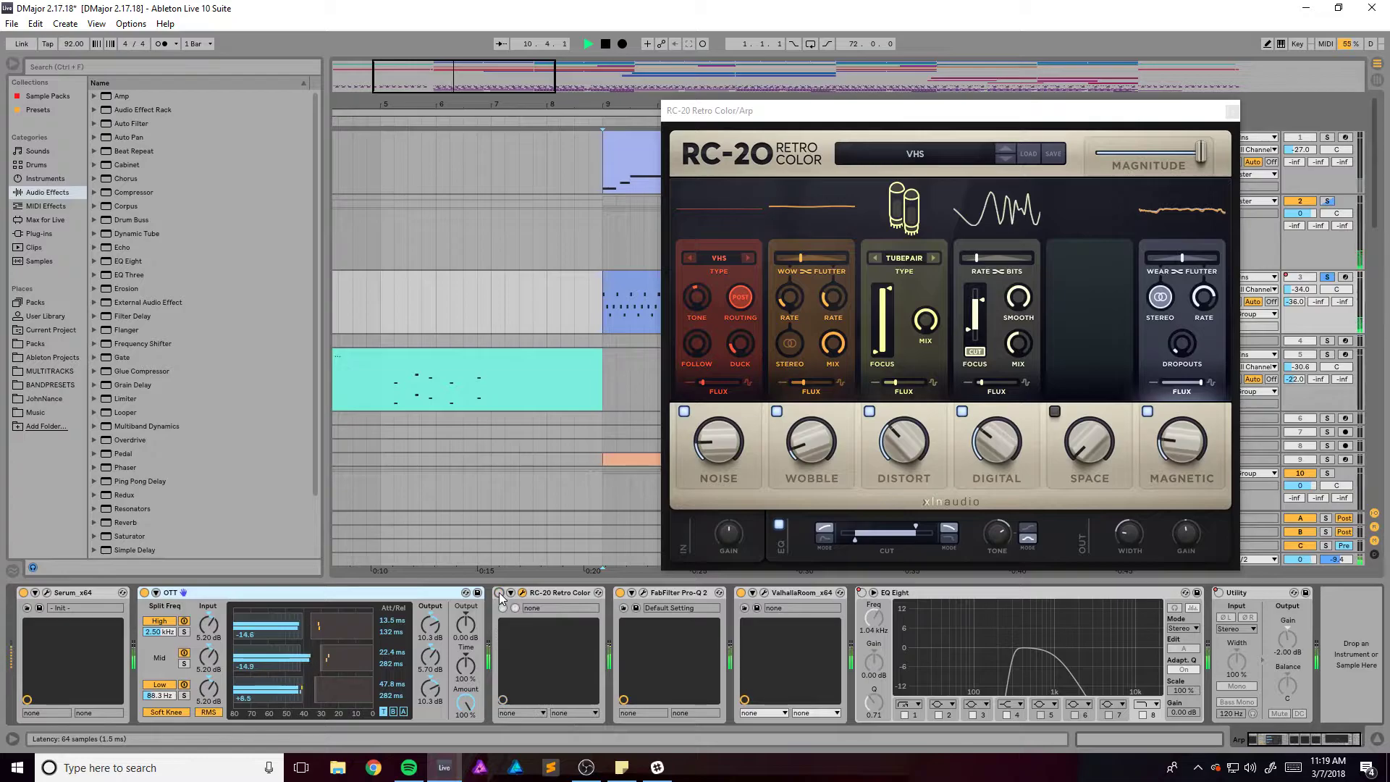
pyautogui.click(500, 594)
pyautogui.press('space')
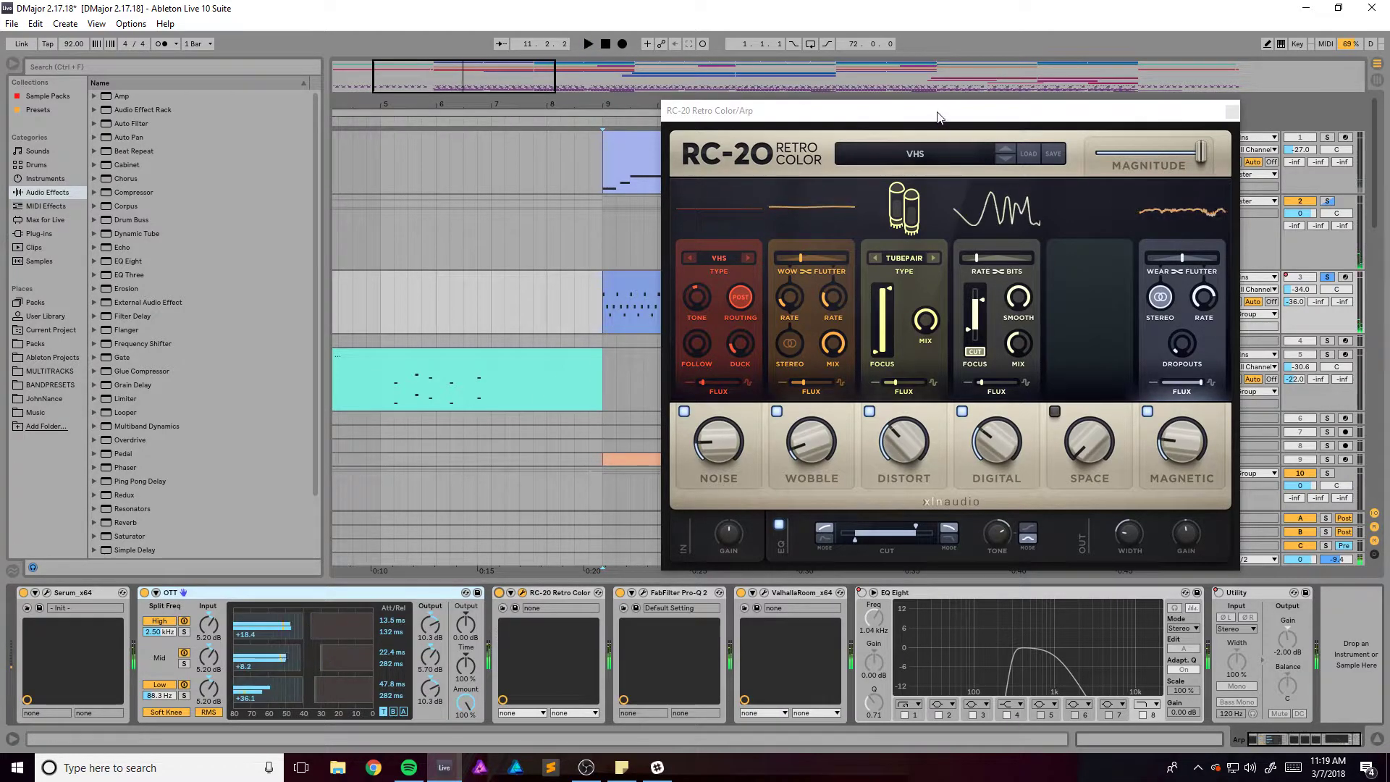
pyautogui.moveTo(937, 115); pyautogui.dragTo(767, 128)
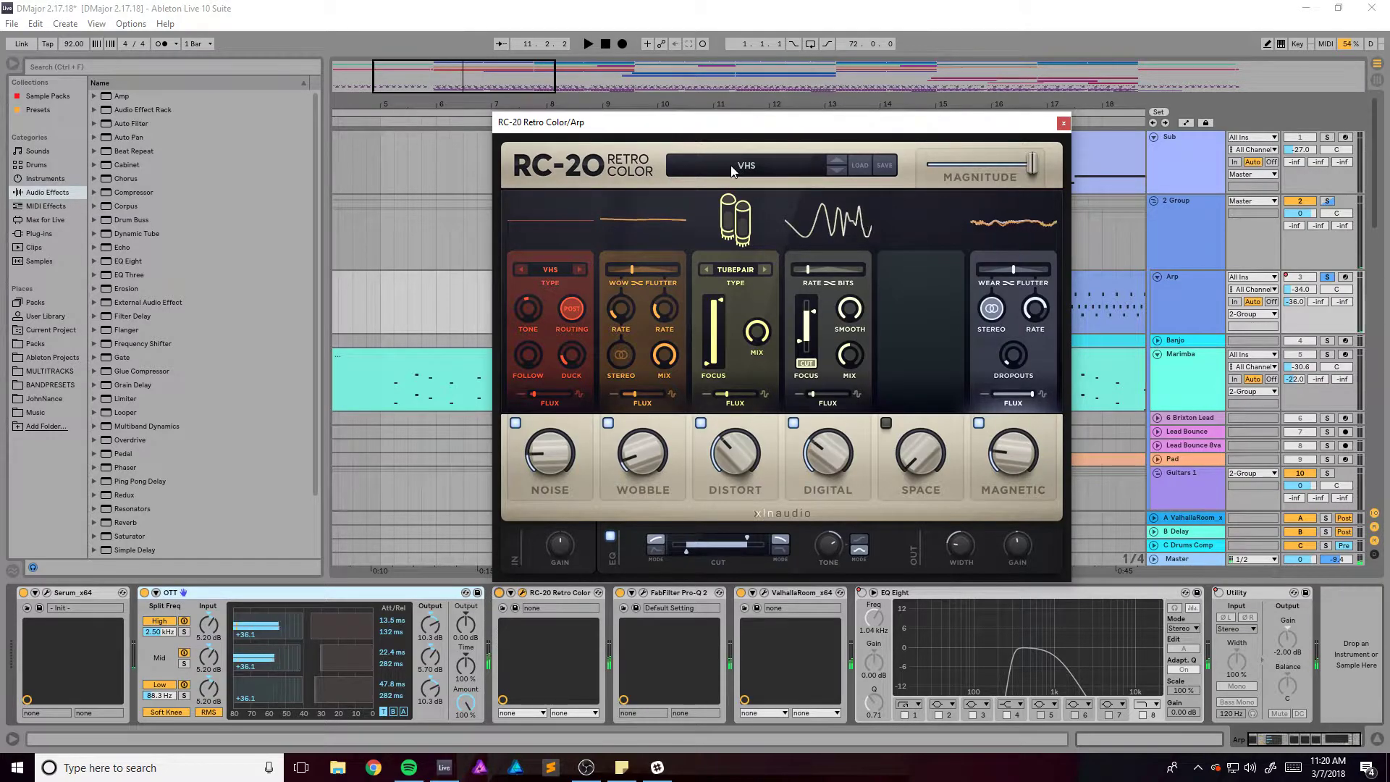
pyautogui.moveTo(957, 122); pyautogui.dragTo(795, 113)
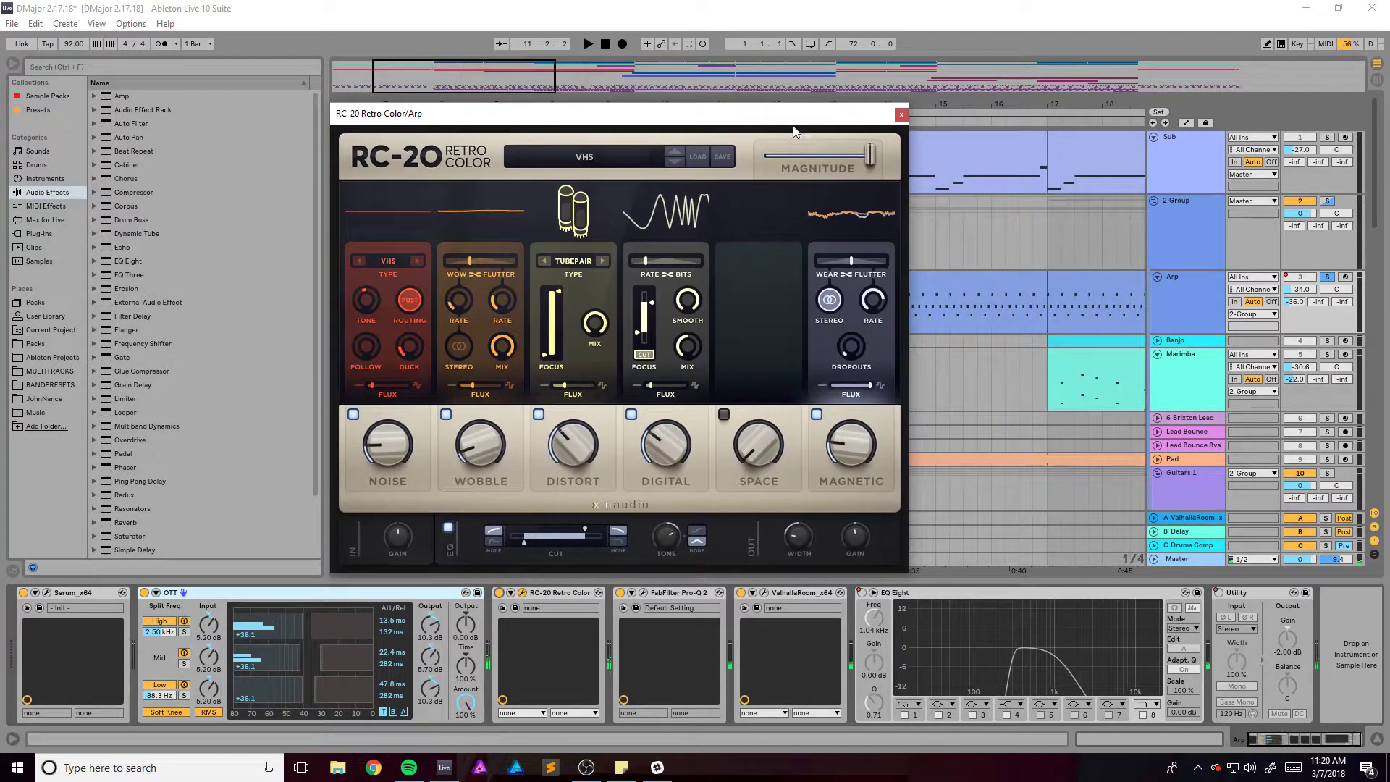
pyautogui.click(901, 115)
# Open the Arp's Pro-Q 2, move it, add and delete a band near 2 kHz, then close it
pyautogui.click(642, 593)
pyautogui.press('space')
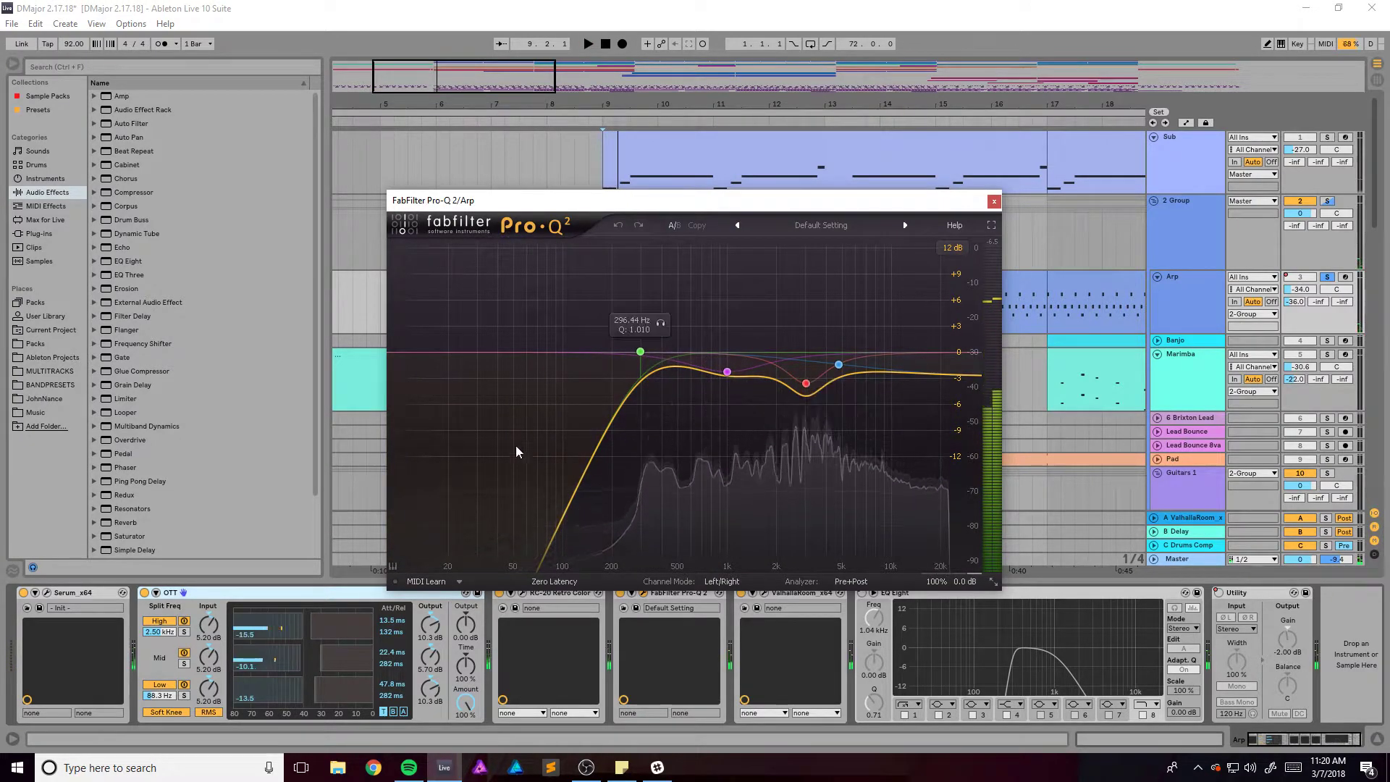
pyautogui.press('space')
pyautogui.moveTo(804, 201); pyautogui.dragTo(546, 129)
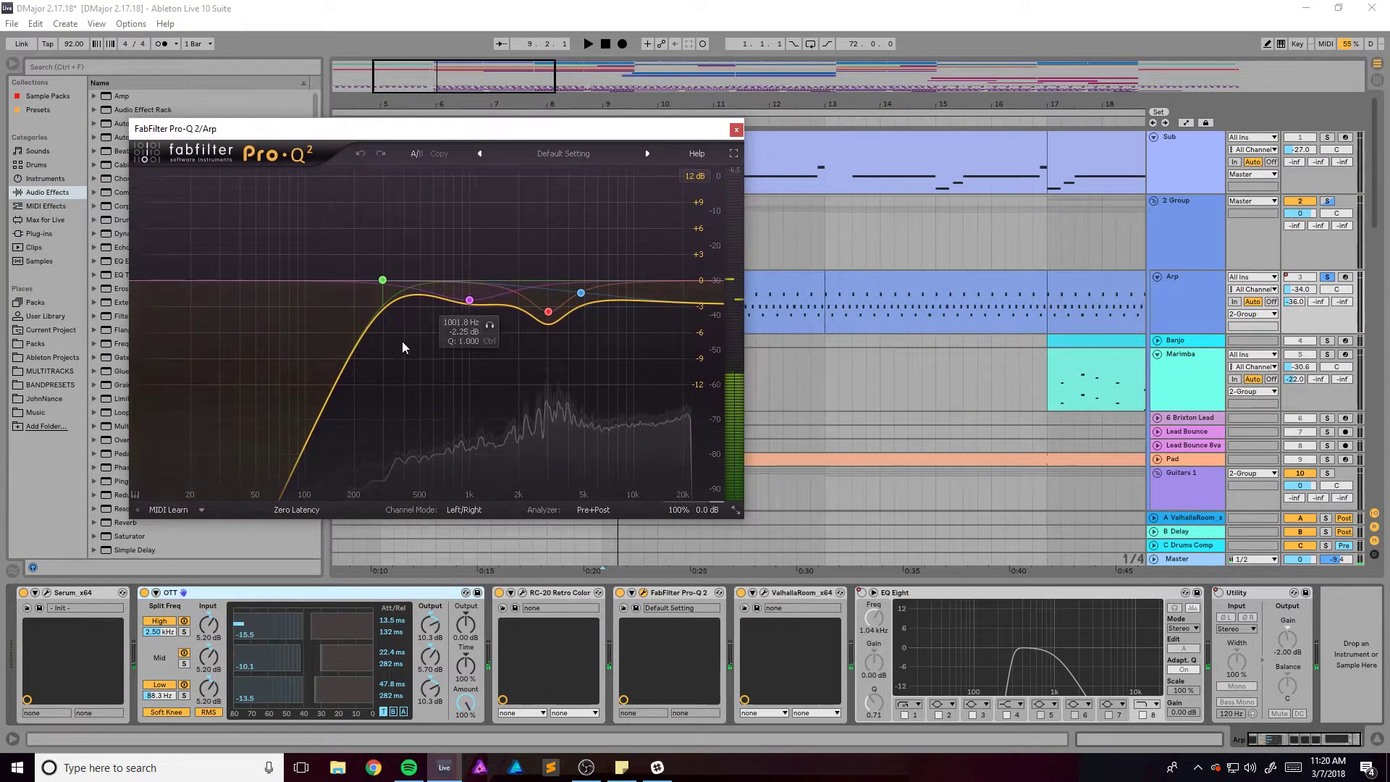
pyautogui.click(512, 307)
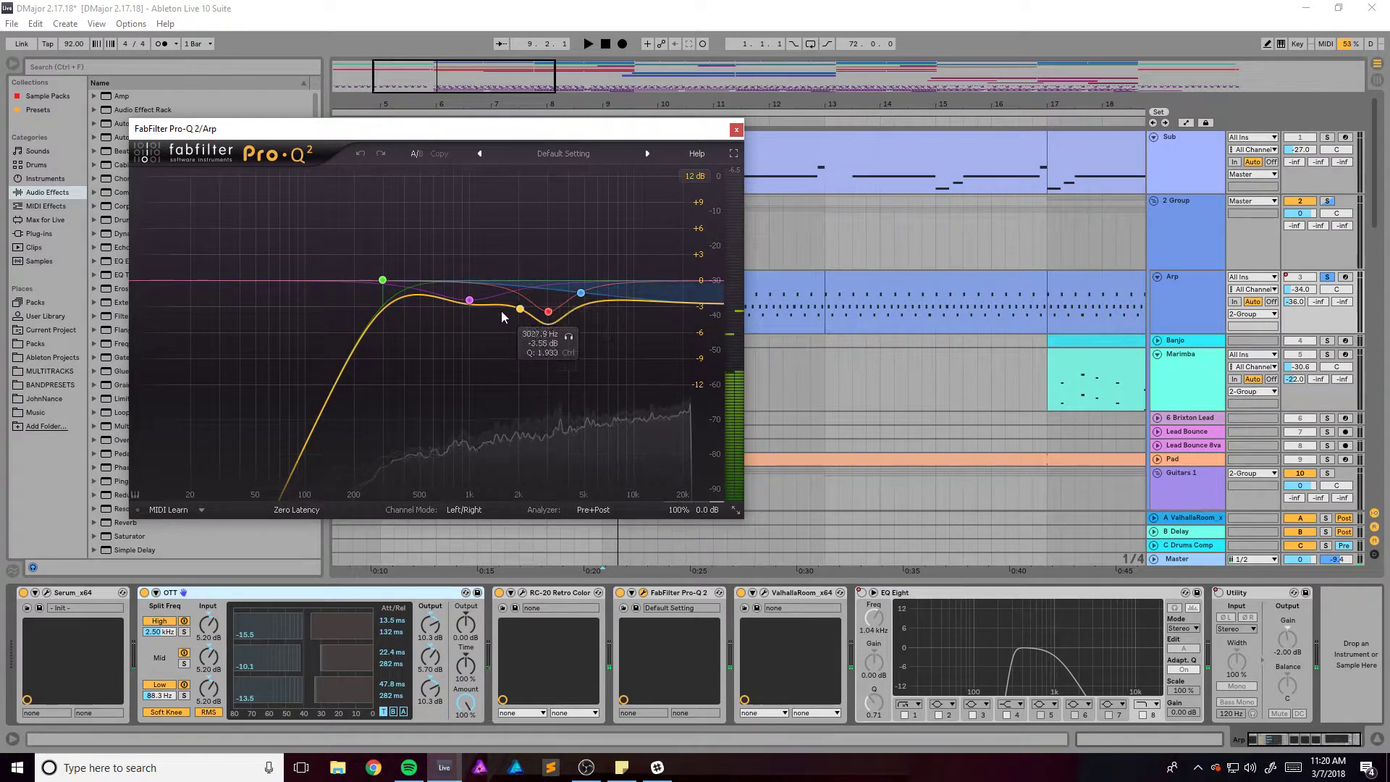
pyautogui.press('Delete')
pyautogui.click(737, 129)
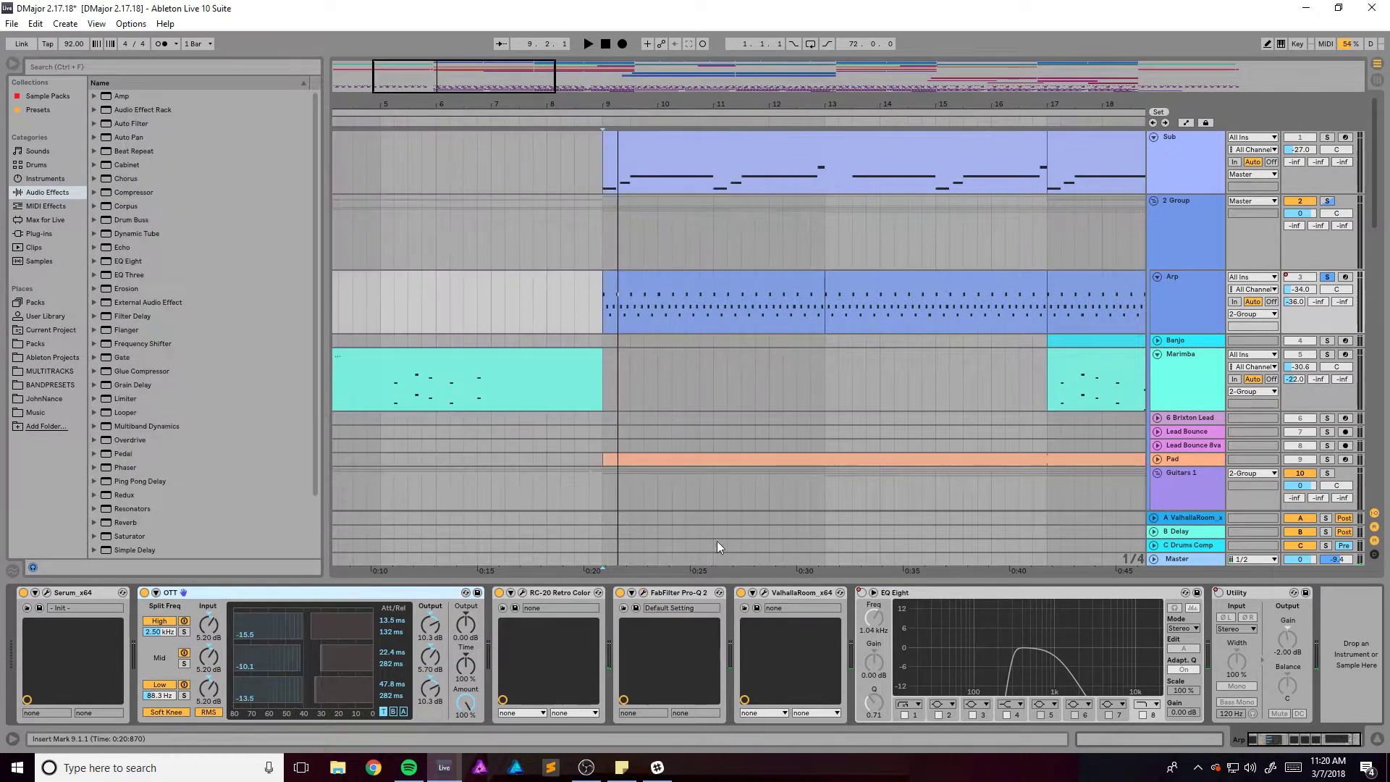
# Open and close ValhallaRoom, then zoom the arrangement to bars 9–21
pyautogui.click(764, 593)
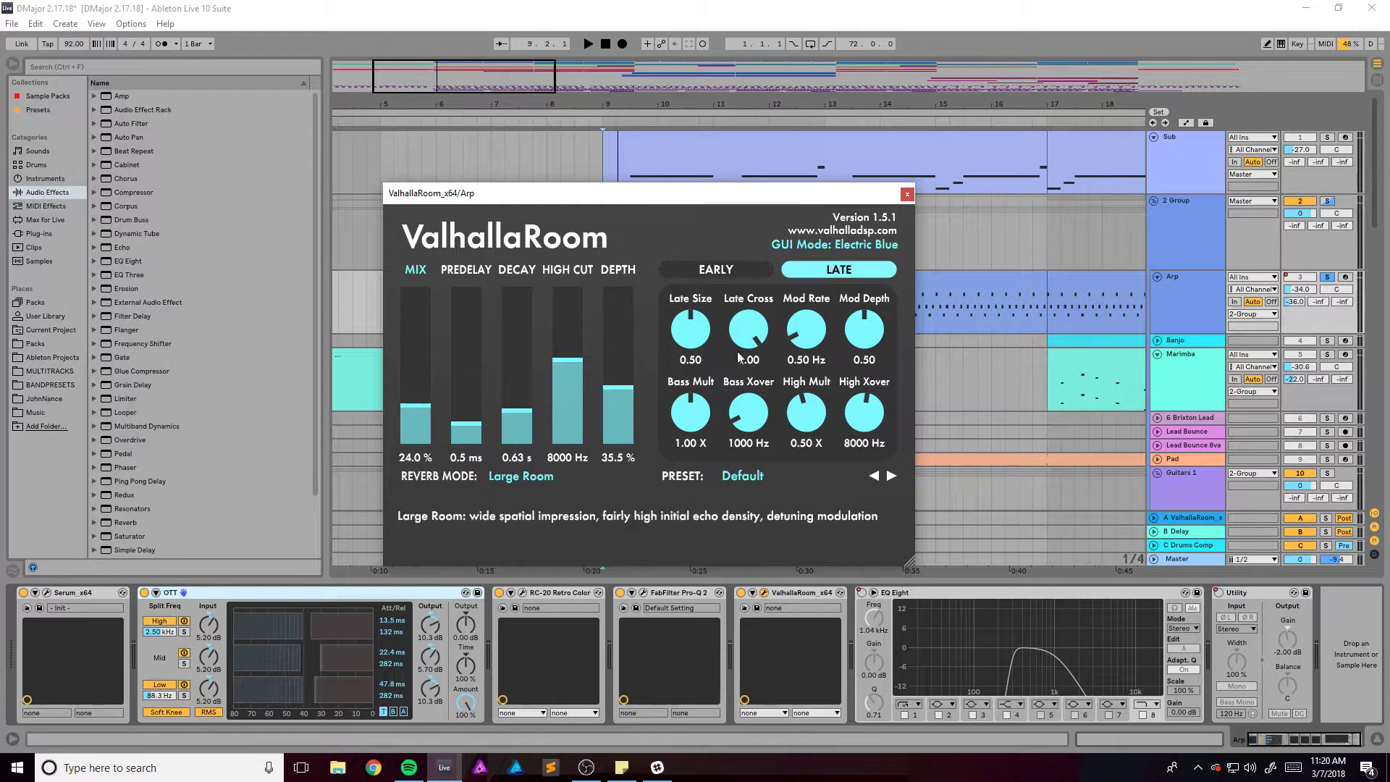
pyautogui.click(907, 194)
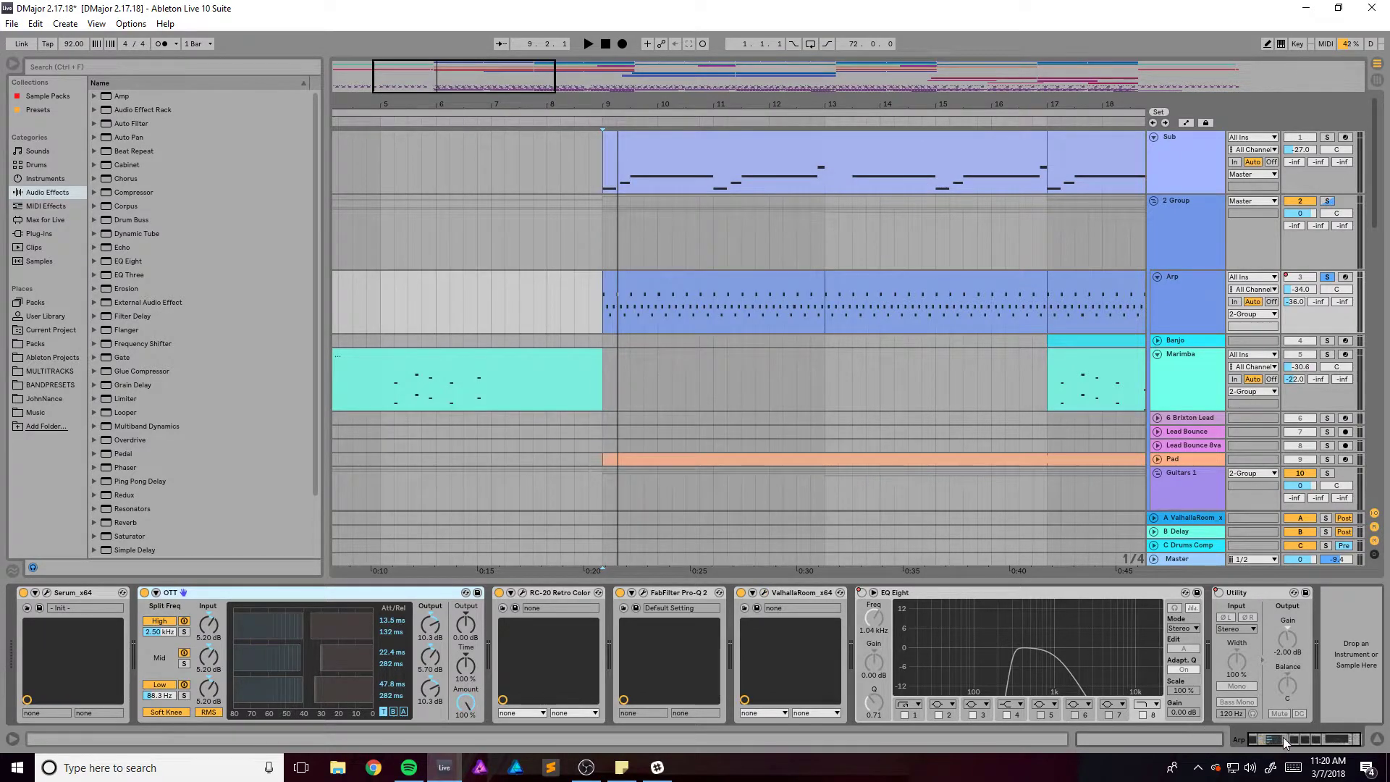
pyautogui.moveTo(1283, 737); pyautogui.dragTo(1317, 738)
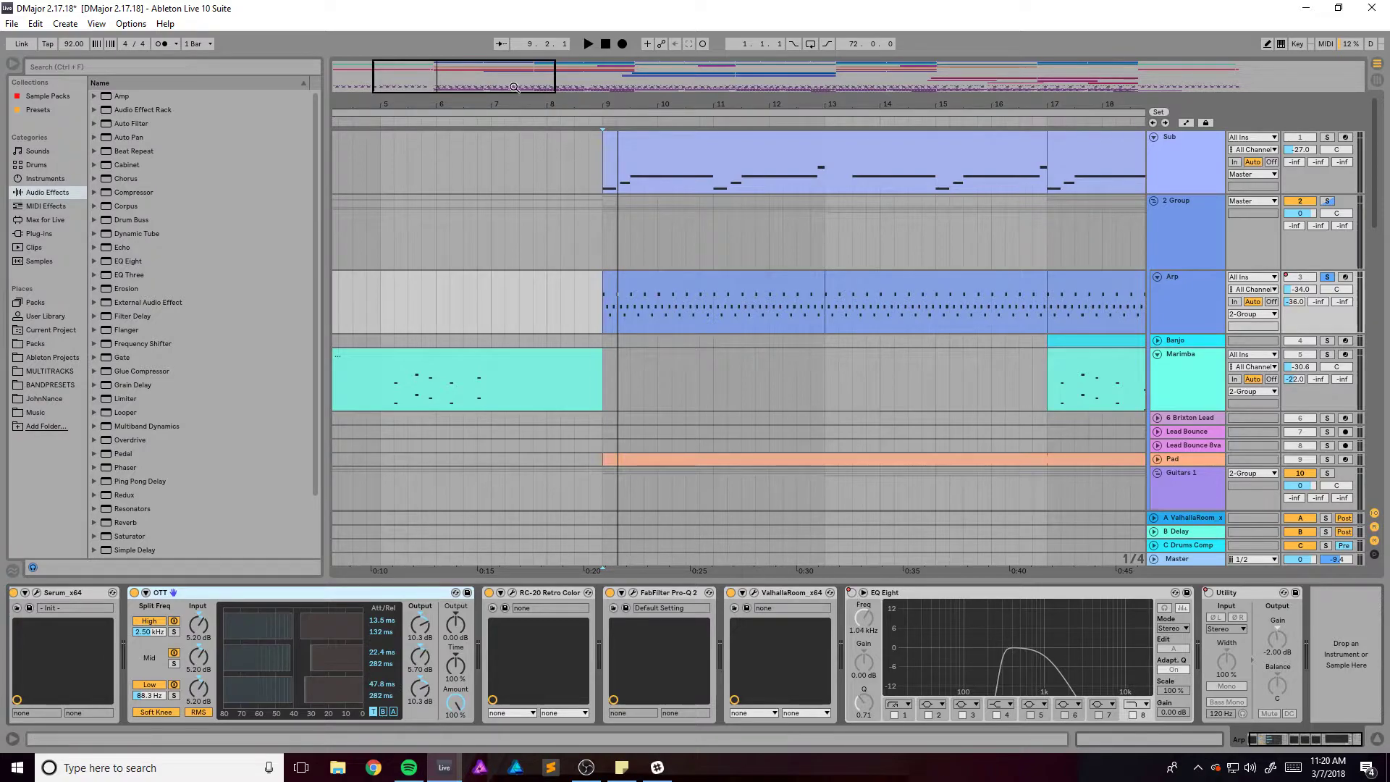
pyautogui.moveTo(516, 86); pyautogui.dragTo(512, 94)
# Select the 2 Group, toggle automation lanes with A, unsolo the Arp, and play around bar 13
pyautogui.click(554, 248)
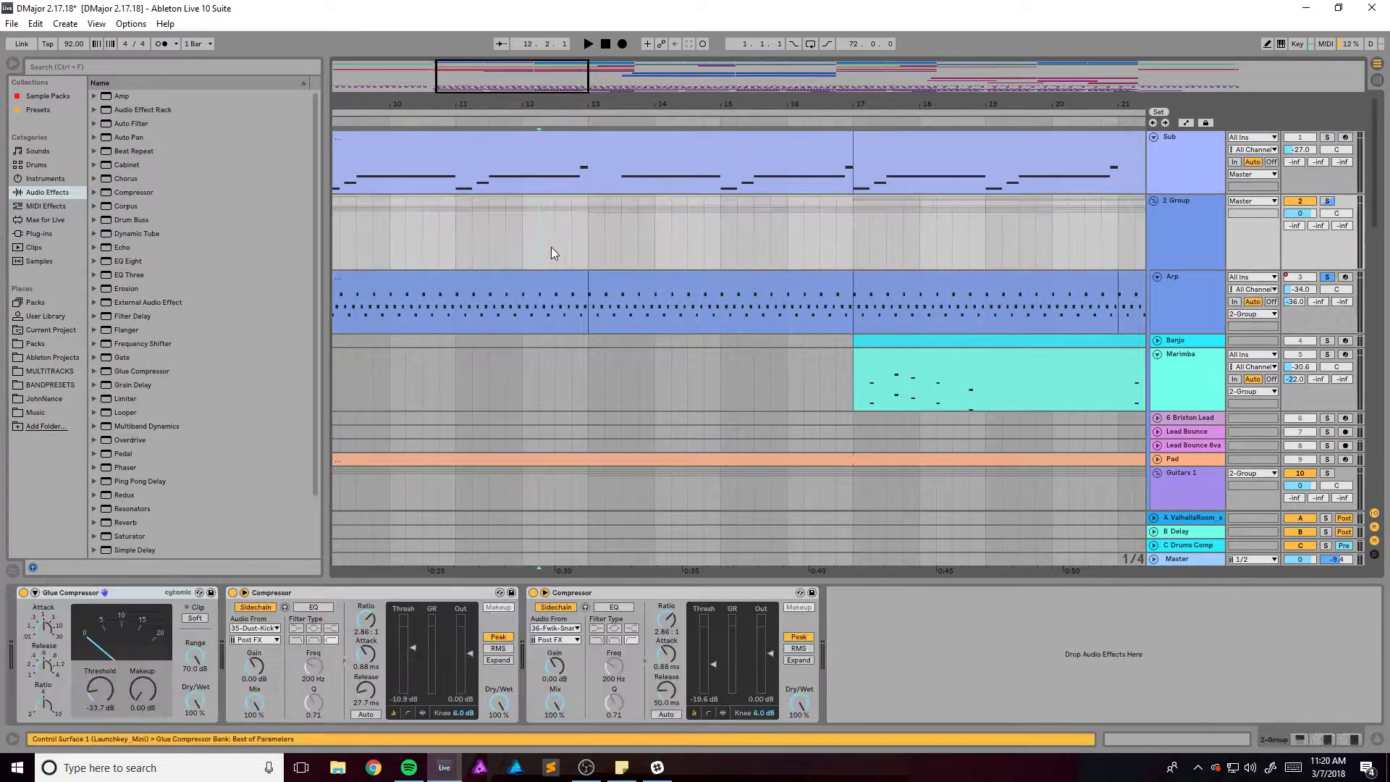
pyautogui.press('space')
pyautogui.press('a')
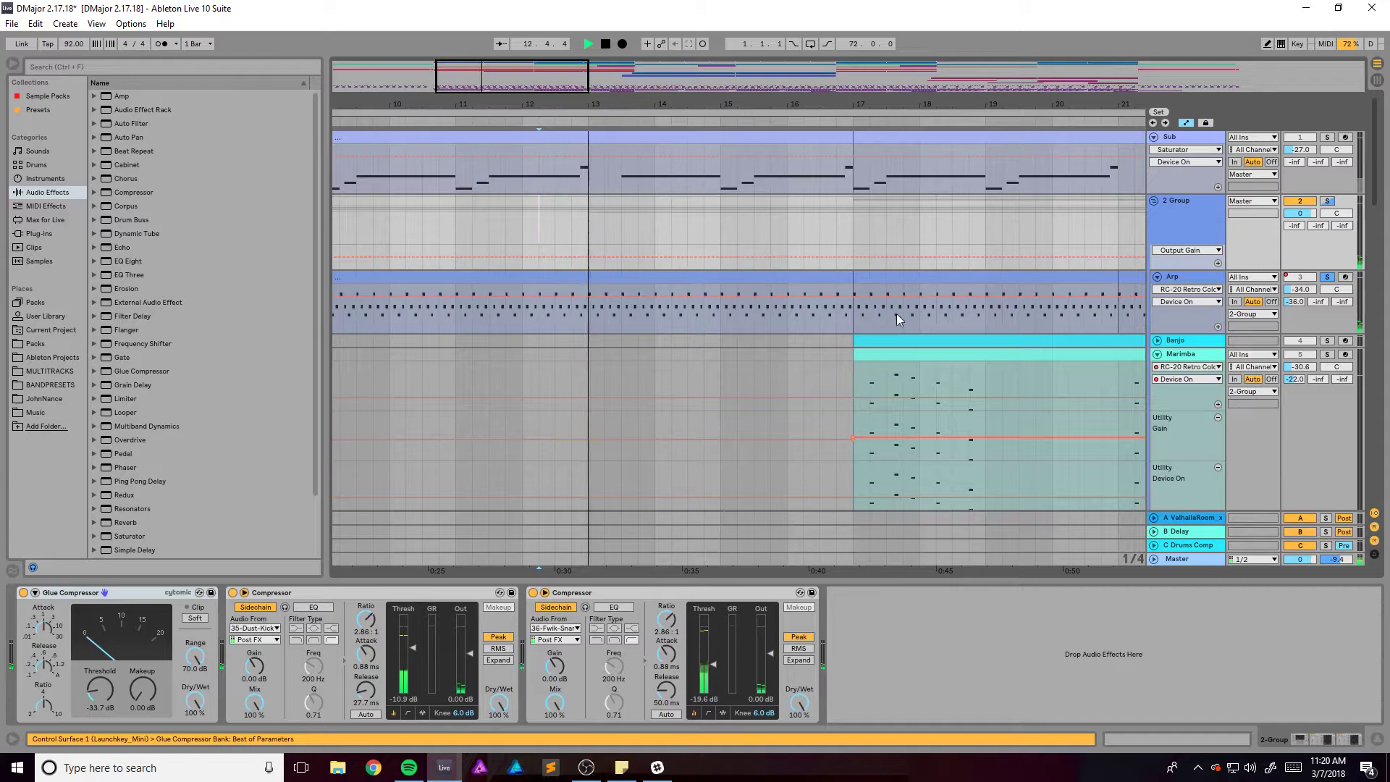
pyautogui.press('a')
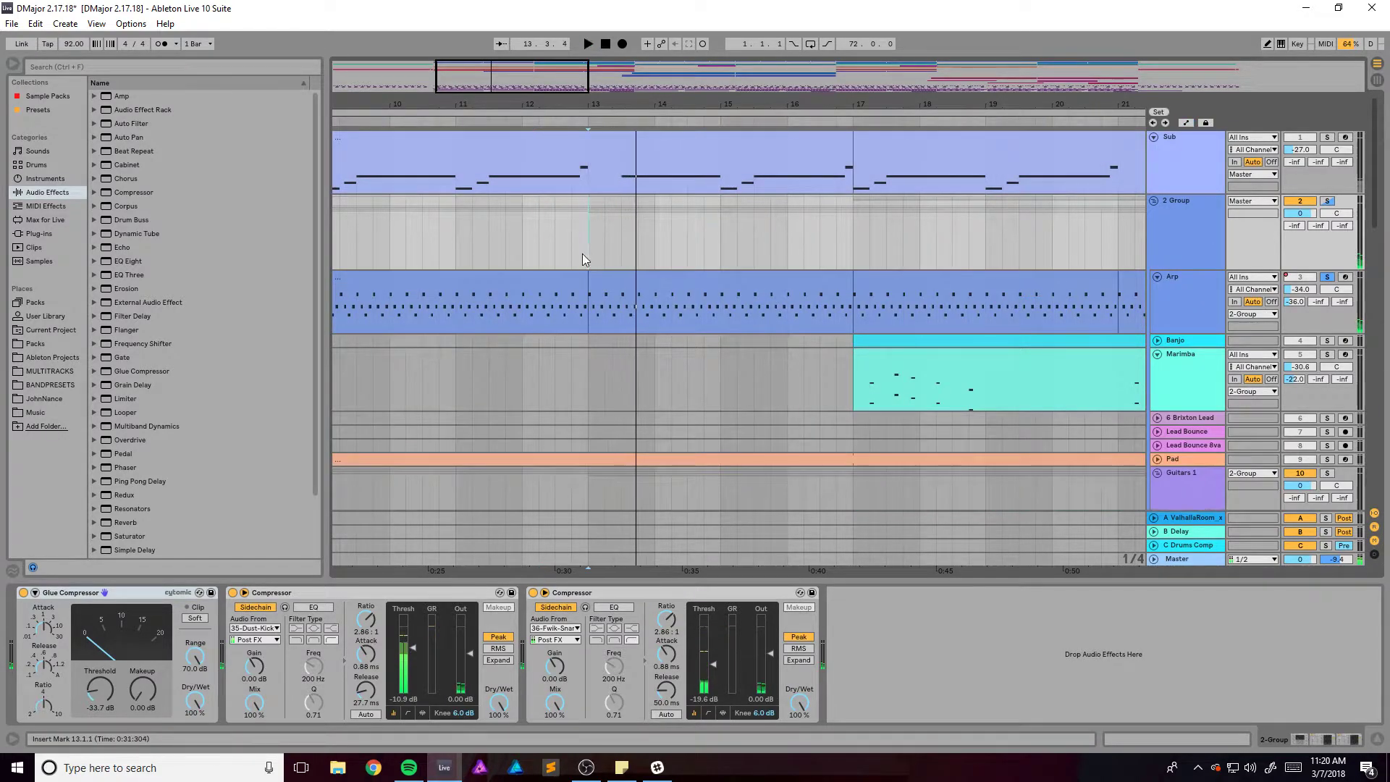
pyautogui.click(1328, 278)
pyautogui.press('space')
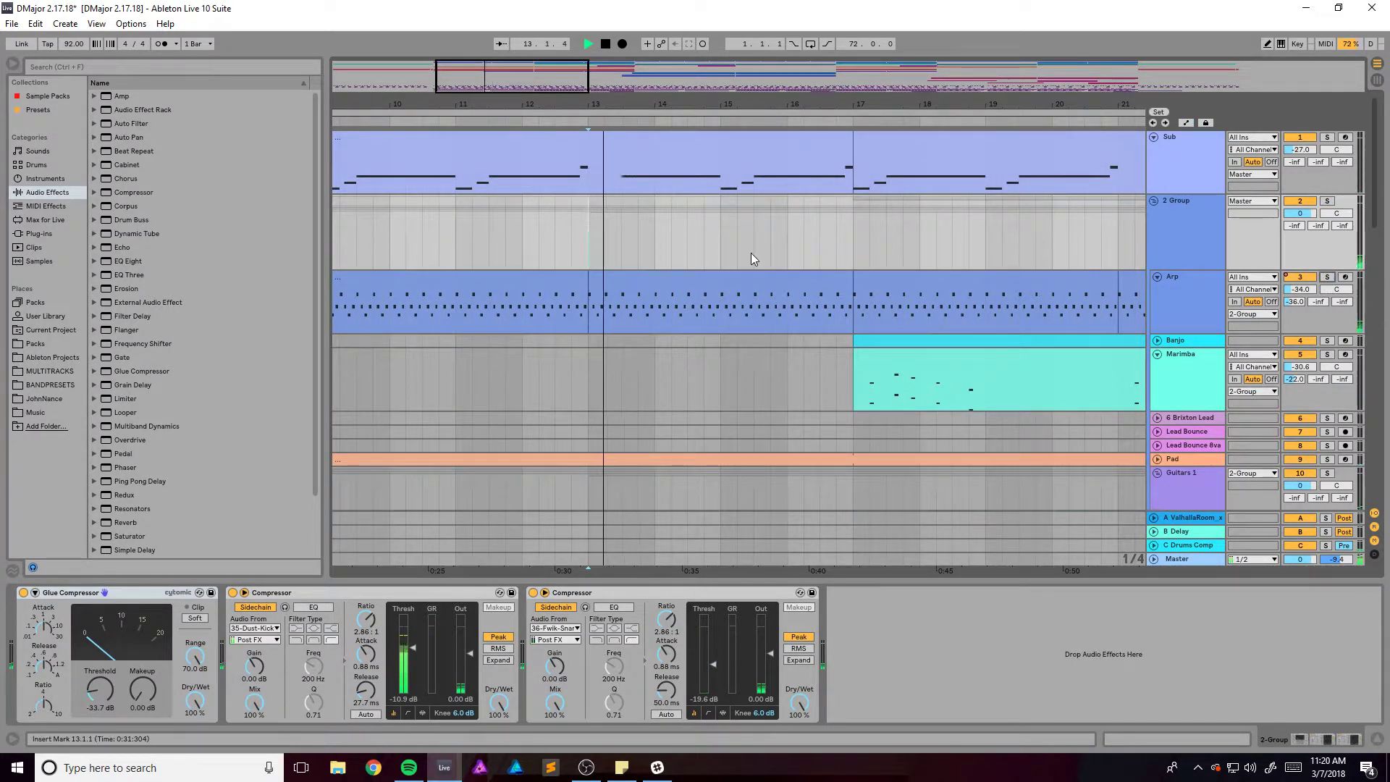
pyautogui.moveTo(772, 104); pyautogui.dragTo(941, 148)
pyautogui.scroll(-6, 645, 232)
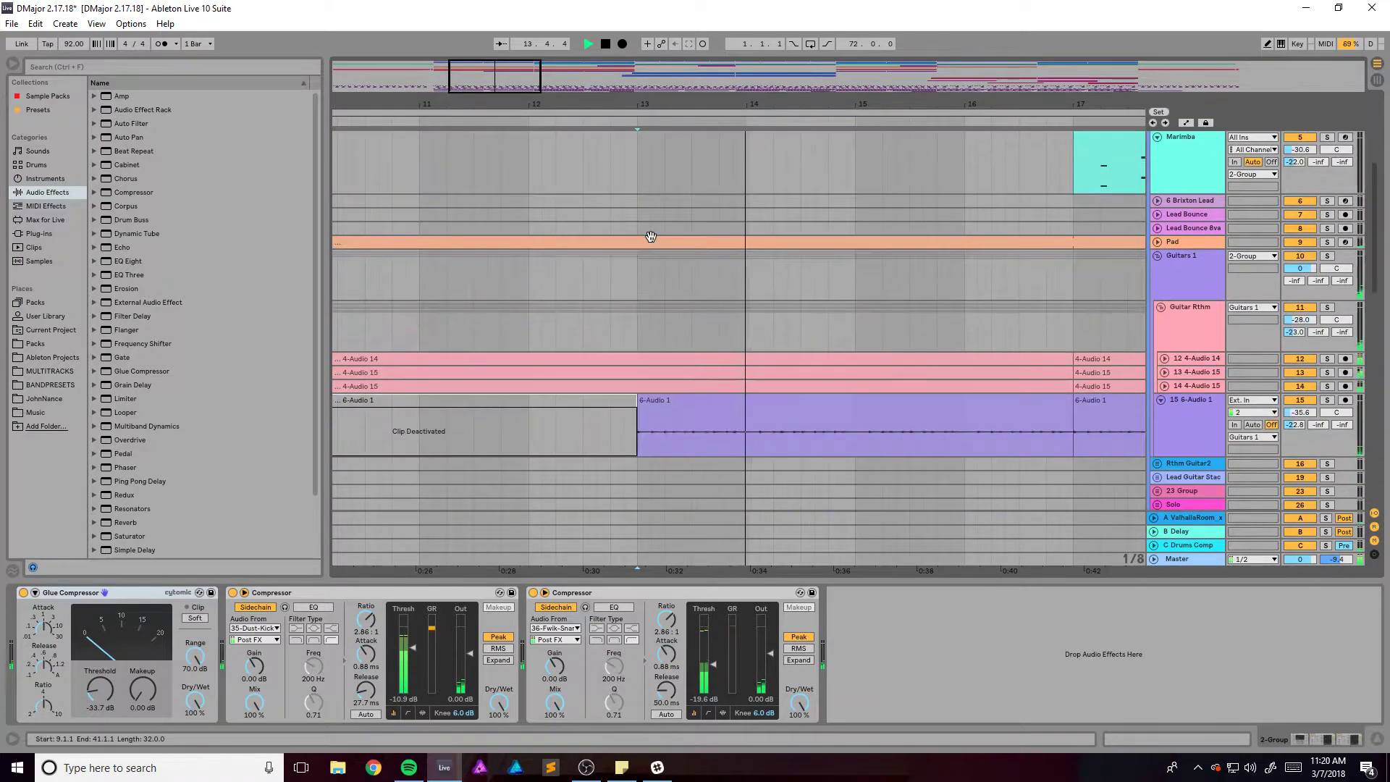
# Select the Marimba track and play it from bar 12.3.1
pyautogui.scroll(3, 639, 241)
pyautogui.click(583, 261)
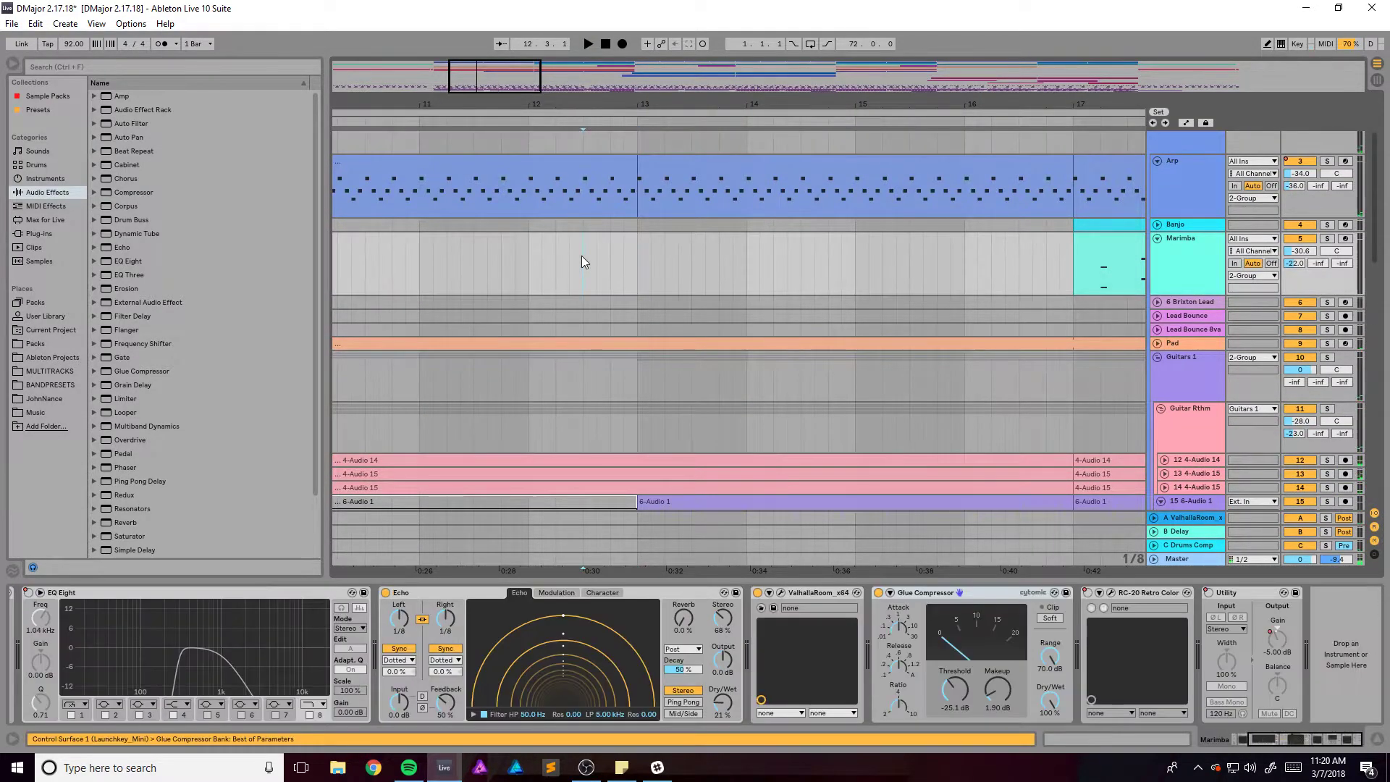
pyautogui.press('space')
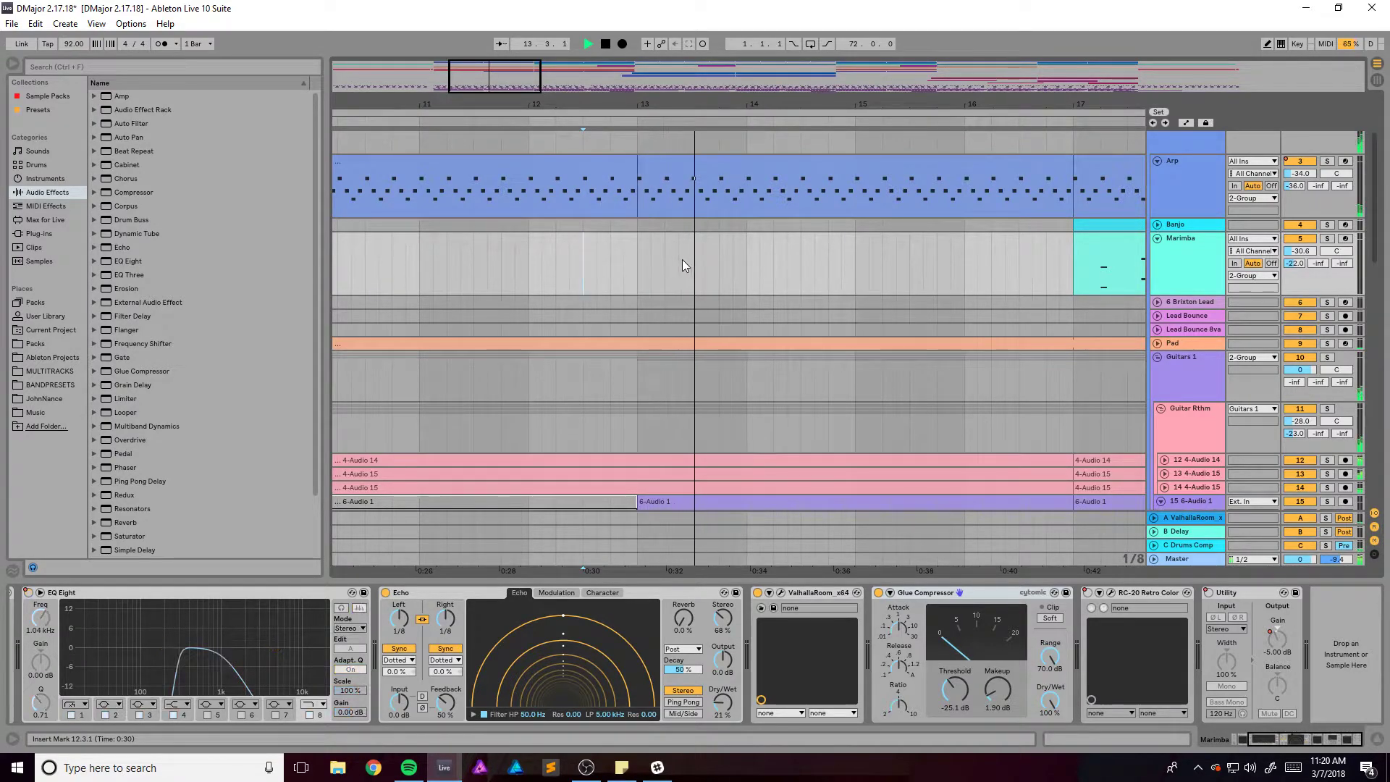
pyautogui.press('space')
pyautogui.scroll(-4, 739, 303)
pyautogui.scroll(-2, 701, 295)
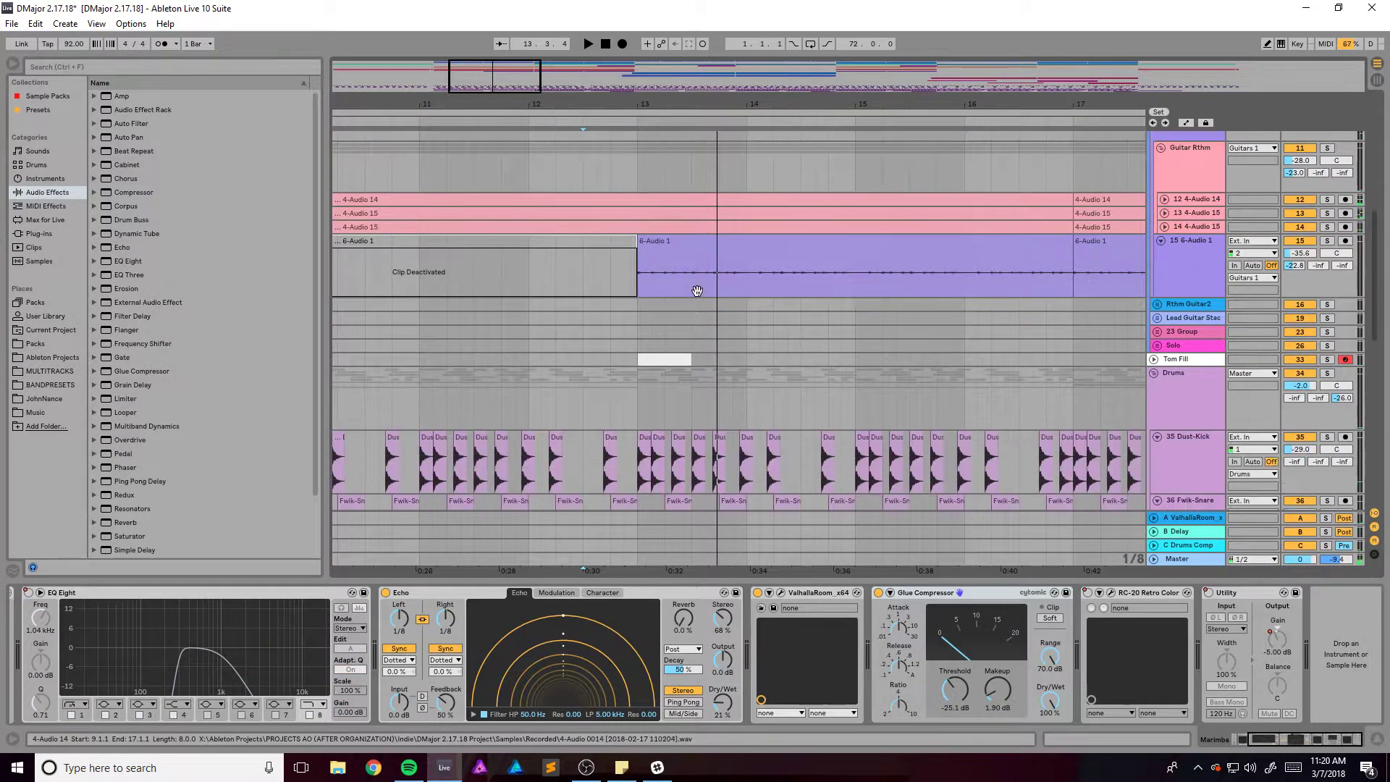
pyautogui.scroll(2, 1033, 472)
# Select the 6-Audio 1 track and play from inside its clip
pyautogui.click(1198, 340)
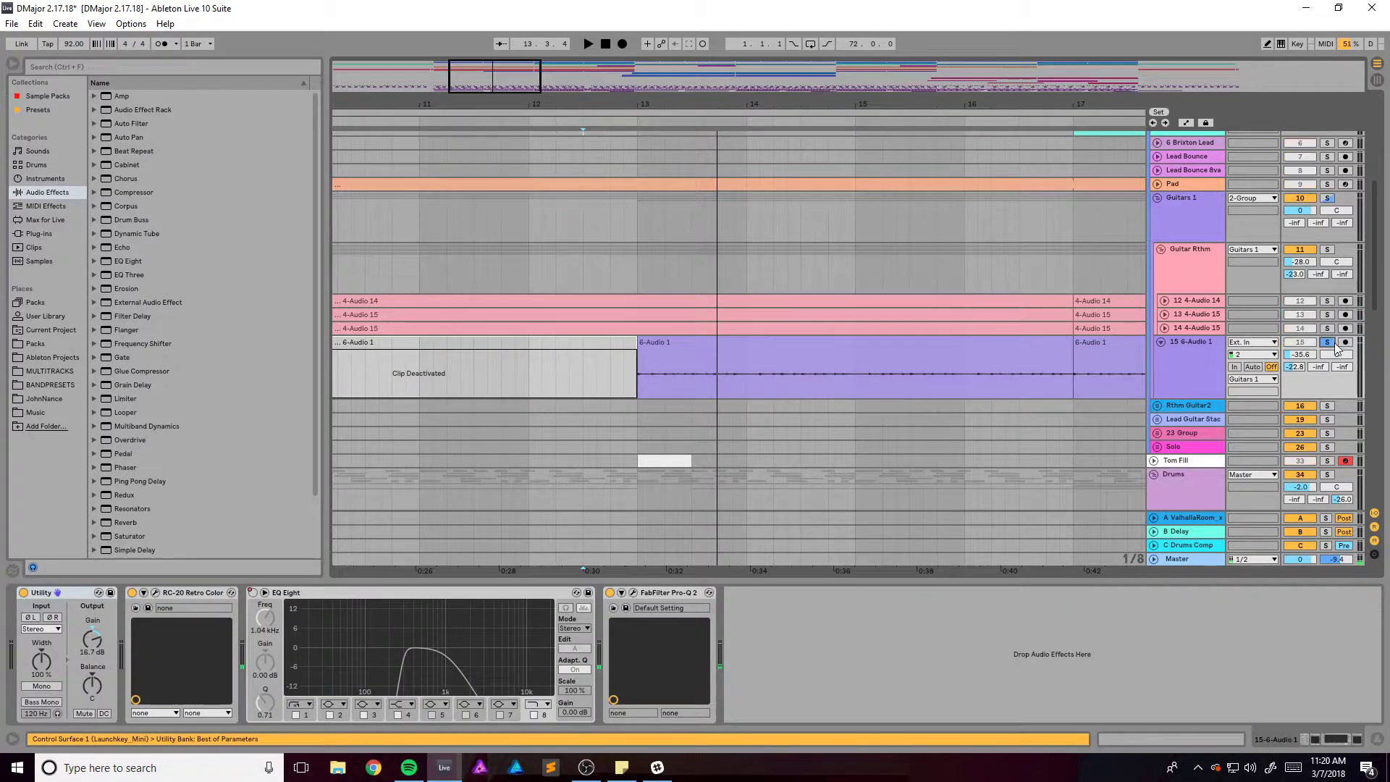
pyautogui.click(758, 390)
pyautogui.press('space')
pyautogui.click(1178, 359)
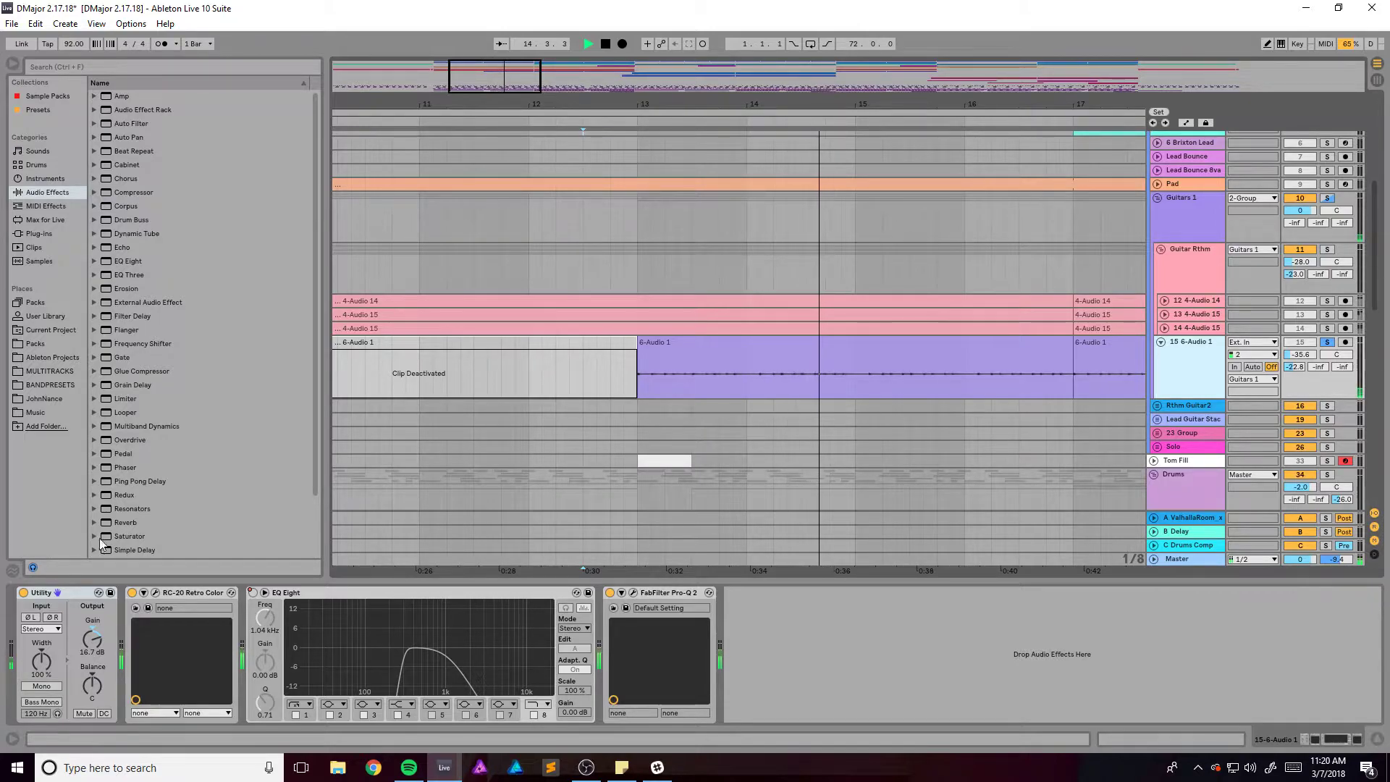
# Open and close 6-Audio 1's RC-20 and Pro-Q 2 windows, then zoom out the arrangement
pyautogui.click(156, 593)
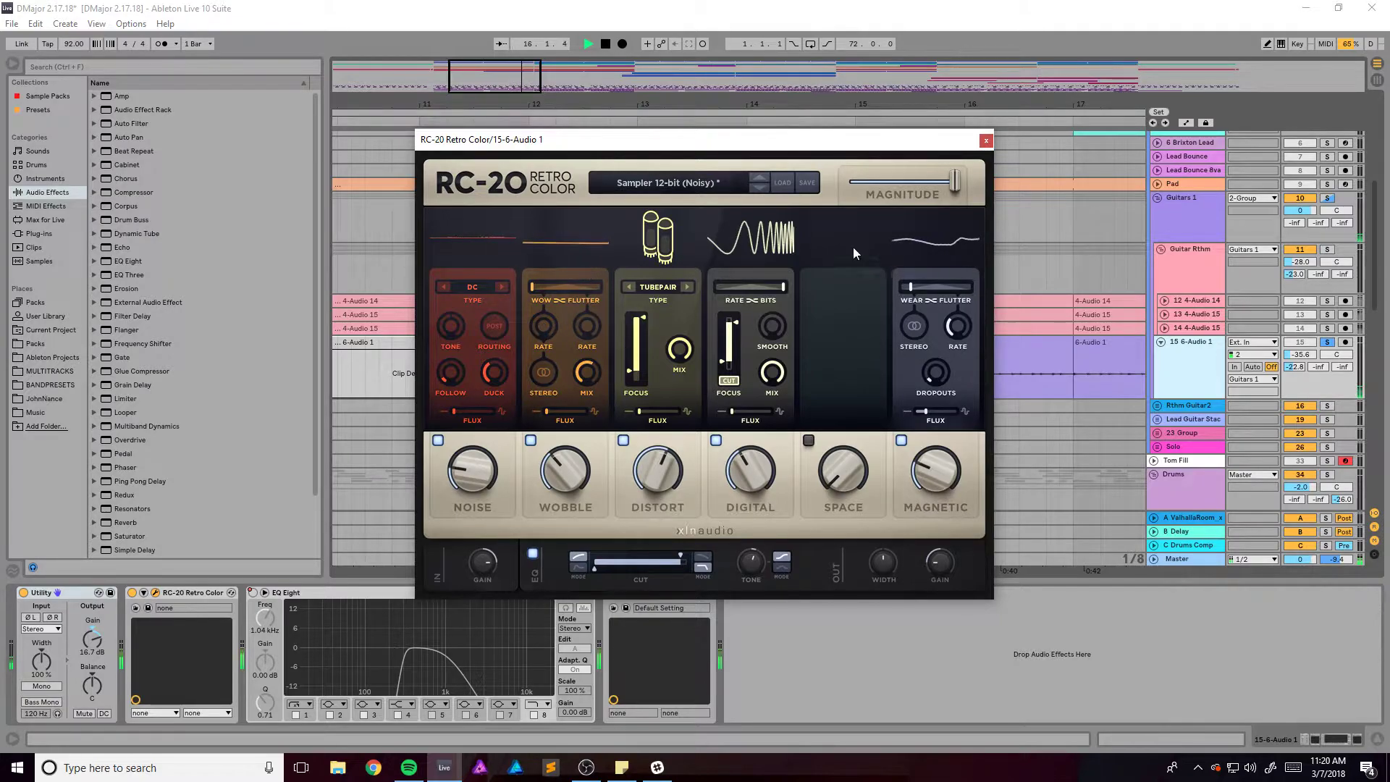
pyautogui.moveTo(963, 139); pyautogui.dragTo(1003, 136)
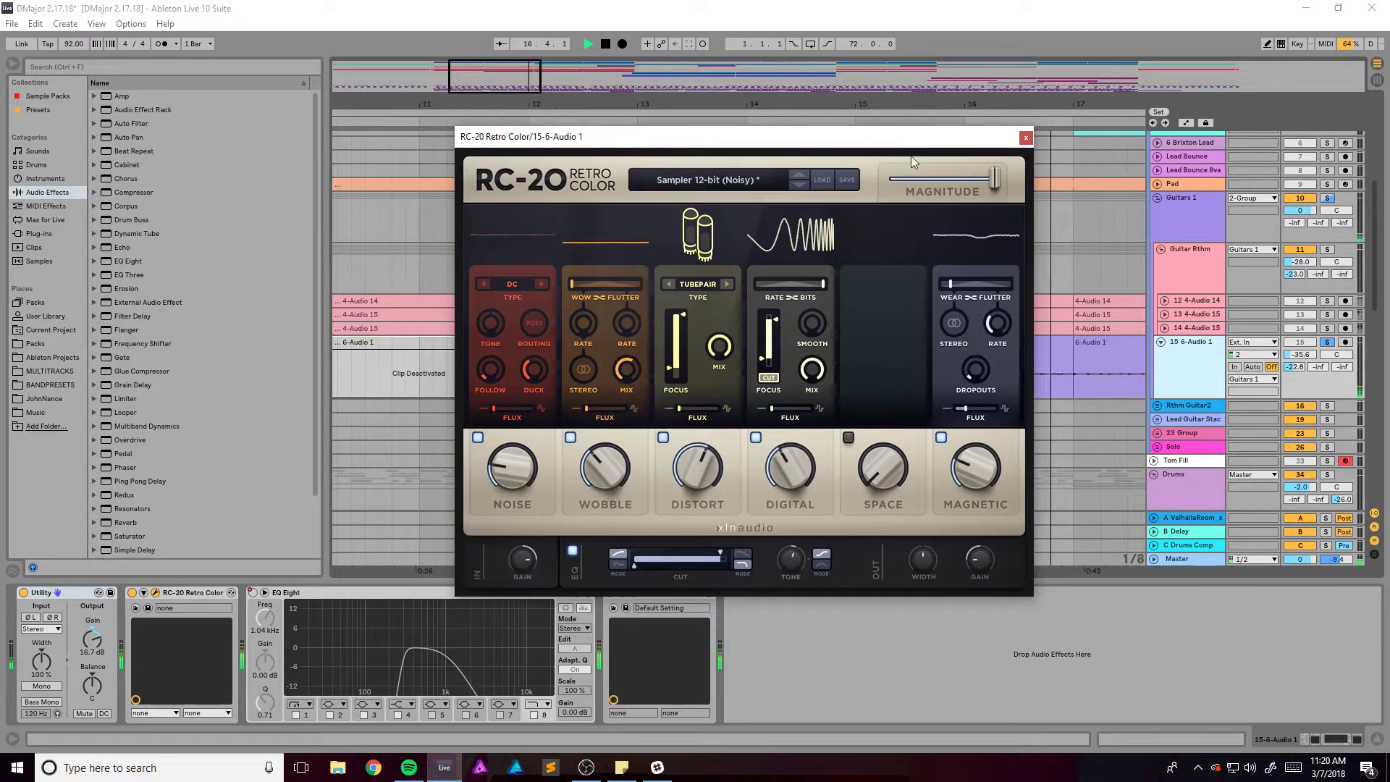
pyautogui.click(1027, 138)
pyautogui.click(633, 593)
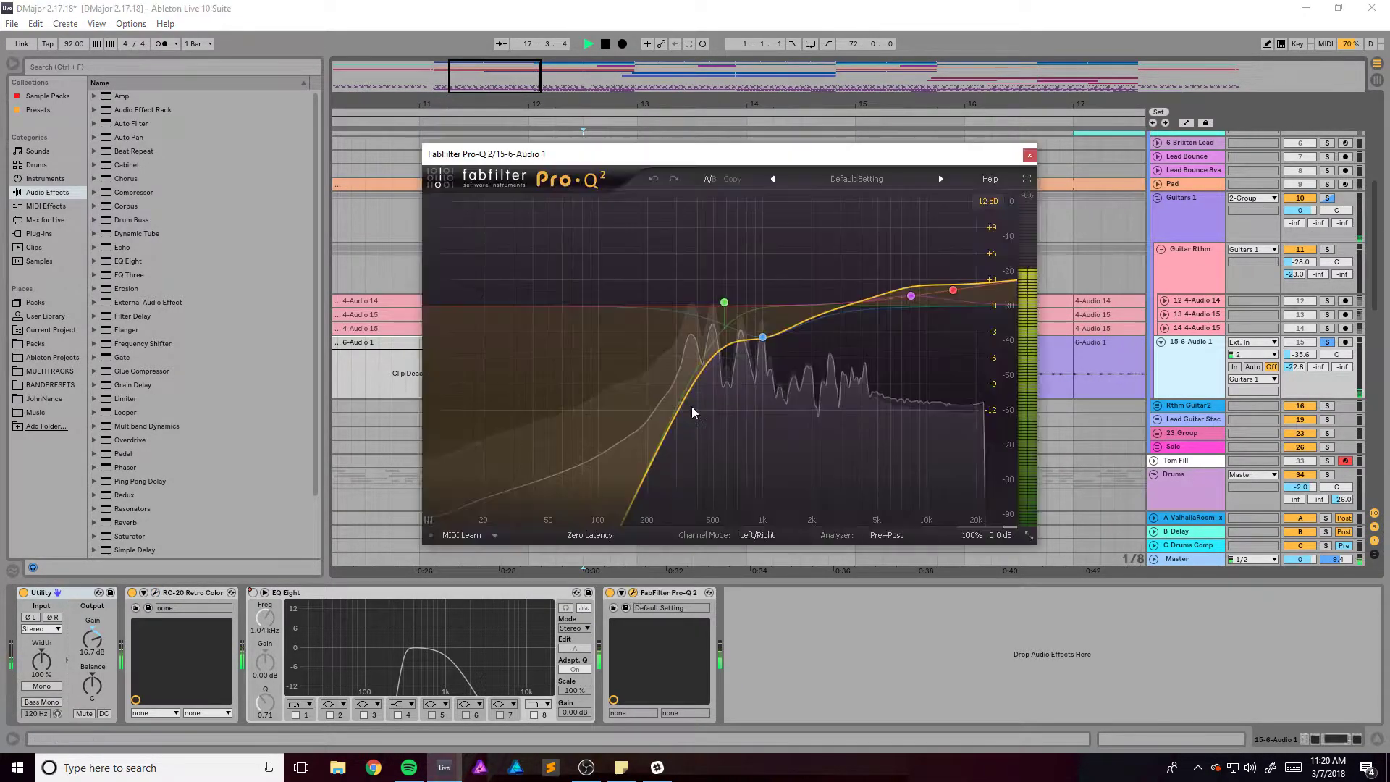
pyautogui.click(1030, 155)
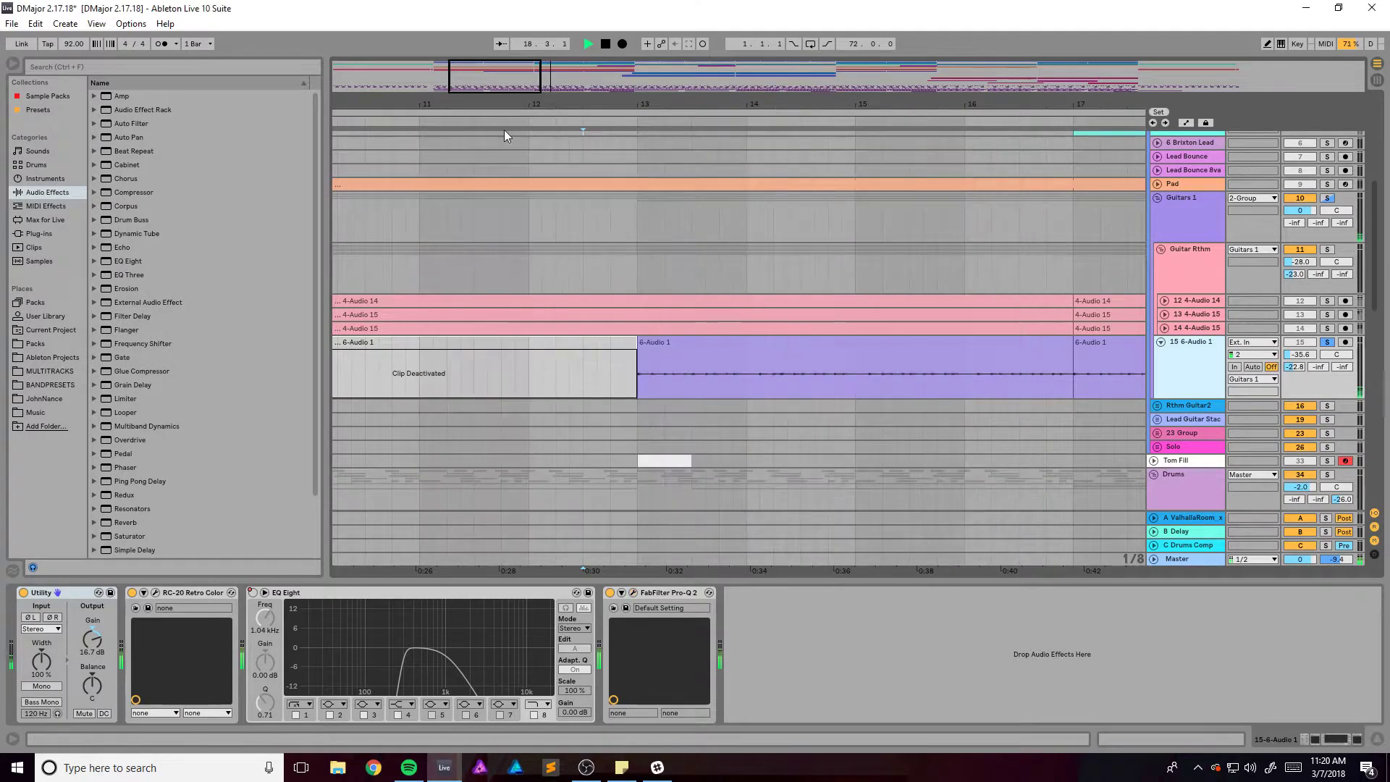
pyautogui.moveTo(877, 104); pyautogui.dragTo(682, 30)
# Stop playback, solo the Pad track, and show its instrument chain
pyautogui.press('space')
pyautogui.scroll(8, 668, 388)
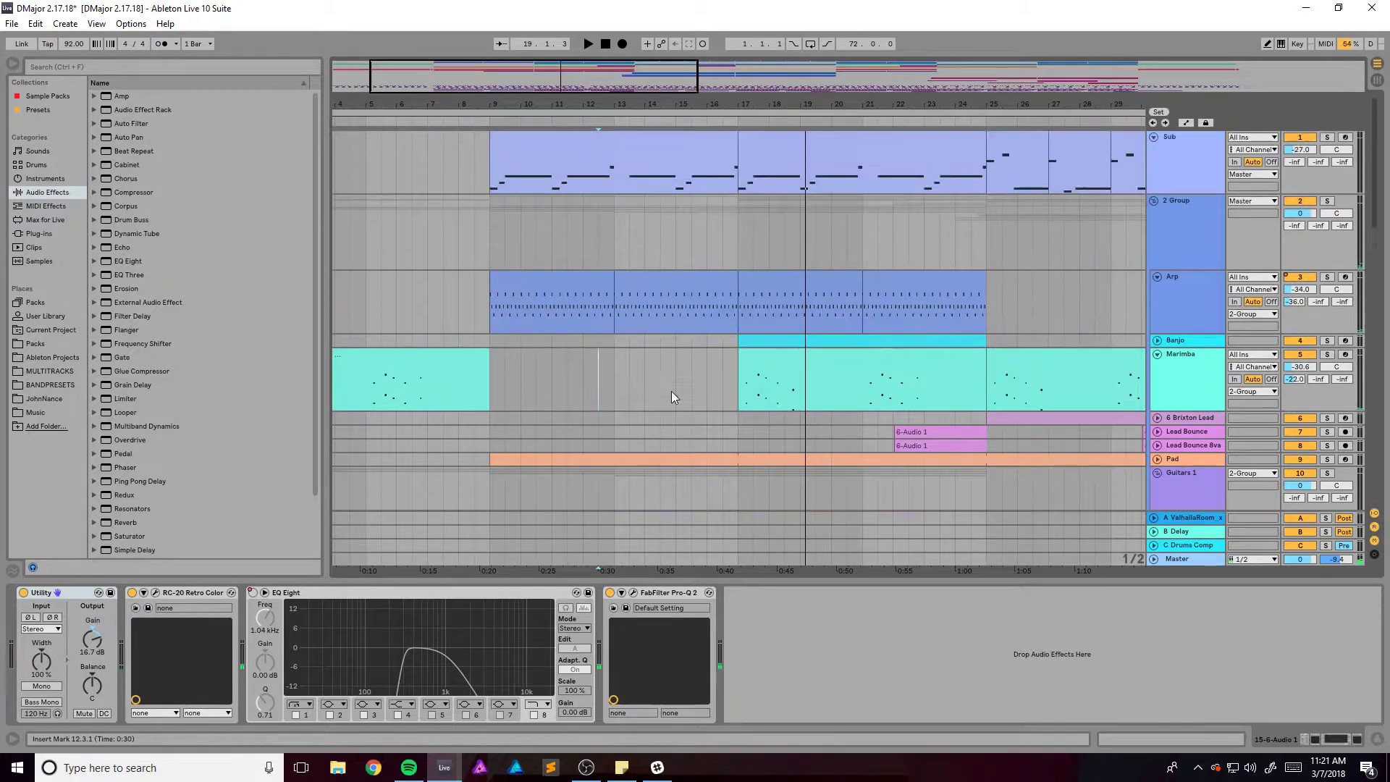
pyautogui.scroll(-7, 655, 376)
pyautogui.scroll(3, 654, 375)
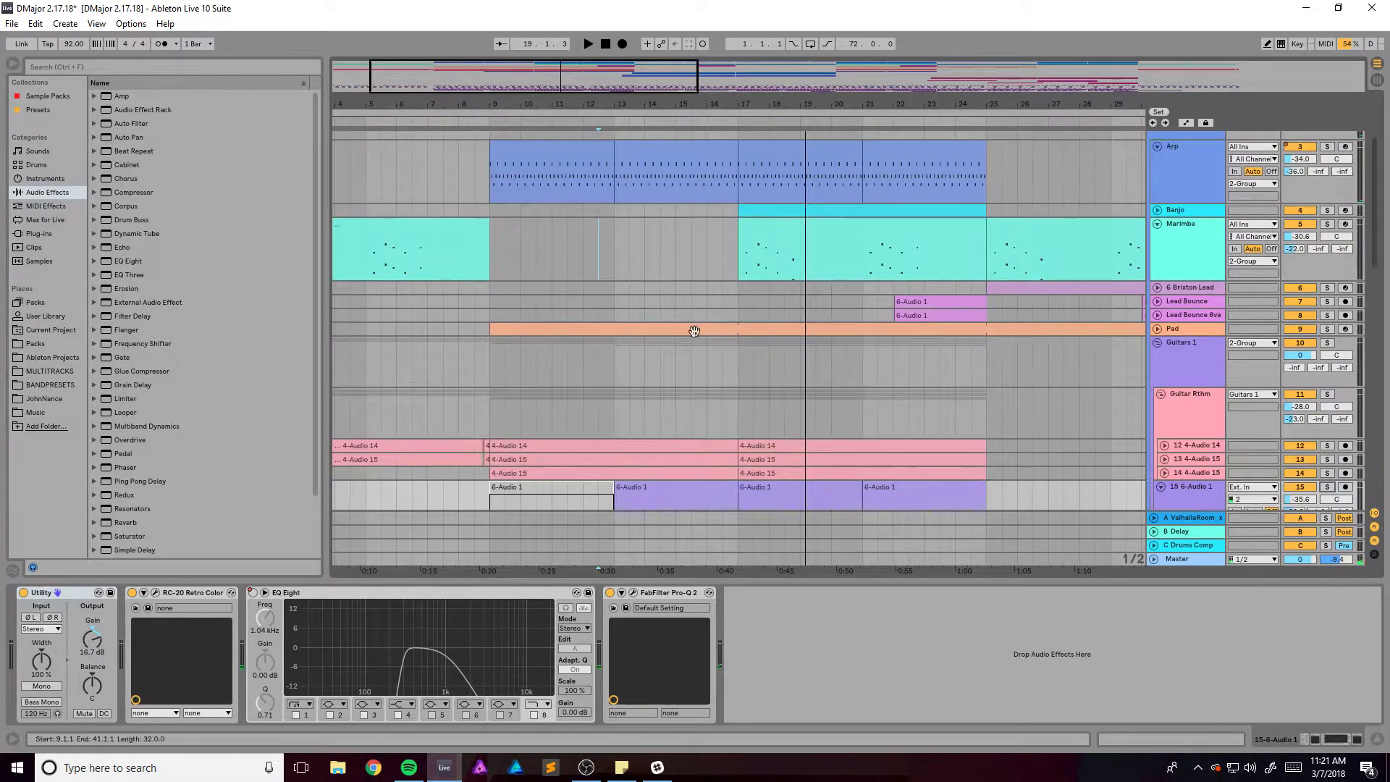
pyautogui.click(1328, 328)
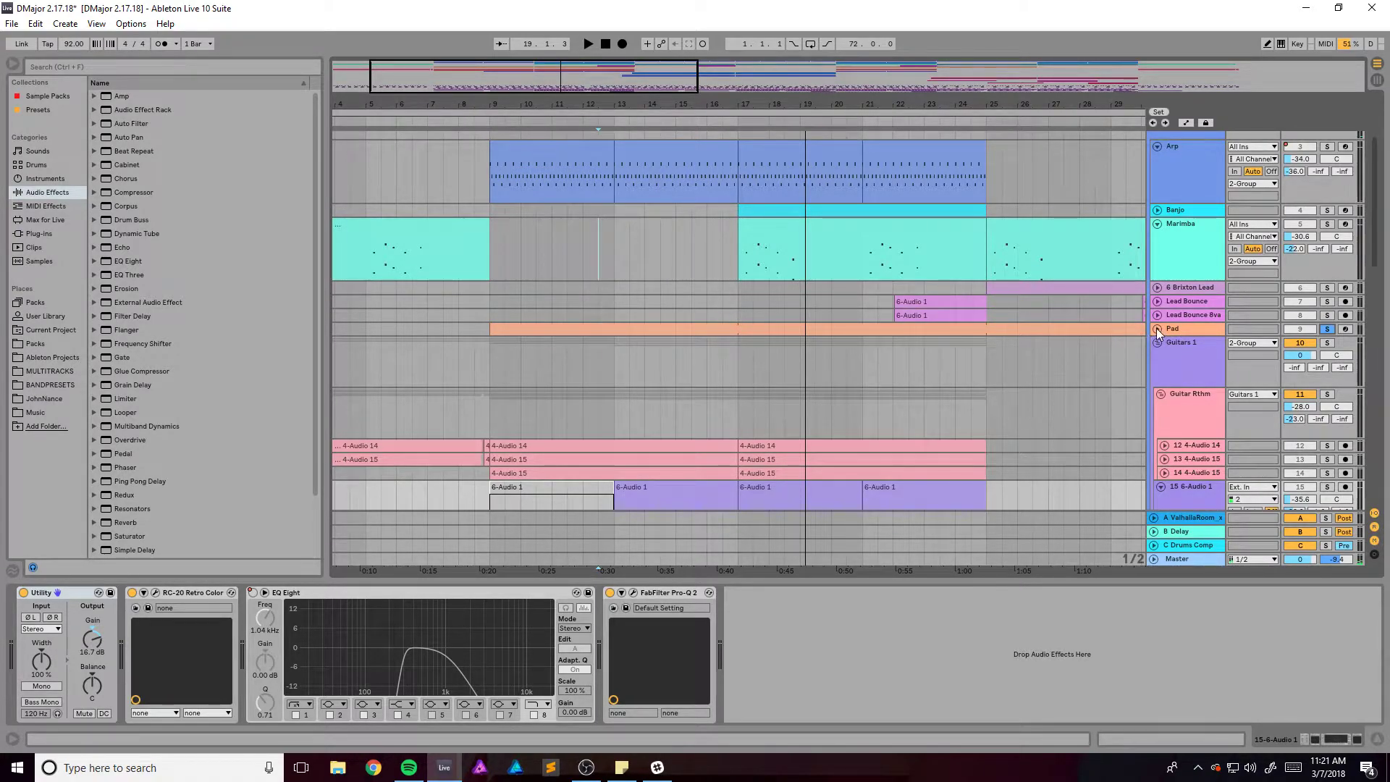
pyautogui.click(1157, 344)
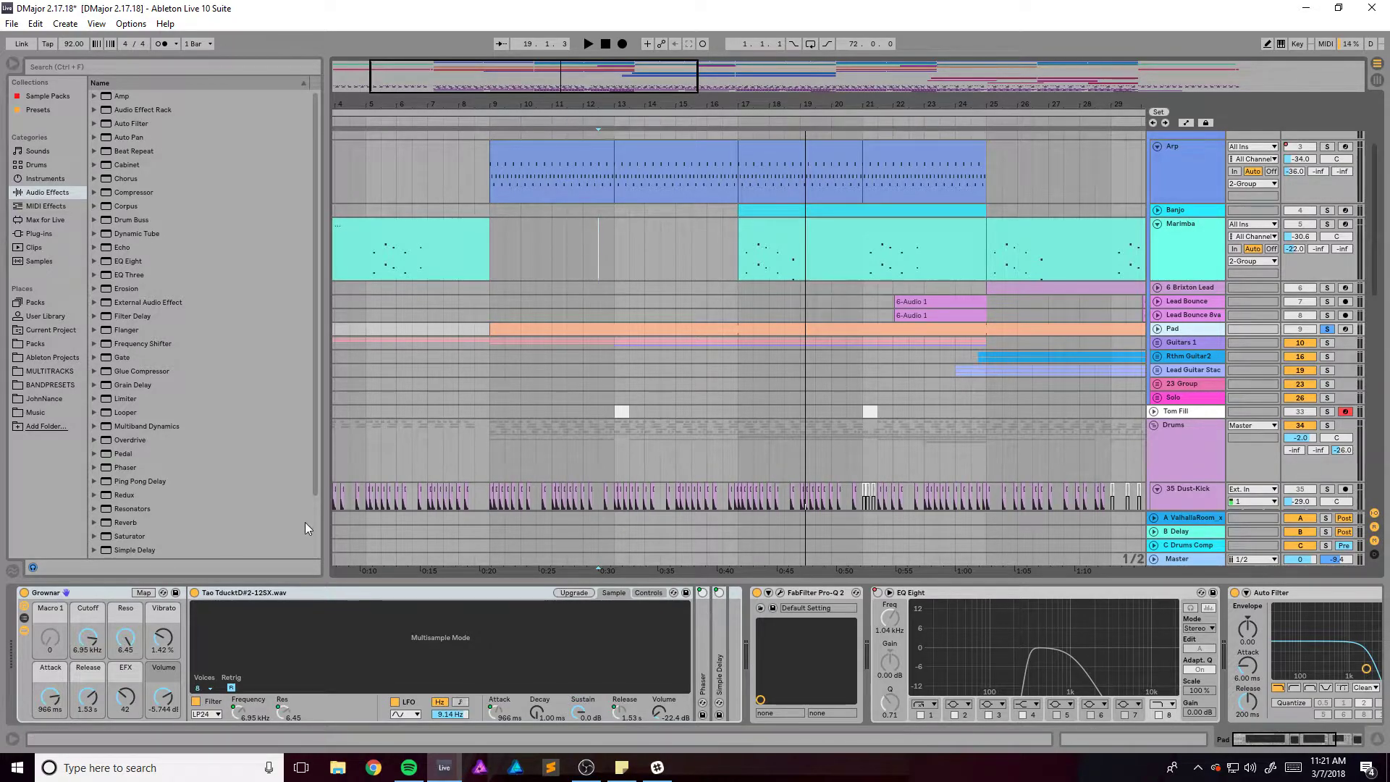
# List Packs in the browser and expand then collapse Retro Synths
pyautogui.click(36, 303)
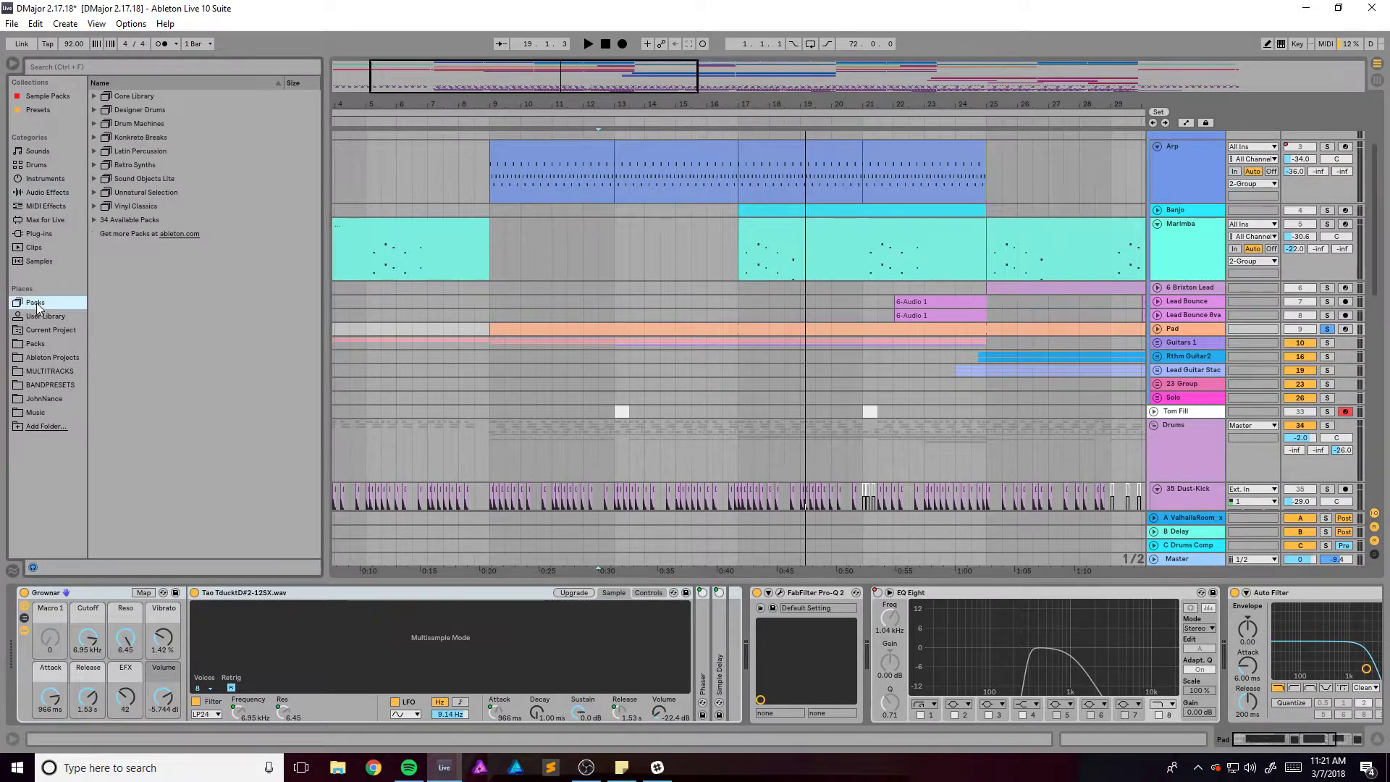
pyautogui.click(94, 166)
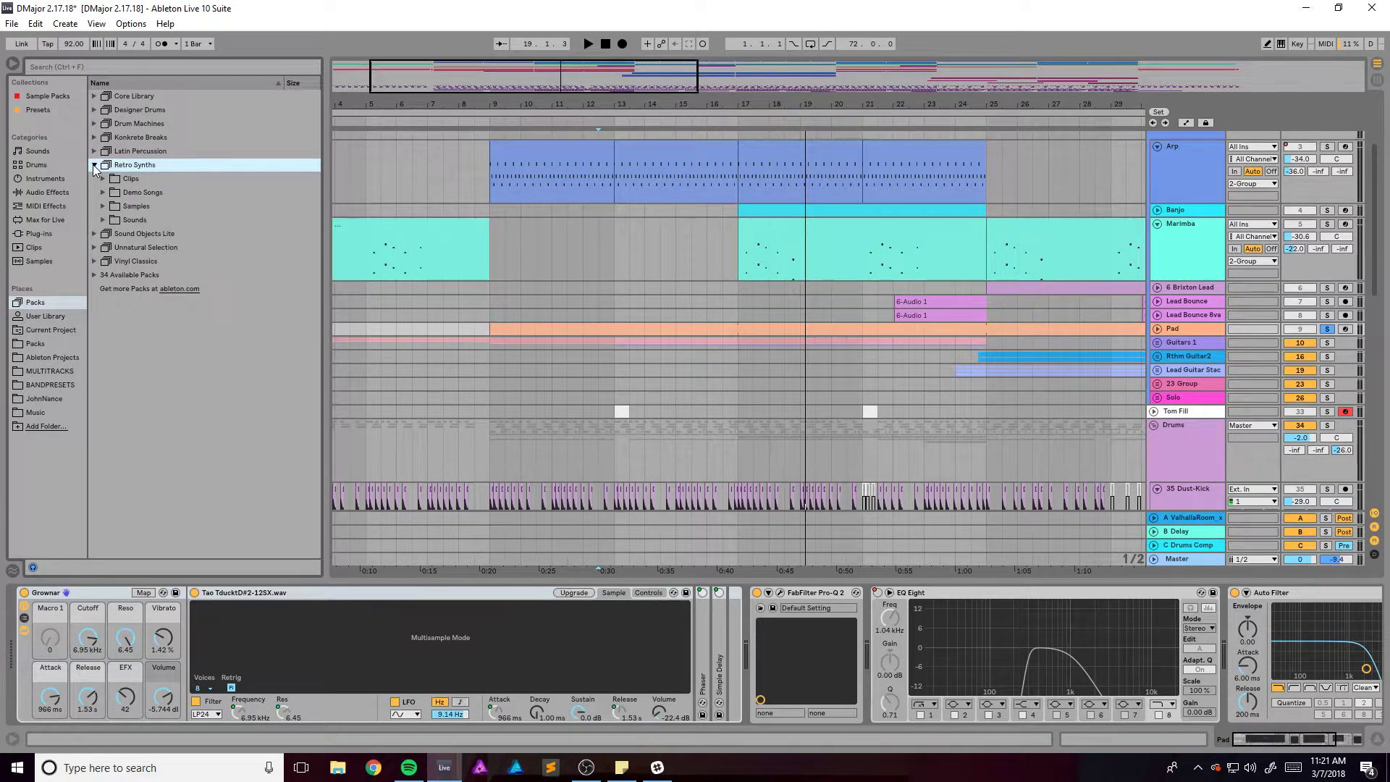
pyautogui.click(94, 166)
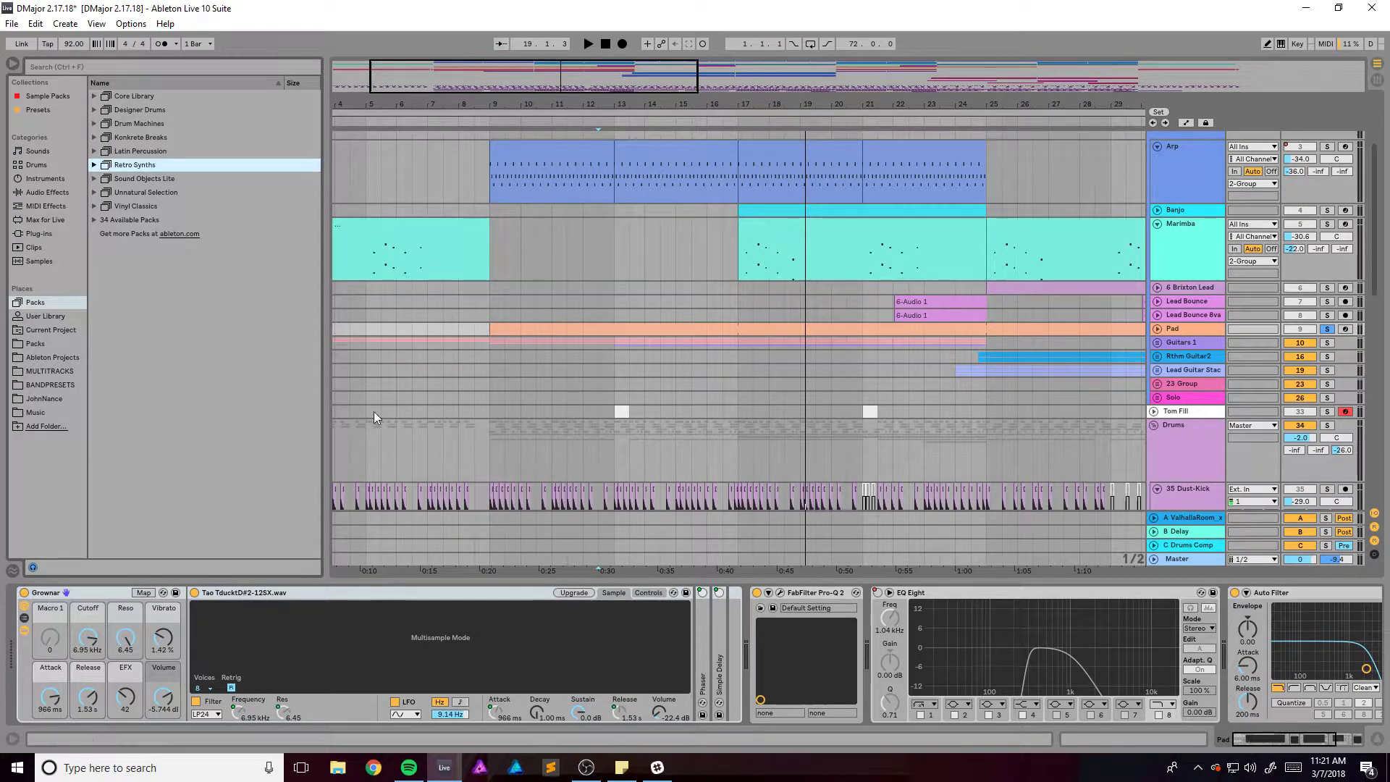
pyautogui.click(781, 593)
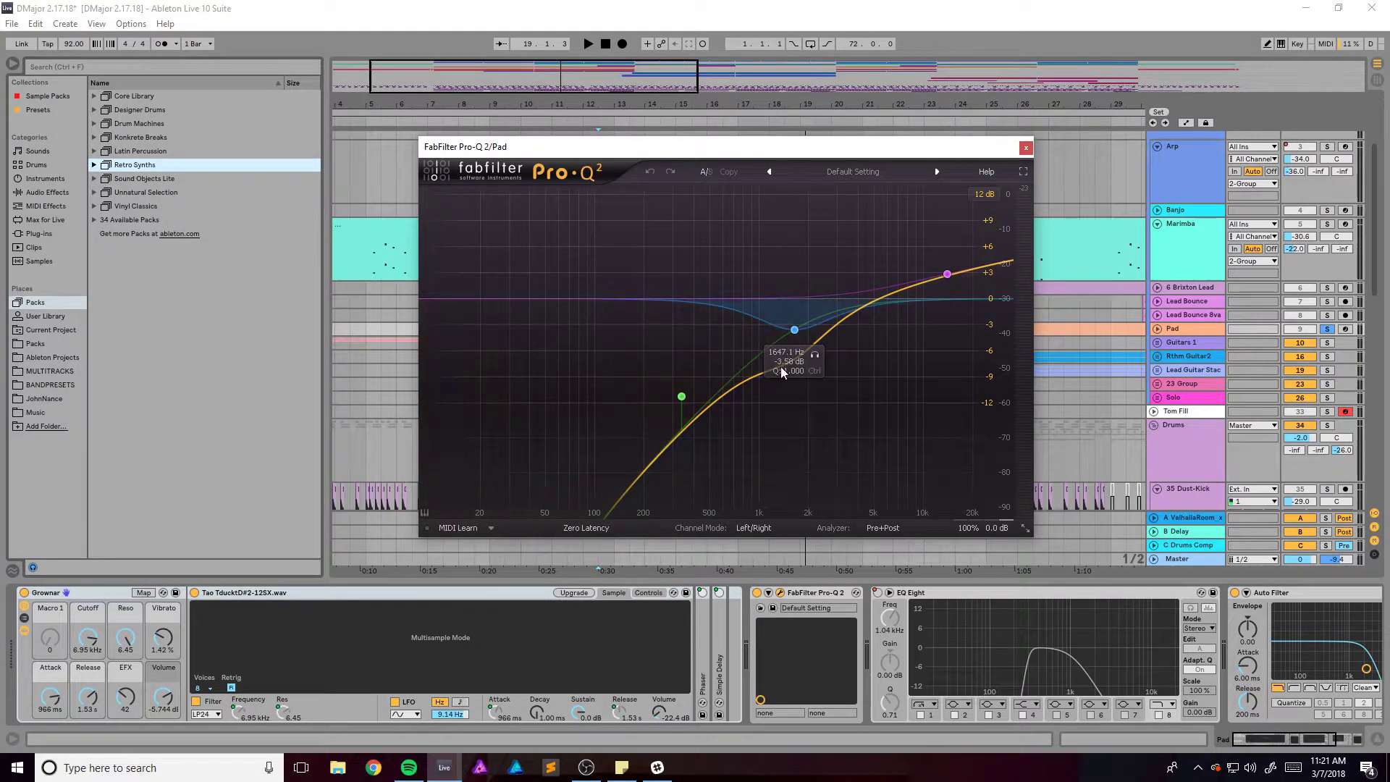
pyautogui.press('space')
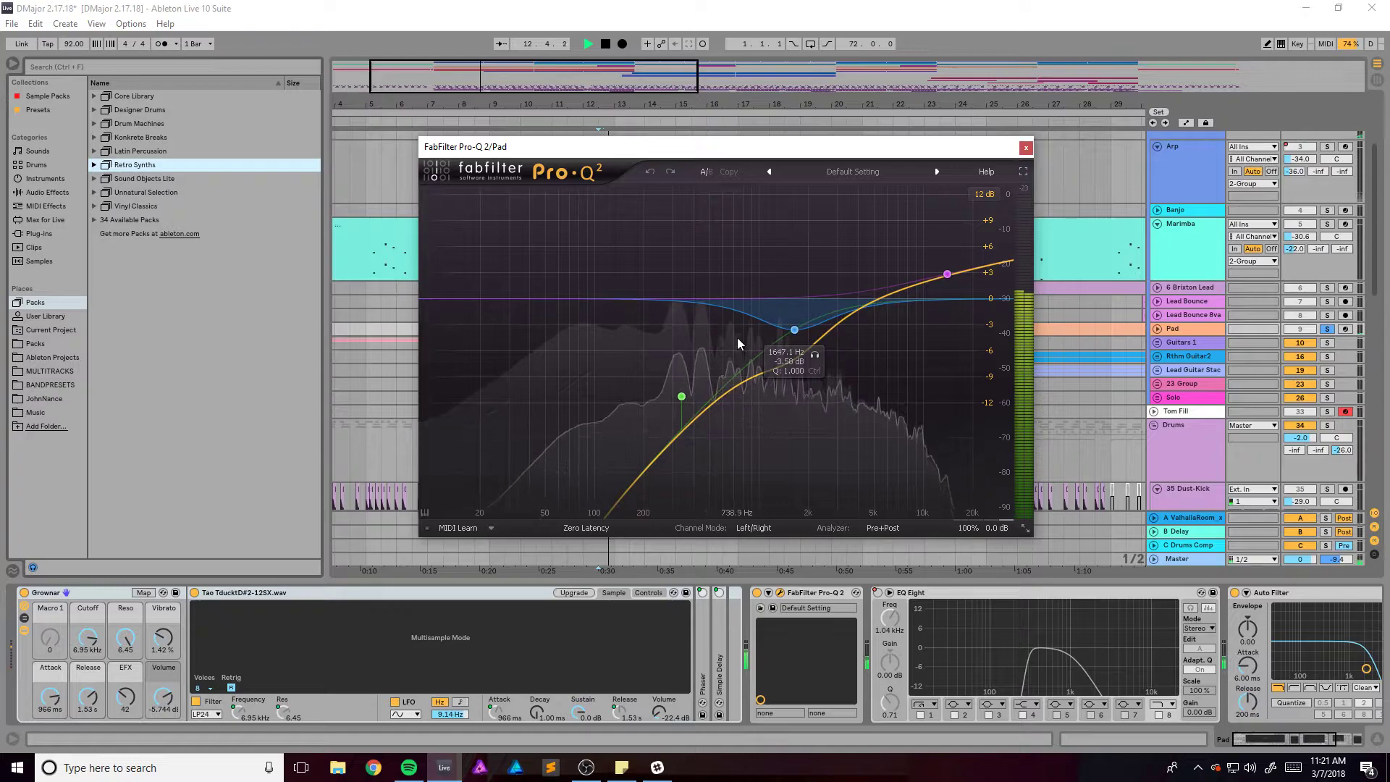
pyautogui.moveTo(727, 148); pyautogui.dragTo(617, 137)
pyautogui.press('space')
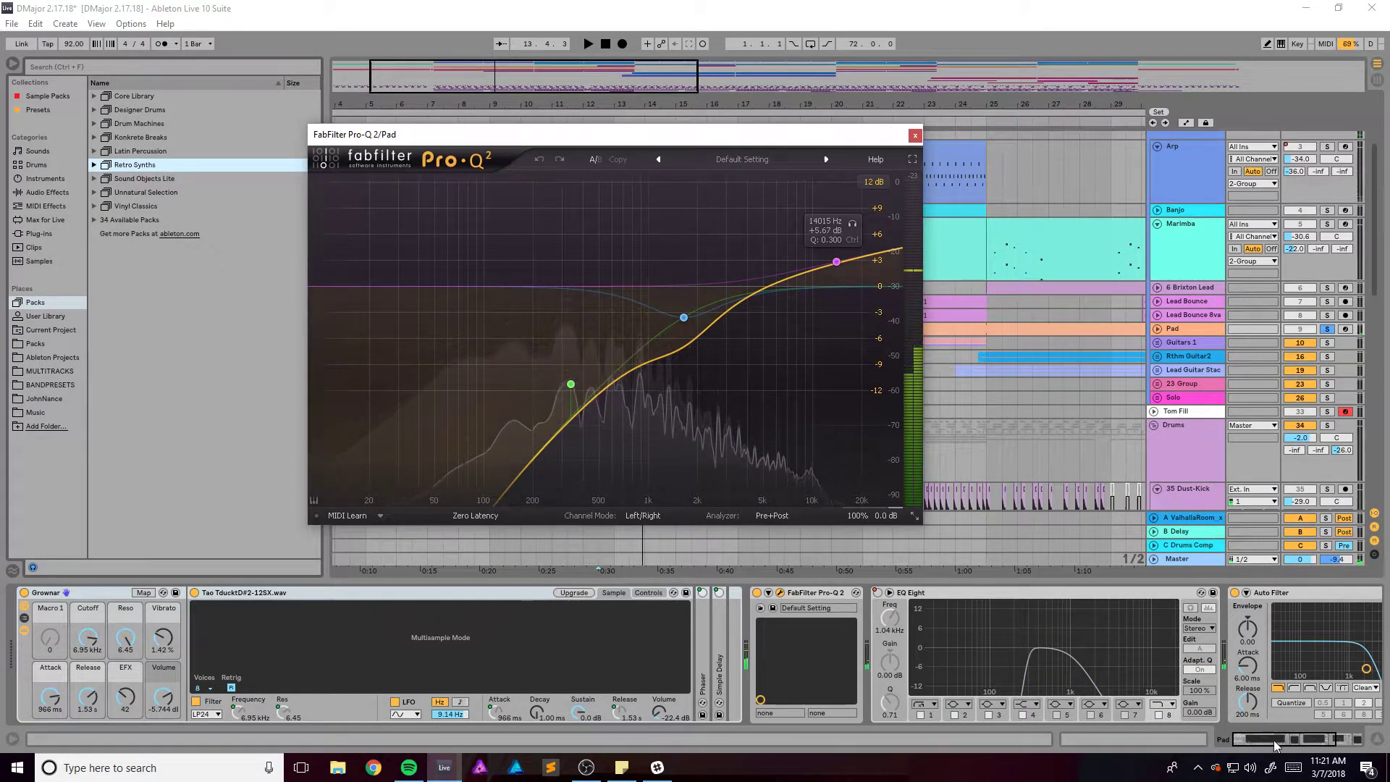
pyautogui.moveTo(1275, 741); pyautogui.dragTo(1305, 741)
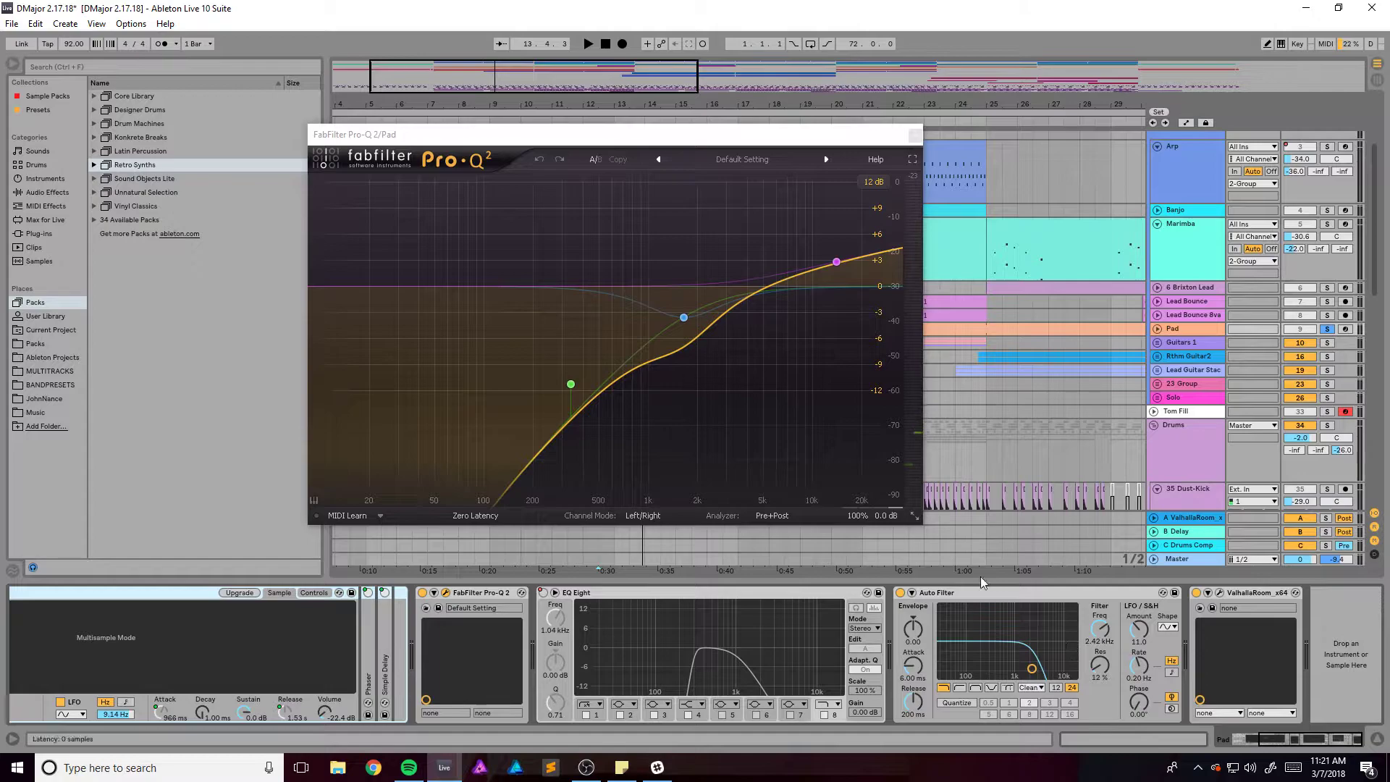
pyautogui.press('space')
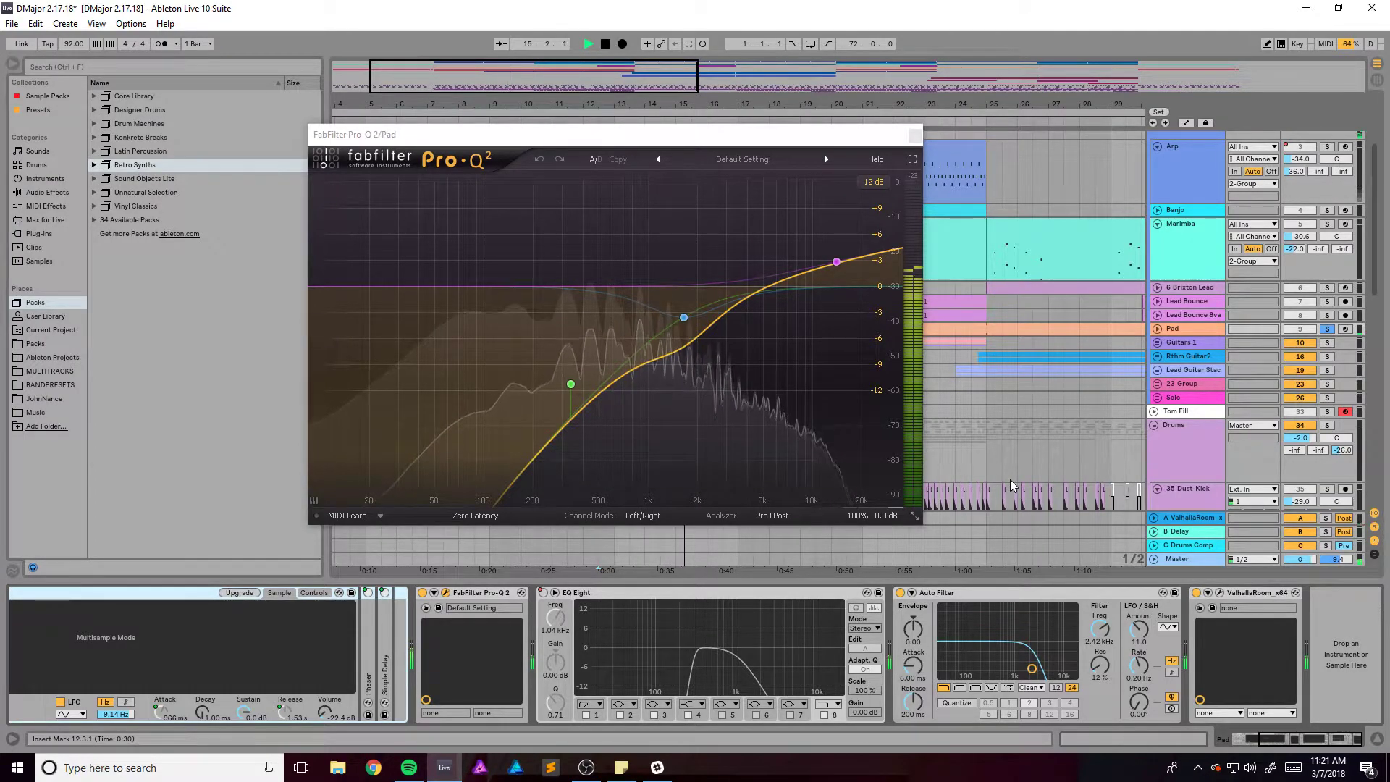
pyautogui.press('space')
pyautogui.click(1220, 592)
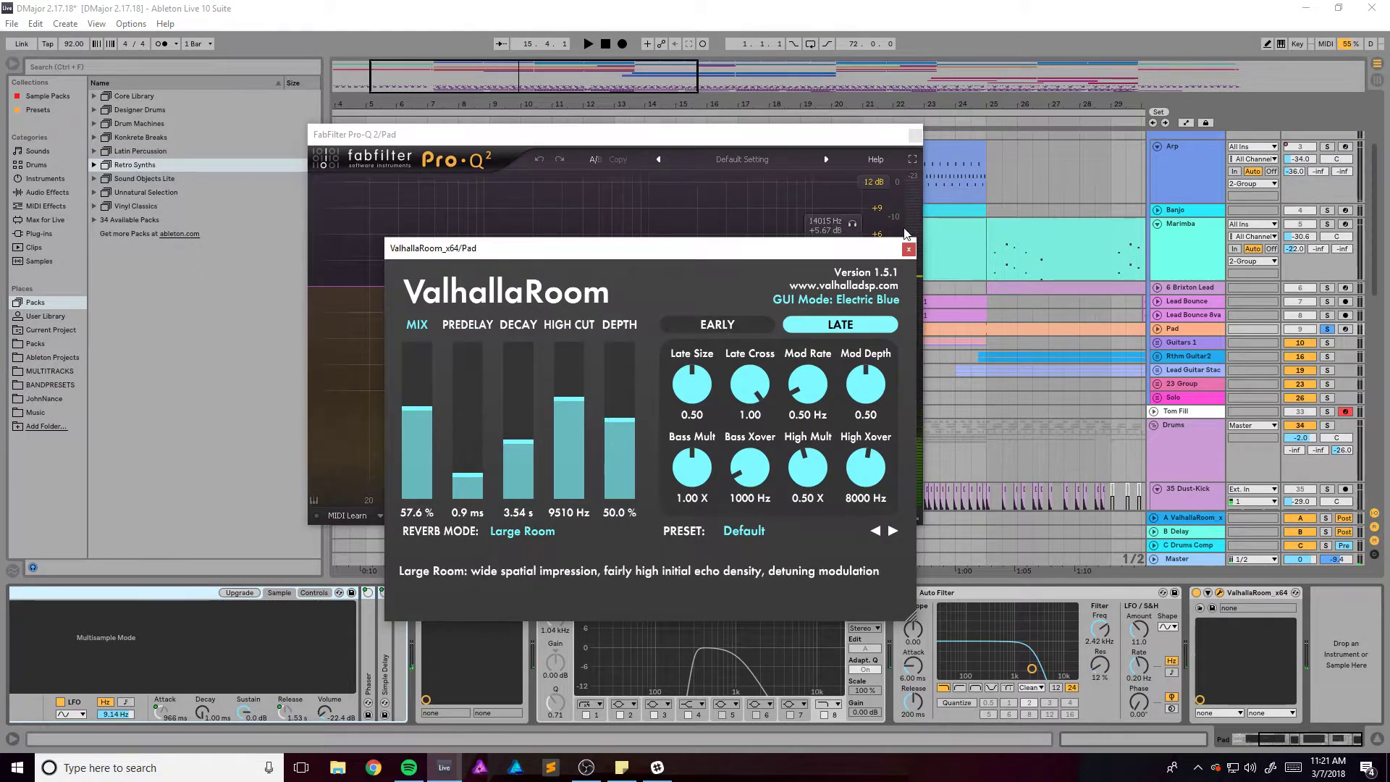
pyautogui.click(908, 249)
# Close Pro-Q 2, select the 23 Group, then solo, select and unfold Tom Fill while playing
pyautogui.click(911, 140)
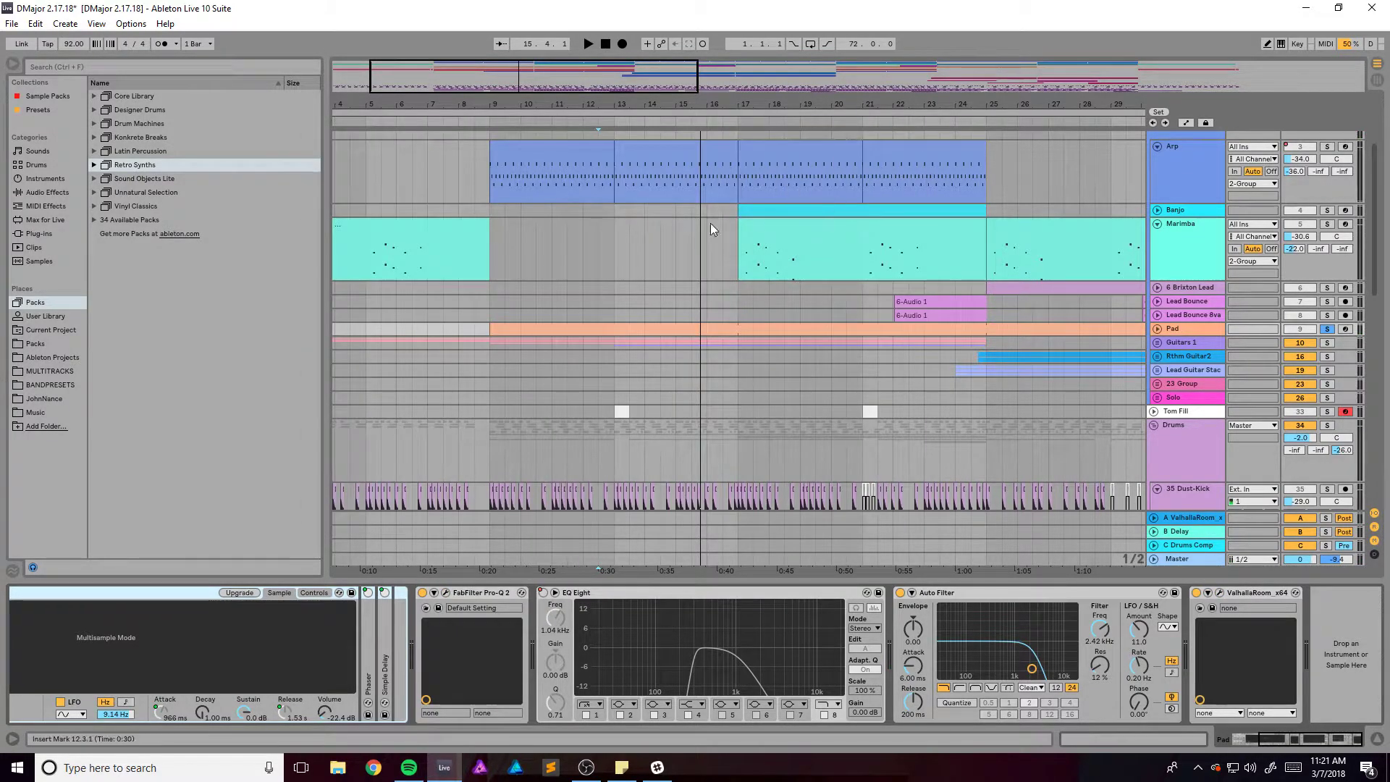
pyautogui.scroll(-3, 675, 350)
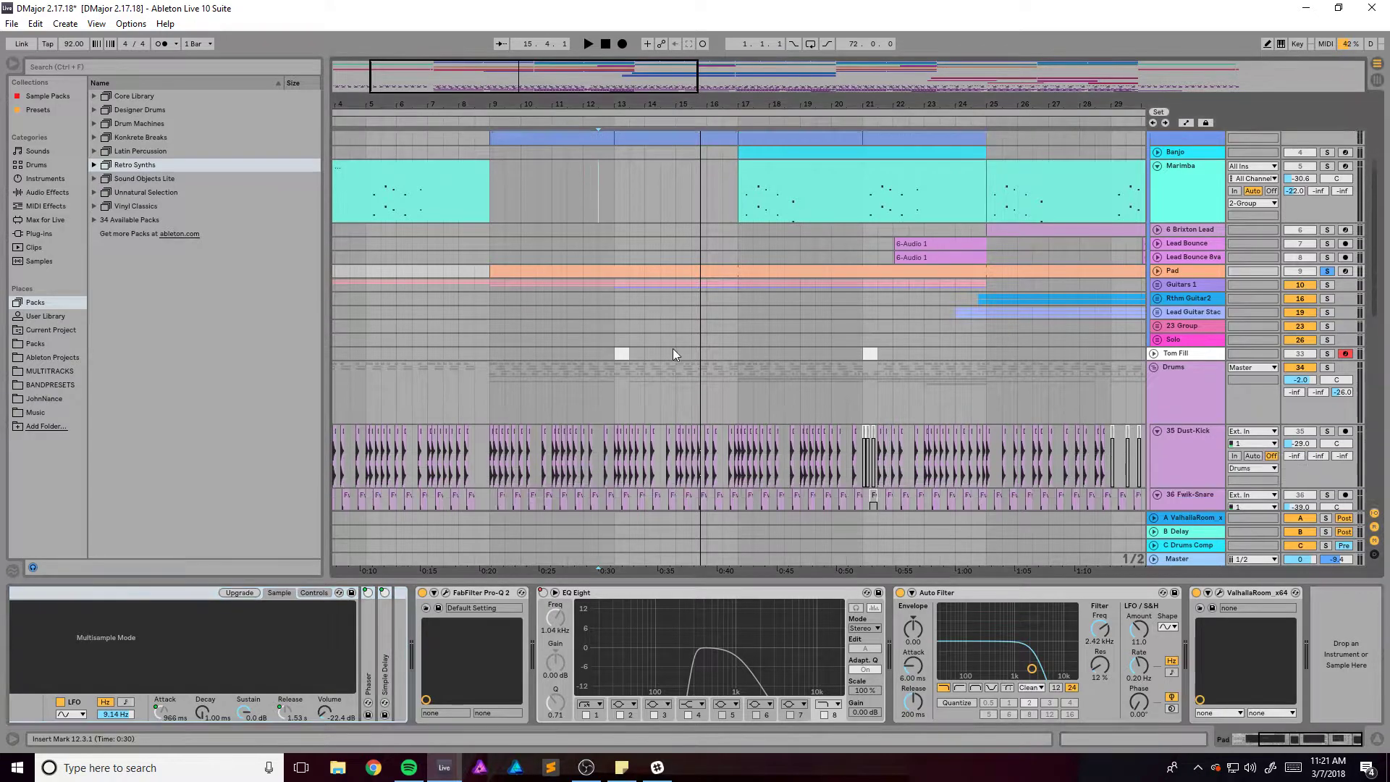
pyautogui.click(620, 284)
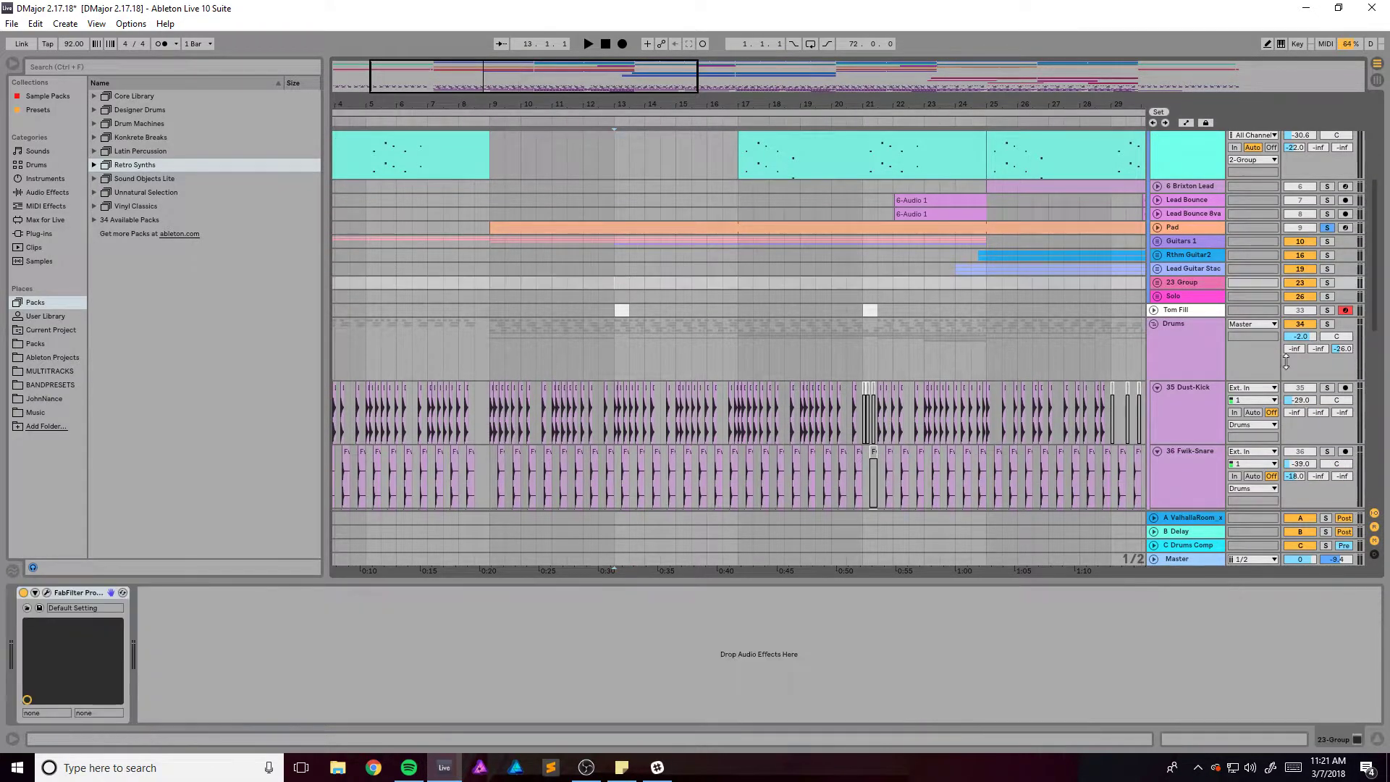
pyautogui.click(1328, 310)
pyautogui.press('space')
pyautogui.click(1192, 308)
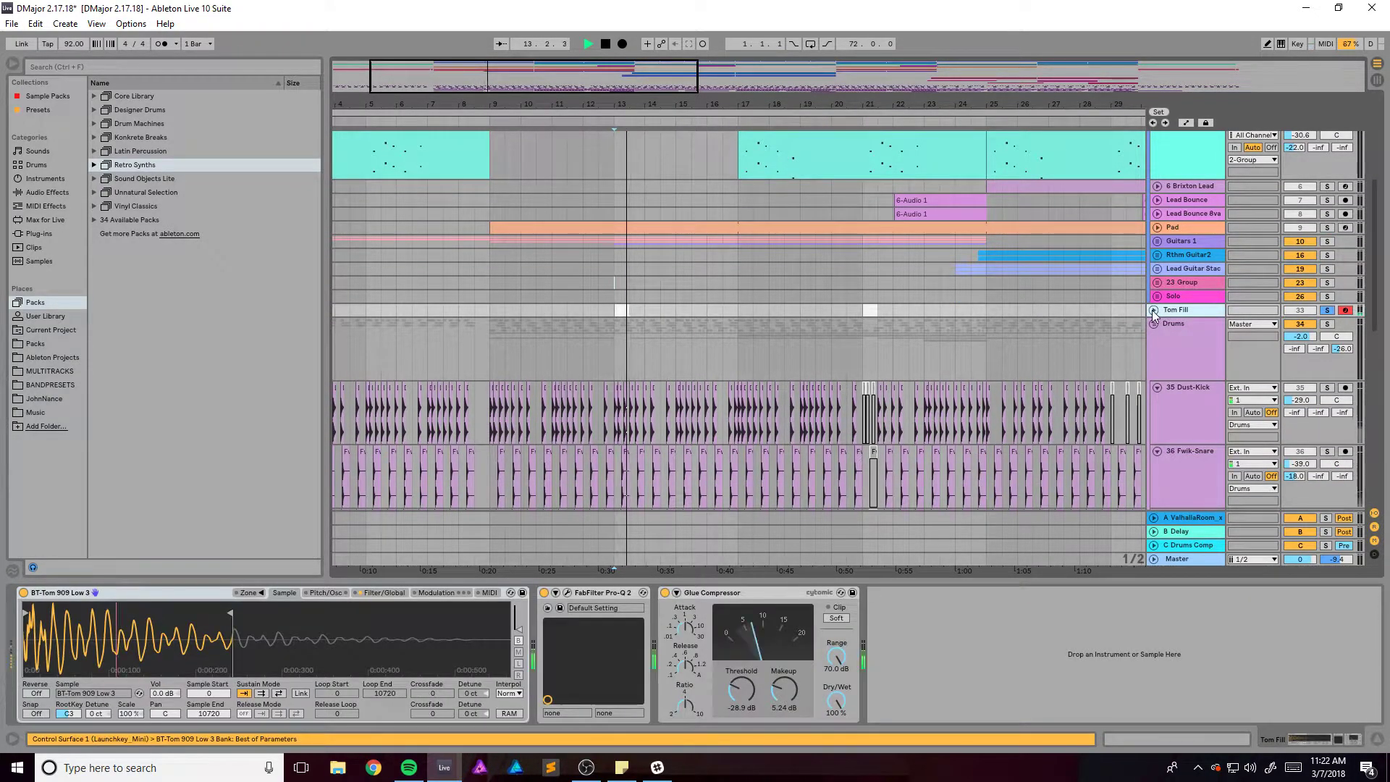
pyautogui.click(1154, 310)
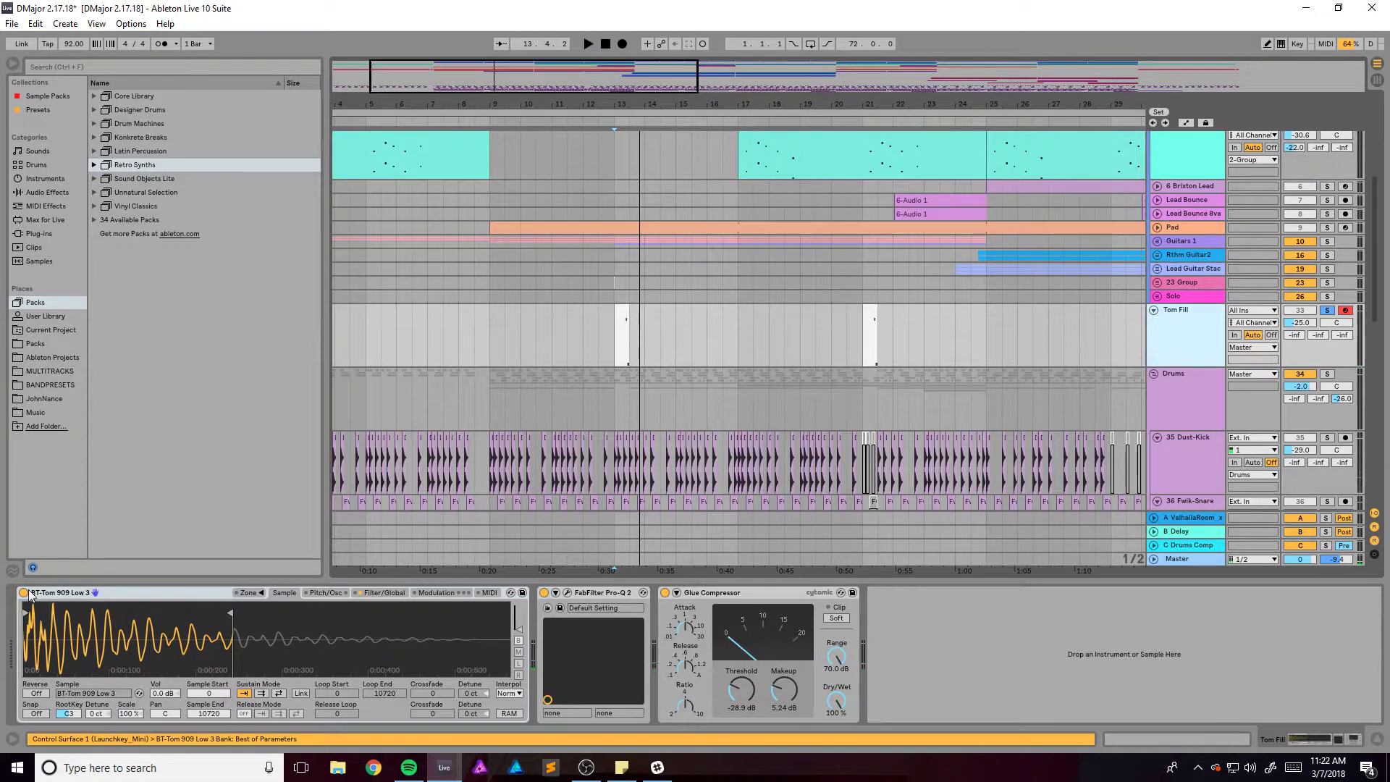
# Audition Tom Fill with its Pro-Q 2 window open, close it, and zoom to bars 13–31
pyautogui.click(566, 592)
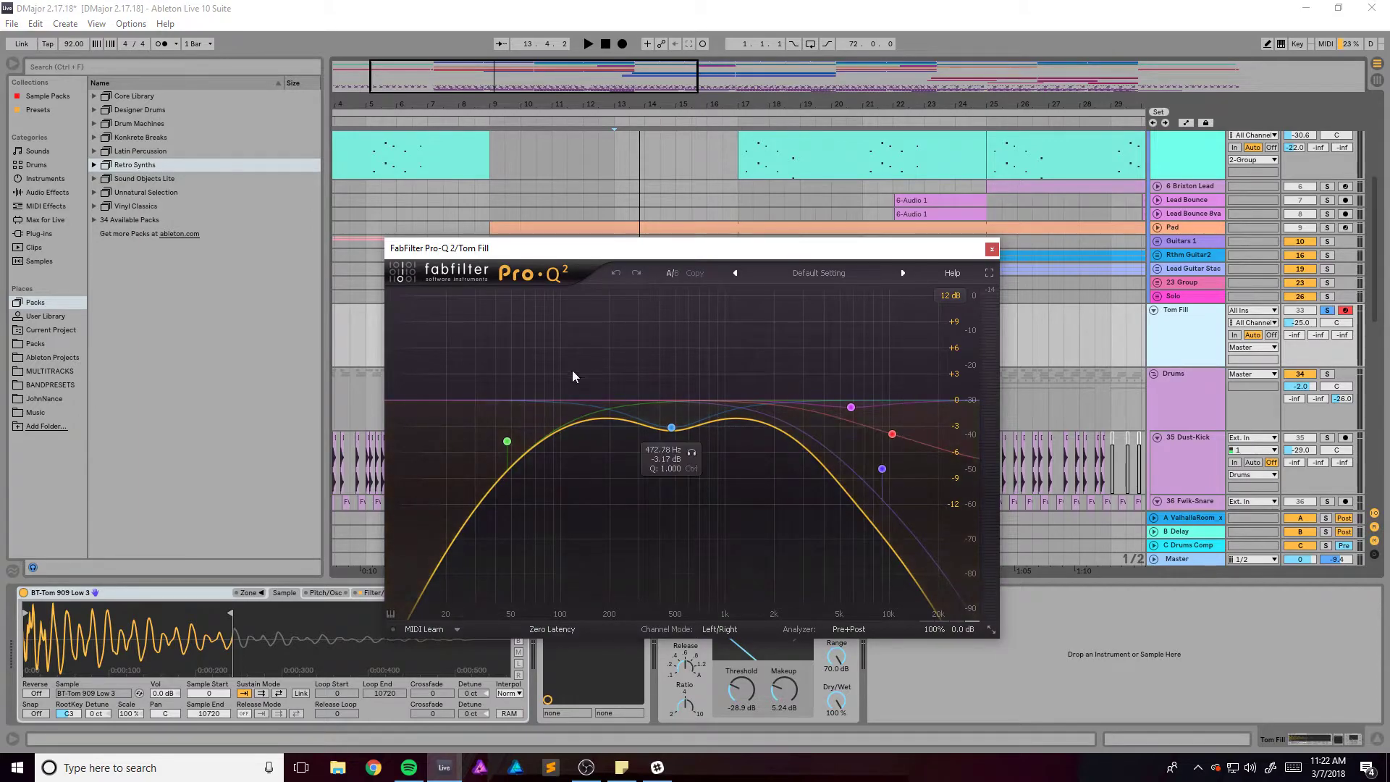
pyautogui.moveTo(779, 246); pyautogui.dragTo(689, 234)
pyautogui.press('space')
pyautogui.click(901, 236)
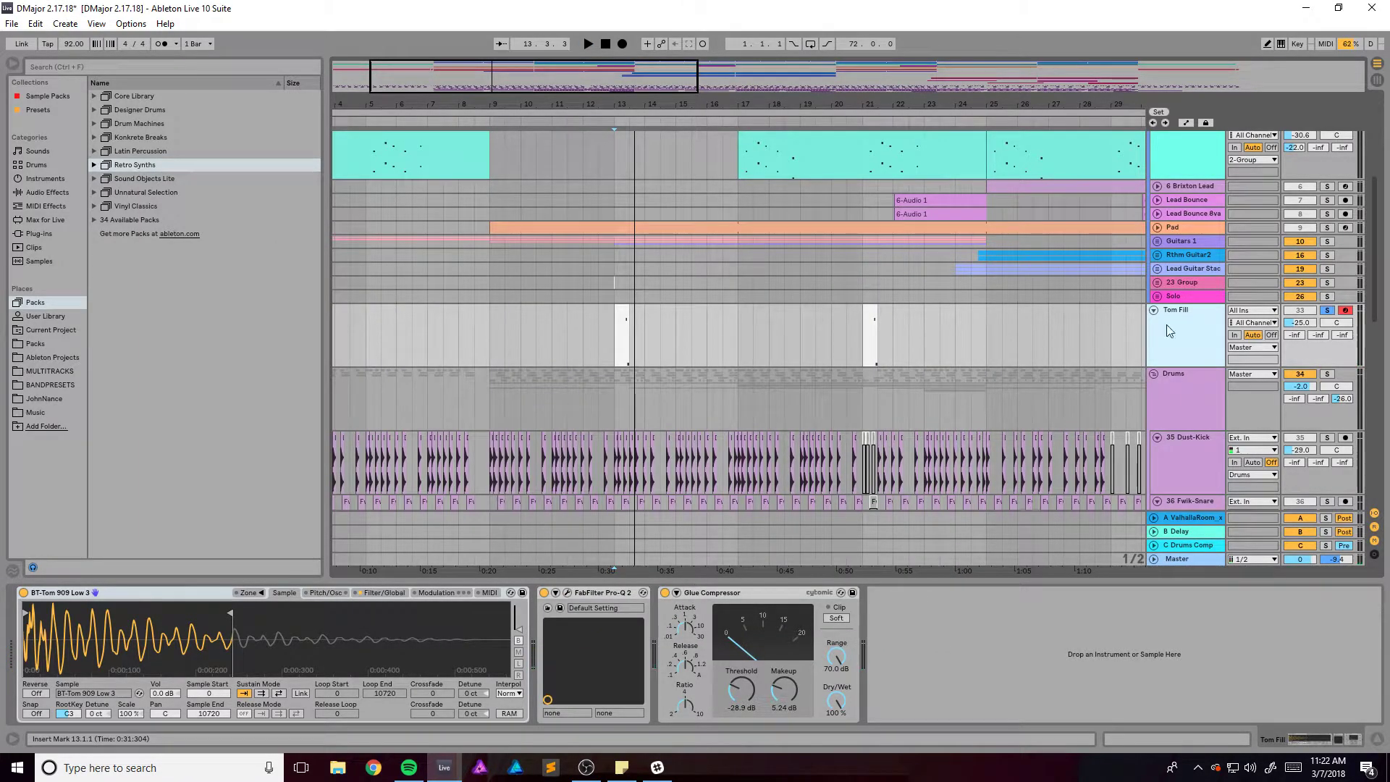
pyautogui.press('space')
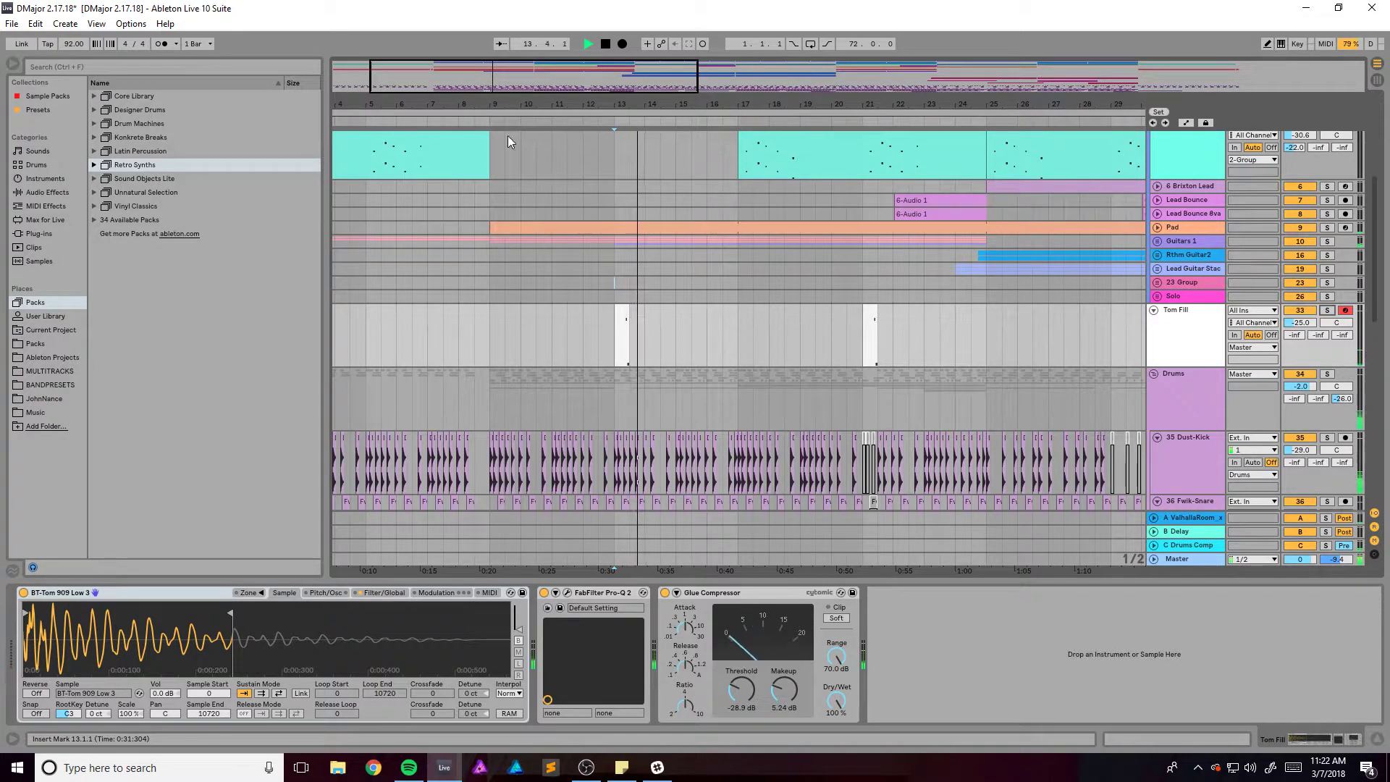
pyautogui.press('space')
pyautogui.moveTo(534, 79); pyautogui.dragTo(601, 70)
# Unfold and solo the Banjo track and play it from bar 17
pyautogui.scroll(3, 675, 348)
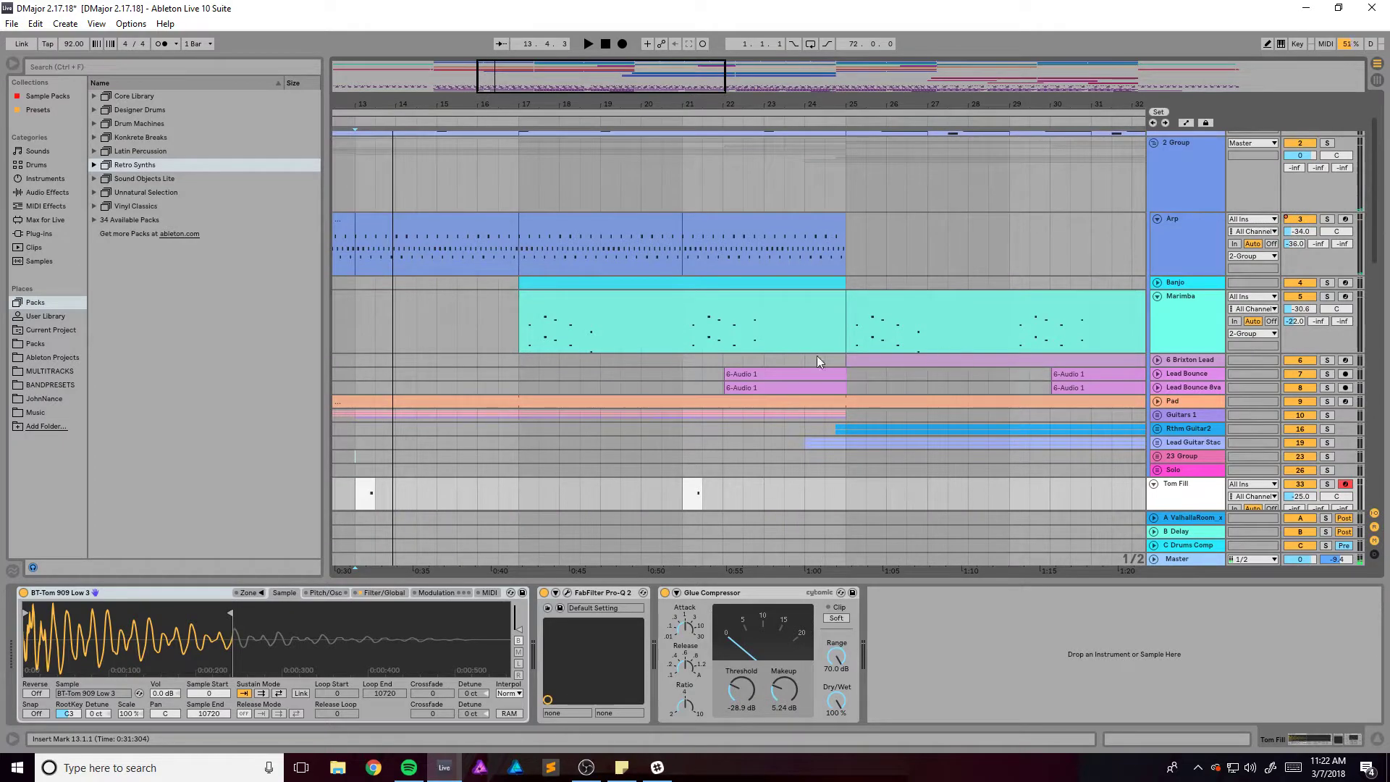
pyautogui.click(1158, 283)
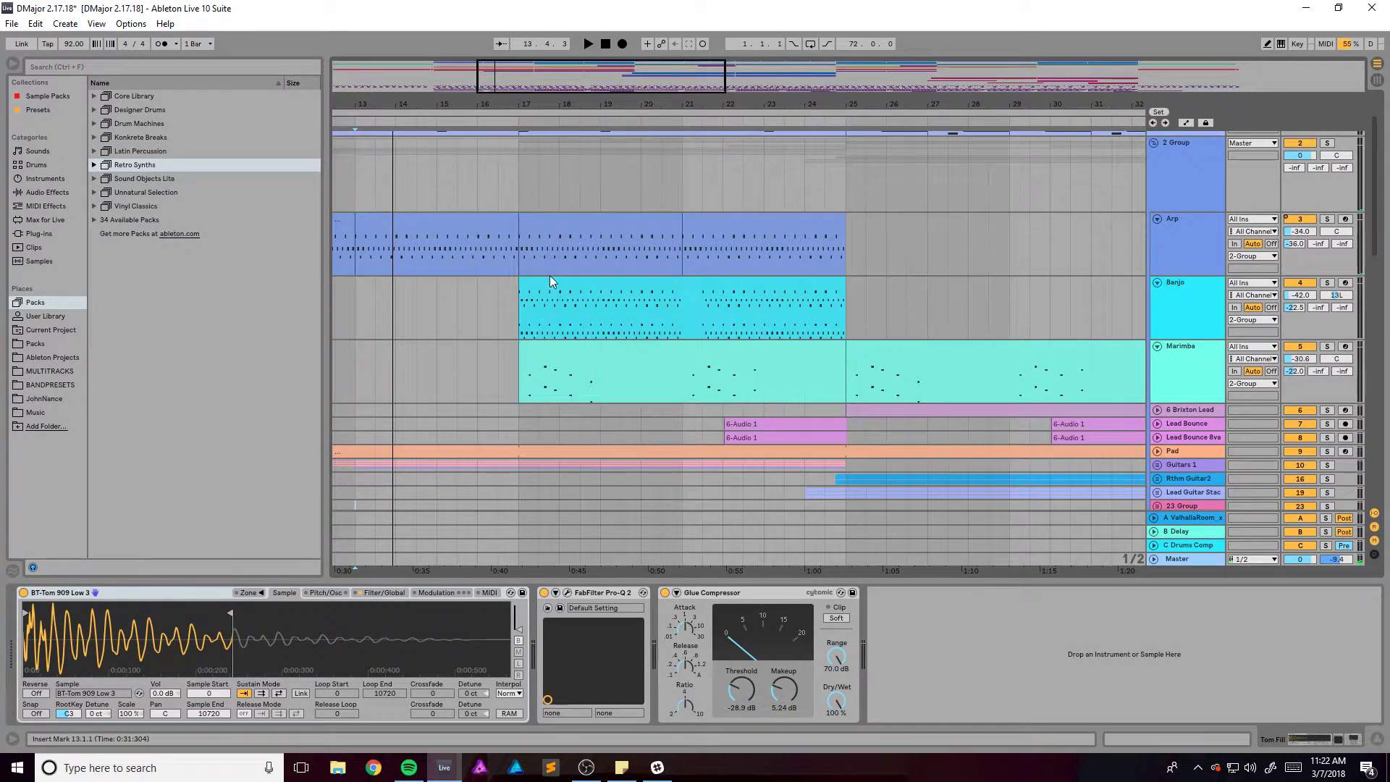
pyautogui.click(521, 310)
pyautogui.click(1329, 282)
pyautogui.press('space')
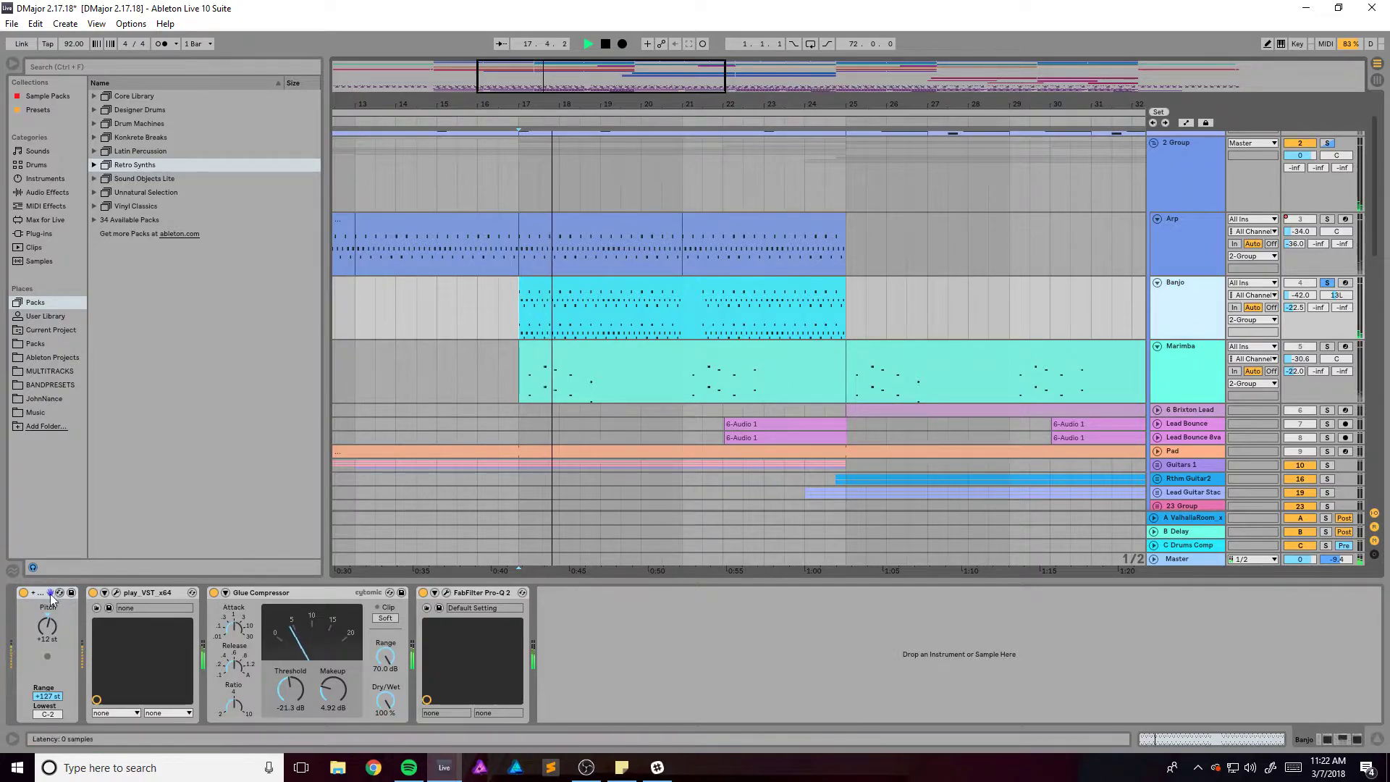
pyautogui.press('space')
# Open and close Banjo's play instrument, then A/B its Pro-Q 2 during playback, leaving it on
pyautogui.click(116, 593)
pyautogui.click(1062, 149)
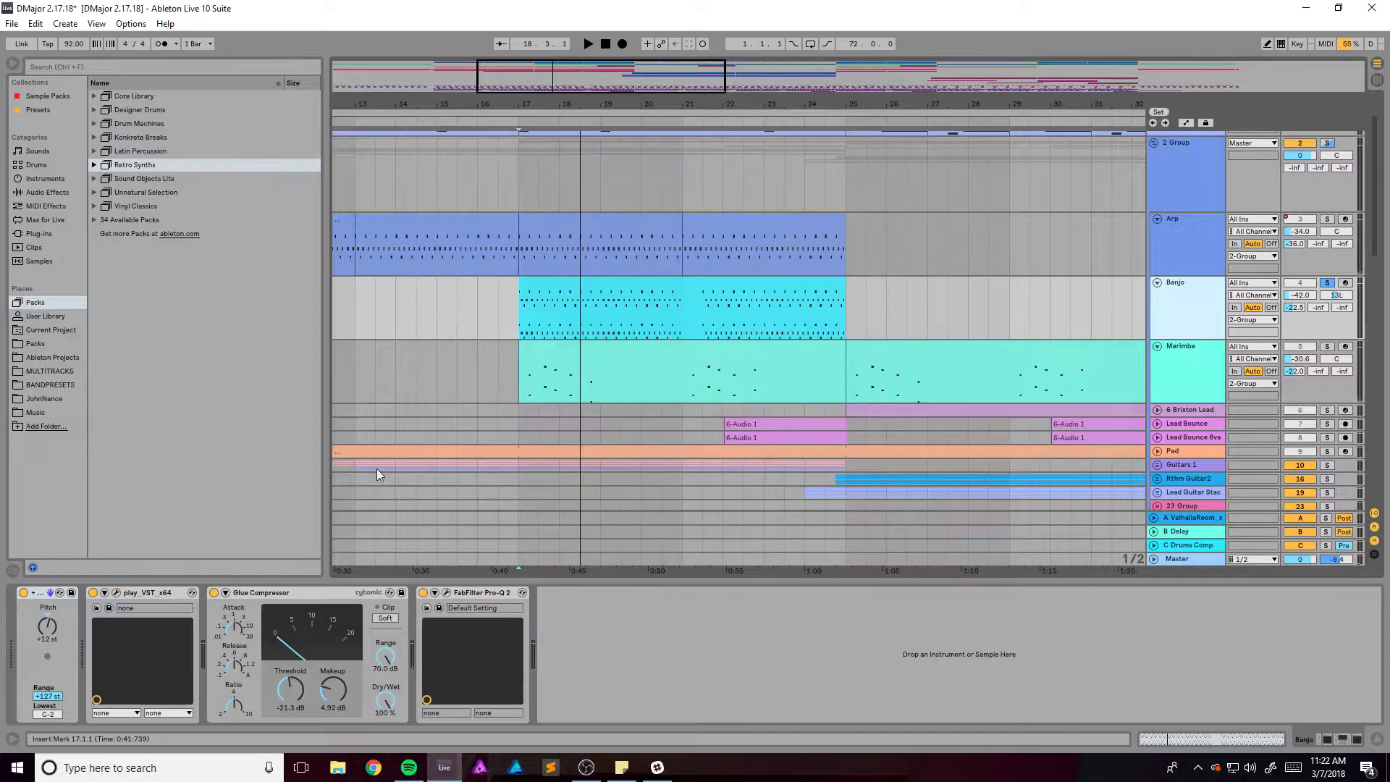
pyautogui.click(307, 598)
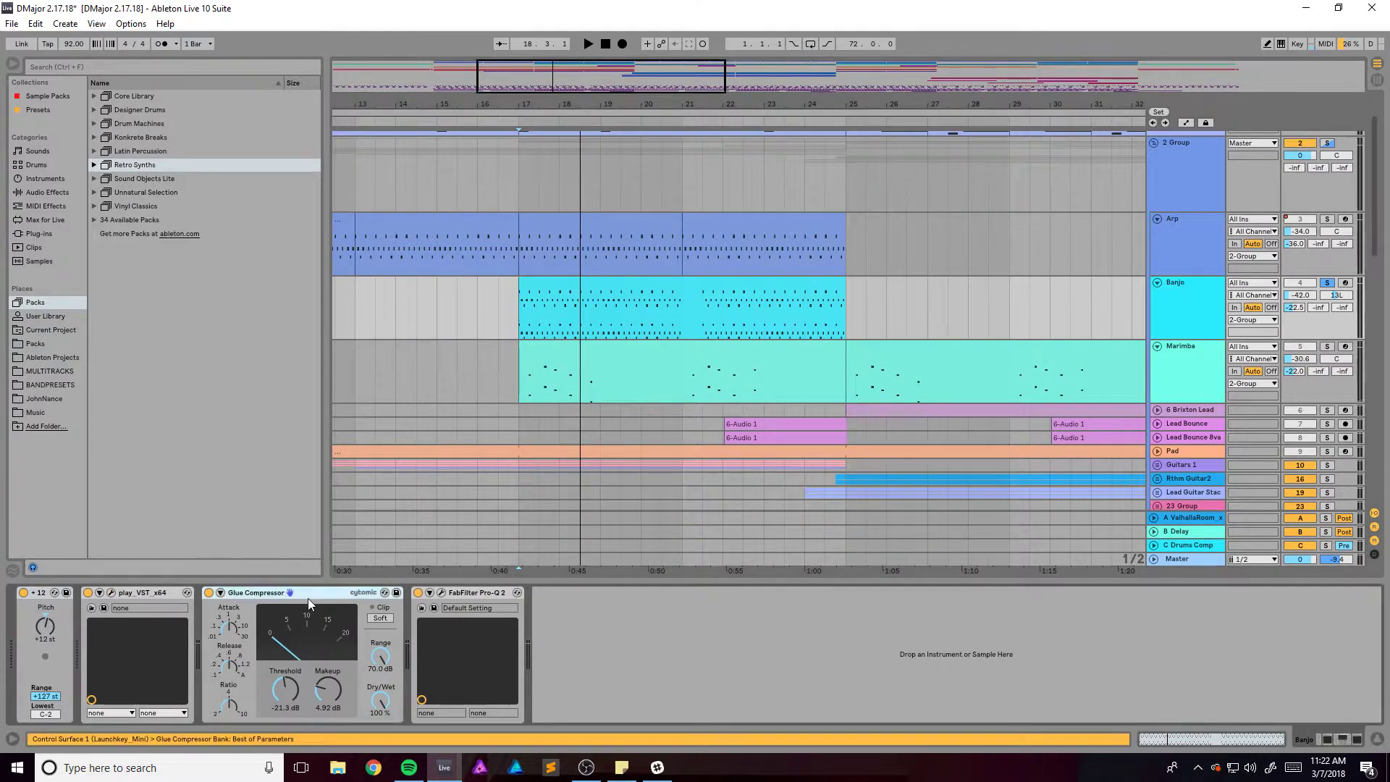
pyautogui.click(441, 593)
pyautogui.press('space')
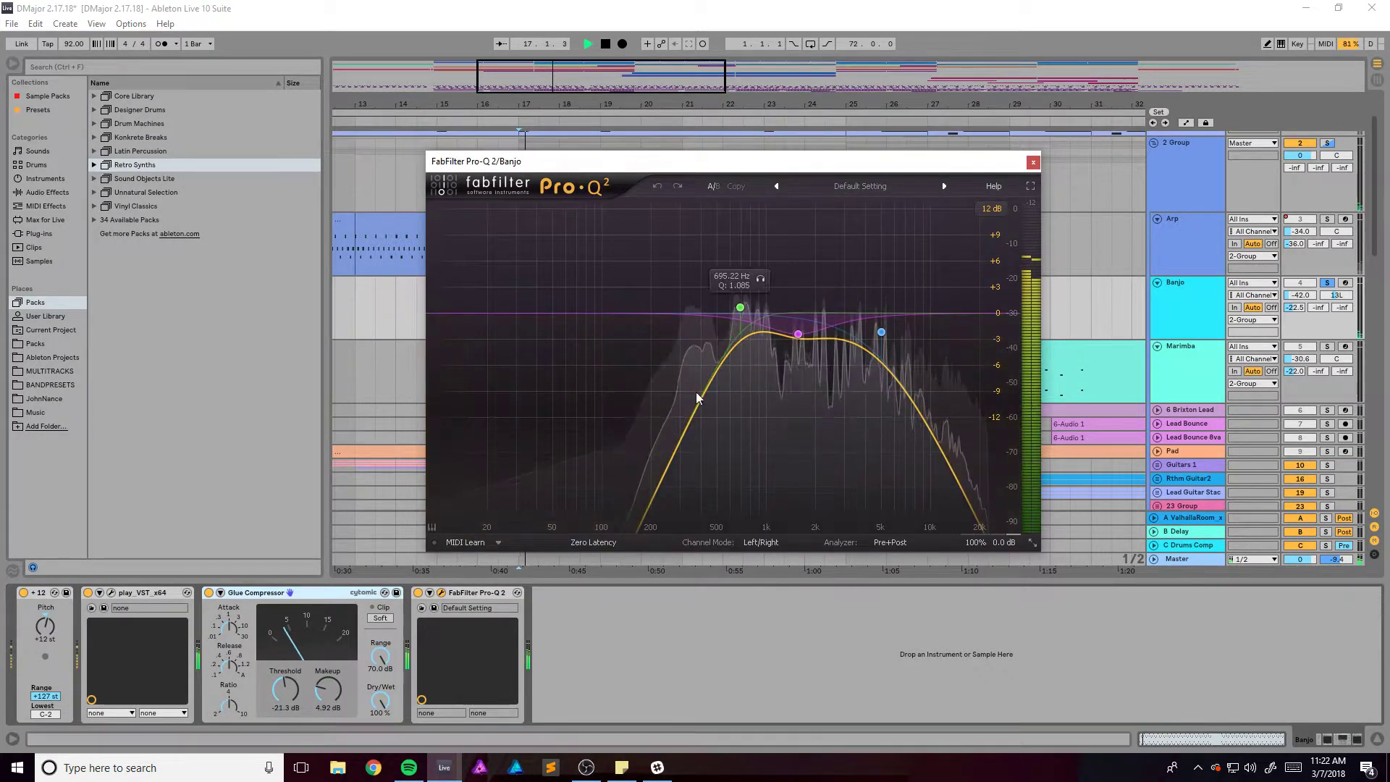
pyautogui.click(418, 593)
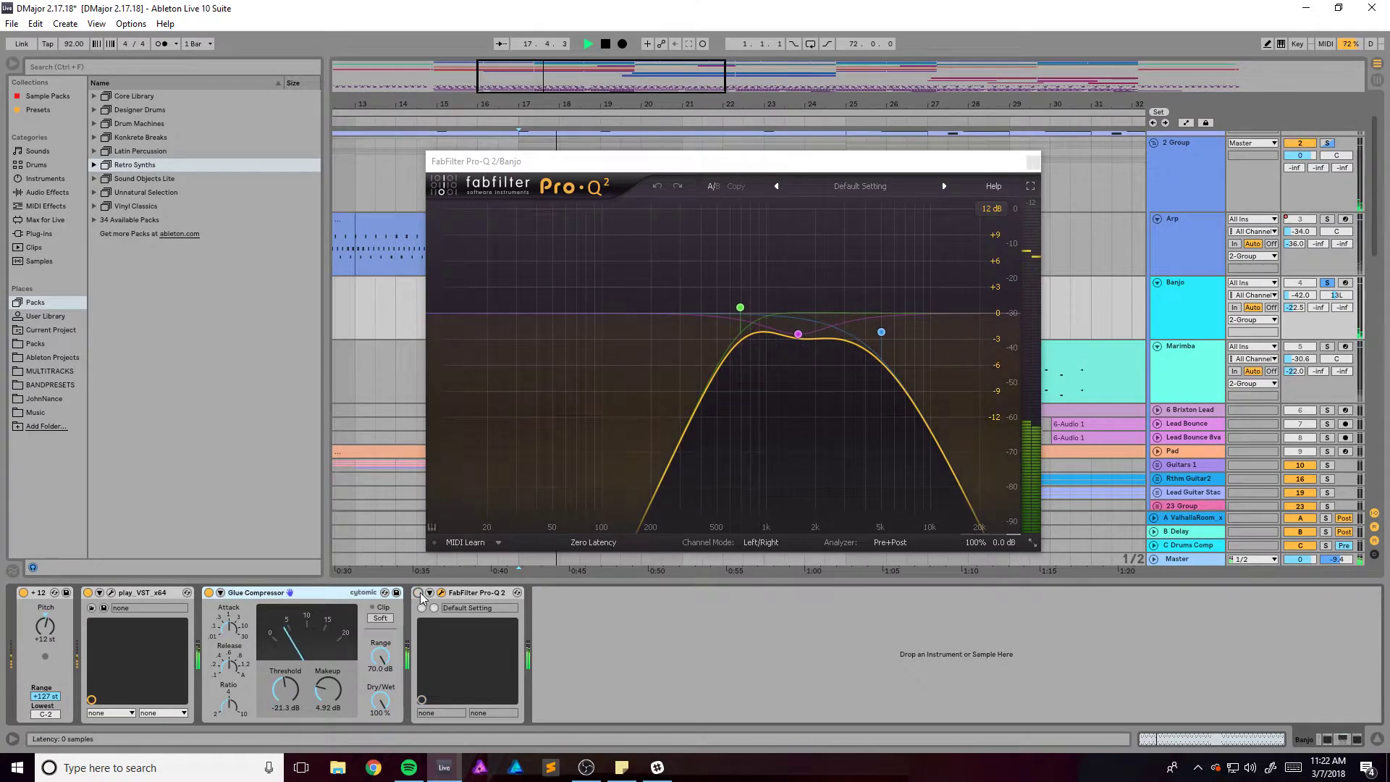
pyautogui.click(419, 593)
pyautogui.click(1036, 160)
pyautogui.press('space')
# Unsolo Banjo and play from bar 17, zooming out around bar 22
pyautogui.moveTo(507, 105); pyautogui.dragTo(558, 102)
pyautogui.click(1330, 285)
pyautogui.press('space')
pyautogui.moveTo(773, 104); pyautogui.dragTo(669, 91)
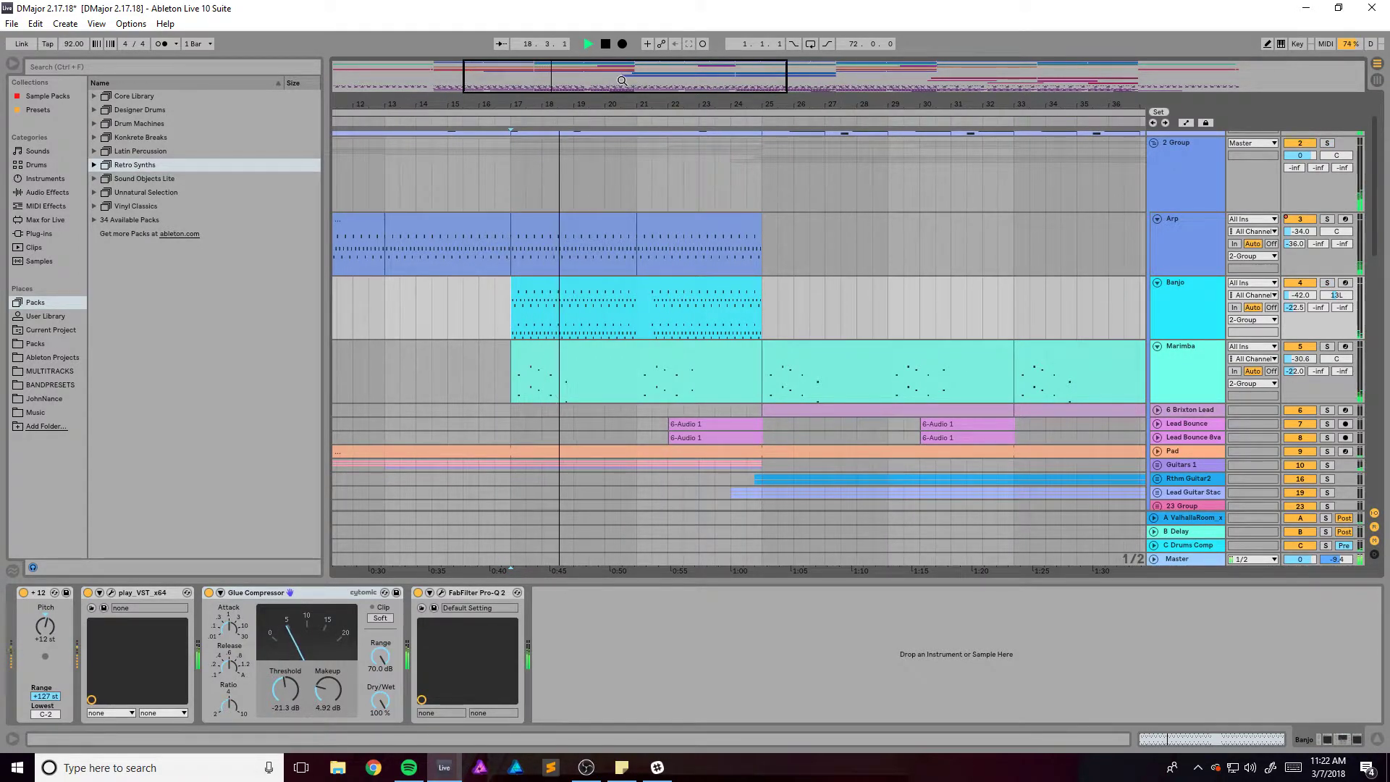
pyautogui.press('Tab')
pyautogui.press('Tab')
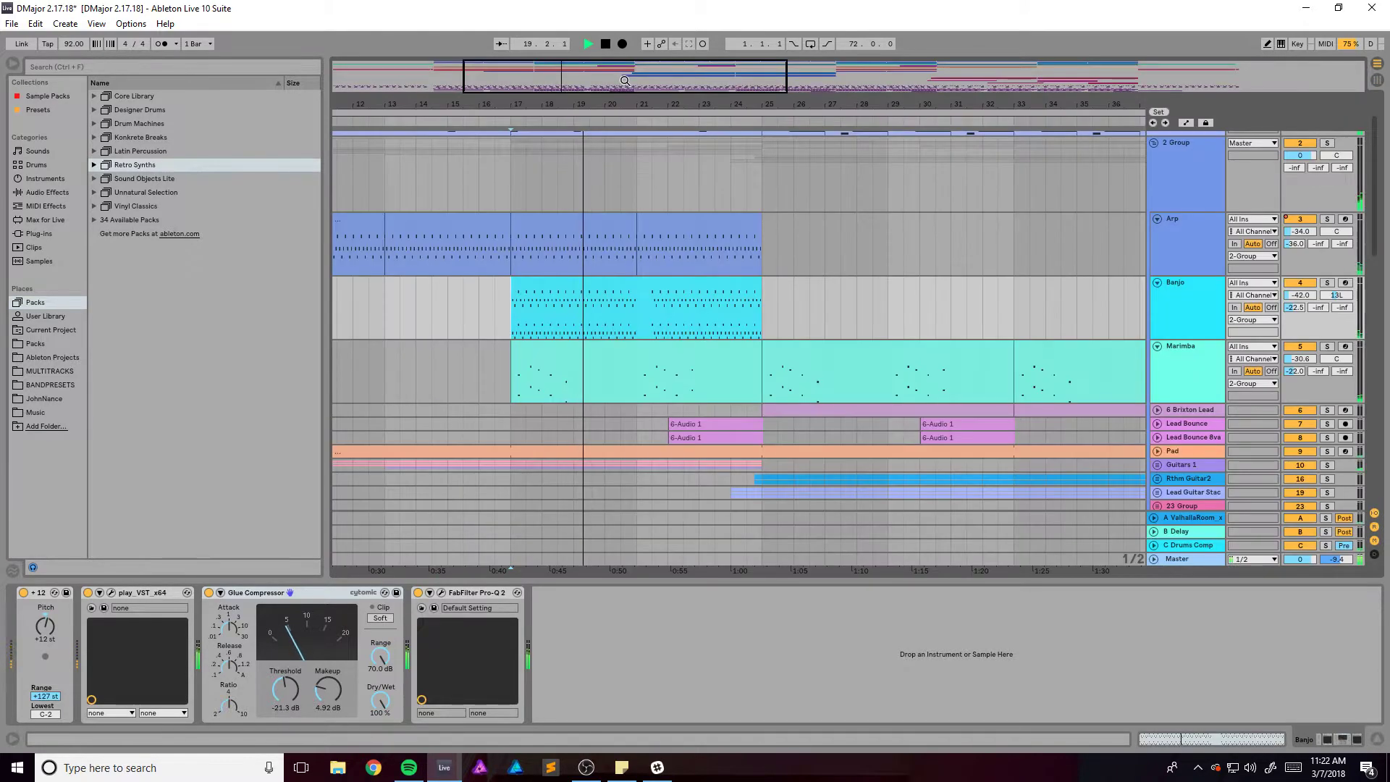
# Set the start at bar 22, then solo, expand and select Lead Bounce while playing
pyautogui.moveTo(736, 101); pyautogui.dragTo(737, 106)
pyautogui.press('space')
pyautogui.click(646, 412)
pyautogui.click(1329, 425)
pyautogui.press('space')
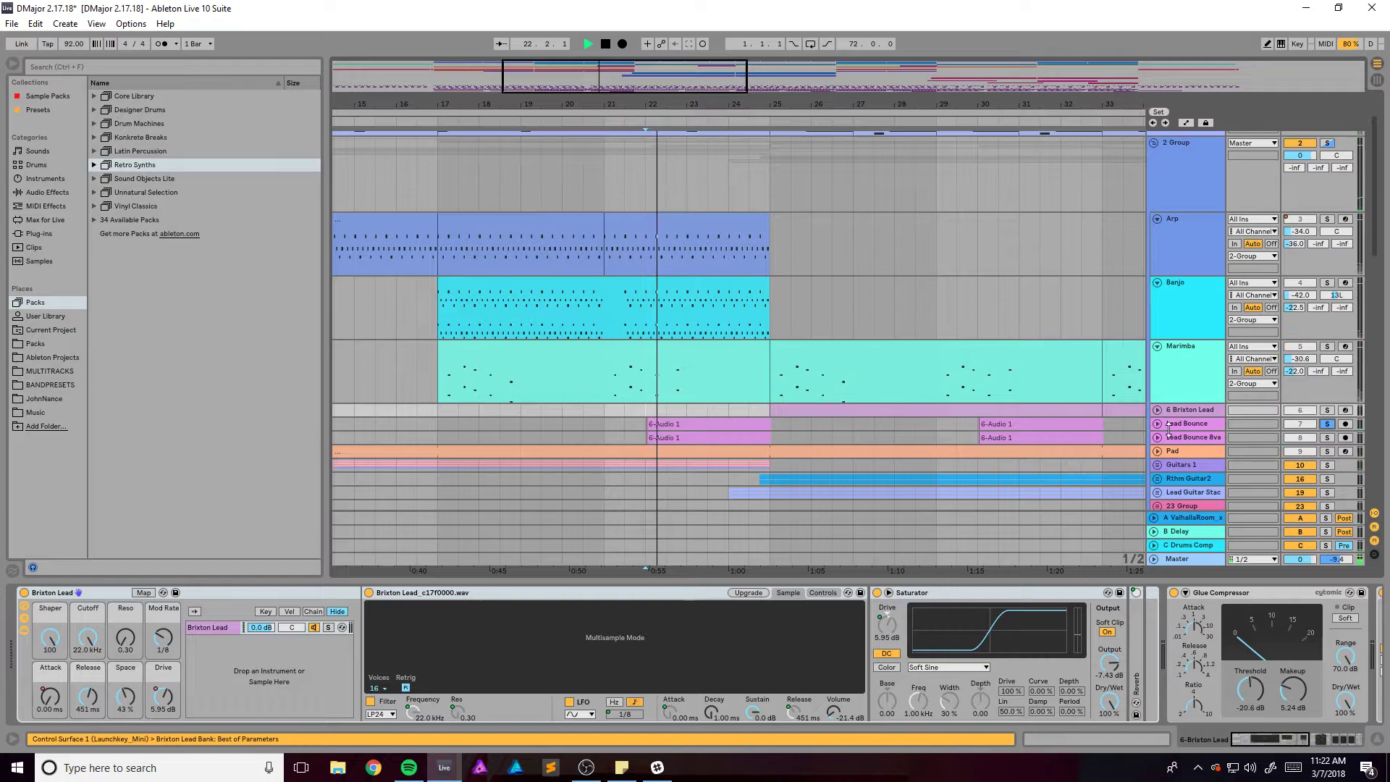
pyautogui.click(1157, 424)
pyautogui.click(1193, 428)
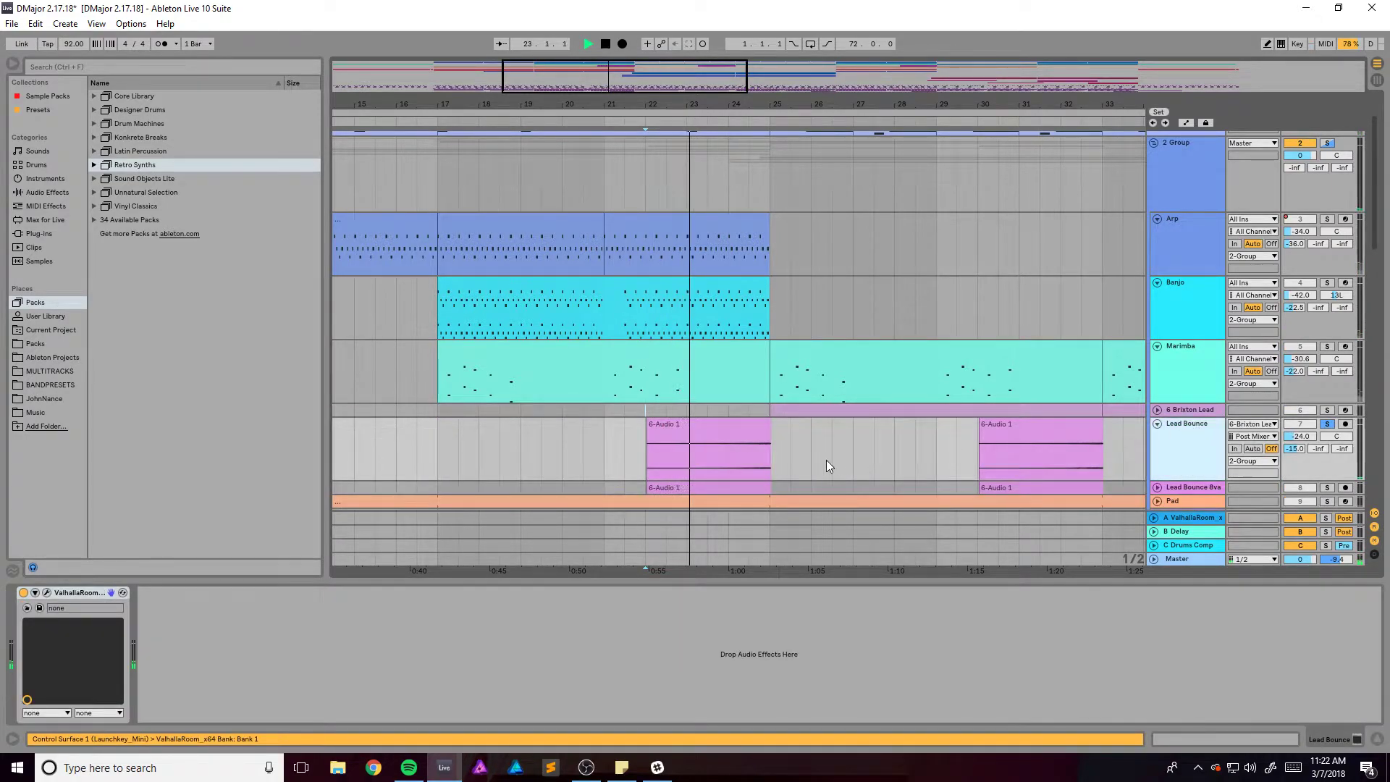
# Also solo Lead Bounce 8va and expand the 6 Brixton Lead track
pyautogui.moveTo(763, 102); pyautogui.dragTo(668, 125)
pyautogui.click(1328, 490)
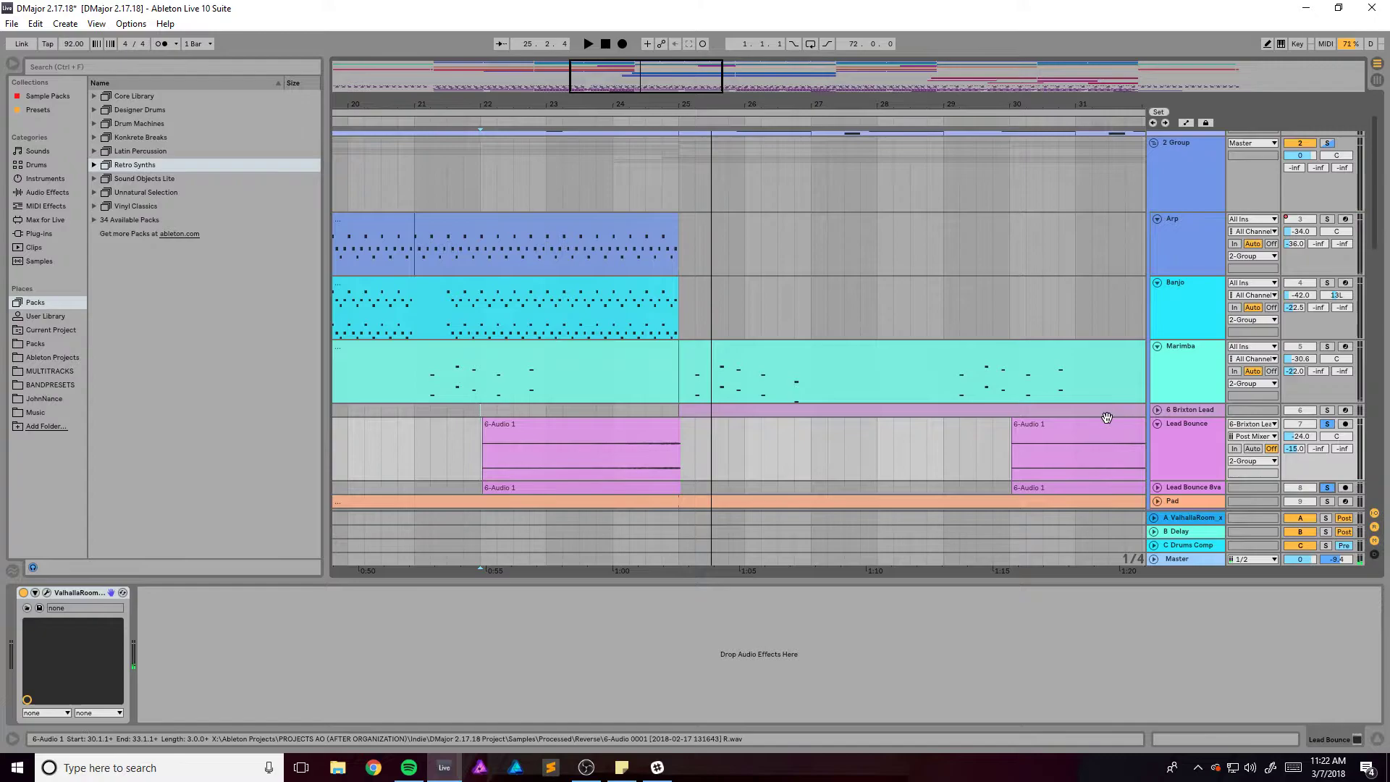
pyautogui.moveTo(811, 103); pyautogui.dragTo(755, 102)
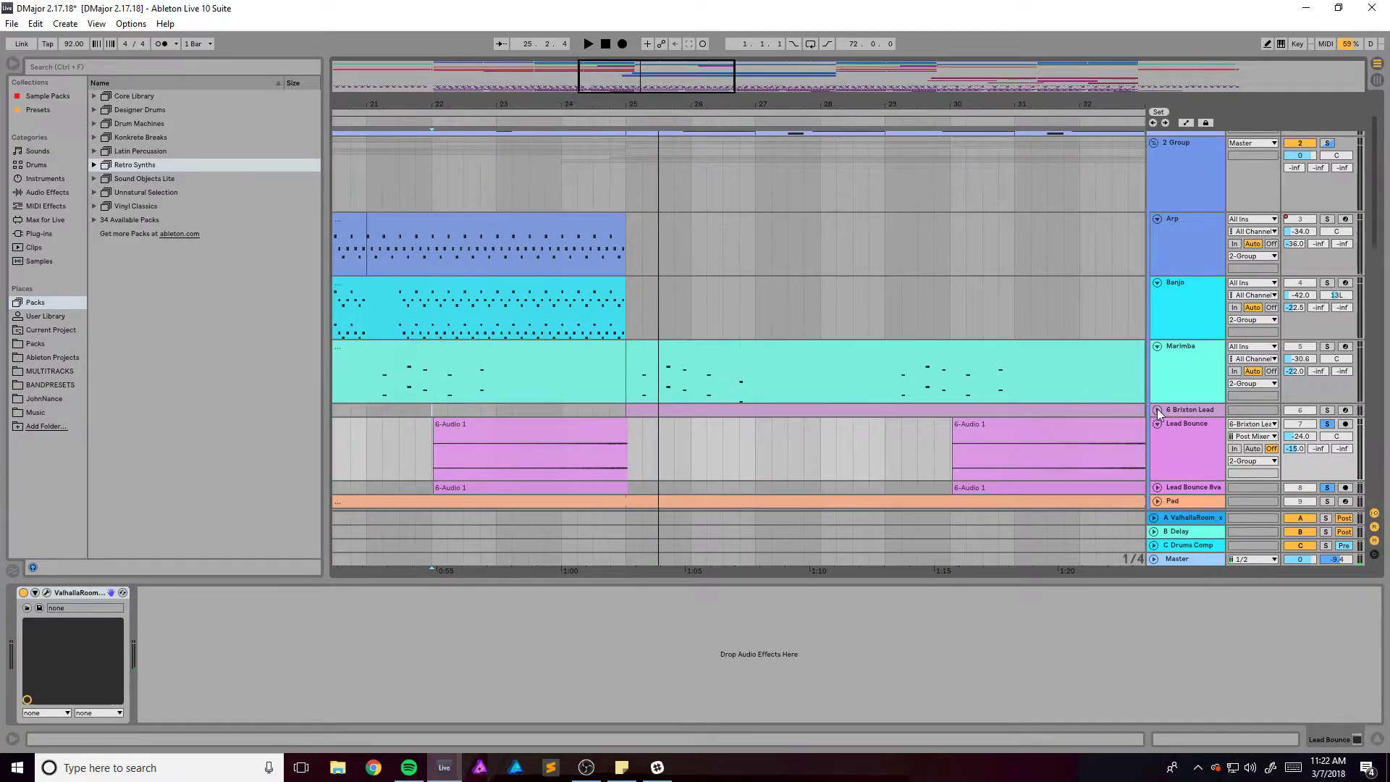
pyautogui.click(1158, 410)
pyautogui.scroll(-2, 651, 424)
pyautogui.moveTo(648, 88); pyautogui.dragTo(596, 93)
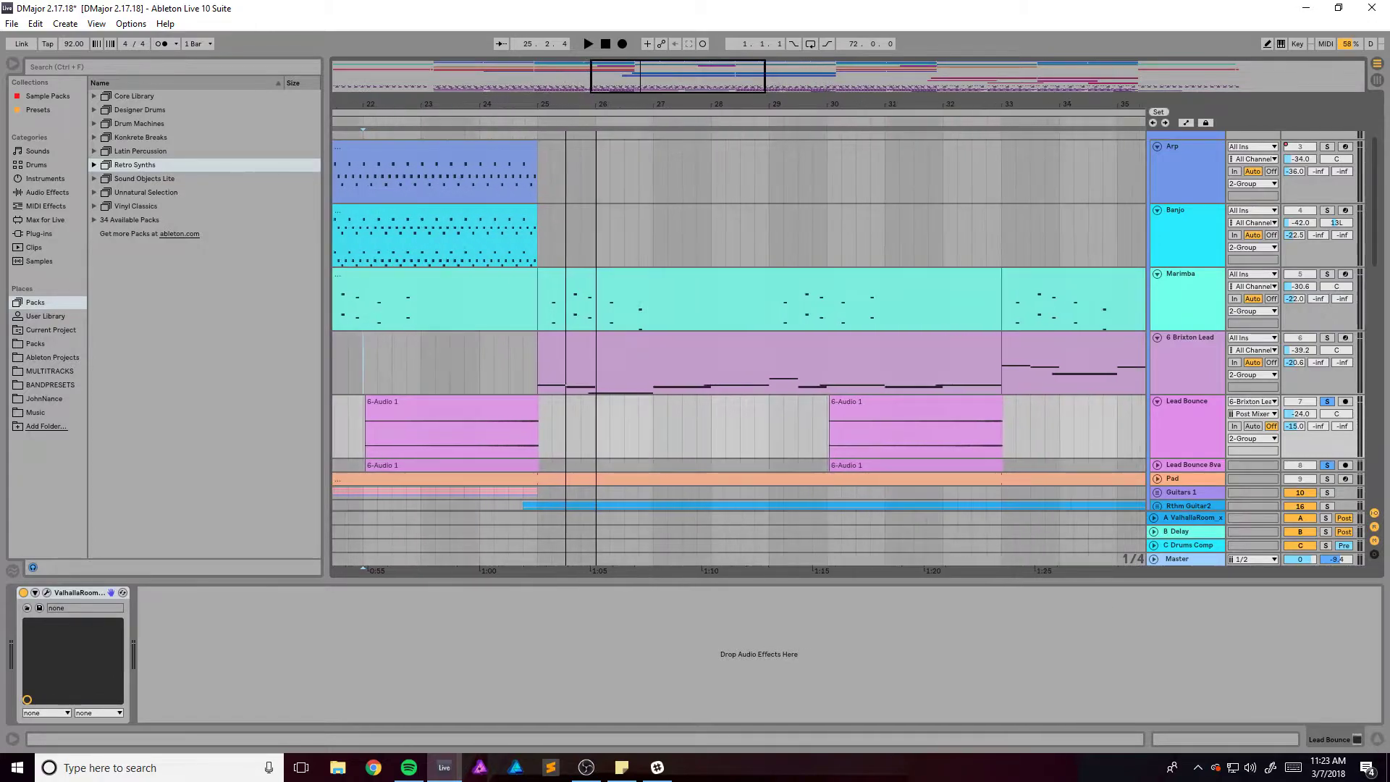
# Solo 6 Brixton Lead and play it from bar 25
pyautogui.click(536, 349)
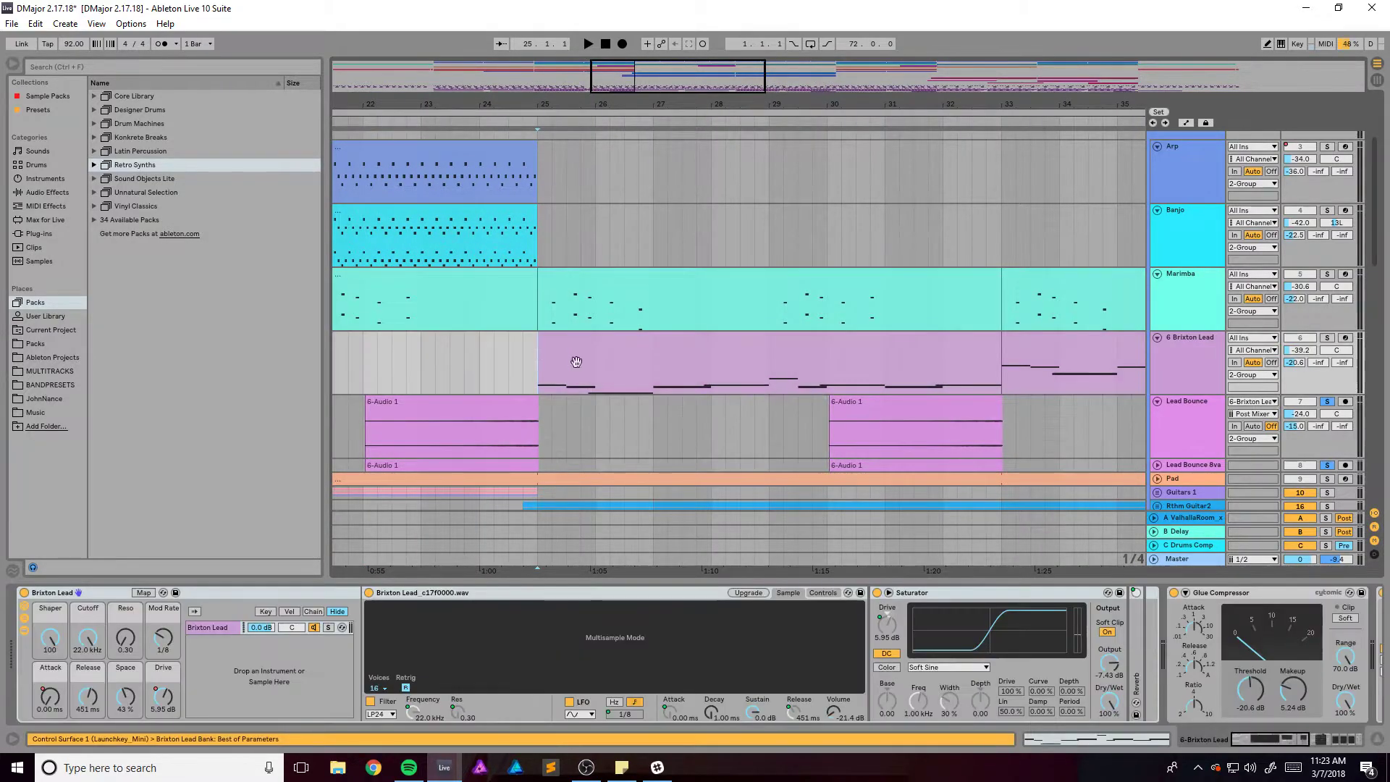
pyautogui.click(1328, 338)
pyautogui.scroll(-4, 730, 372)
pyautogui.scroll(2, 710, 374)
pyautogui.scroll(1, 710, 372)
pyautogui.press('space')
pyautogui.moveTo(666, 80); pyautogui.dragTo(563, 66)
pyautogui.press('space')
# Play 6 Brixton Lead from bar 33, zoomed out to show bars 18 to 41
pyautogui.click(833, 329)
pyautogui.press('space')
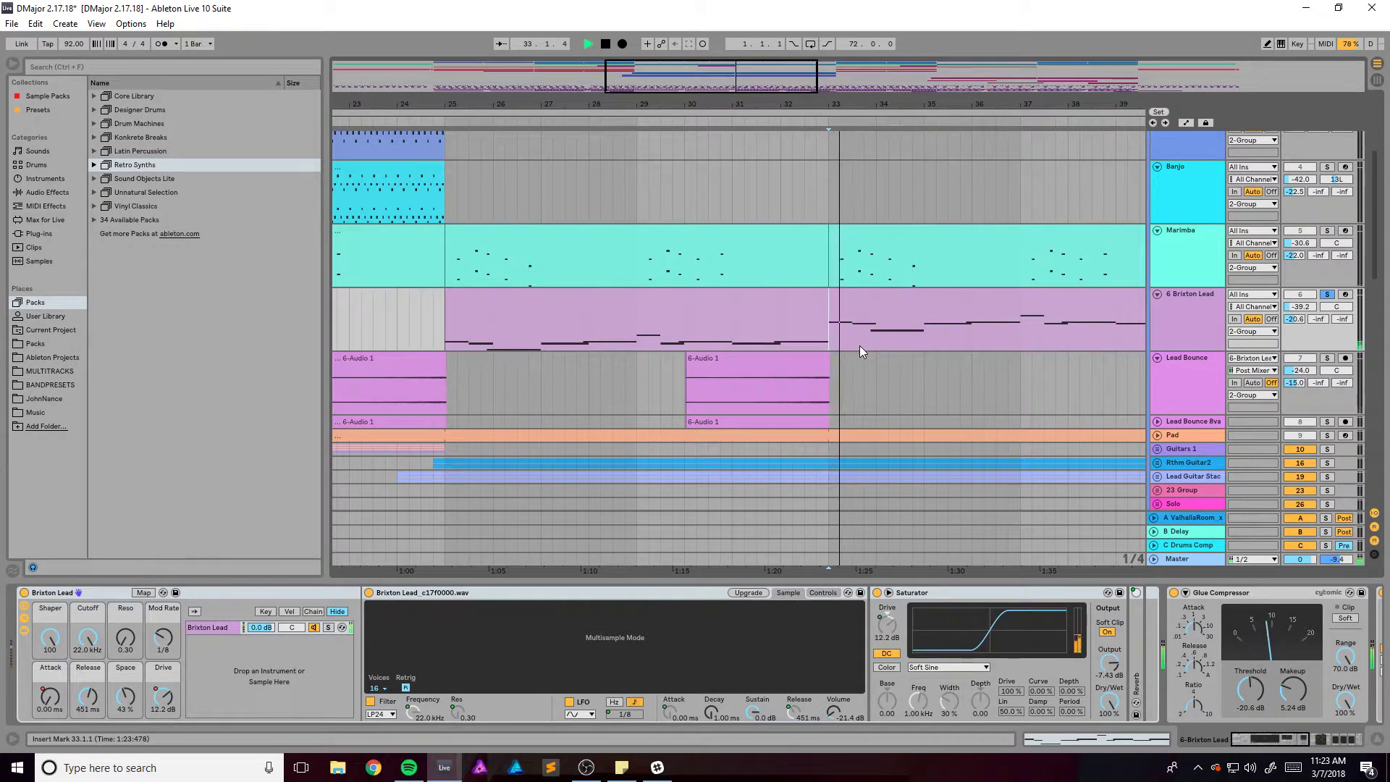
pyautogui.moveTo(754, 84); pyautogui.dragTo(769, 113)
pyautogui.press('space')
# Select 6 Brixton Lead, scroll its device chain from Saturator to Utility, and show Echo's main page
pyautogui.click(1193, 304)
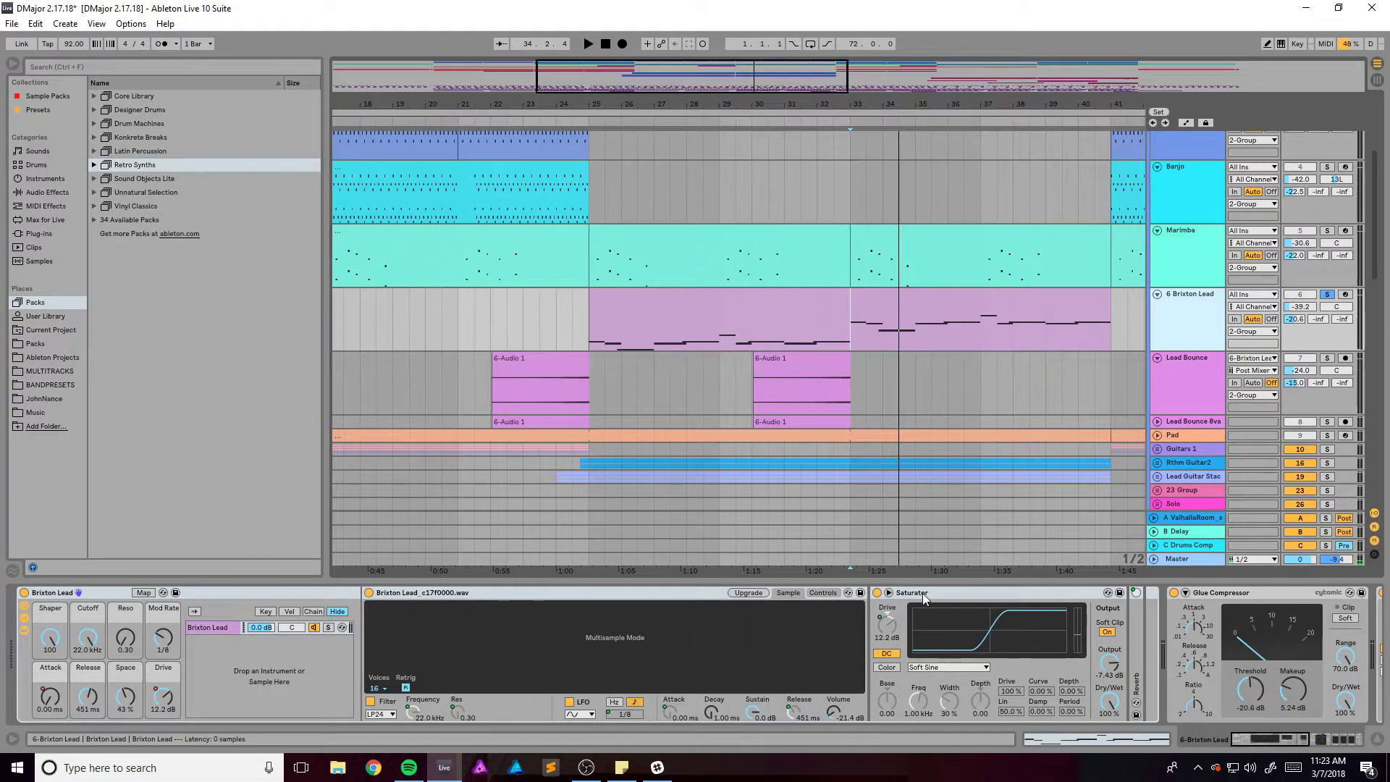
pyautogui.moveTo(1289, 735); pyautogui.dragTo(1226, 739)
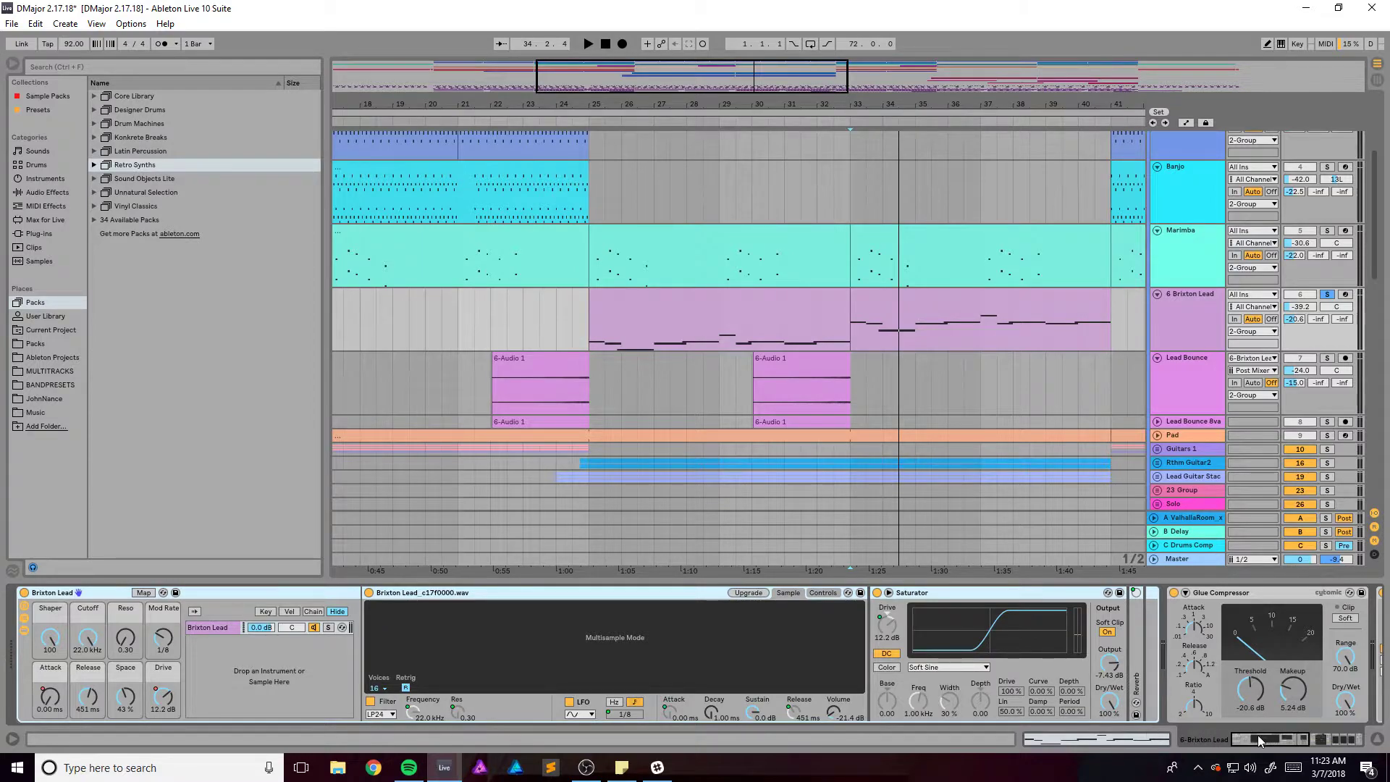
pyautogui.moveTo(1254, 737); pyautogui.dragTo(1340, 737)
pyautogui.click(683, 594)
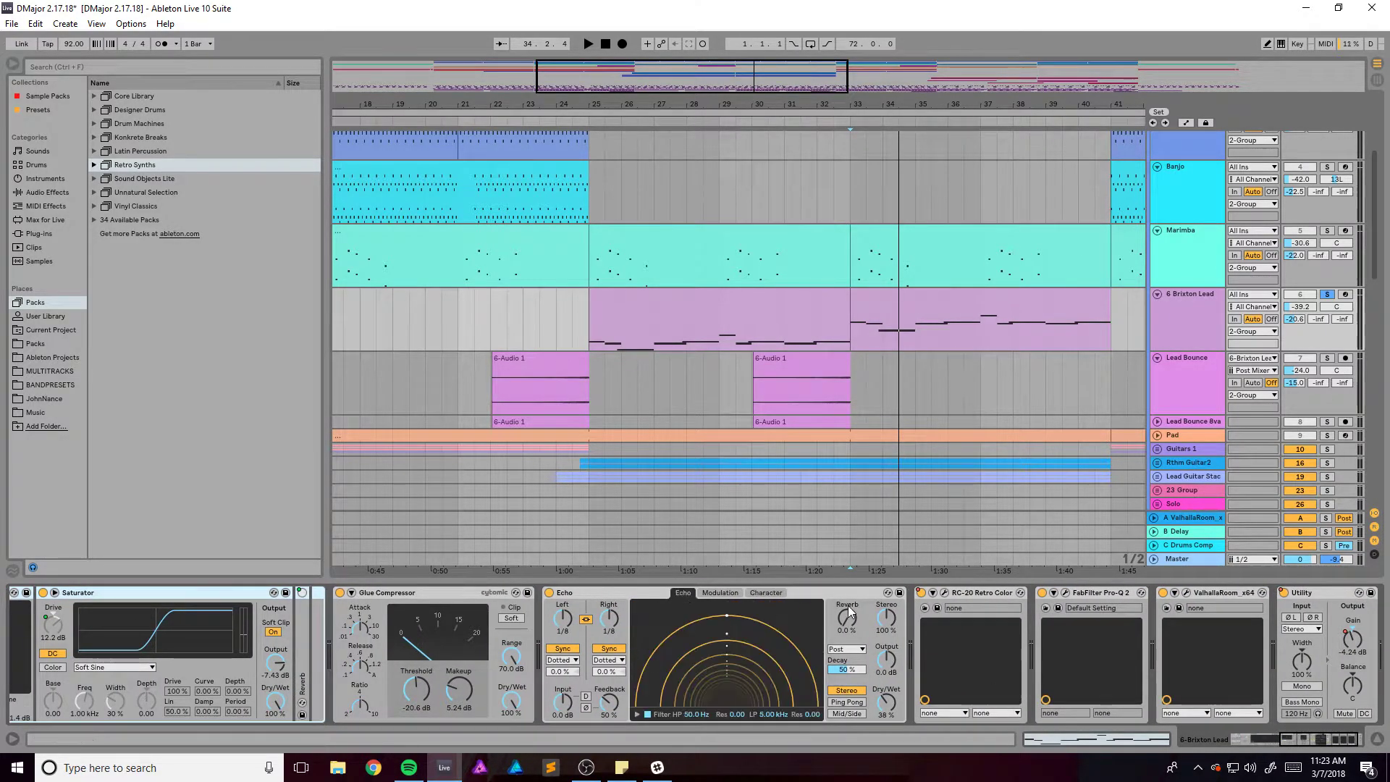
pyautogui.click(944, 593)
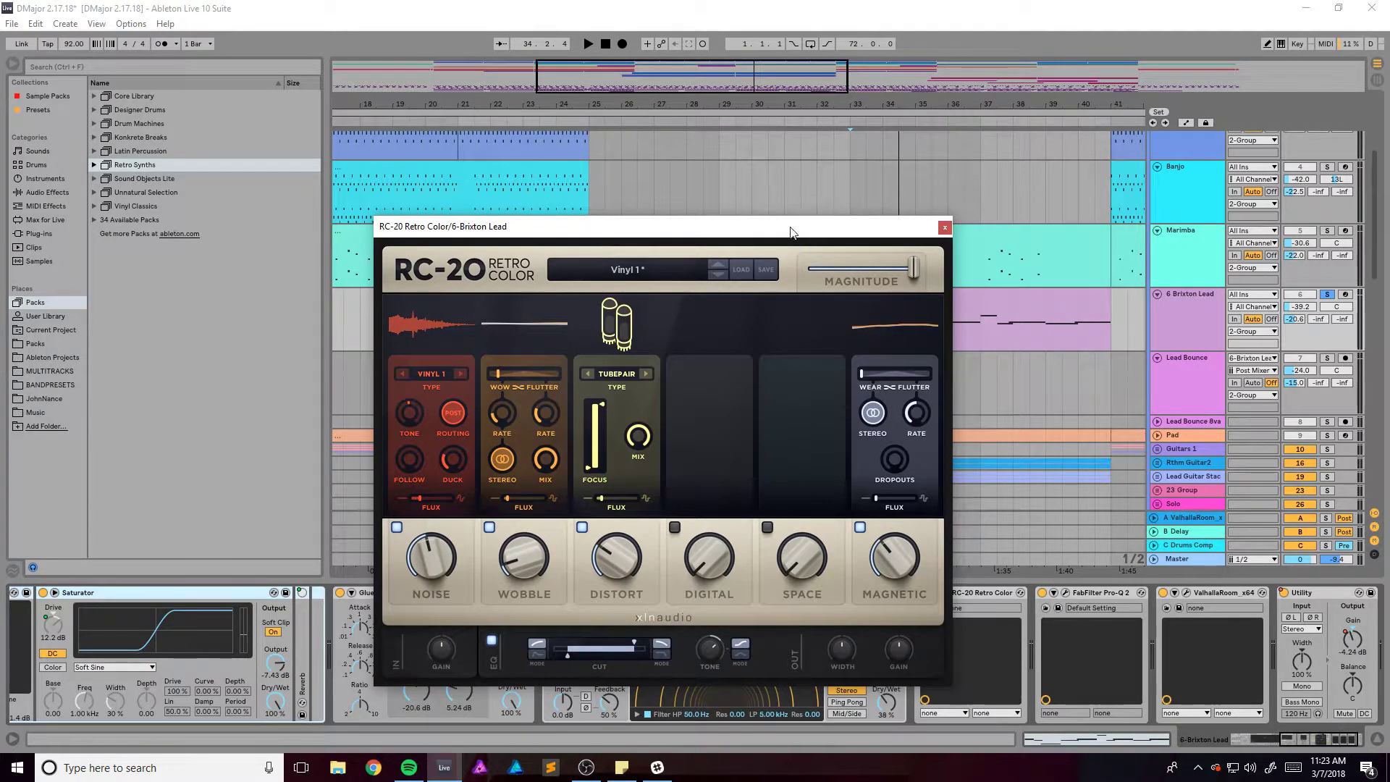
pyautogui.moveTo(789, 233); pyautogui.dragTo(603, 143)
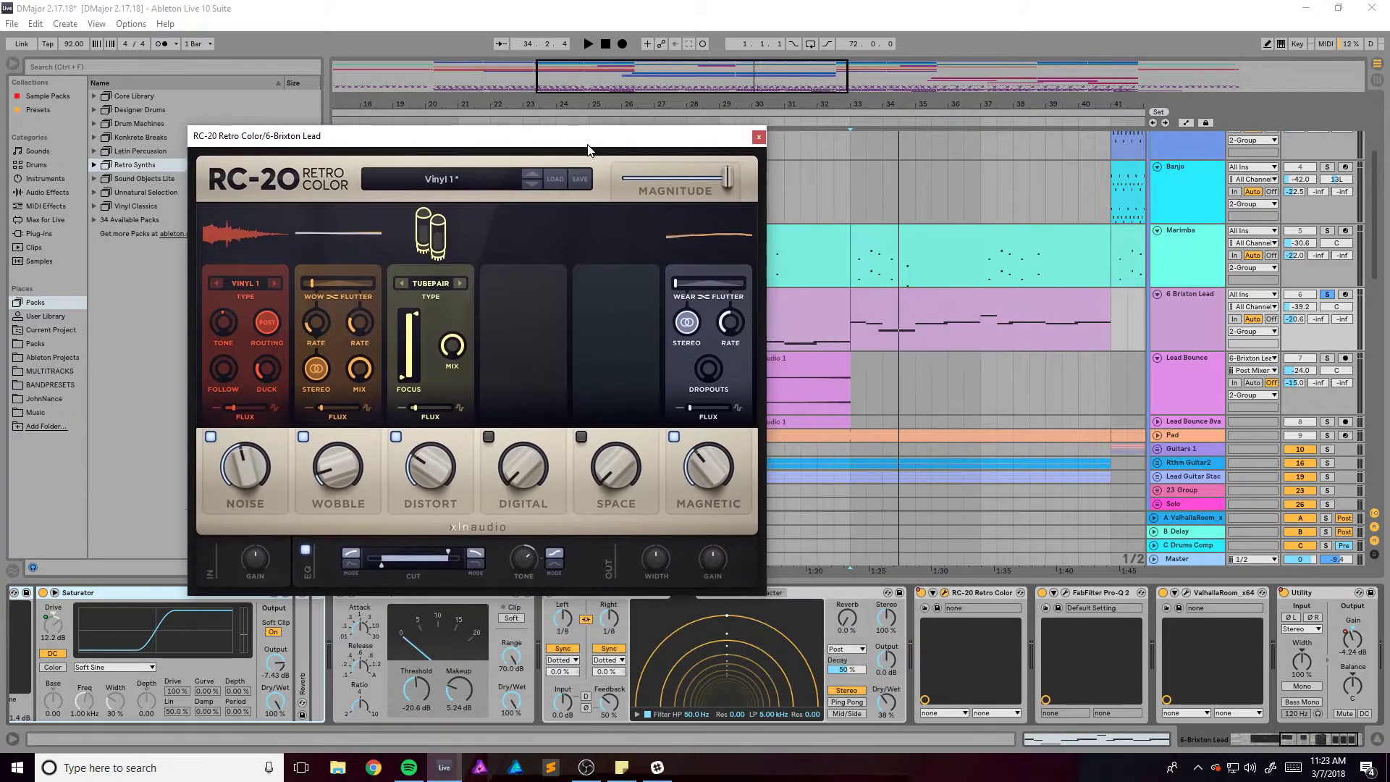
pyautogui.click(921, 593)
pyautogui.press('space')
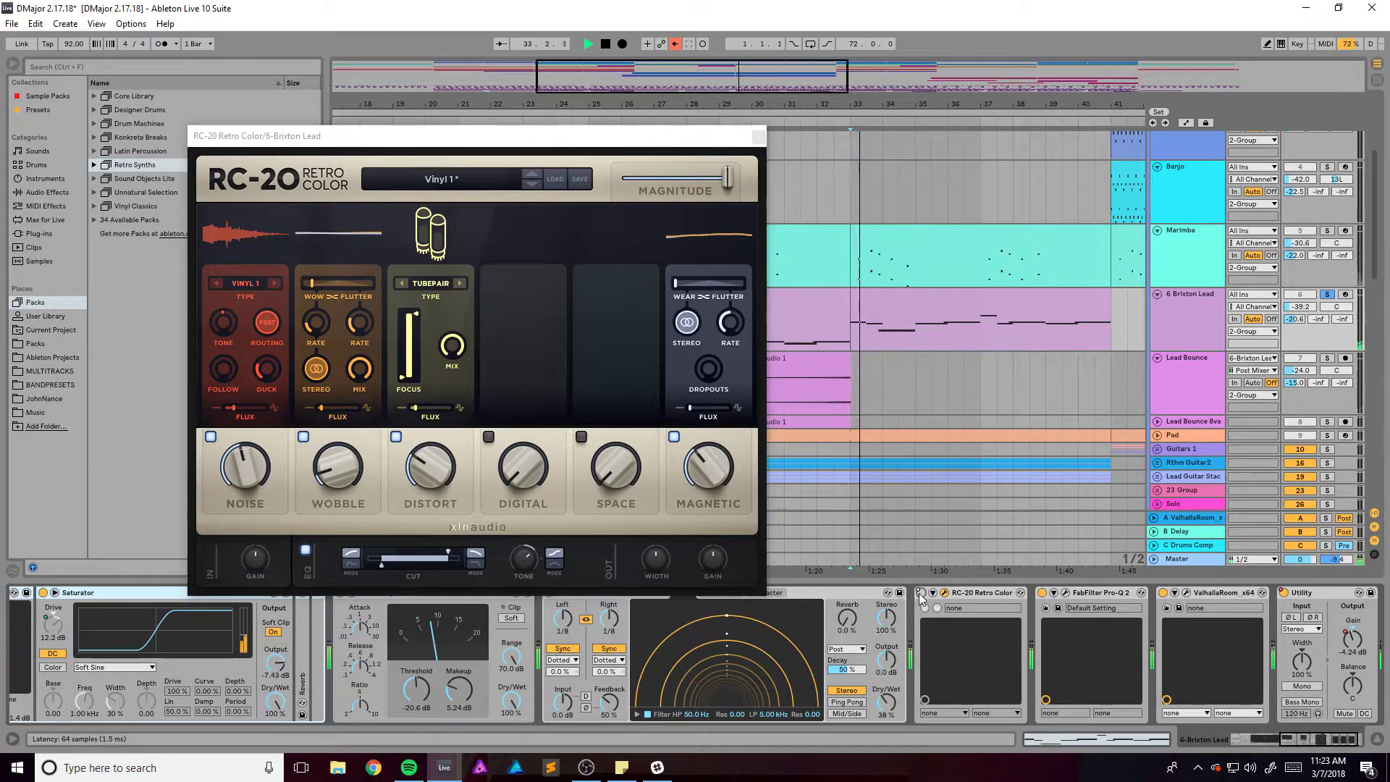
pyautogui.click(921, 593)
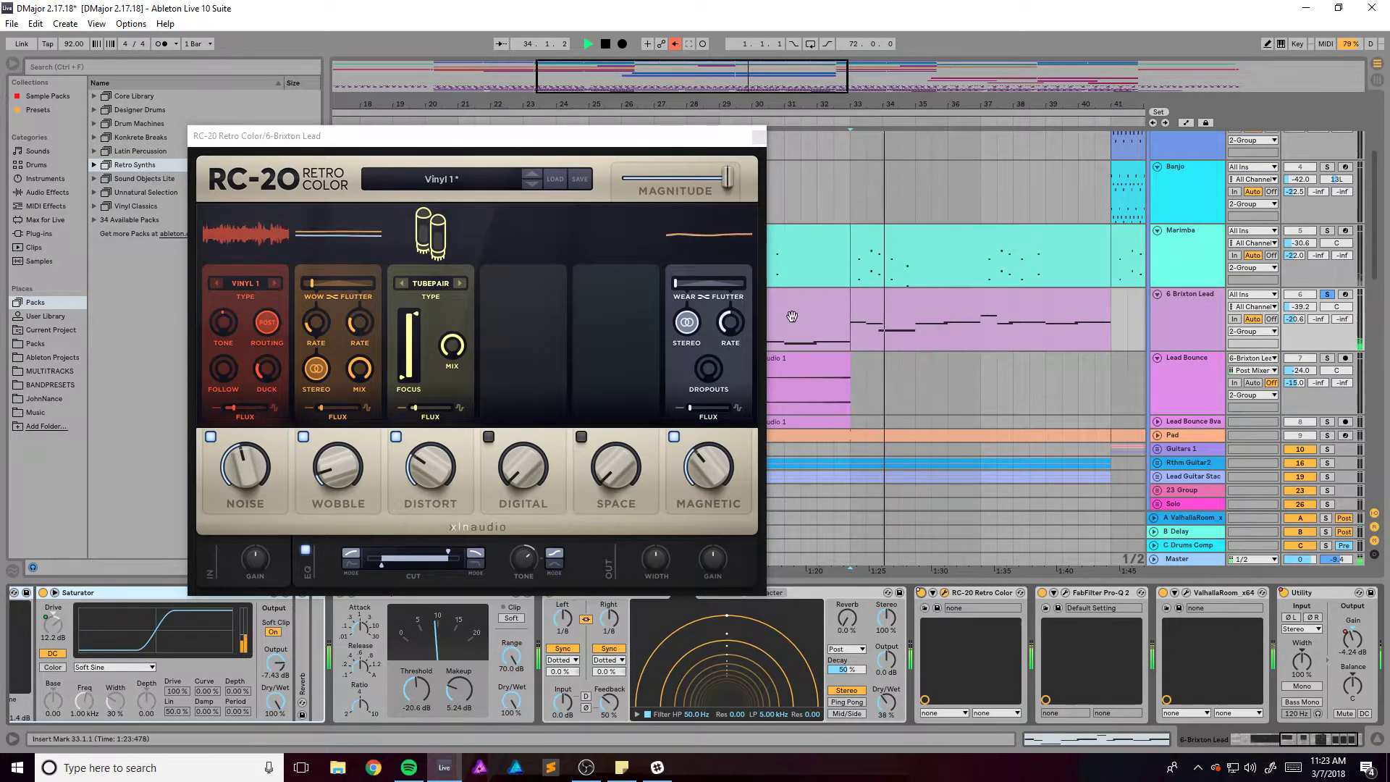
pyautogui.press('space')
pyautogui.press('a')
pyautogui.press('a')
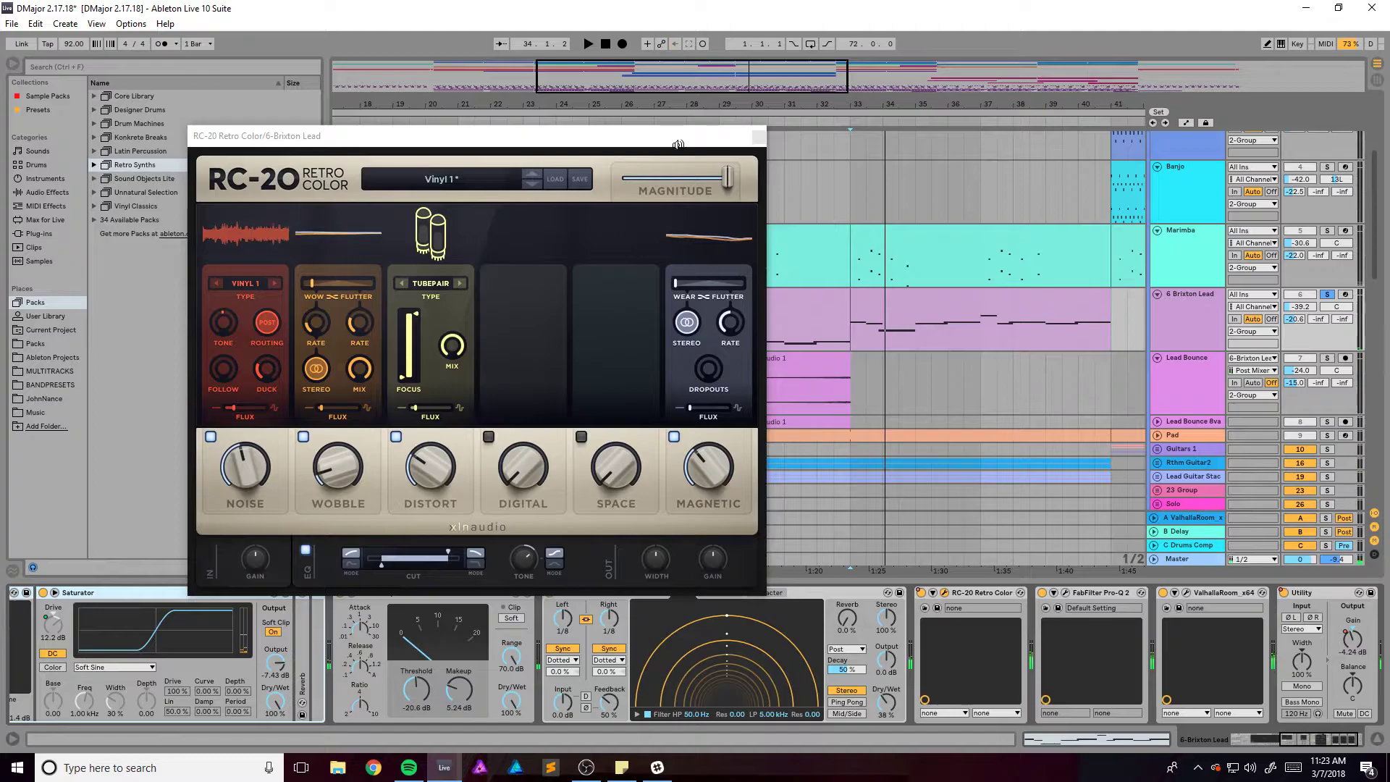
pyautogui.click(1066, 592)
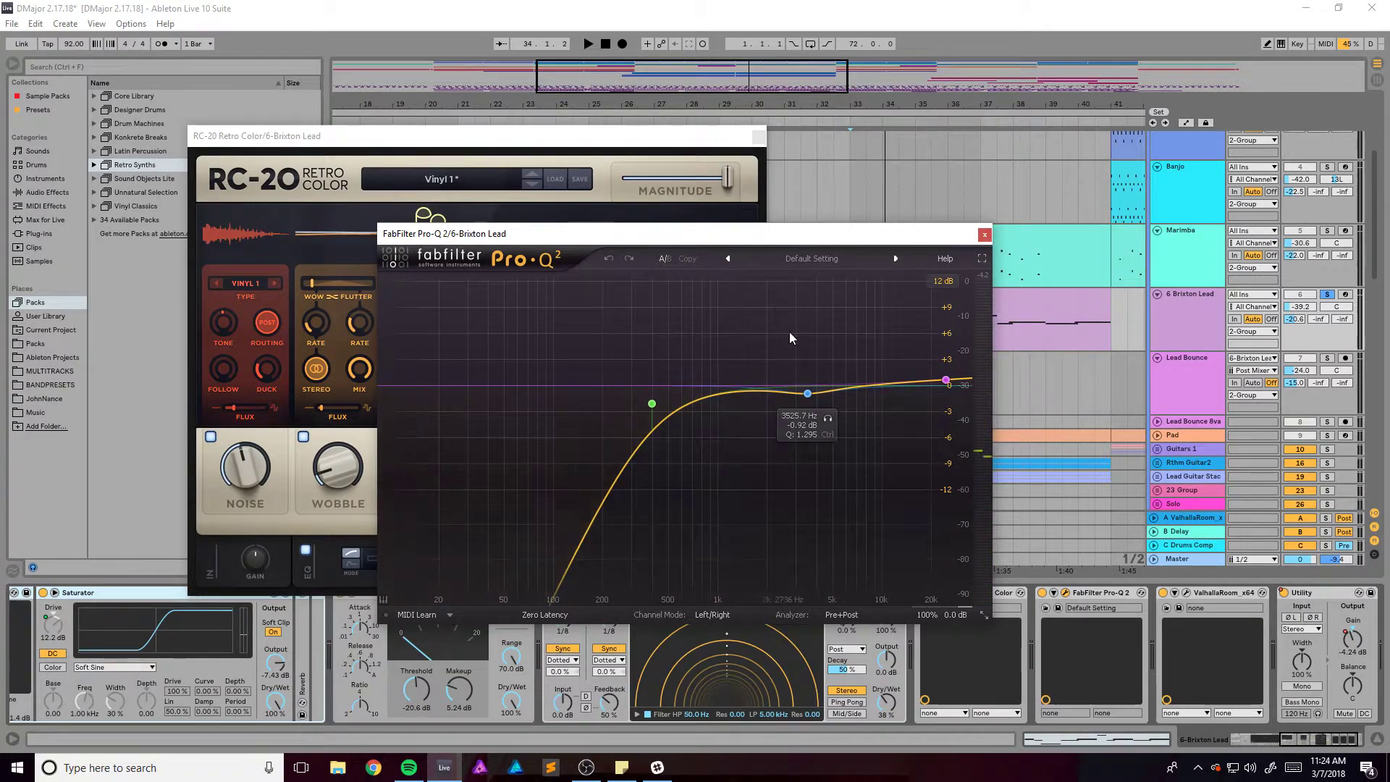
pyautogui.click(984, 234)
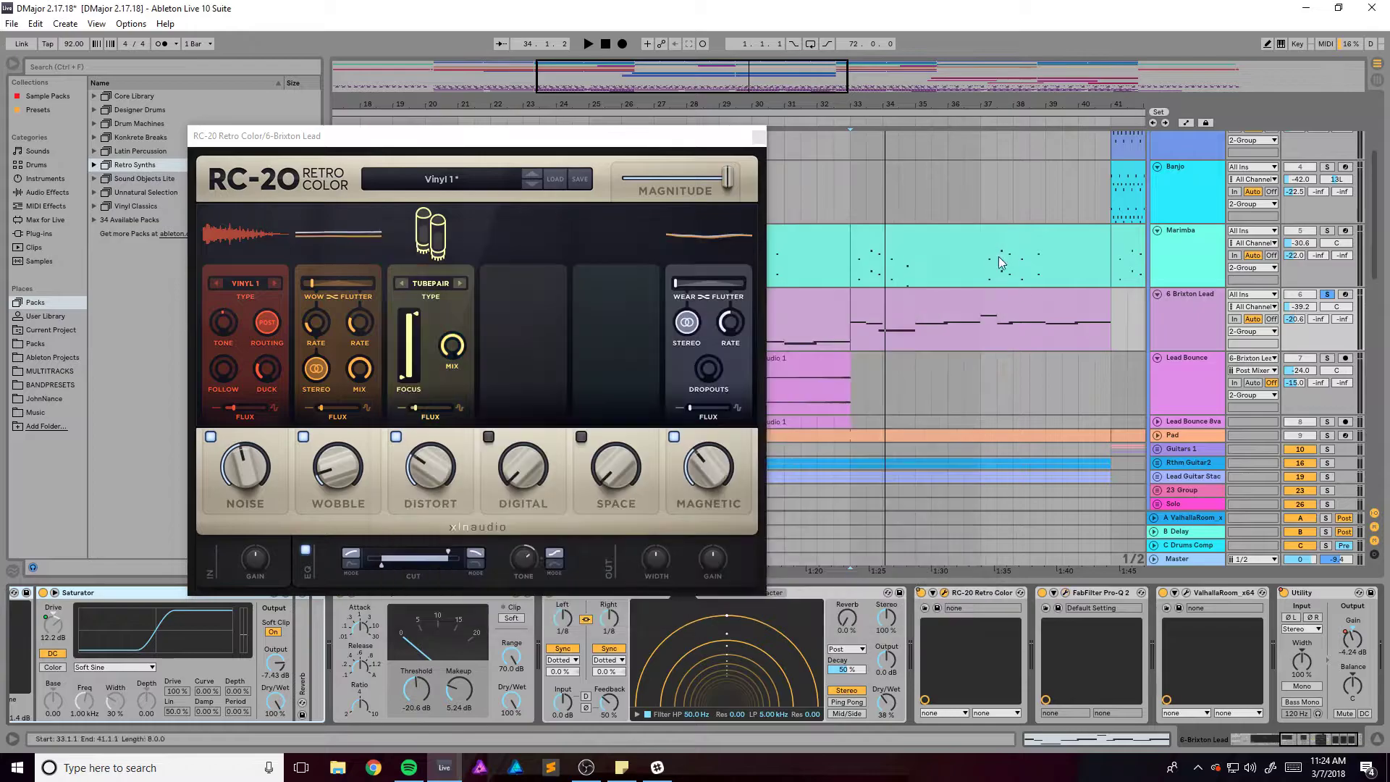
pyautogui.hscroll(2, 1160, 624)
pyautogui.click(1113, 593)
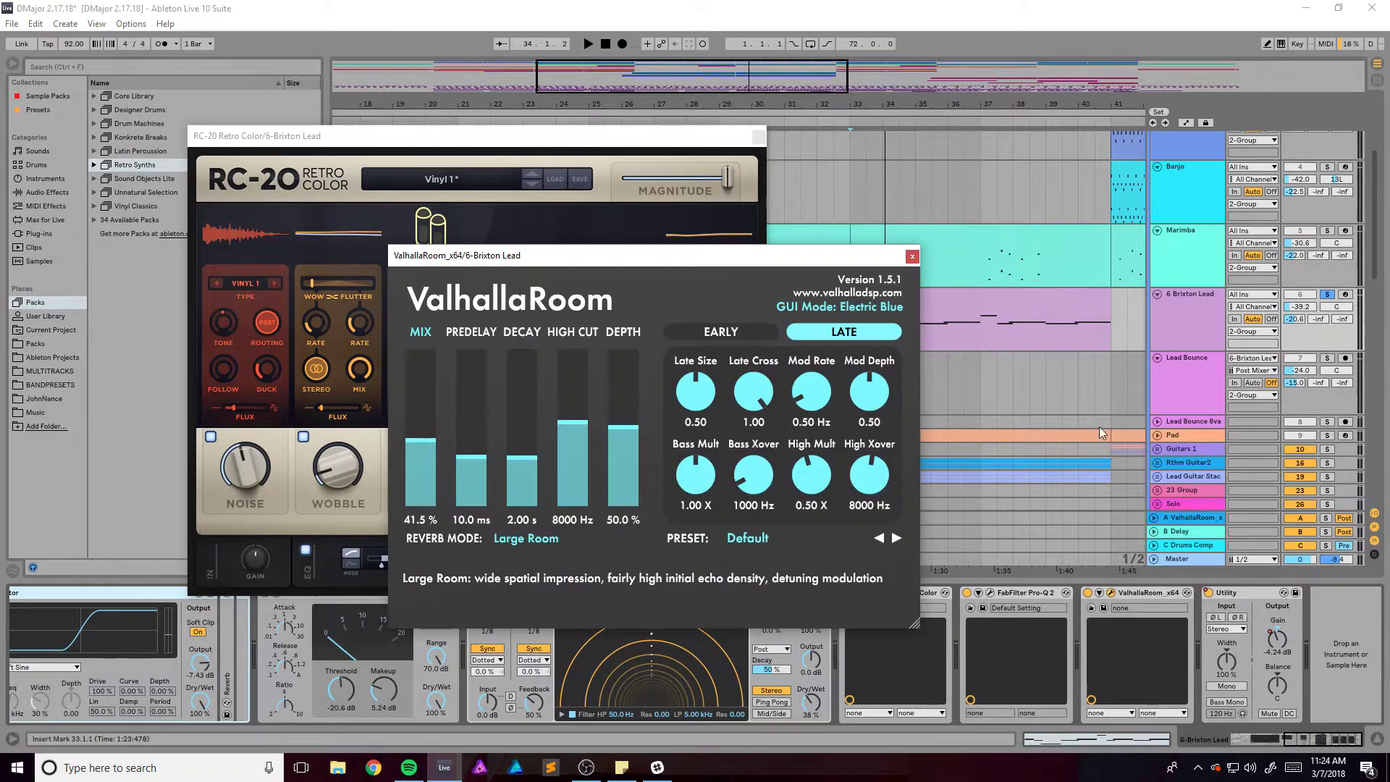
pyautogui.click(912, 257)
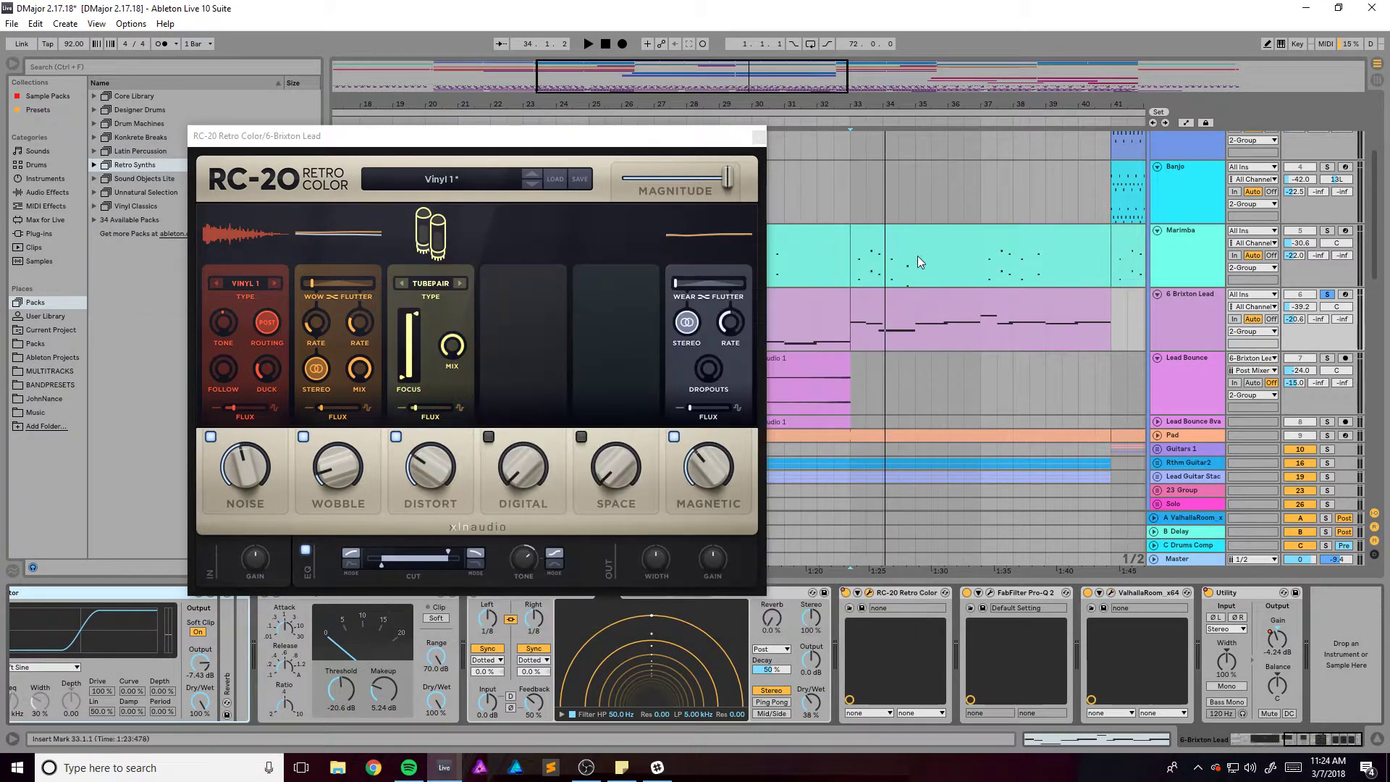
pyautogui.click(759, 137)
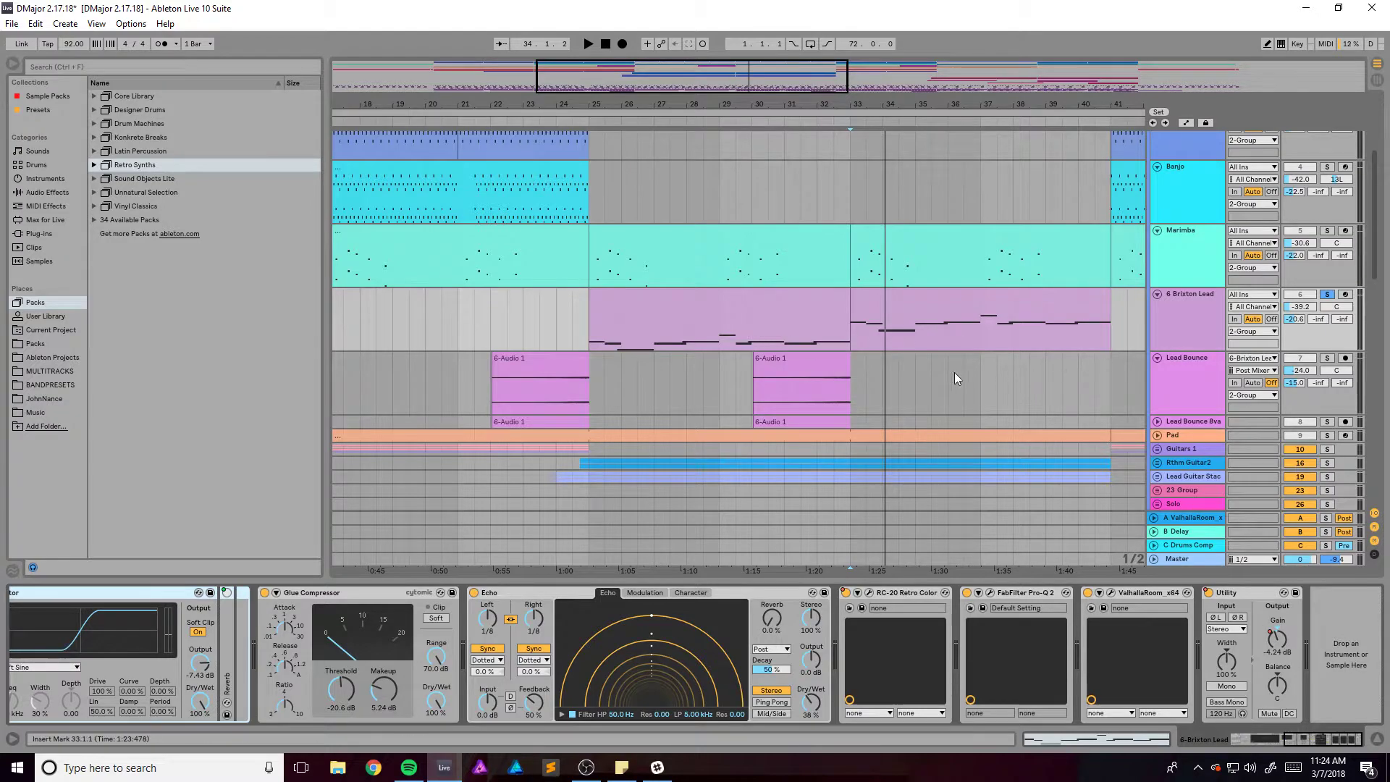
# Show and hide the automation lanes, zoom to bars 23-51, and scroll down to Rthm Guitar2
pyautogui.press('a')
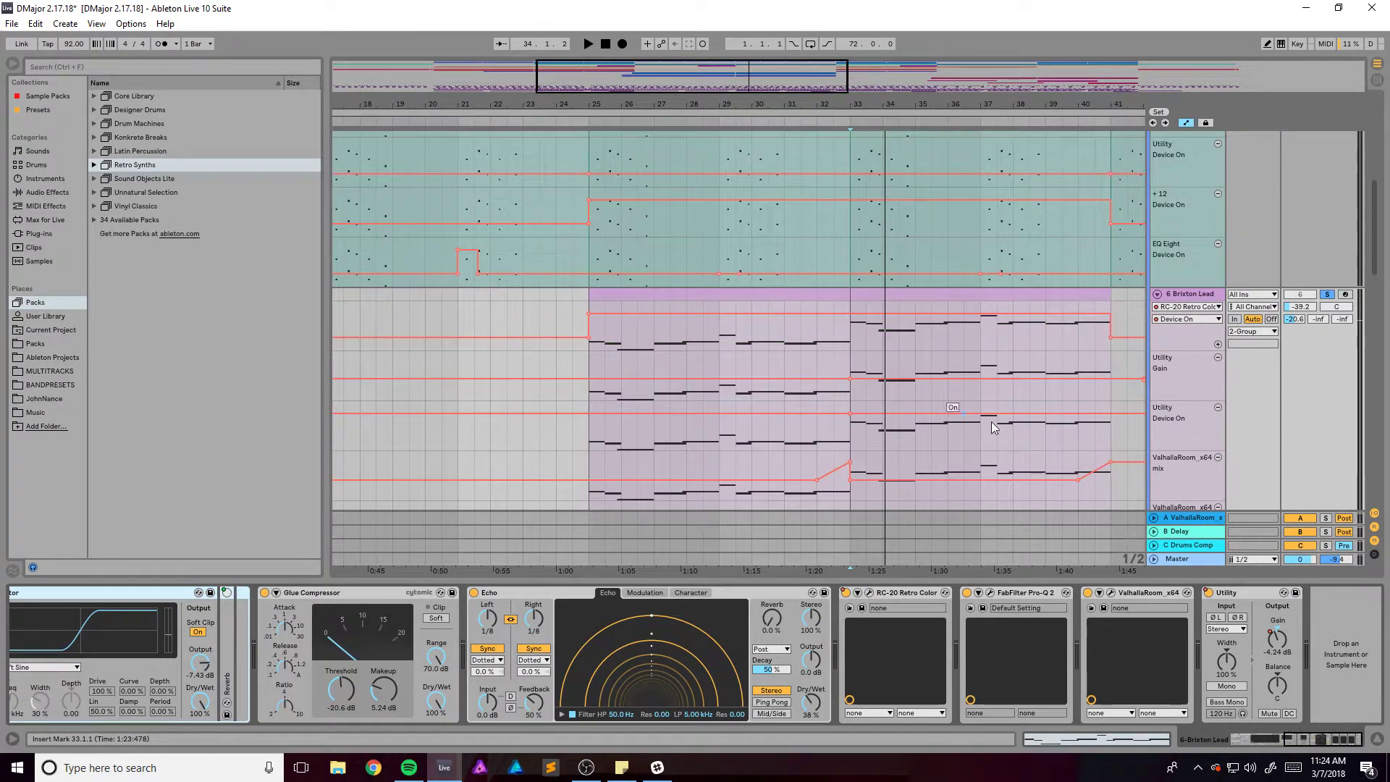
pyautogui.moveTo(759, 77); pyautogui.dragTo(795, 61)
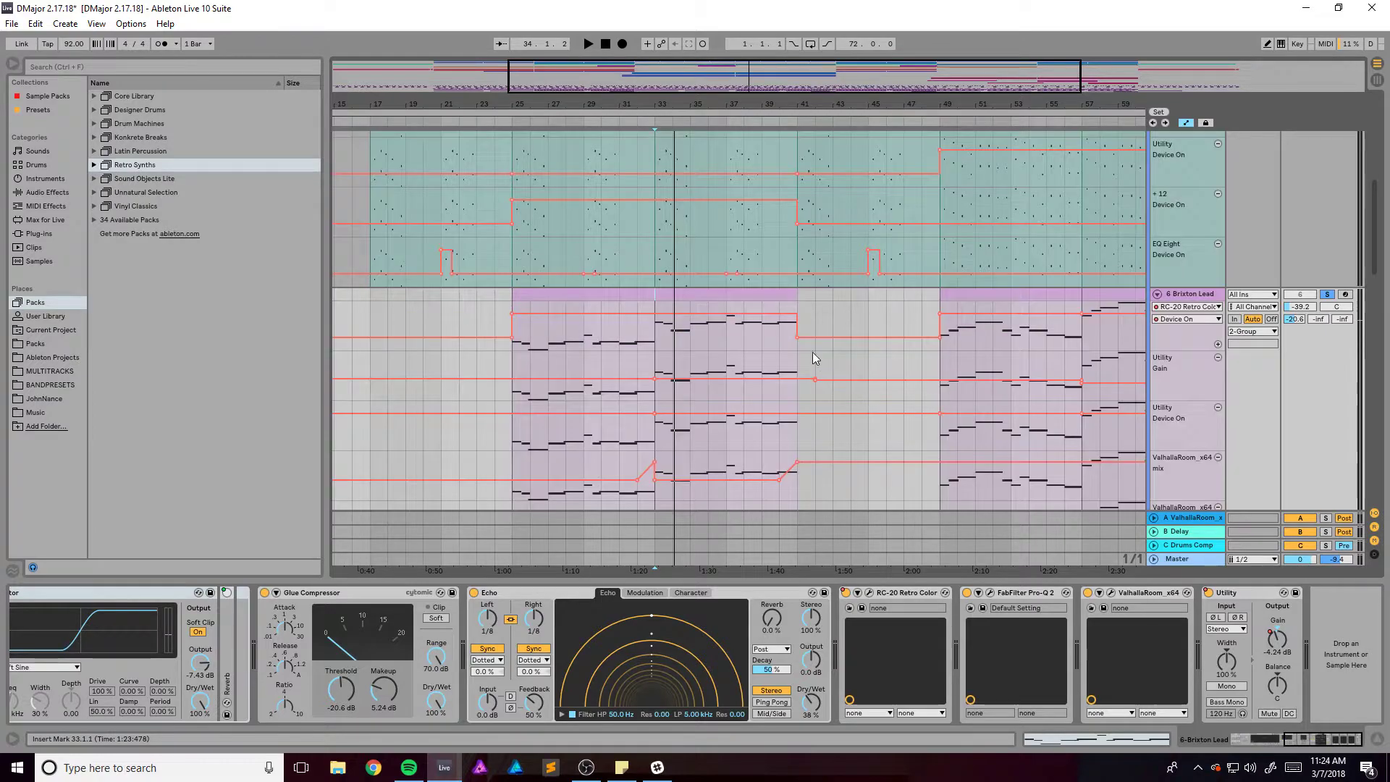
pyautogui.press('a')
pyautogui.press('+')
pyautogui.scroll(-4, 658, 391)
# Solo Rthm Guitar2 and play it from bar 25
pyautogui.click(421, 290)
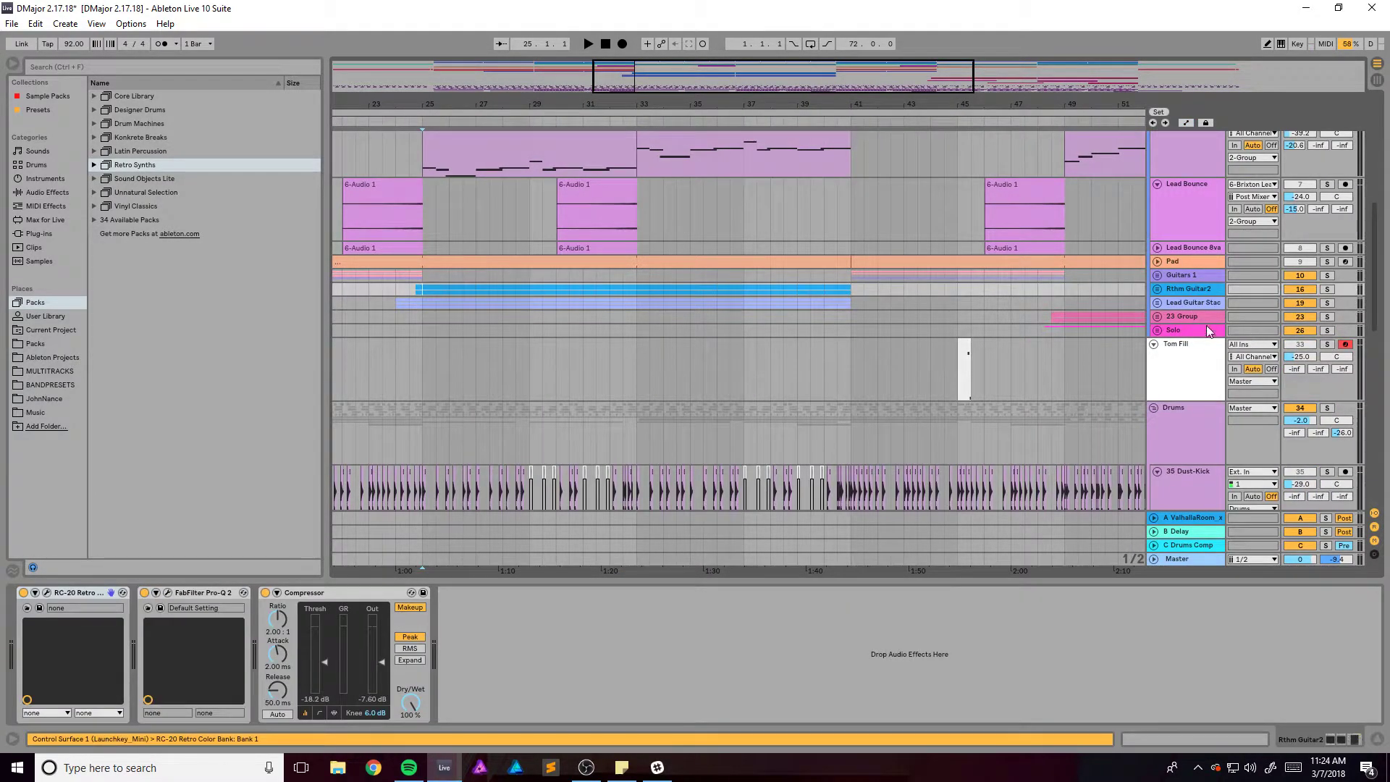
pyautogui.click(1194, 290)
pyautogui.click(1327, 289)
pyautogui.click(1208, 289)
pyautogui.press('space')
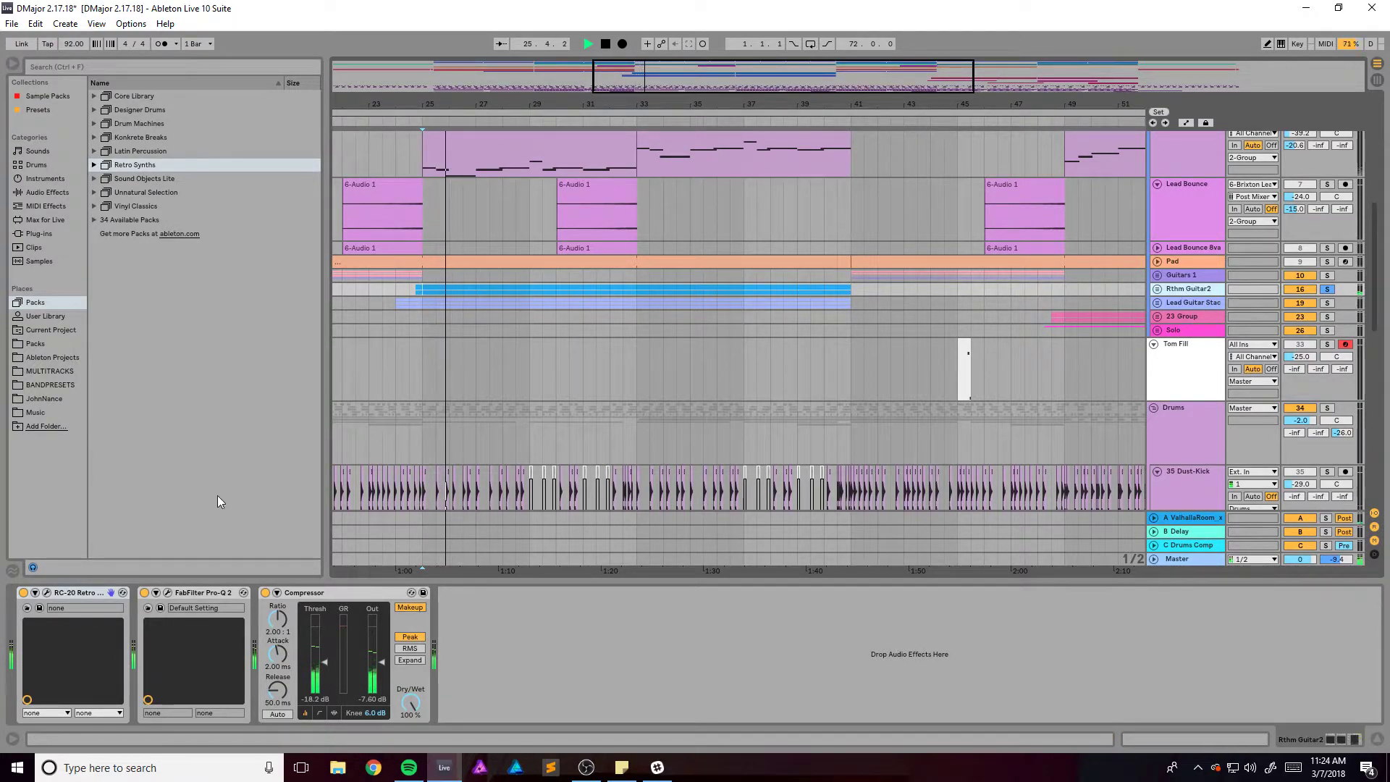
# Compare RC-20 bypassed and on, then audition its plugin window and close it
pyautogui.click(23, 593)
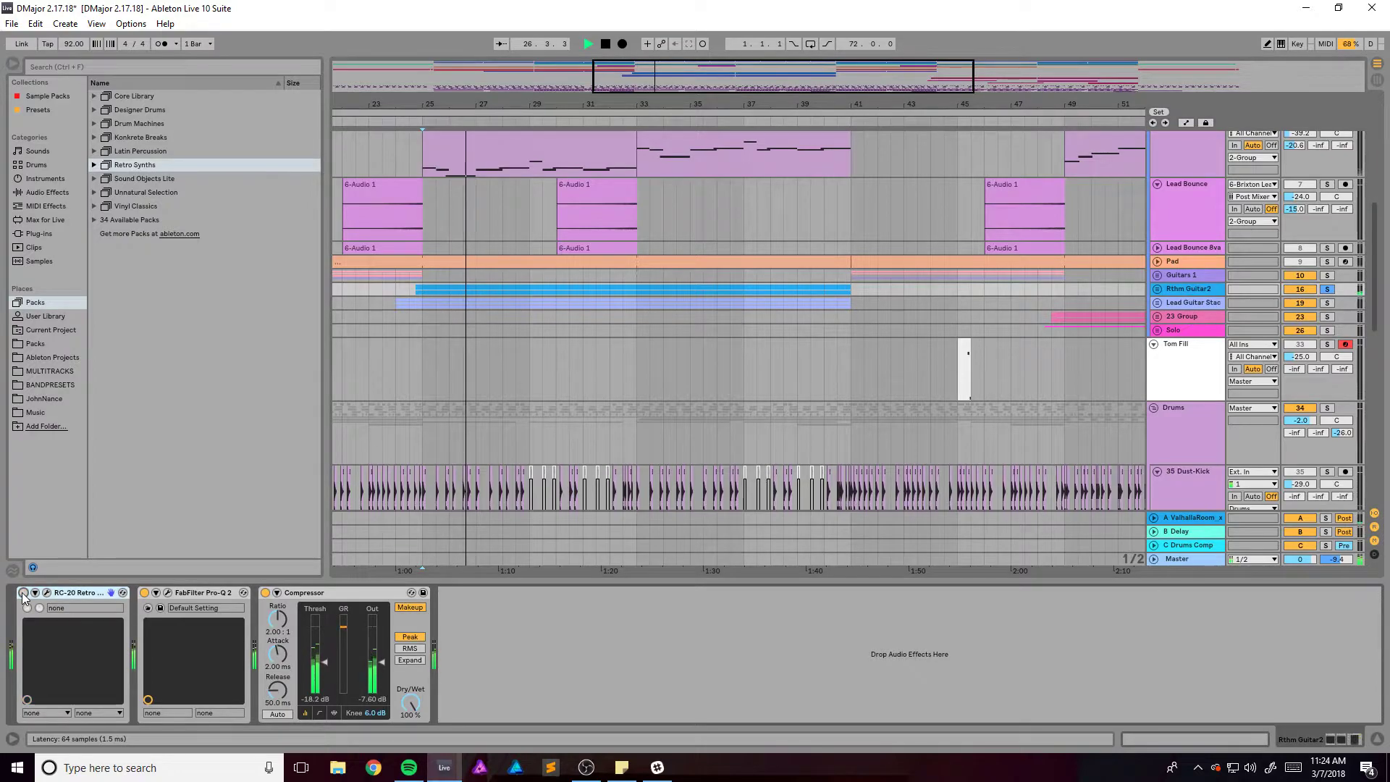
pyautogui.click(23, 593)
pyautogui.click(47, 592)
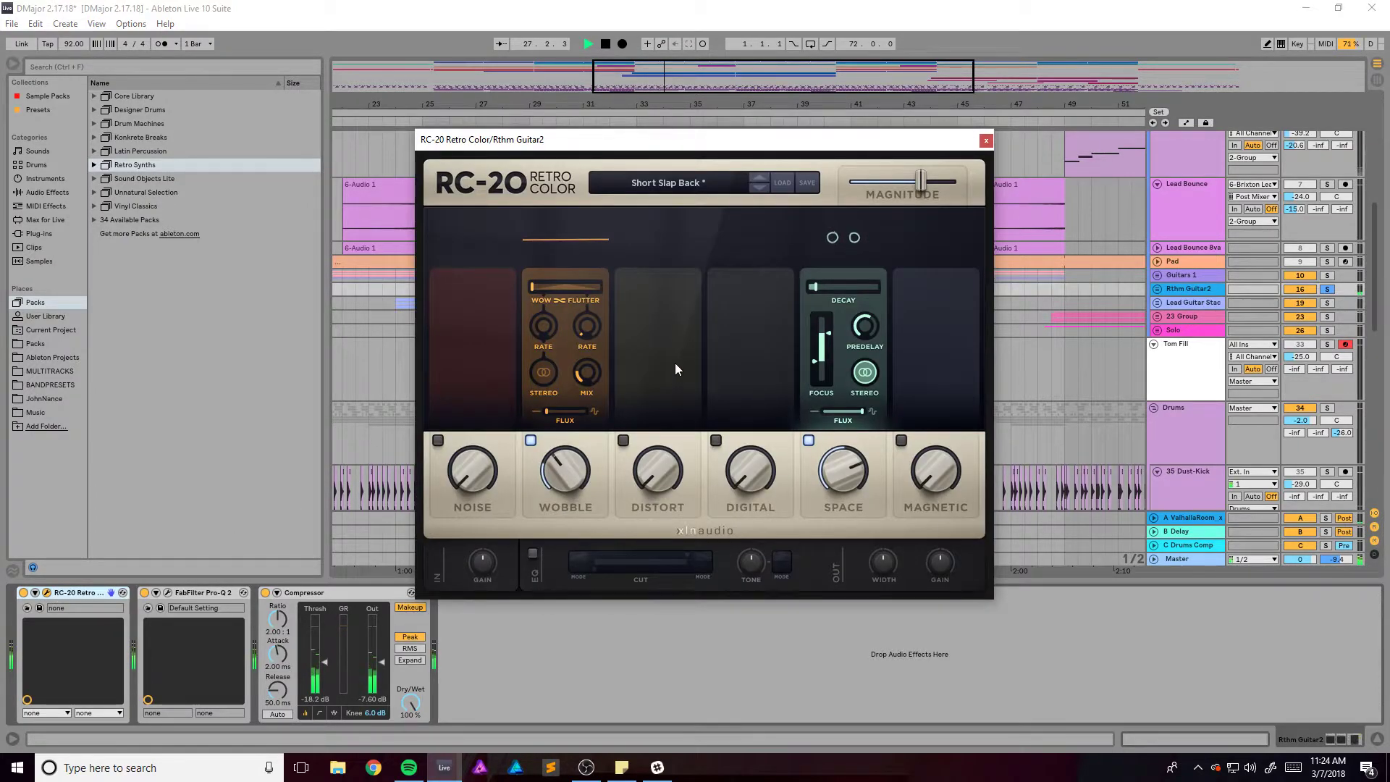
pyautogui.press('space')
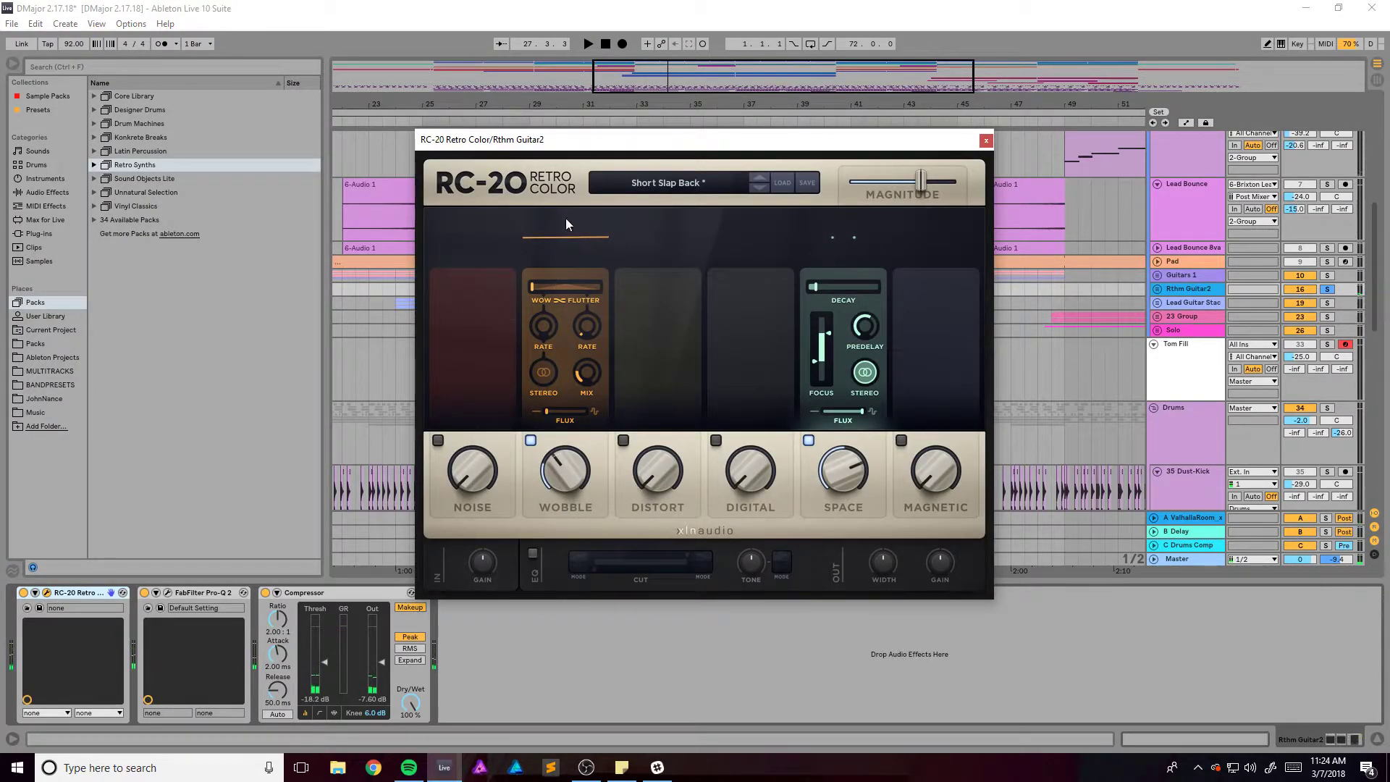
pyautogui.moveTo(679, 143); pyautogui.dragTo(858, 177)
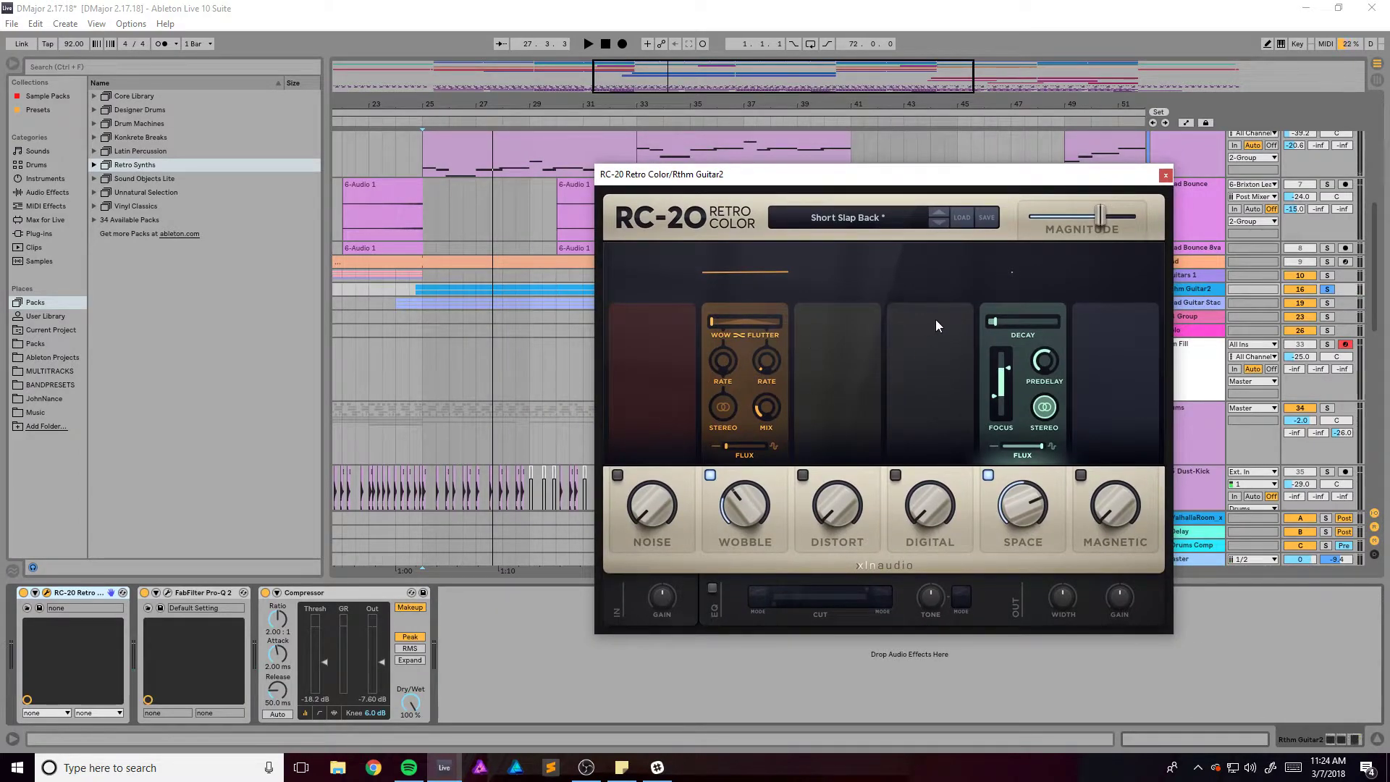
pyautogui.press('space')
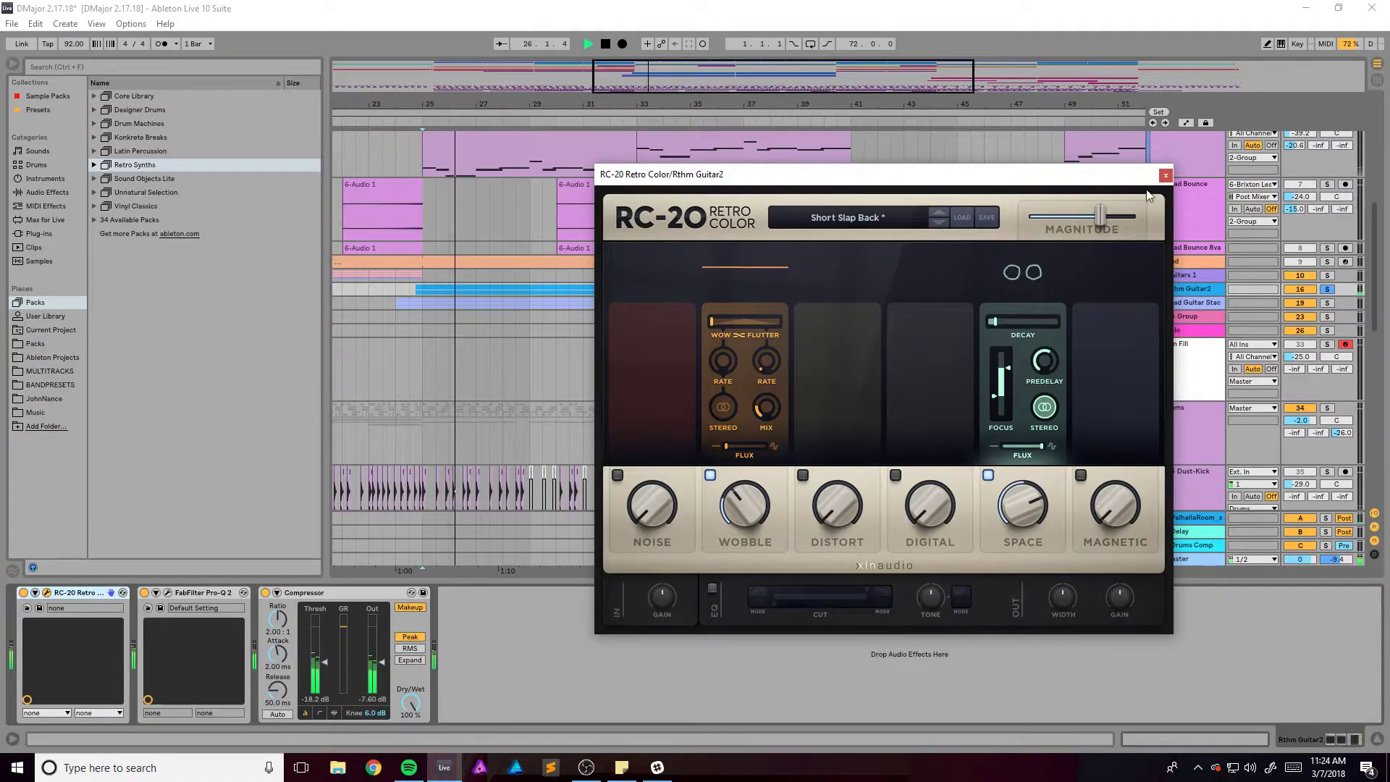
pyautogui.press('space')
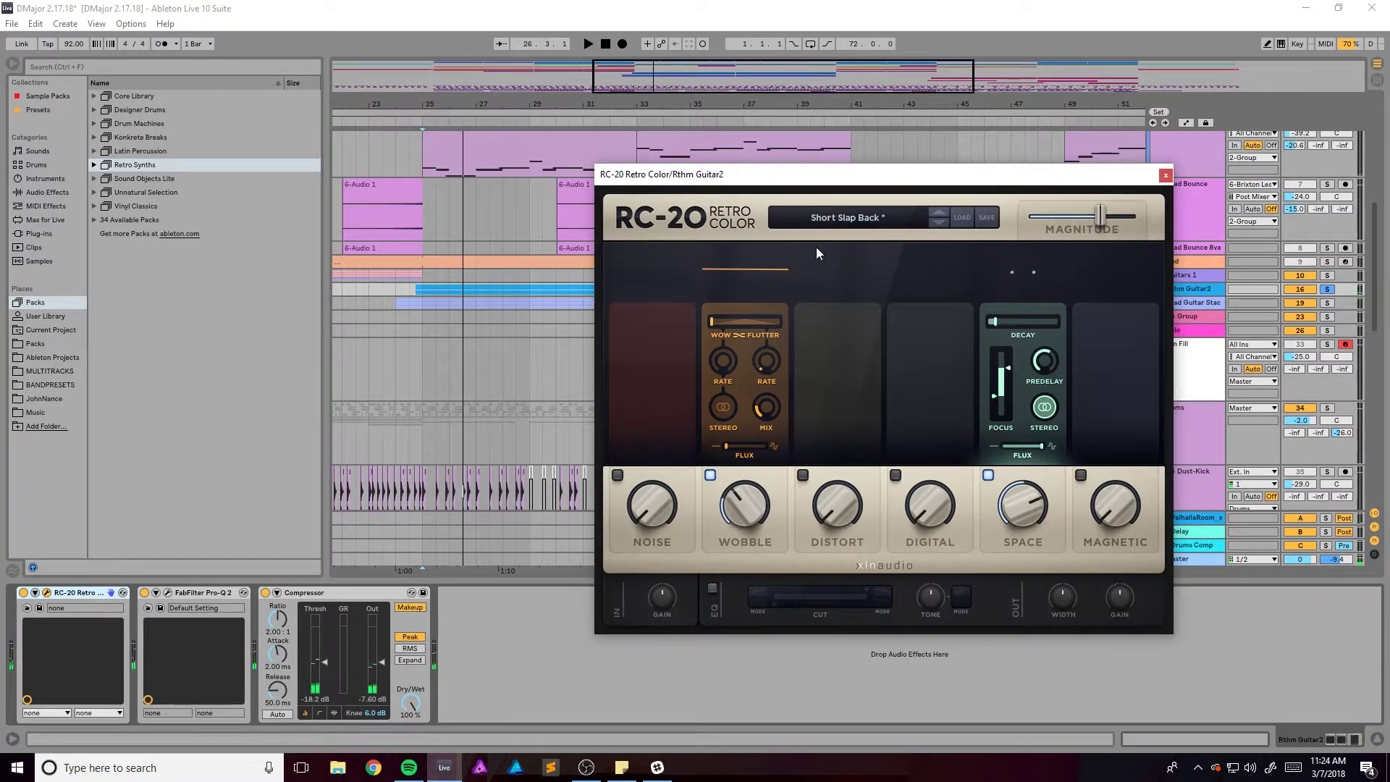
pyautogui.moveTo(847, 178); pyautogui.dragTo(813, 202)
pyautogui.press('Escape')
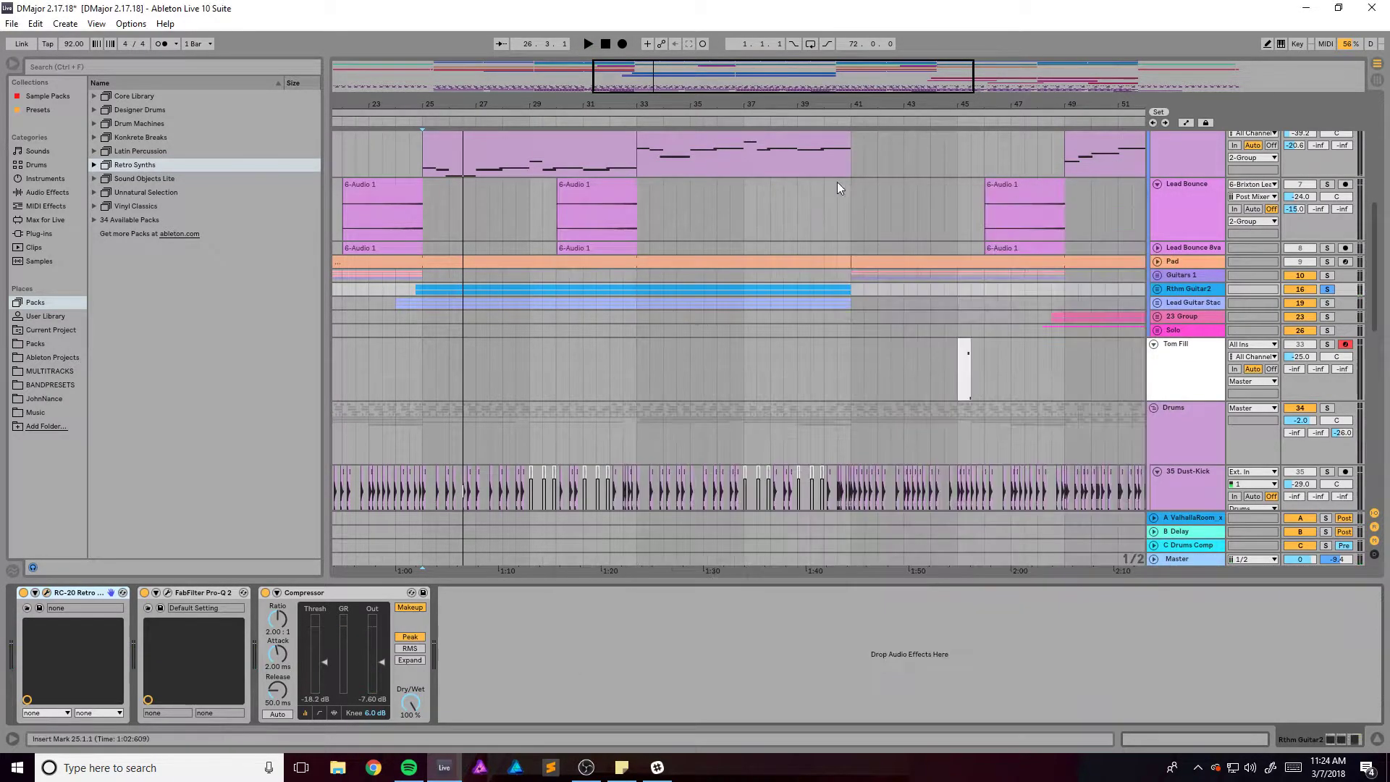
# Watch Rthm Guitar2's Pro-Q 2 analyzer during playback, close it, and unsolo the track
pyautogui.moveTo(484, 107); pyautogui.dragTo(603, 149)
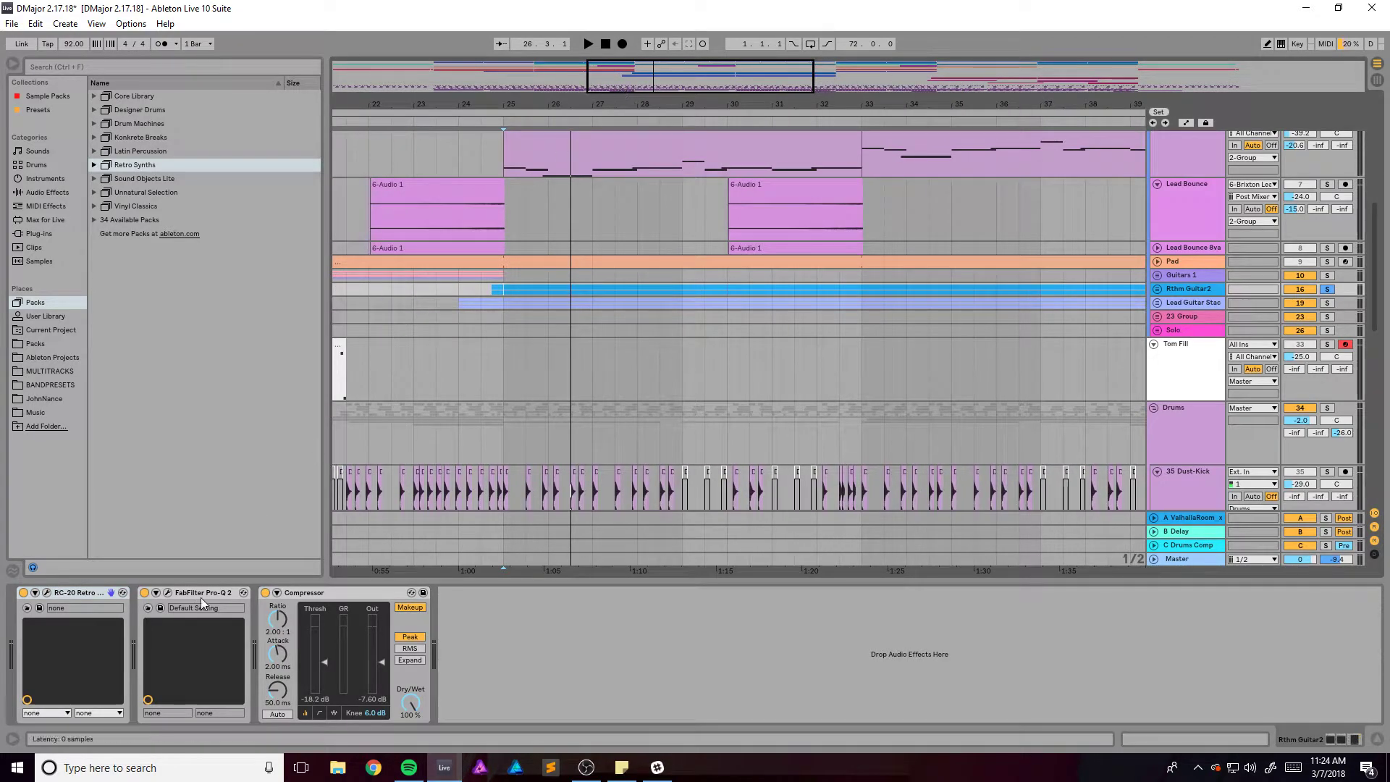
pyautogui.click(169, 594)
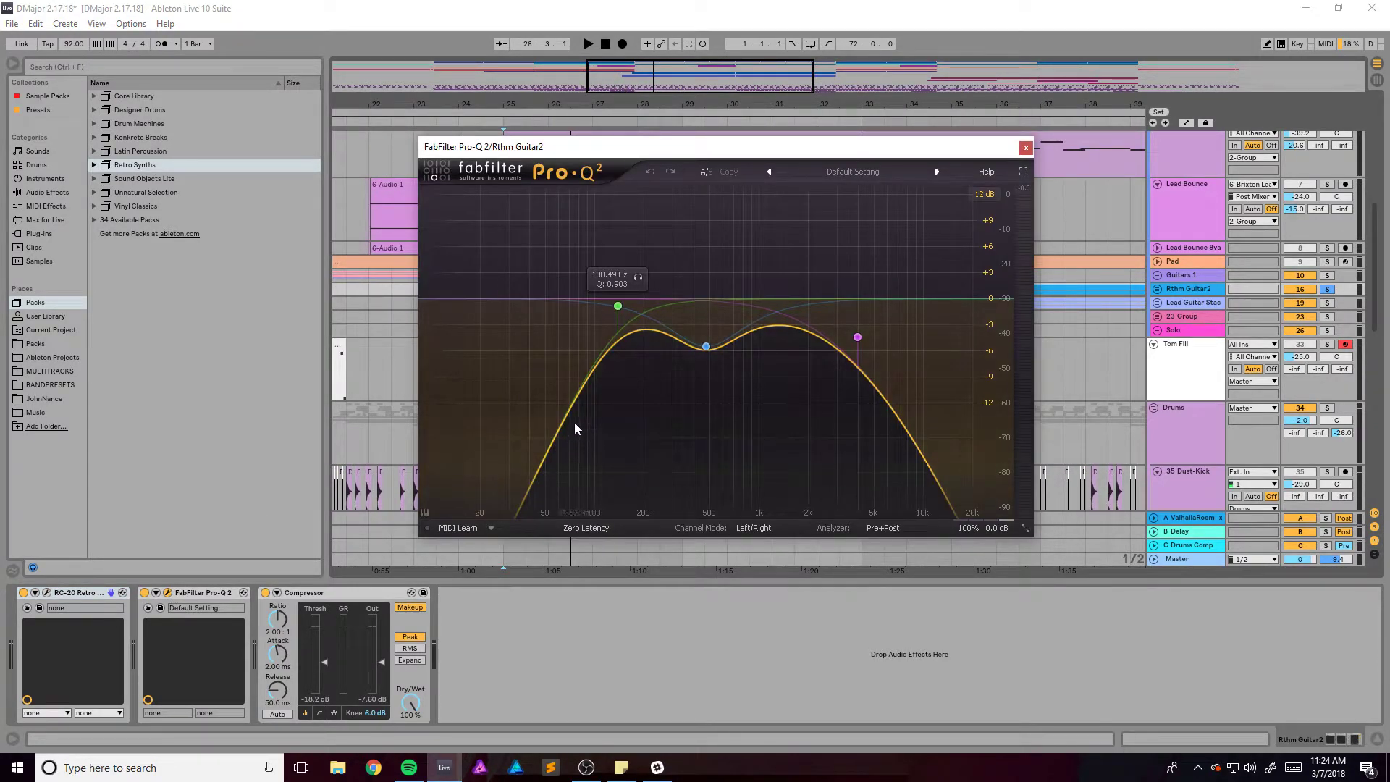
pyautogui.press('space')
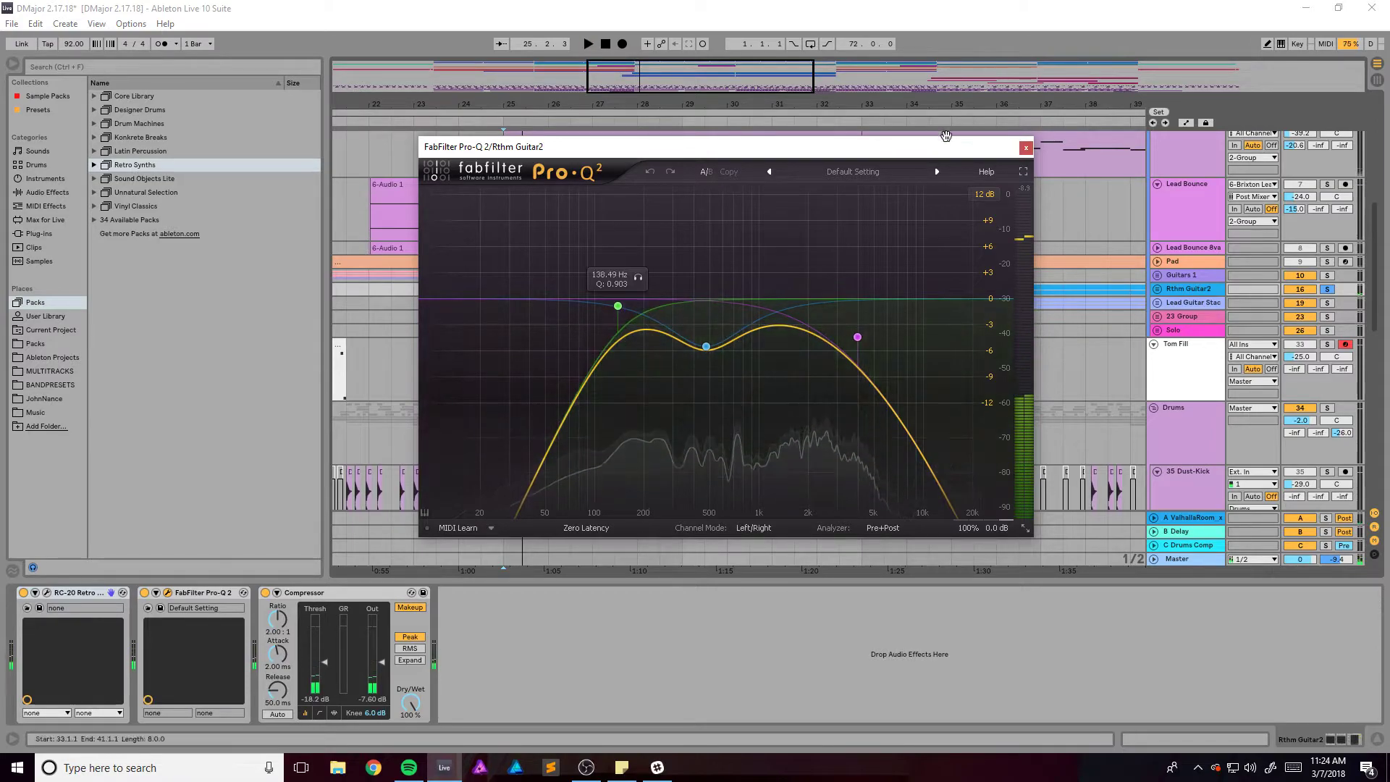
pyautogui.click(1026, 148)
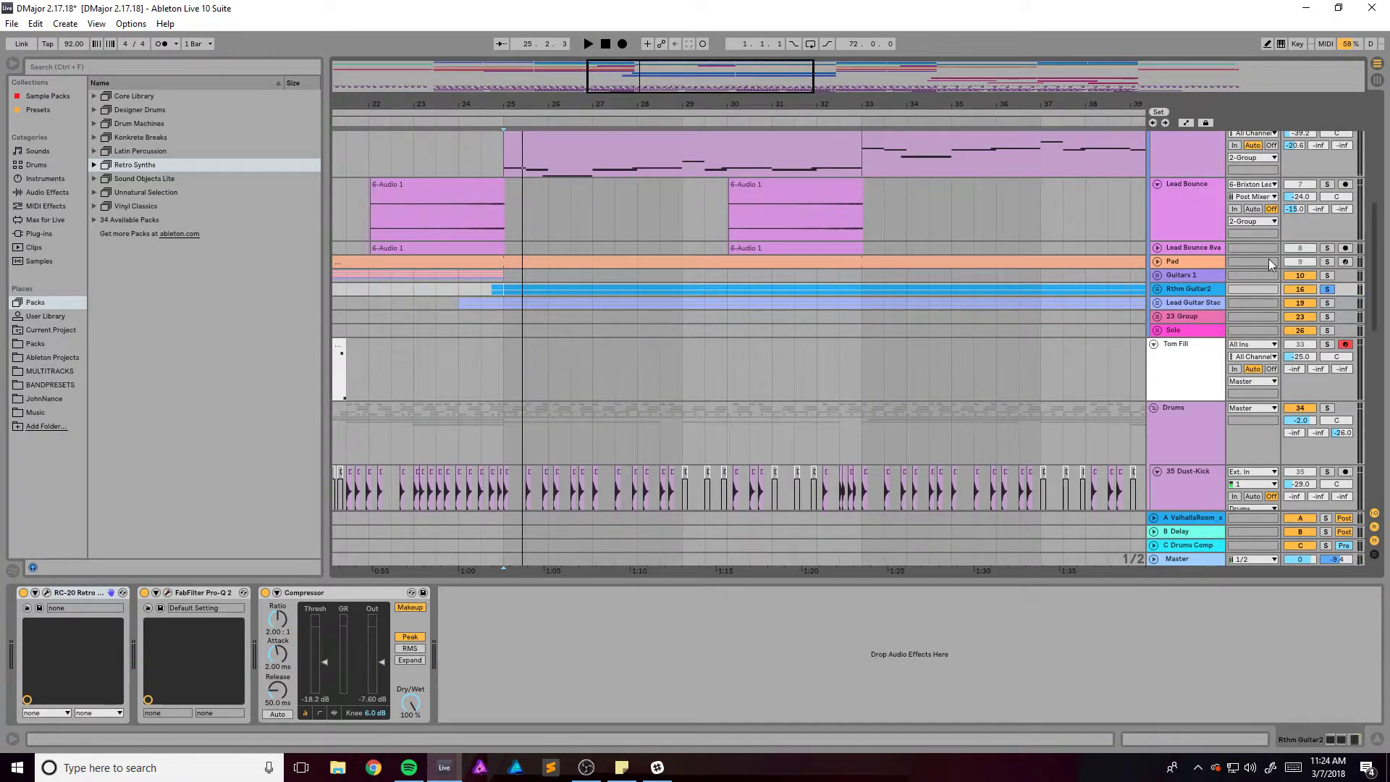
pyautogui.click(1325, 289)
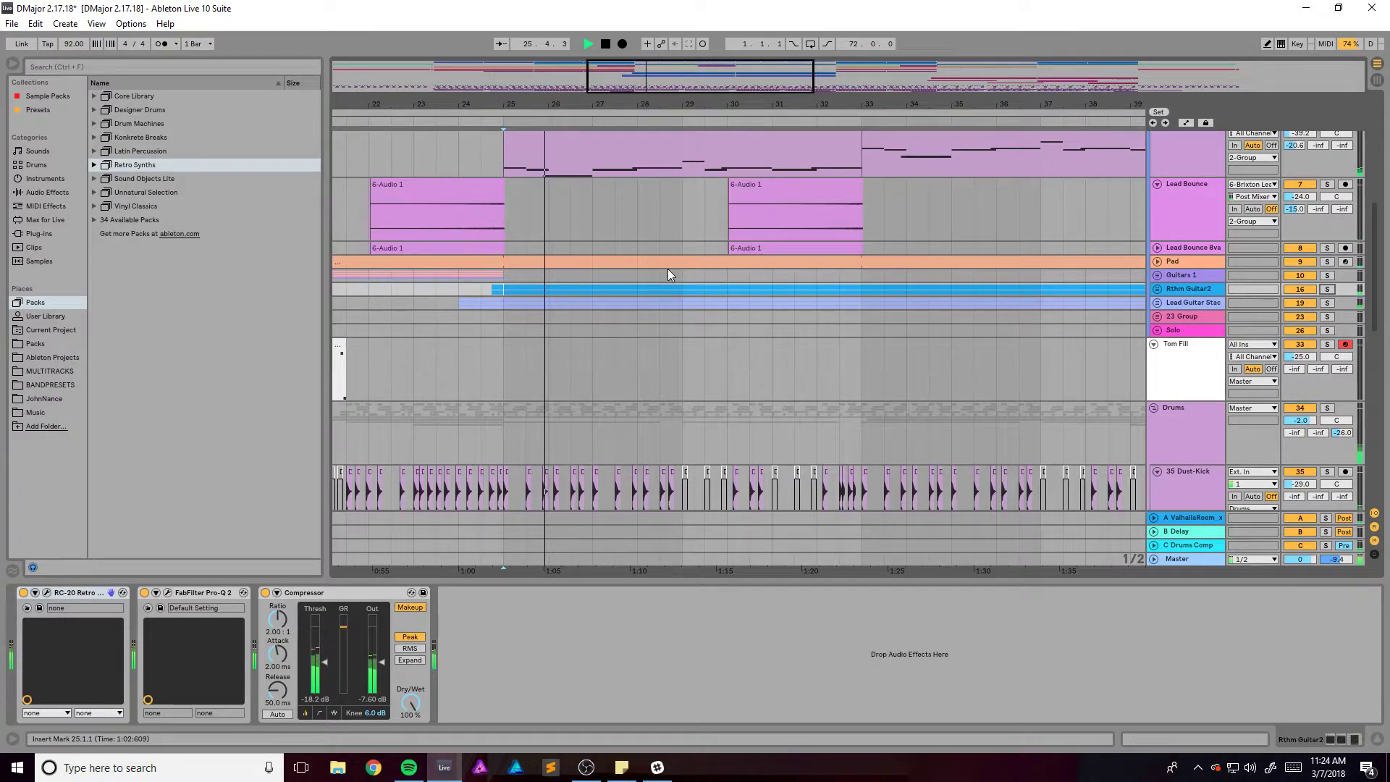
pyautogui.moveTo(659, 74); pyautogui.dragTo(636, 81)
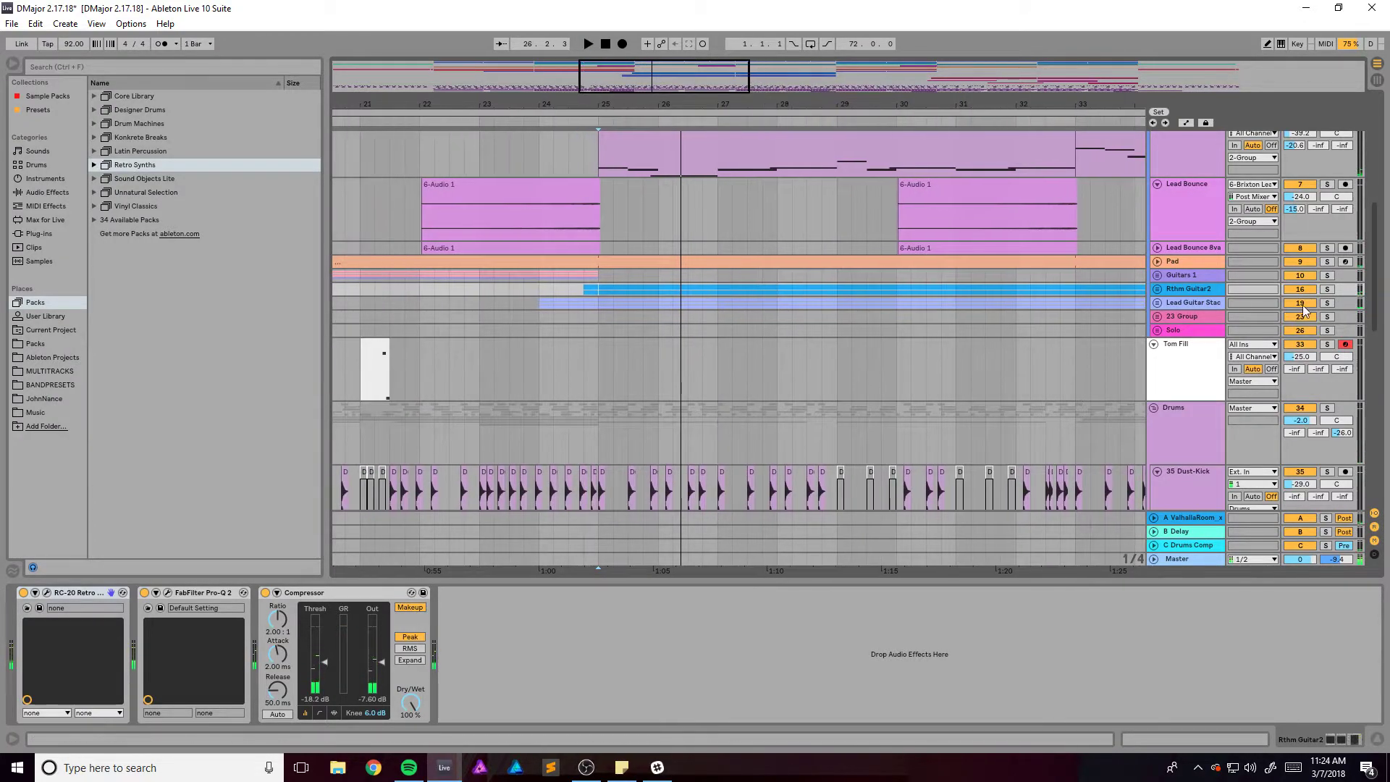
# Solo the Lead Guitar Stack group, unfold its tracks, and play it back
pyautogui.click(1328, 302)
pyautogui.moveTo(791, 102); pyautogui.dragTo(864, 125)
pyautogui.click(1157, 303)
pyautogui.scroll(-3, 692, 350)
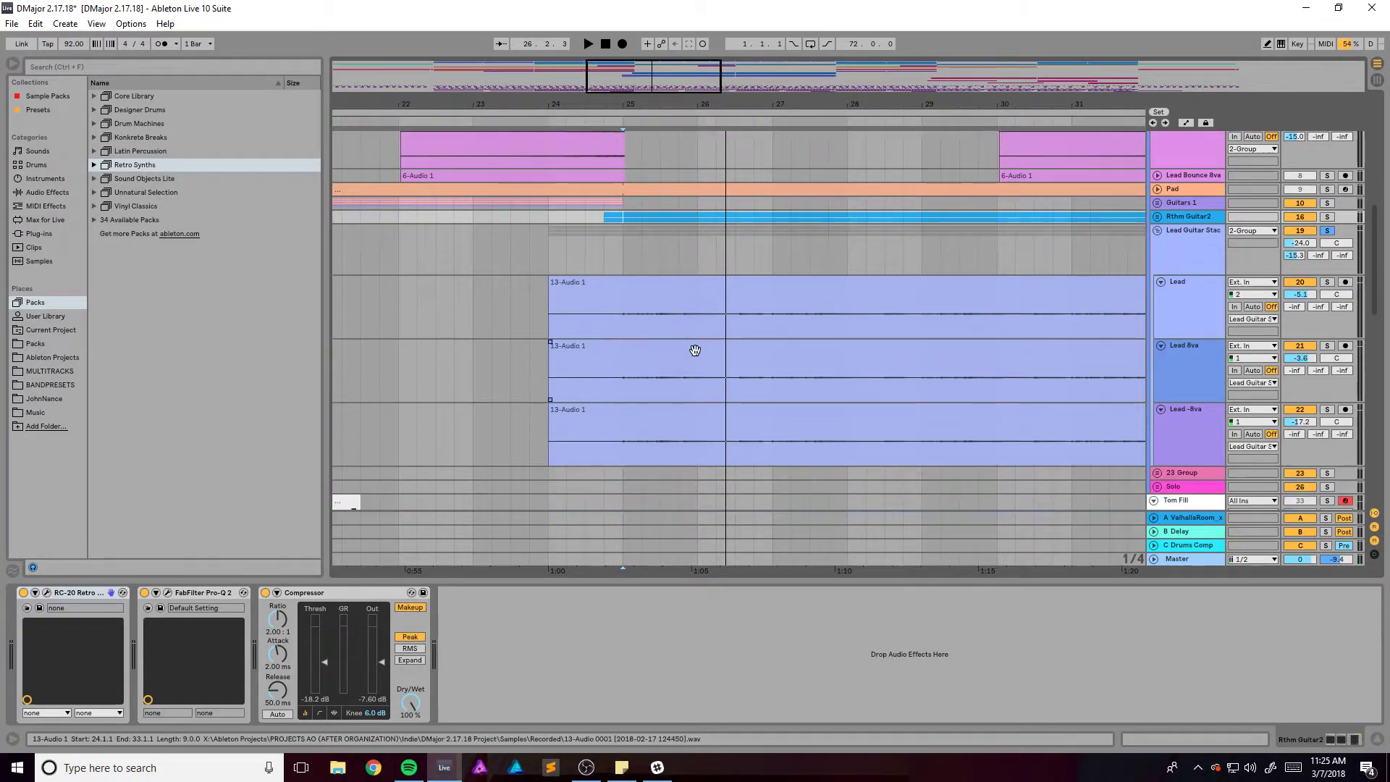
pyautogui.scroll(-5, 688, 377)
pyautogui.press('space')
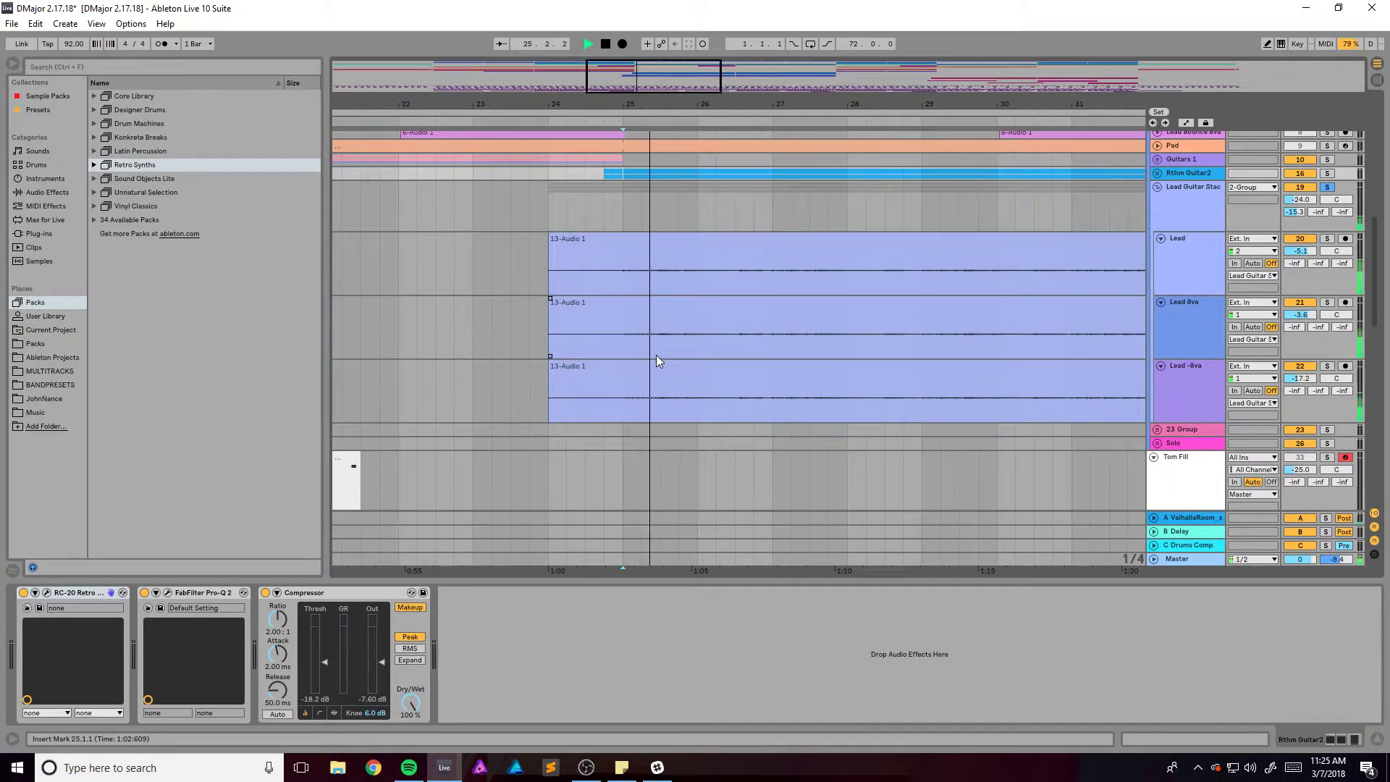
pyautogui.moveTo(641, 73); pyautogui.dragTo(648, 74)
pyautogui.click(1185, 210)
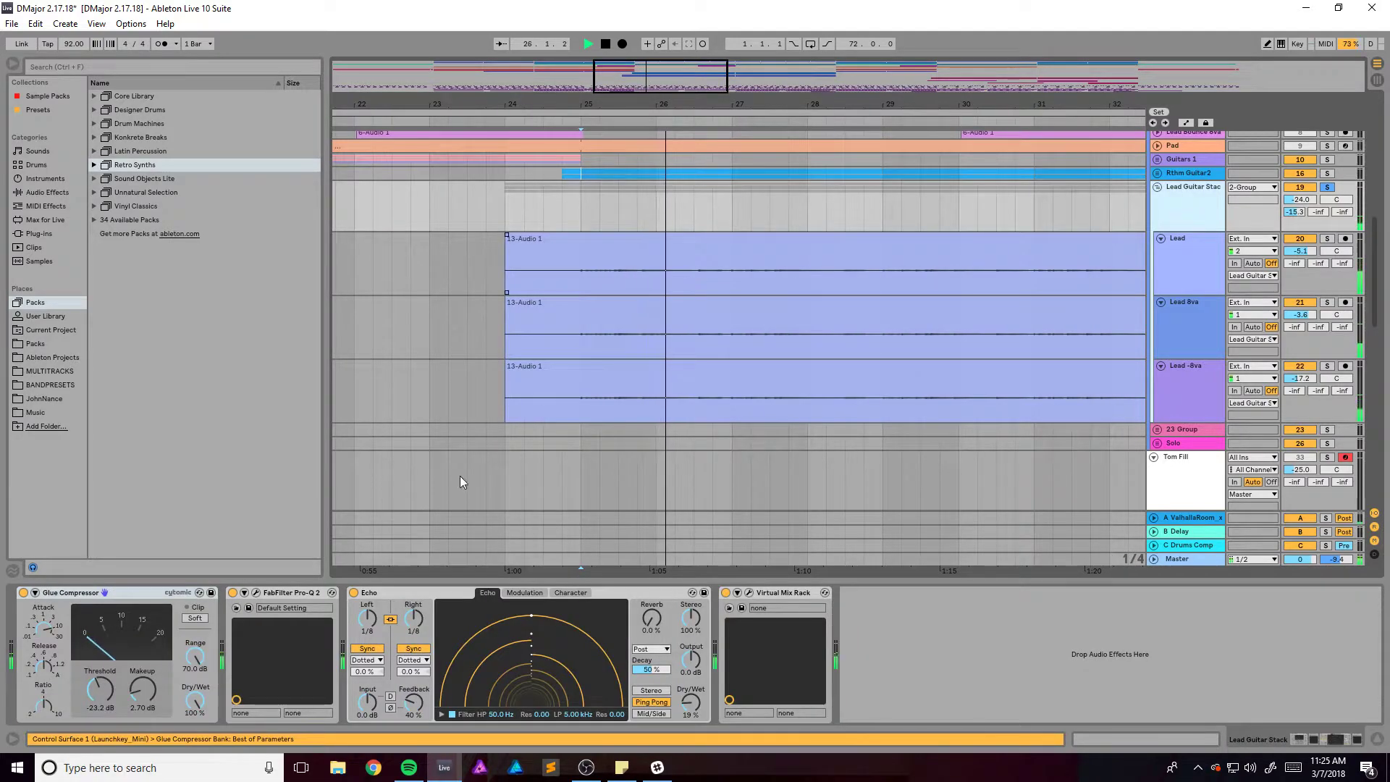
pyautogui.press('space')
# View the Lead tracks' Utility and Saturator devices, then solo and play the Lead track
pyautogui.click(1205, 237)
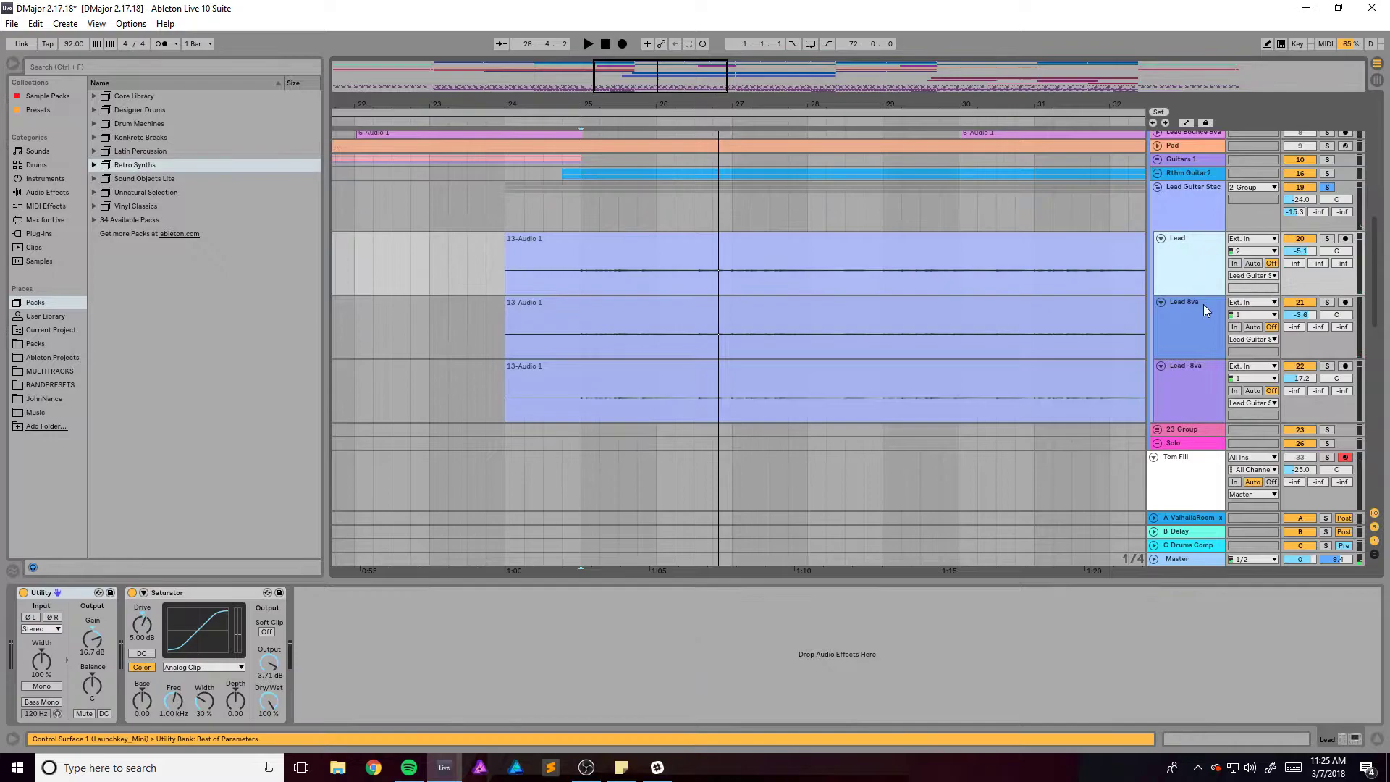
pyautogui.click(1204, 304)
pyautogui.click(1202, 376)
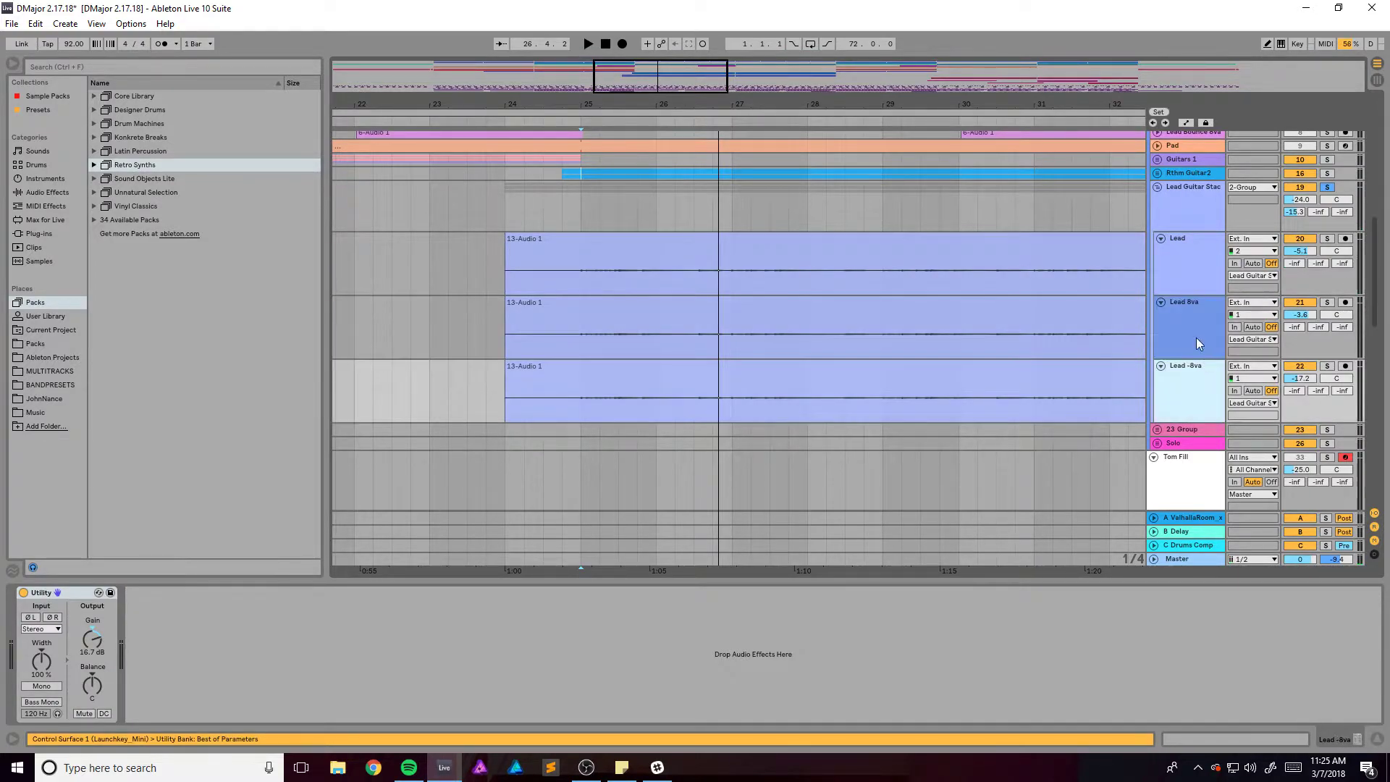
pyautogui.click(1193, 268)
pyautogui.click(1327, 239)
pyautogui.press('space')
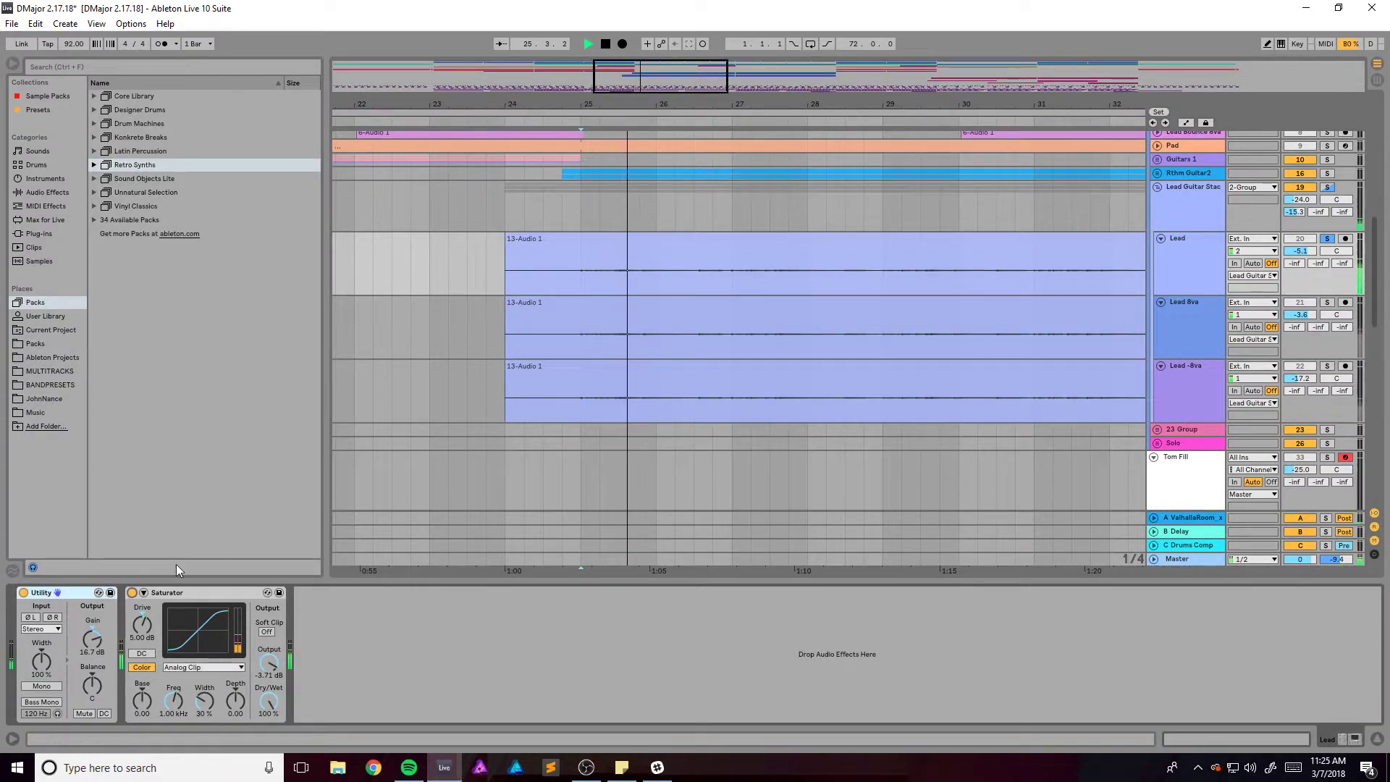
pyautogui.press('space')
pyautogui.moveTo(652, 73); pyautogui.dragTo(666, 65)
# Compare the devices on the Lead 8va and Lead -8va tracks
pyautogui.click(1191, 326)
pyautogui.click(1202, 381)
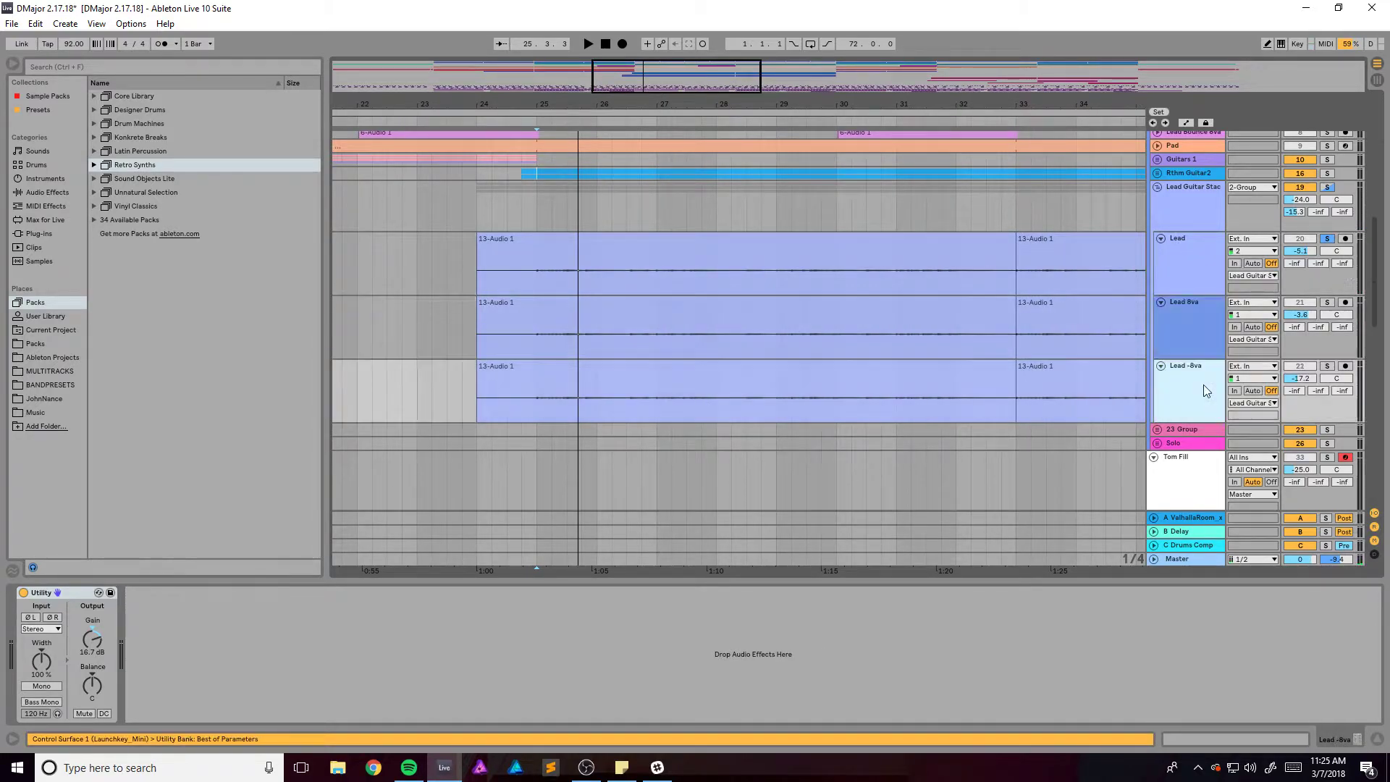
pyautogui.moveTo(663, 105); pyautogui.dragTo(715, 103)
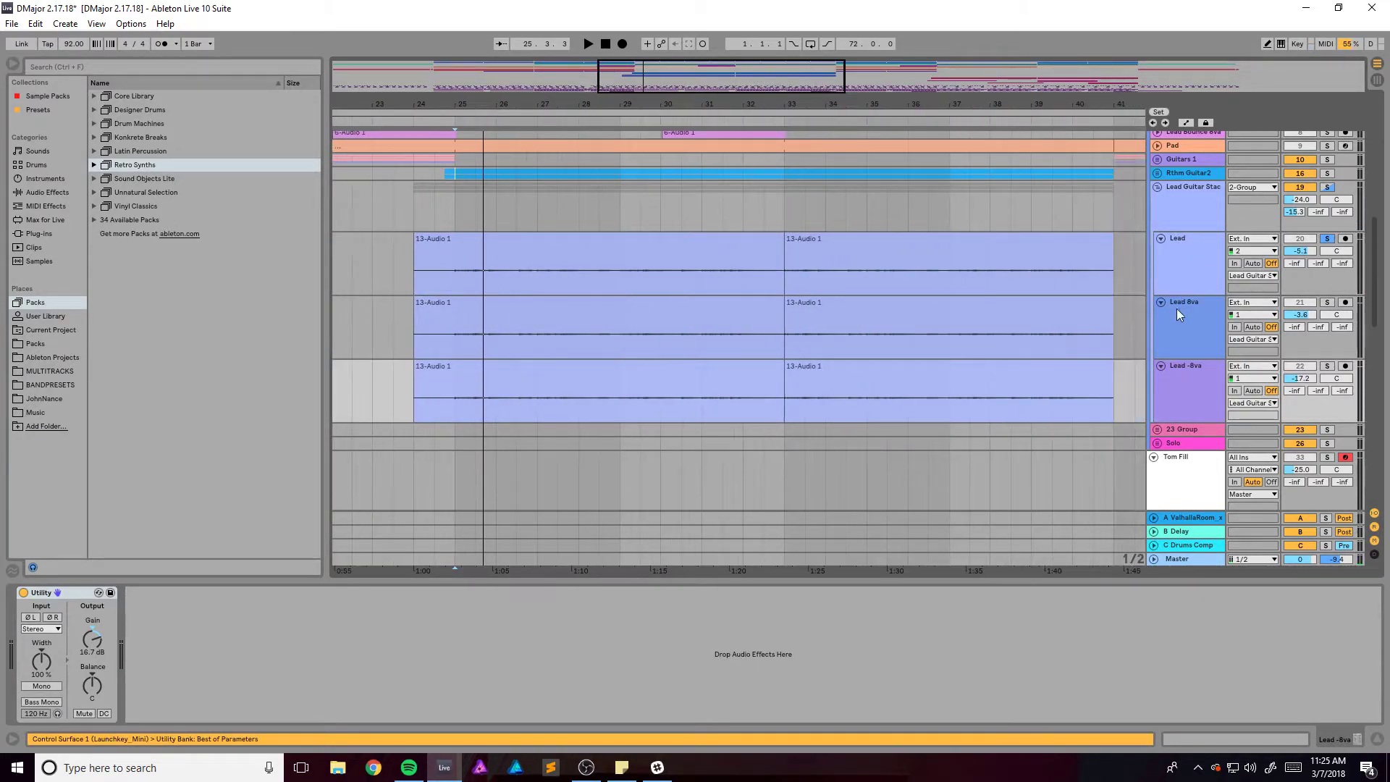
pyautogui.click(1162, 384)
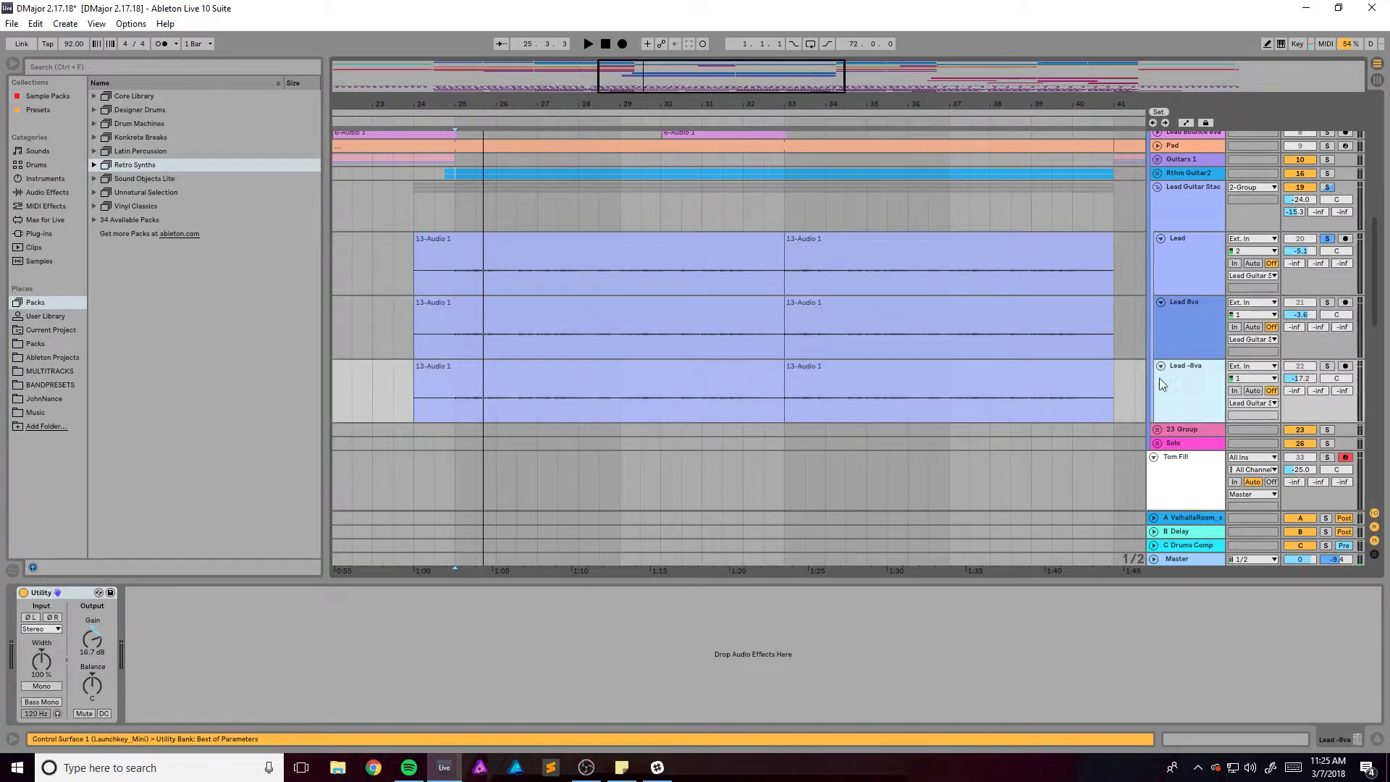
pyautogui.click(1184, 311)
pyautogui.click(1193, 373)
# Solo the whole group, play from bar 25, and show its Glue Compressor-to-Virtual Mix Rack chain
pyautogui.click(1327, 188)
pyautogui.press('space')
pyautogui.moveTo(552, 104); pyautogui.dragTo(552, 110)
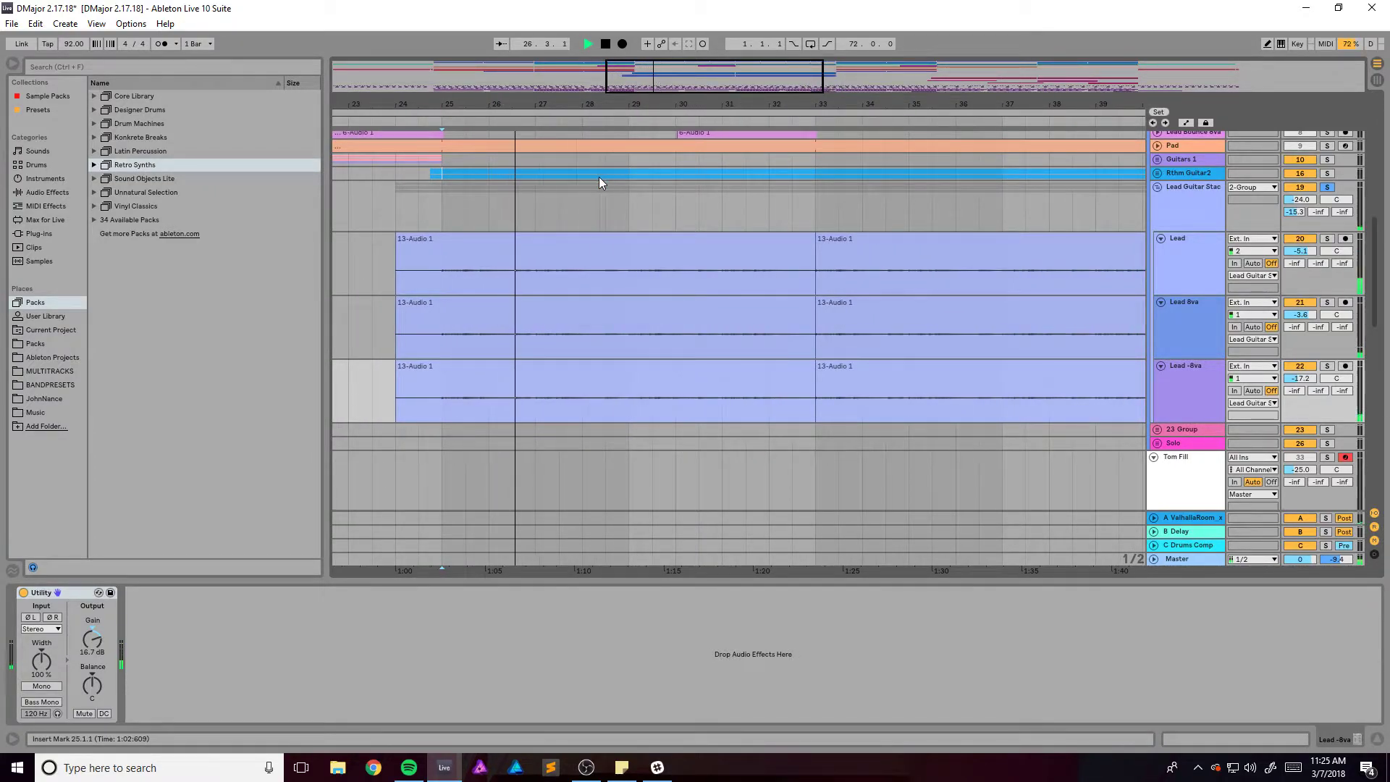
pyautogui.click(1167, 203)
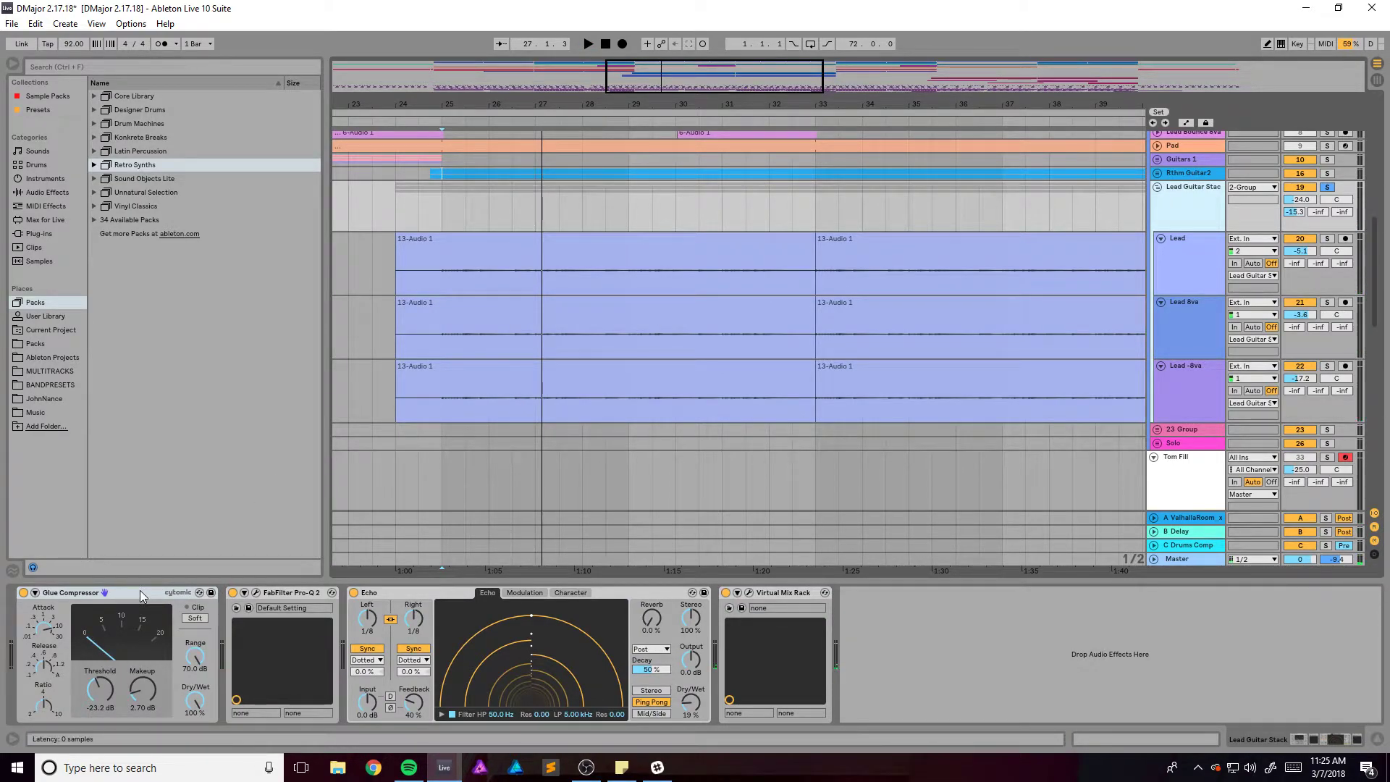
# Check the group's Pro-Q 2 curve, then open Virtual Mix Rack showing Revival and FG-401
pyautogui.click(256, 593)
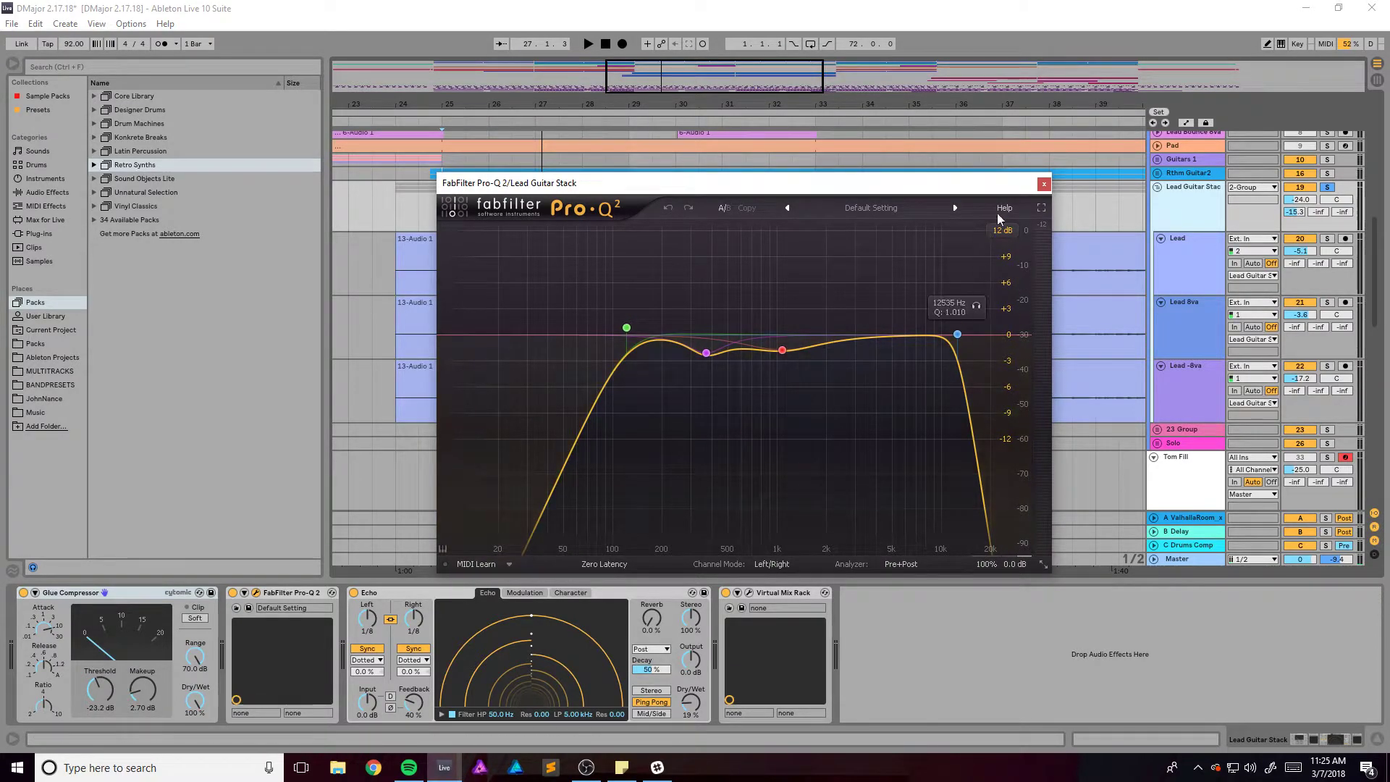
pyautogui.click(1044, 186)
pyautogui.click(394, 593)
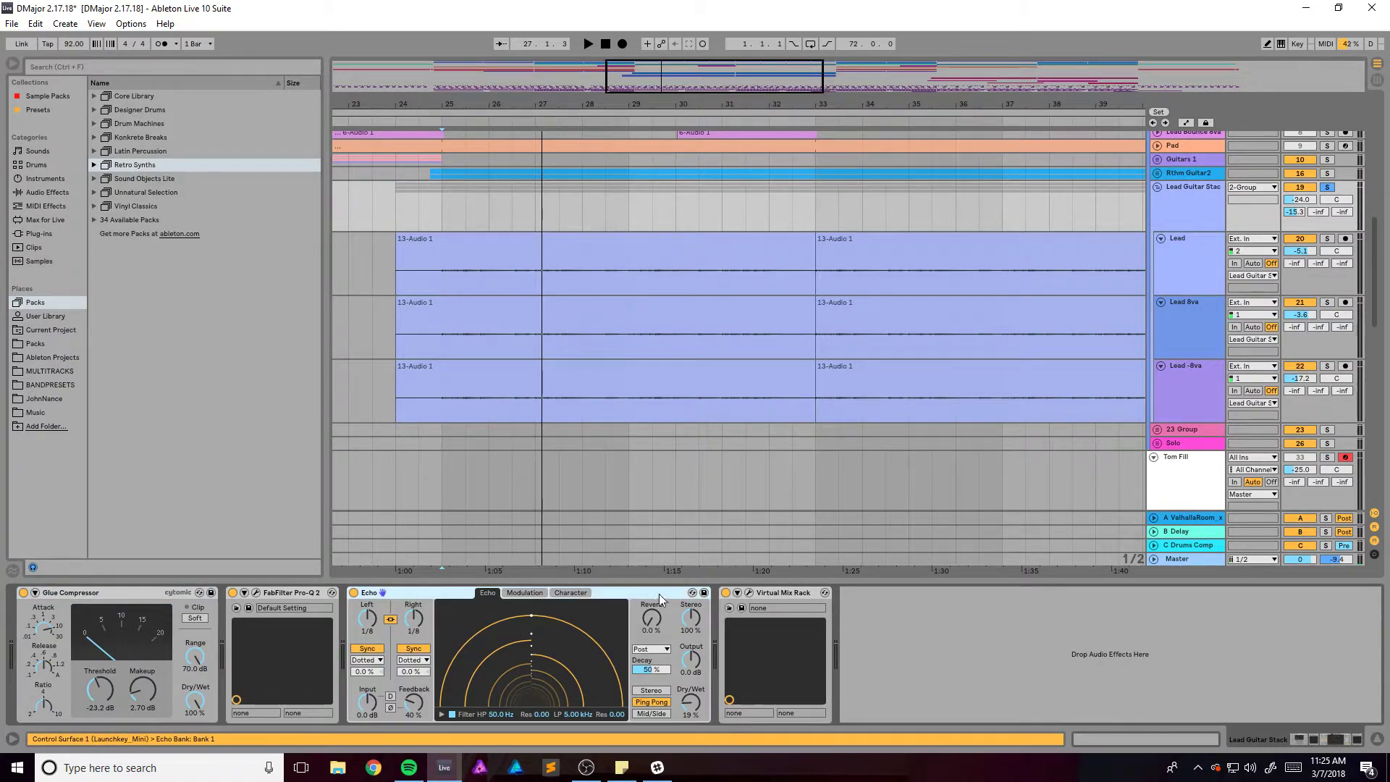
pyautogui.click(752, 591)
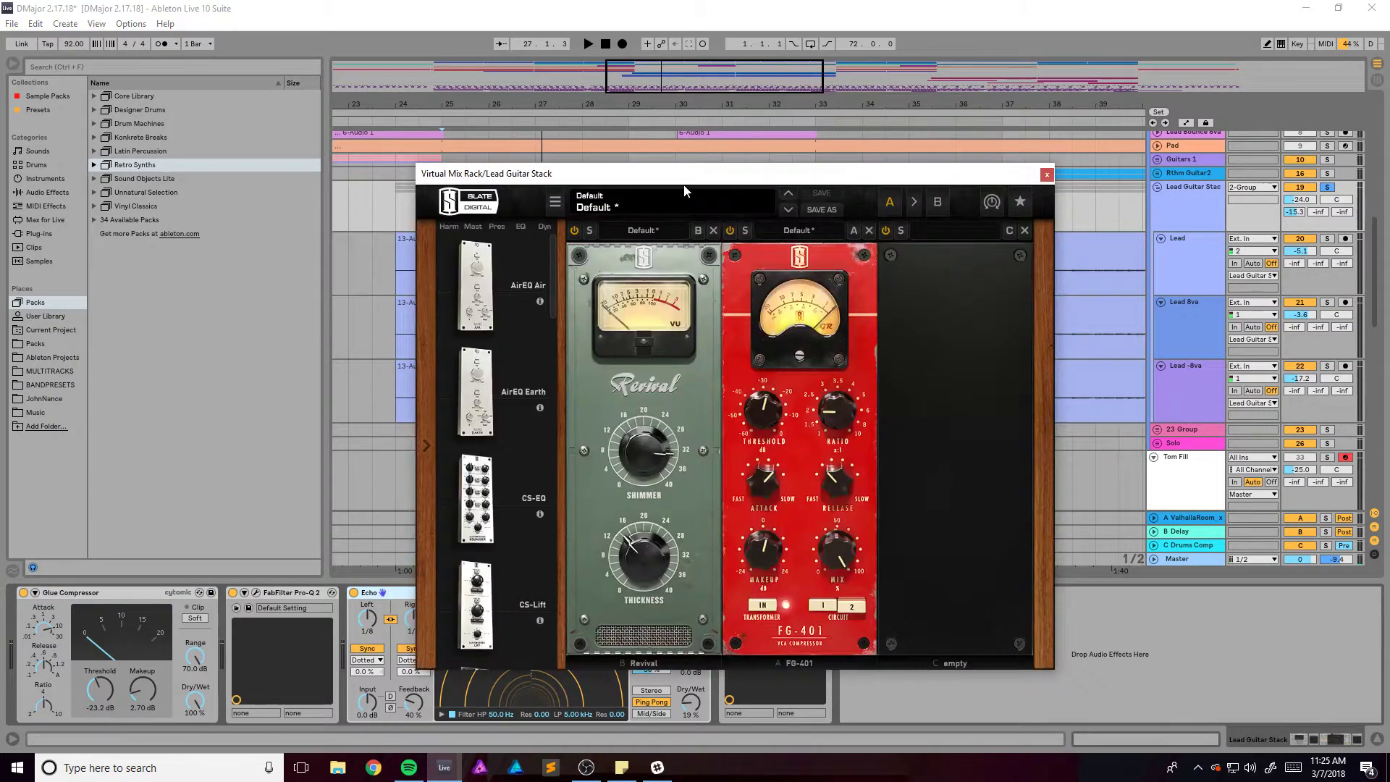
pyautogui.moveTo(684, 178); pyautogui.dragTo(571, 46)
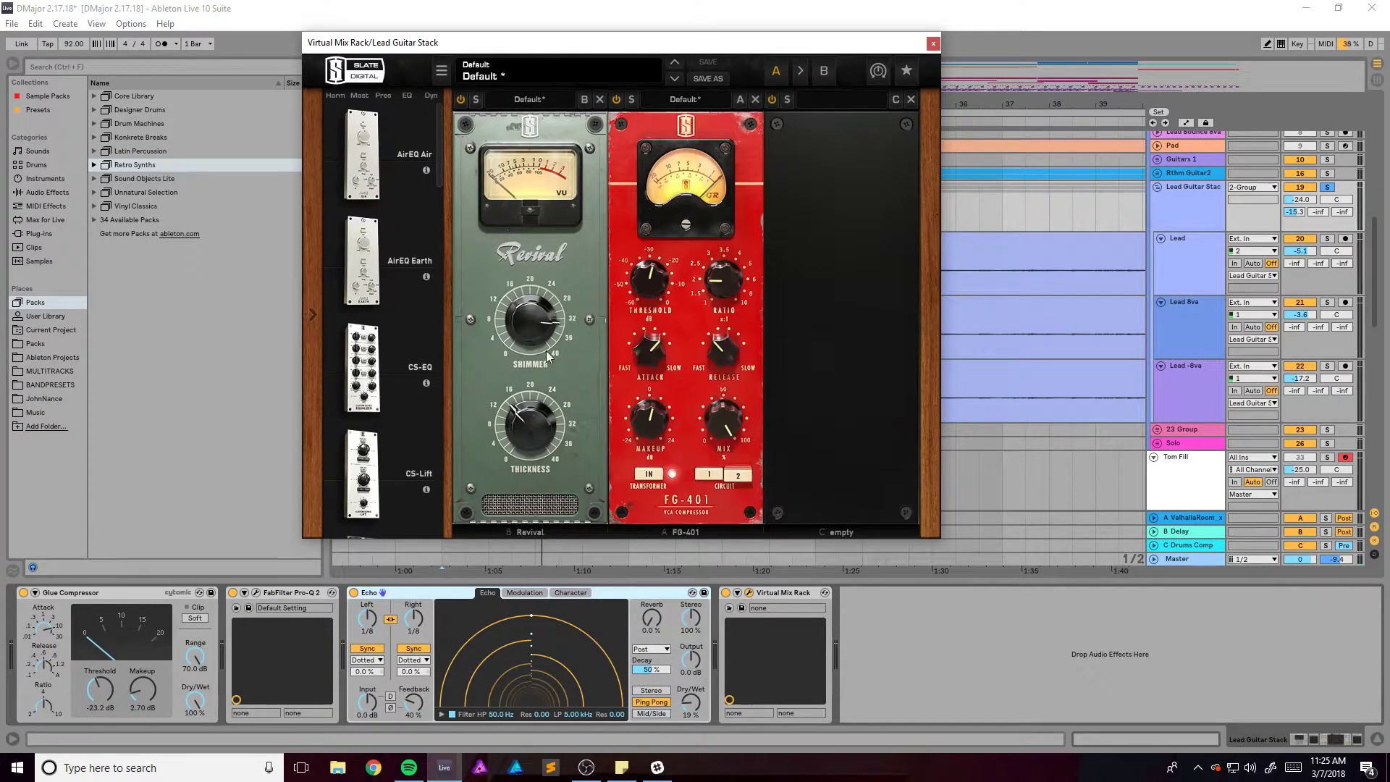
# Bypass the Virtual Mix Rack and Echo effects on the Lead Guitar Stack, then re-enable them
pyautogui.click(726, 593)
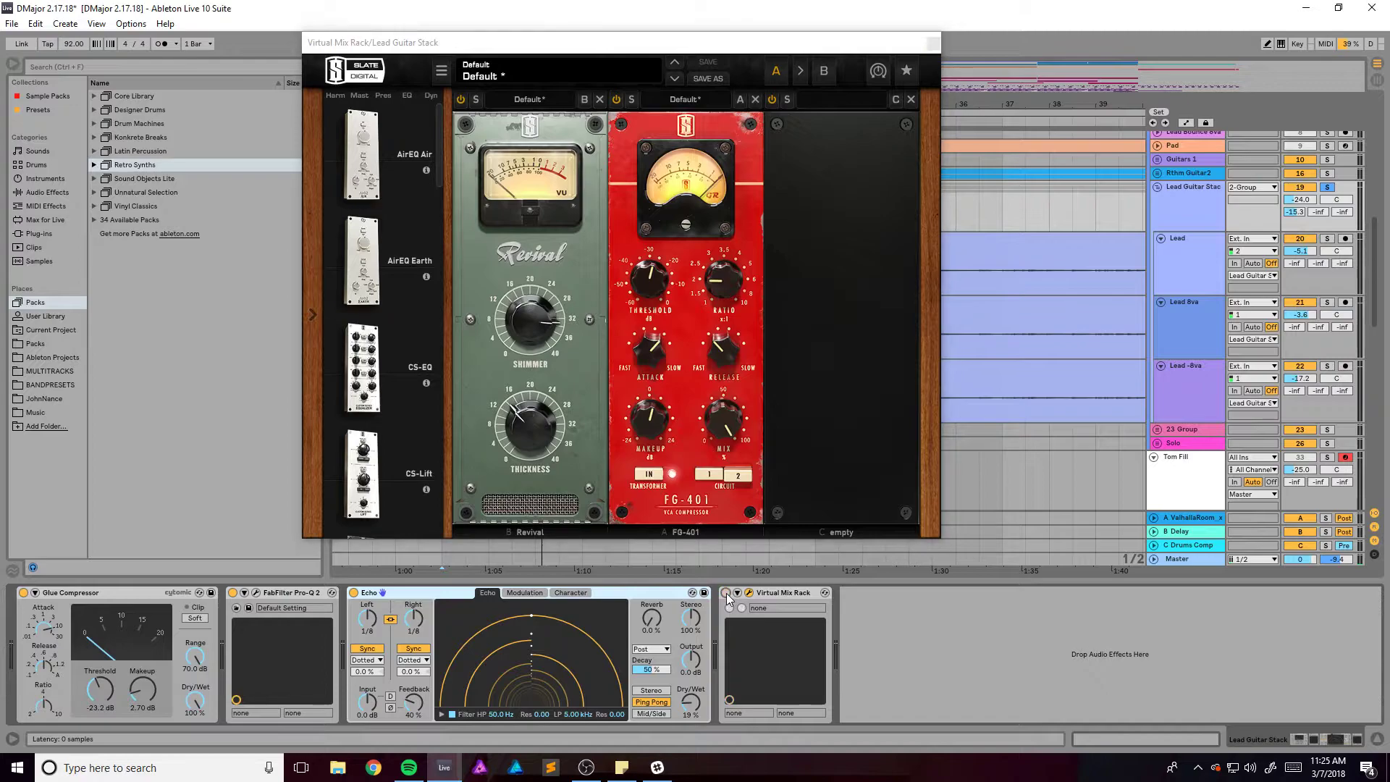
pyautogui.click(354, 593)
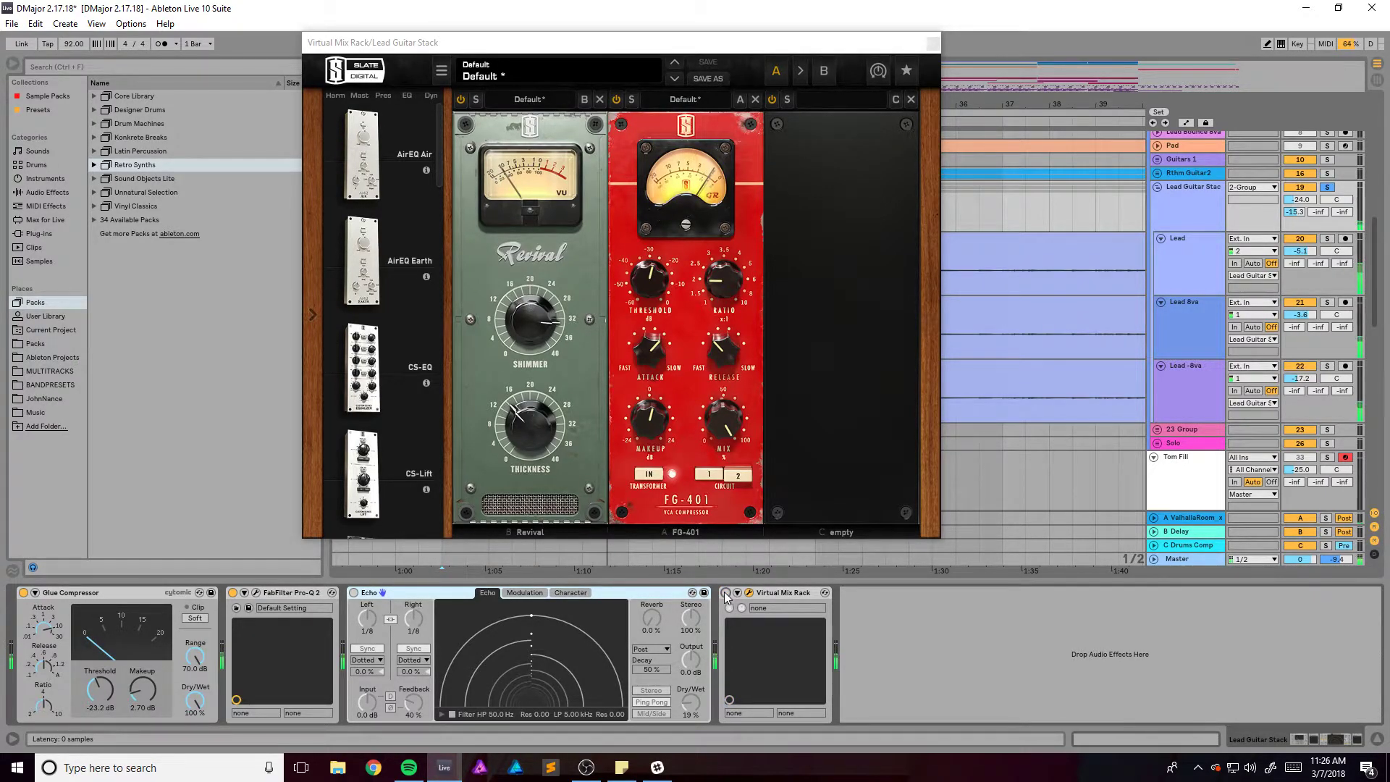
pyautogui.click(726, 594)
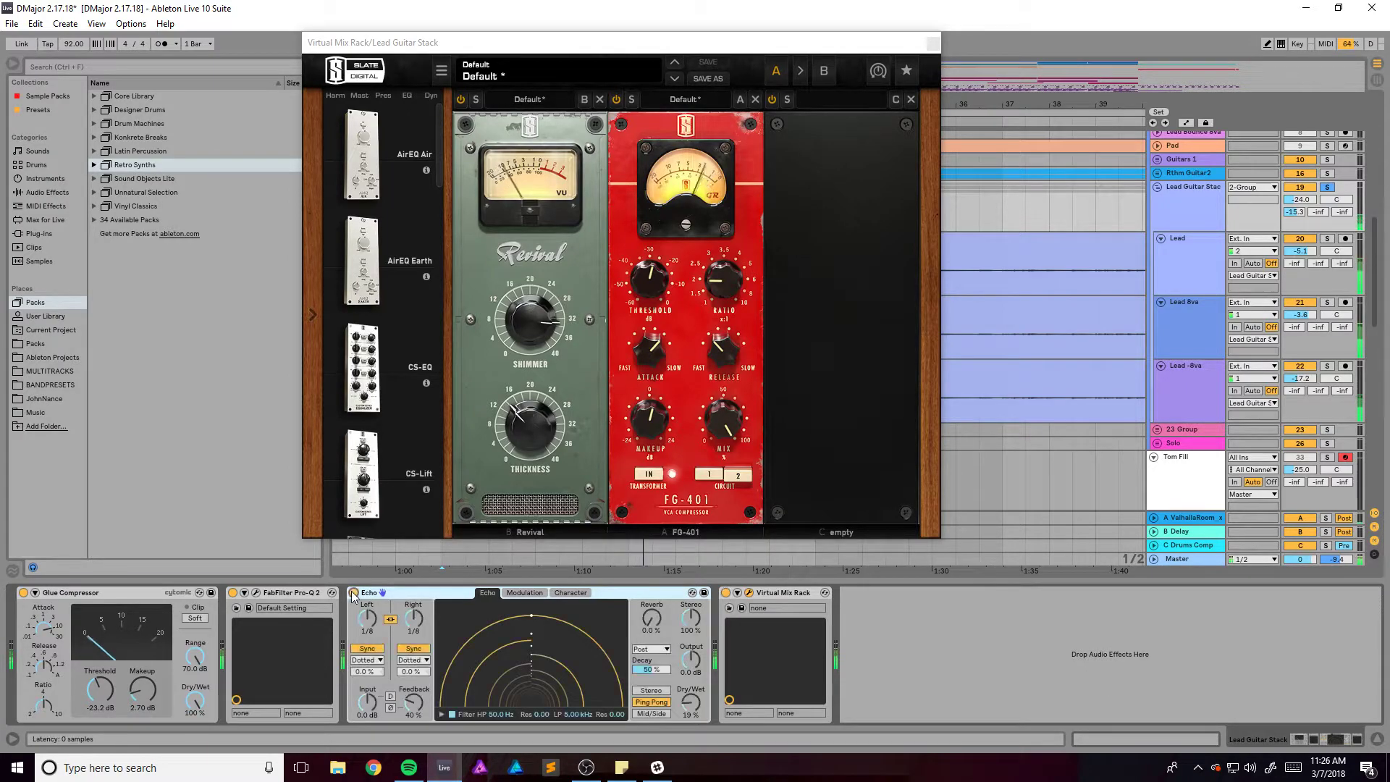
# Close the Virtual Mix Rack window, stop playback and zoom the arrangement out to more bars
pyautogui.click(933, 44)
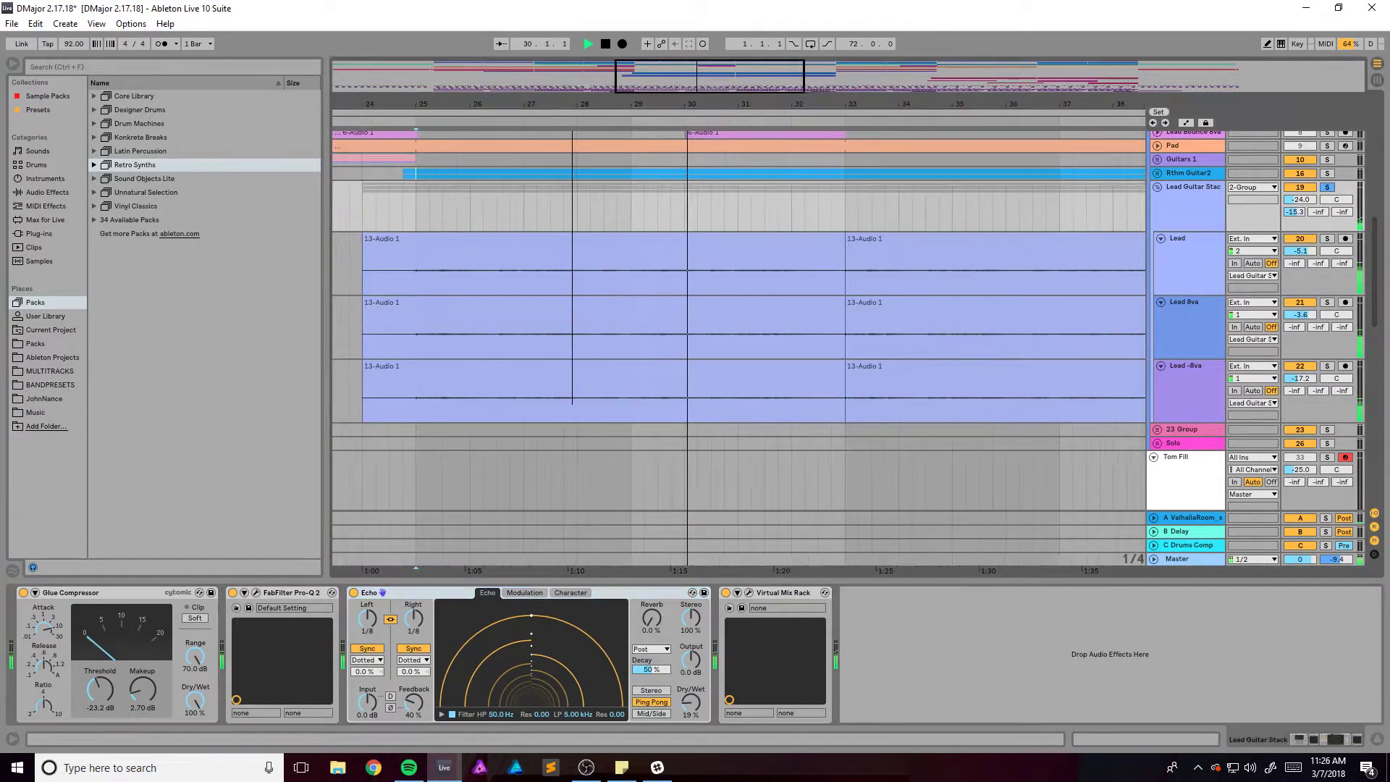
pyautogui.moveTo(892, 77); pyautogui.dragTo(897, 76)
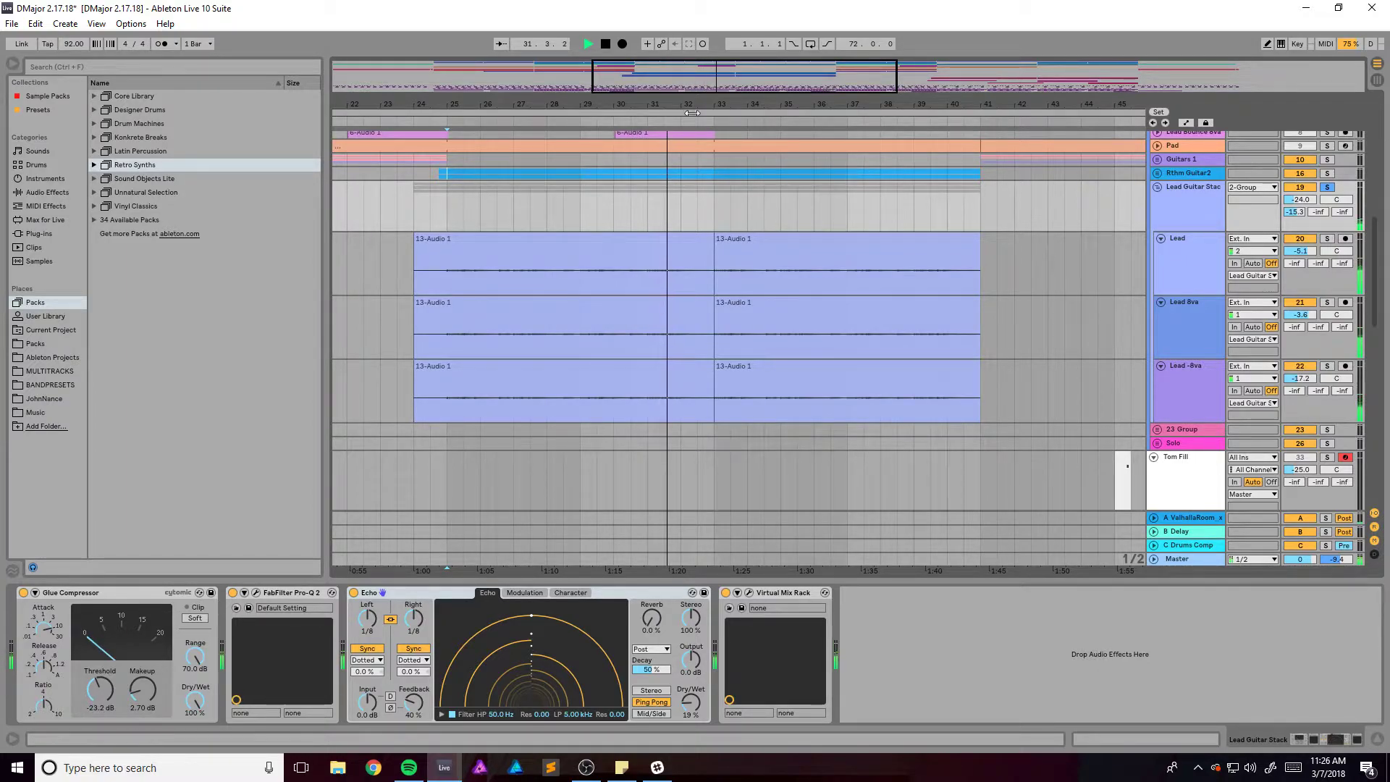
pyautogui.press('space')
pyautogui.moveTo(721, 88); pyautogui.dragTo(722, 74)
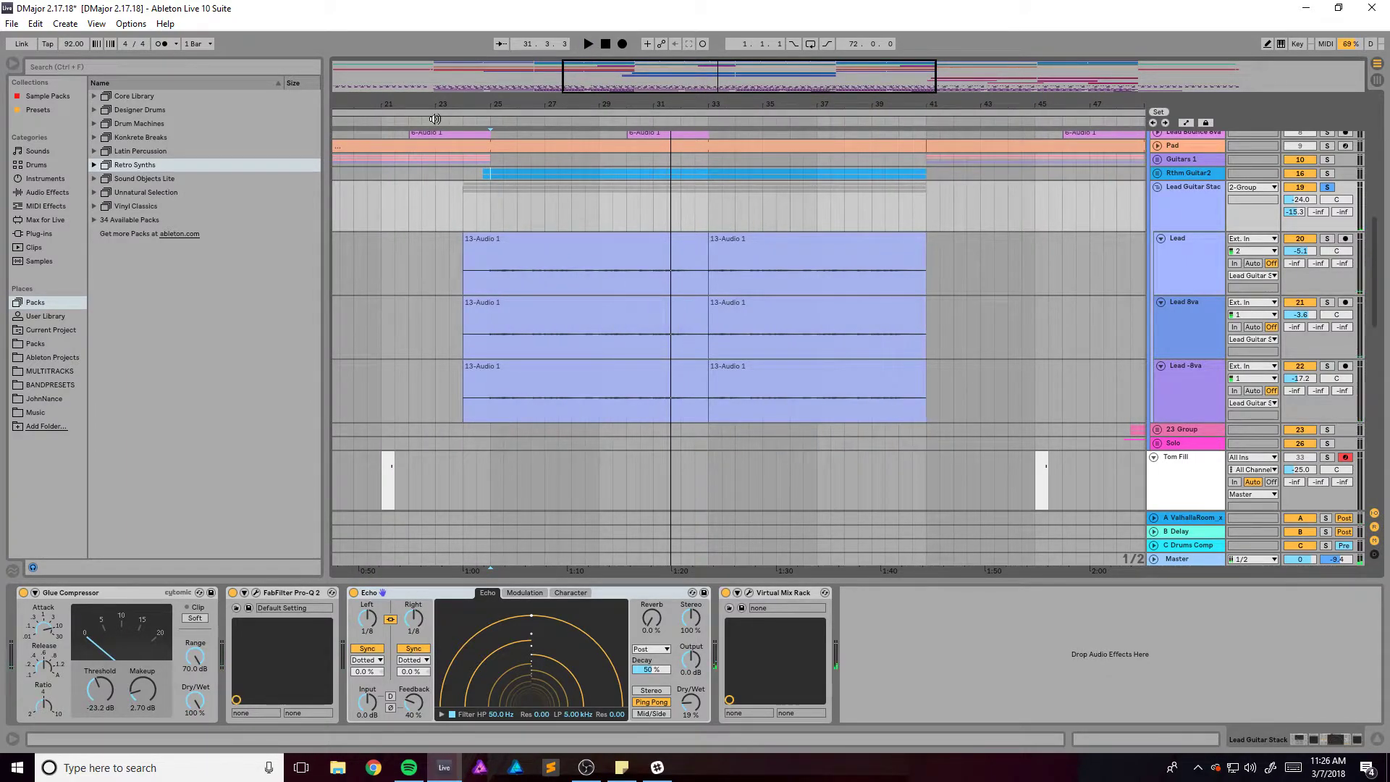
# Set the Yamaha Steinberg USB driver buffer size to 128 samples in Audio preferences
pyautogui.click(131, 23)
pyautogui.click(84, 400)
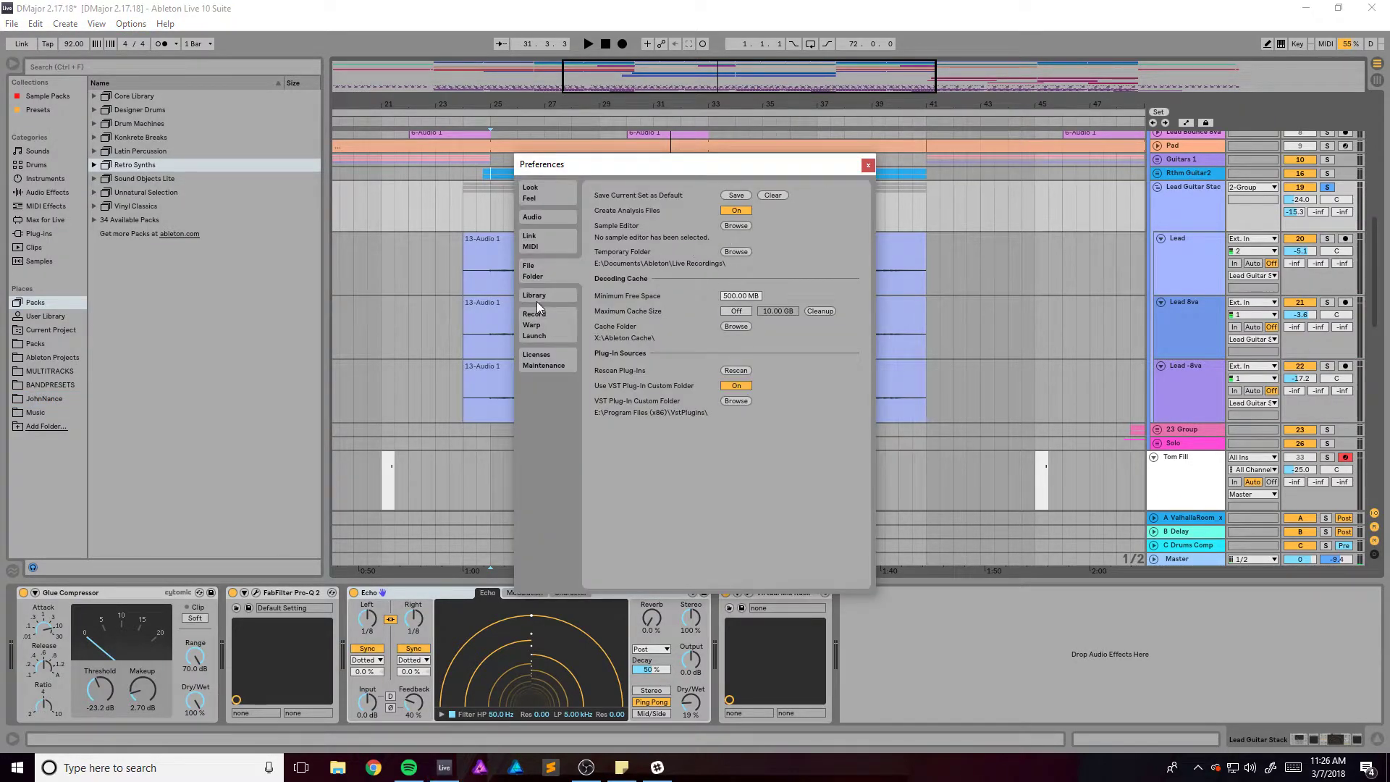
pyautogui.click(534, 217)
pyautogui.click(752, 255)
pyautogui.click(713, 376)
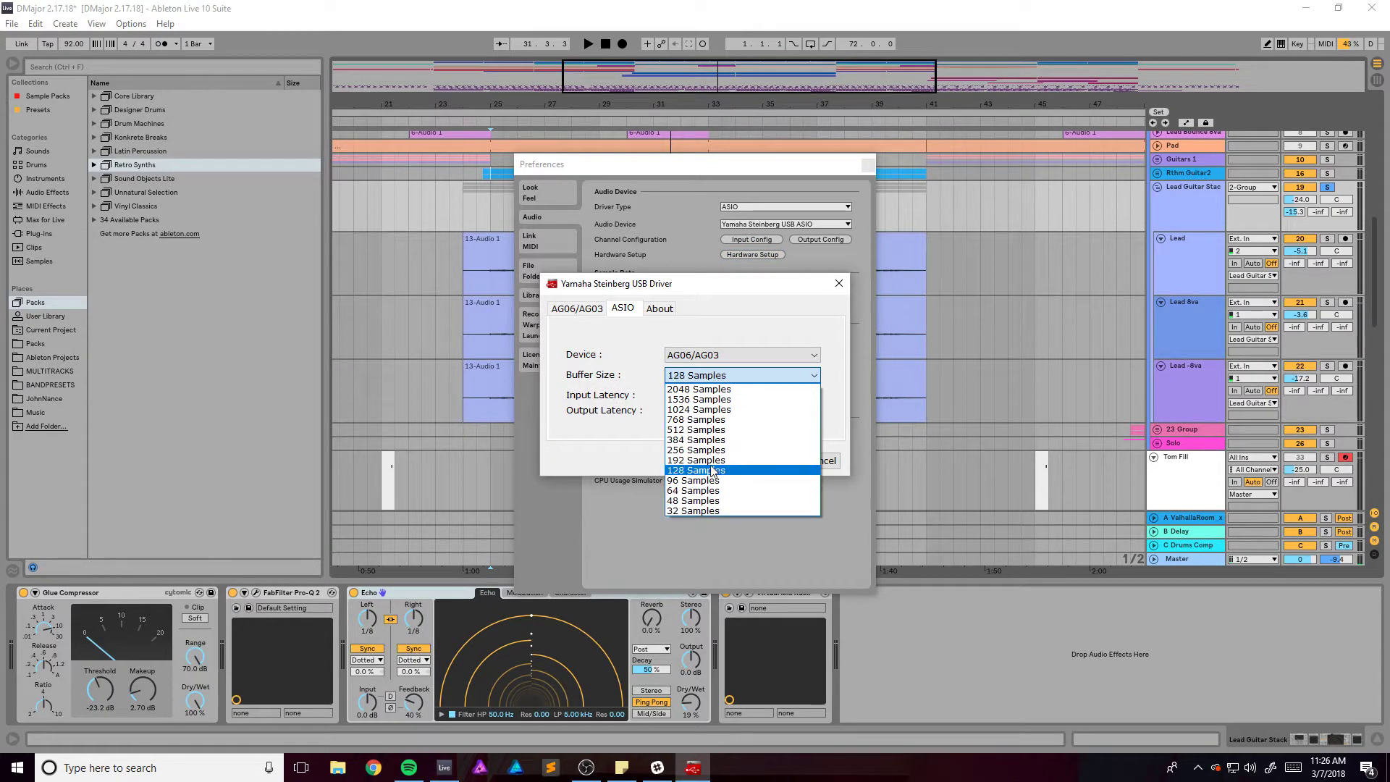
pyautogui.click(713, 470)
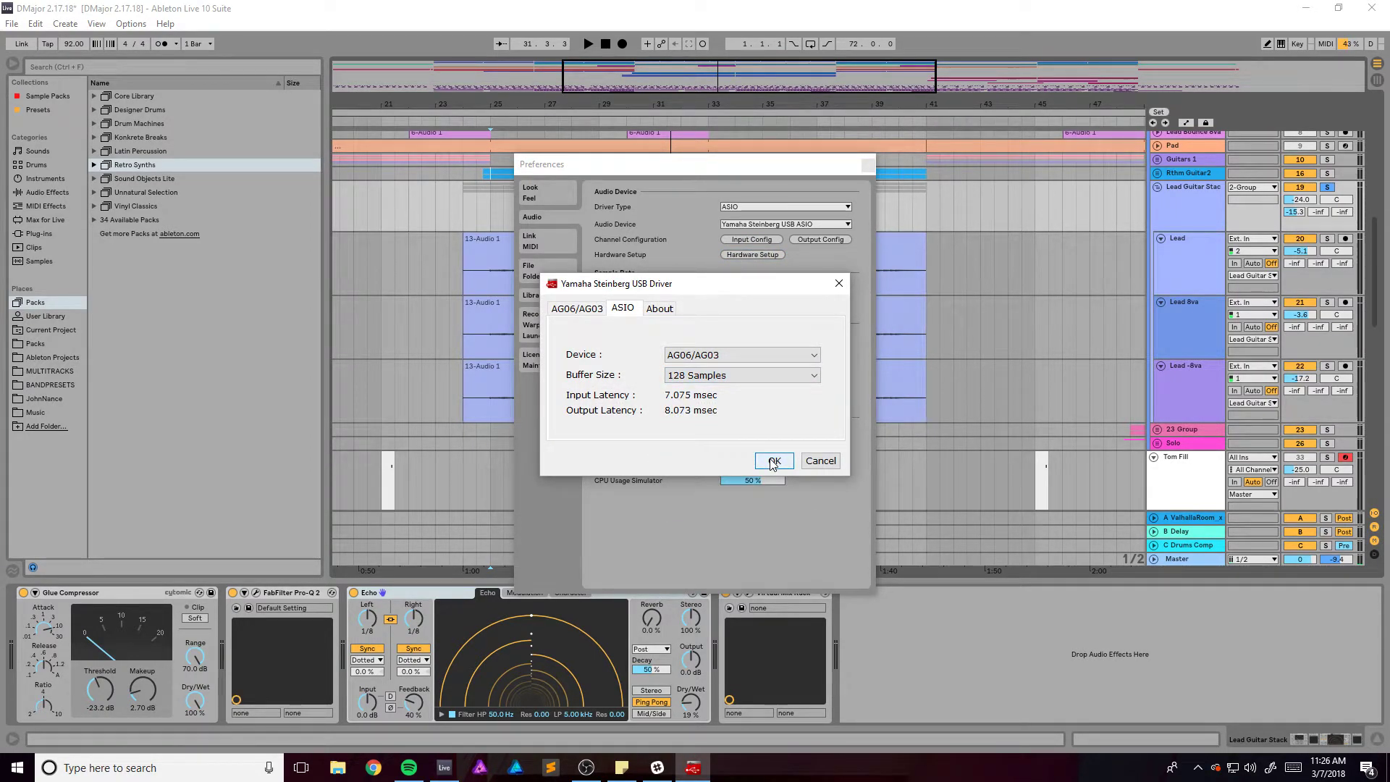
pyautogui.click(772, 462)
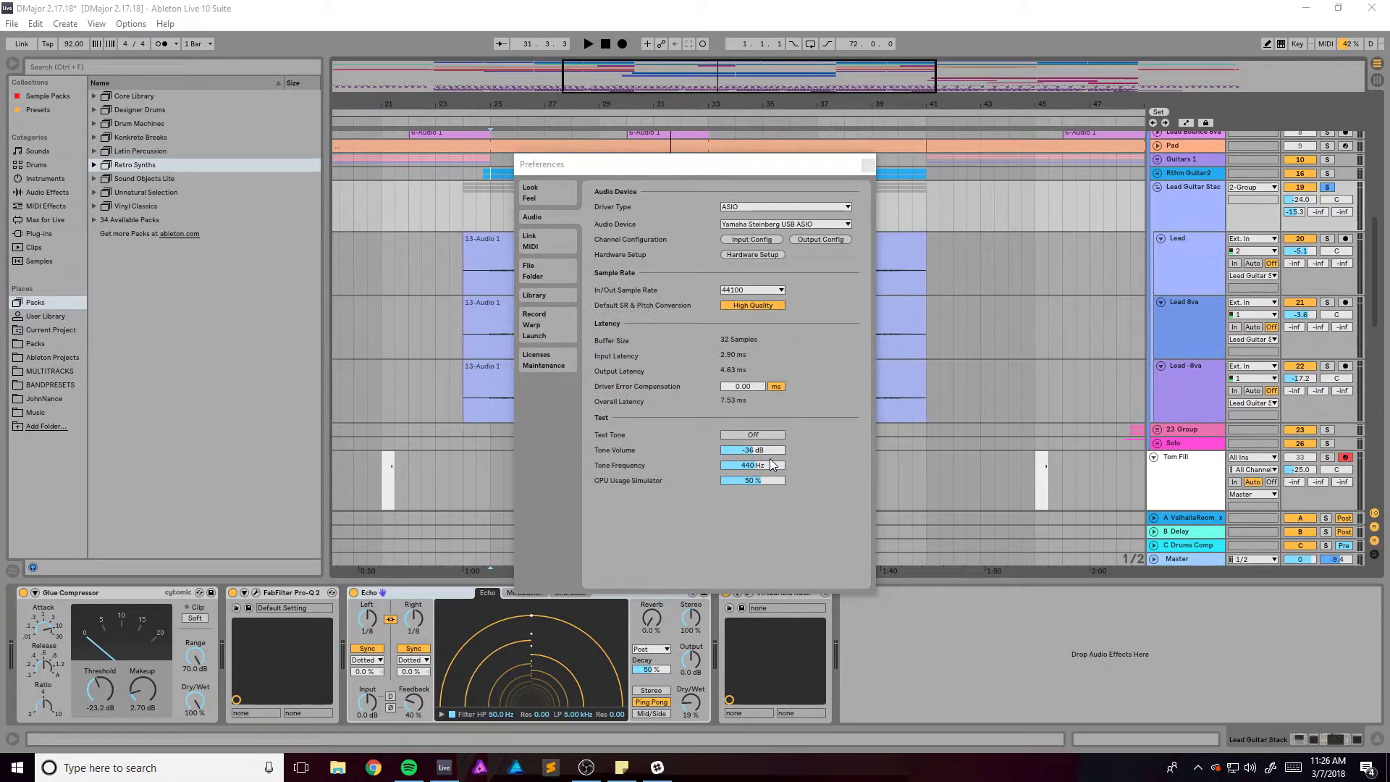
# Close preferences, play briefly, zoom around bar 26 and select the Lead Guitar Stack group
pyautogui.click(867, 168)
pyautogui.press('space')
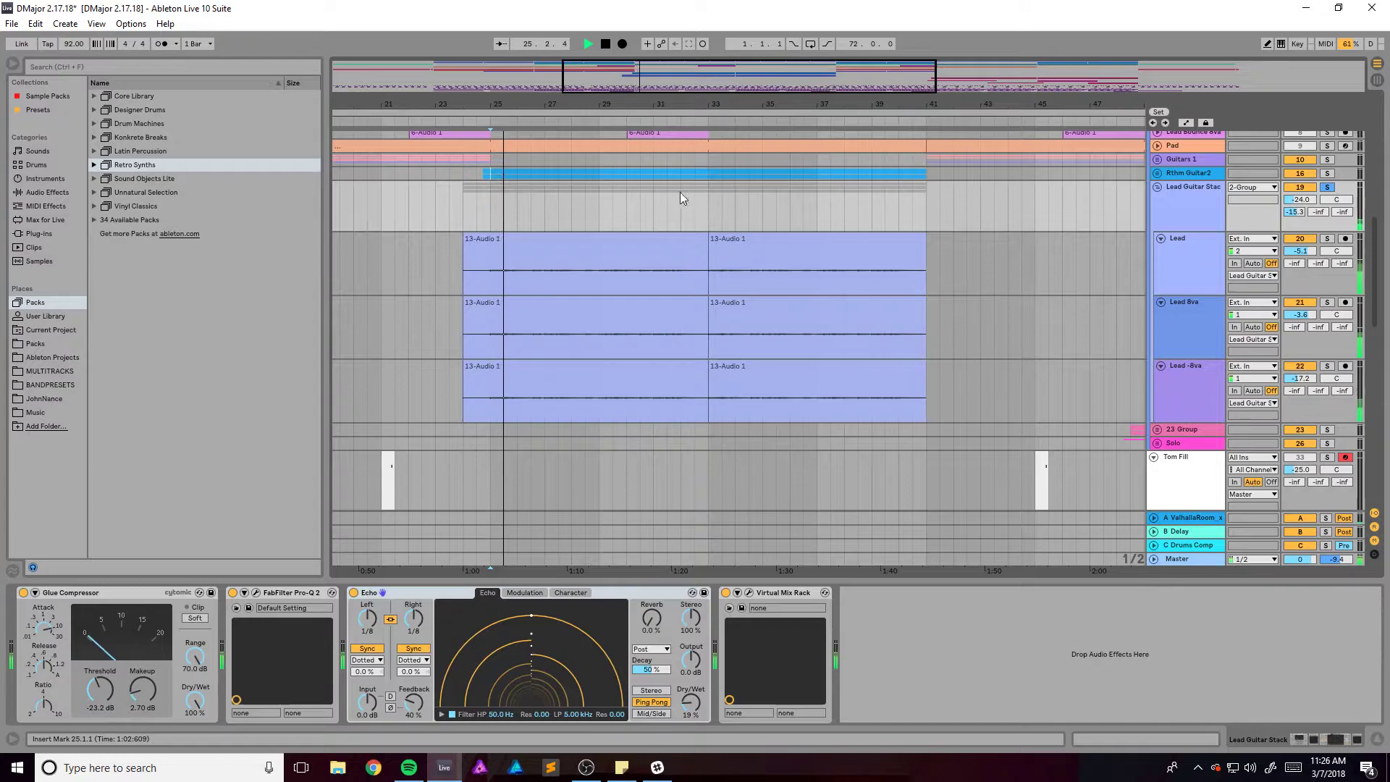
pyautogui.press('space')
pyautogui.moveTo(588, 103); pyautogui.dragTo(612, 141)
pyautogui.scroll(2, 992, 294)
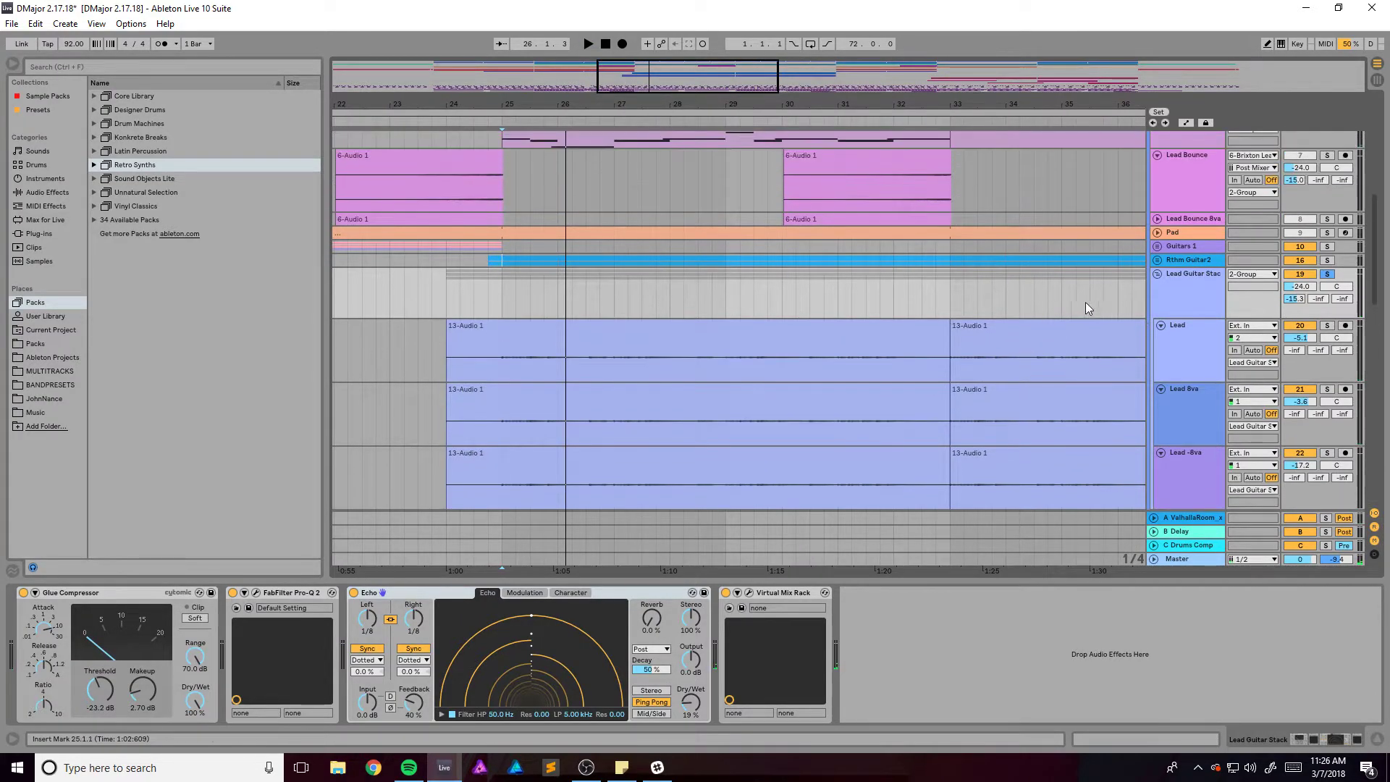
pyautogui.scroll(-5, 1054, 348)
pyautogui.scroll(4, 1059, 362)
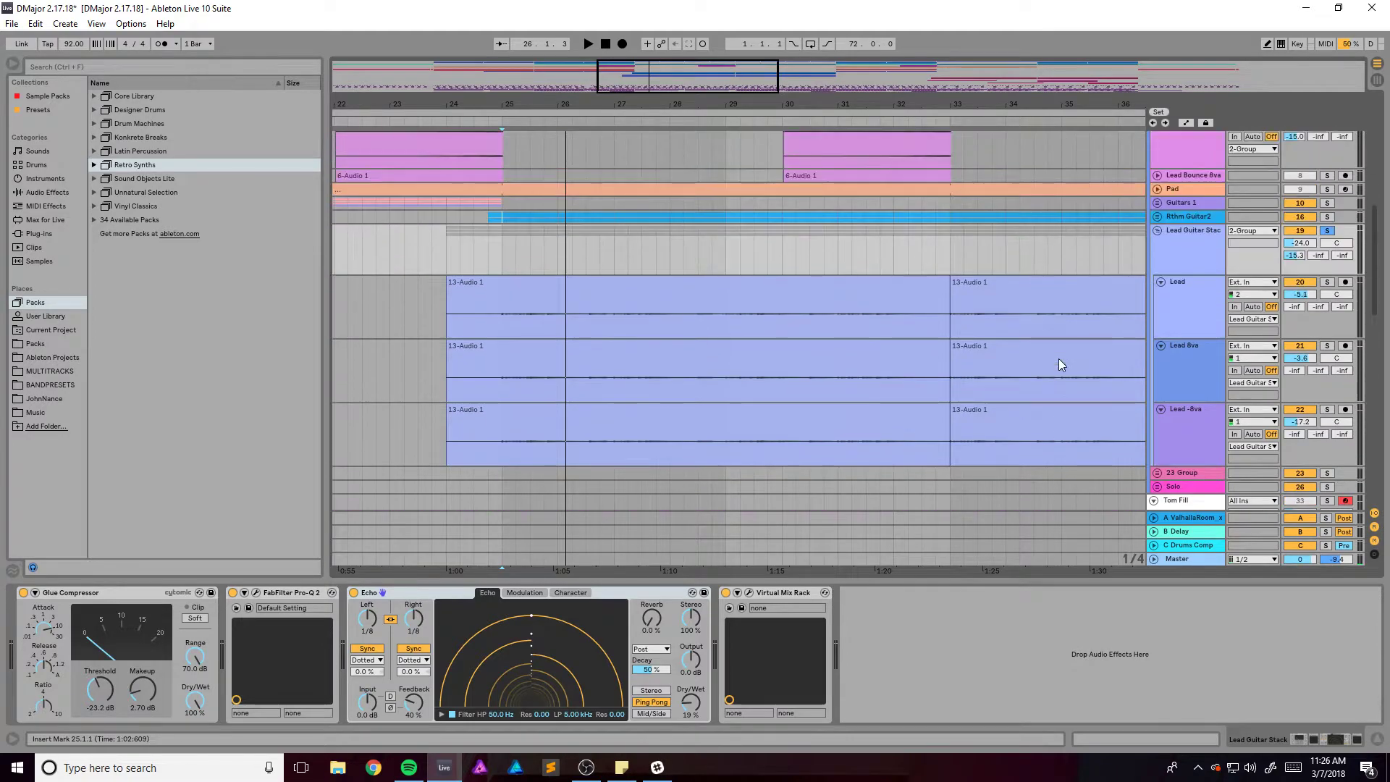
pyautogui.scroll(1, 1059, 359)
pyautogui.click(1189, 290)
pyautogui.scroll(-1, 915, 314)
pyautogui.scroll(1, 914, 319)
# Set the playback start point at bar 24.3 and play the lead guitar clips
pyautogui.click(582, 291)
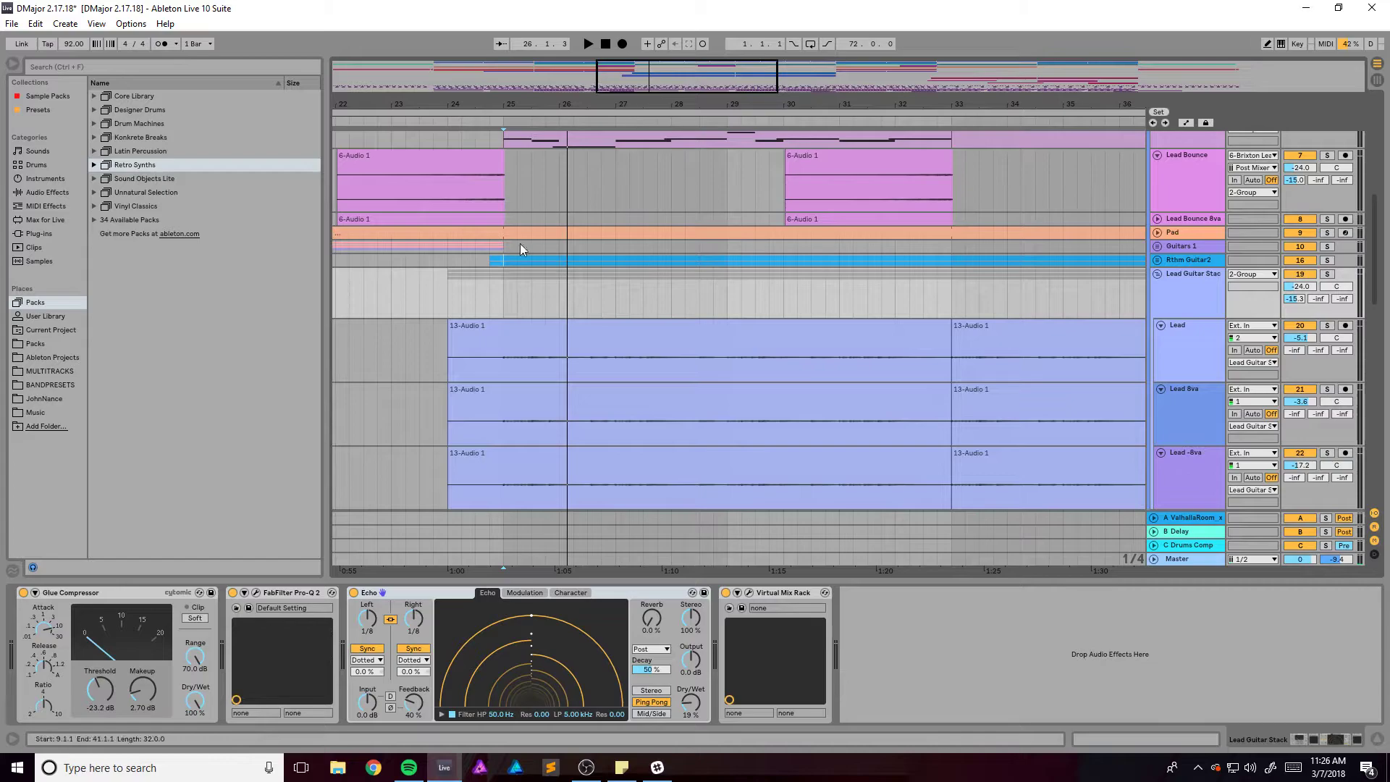
pyautogui.click(481, 297)
pyautogui.press('space')
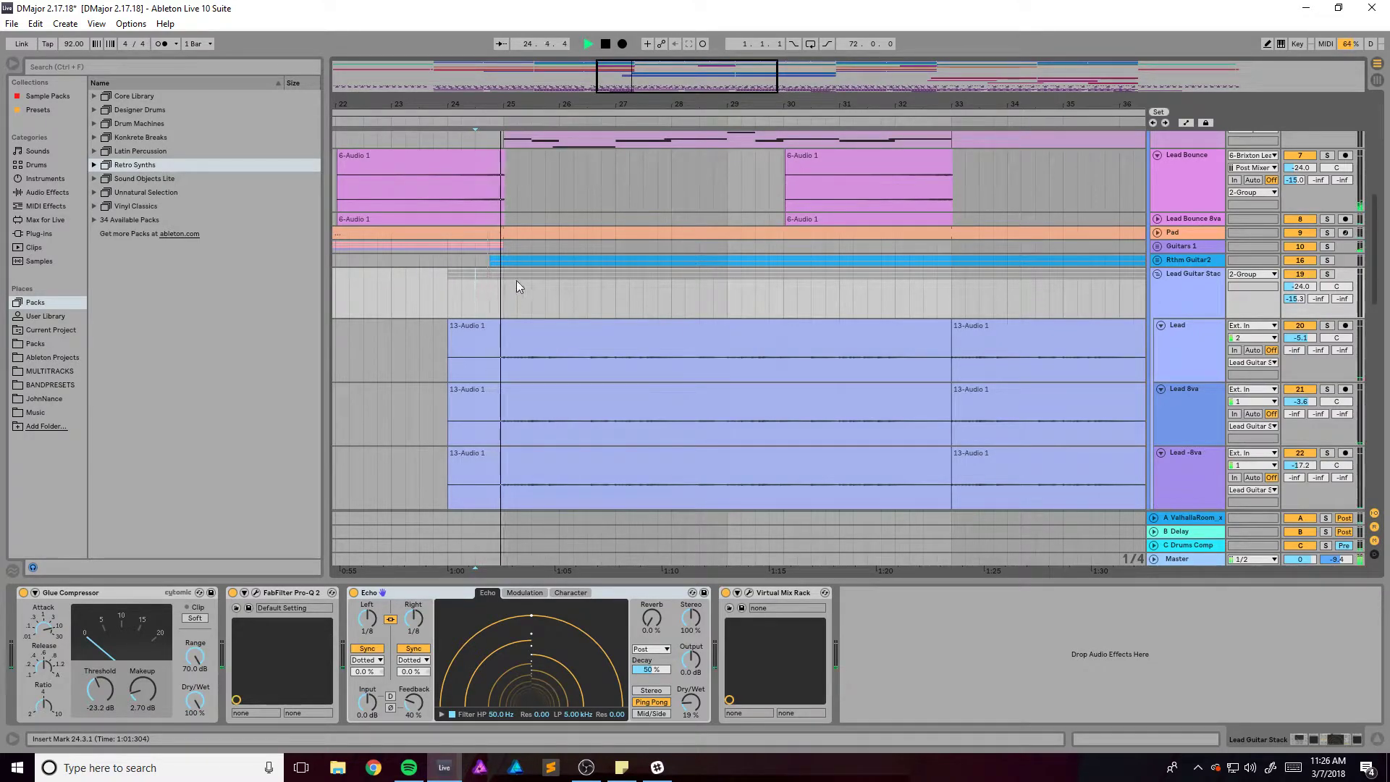
pyautogui.moveTo(659, 104); pyautogui.dragTo(619, 116)
pyautogui.scroll(-3, 615, 263)
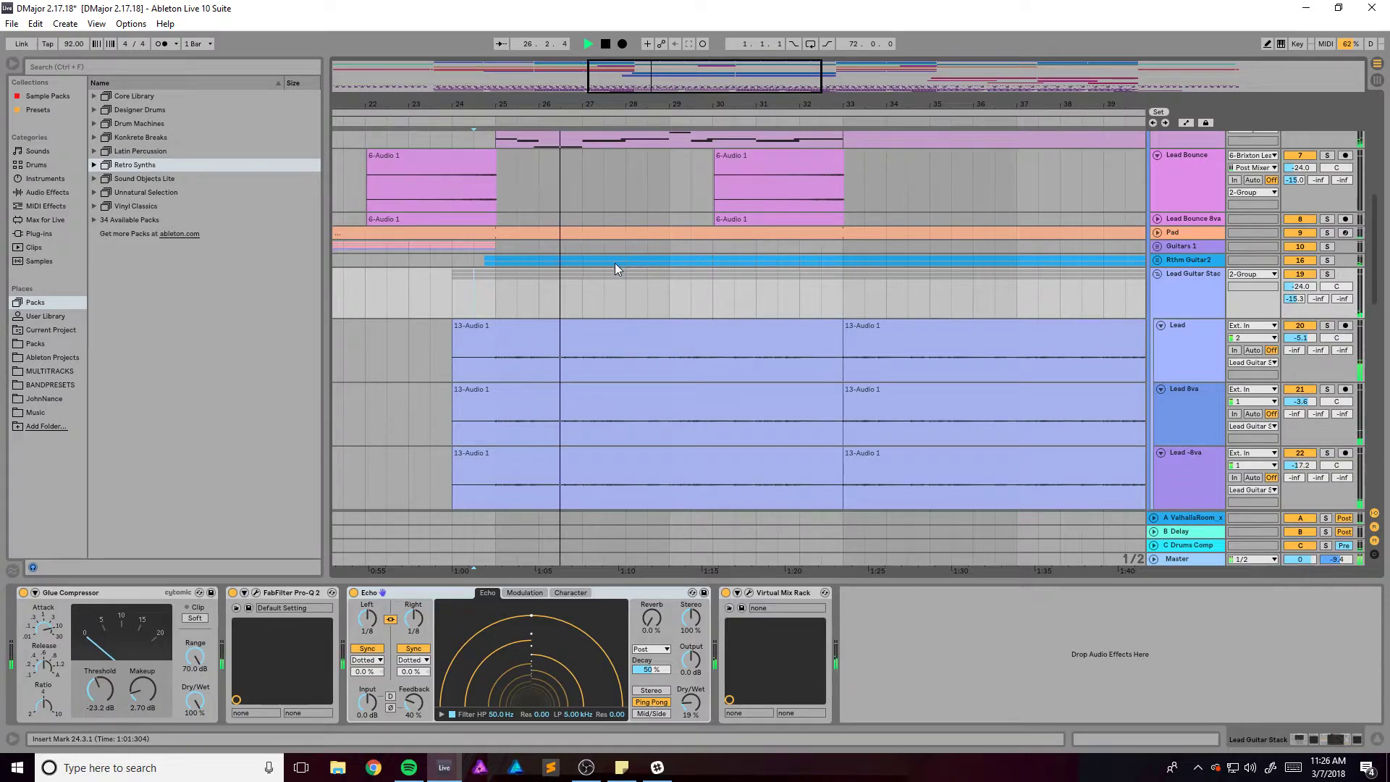
pyautogui.press('space')
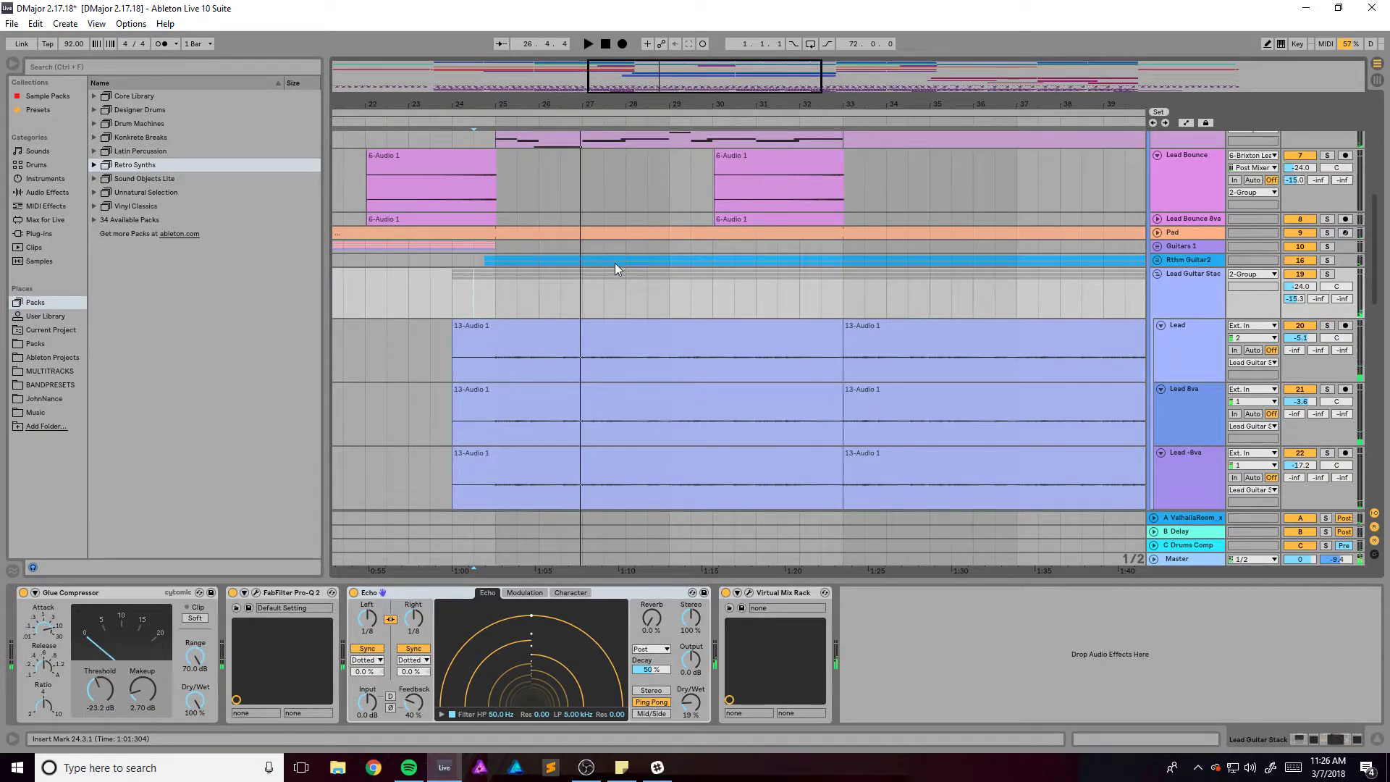
# Replay from bar 24.3 and select a 13-Audio 1 clip on Lead 8va
pyautogui.moveTo(669, 89); pyautogui.dragTo(680, 104)
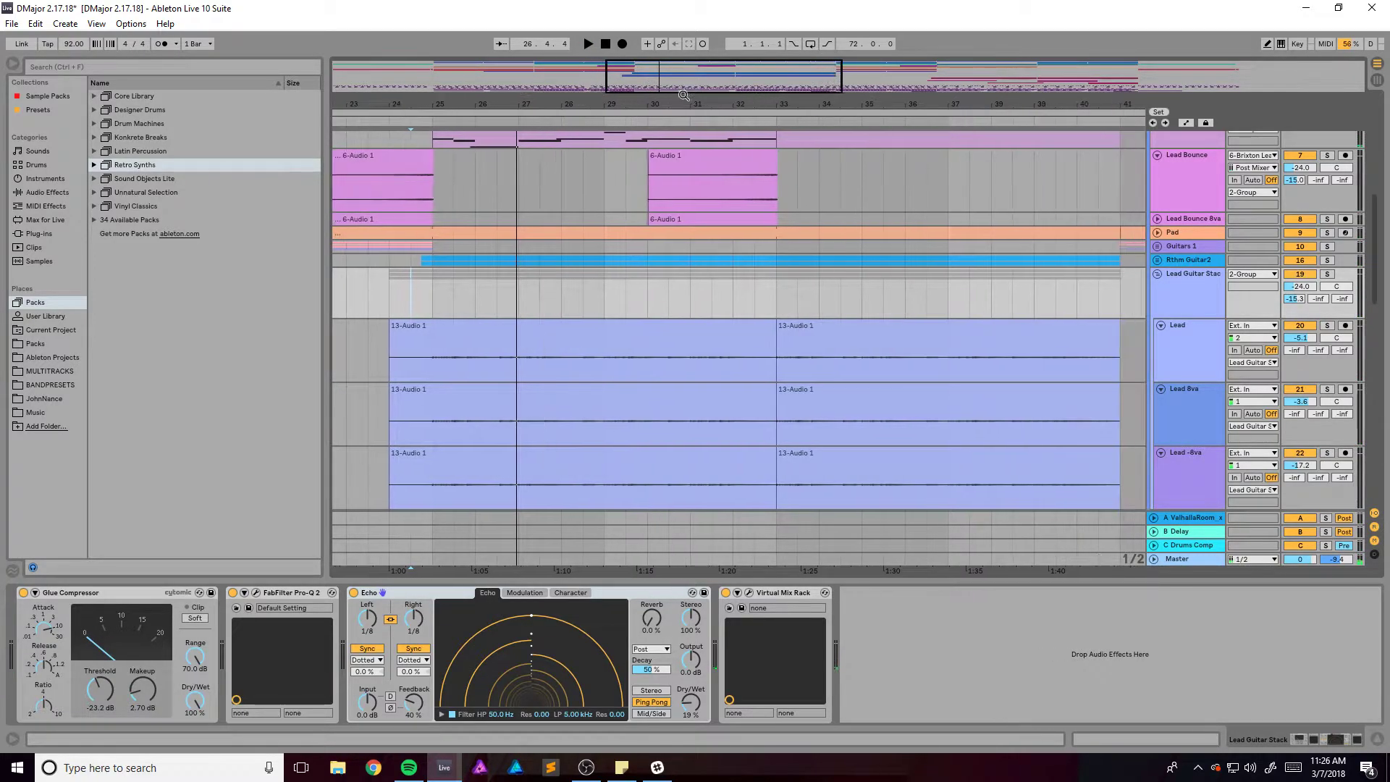
pyautogui.scroll(10, 942, 214)
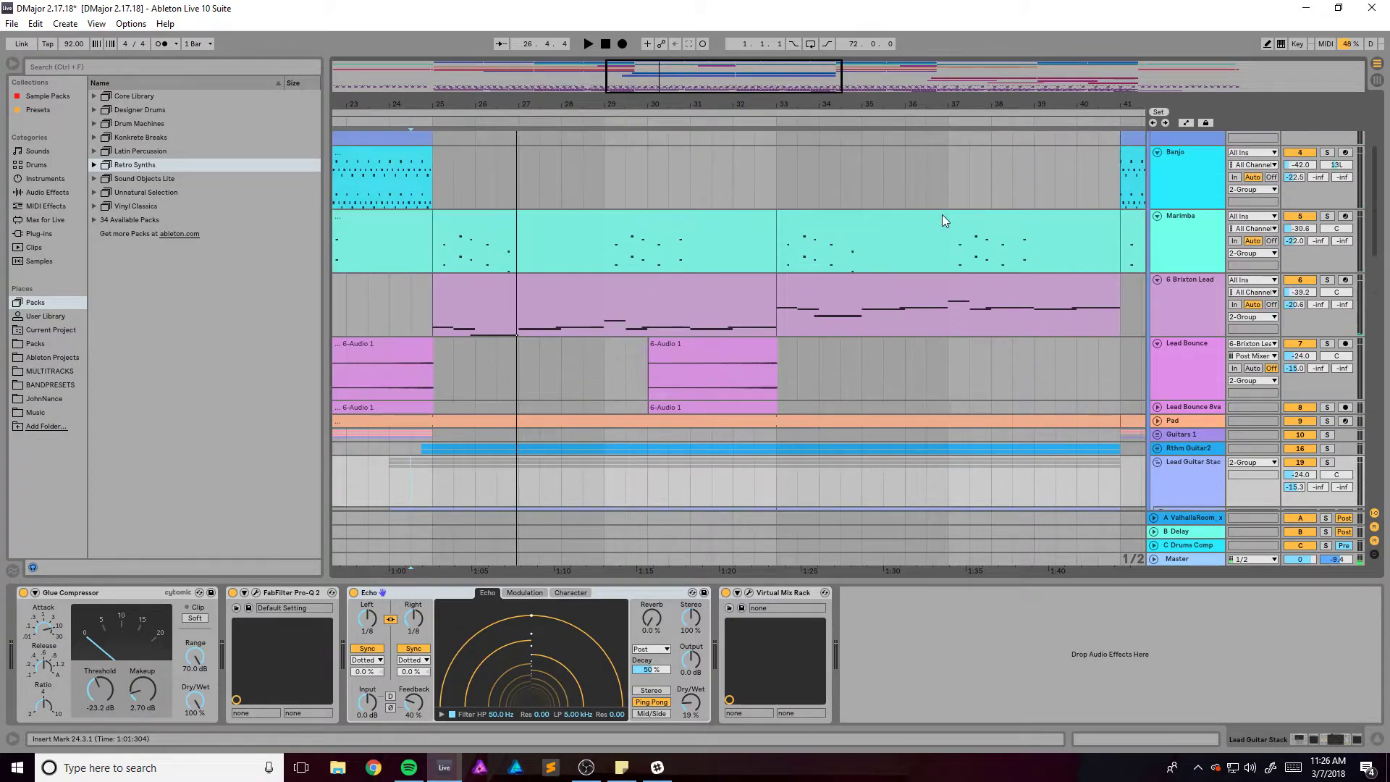
pyautogui.scroll(-10, 935, 213)
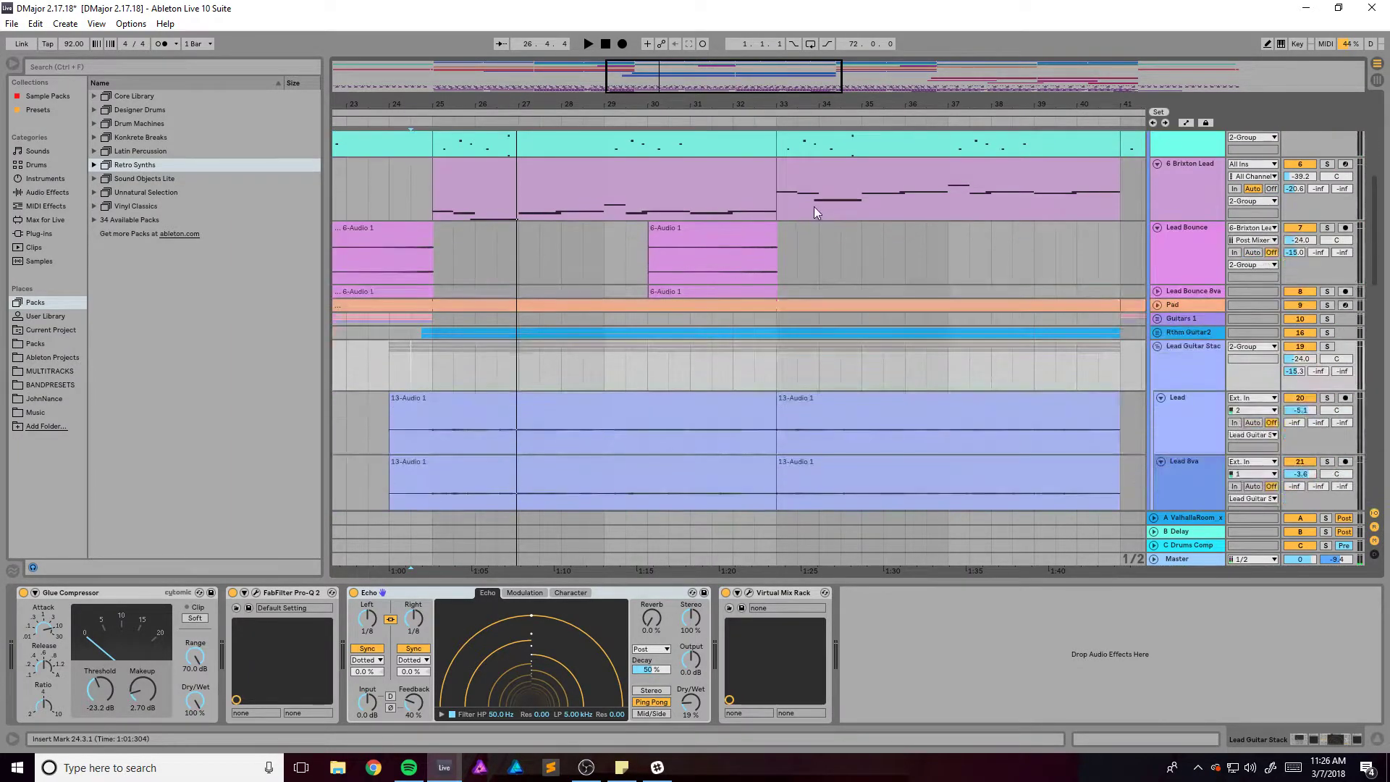
pyautogui.scroll(-2, 783, 211)
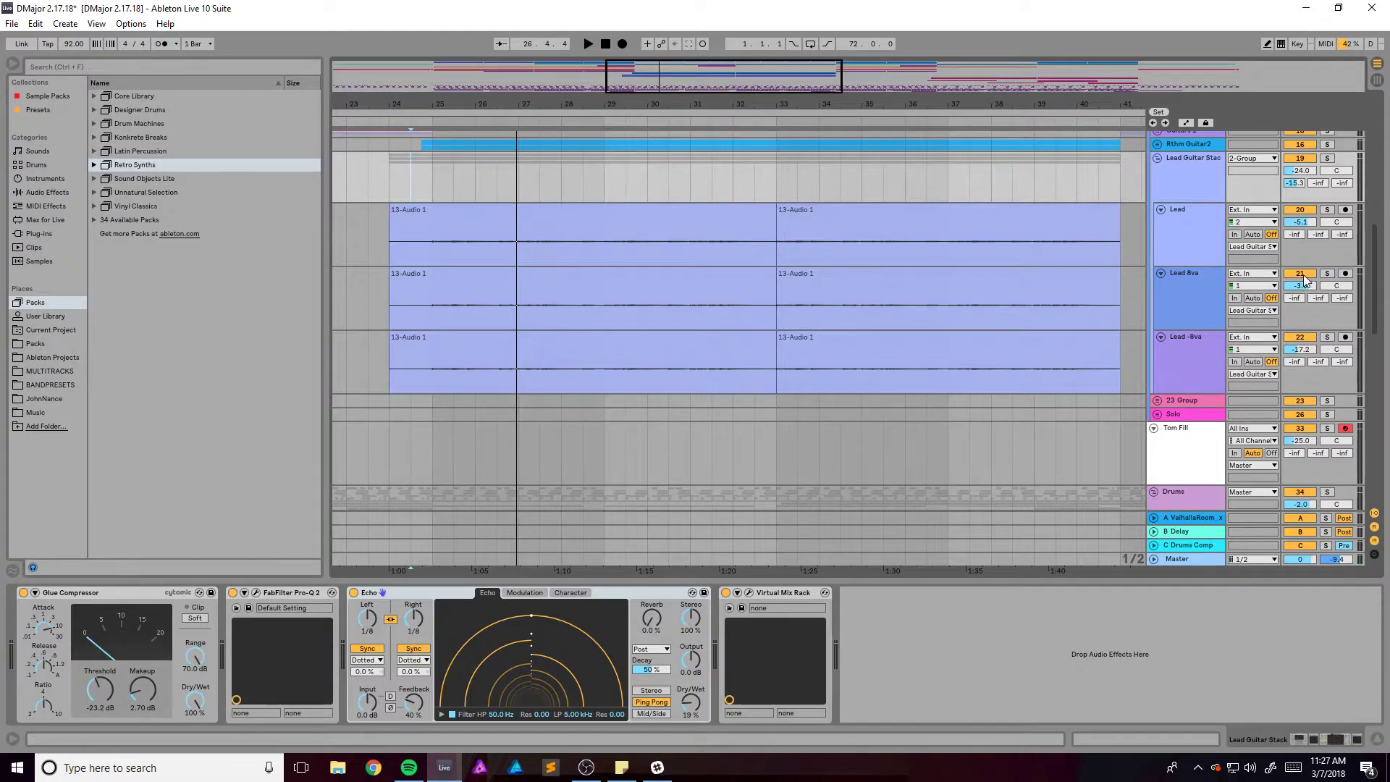
pyautogui.scroll(3, 569, 279)
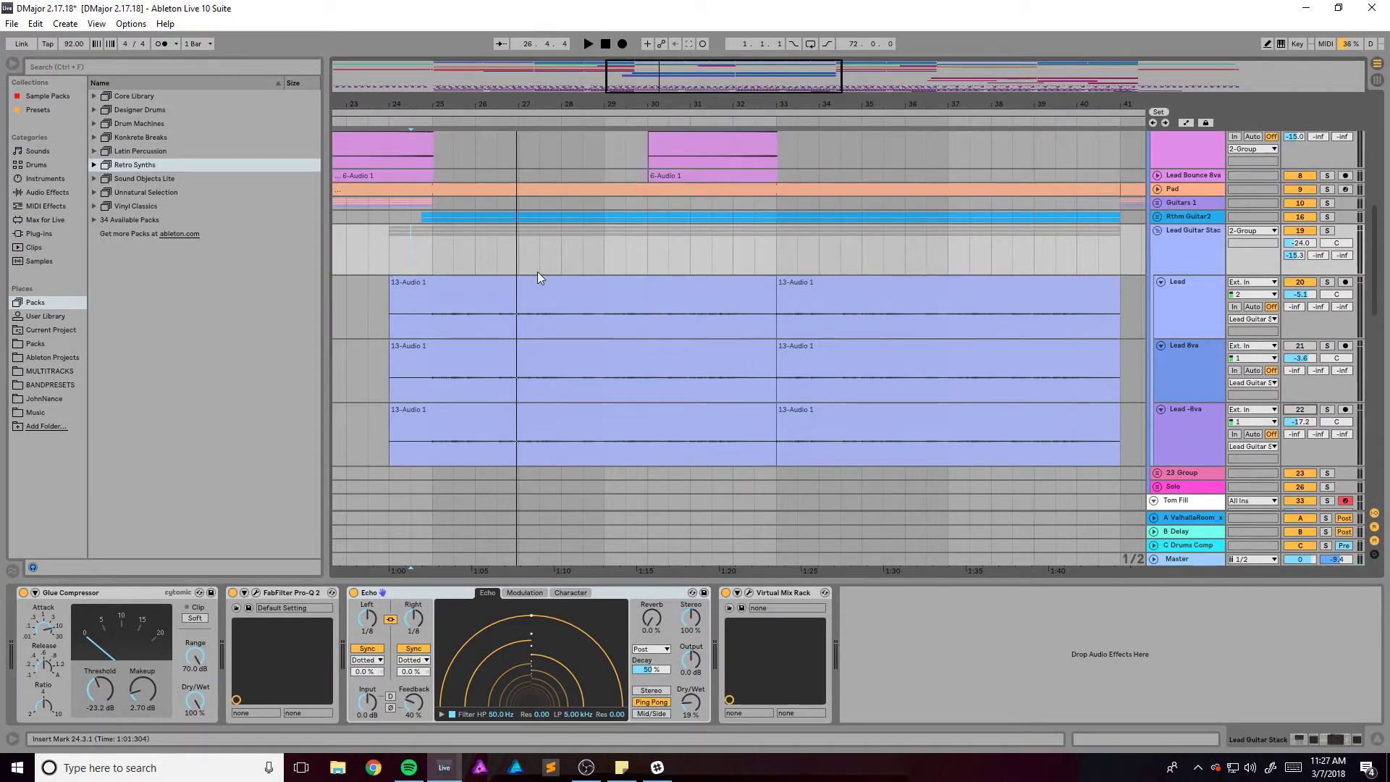
pyautogui.press('space')
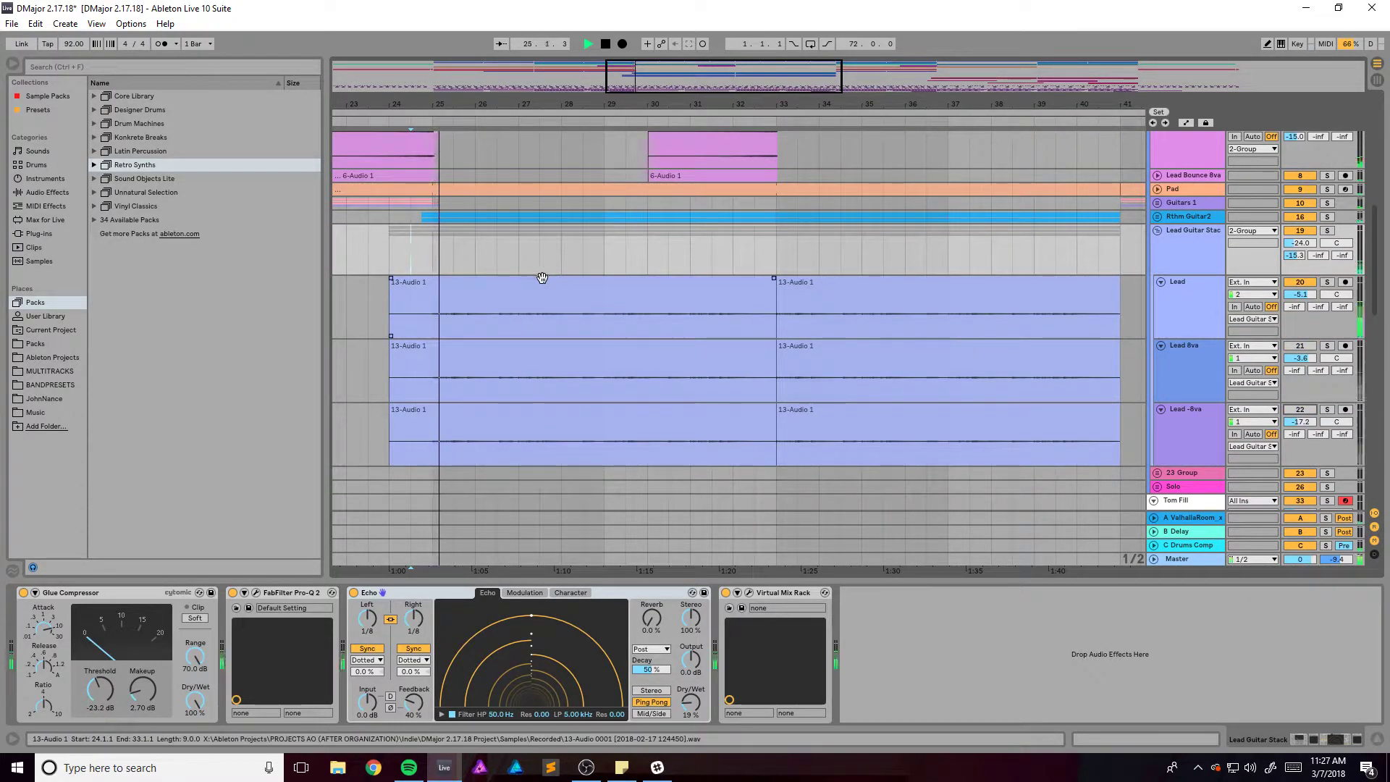
pyautogui.click(893, 350)
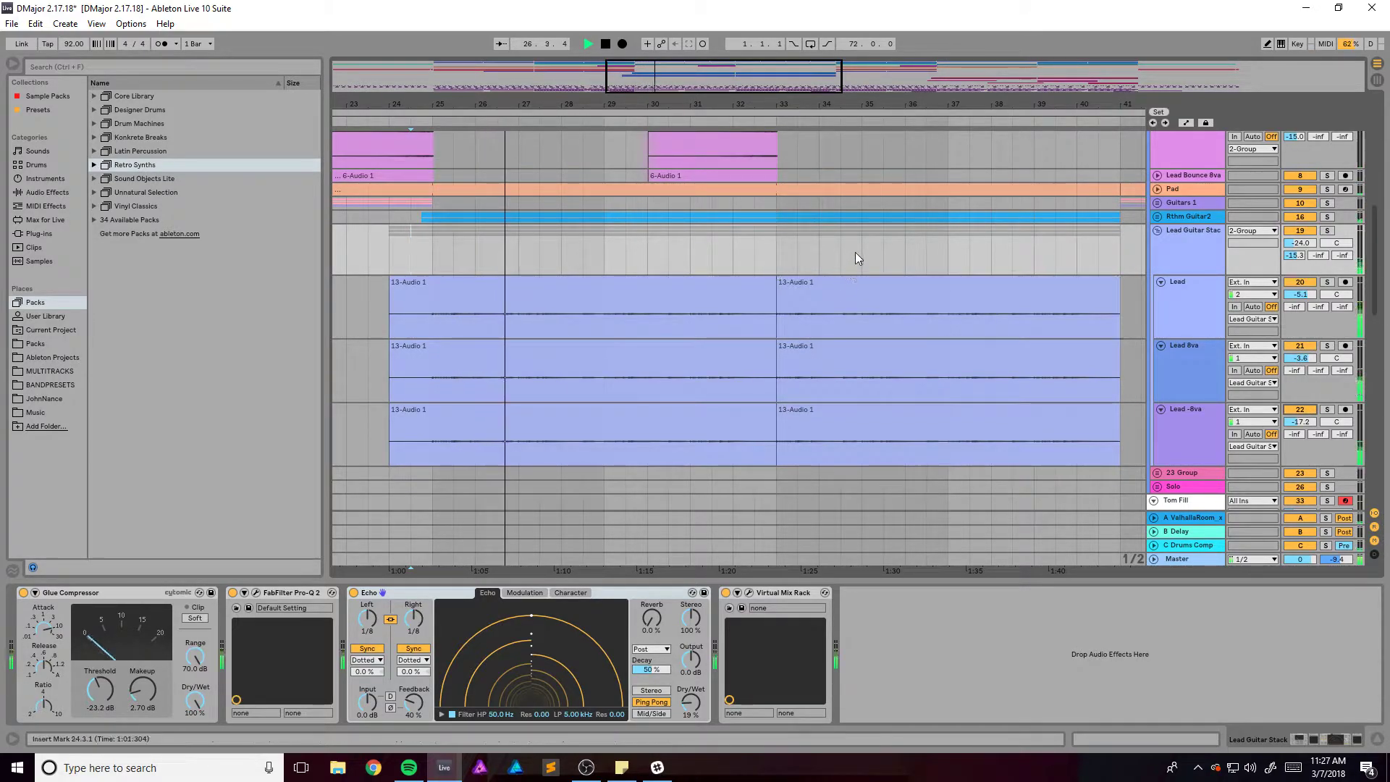
pyautogui.press('space')
# Select the lead guitar section from bar 33 to 41
pyautogui.moveTo(696, 89); pyautogui.dragTo(709, 88)
pyautogui.scroll(5, 1050, 246)
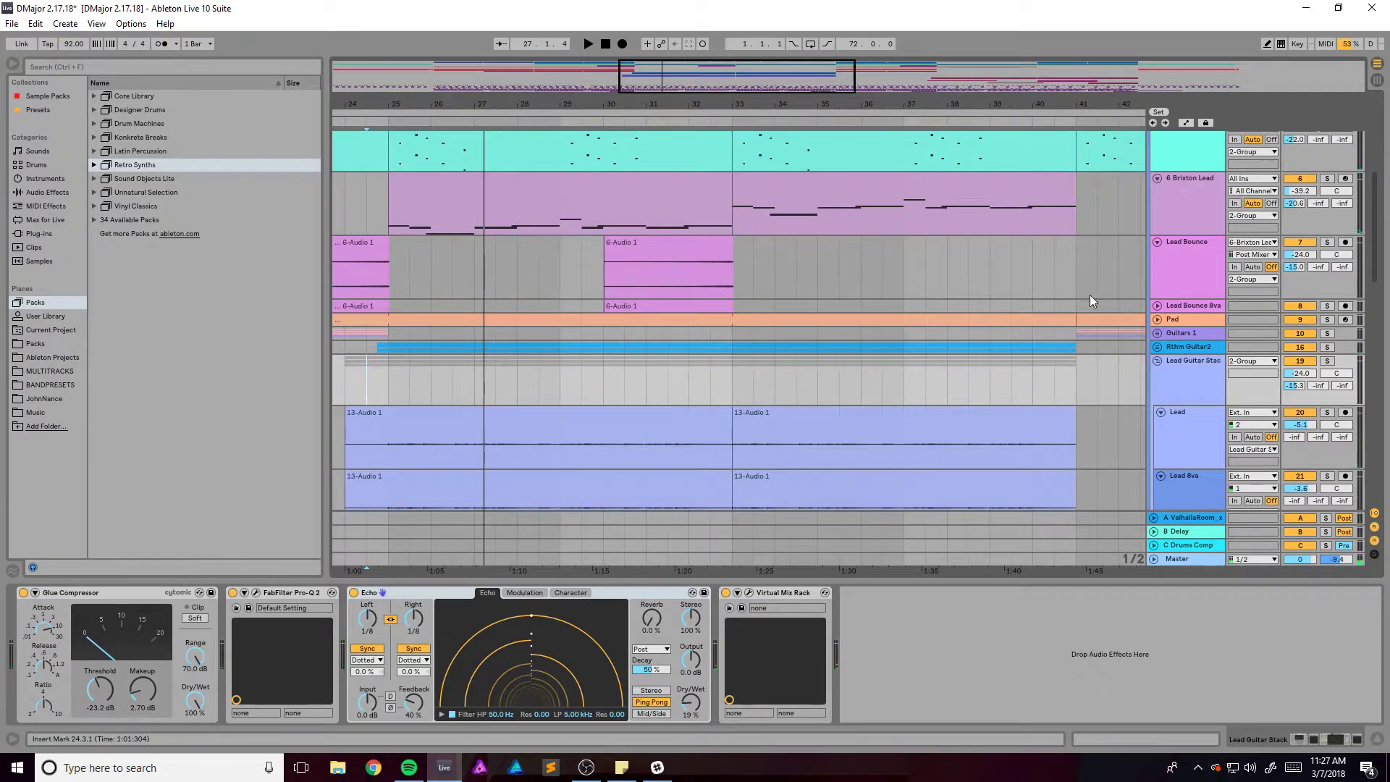
pyautogui.scroll(3, 1082, 299)
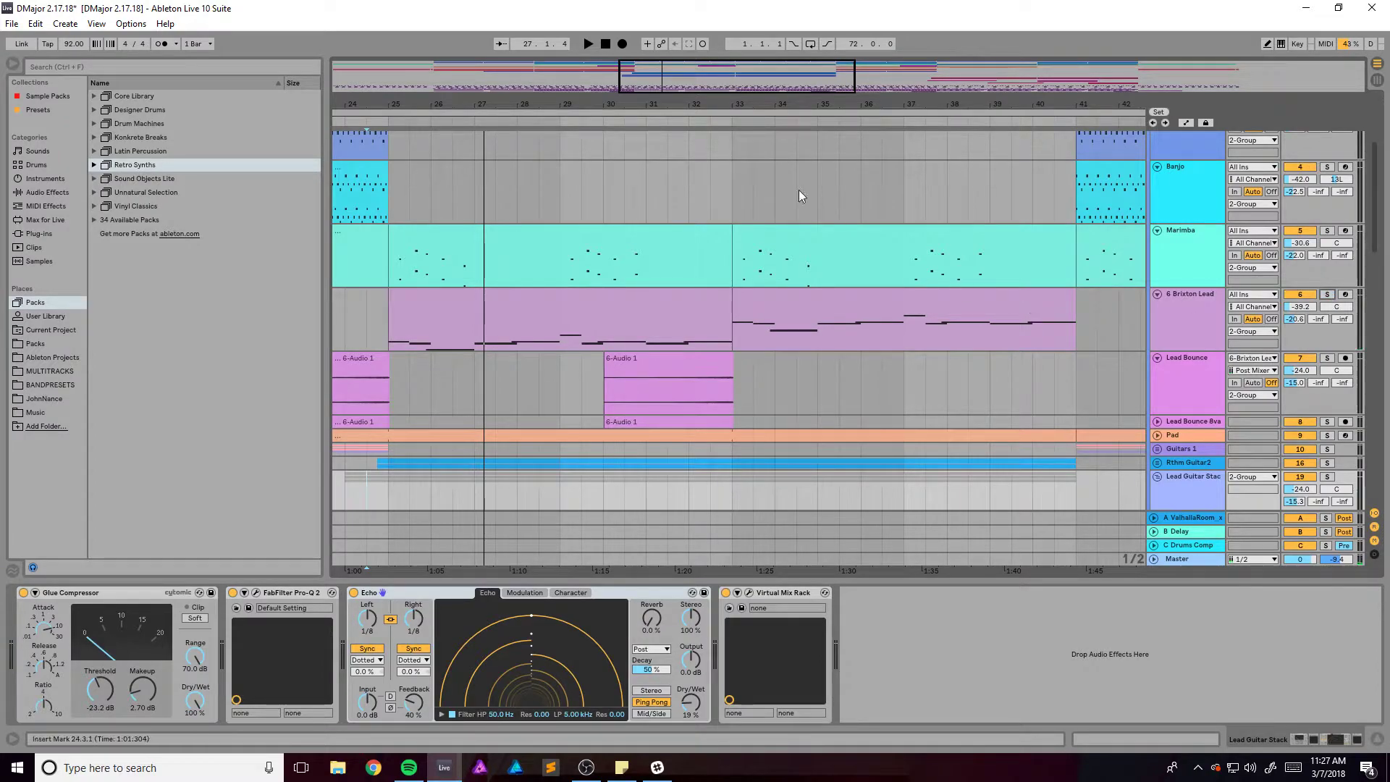
pyautogui.moveTo(713, 91); pyautogui.dragTo(710, 78)
pyautogui.scroll(-7, 648, 361)
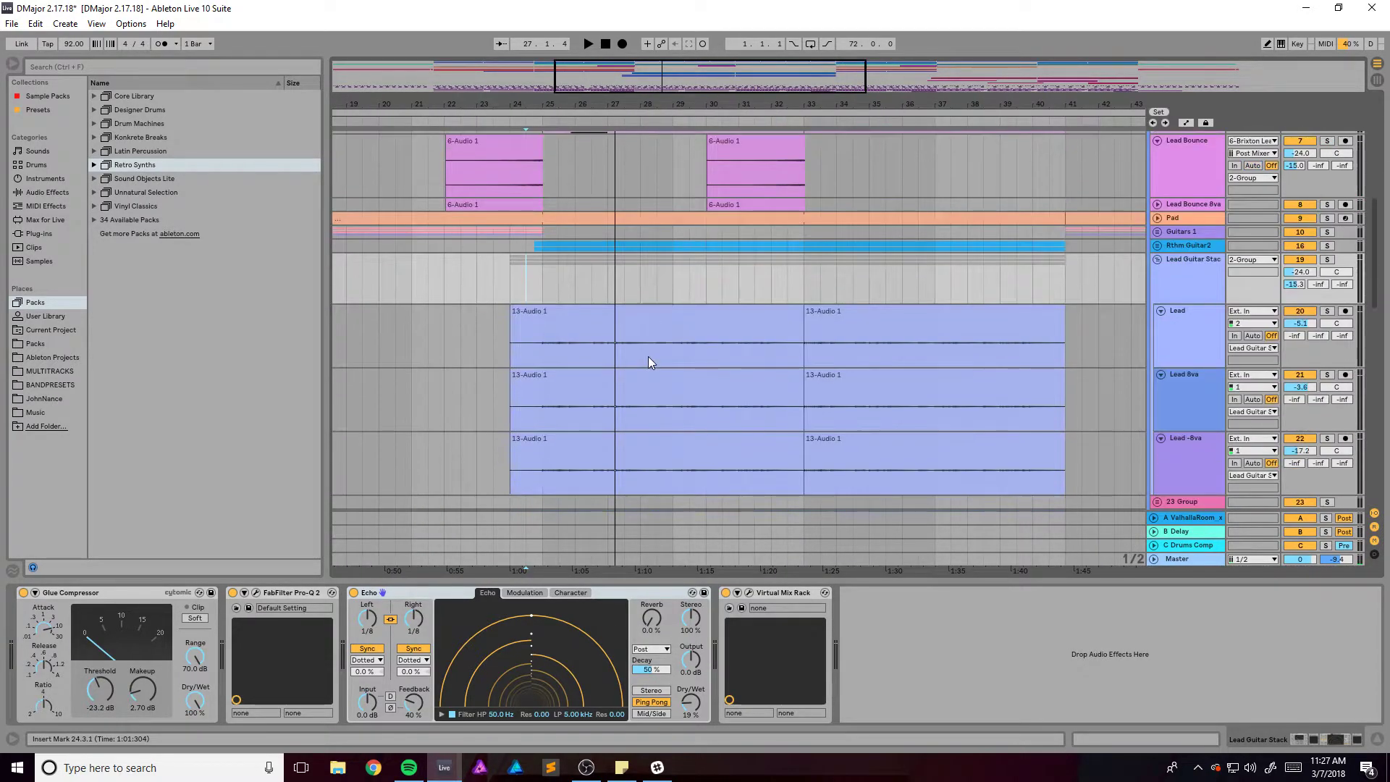
pyautogui.scroll(1, 649, 362)
pyautogui.scroll(3, 789, 332)
pyautogui.scroll(-3, 790, 334)
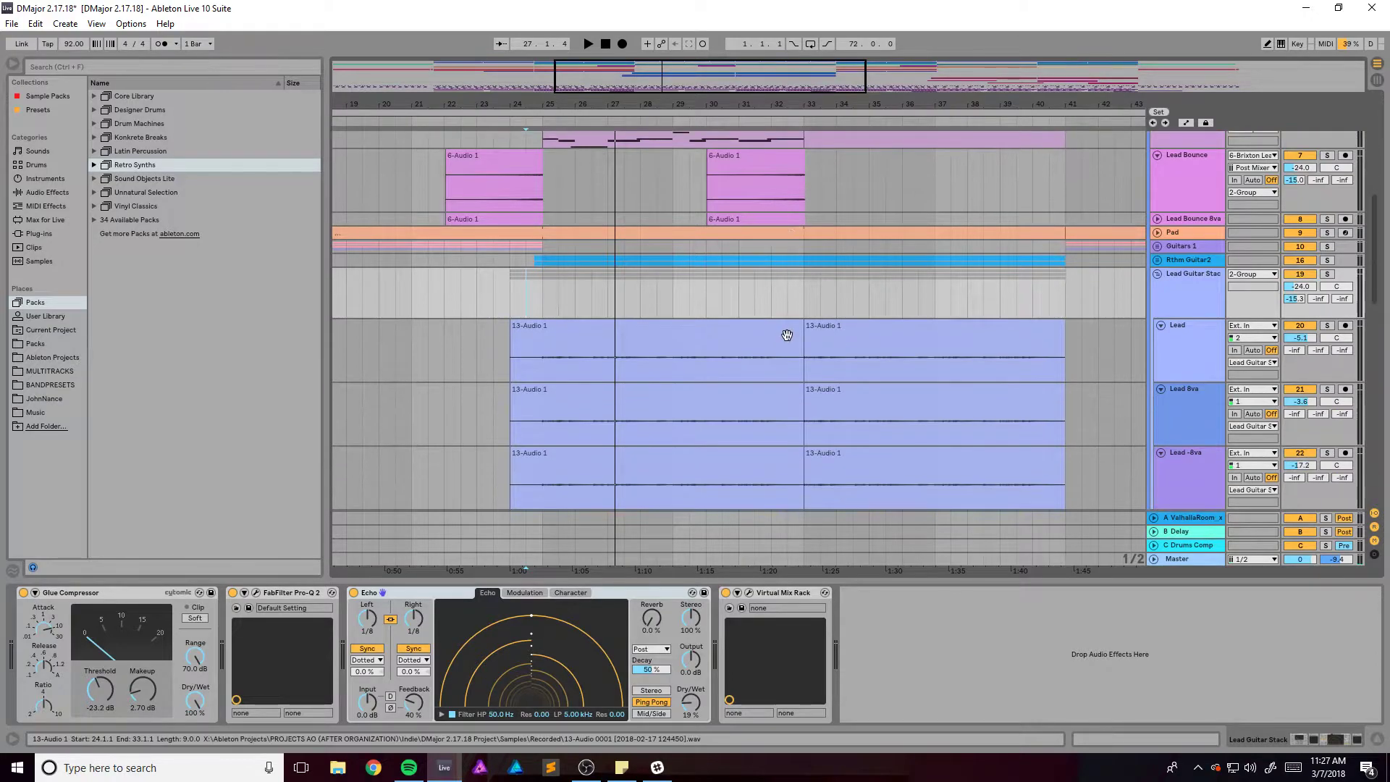
pyautogui.scroll(-3, 787, 335)
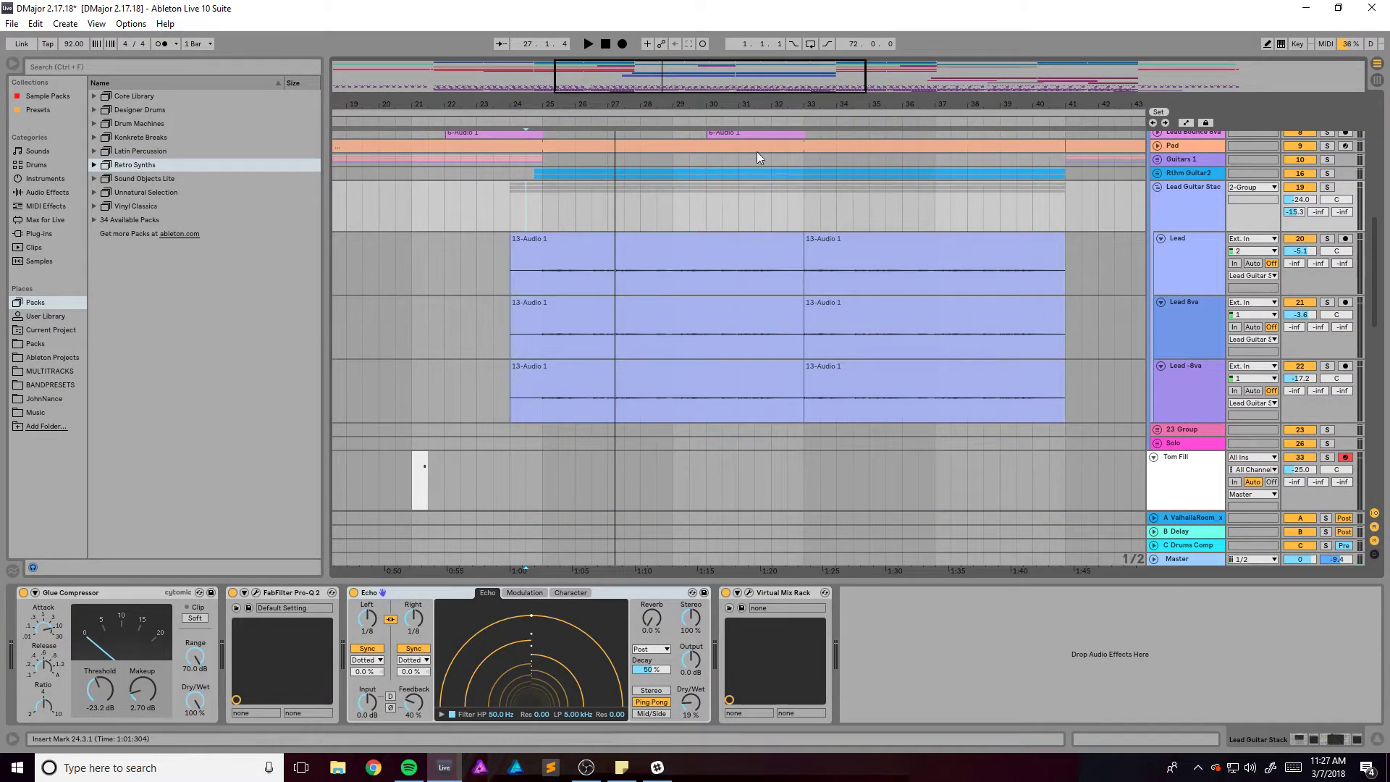
pyautogui.moveTo(751, 136); pyautogui.dragTo(667, 260)
pyautogui.scroll(2, 796, 254)
# Mark bars 33–41 across the Lead Guitar Stack and select the Brixton Lead clip there
pyautogui.moveTo(642, 307); pyautogui.dragTo(986, 316)
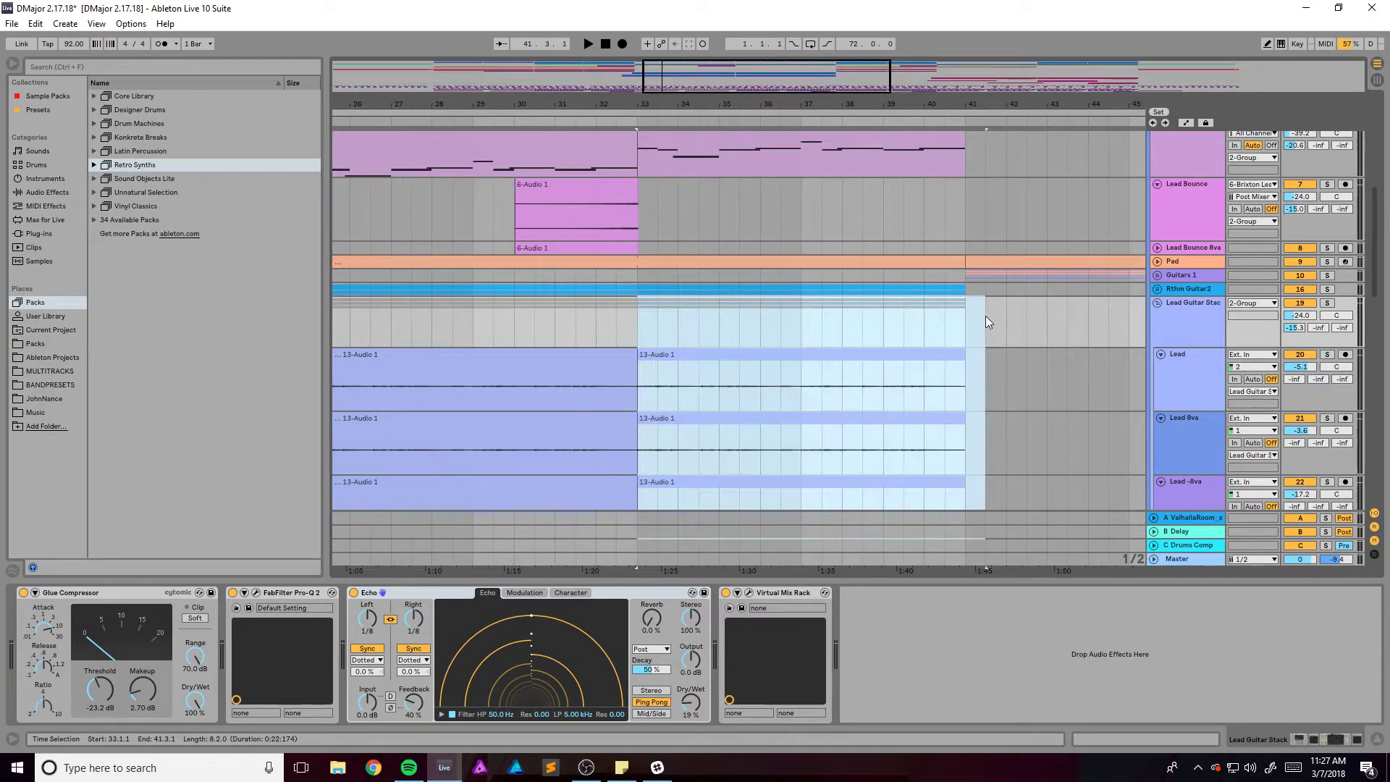
pyautogui.scroll(3, 690, 181)
pyautogui.click(648, 215)
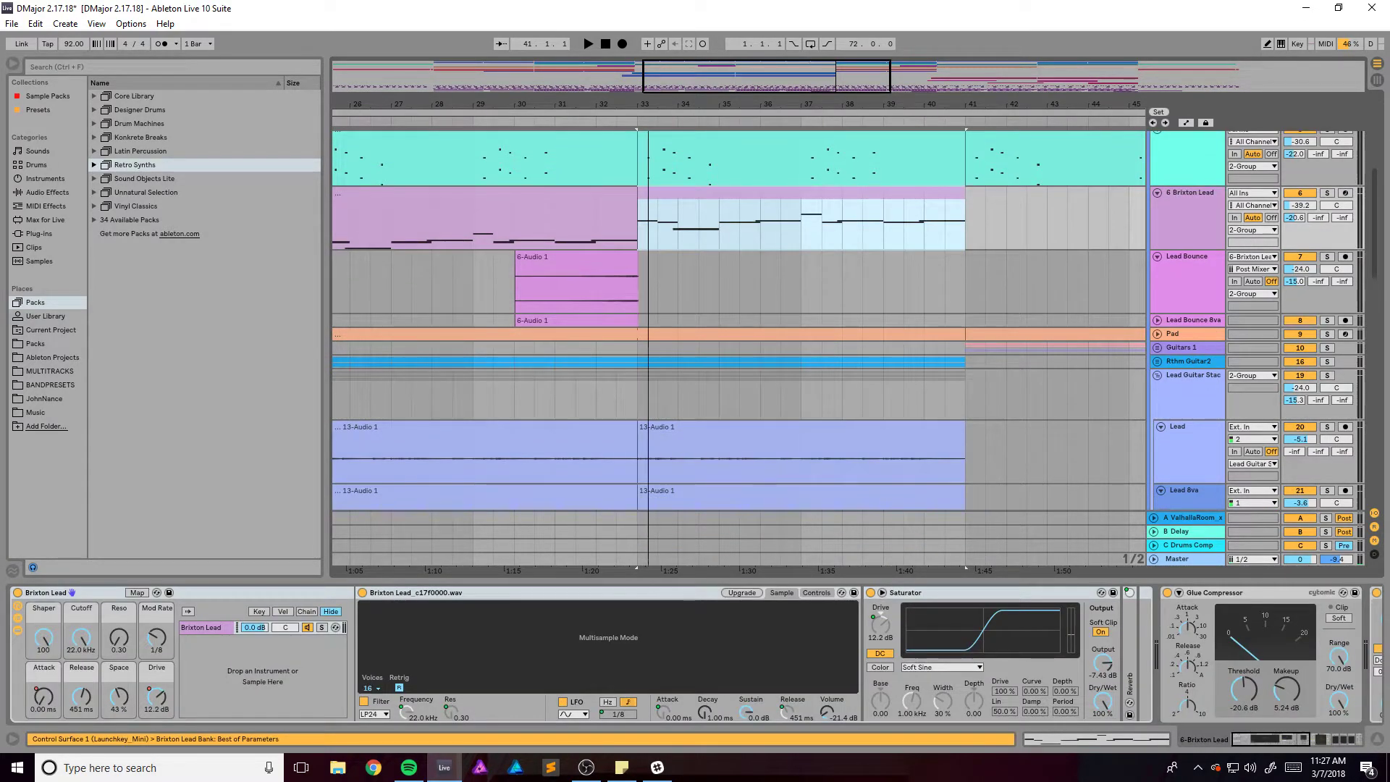
pyautogui.moveTo(648, 104); pyautogui.dragTo(386, 68)
pyautogui.scroll(4, 625, 254)
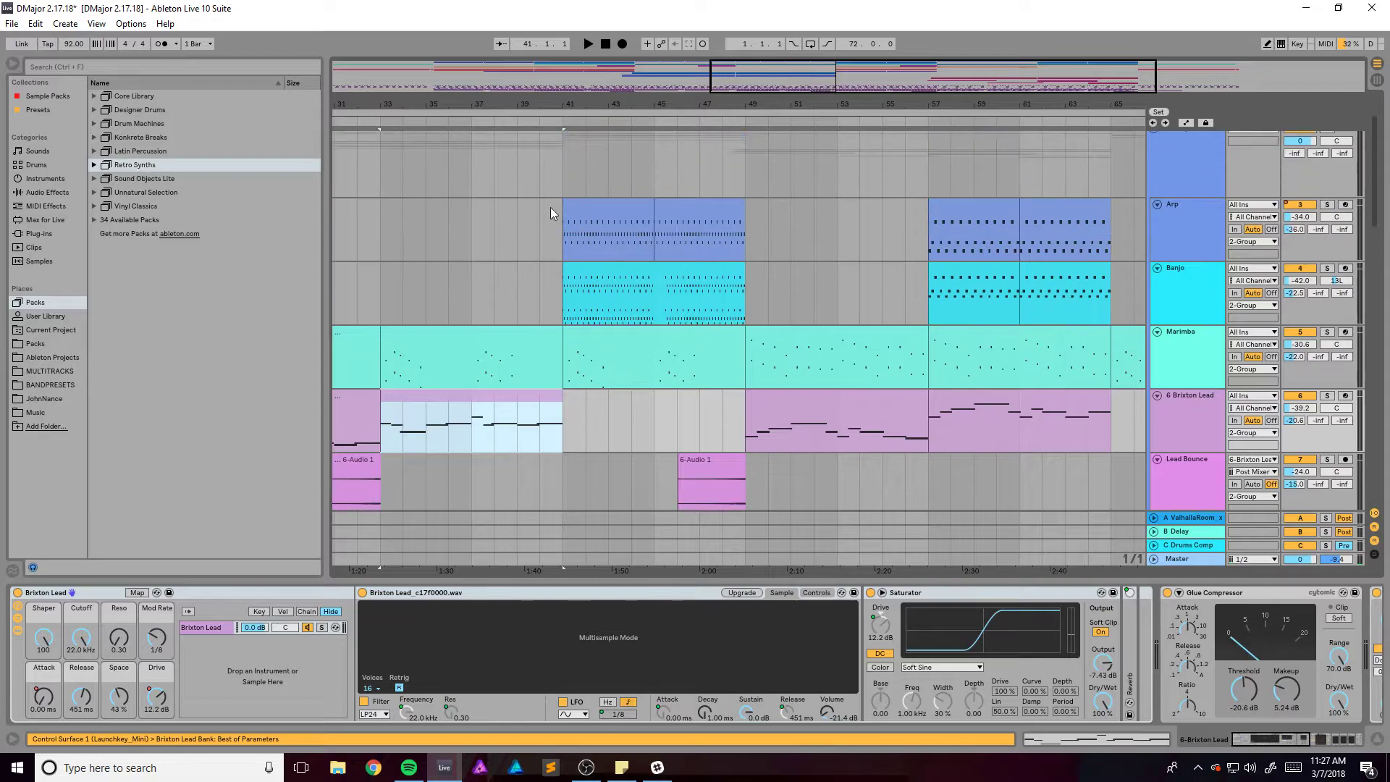
# Play briefly from bar 41 and select the Brixton Lead clip at bar 49
pyautogui.click(563, 179)
pyautogui.press('space')
pyautogui.moveTo(444, 104); pyautogui.dragTo(444, 120)
pyautogui.press('space')
pyautogui.scroll(-10, 747, 206)
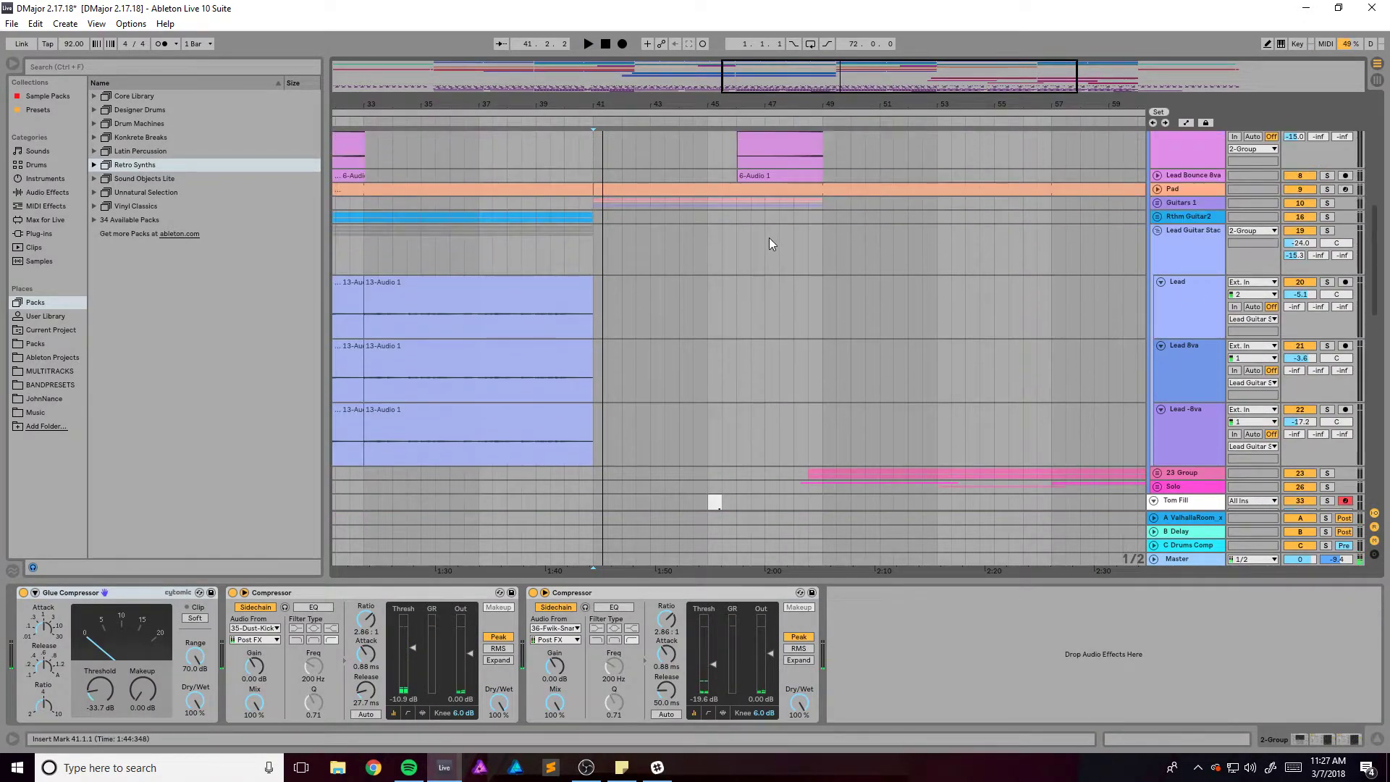
pyautogui.scroll(3, 769, 238)
pyautogui.click(821, 219)
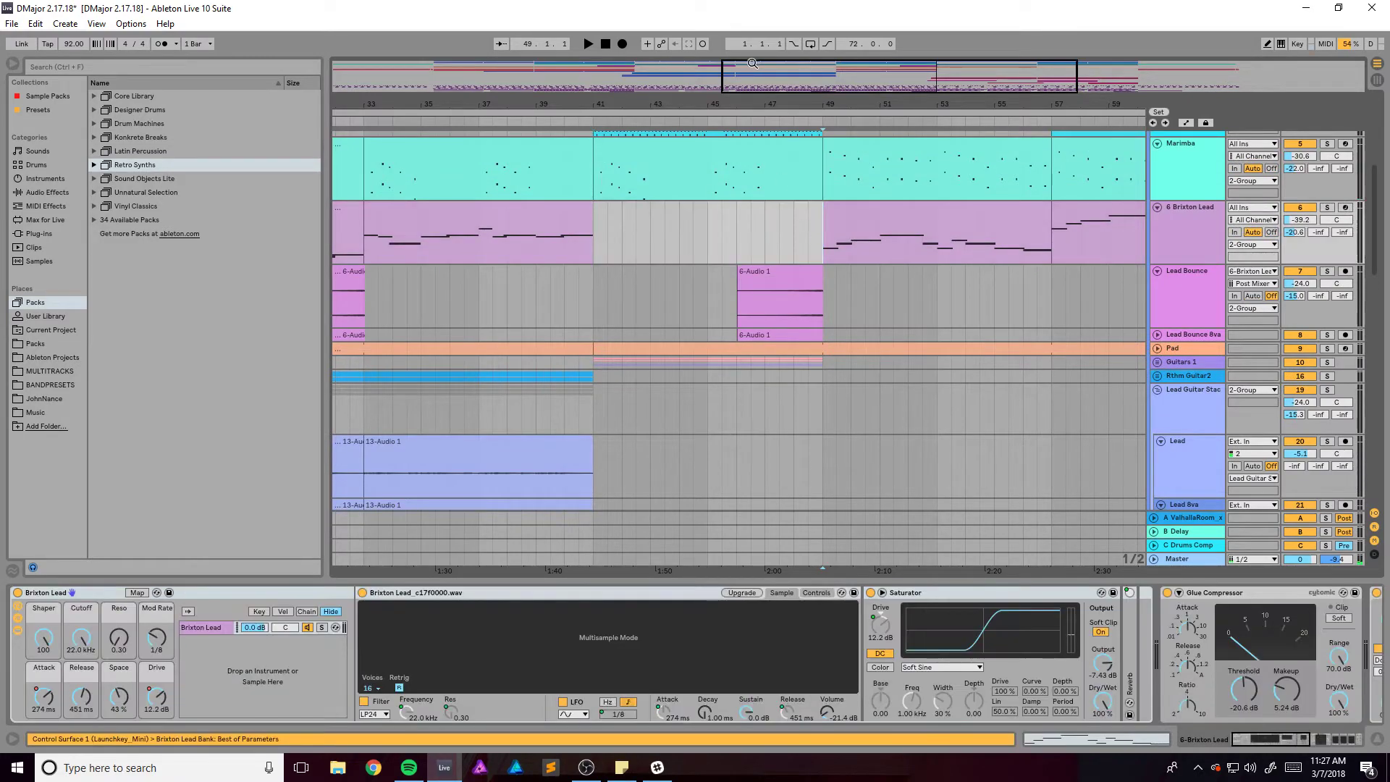
pyautogui.moveTo(759, 64); pyautogui.dragTo(842, 64)
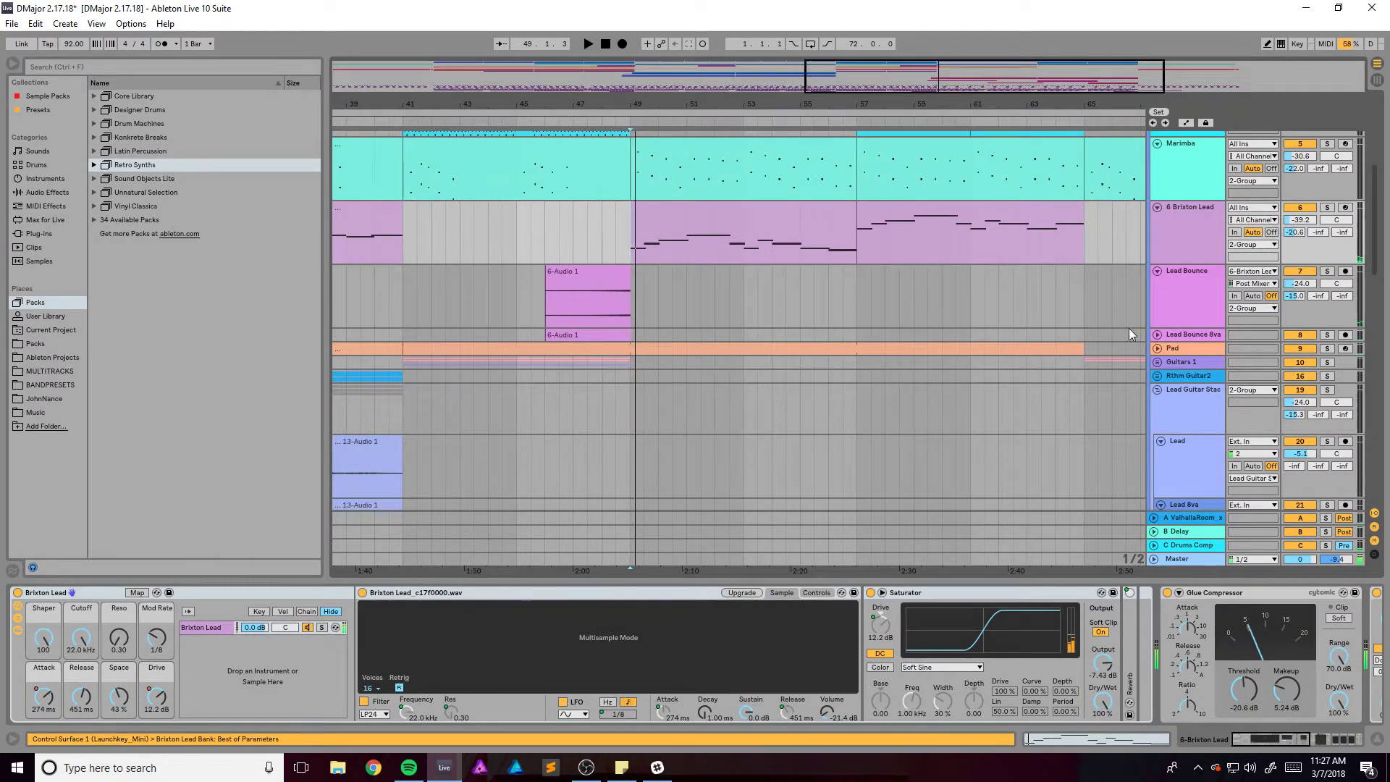
# Unfold the Pad track, inspect its sustained chord notes in an enlarged editor, then show its devices
pyautogui.click(1157, 348)
pyautogui.click(659, 347)
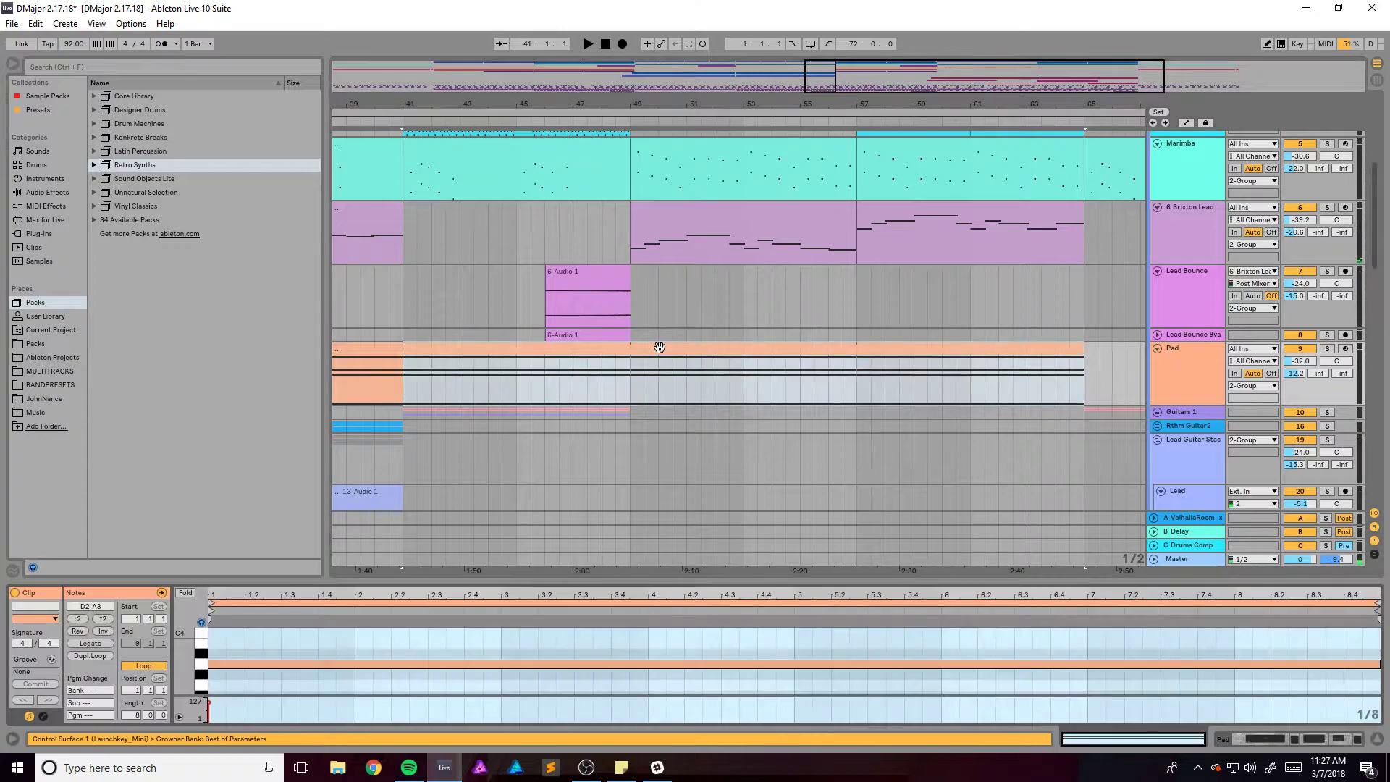
pyautogui.moveTo(572, 579); pyautogui.dragTo(587, 277)
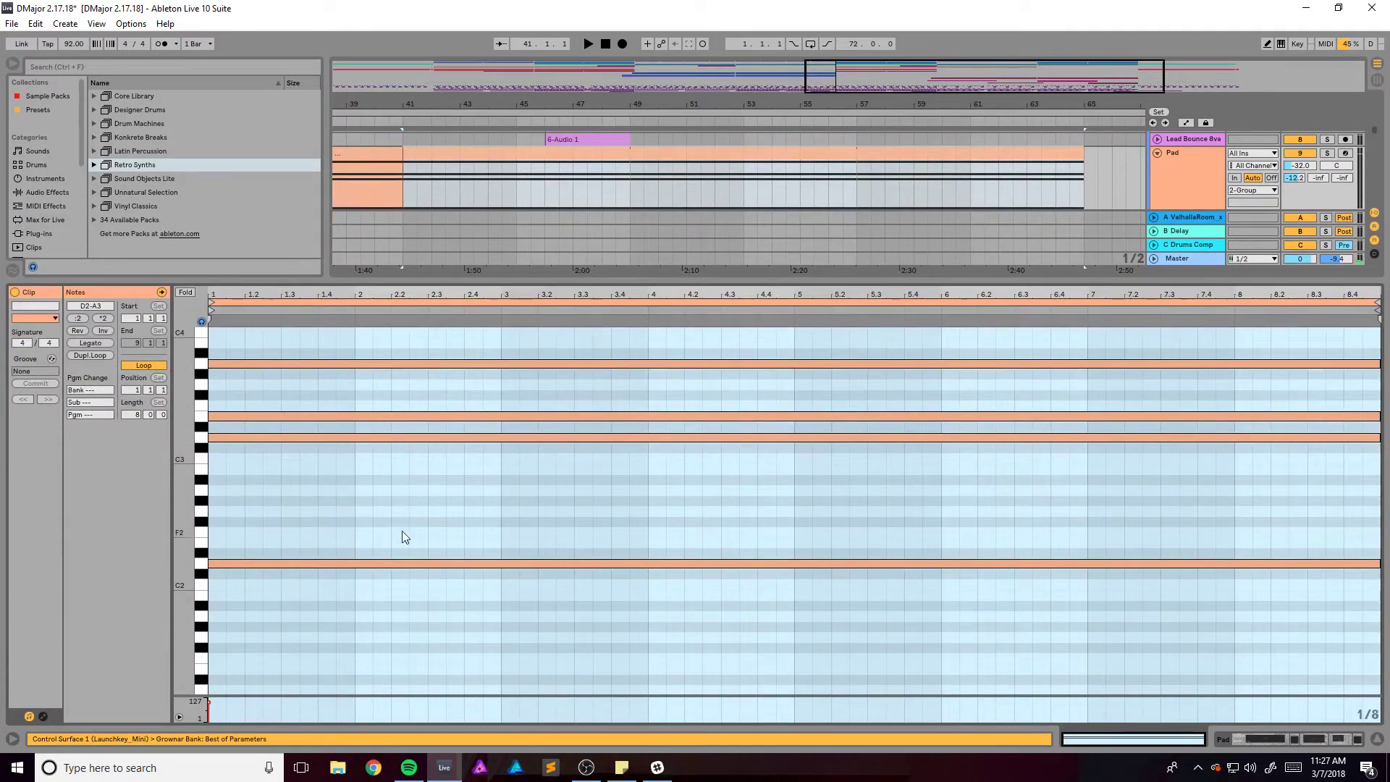
pyautogui.scroll(3, 404, 537)
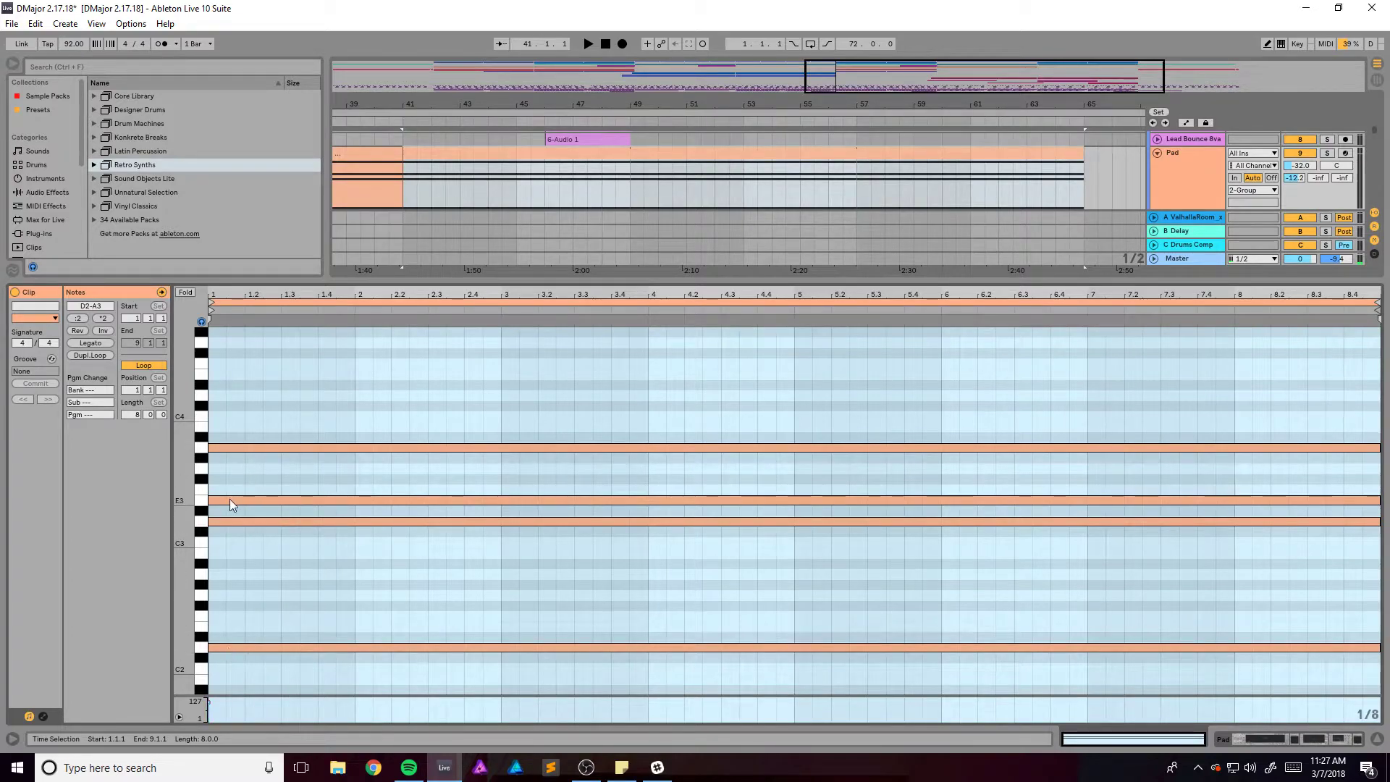
pyautogui.scroll(-3, 832, 631)
pyautogui.scroll(-3, 832, 631)
pyautogui.scroll(4, 826, 628)
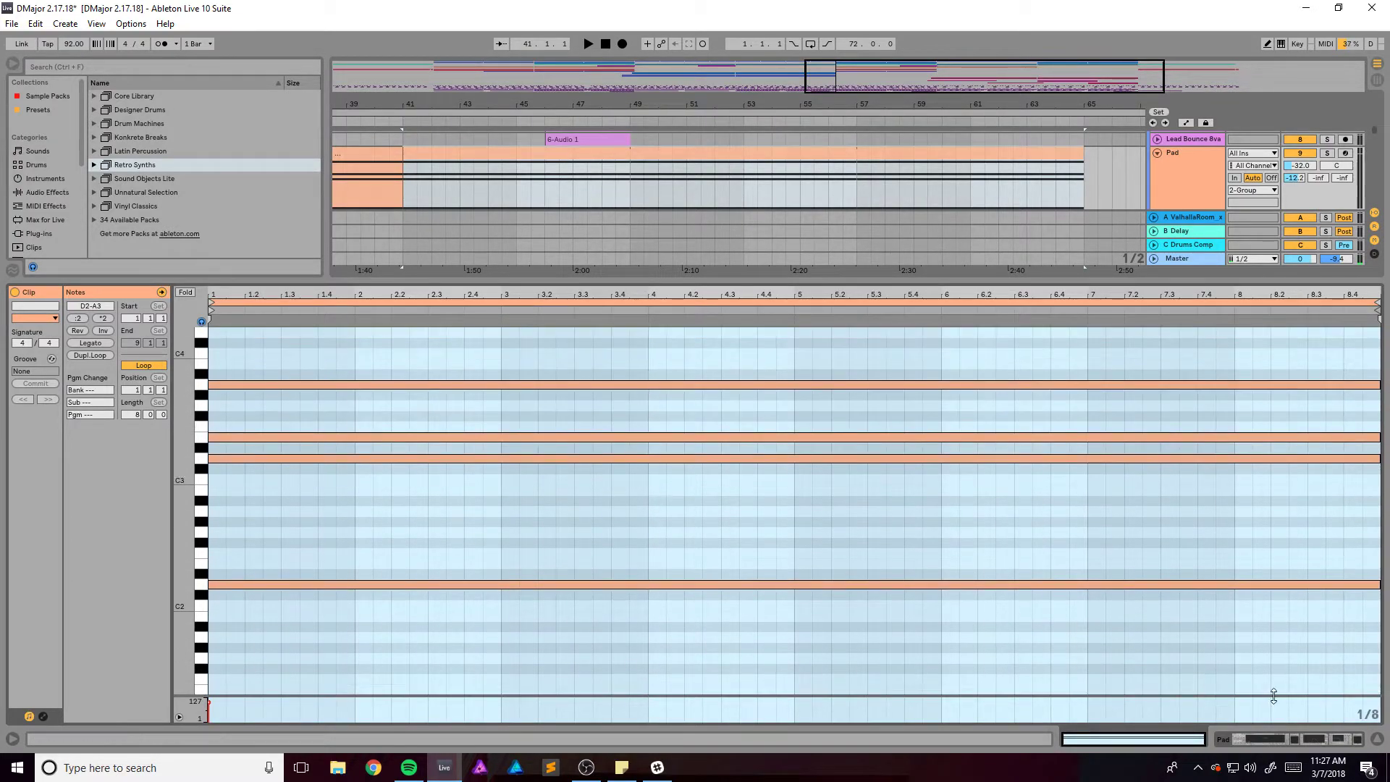
pyautogui.click(1284, 738)
# Start playback from bar 48 on the Lead 8va track
pyautogui.scroll(-3, 535, 300)
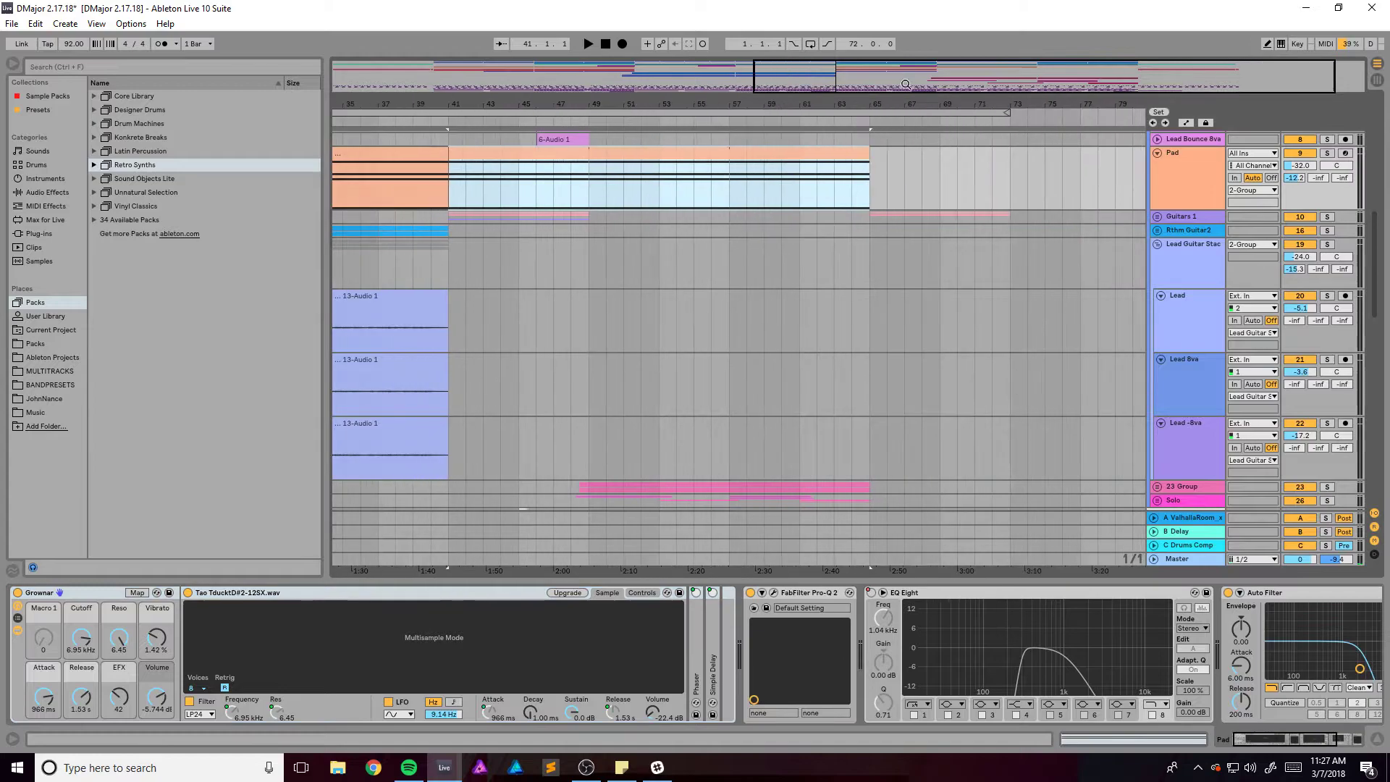
pyautogui.scroll(-4, 580, 302)
pyautogui.scroll(-3, 572, 301)
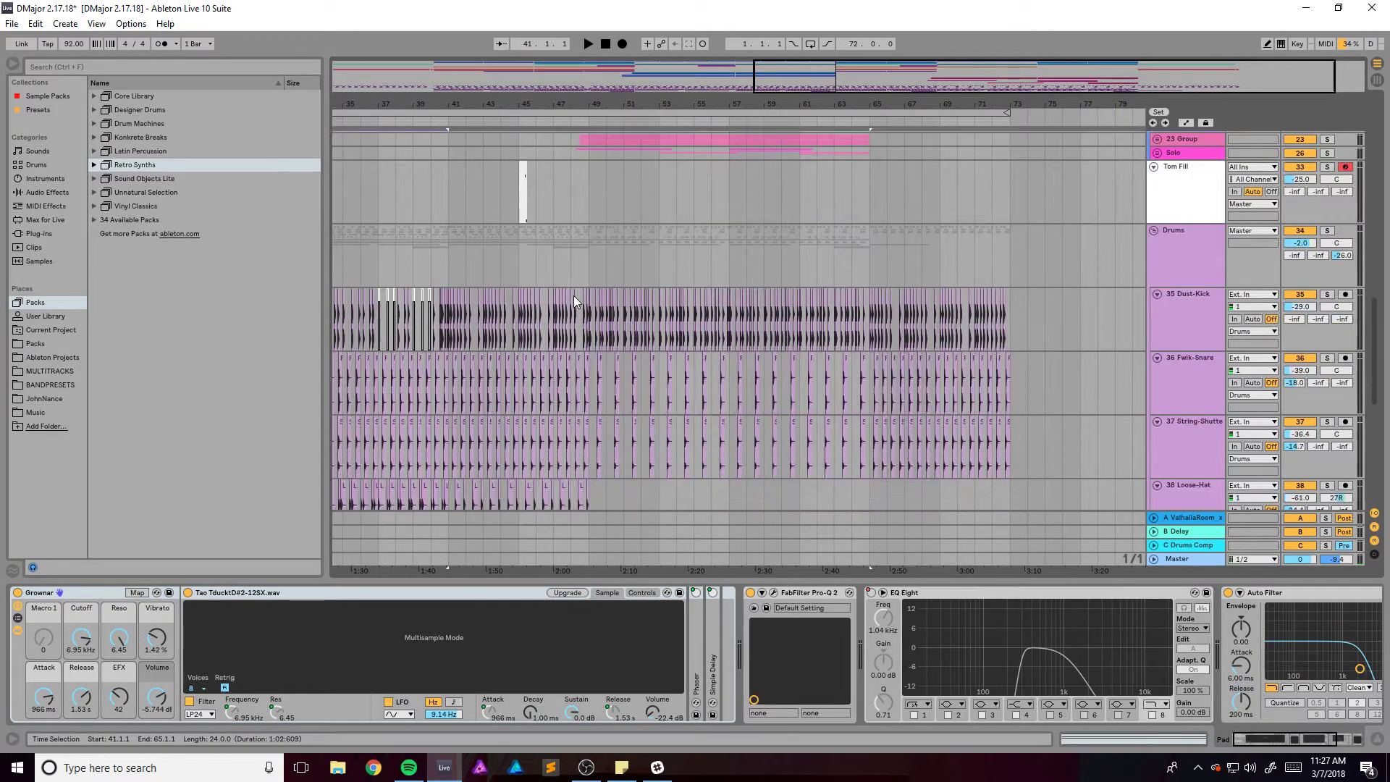
pyautogui.scroll(4, 575, 289)
pyautogui.click(580, 220)
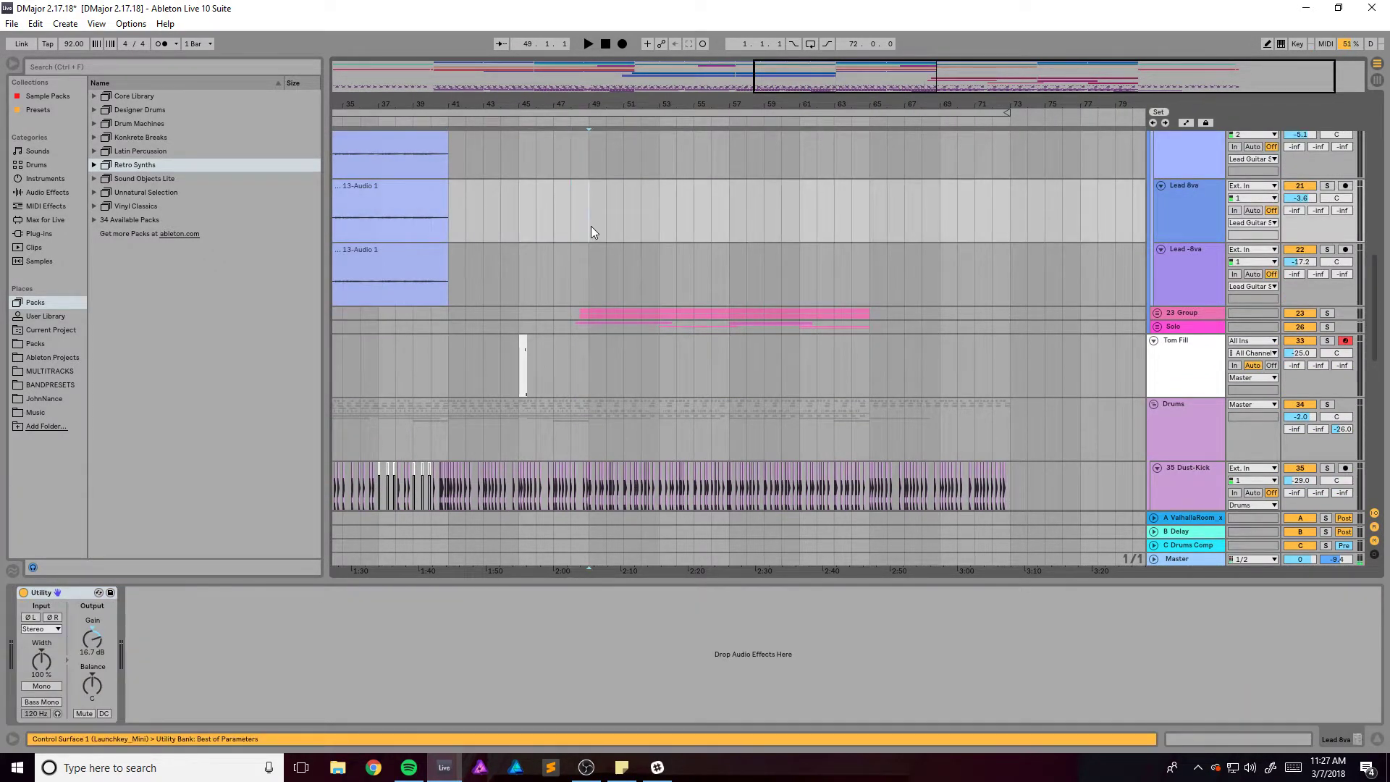
pyautogui.press('space')
pyautogui.moveTo(820, 75); pyautogui.dragTo(894, 98)
pyautogui.scroll(1, 920, 268)
# Unfold 23 Group, rename it Rthm Guitar 3, then solo it and play
pyautogui.click(1157, 370)
pyautogui.scroll(-2, 1033, 364)
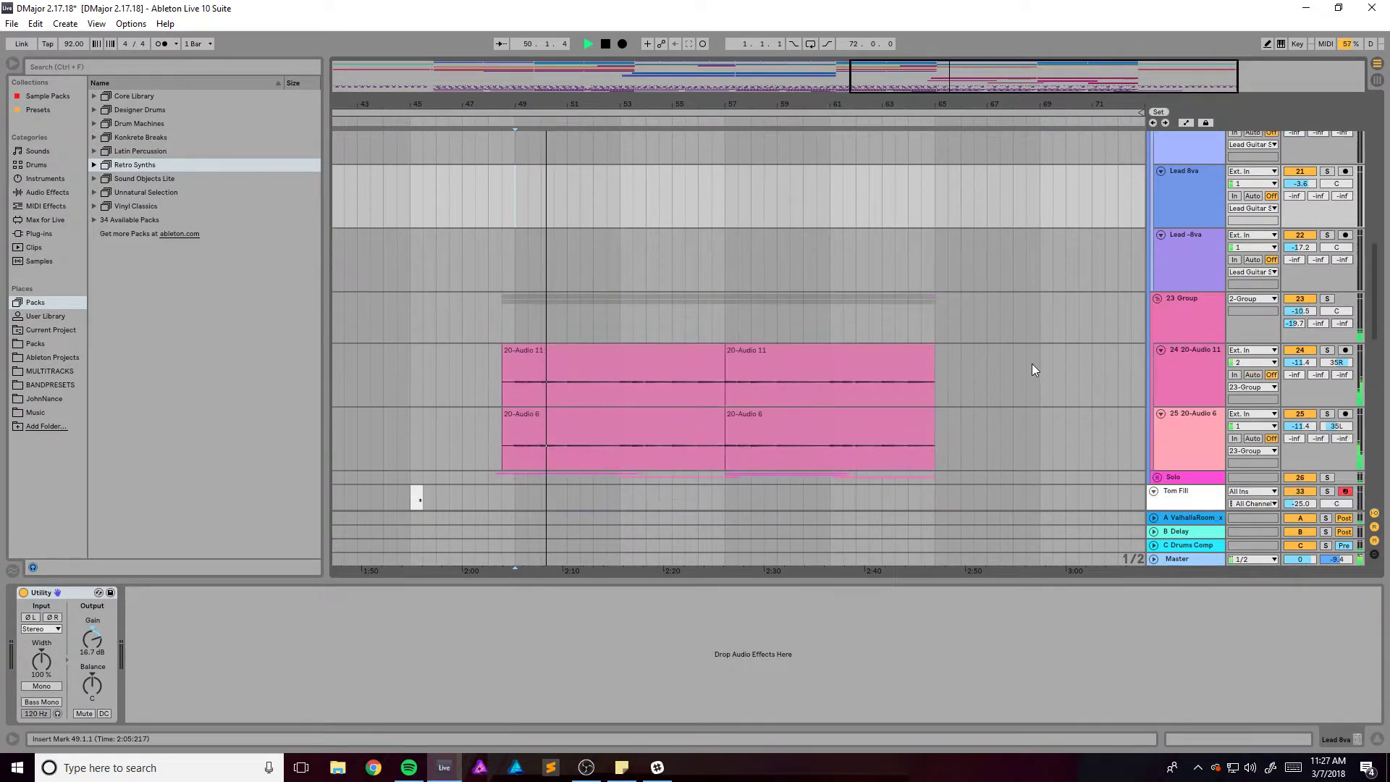
pyautogui.press('space')
pyautogui.click(1175, 305)
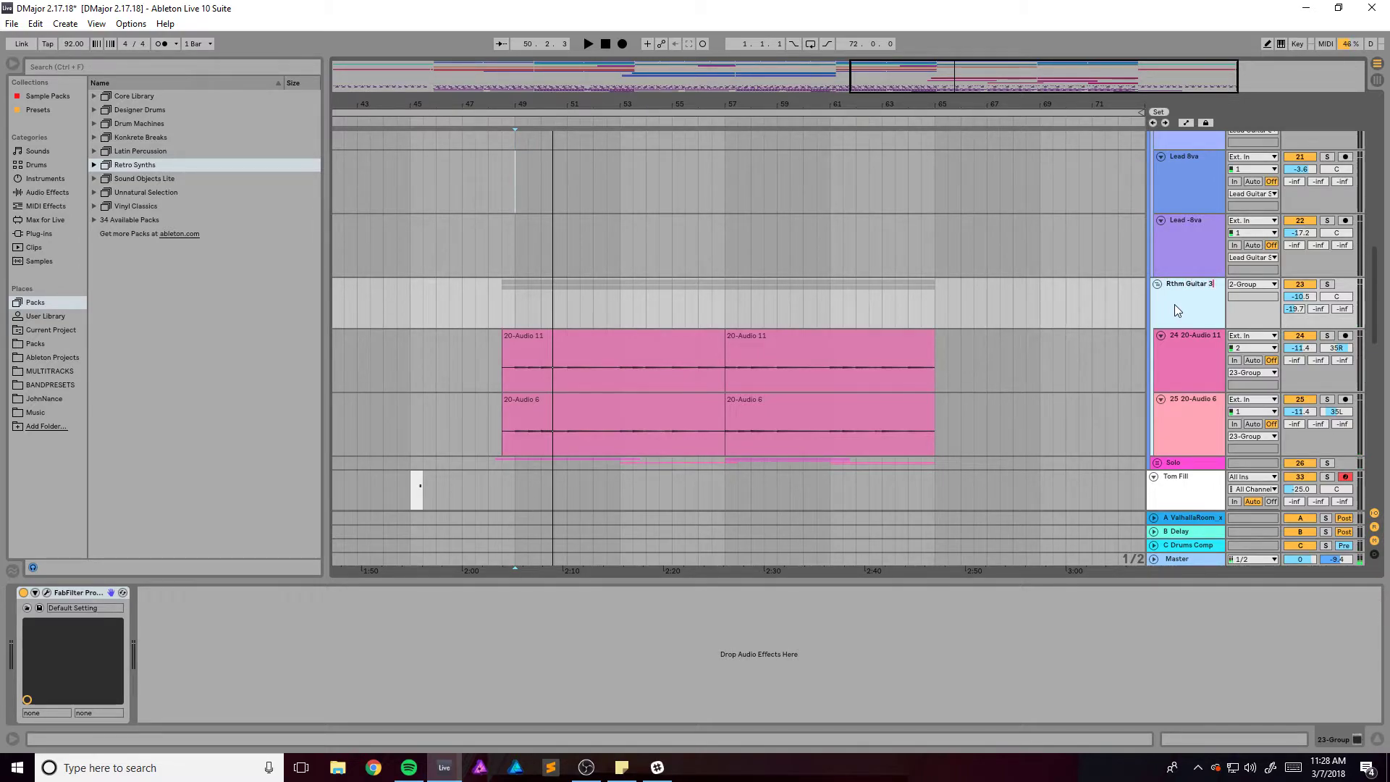
pyautogui.write('3')
pyautogui.press('Return')
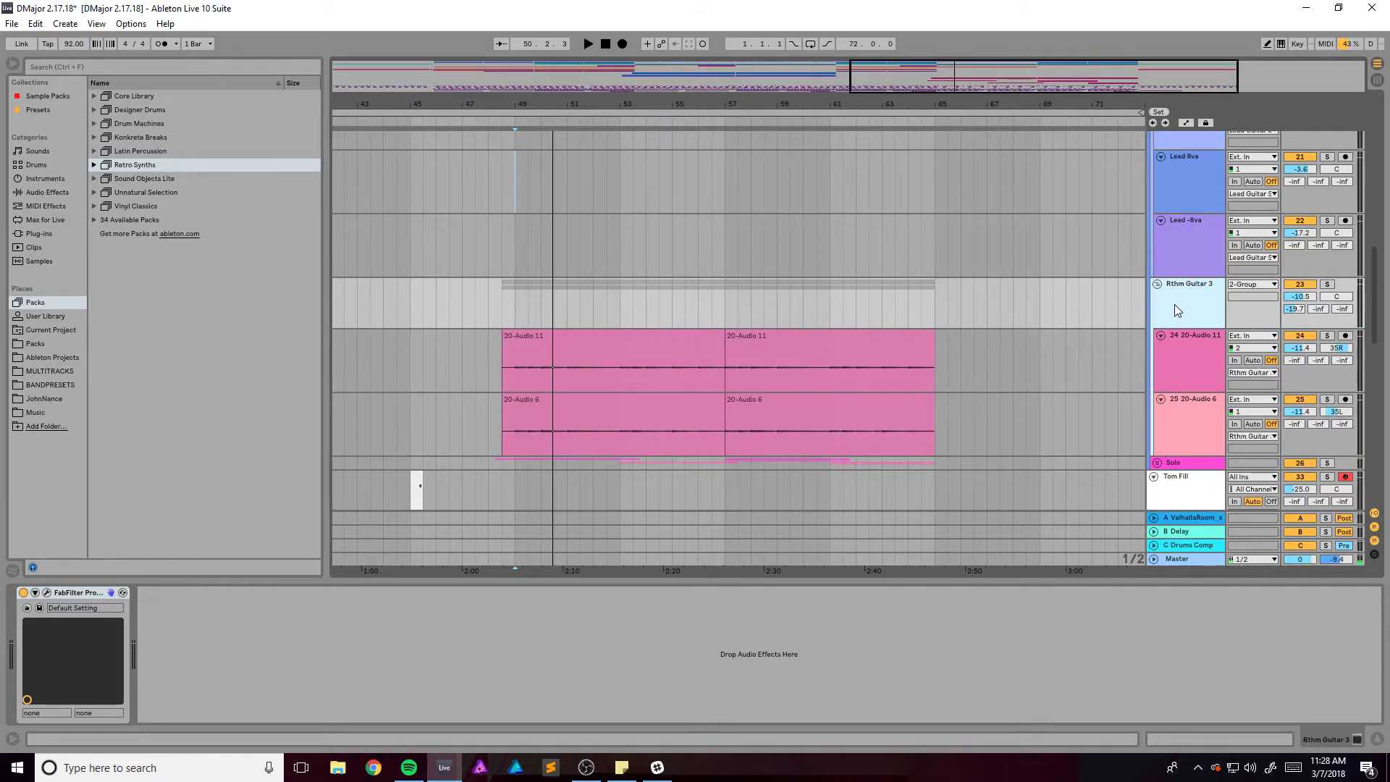
pyautogui.click(1327, 285)
pyautogui.press('space')
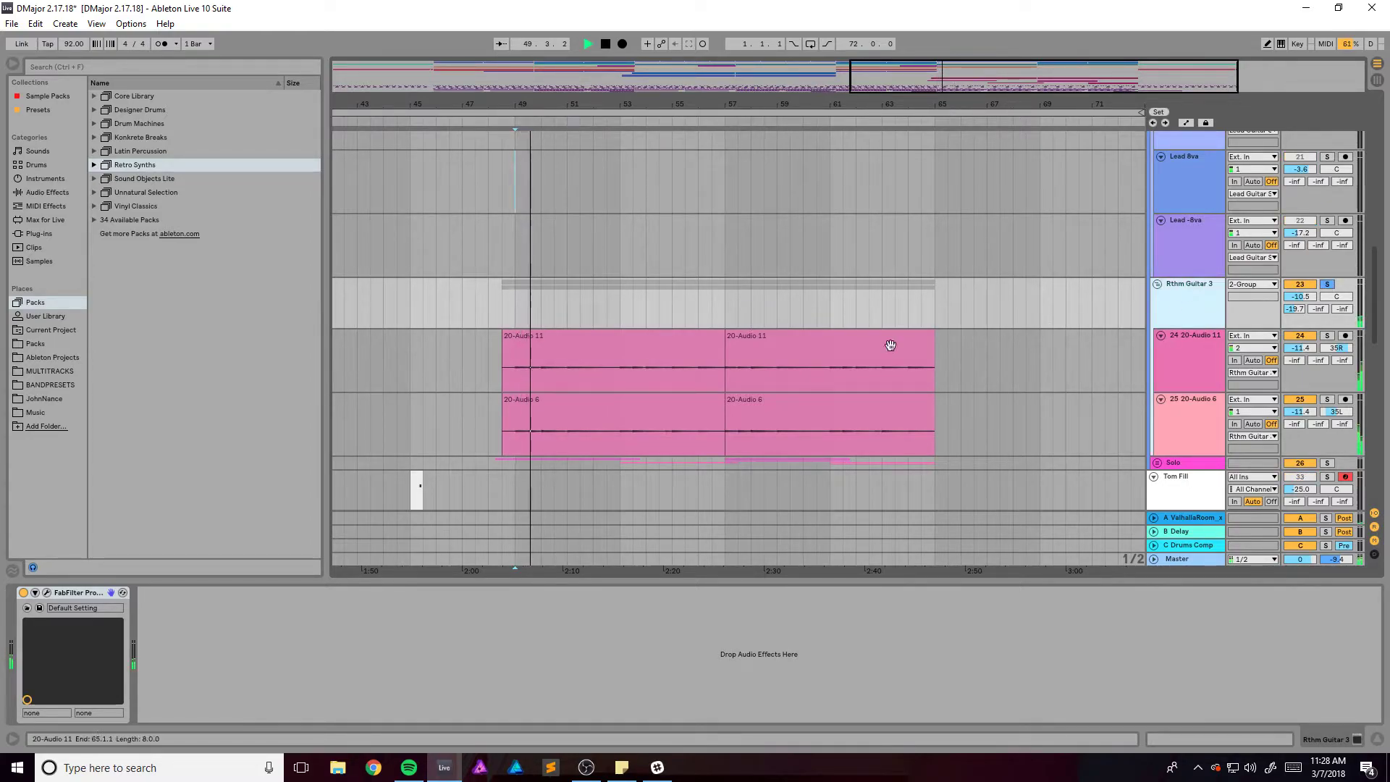
# Check the group's Pro-Q 2 curve, then view the 15.0 dB Utility devices on 20-Audio 11 and 20-Audio 6
pyautogui.click(46, 592)
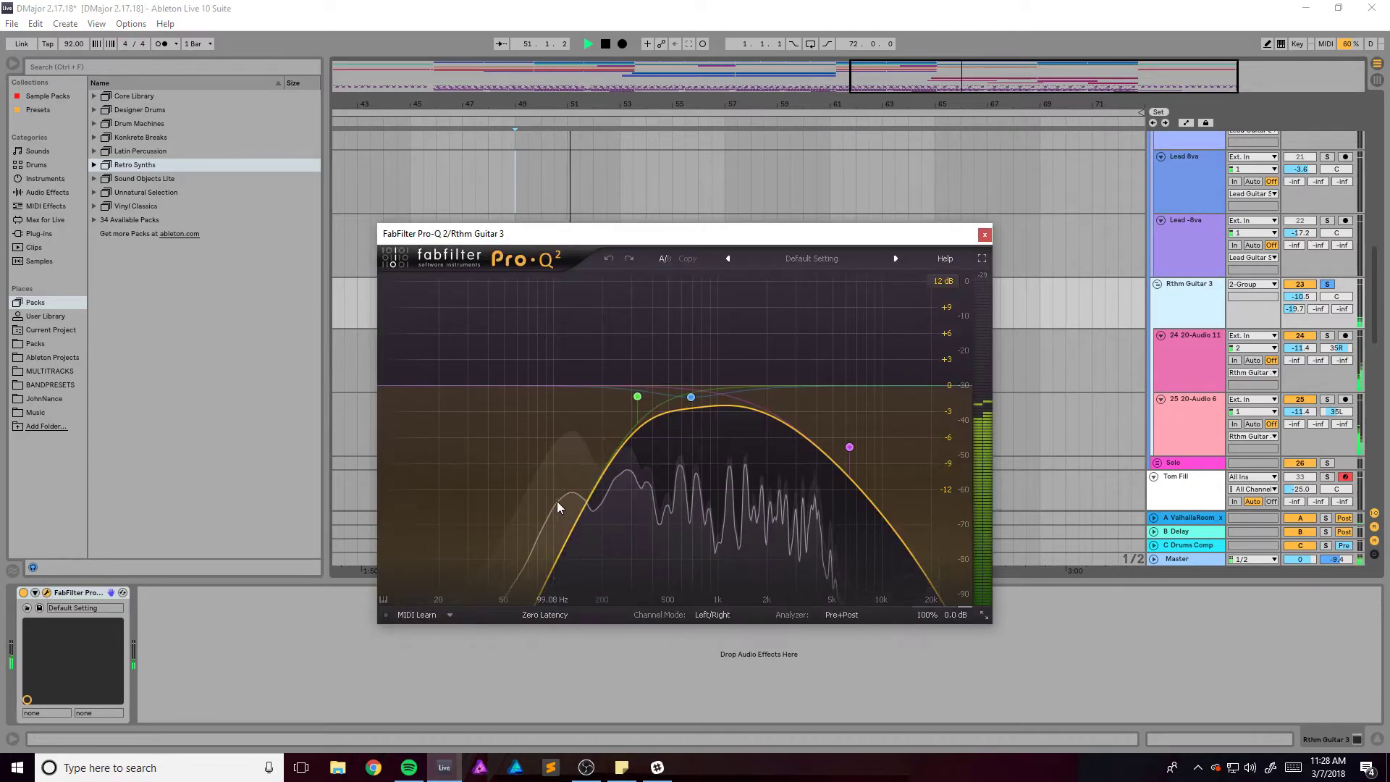
pyautogui.click(985, 234)
pyautogui.click(1192, 343)
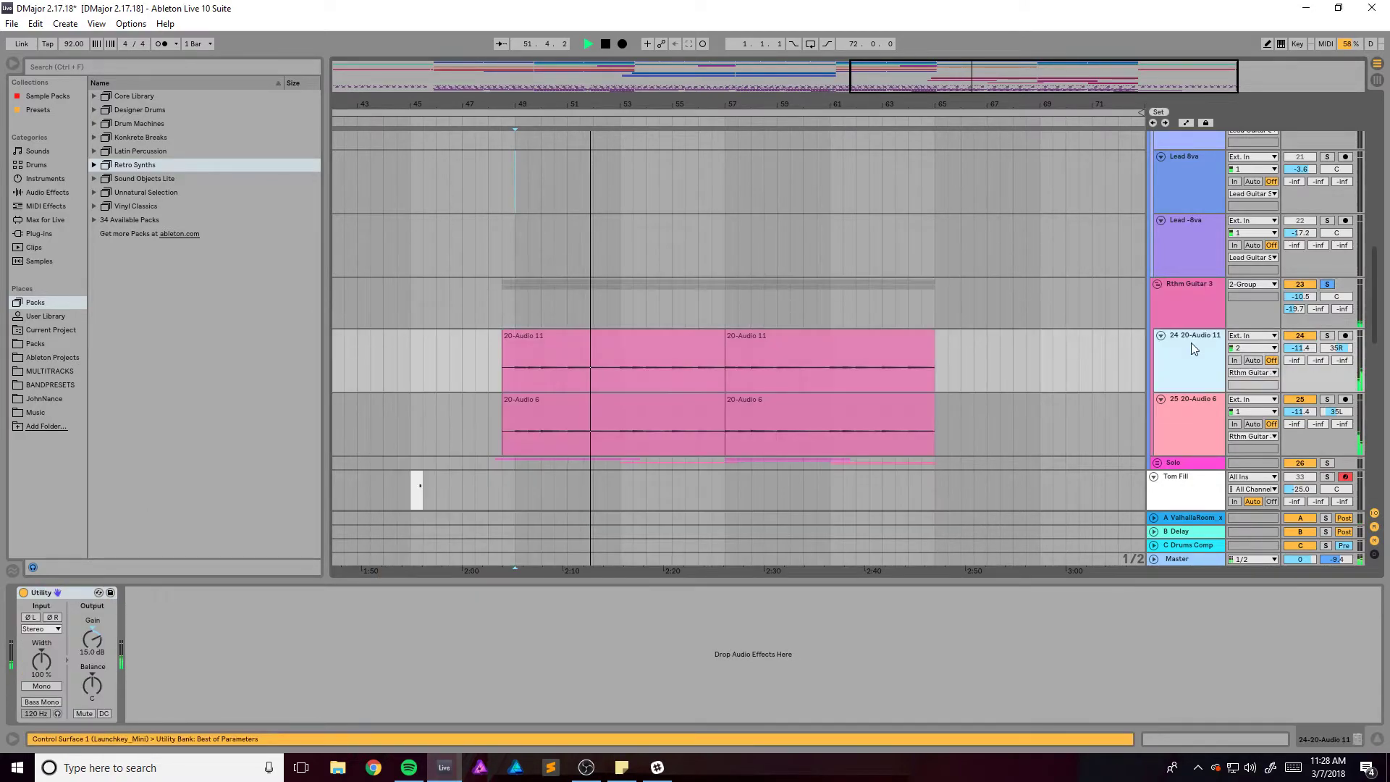
pyautogui.click(1184, 420)
pyautogui.press('space')
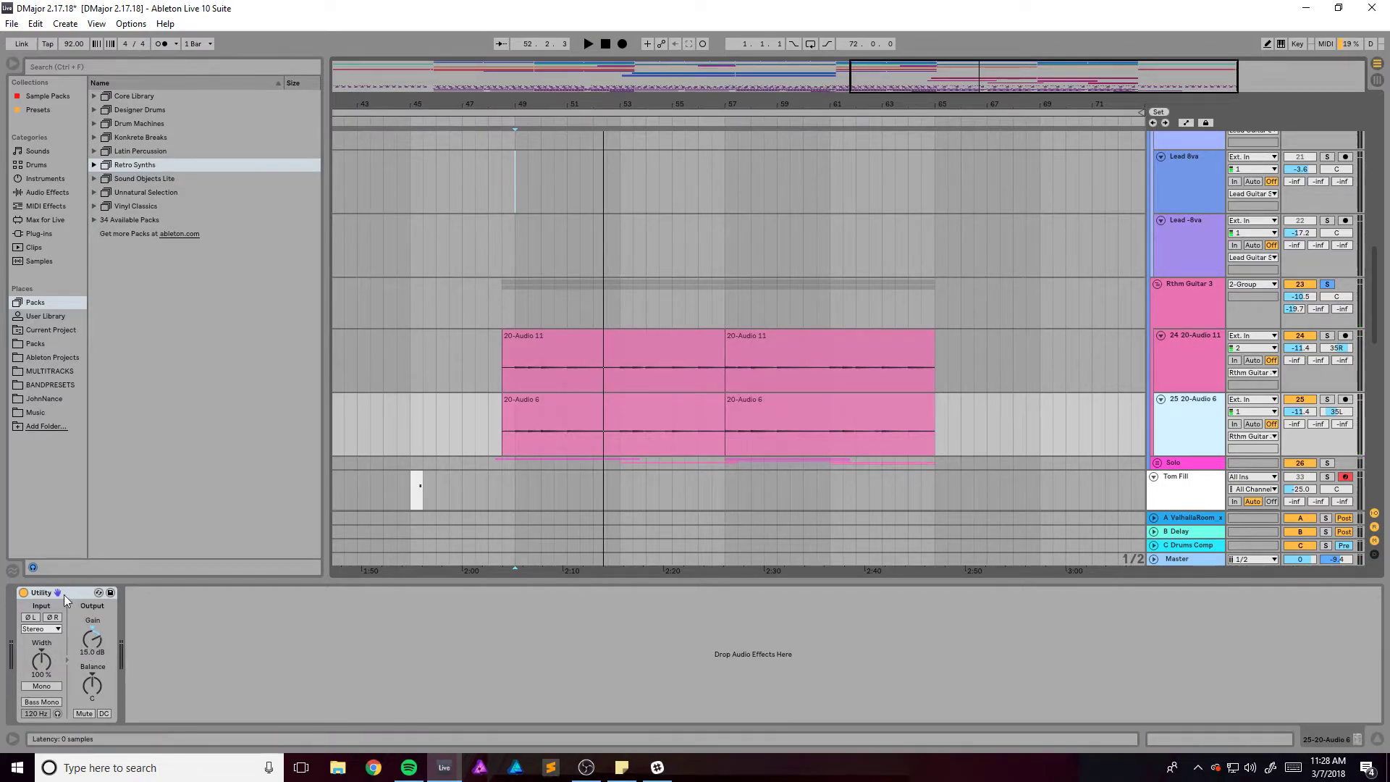
# Move the solo from Rthm Guitar 3 to the Solo group, unfold it and play from bar 49
pyautogui.click(1328, 286)
pyautogui.scroll(-2, 1037, 344)
pyautogui.click(1327, 406)
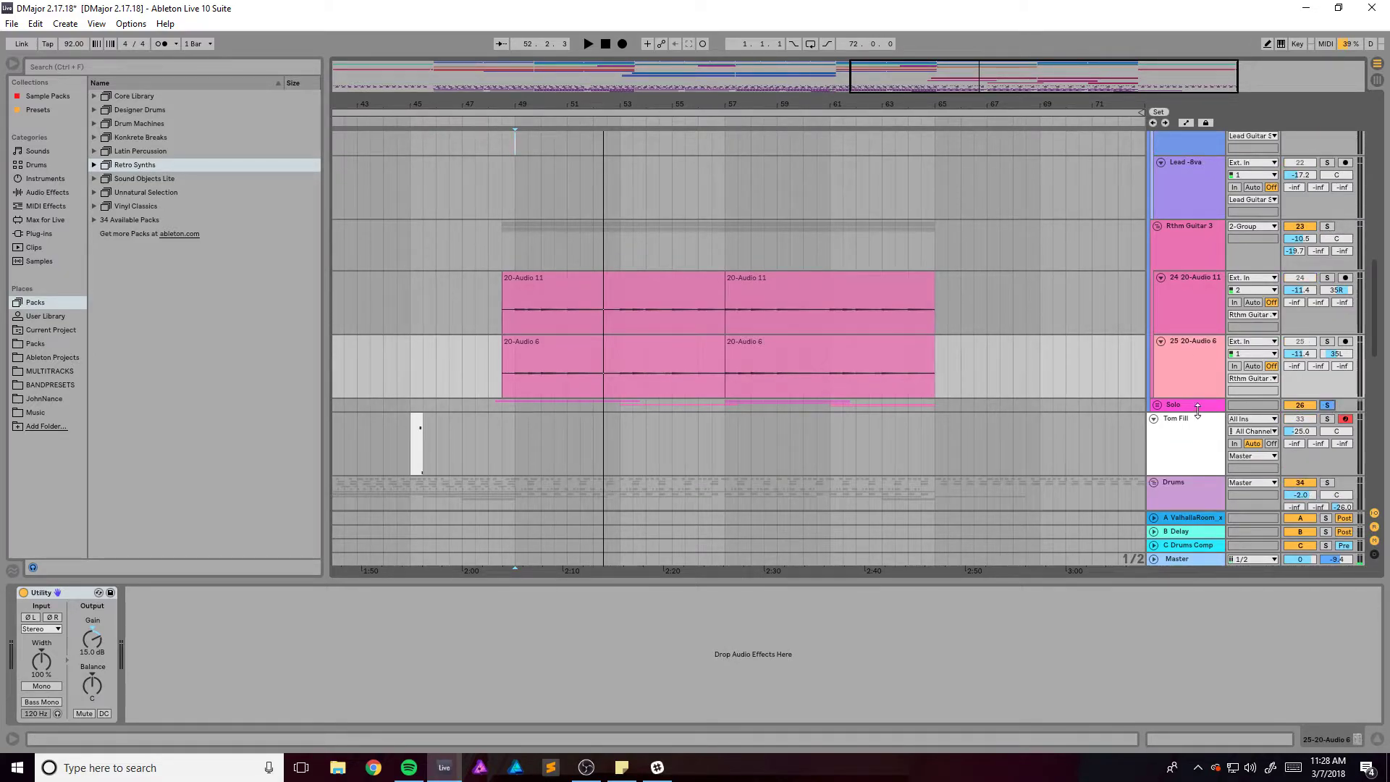
pyautogui.click(1158, 406)
pyautogui.scroll(-2, 719, 423)
pyautogui.press('space')
# Unfold Solo 1 and inspect the effects on tracks 28 and 29 (23-Audio 1)
pyautogui.click(1161, 397)
pyautogui.click(1197, 419)
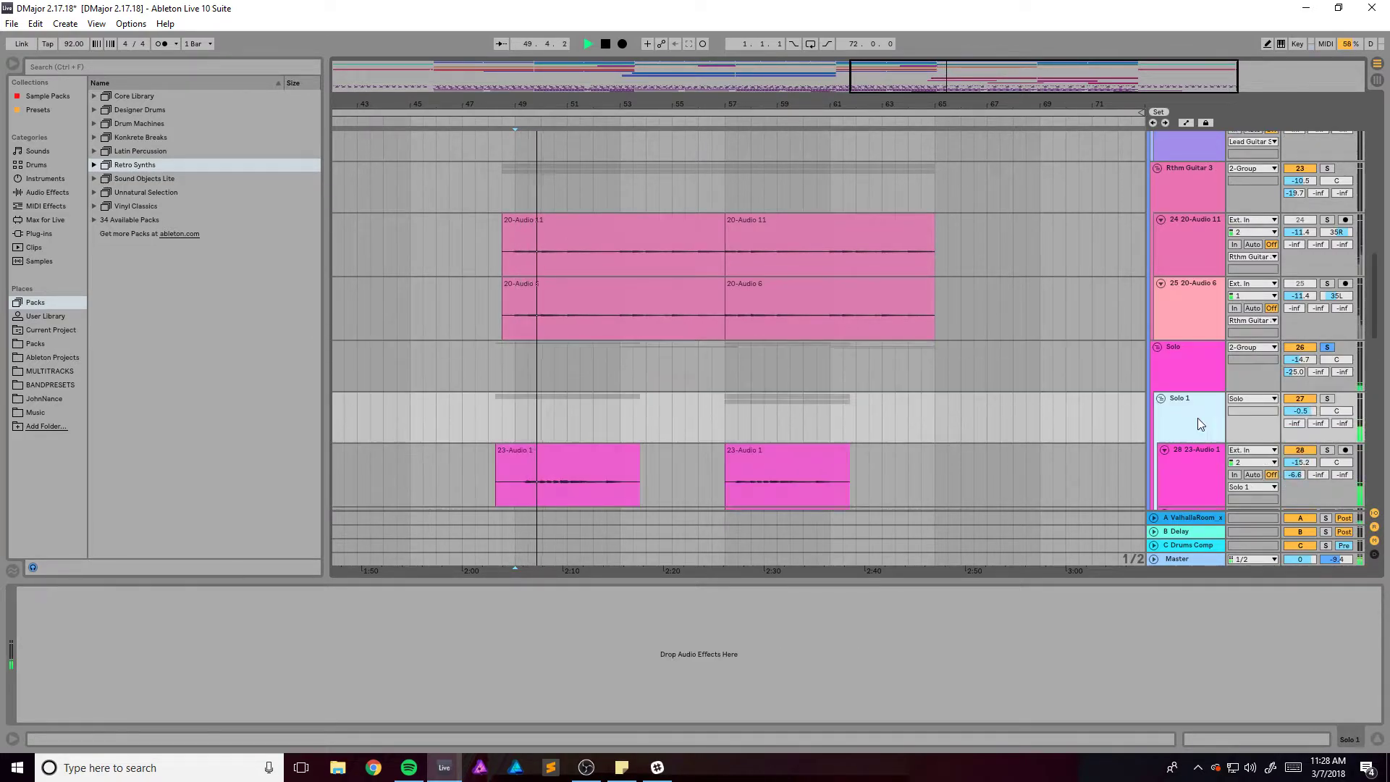
pyautogui.scroll(-3, 1086, 405)
pyautogui.click(1219, 371)
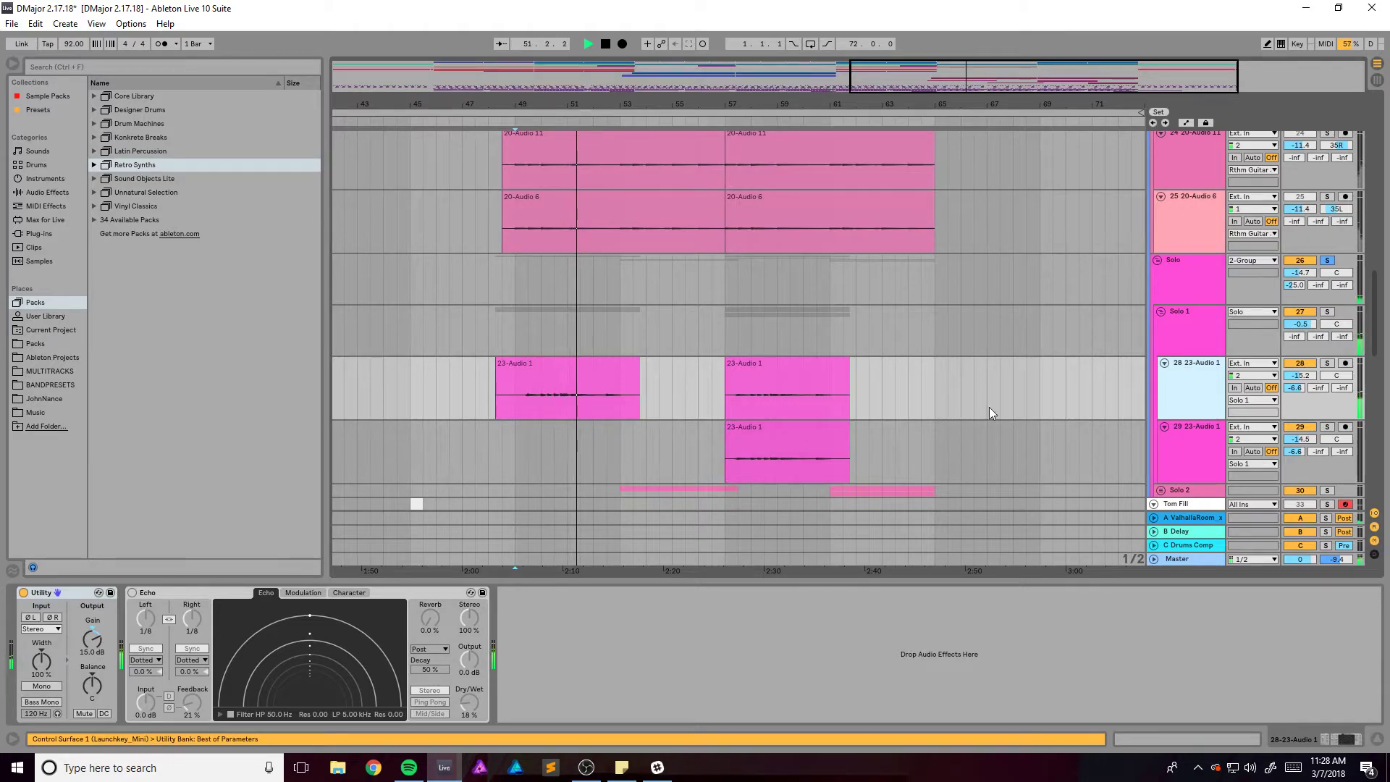
pyautogui.click(1188, 455)
pyautogui.scroll(-2, 912, 384)
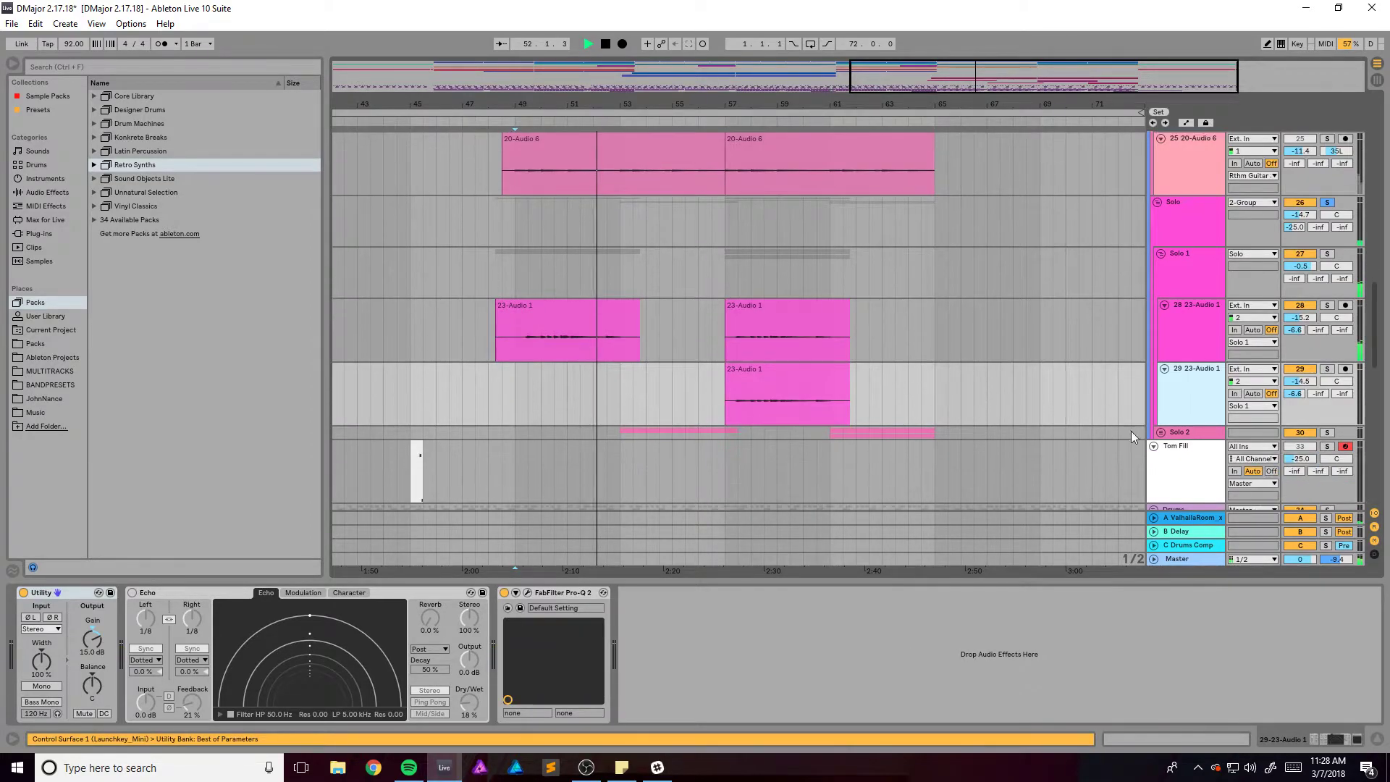
# Unfold the Solo 2 group and select its track 31 23-Audio 9
pyautogui.click(1188, 433)
pyautogui.click(1161, 433)
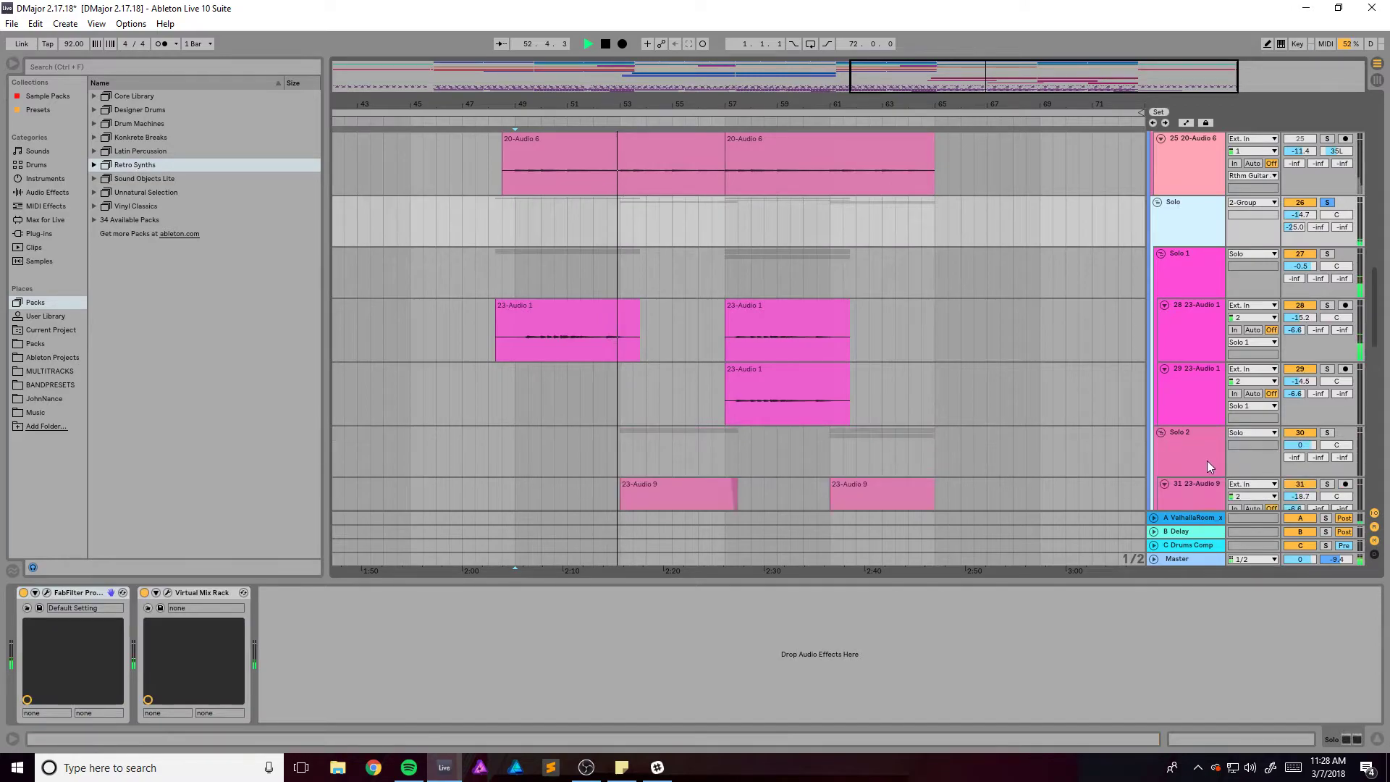
pyautogui.click(1188, 488)
pyautogui.scroll(1, 840, 395)
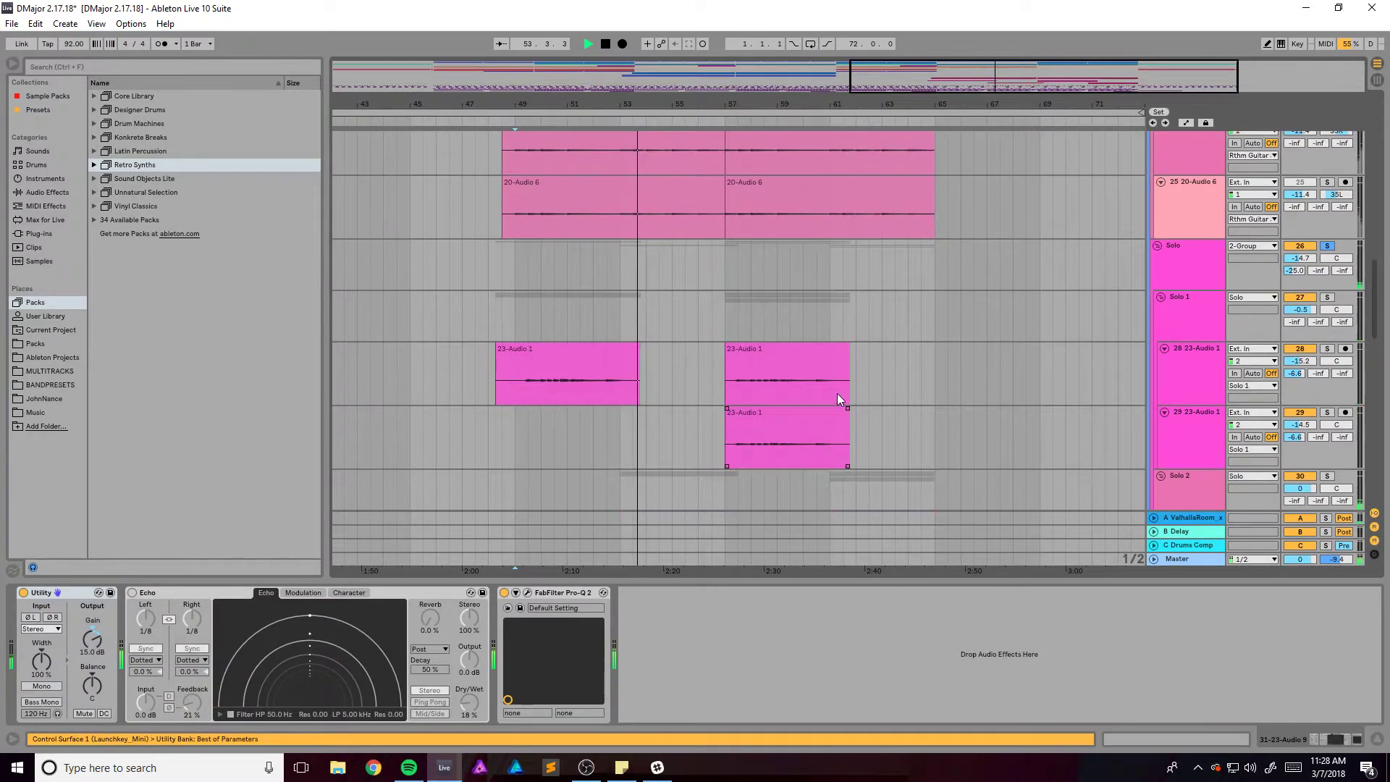
pyautogui.scroll(-3, 682, 355)
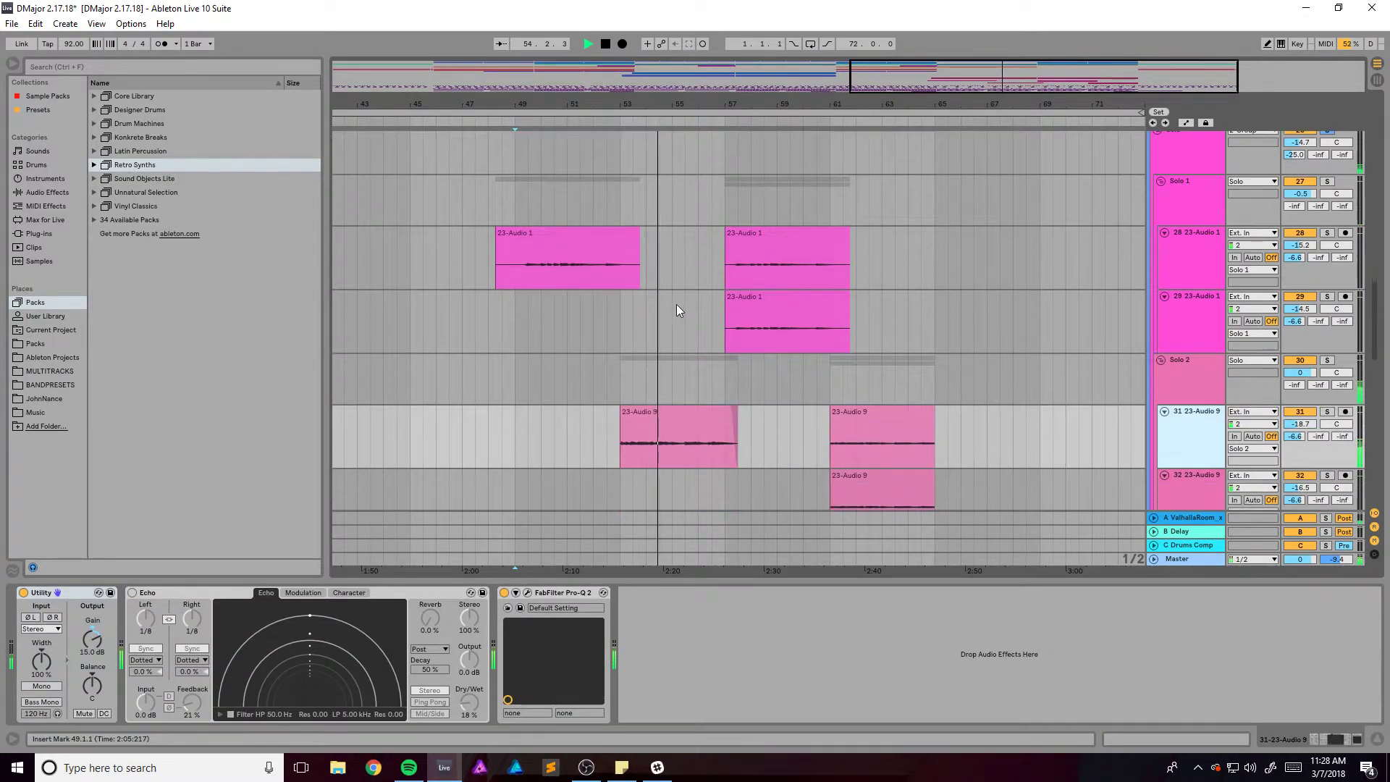
# Mark bars 49–59 on Solo 1 and 53–57 on Solo 2, then play from bar 49
pyautogui.moveTo(515, 194); pyautogui.dragTo(641, 247)
pyautogui.moveTo(617, 357); pyautogui.dragTo(725, 415)
pyautogui.click(515, 280)
pyautogui.press('space')
pyautogui.scroll(3, 546, 306)
pyautogui.click(1192, 300)
pyautogui.press('space')
# Select the Solo group and check its Pro-Q 2 EQ curve
pyautogui.click(1209, 212)
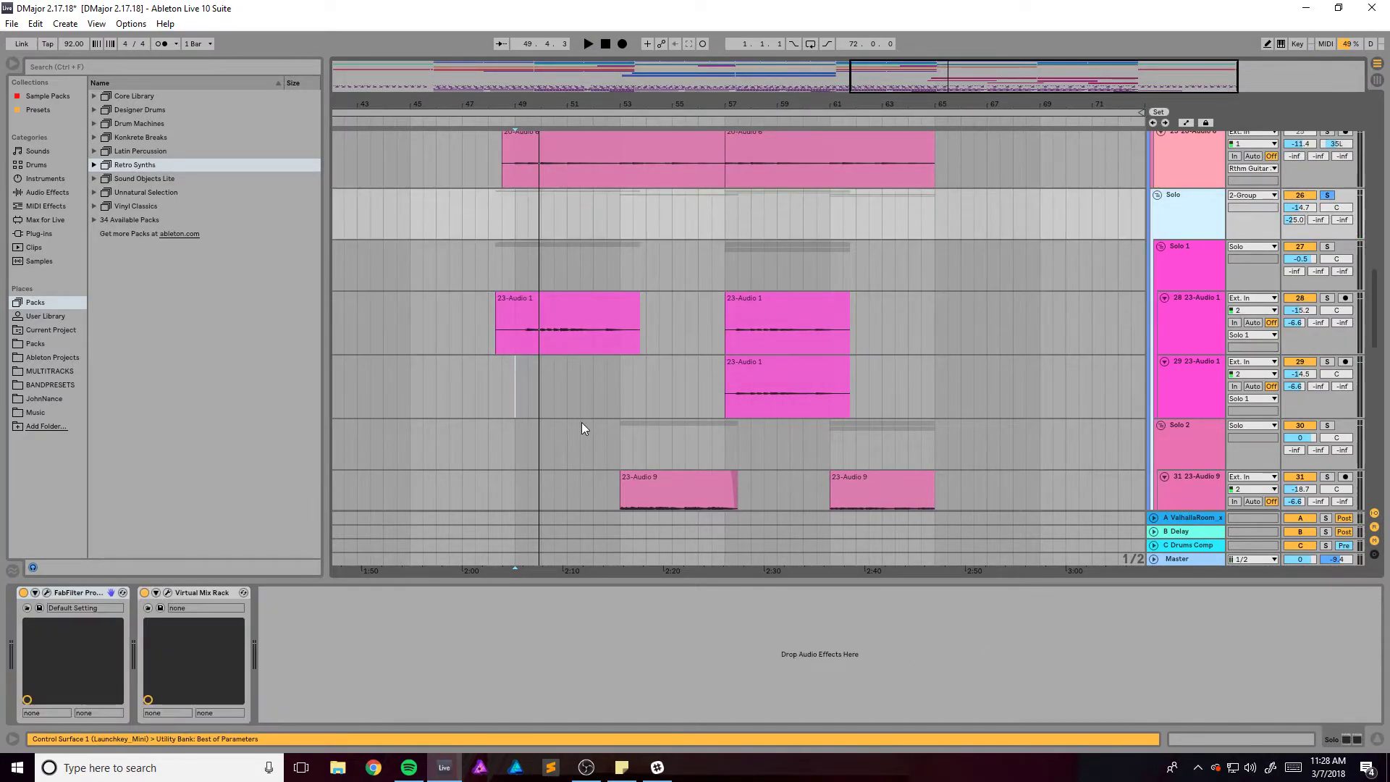
pyautogui.click(47, 593)
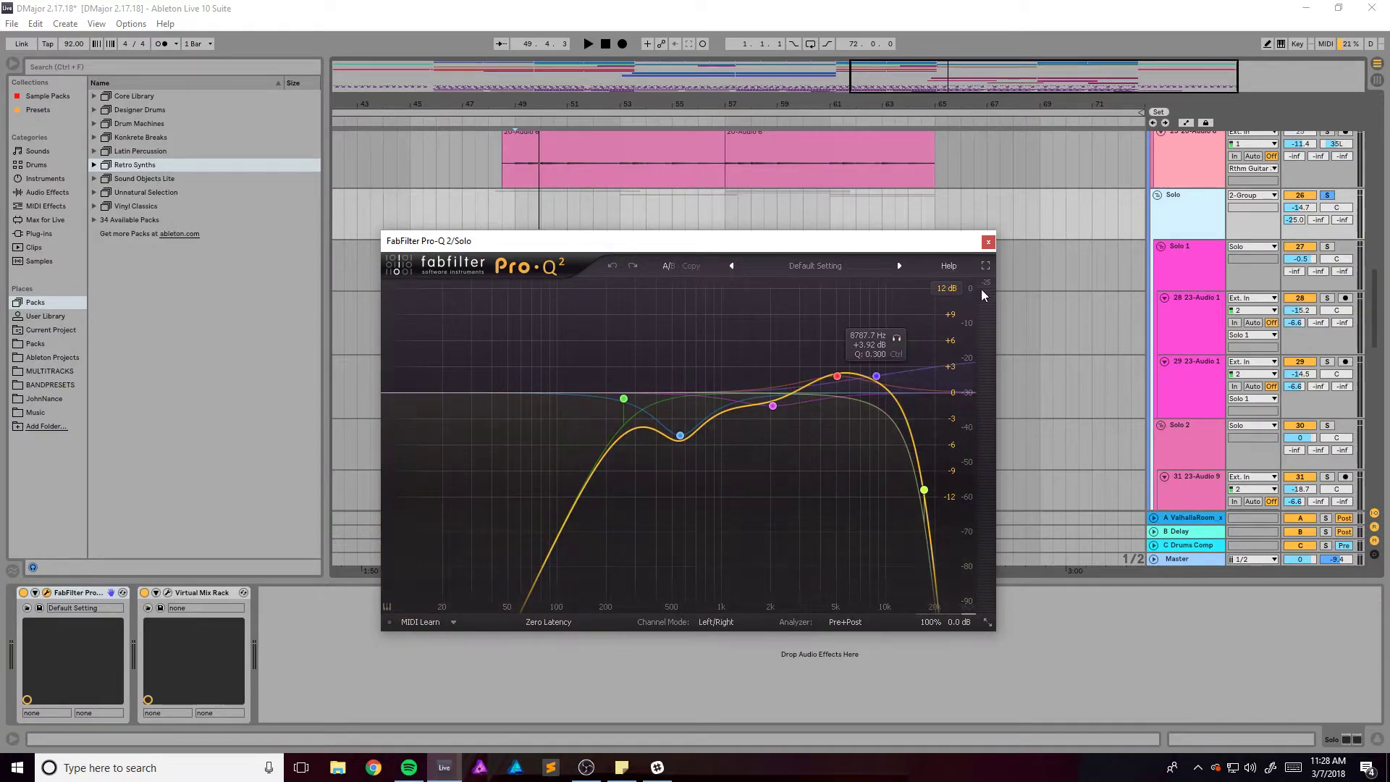
pyautogui.click(987, 243)
# Show the Solo group's Virtual Mix Rack (FG-73, Revival, FG-401) while the song plays
pyautogui.click(168, 593)
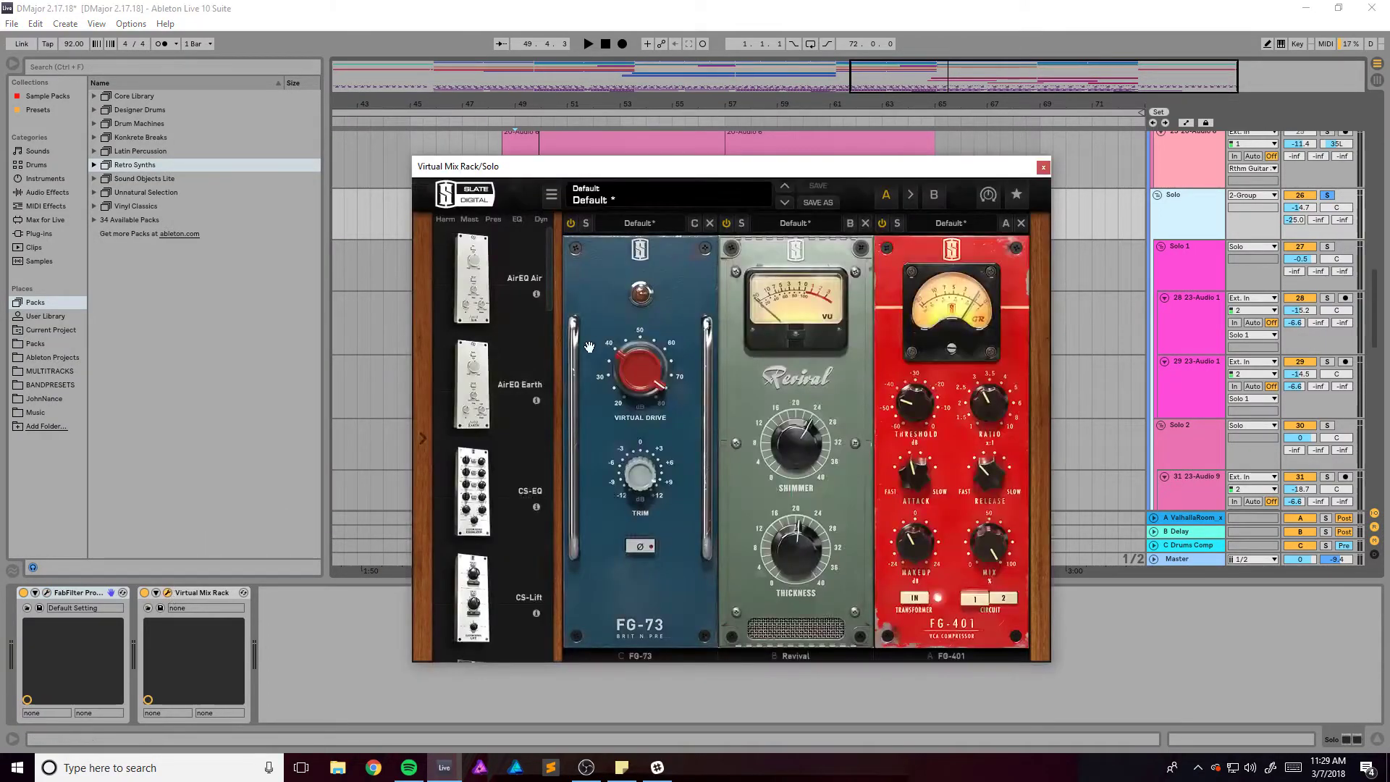
pyautogui.moveTo(794, 168); pyautogui.dragTo(694, 143)
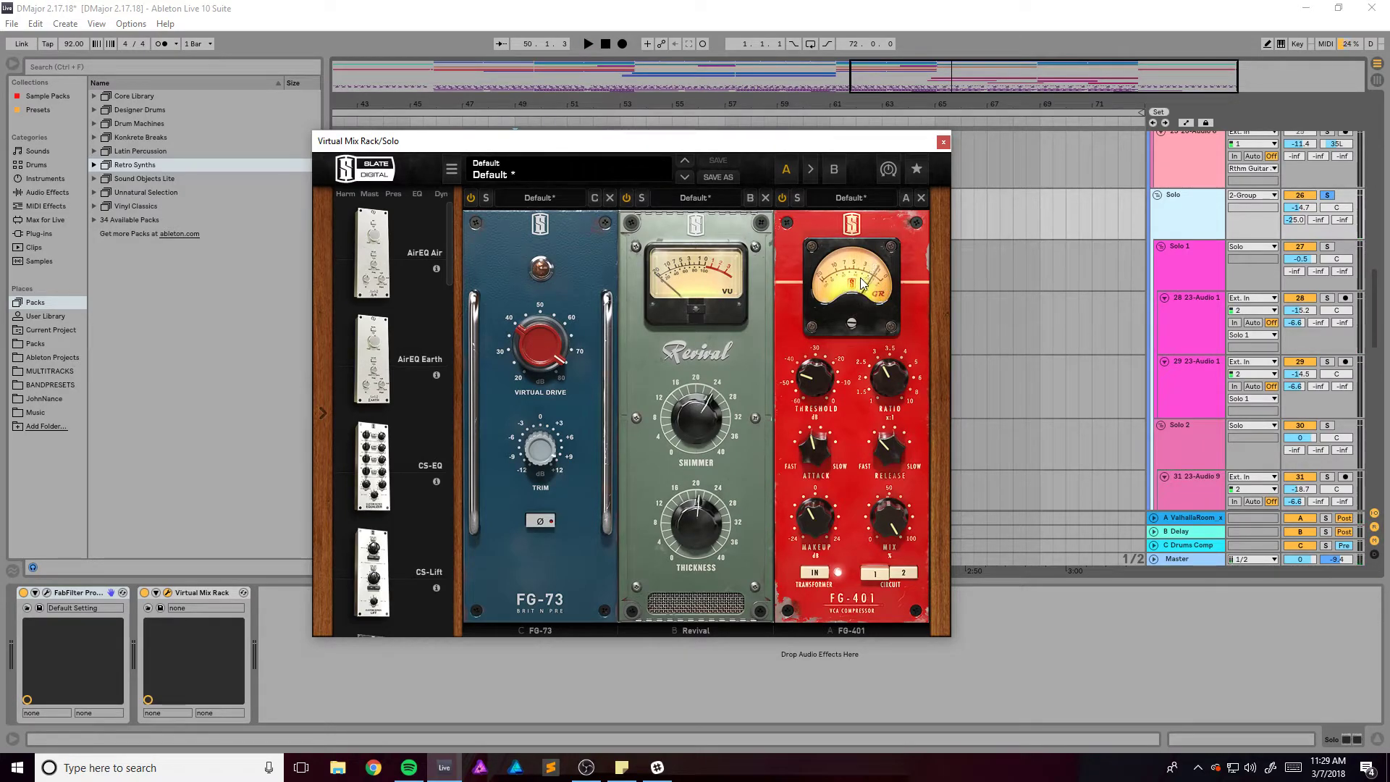
pyautogui.press('space')
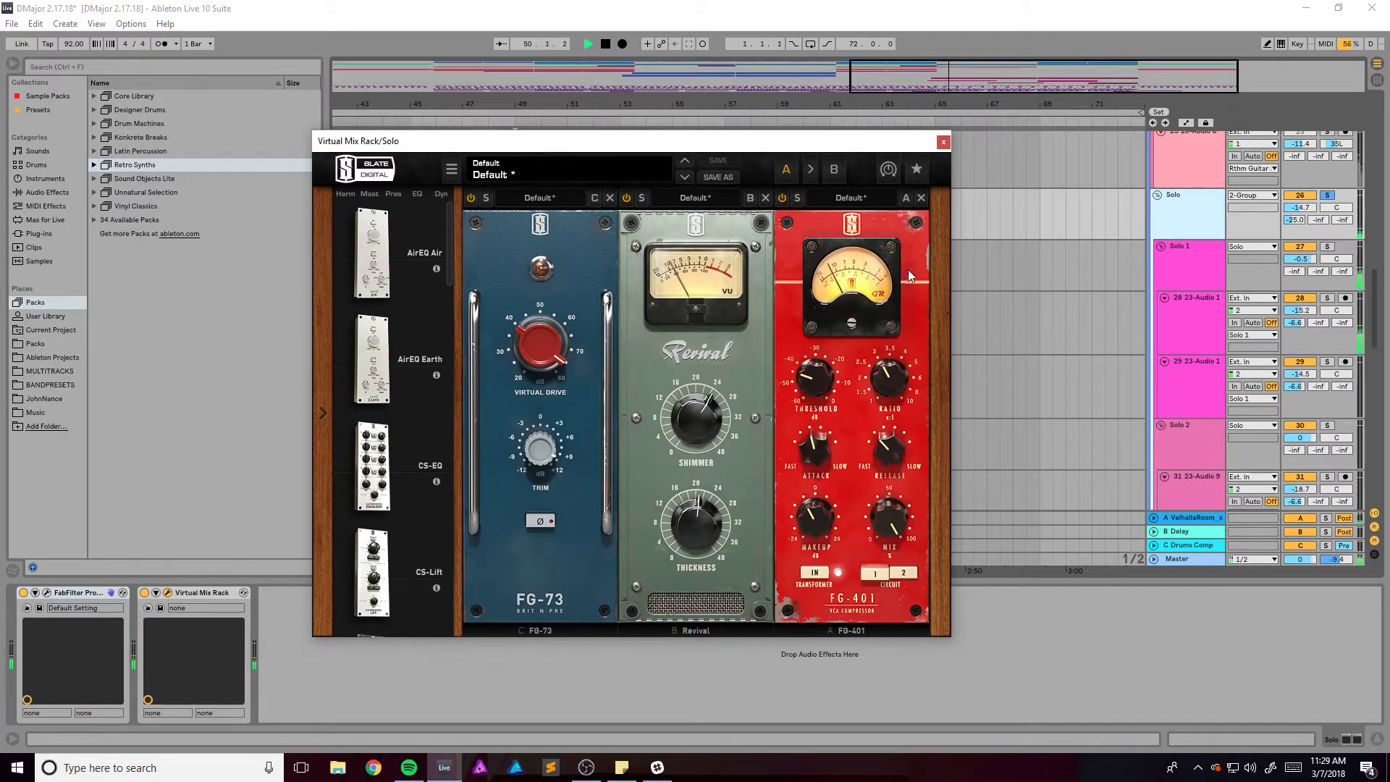
pyautogui.click(943, 141)
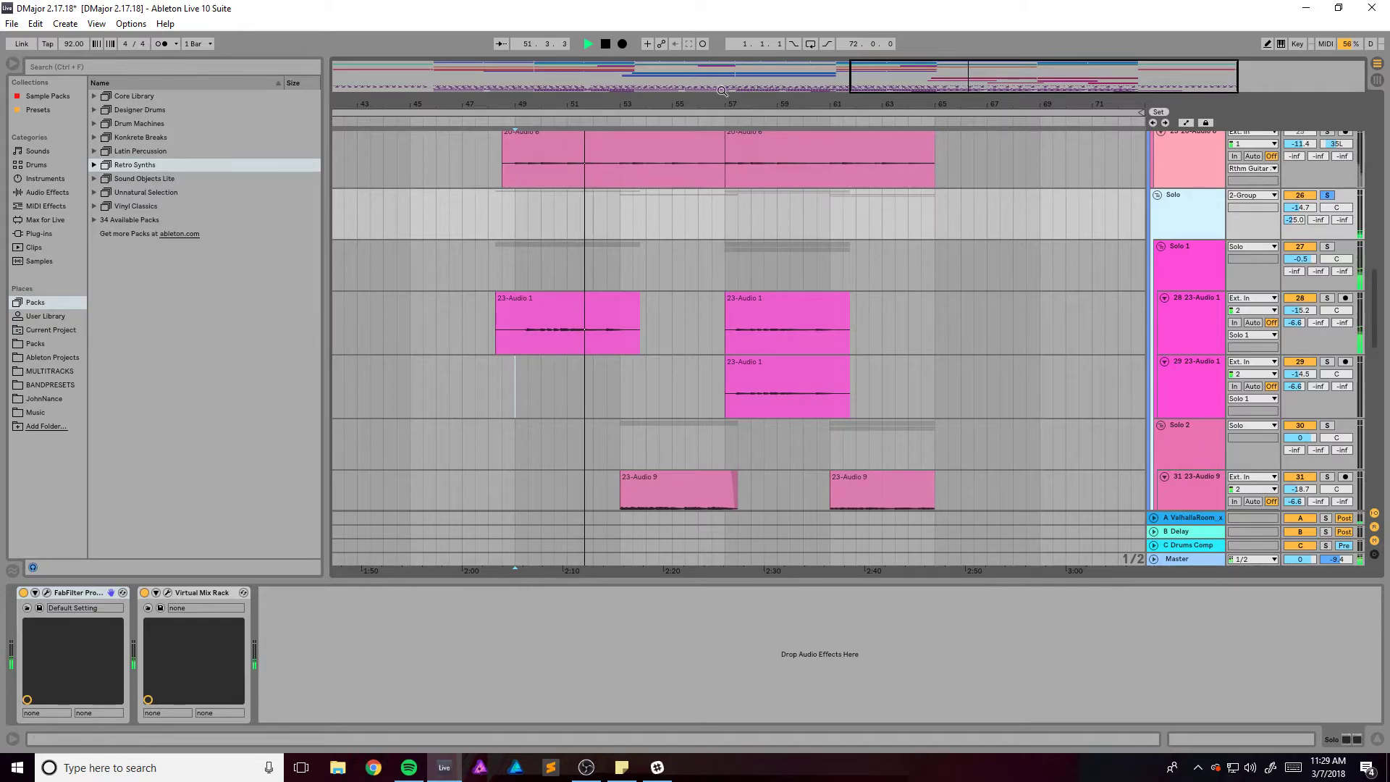
# Set the start at bar 57, solo track 29 23-Audio 1, unsolo track 28 and play
pyautogui.moveTo(769, 104); pyautogui.dragTo(751, 131)
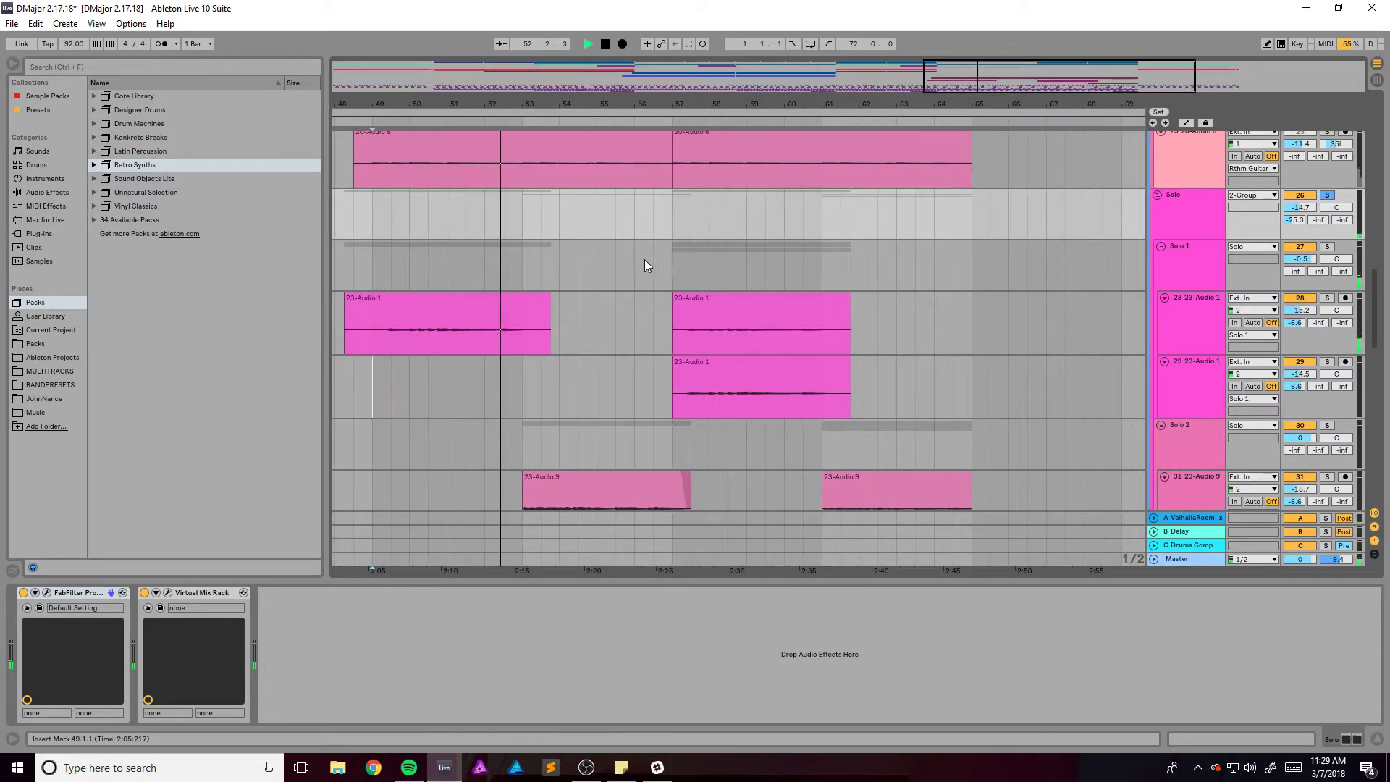
pyautogui.scroll(-2, 631, 262)
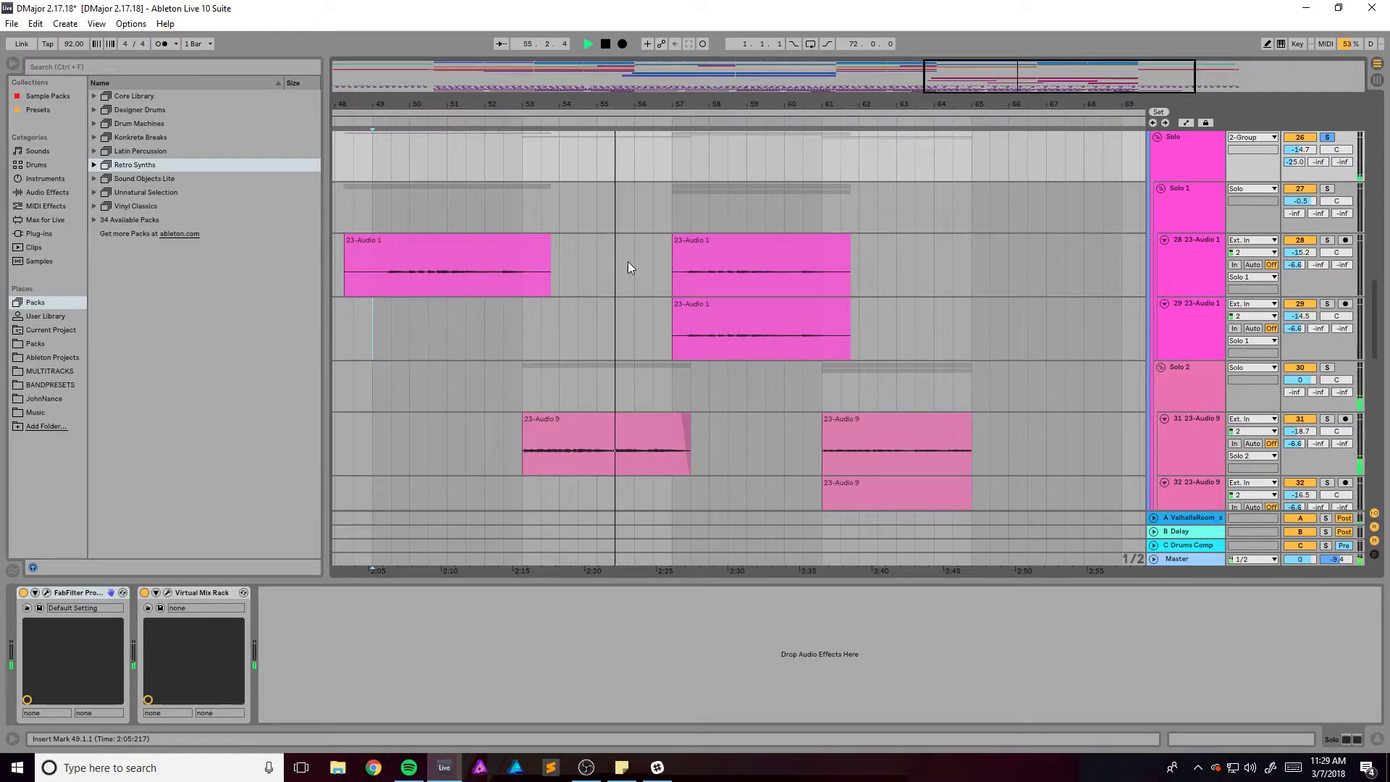
pyautogui.click(675, 202)
pyautogui.press('space')
pyautogui.click(1328, 304)
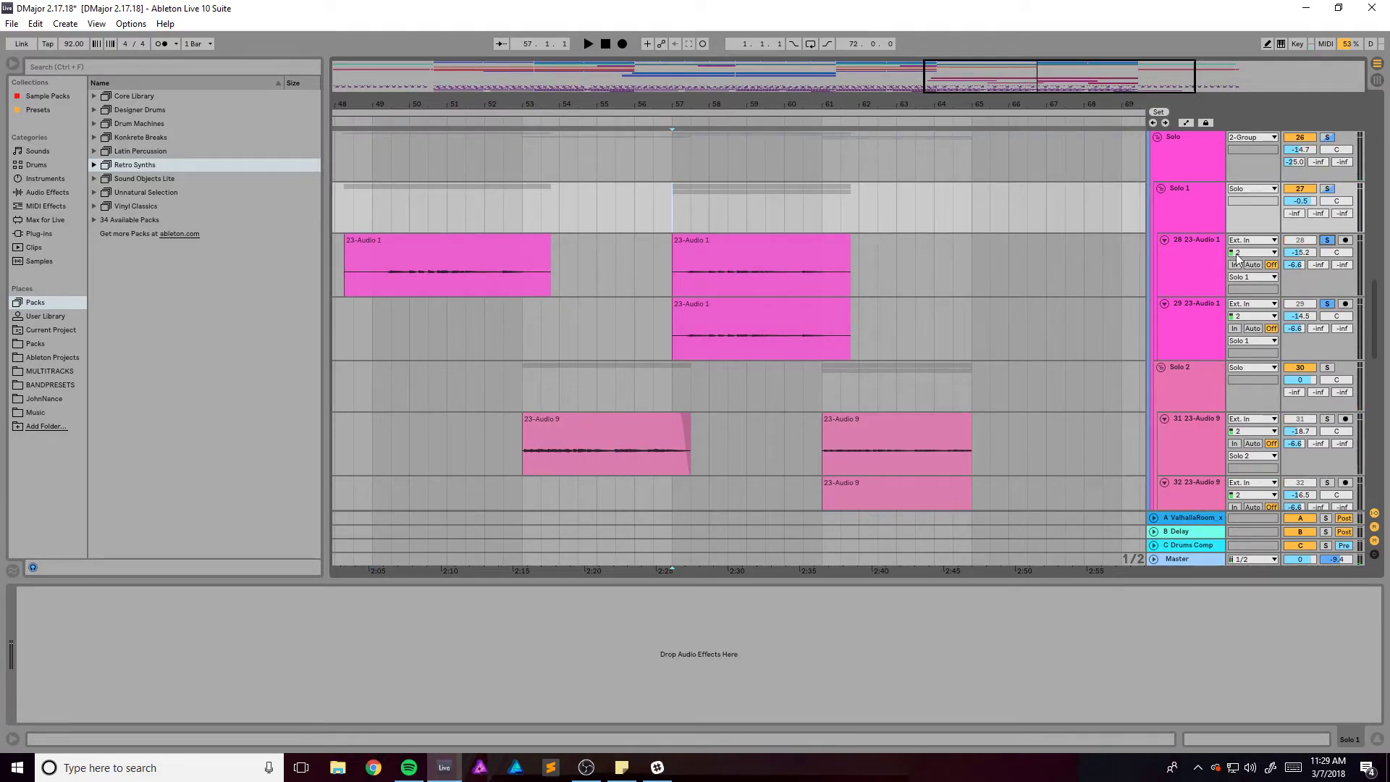
pyautogui.click(700, 305)
pyautogui.press('space')
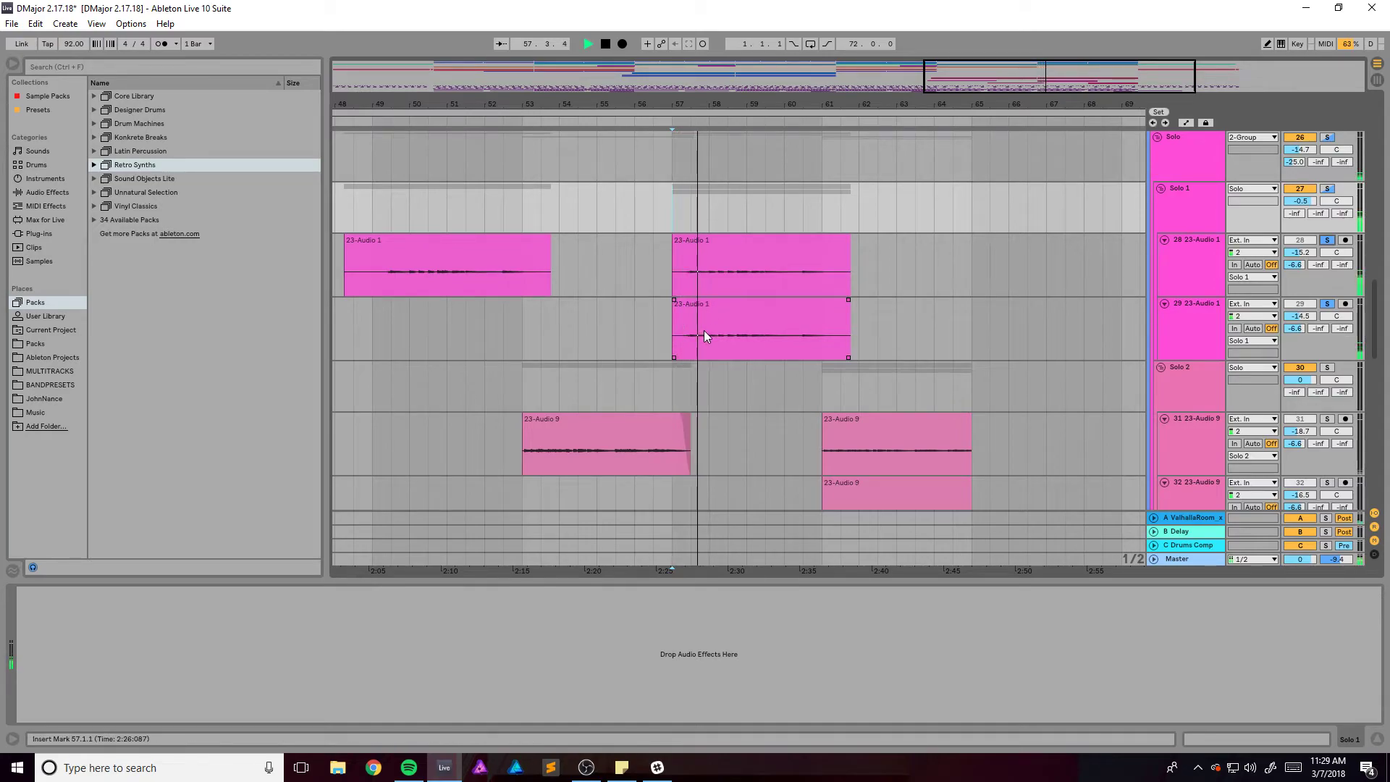
pyautogui.click(1327, 241)
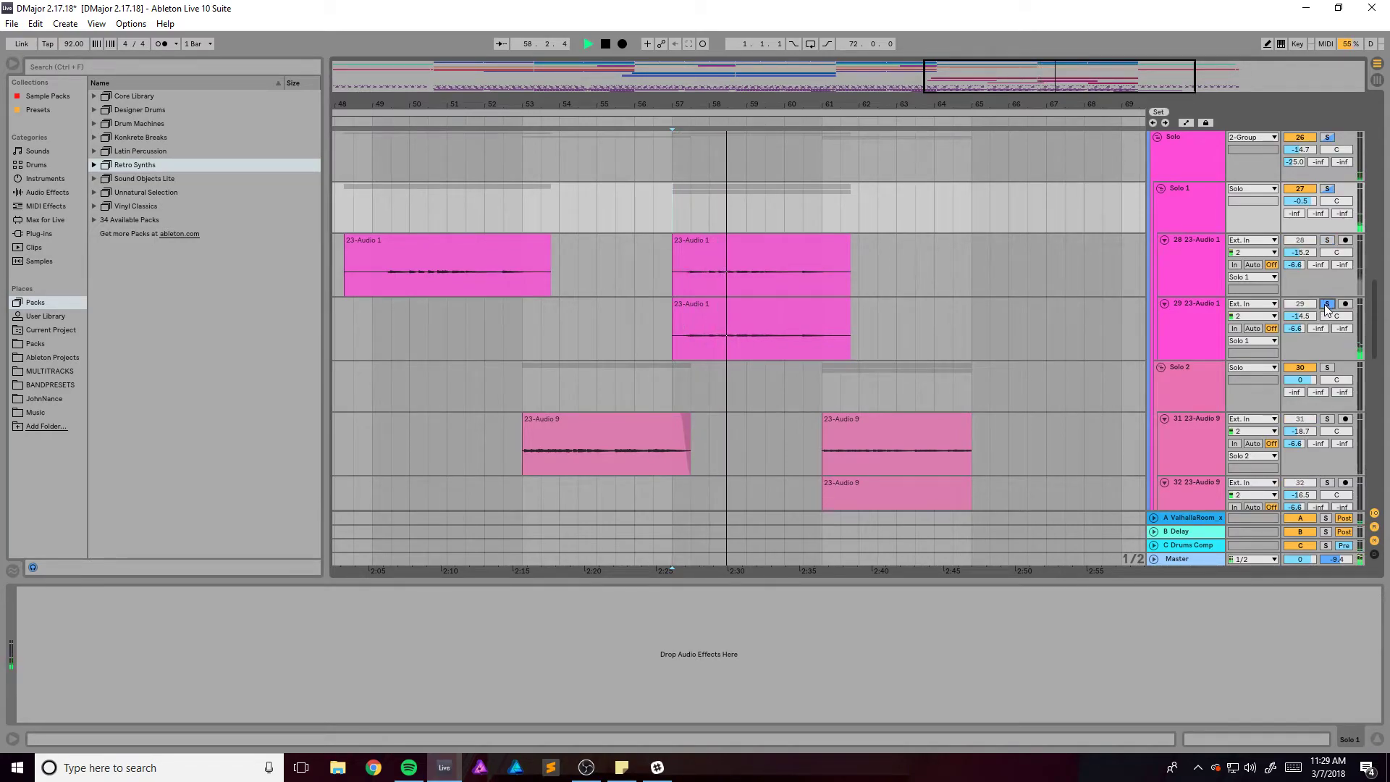
pyautogui.press('space')
# Inspect track 29's Pro-Q 2 EQ curve, then close the EQ window
pyautogui.click(1214, 317)
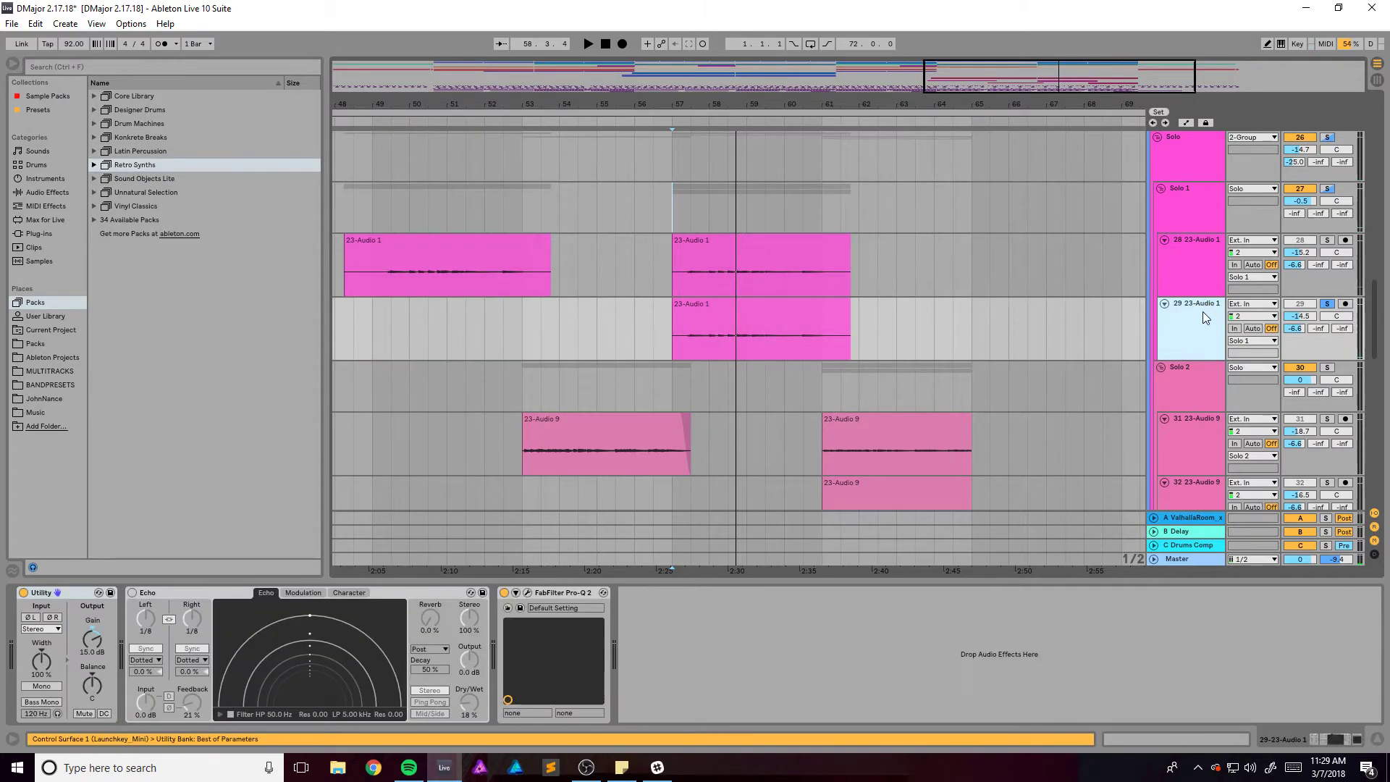
pyautogui.click(527, 593)
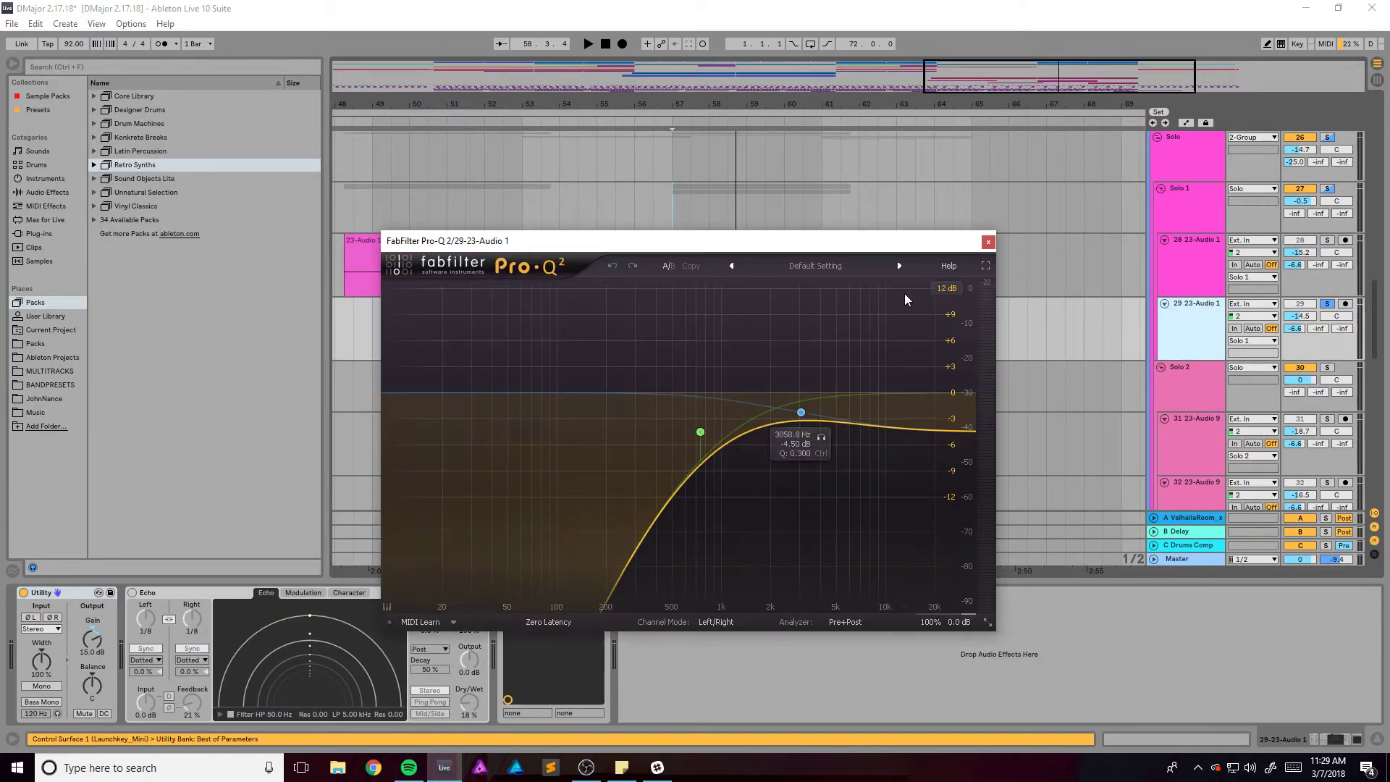
pyautogui.click(988, 242)
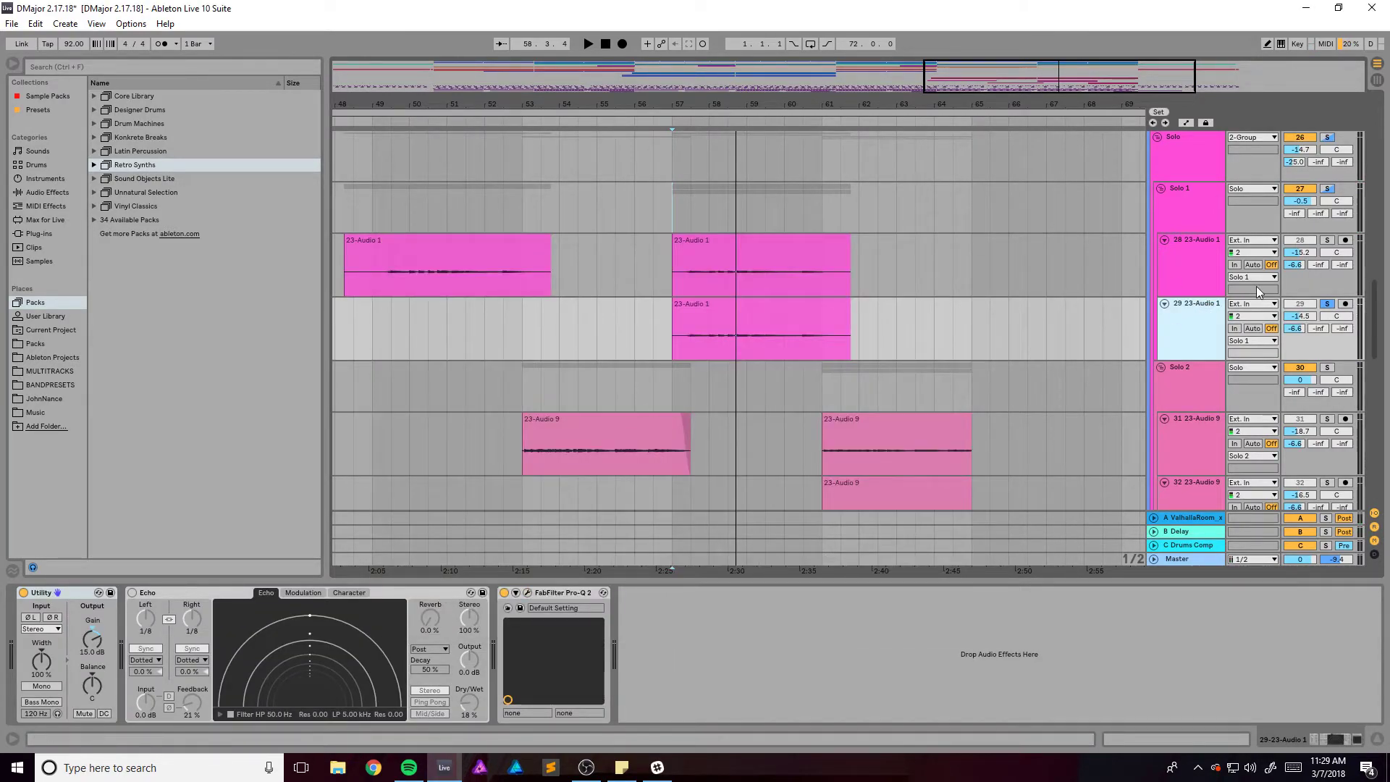
# Unsolo track 29 and play the full arrangement from bar 57
pyautogui.click(1328, 305)
pyautogui.scroll(4, 982, 298)
pyautogui.scroll(12, 982, 298)
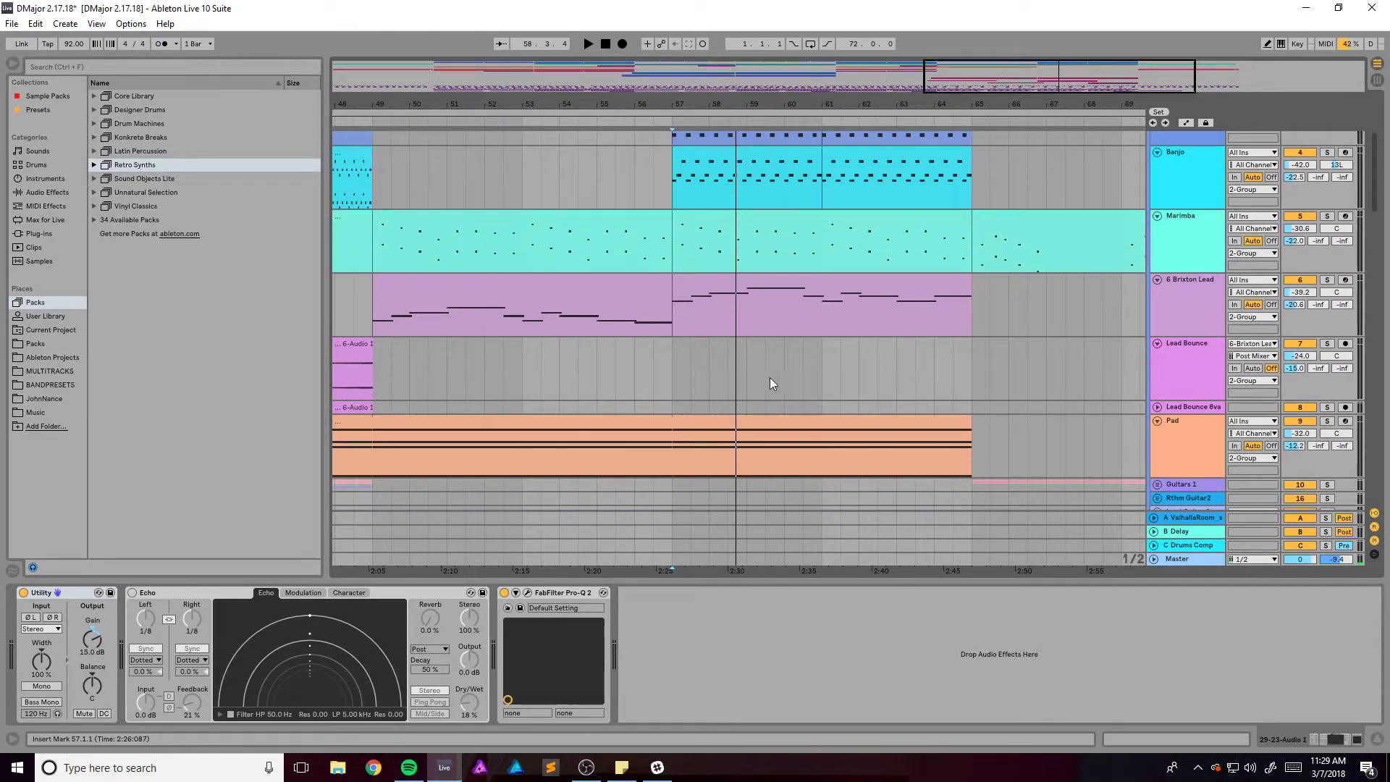
pyautogui.scroll(-14, 799, 373)
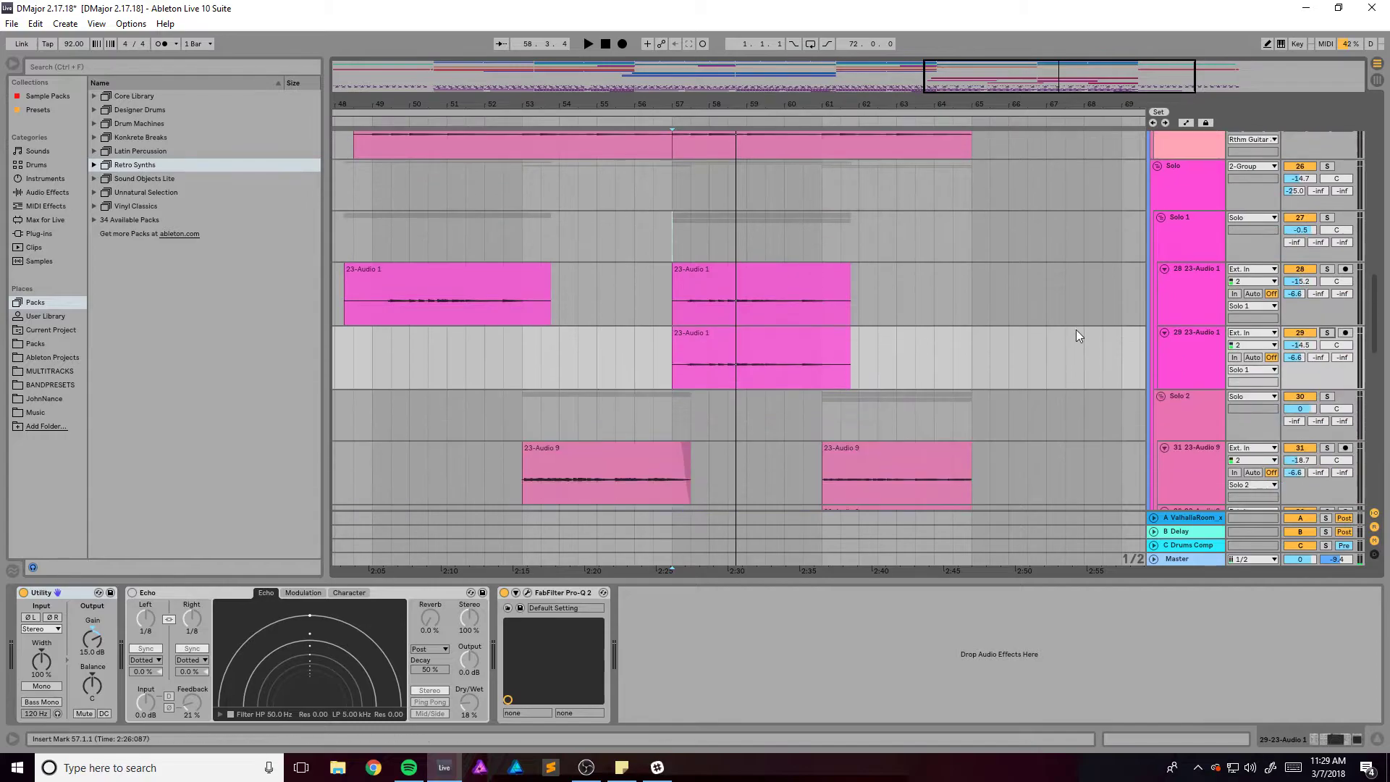
pyautogui.press('space')
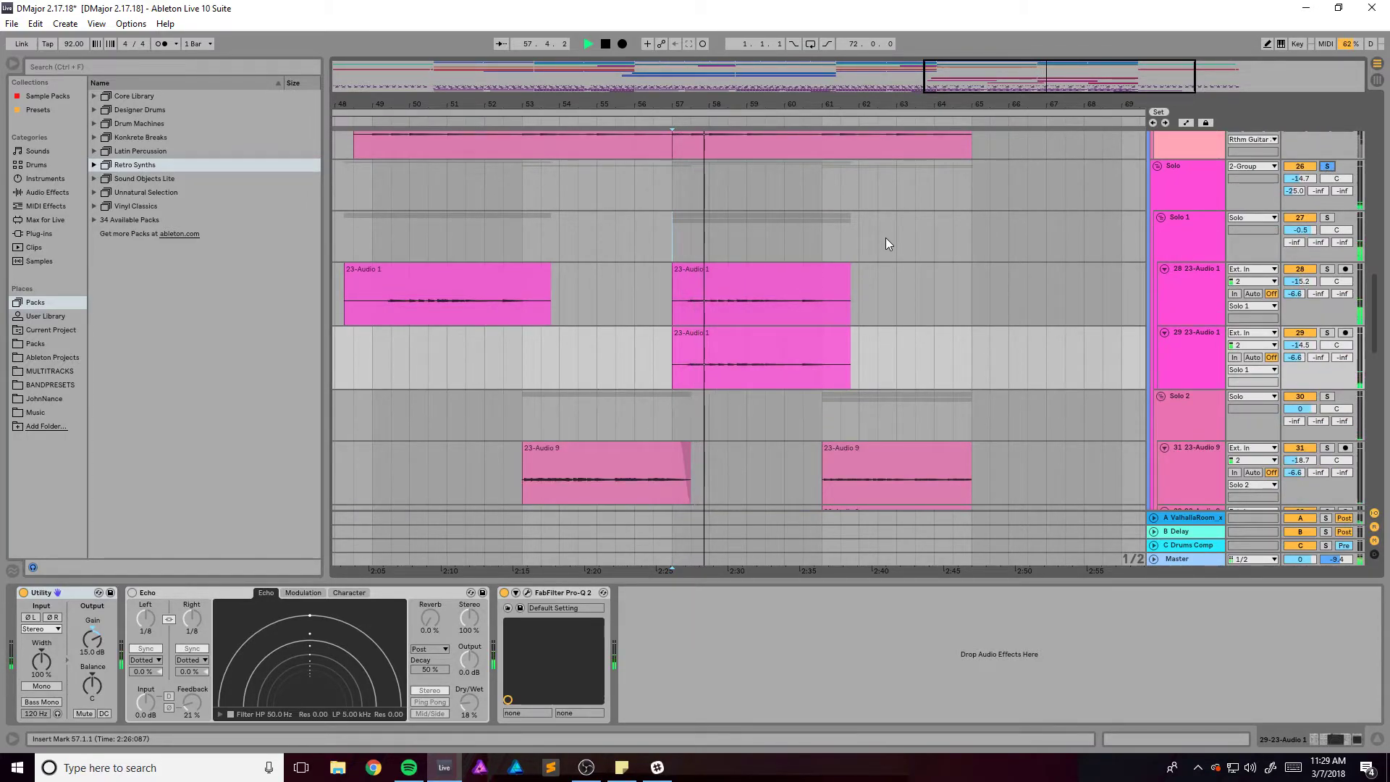
pyautogui.scroll(-3, 880, 239)
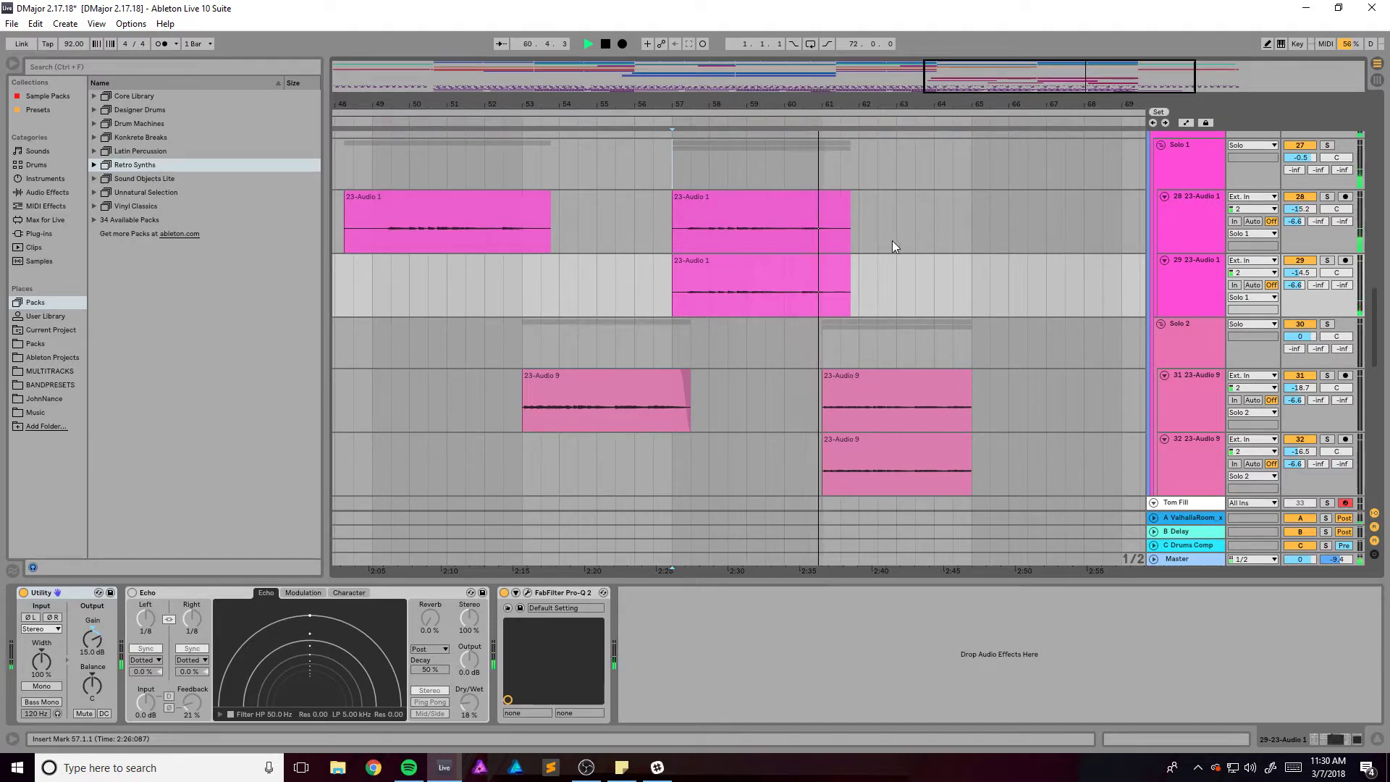
pyautogui.moveTo(1028, 89); pyautogui.dragTo(1061, 90)
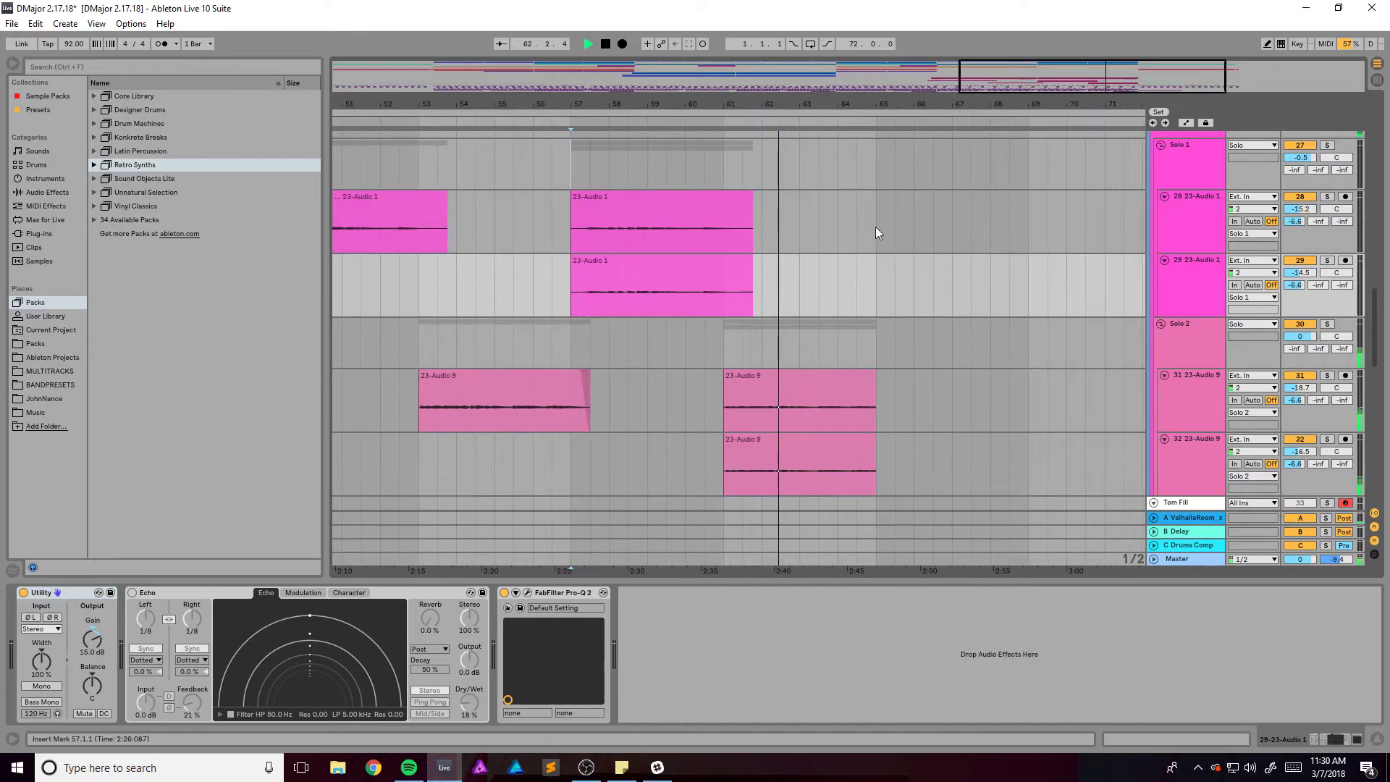
# Unsolo the 2 Group, stop playback near bar 65, and zoom out the arrangement
pyautogui.scroll(-4, 877, 235)
pyautogui.scroll(8, 945, 232)
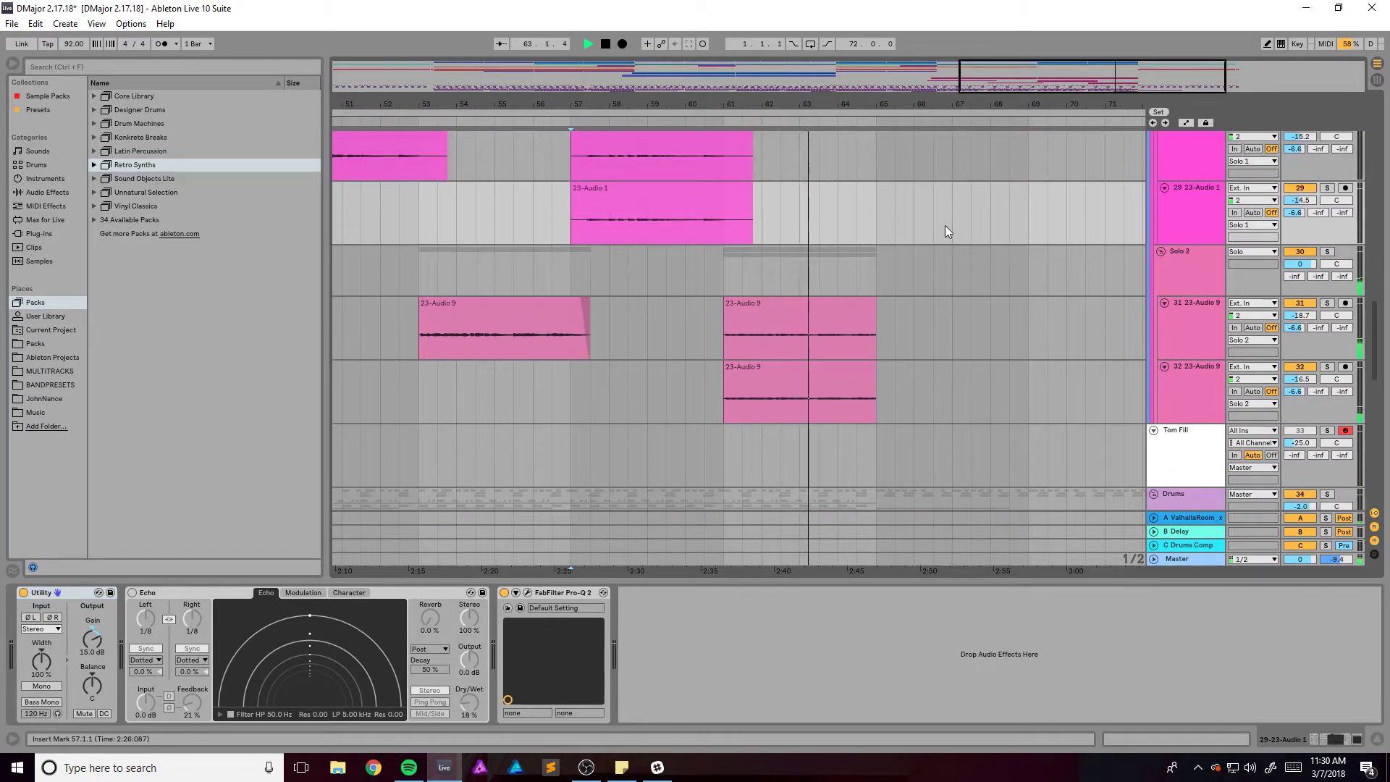
pyautogui.scroll(10, 937, 230)
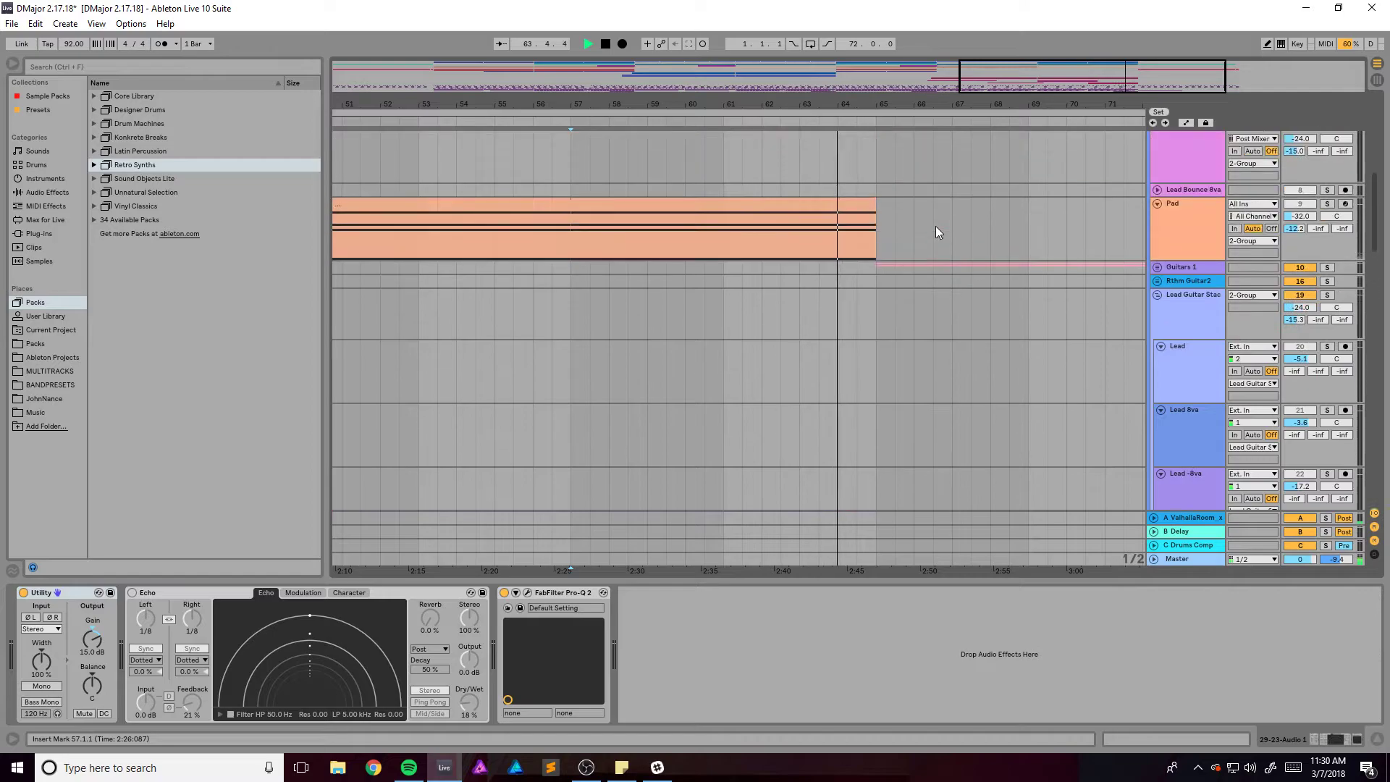
pyautogui.click(1327, 201)
pyautogui.moveTo(670, 104); pyautogui.dragTo(664, 104)
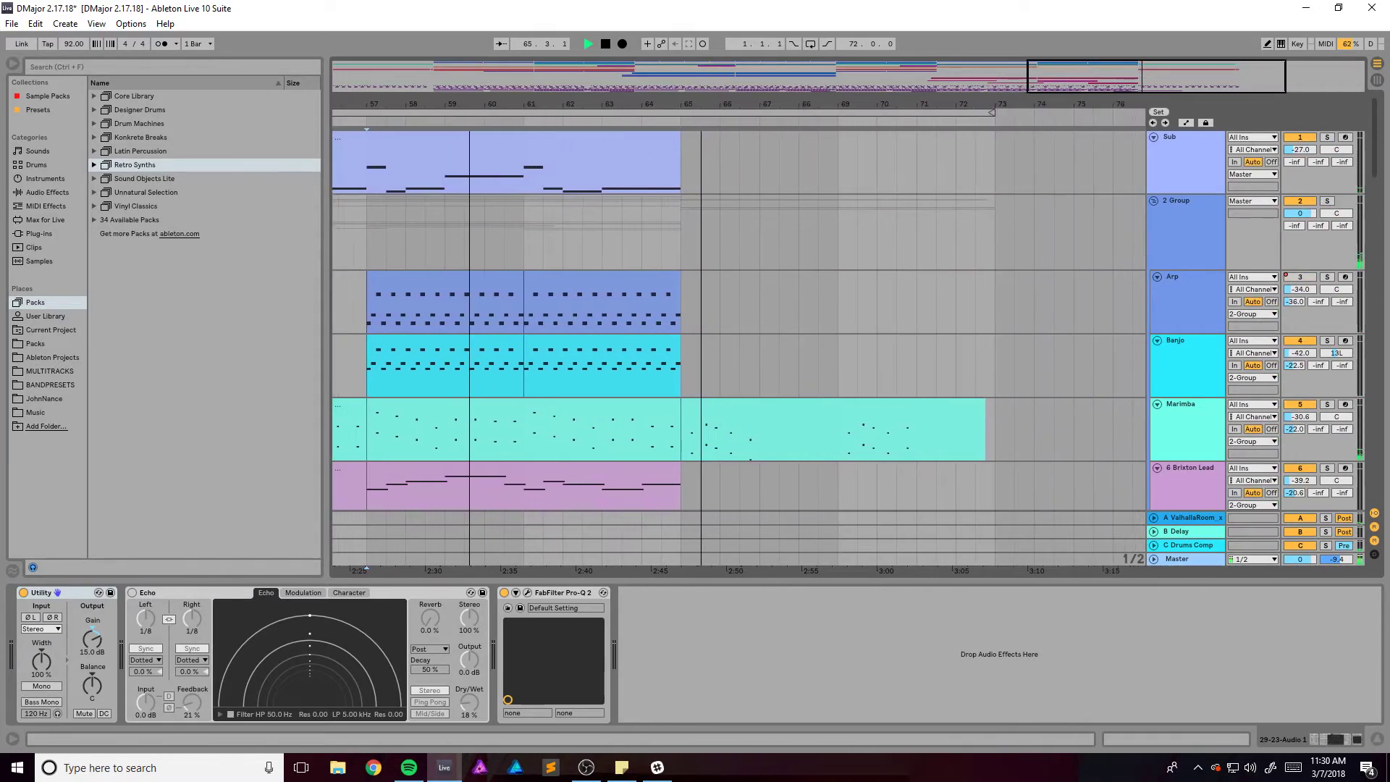
pyautogui.press('space')
pyautogui.moveTo(574, 104); pyautogui.dragTo(574, 36)
# Fold the Lead tracks, tracks 24–25 and their parent group to reveal the Drums tracks
pyautogui.scroll(-5, 576, 288)
pyautogui.scroll(-5, 591, 325)
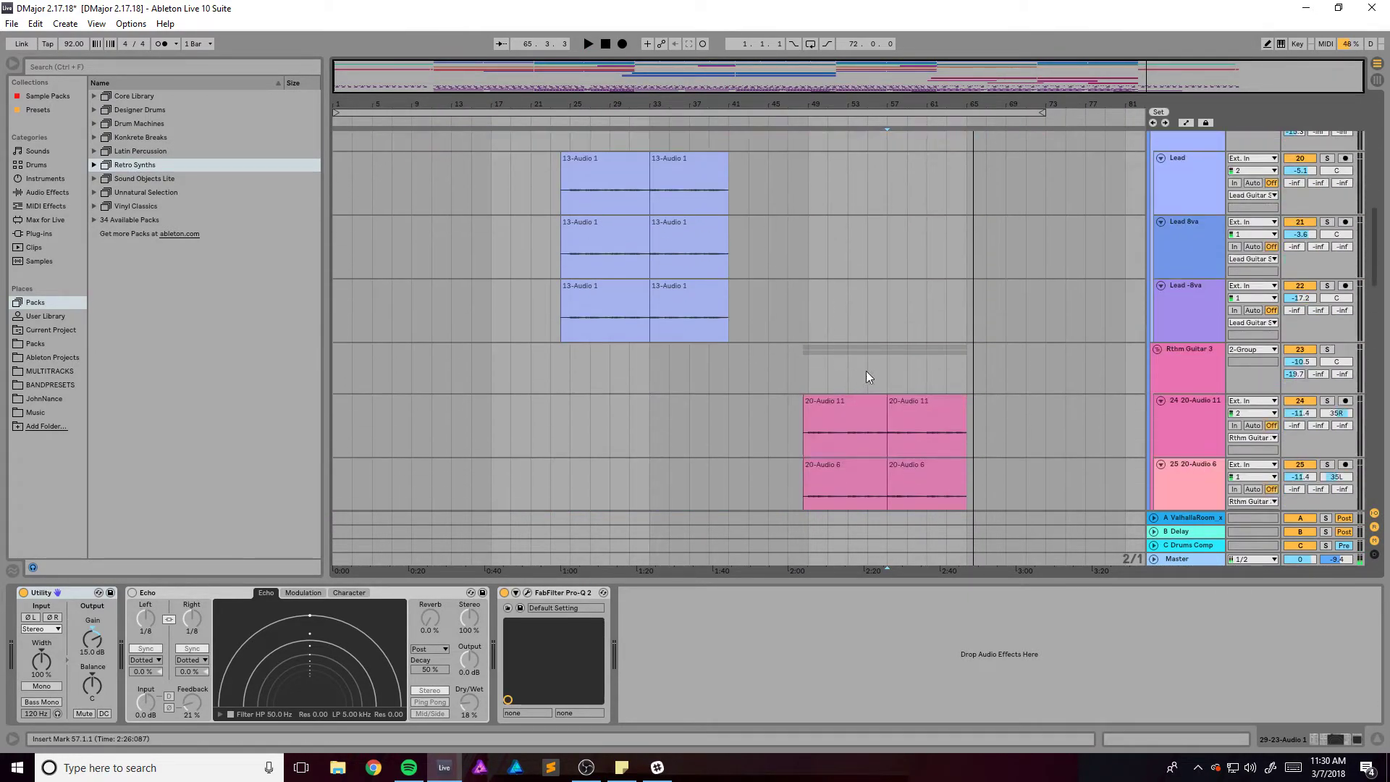
pyautogui.click(1163, 285)
pyautogui.keyDown('alt'); pyautogui.click(1160, 251); pyautogui.keyUp('alt')
pyautogui.keyDown('alt'); pyautogui.click(1158, 200); pyautogui.keyUp('alt')
pyautogui.scroll(4, 1106, 274)
pyautogui.scroll(-5, 1105, 281)
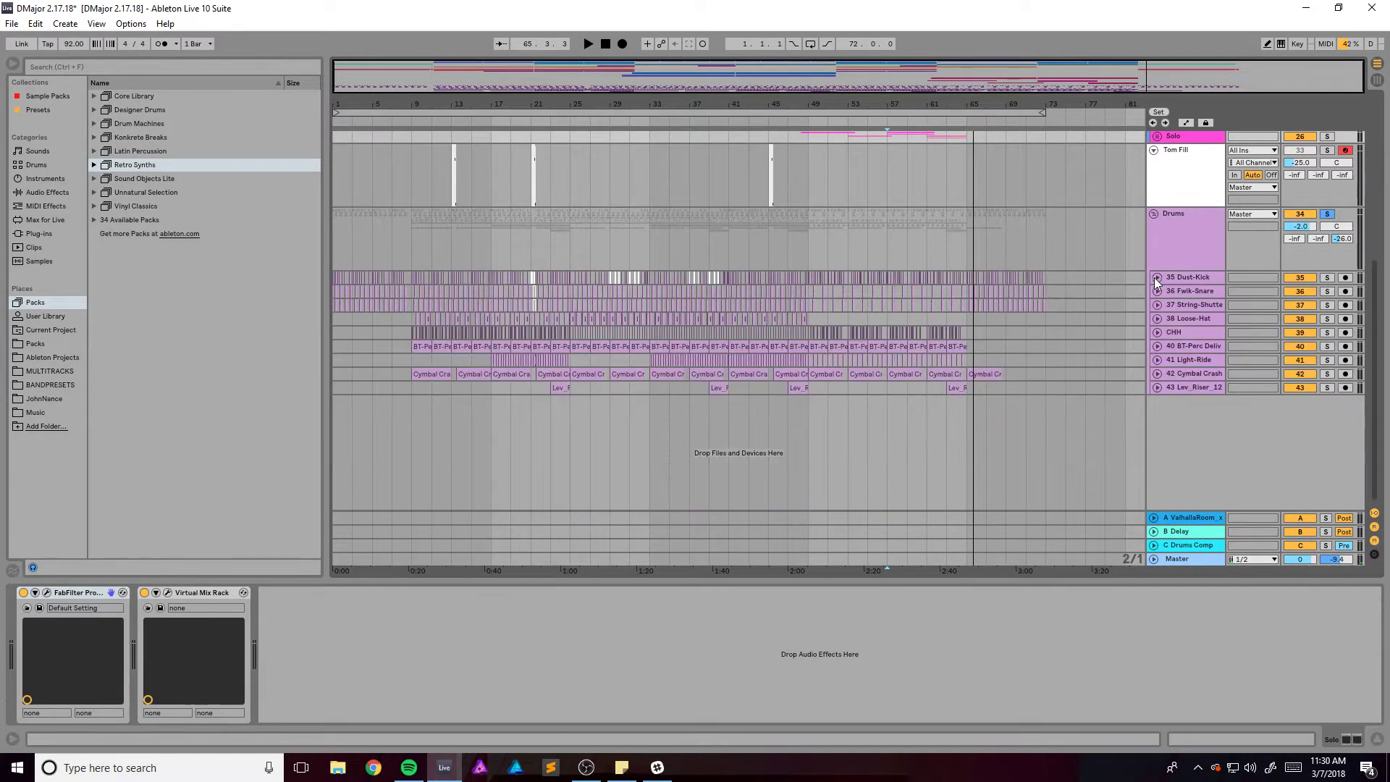
# Play from bar 57 with the C Drums Comp return soloed to inspect its compressor
pyautogui.press('space')
pyautogui.moveTo(817, 104); pyautogui.dragTo(817, 113)
pyautogui.scroll(2, 1037, 325)
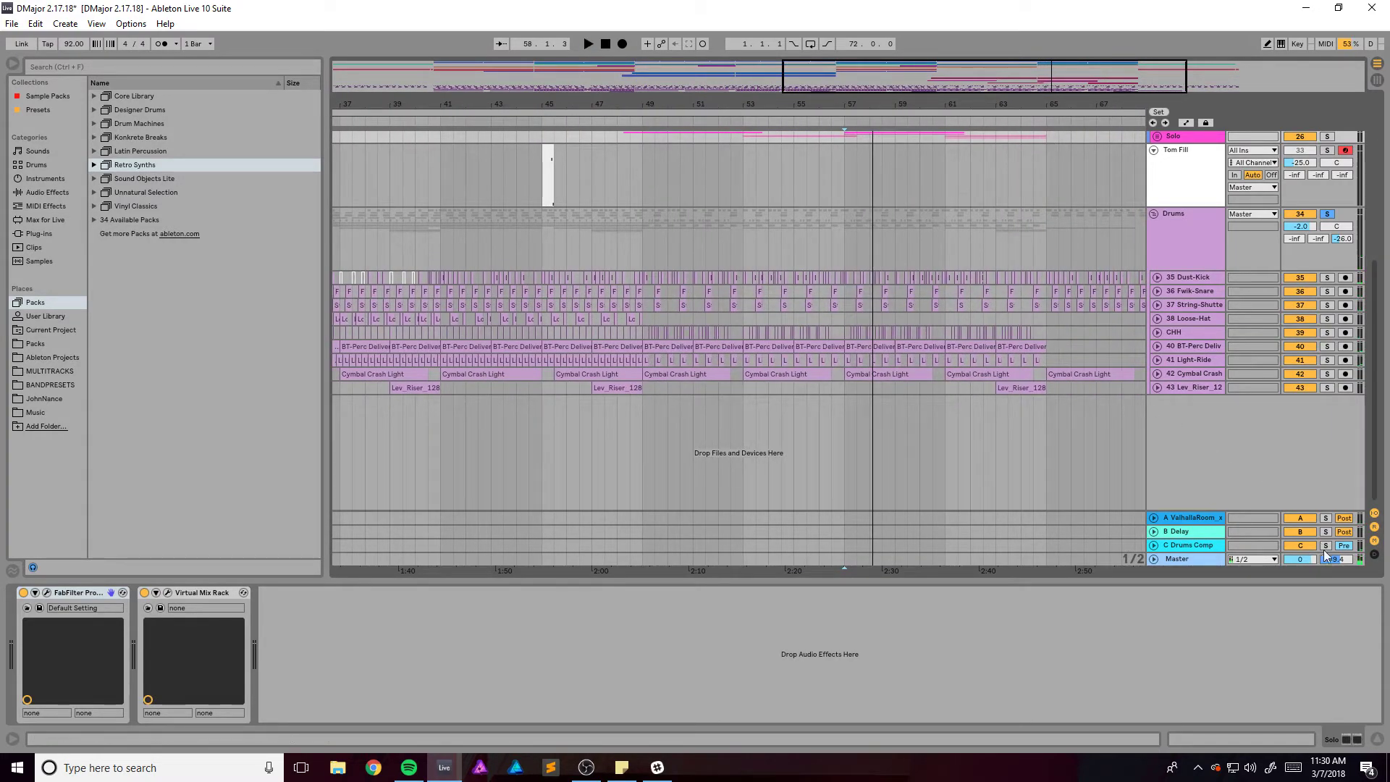
pyautogui.click(1185, 546)
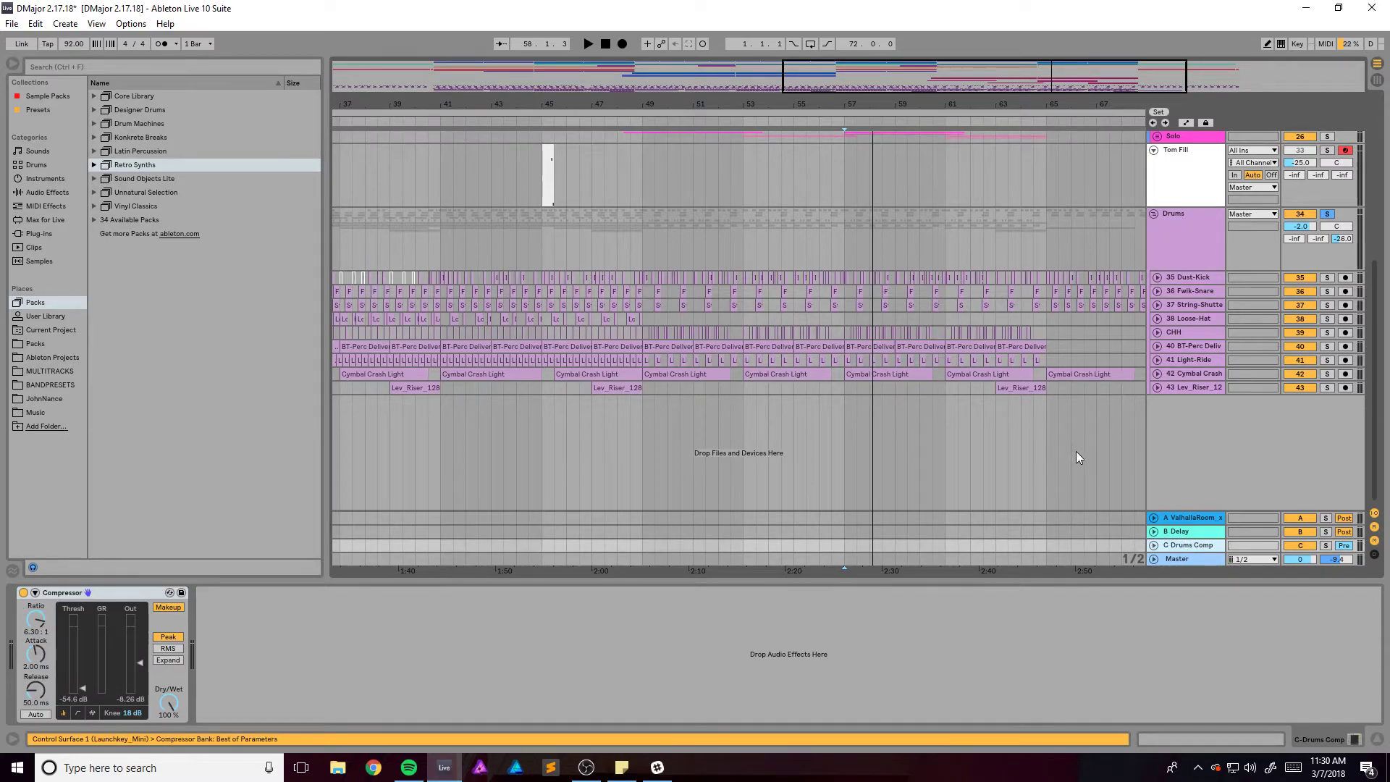
pyautogui.click(1327, 547)
pyautogui.press('space')
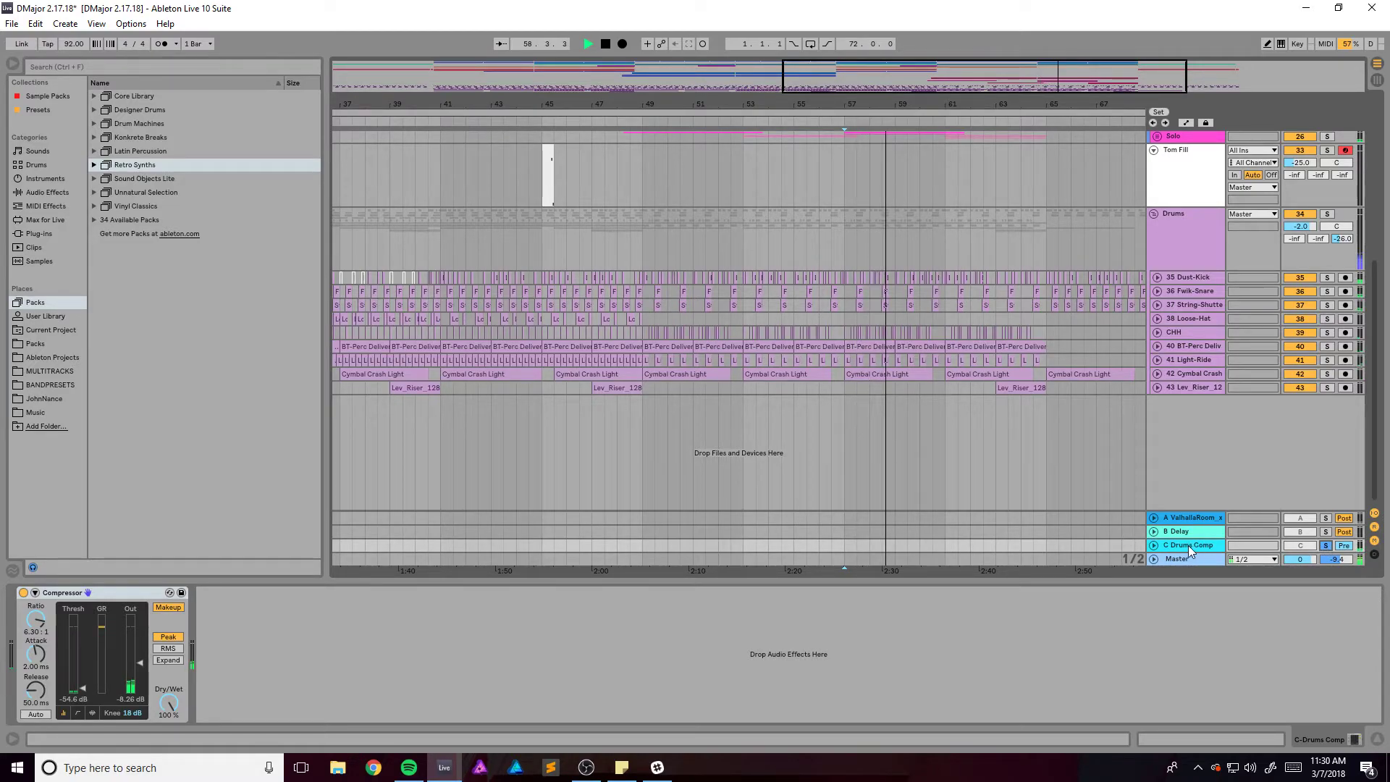
pyautogui.click(1157, 545)
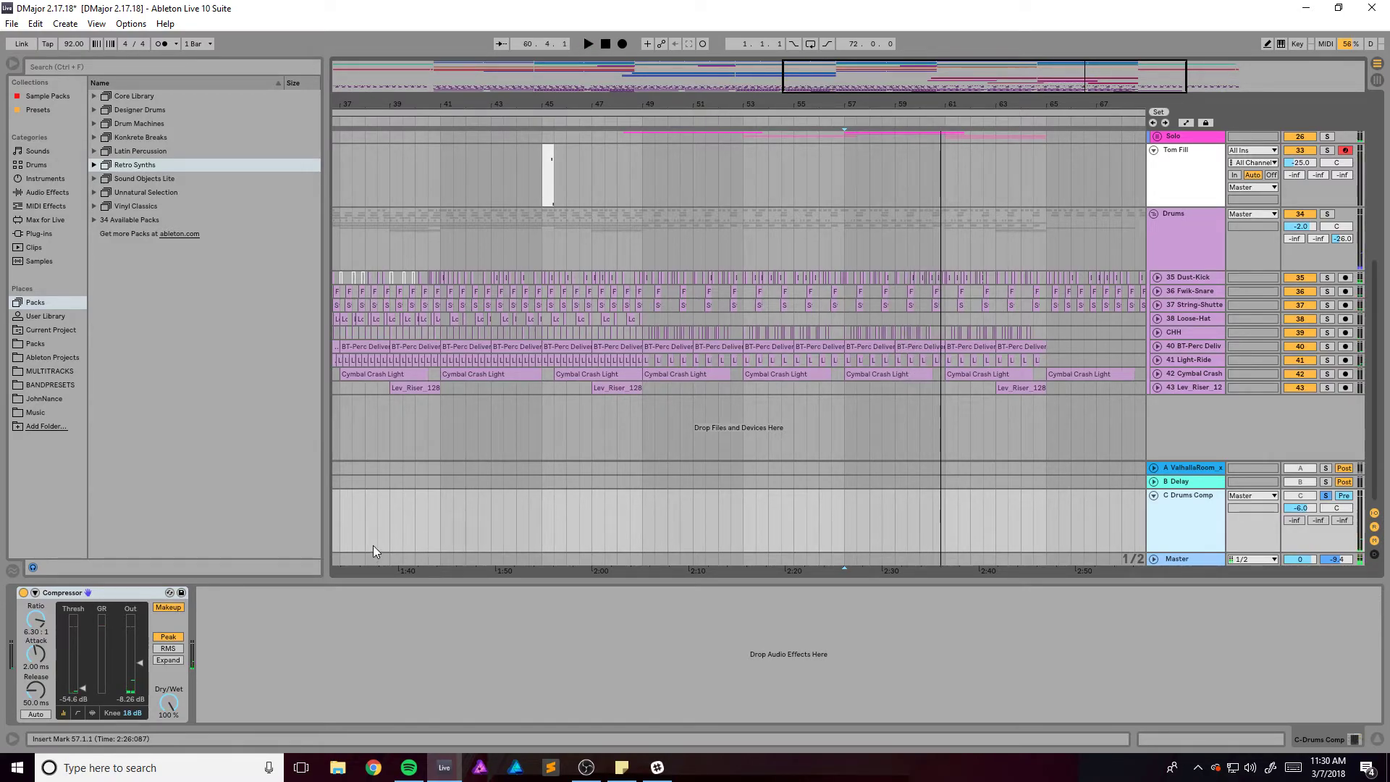
pyautogui.click(1196, 229)
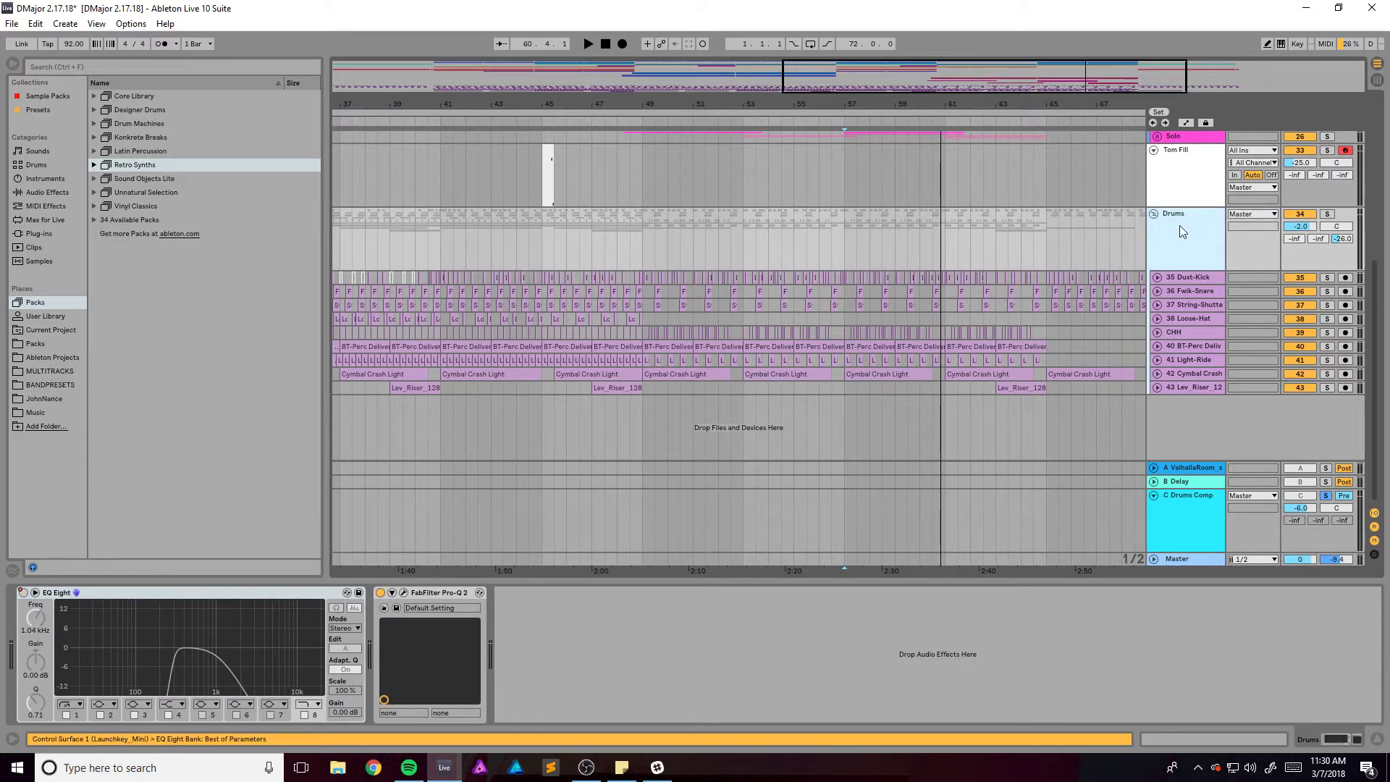
pyautogui.click(541, 545)
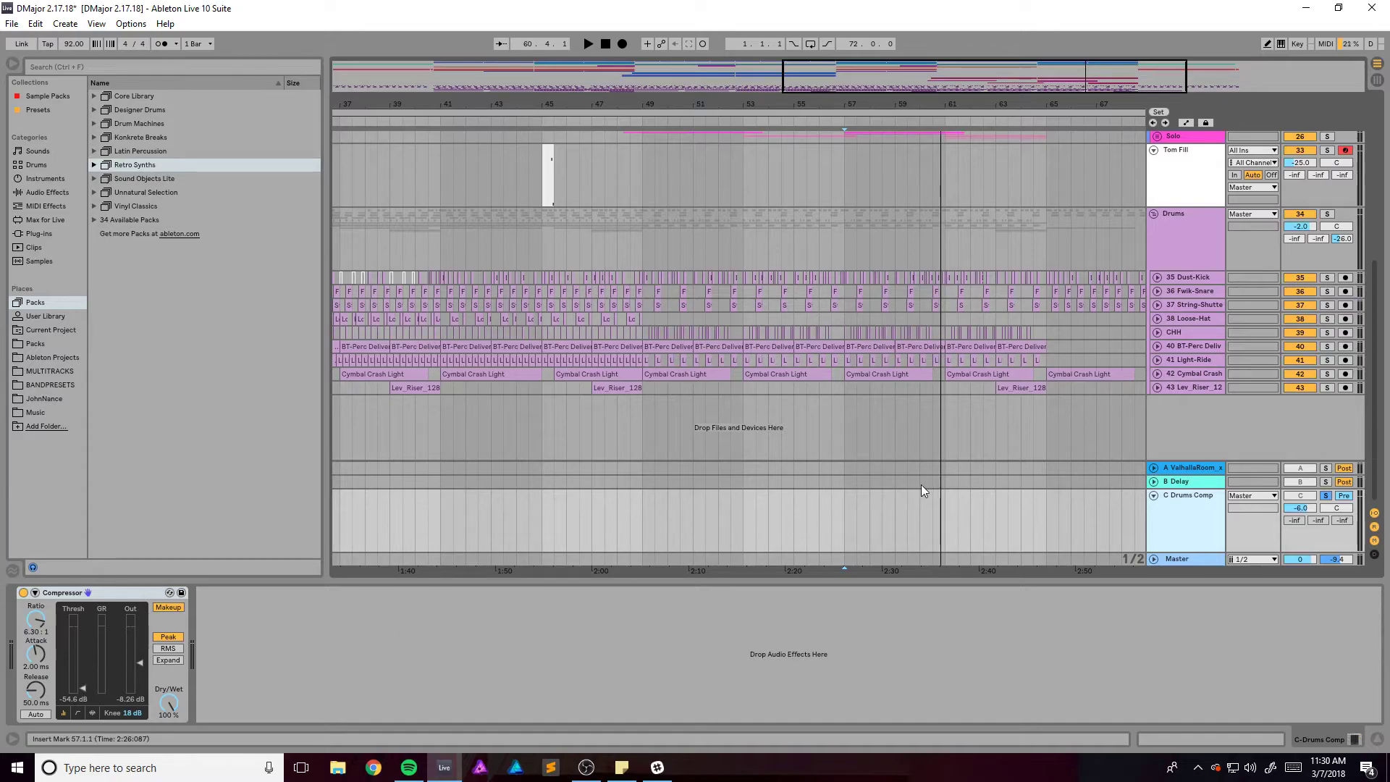
# Solo the Drums group, audition it with C Drums Comp off then on, and zoom out to the whole song
pyautogui.click(854, 469)
pyautogui.press('space')
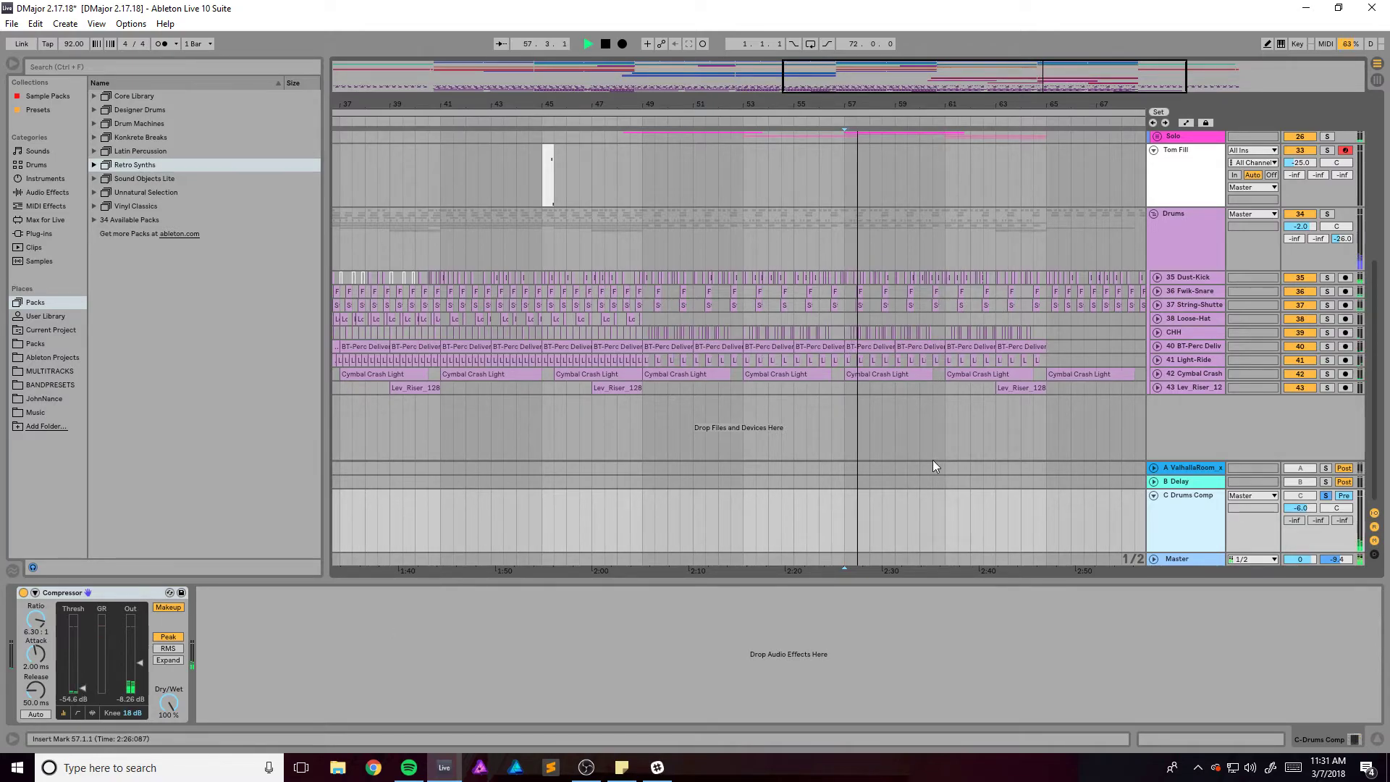
pyautogui.press('space')
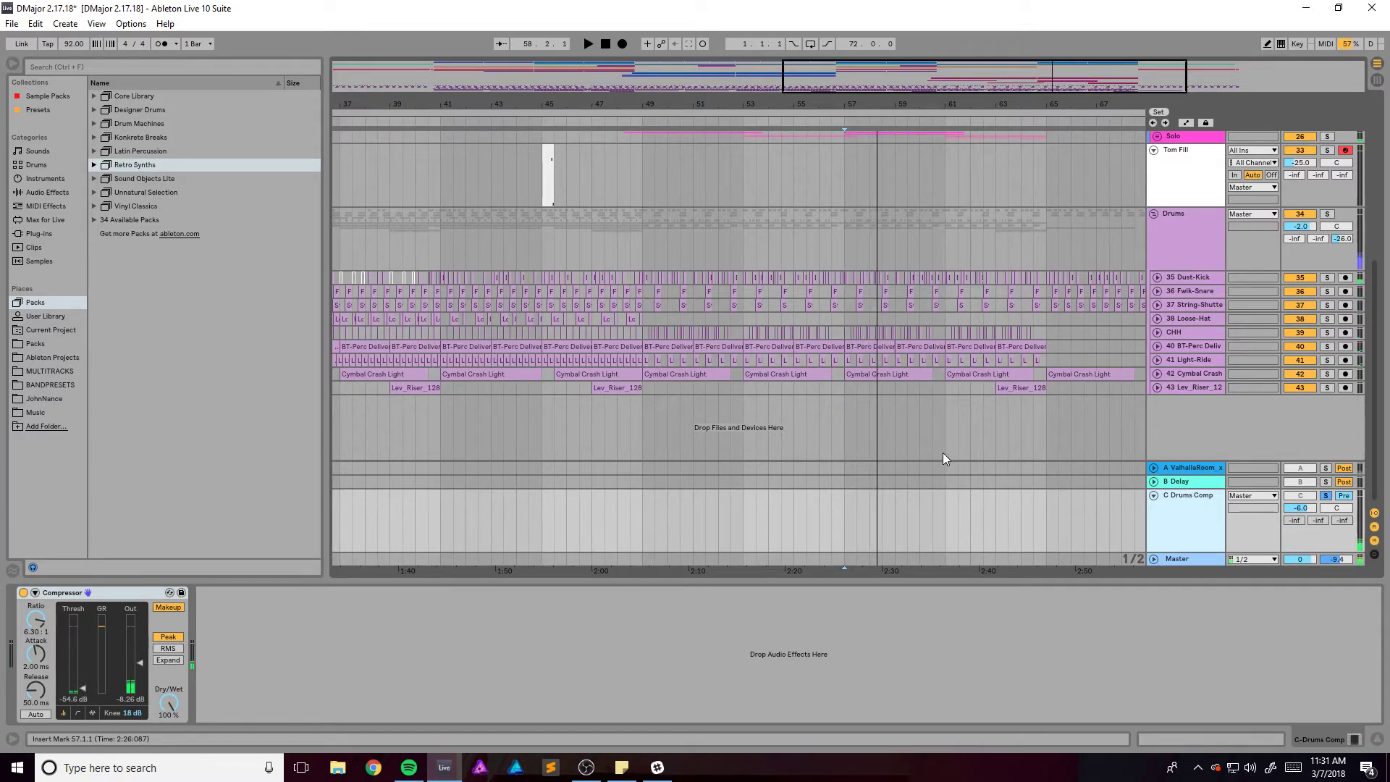
pyautogui.click(1328, 216)
pyautogui.press('space')
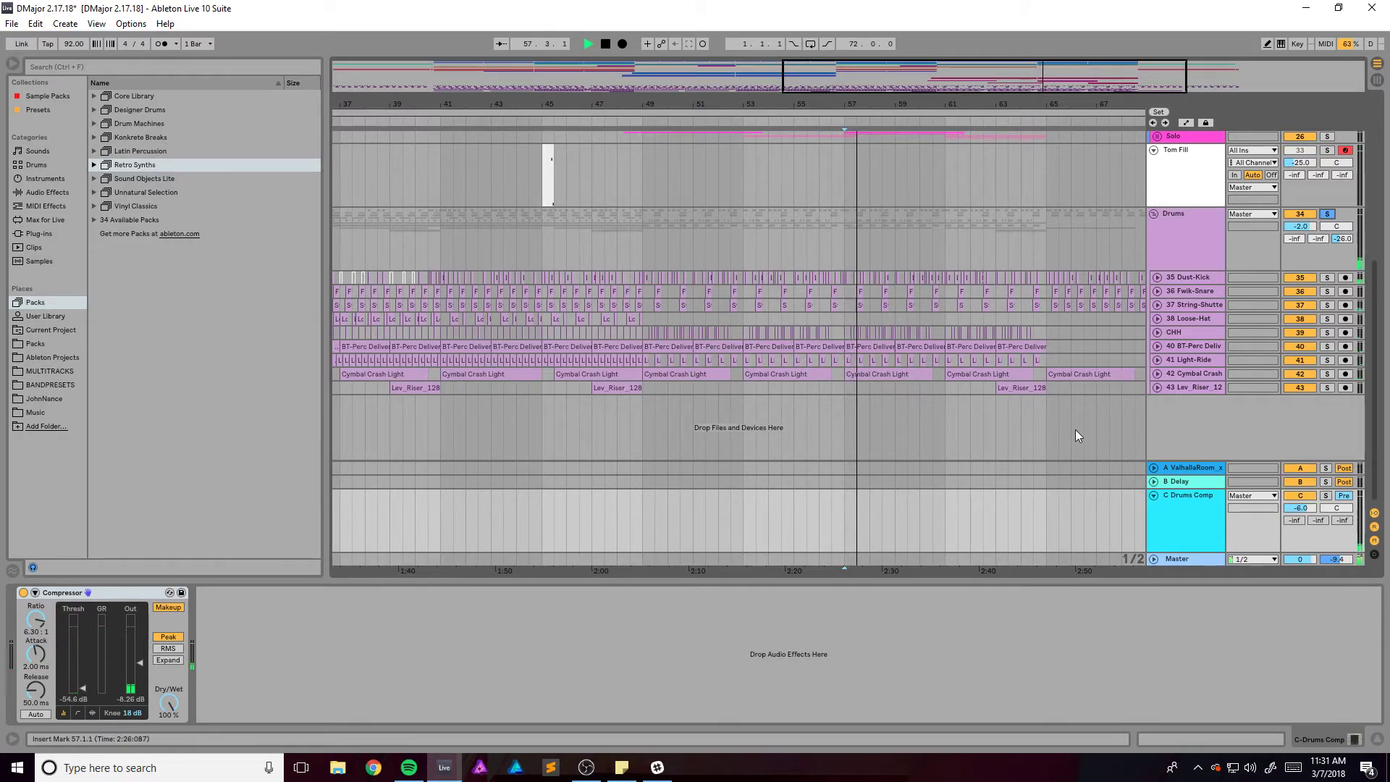
pyautogui.click(1301, 497)
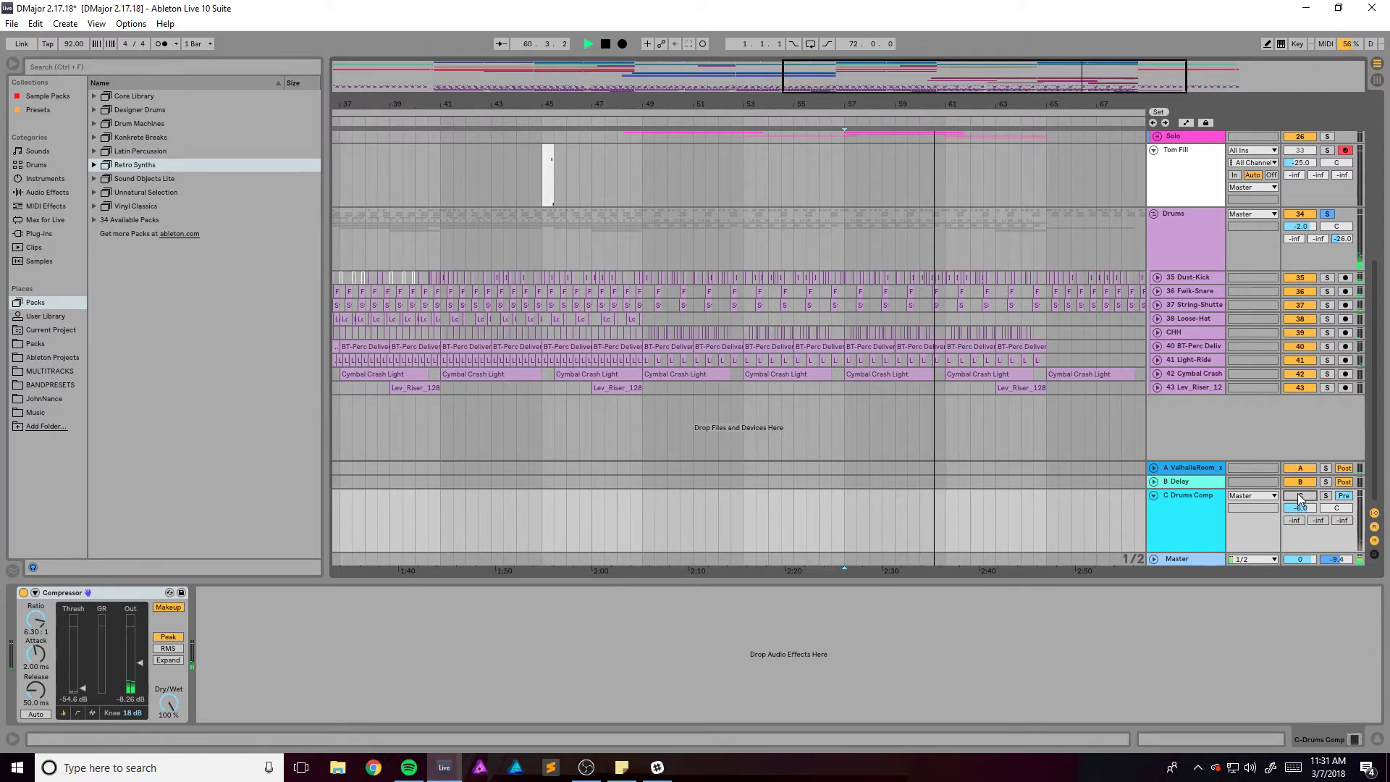
pyautogui.click(1300, 496)
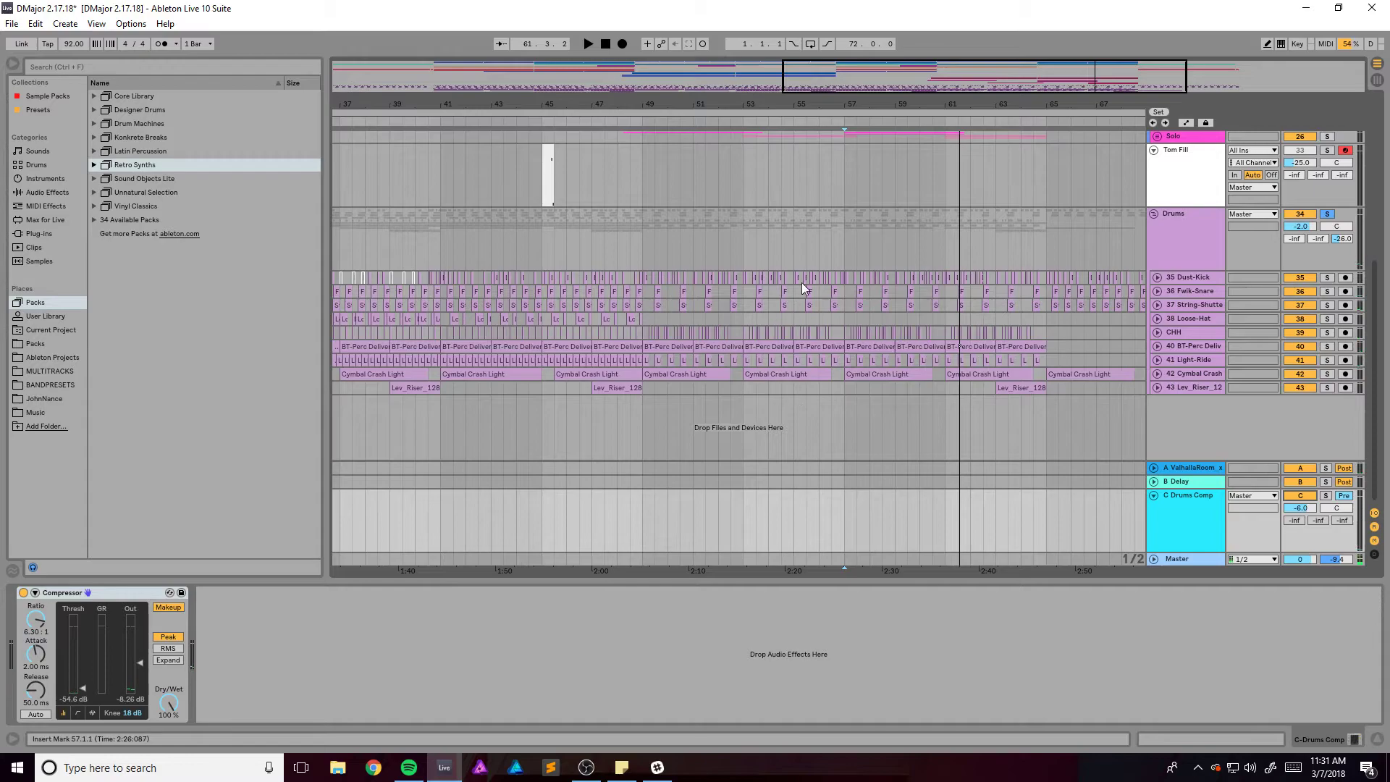
pyautogui.moveTo(800, 84); pyautogui.dragTo(800, 36)
# Fold the Tom Fill and Sub tracks, mark bar 25, and shrink Drums Comp to one row
pyautogui.scroll(3, 728, 308)
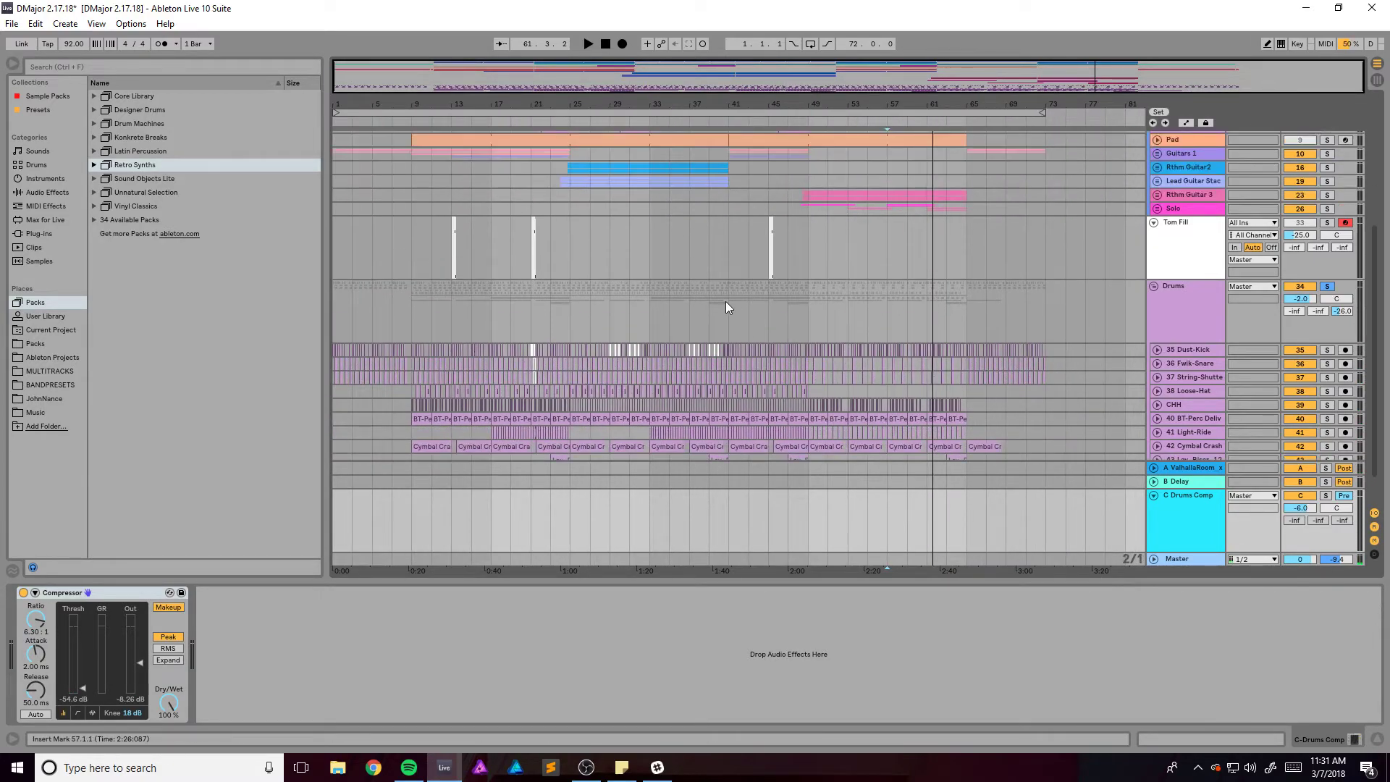
pyautogui.click(1154, 223)
pyautogui.scroll(6, 1123, 276)
pyautogui.scroll(3, 1111, 300)
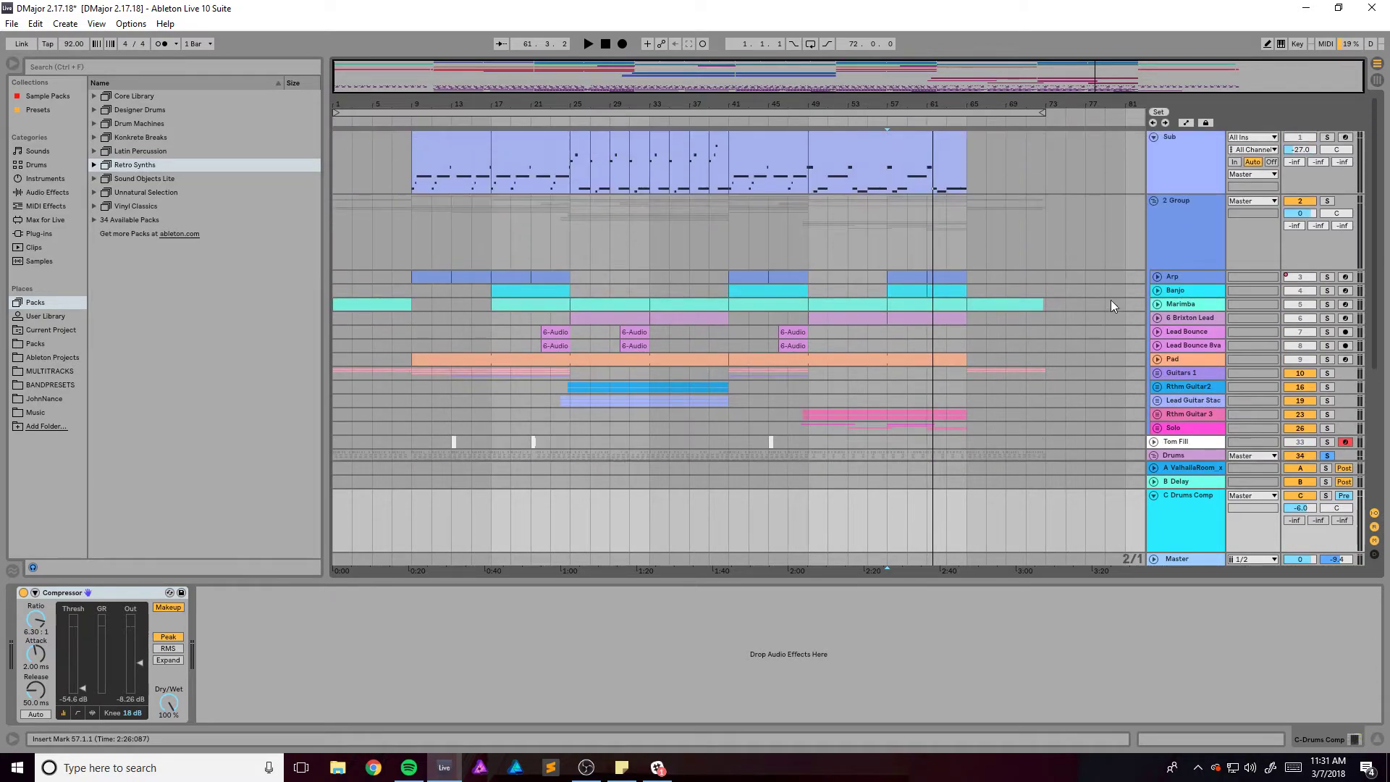
pyautogui.click(1153, 137)
pyautogui.press('+')
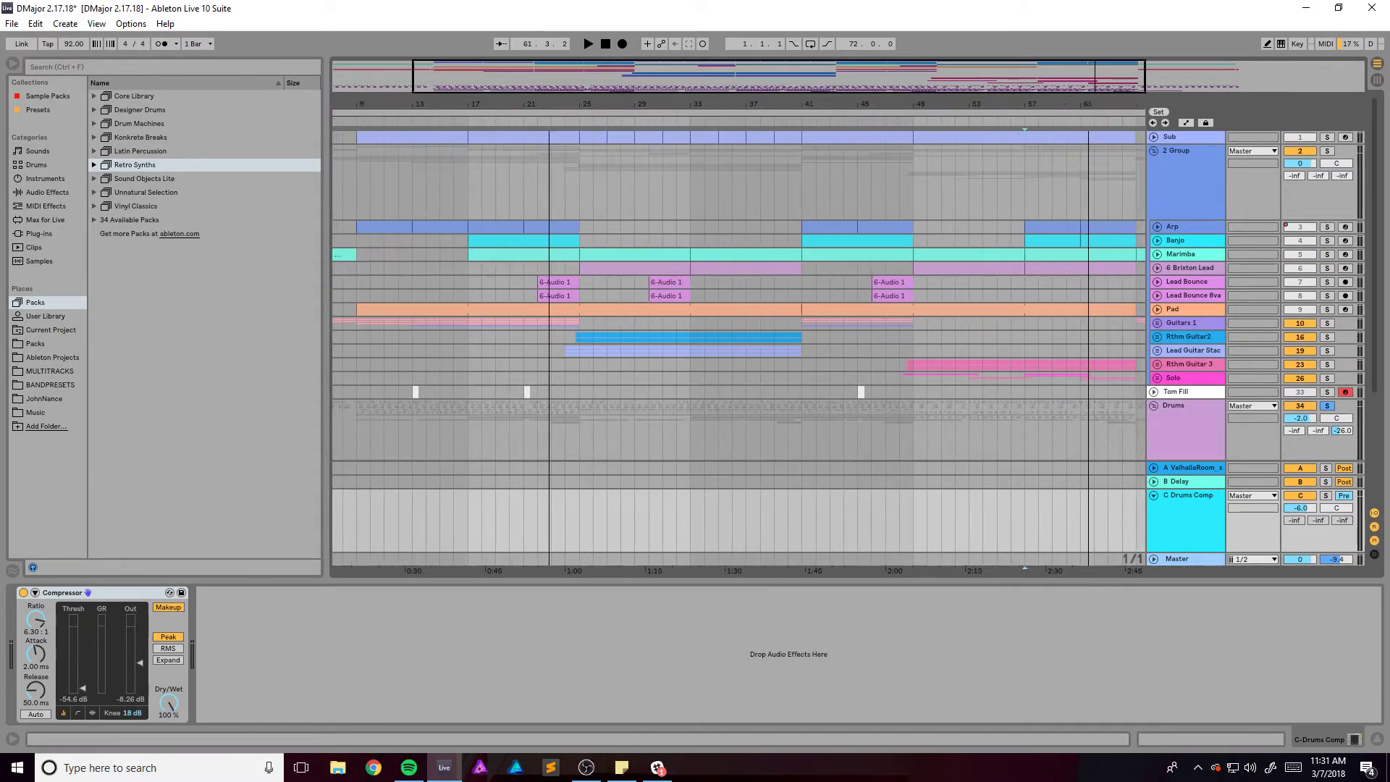
pyautogui.moveTo(844, 104); pyautogui.dragTo(790, 102)
pyautogui.click(720, 169)
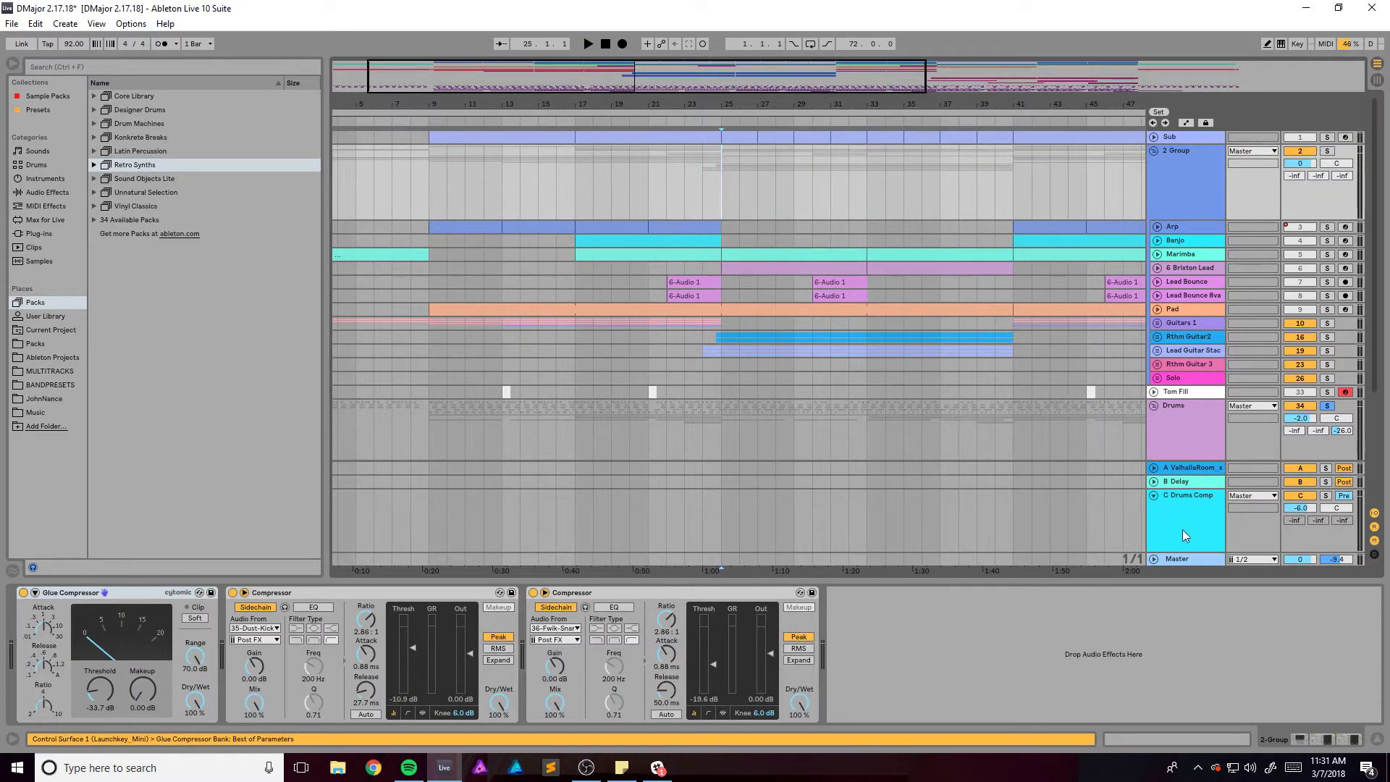
pyautogui.moveTo(1166, 489); pyautogui.dragTo(1166, 538)
# Show the Master chain's devices, play from bar 25, and zoom out to bars 1–65
pyautogui.click(1184, 558)
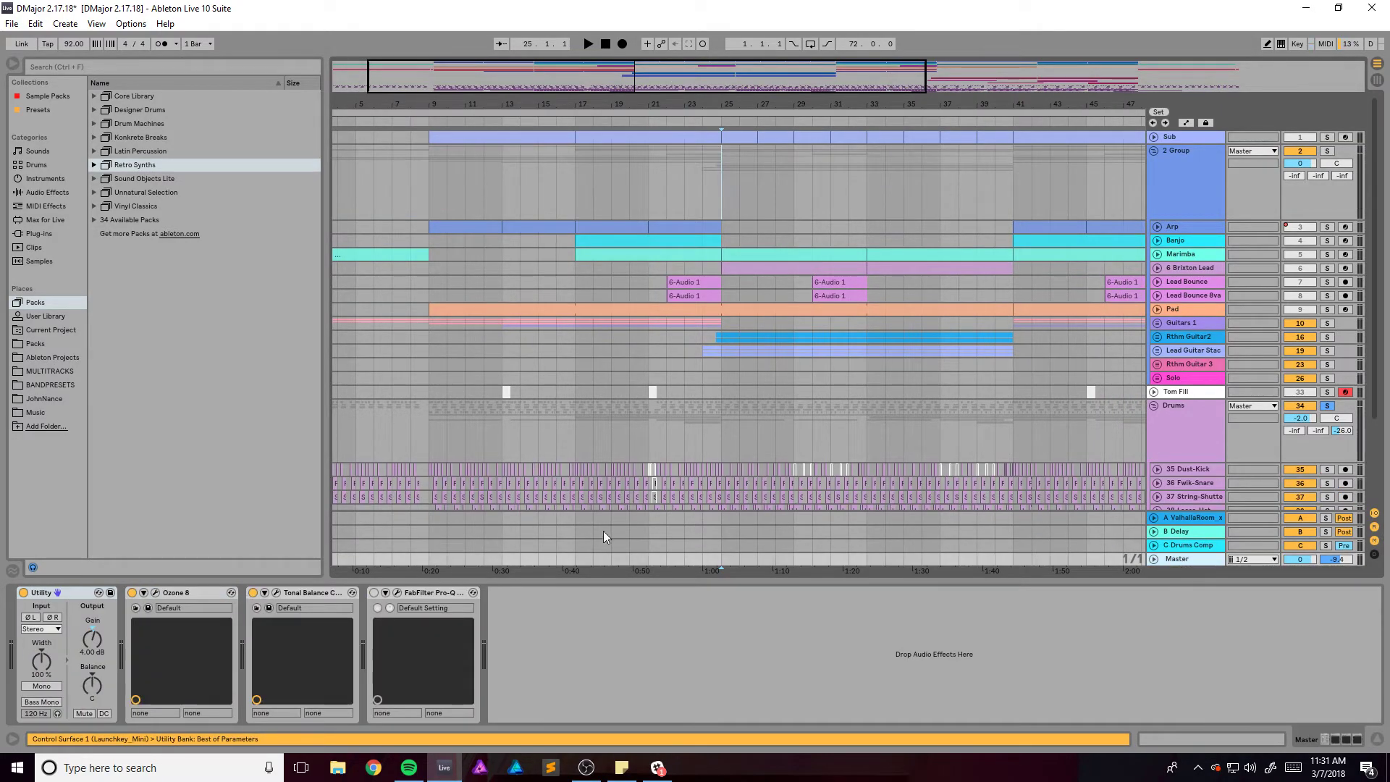
pyautogui.press('space')
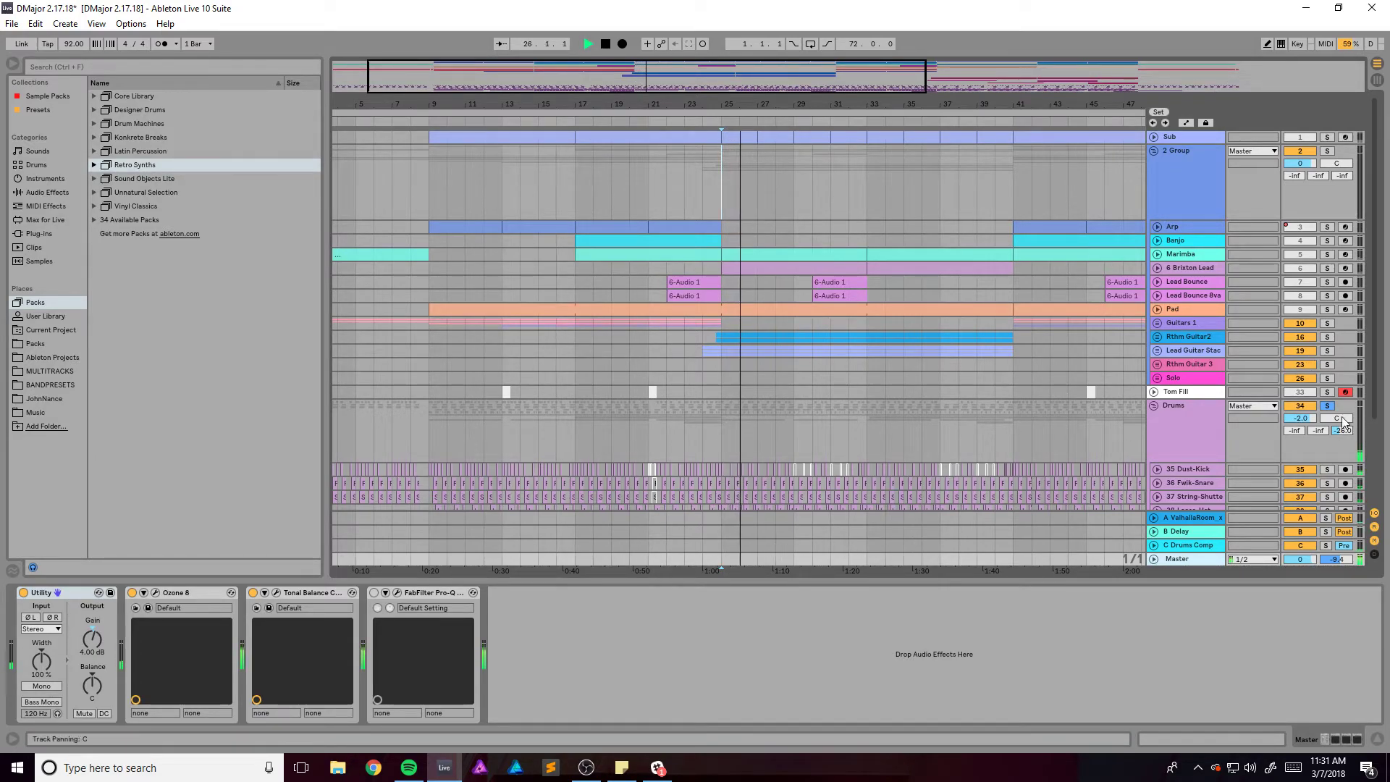
pyautogui.scroll(-2, 689, 430)
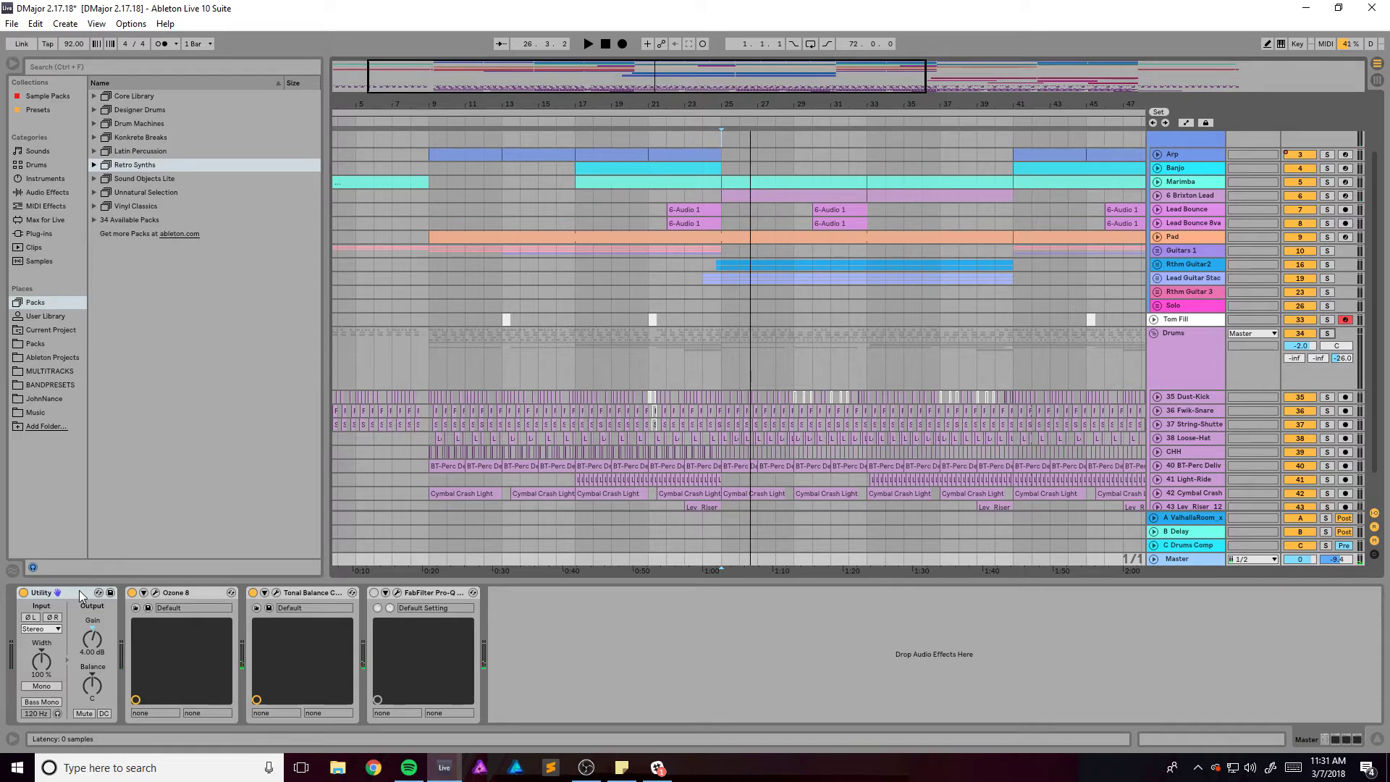
pyautogui.moveTo(566, 77); pyautogui.dragTo(563, 48)
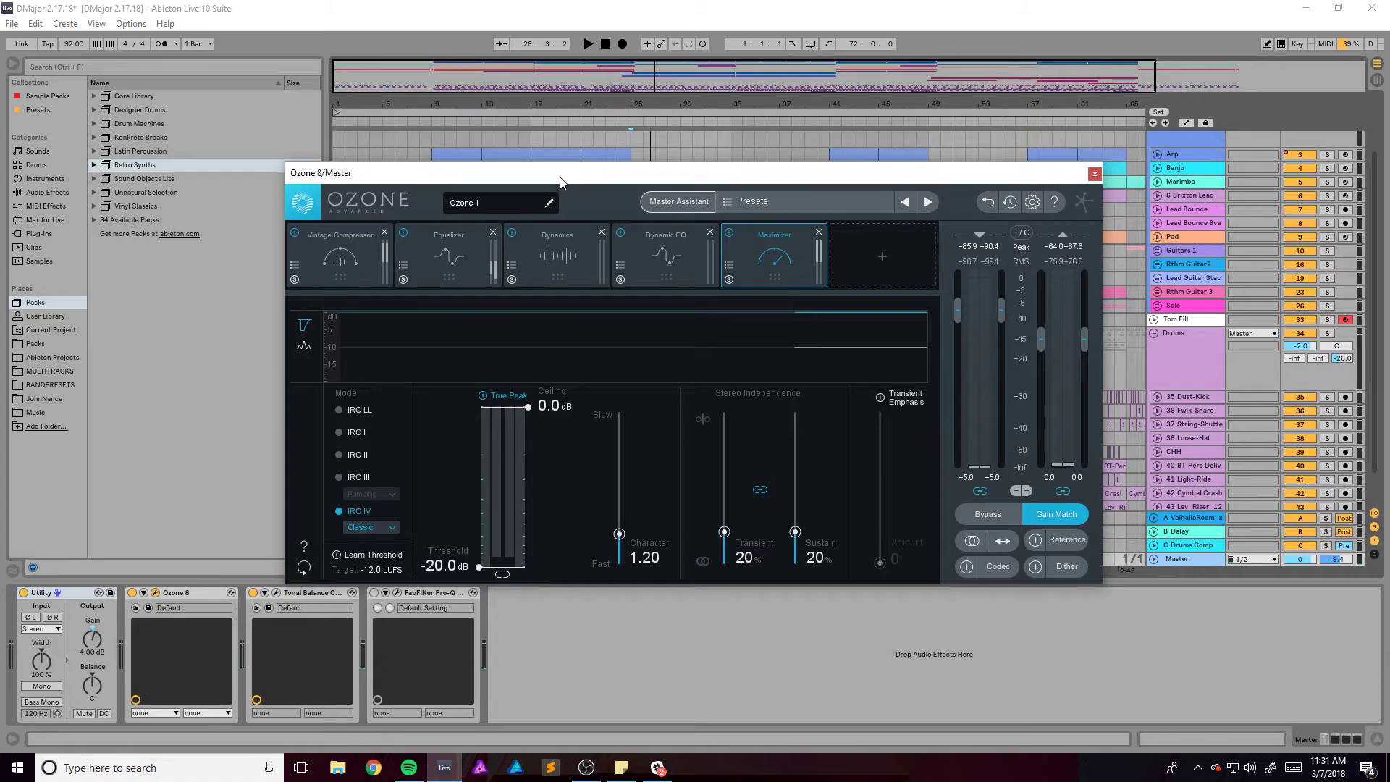
# Show Ozone's Vintage Compressor (-37.0 dB threshold, 3.0:1 ratio) and briefly audition the master
pyautogui.moveTo(561, 181); pyautogui.dragTo(601, 134)
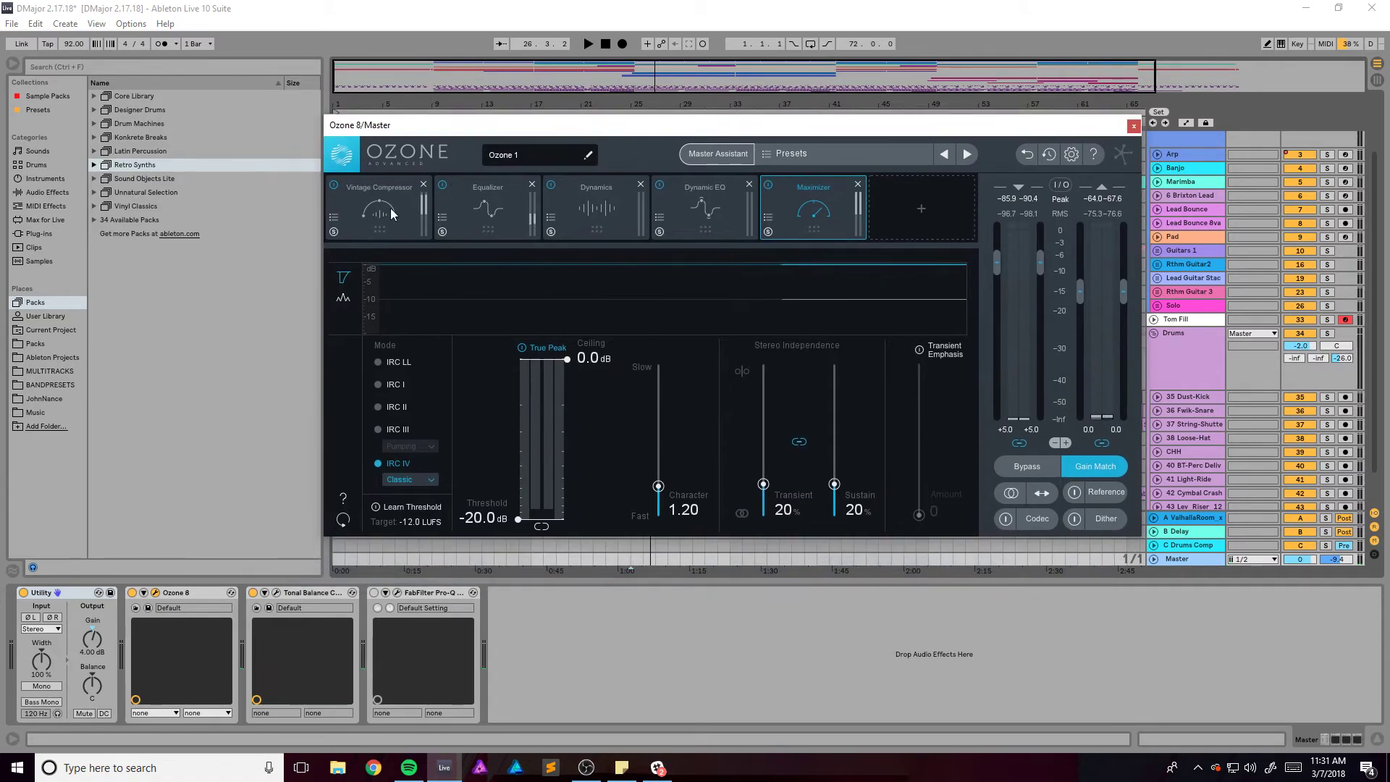
pyautogui.click(384, 217)
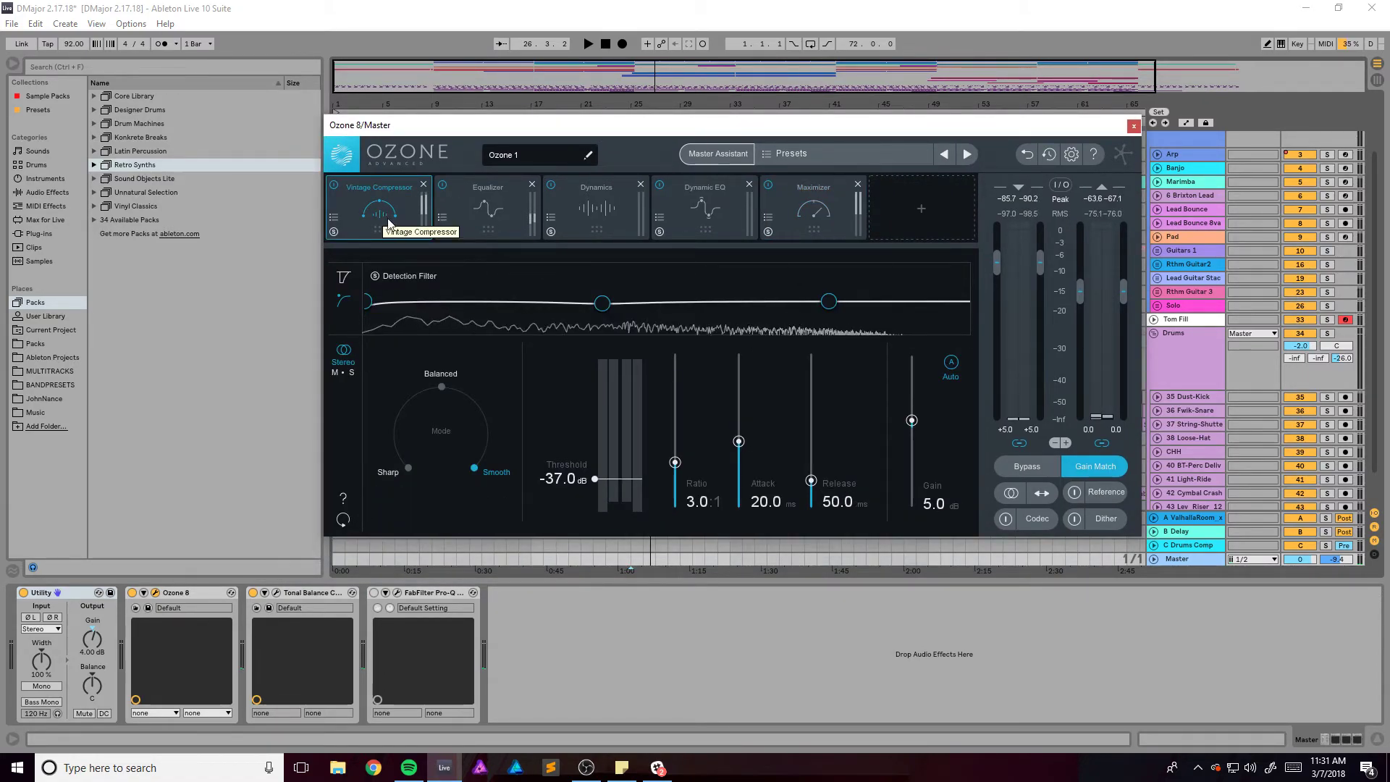
pyautogui.press('space')
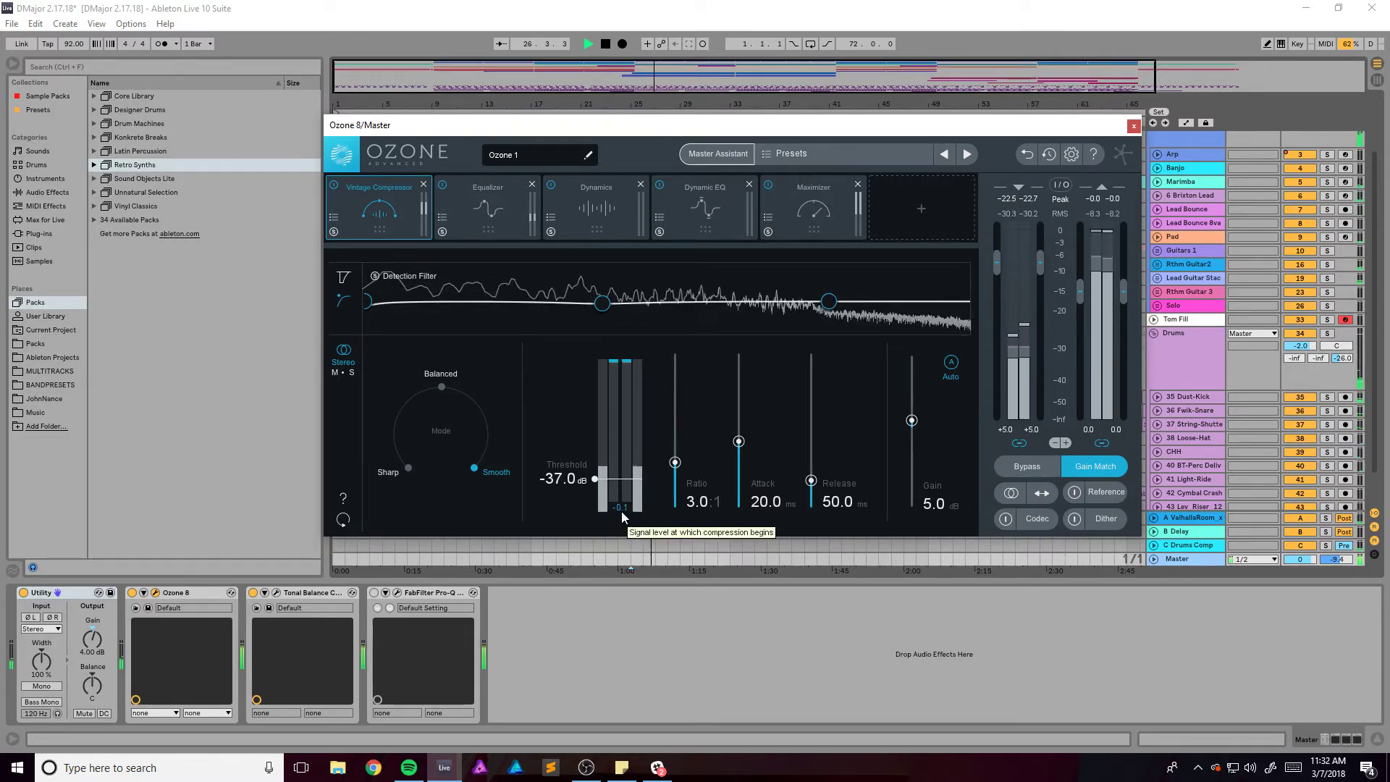
pyautogui.press('space')
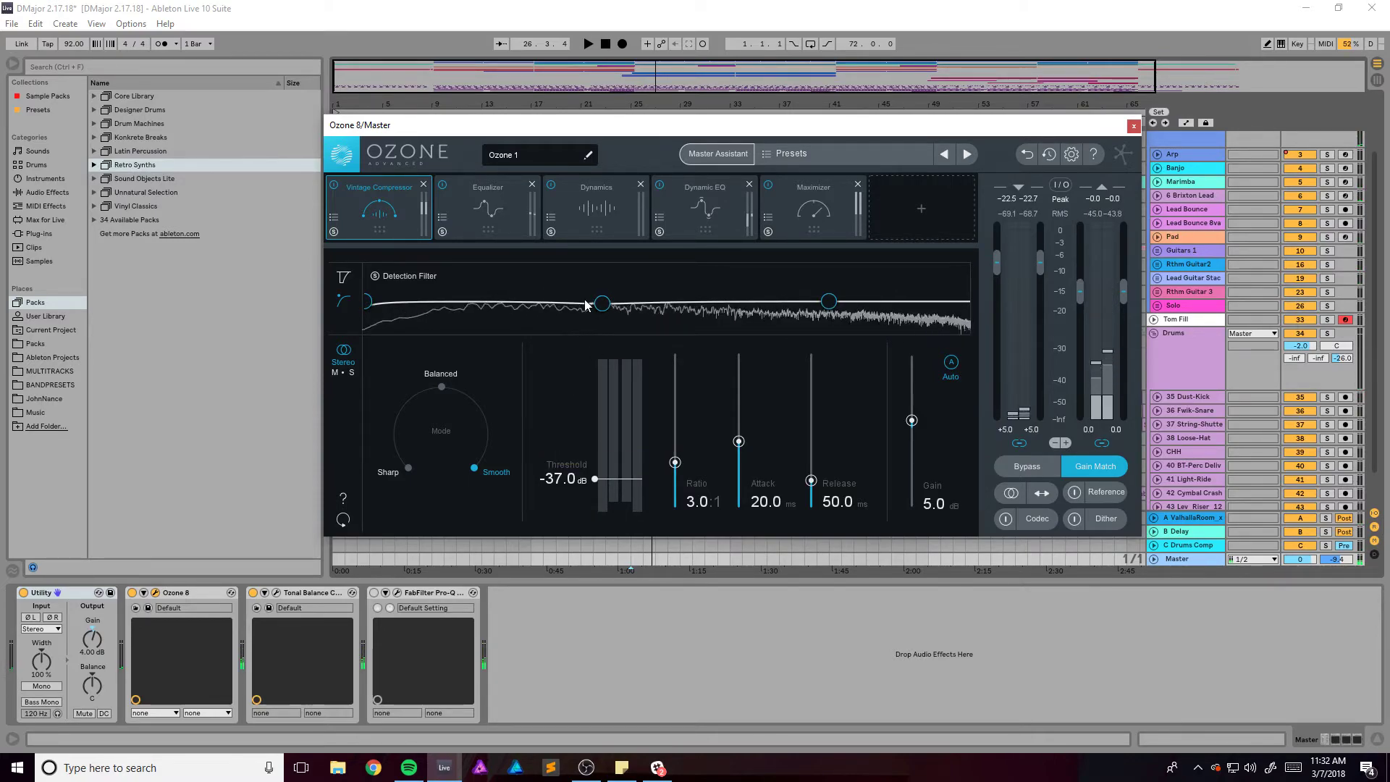
pyautogui.moveTo(636, 130); pyautogui.dragTo(619, 140)
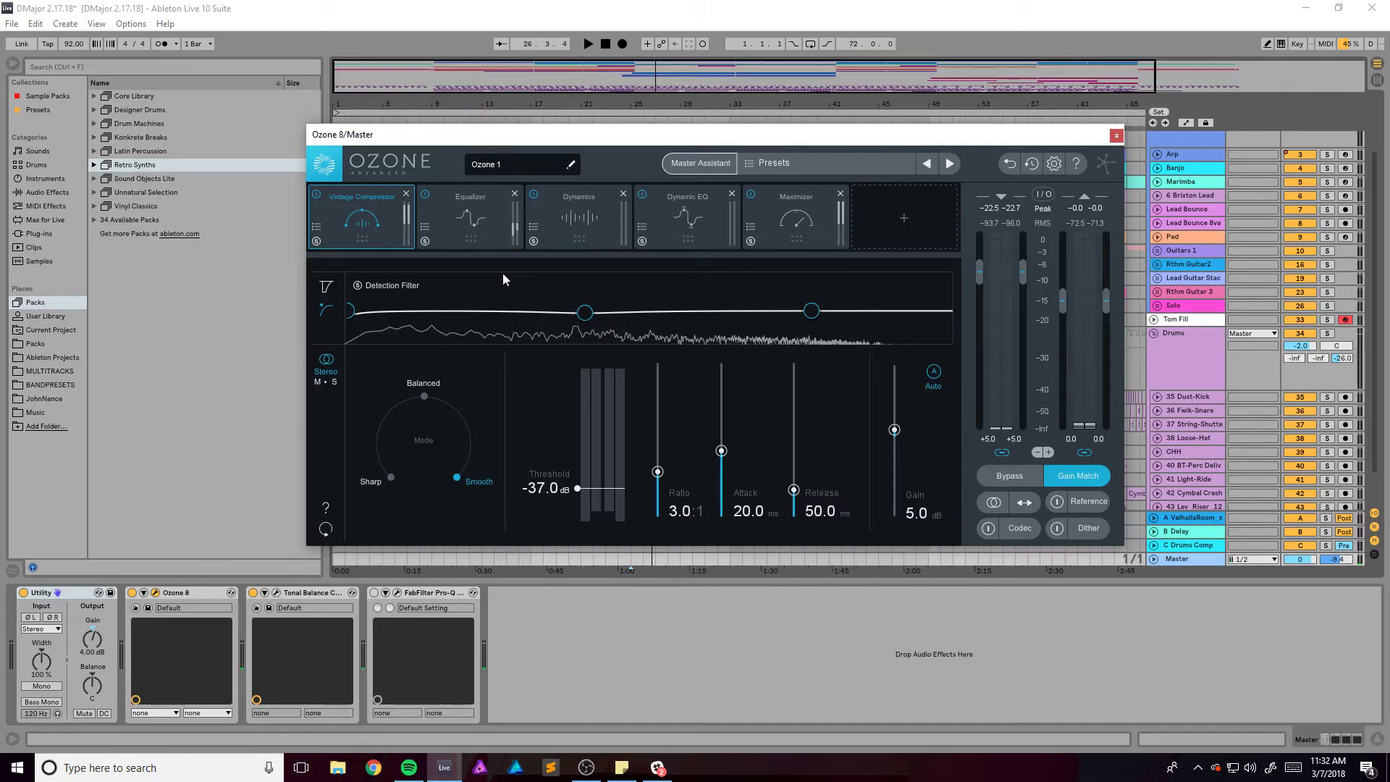
# Show Ozone's Equalizer in Mid view and audition the Side channel soloed
pyautogui.click(484, 217)
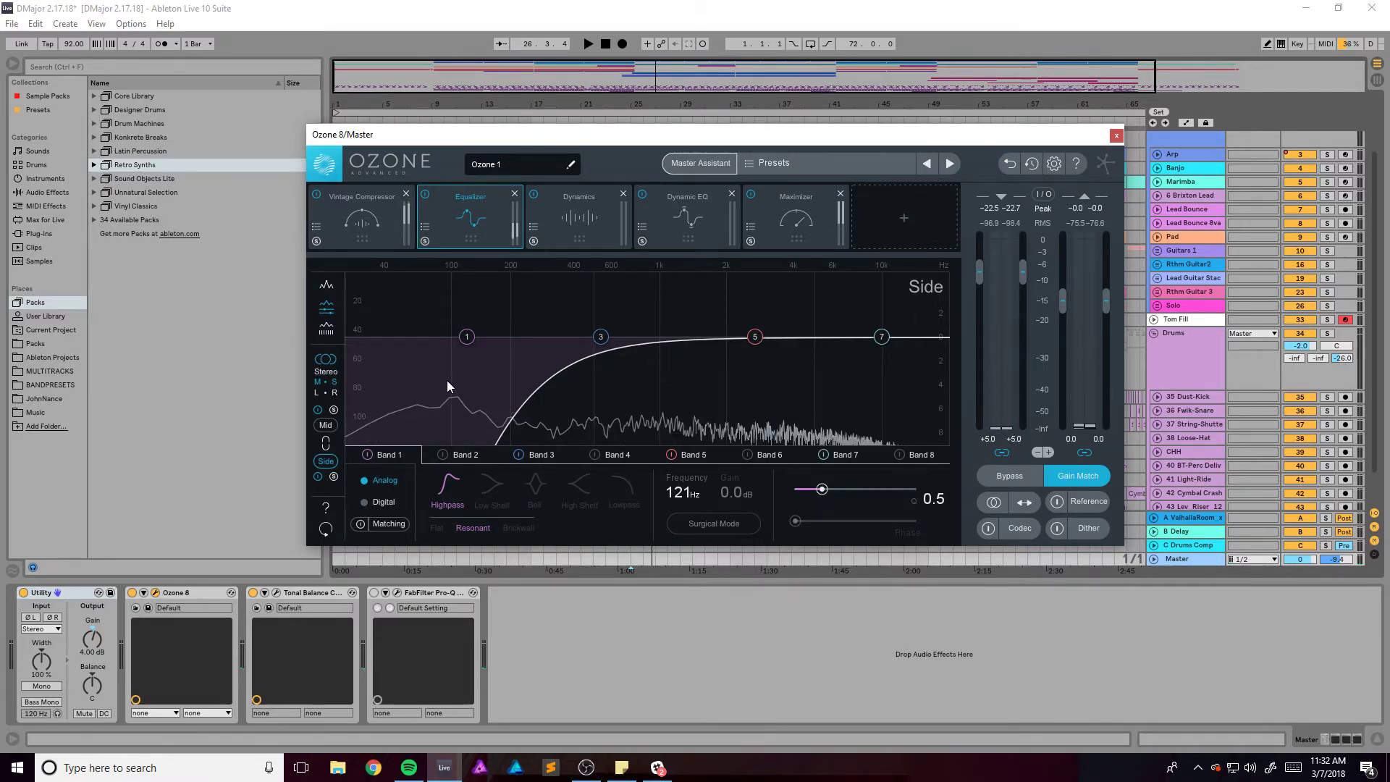
pyautogui.click(323, 427)
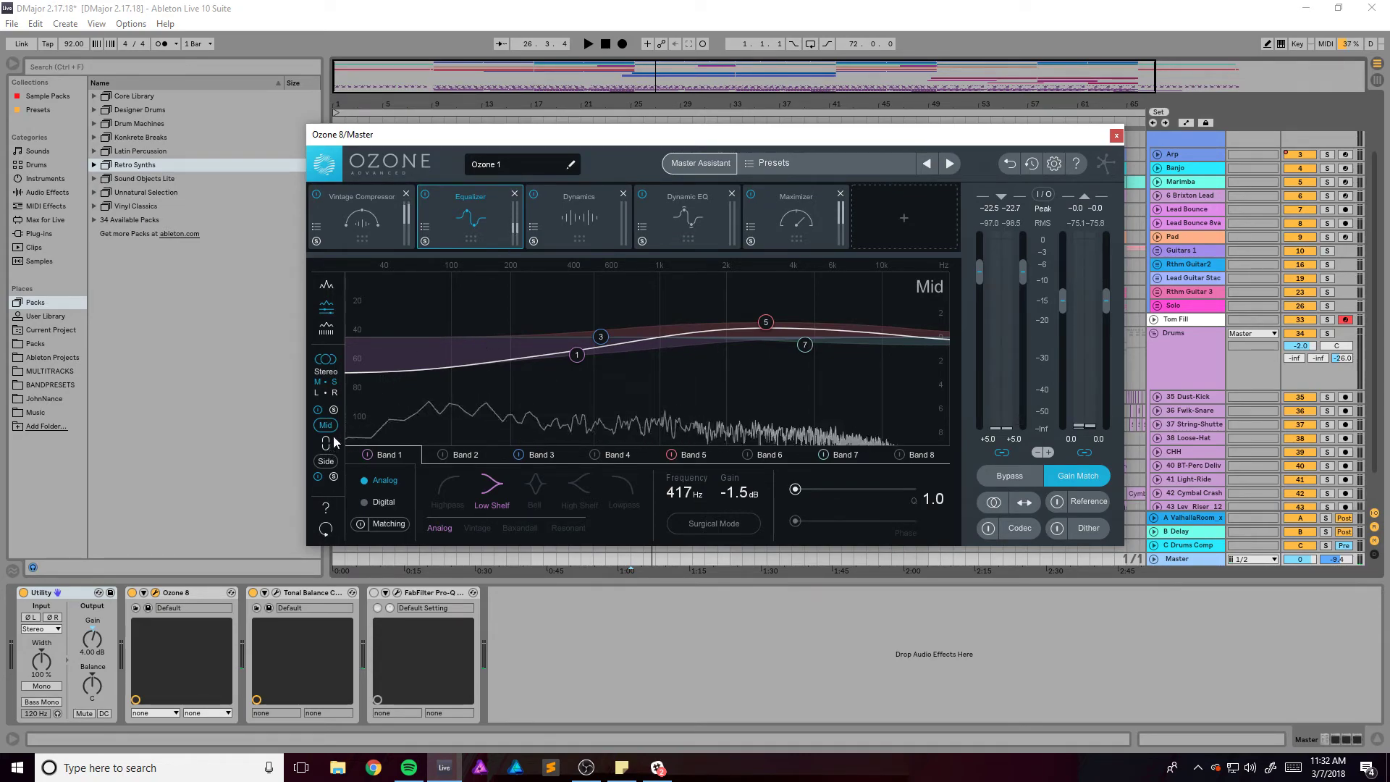
pyautogui.press('space')
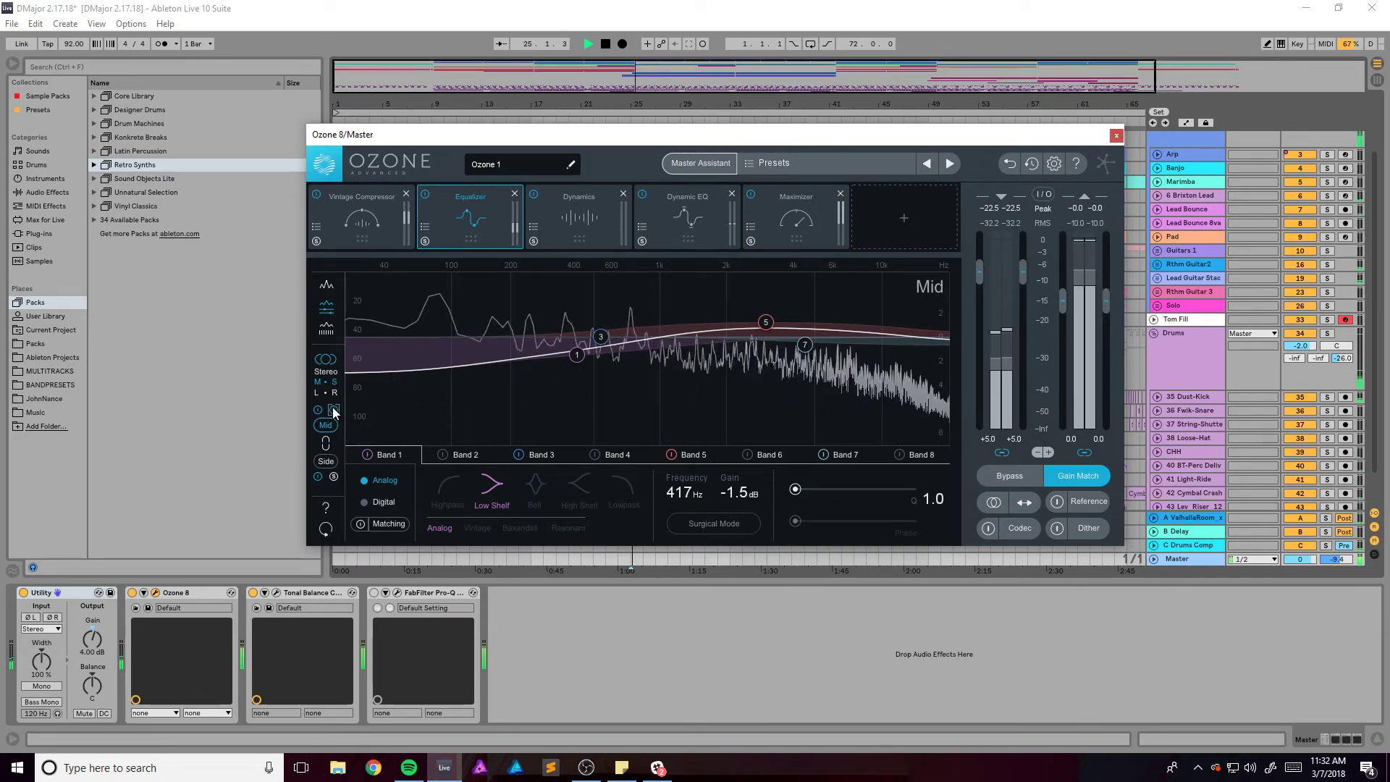
pyautogui.click(334, 477)
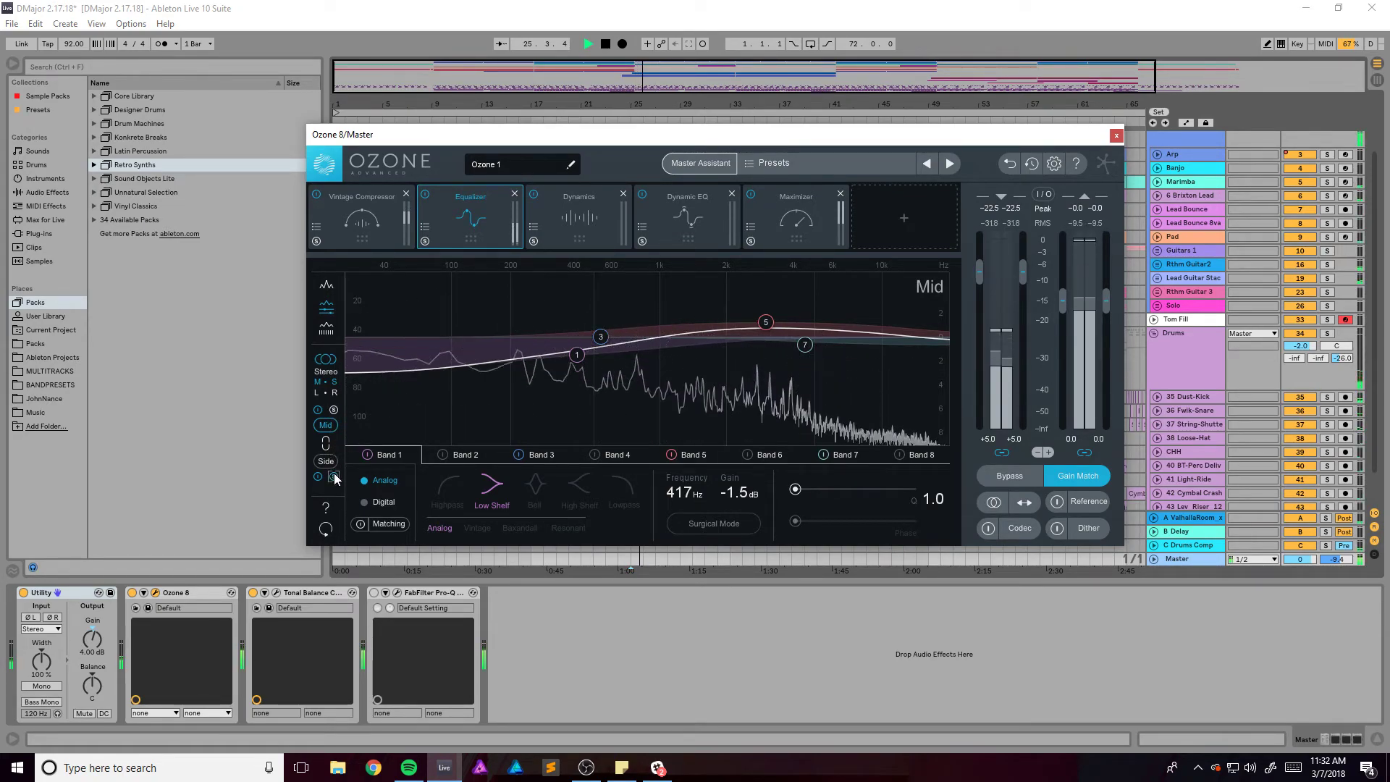
pyautogui.click(333, 410)
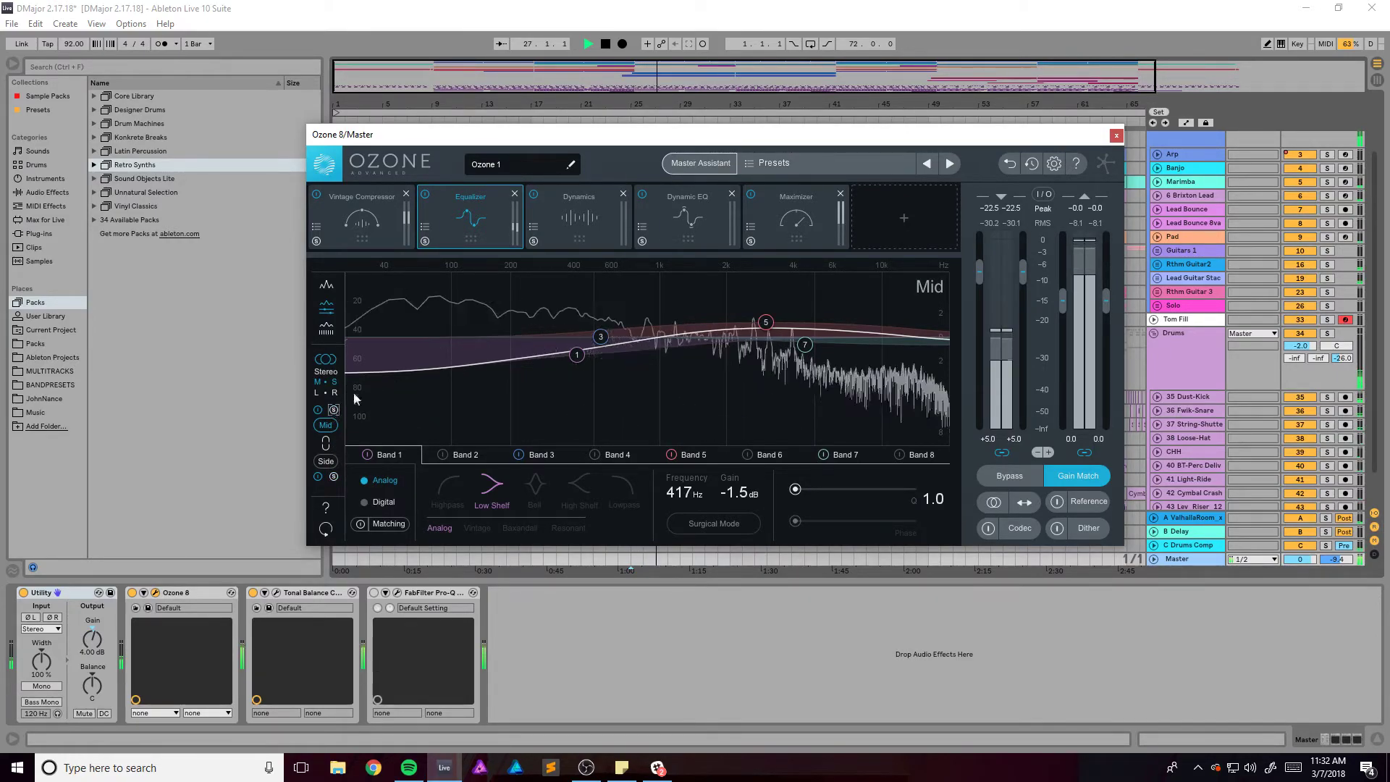
# Compare the Equalizer bypassed versus enabled, leaving it on, and reposition the Ozone window
pyautogui.click(425, 195)
pyautogui.press('space')
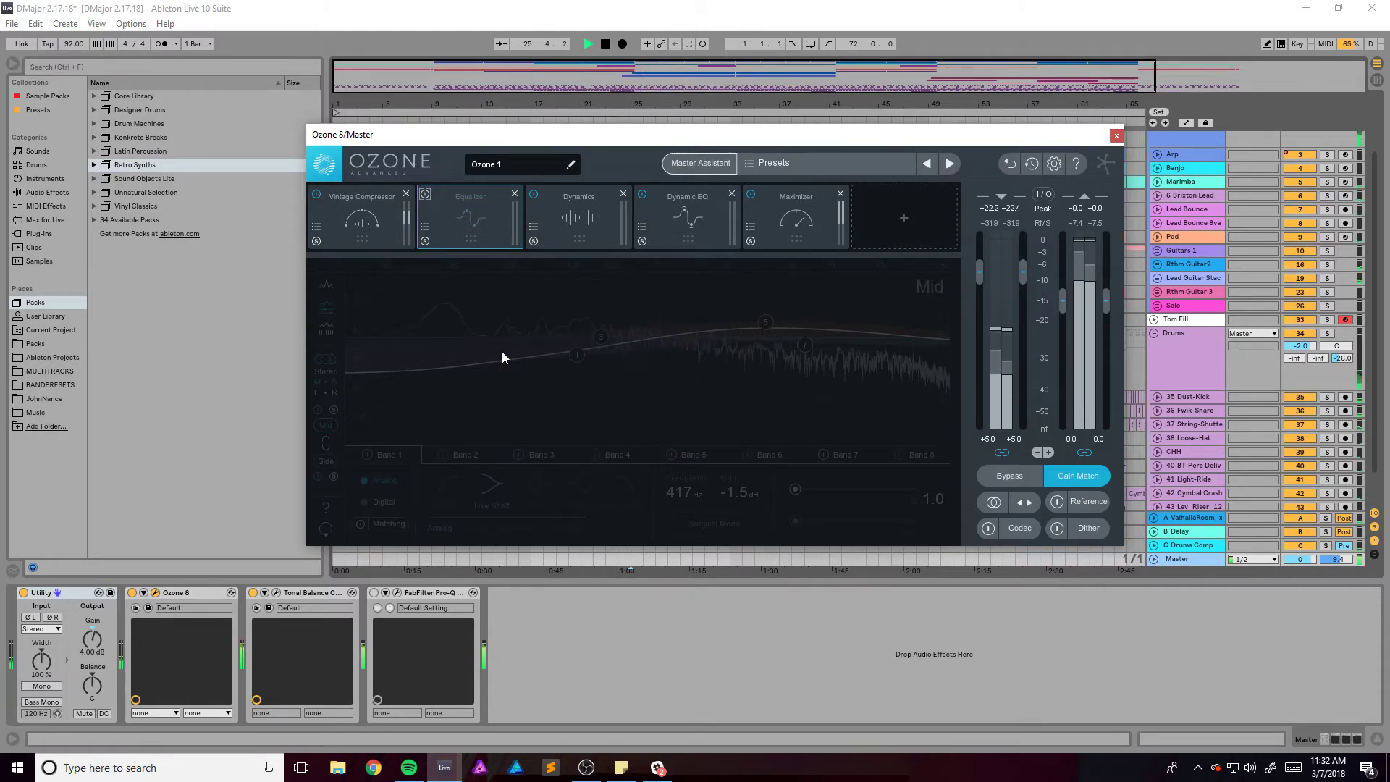
pyautogui.click(425, 194)
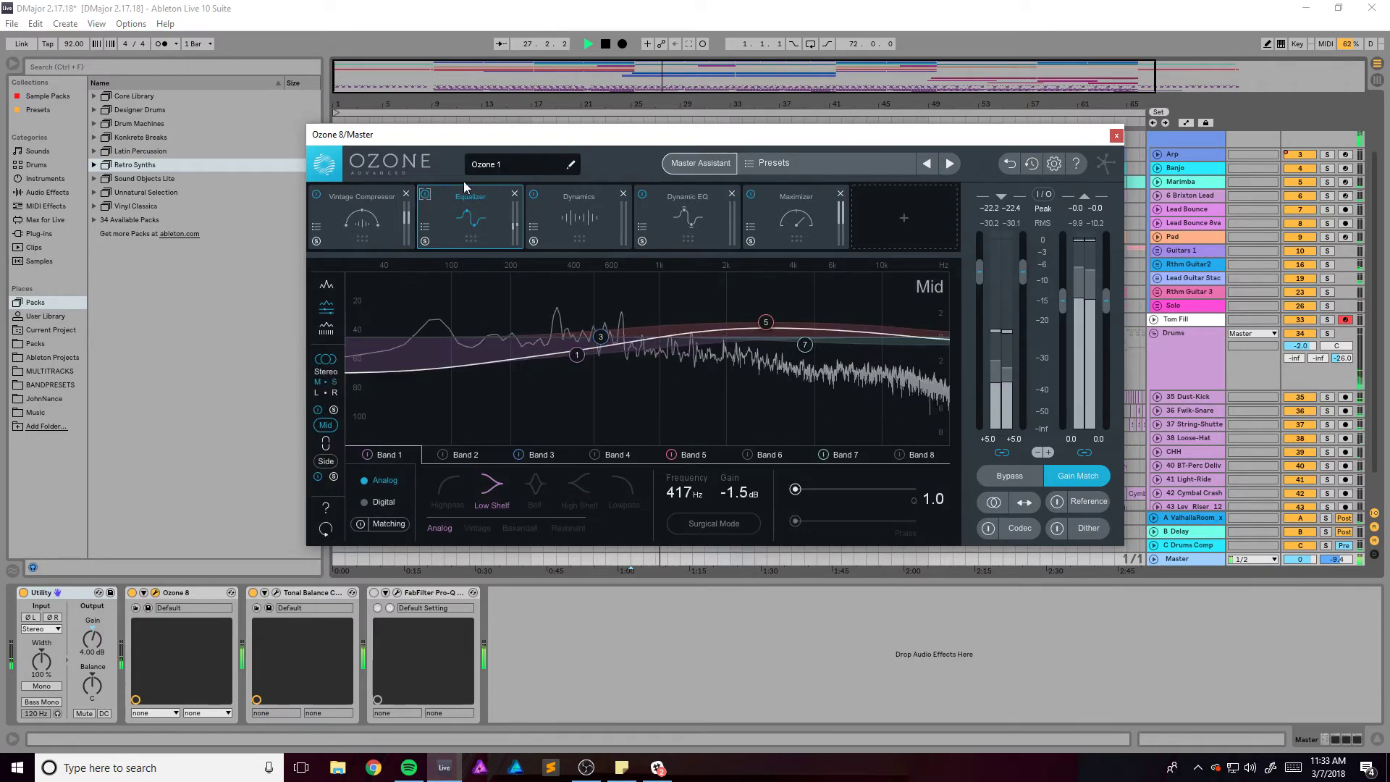
pyautogui.moveTo(546, 141); pyautogui.dragTo(512, 166)
pyautogui.press('space')
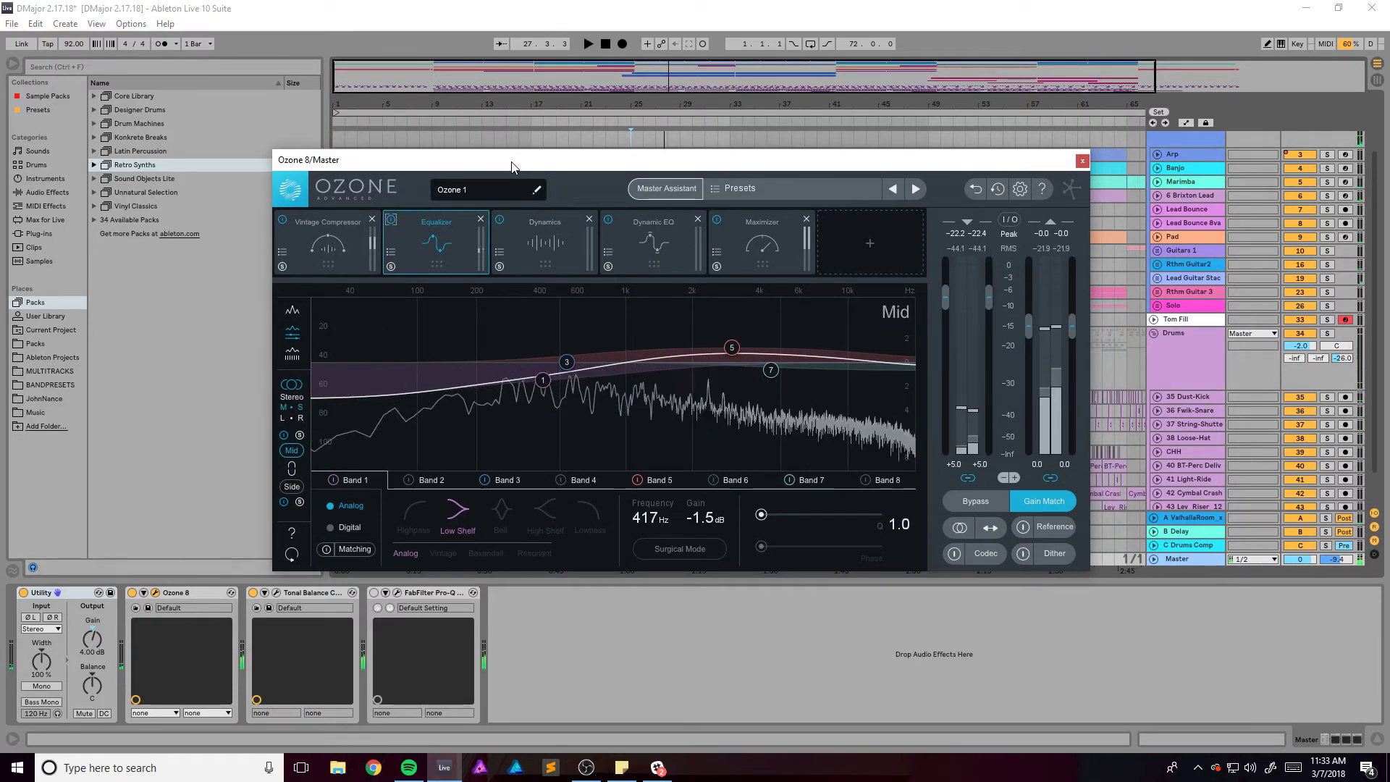
pyautogui.moveTo(548, 172); pyautogui.dragTo(565, 174)
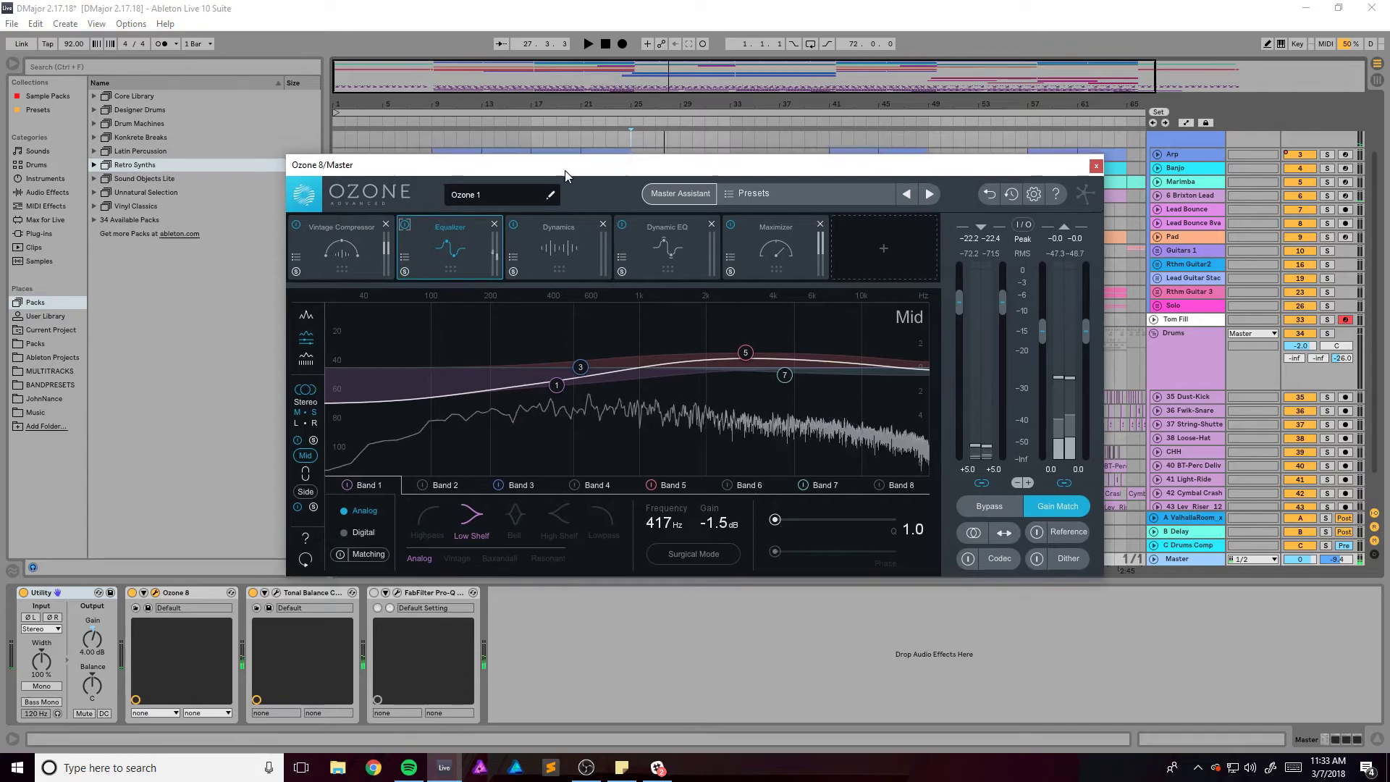
pyautogui.moveTo(816, 171)
pyautogui.mouseDown()
pyautogui.moveTo(862, 200)
pyautogui.moveTo(839, 185)
pyautogui.moveTo(830, 221)
pyautogui.moveTo(821, 188)
pyautogui.mouseUp()
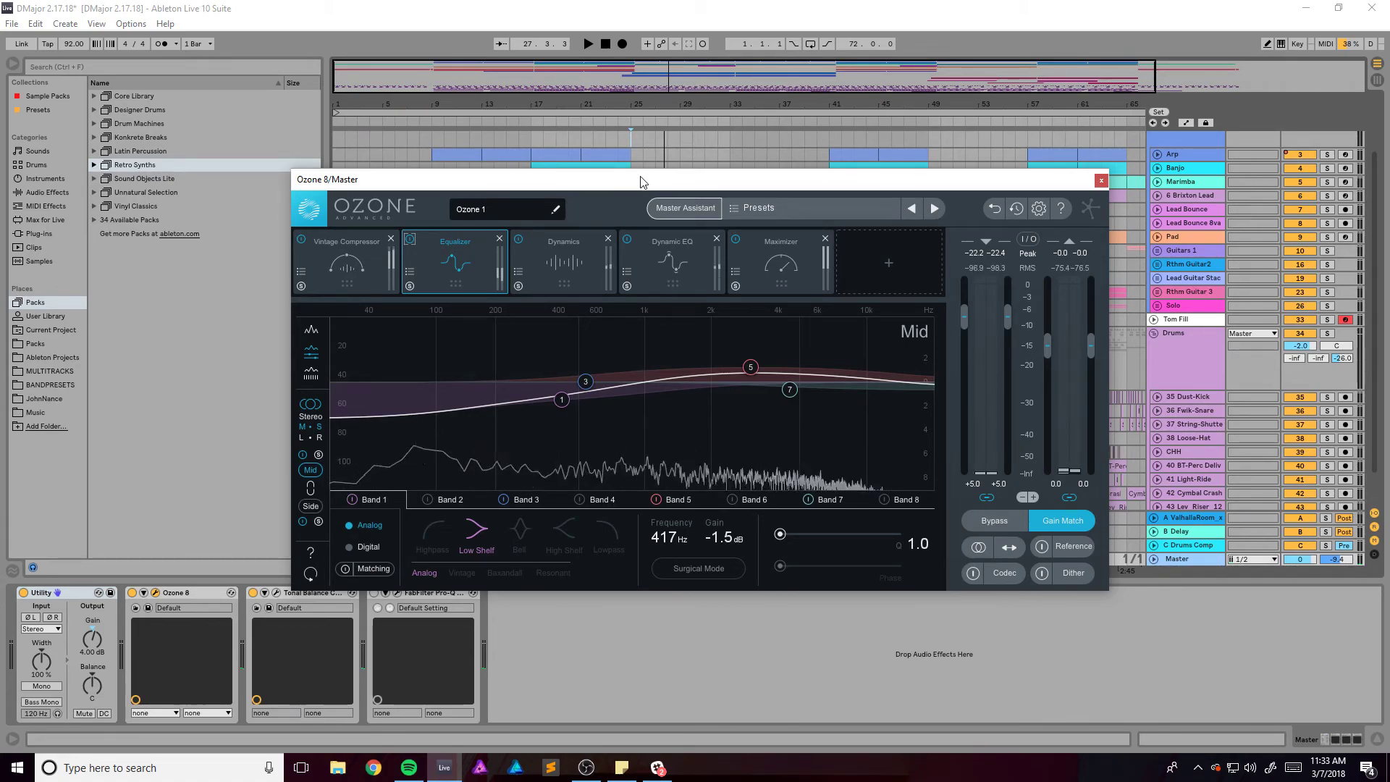
# Audition Dynamics Bands 2 and 1 with a bypass check, then show Dynamic EQ (173 Hz bell, -4.7 dB)
pyautogui.click(558, 267)
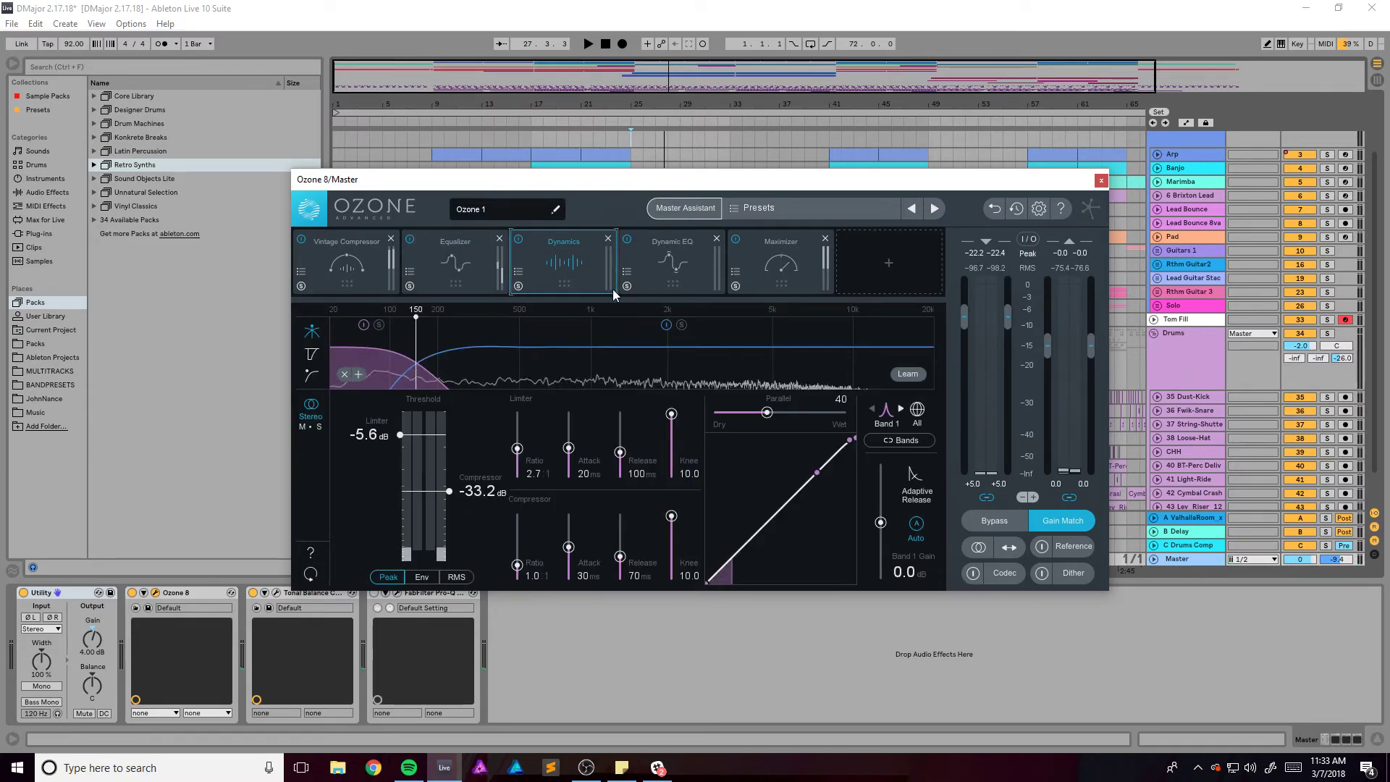
pyautogui.press('space')
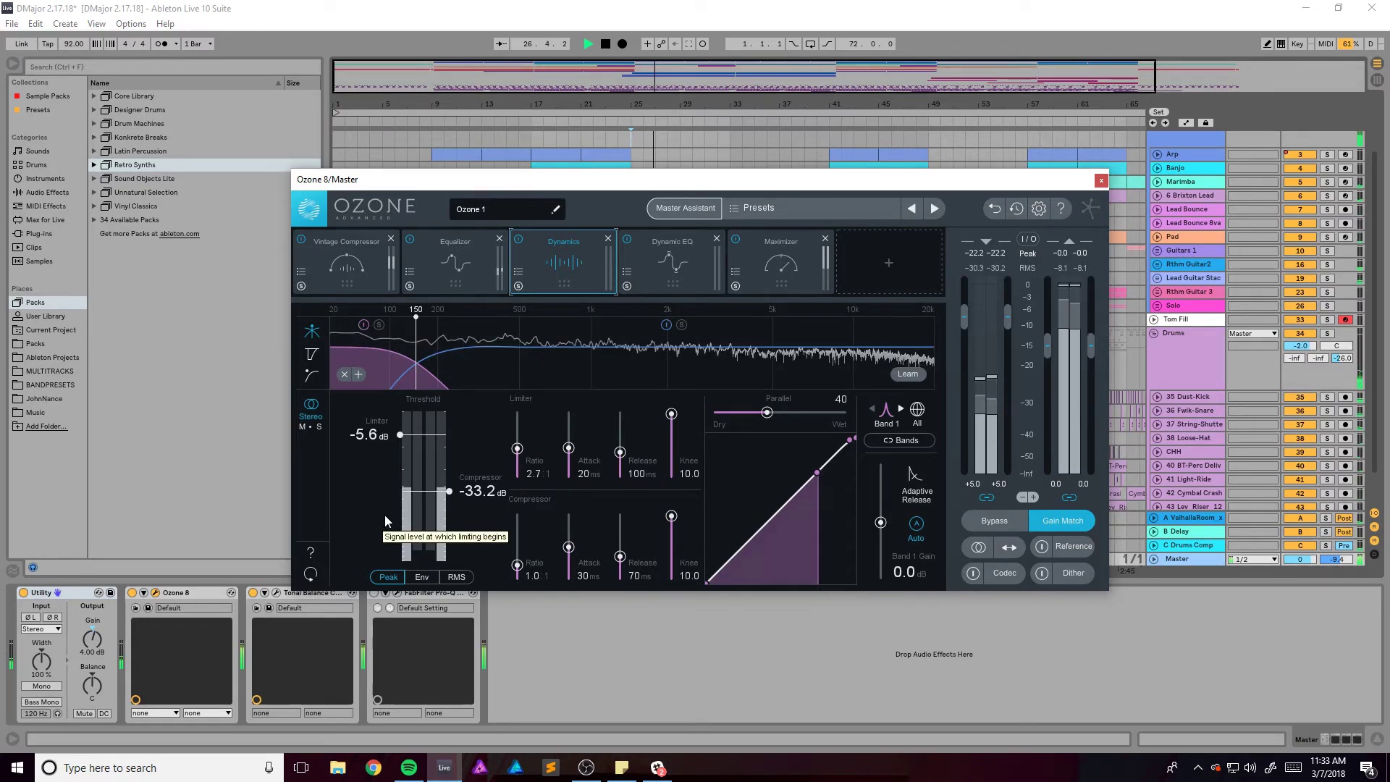
pyautogui.click(517, 363)
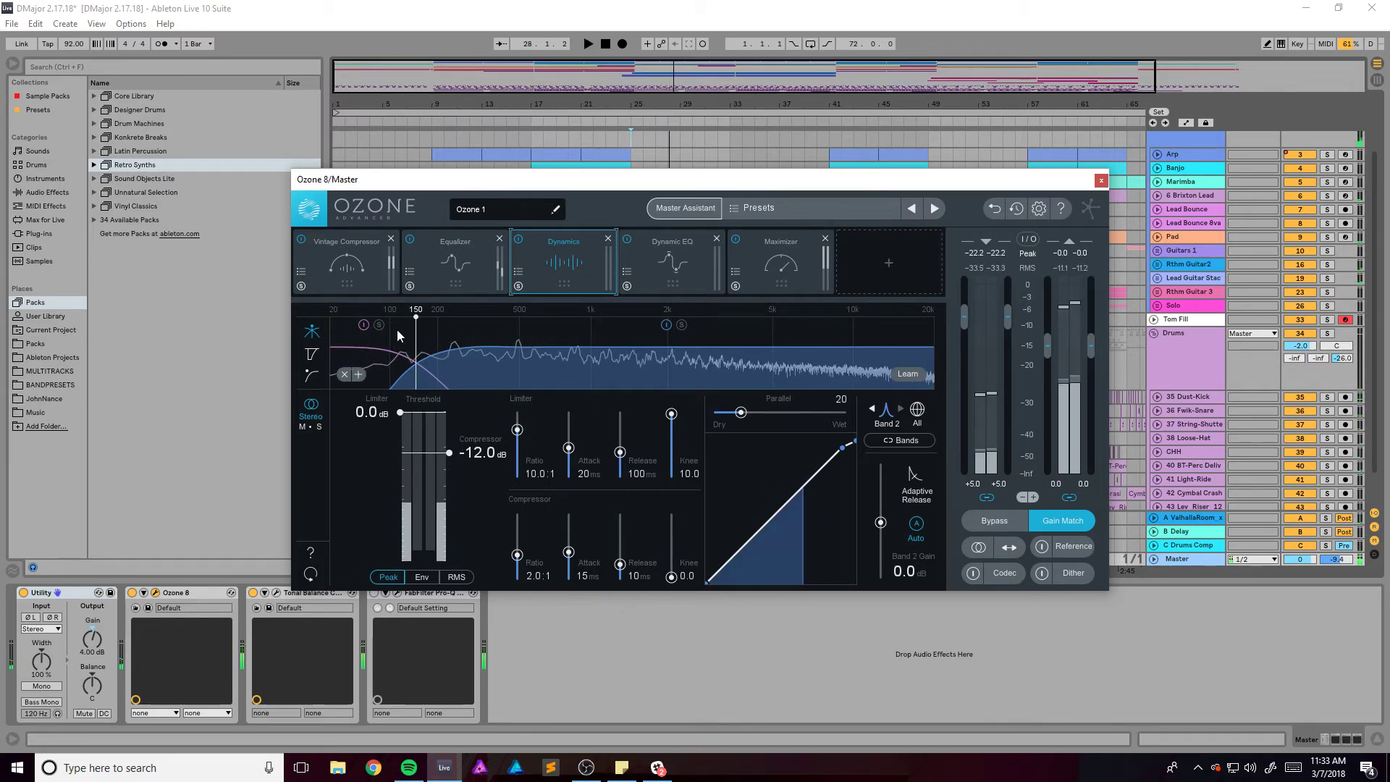
pyautogui.click(518, 239)
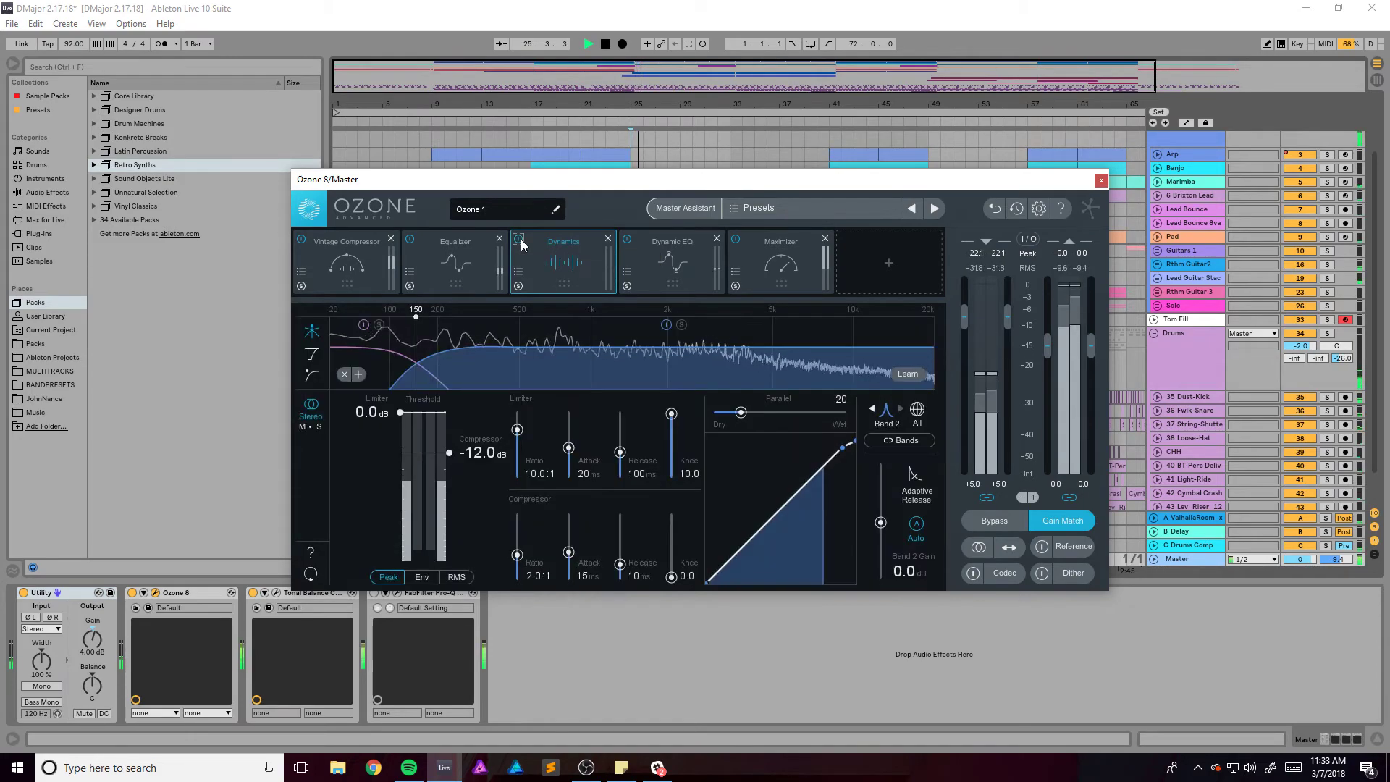
pyautogui.click(519, 239)
pyautogui.click(387, 357)
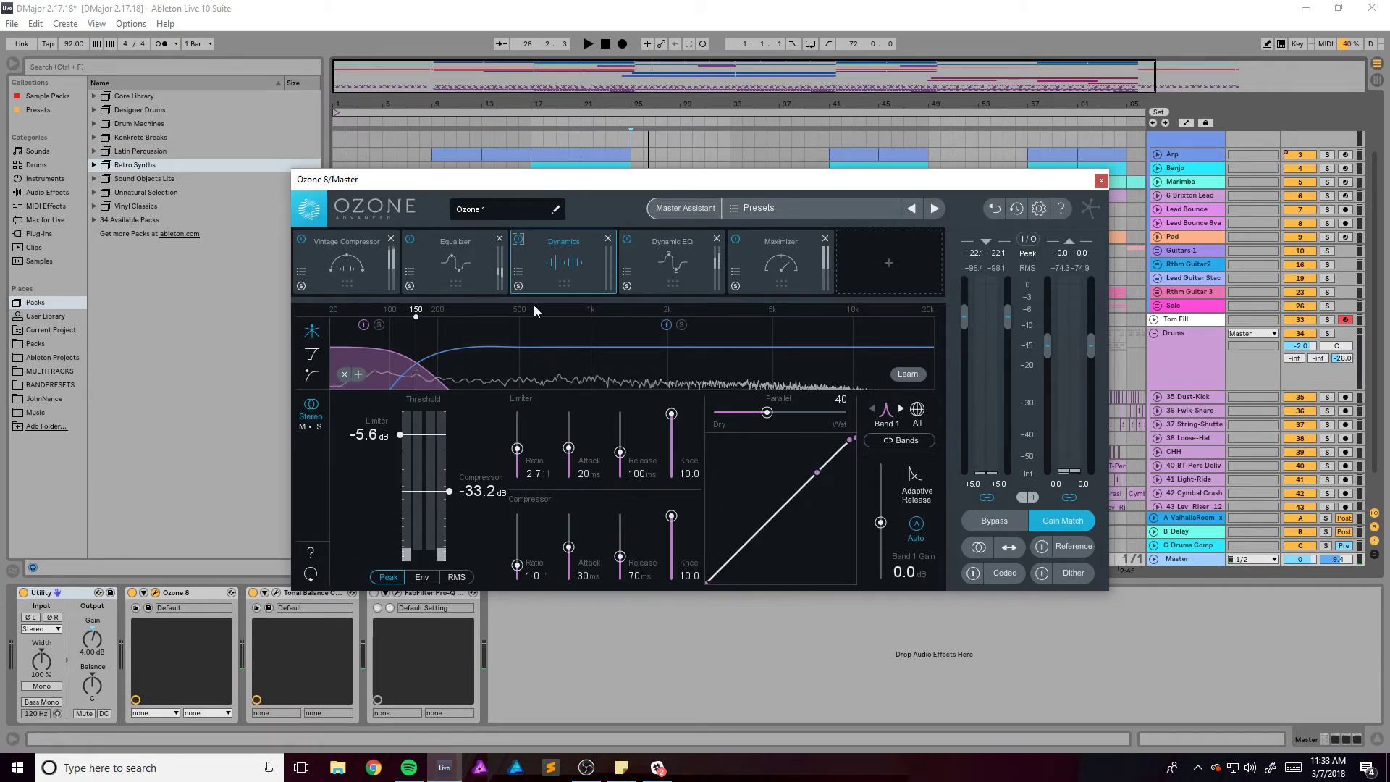
pyautogui.click(656, 265)
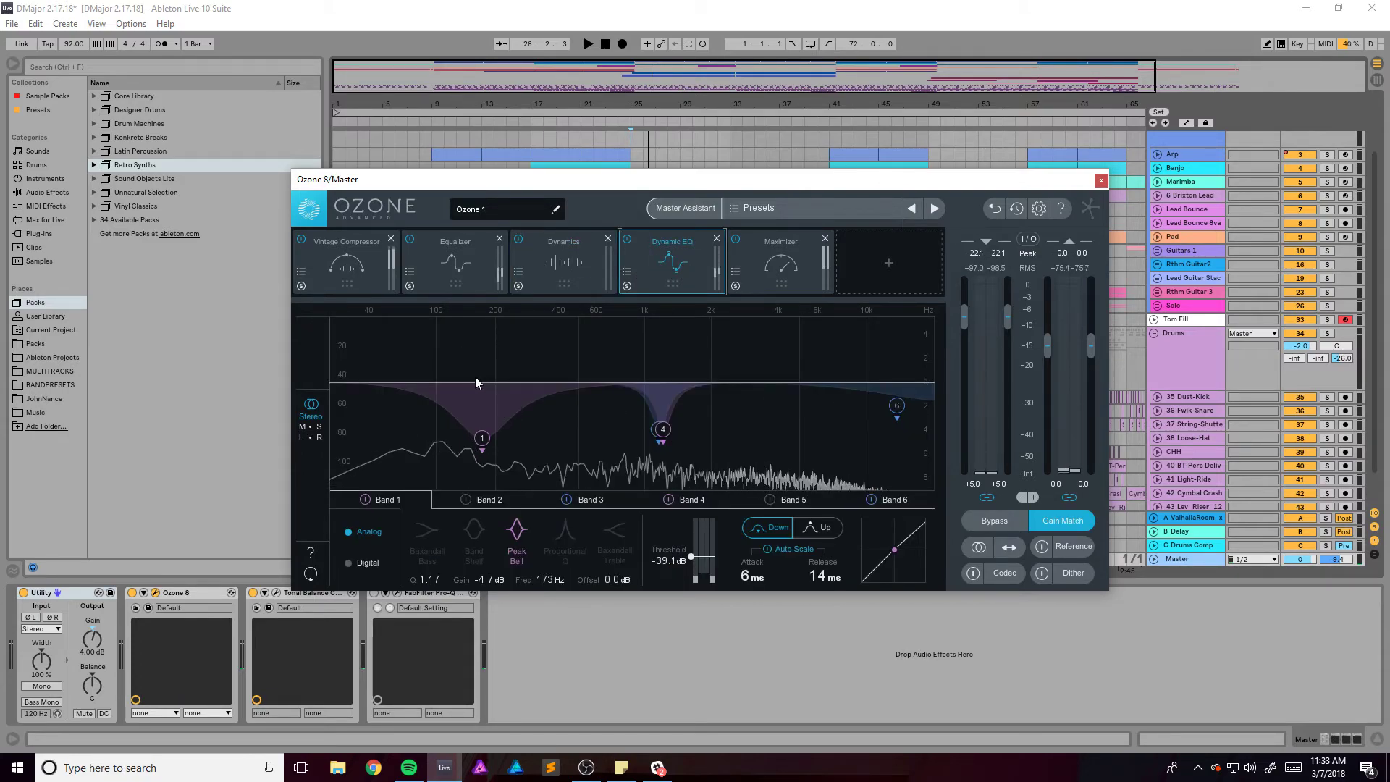
# Play the master, then show the Maximizer: IRC IV, -20.0 dB threshold, 0.0 dB ceiling, character 1.20
pyautogui.press('space')
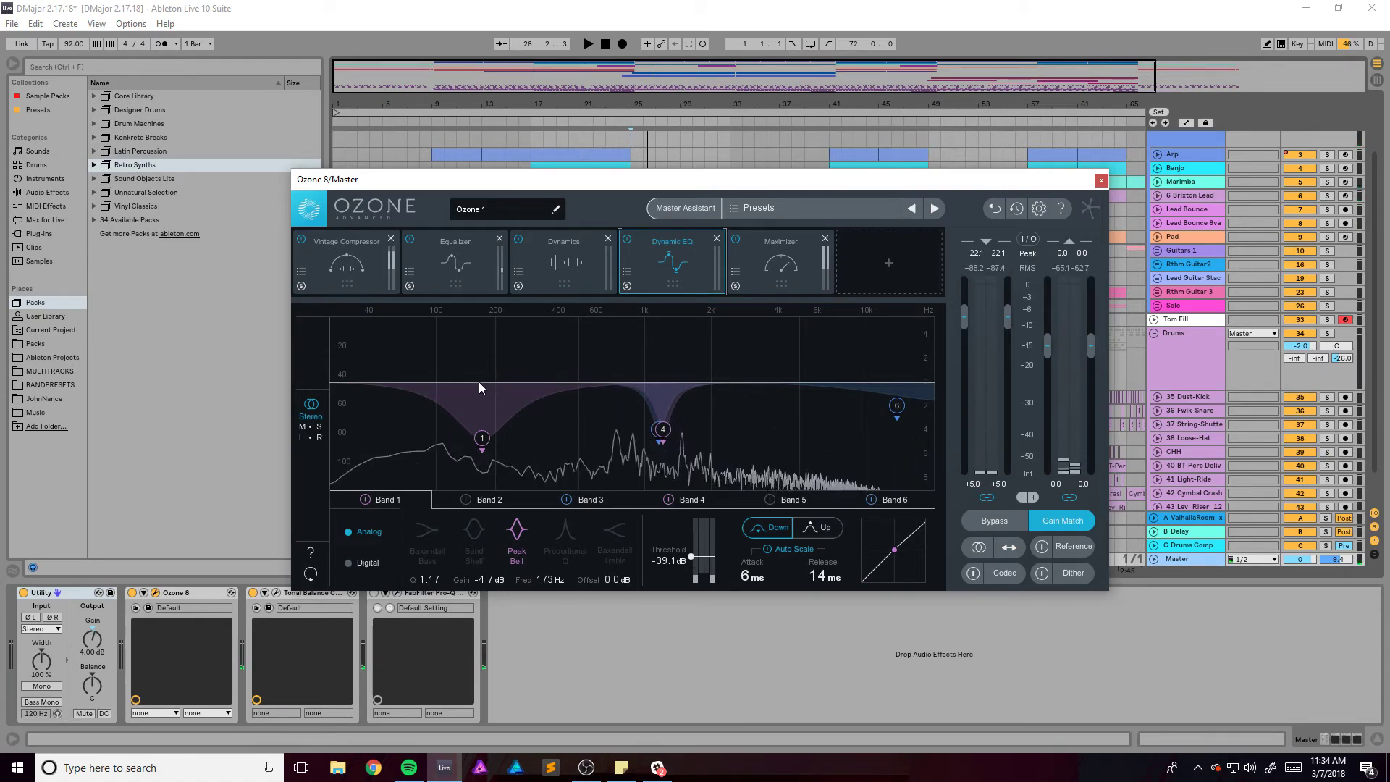
pyautogui.moveTo(543, 178); pyautogui.dragTo(503, 164)
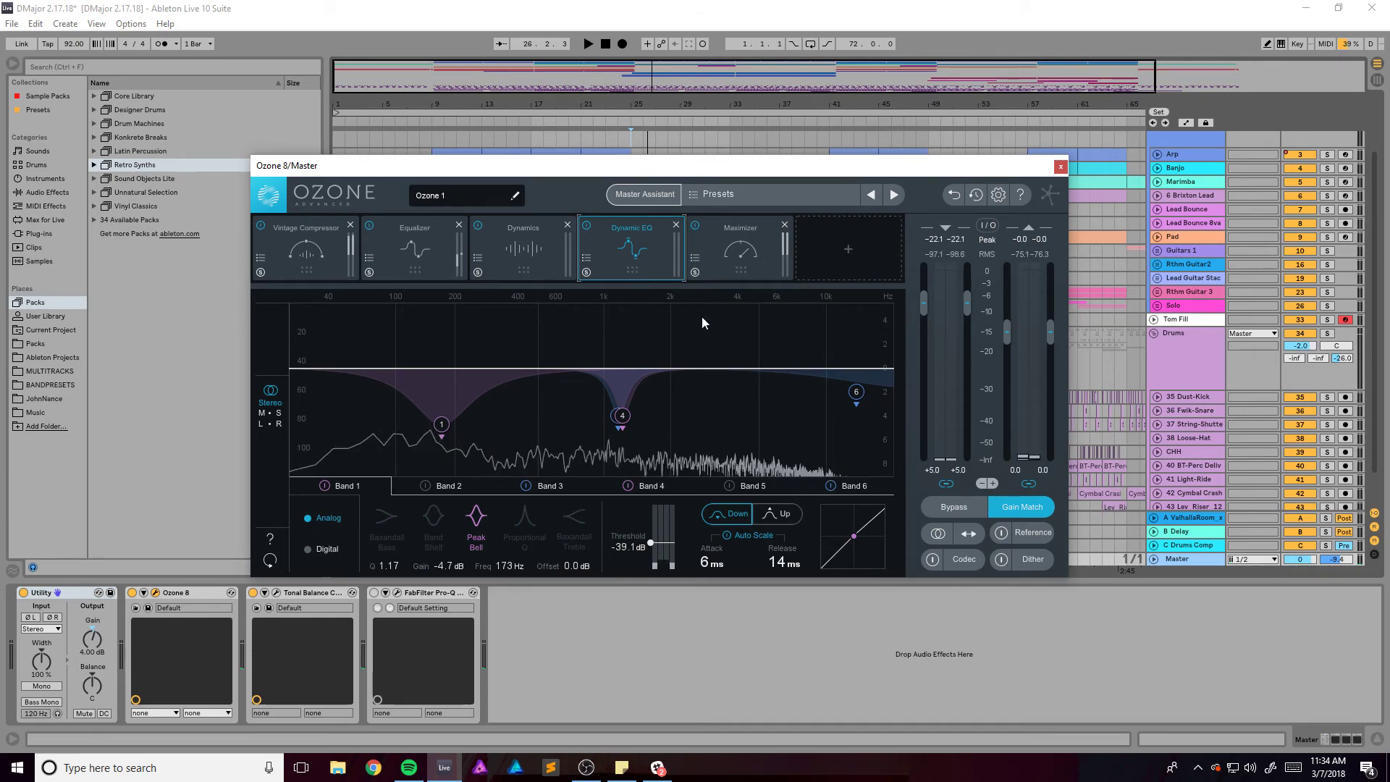
pyautogui.click(730, 244)
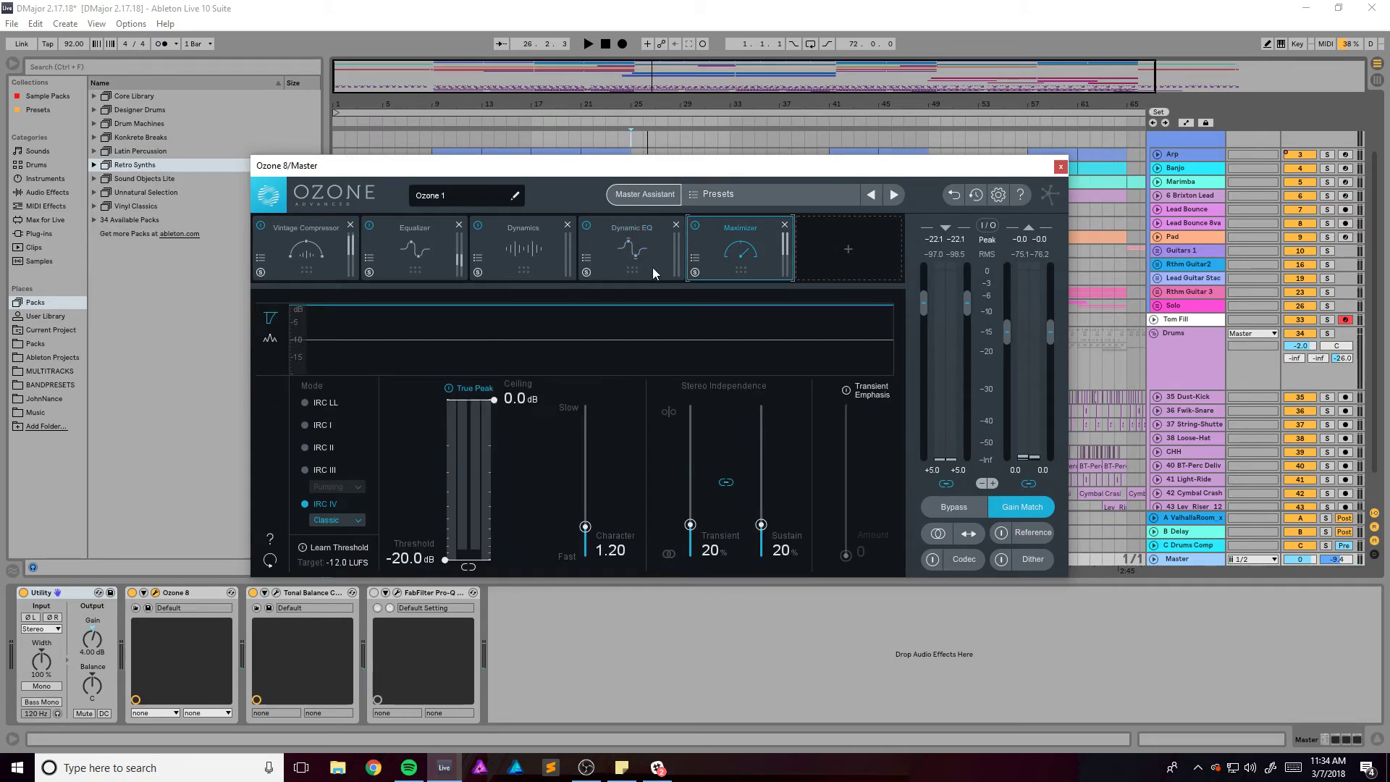
# Bypass the Ozone Maximizer and play the song twice to hear the unlimited master
pyautogui.click(696, 227)
pyautogui.press('space')
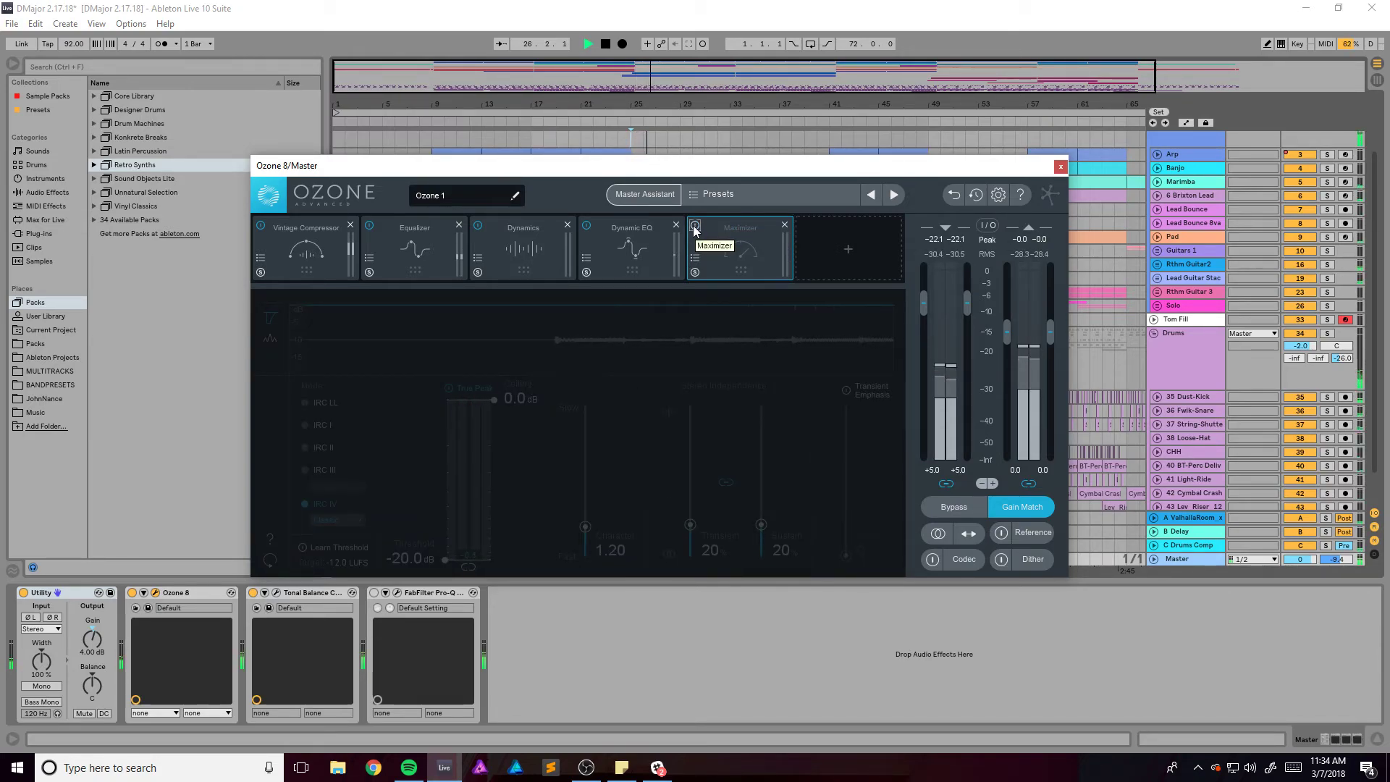
pyautogui.press('space')
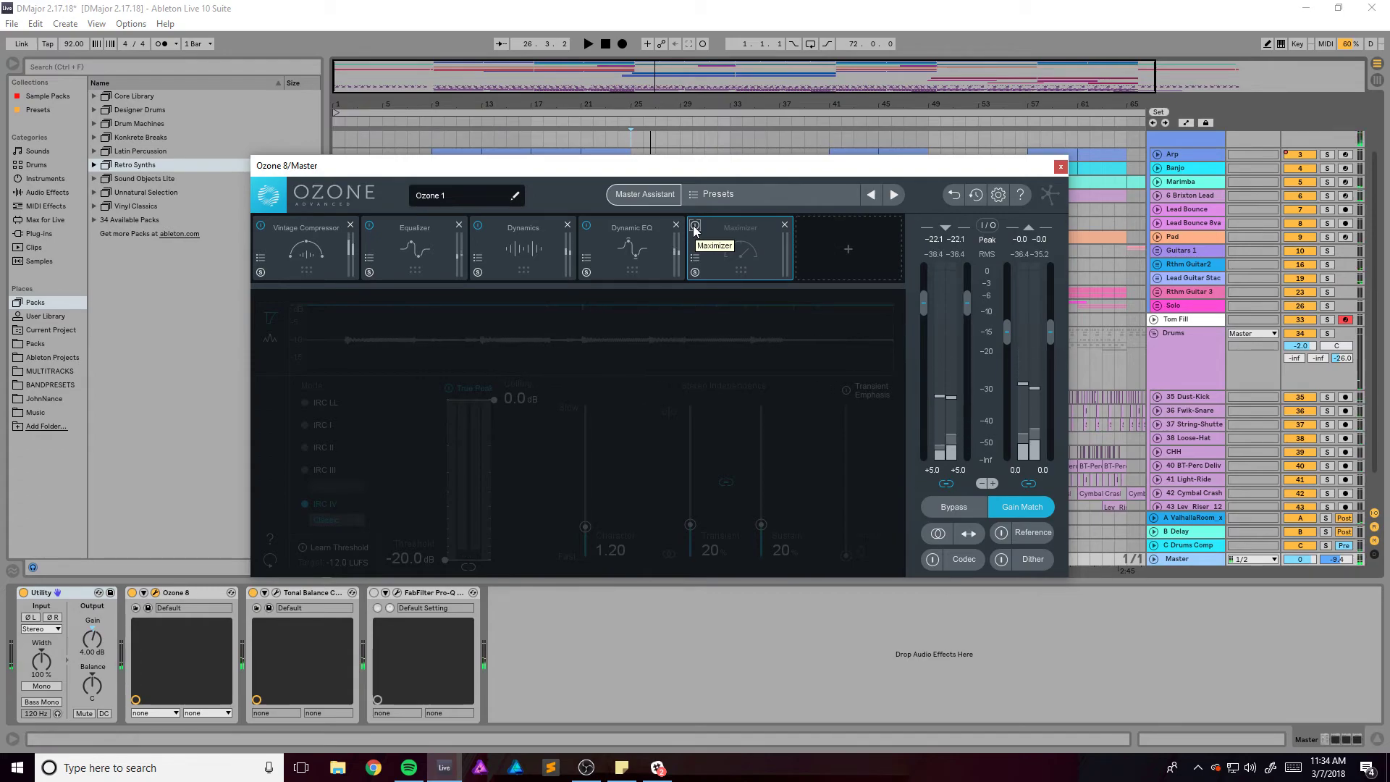
pyautogui.moveTo(592, 176); pyautogui.dragTo(629, 149)
pyautogui.press('space')
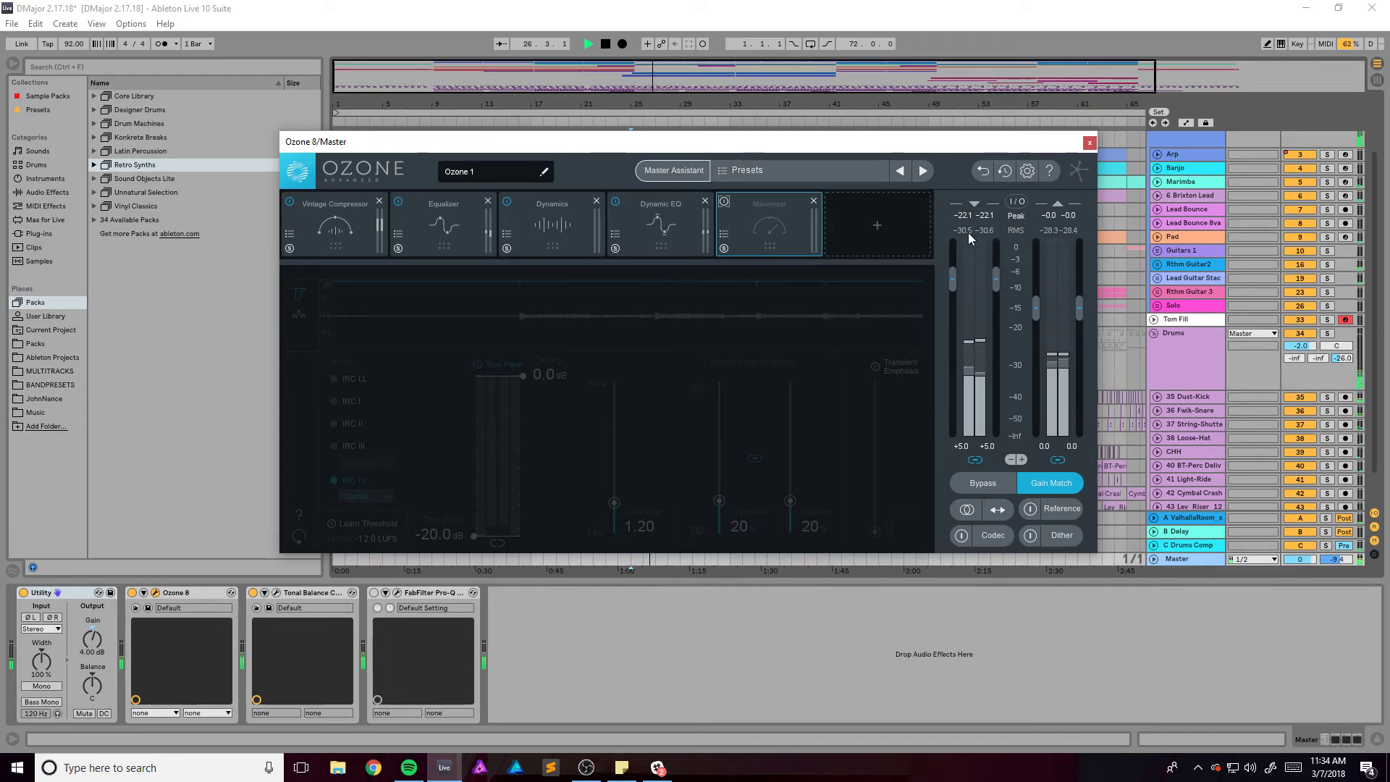
pyautogui.press('space')
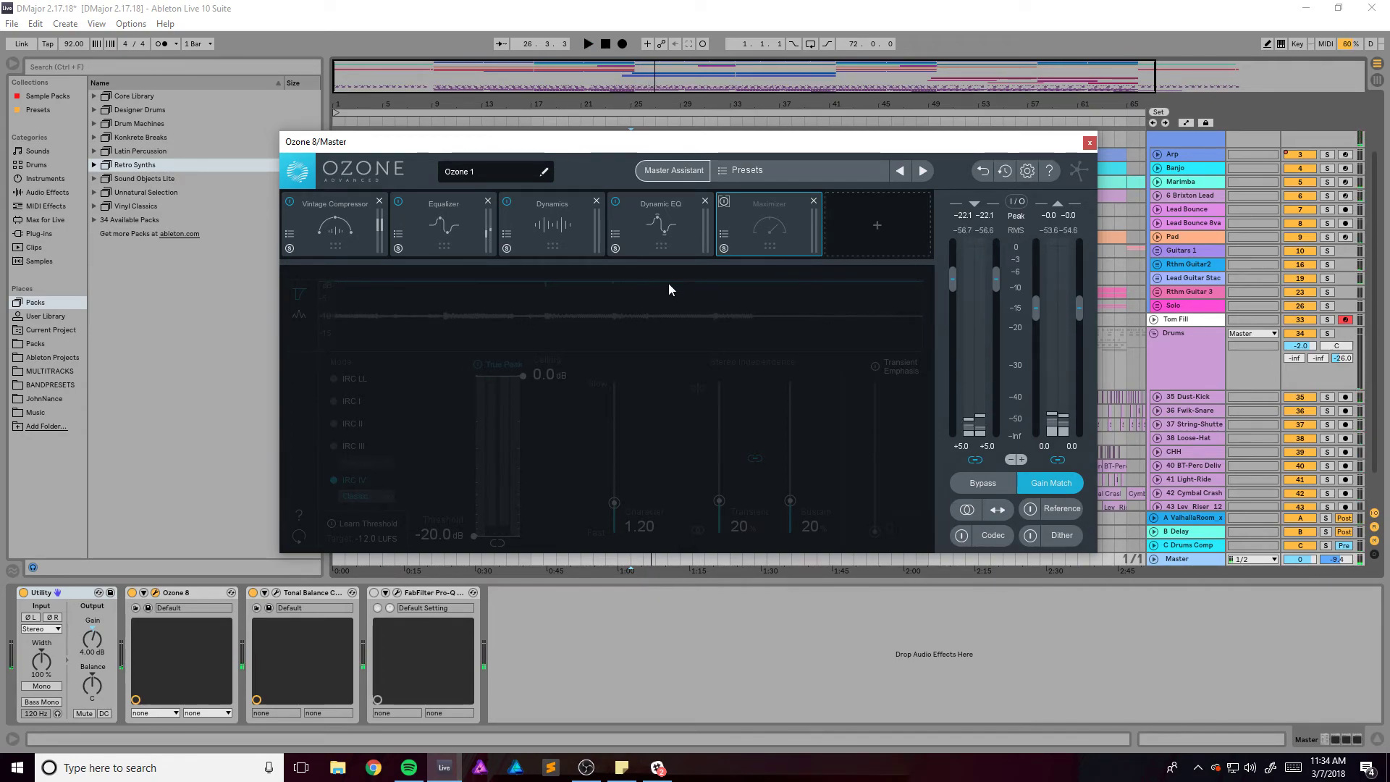
pyautogui.moveTo(741, 142); pyautogui.dragTo(699, 175)
# Re-enable the Maximizer (IRC IV, -20.0 dB threshold, 0.0 dB ceiling) and replay the limited master
pyautogui.click(682, 234)
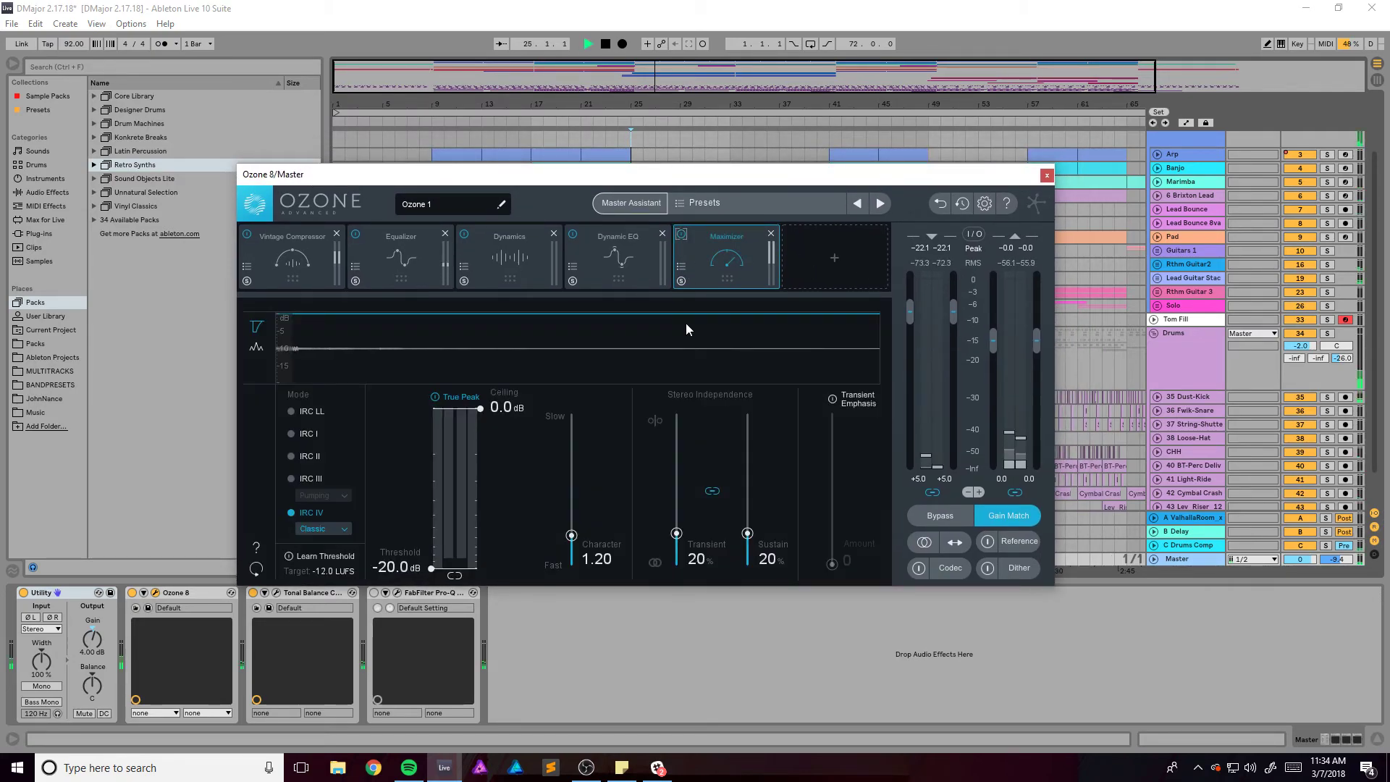
pyautogui.press('space')
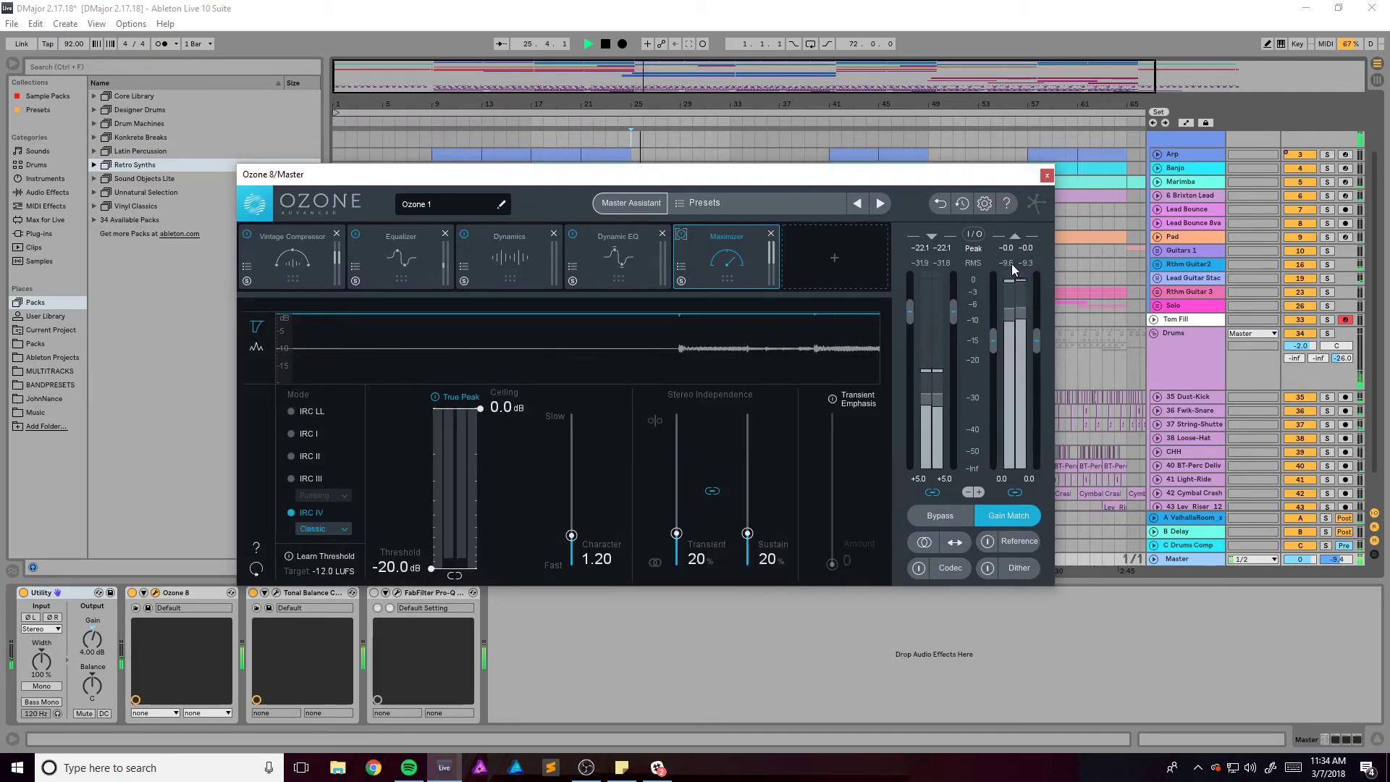
pyautogui.press('space')
pyautogui.moveTo(697, 174); pyautogui.dragTo(725, 181)
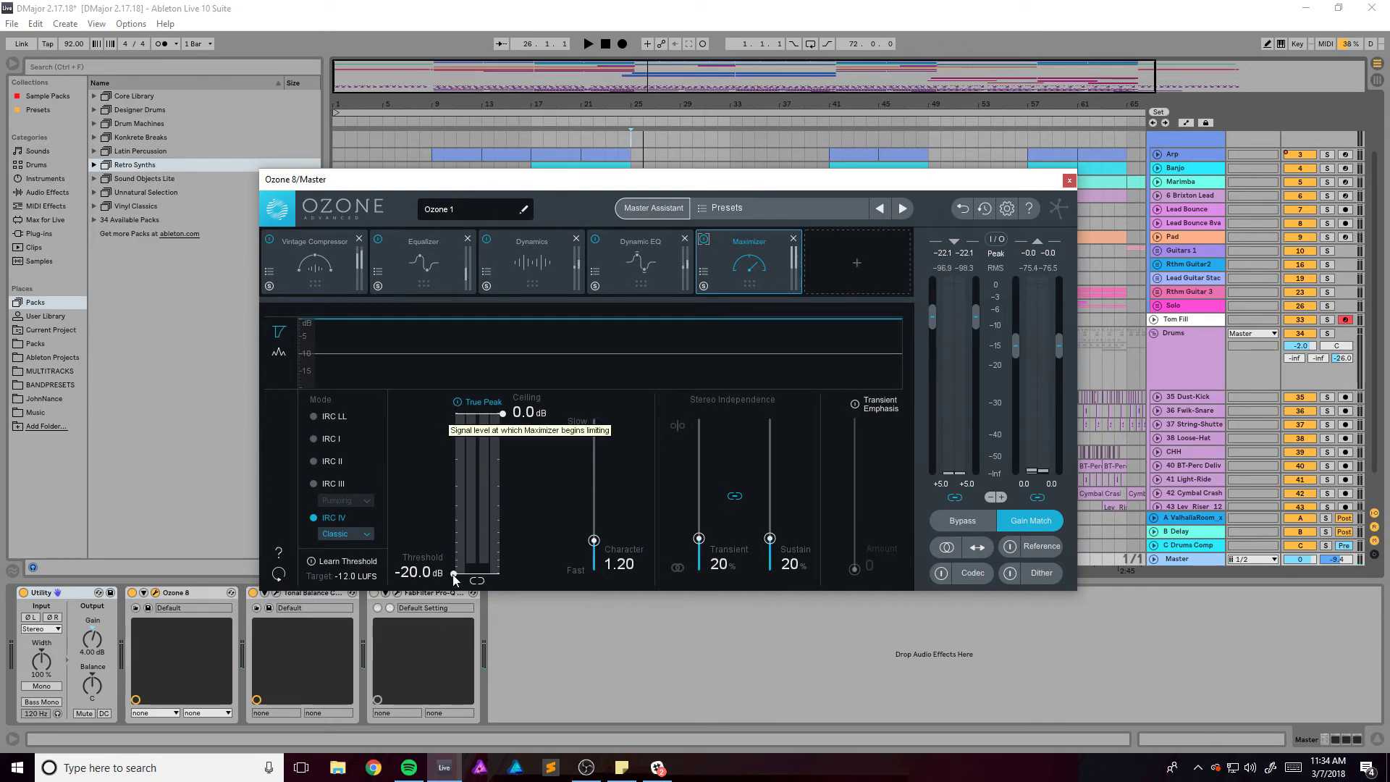
pyautogui.press('space')
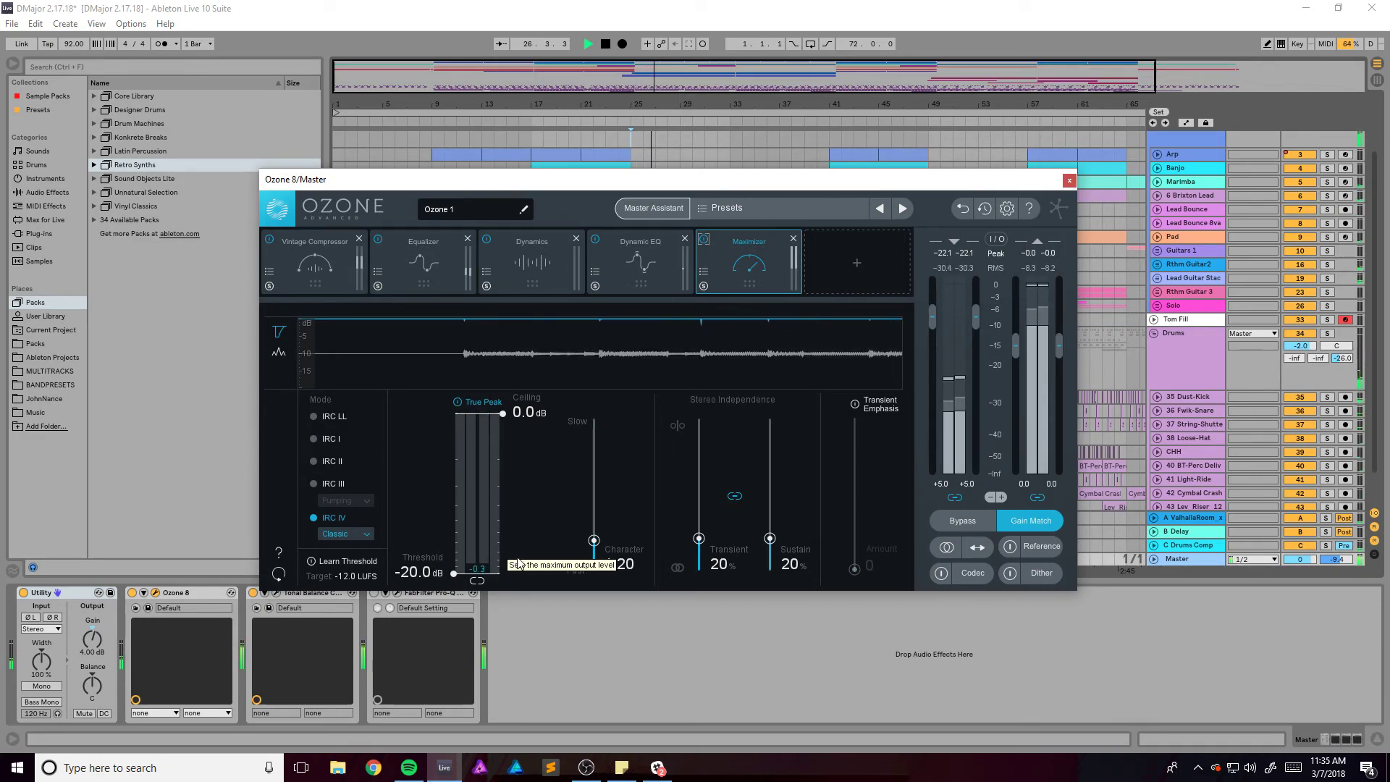
pyautogui.press('space')
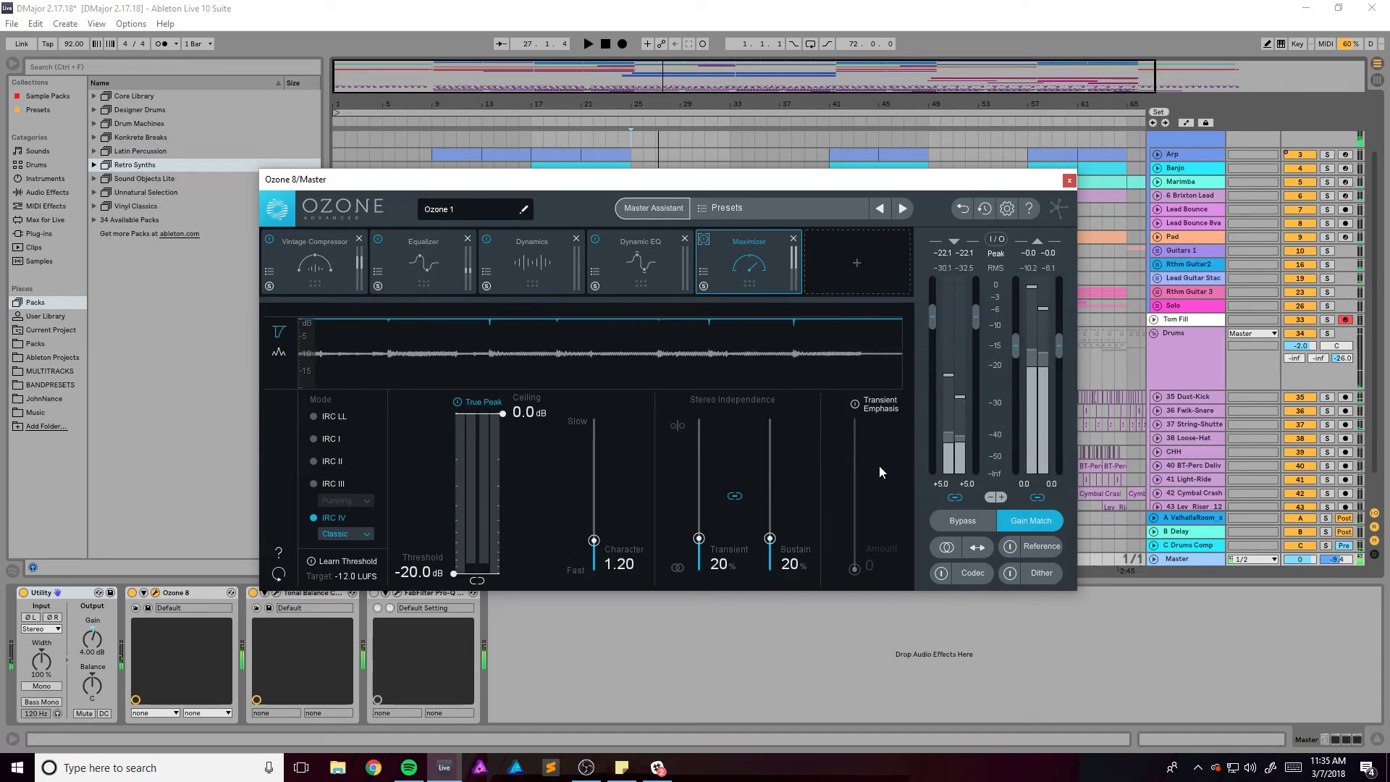
pyautogui.moveTo(557, 180); pyautogui.dragTo(629, 138)
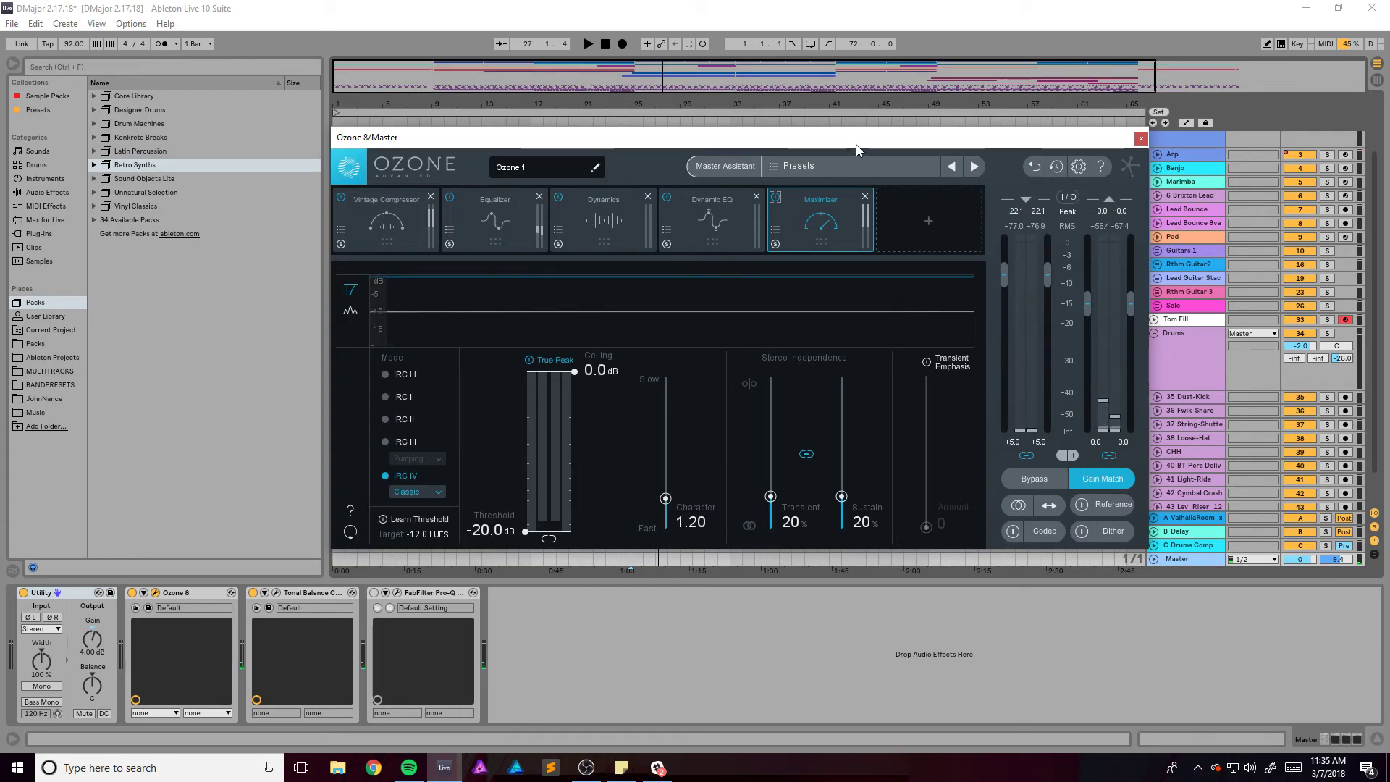
pyautogui.moveTo(856, 145); pyautogui.dragTo(711, 143)
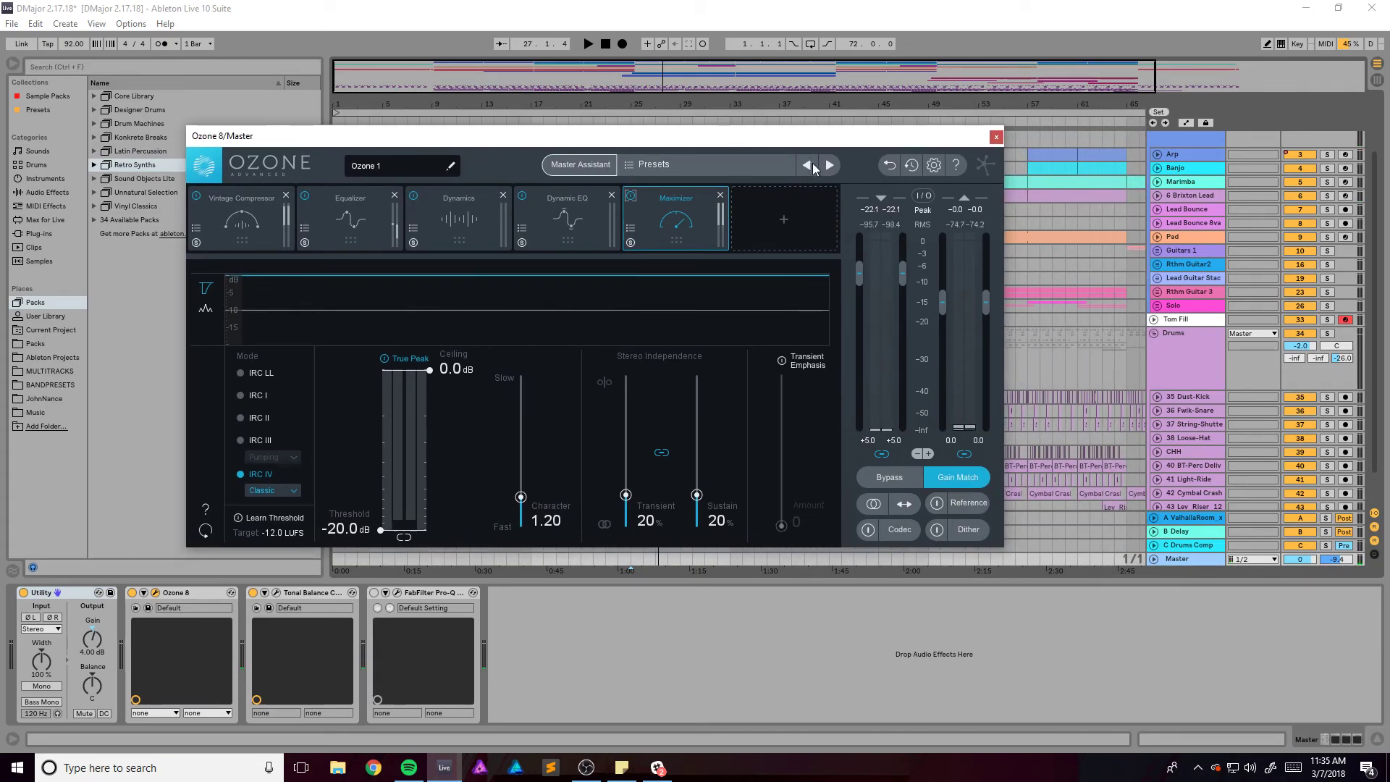
pyautogui.click(1326, 533)
pyautogui.press('space')
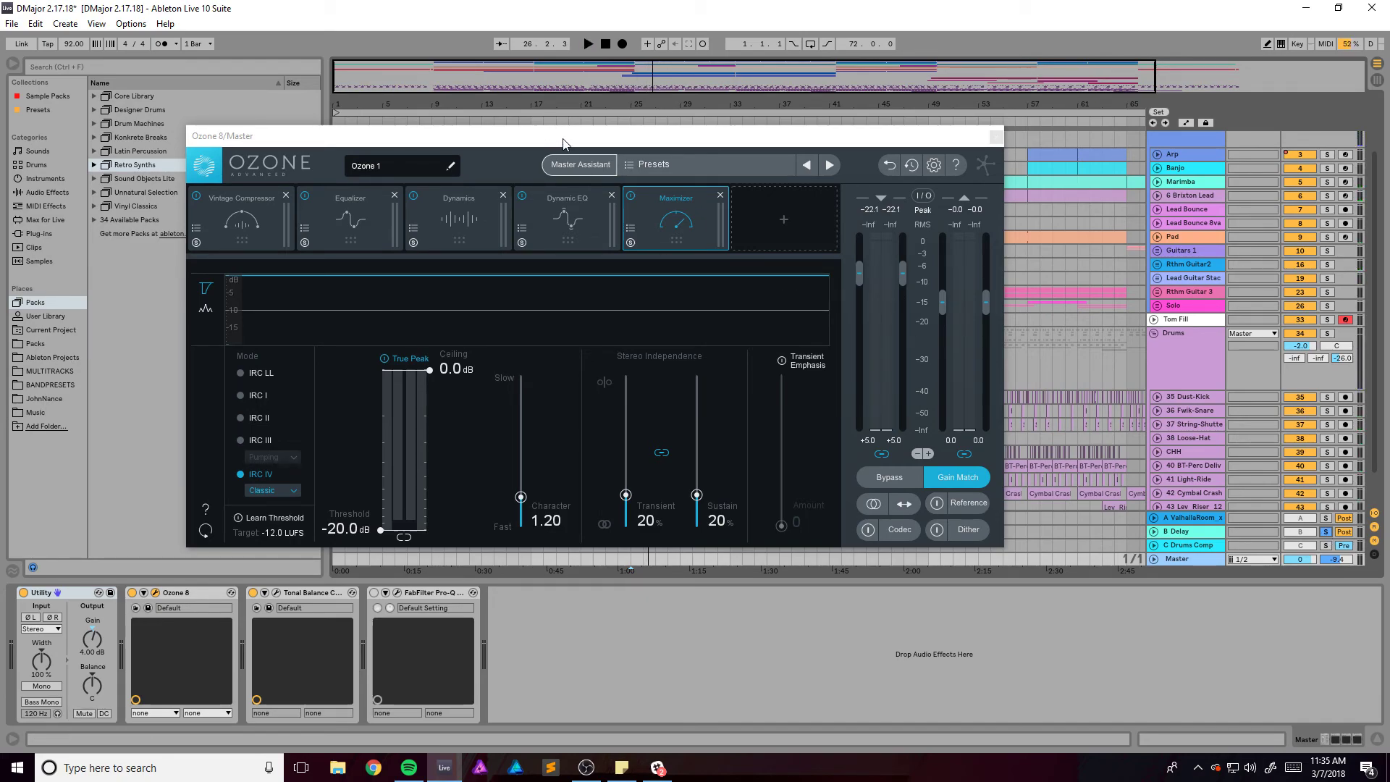
pyautogui.moveTo(564, 138); pyautogui.dragTo(607, 126)
# Open Tonal Balance Control over Ozone and play the song to watch the master's frequency balance
pyautogui.click(281, 596)
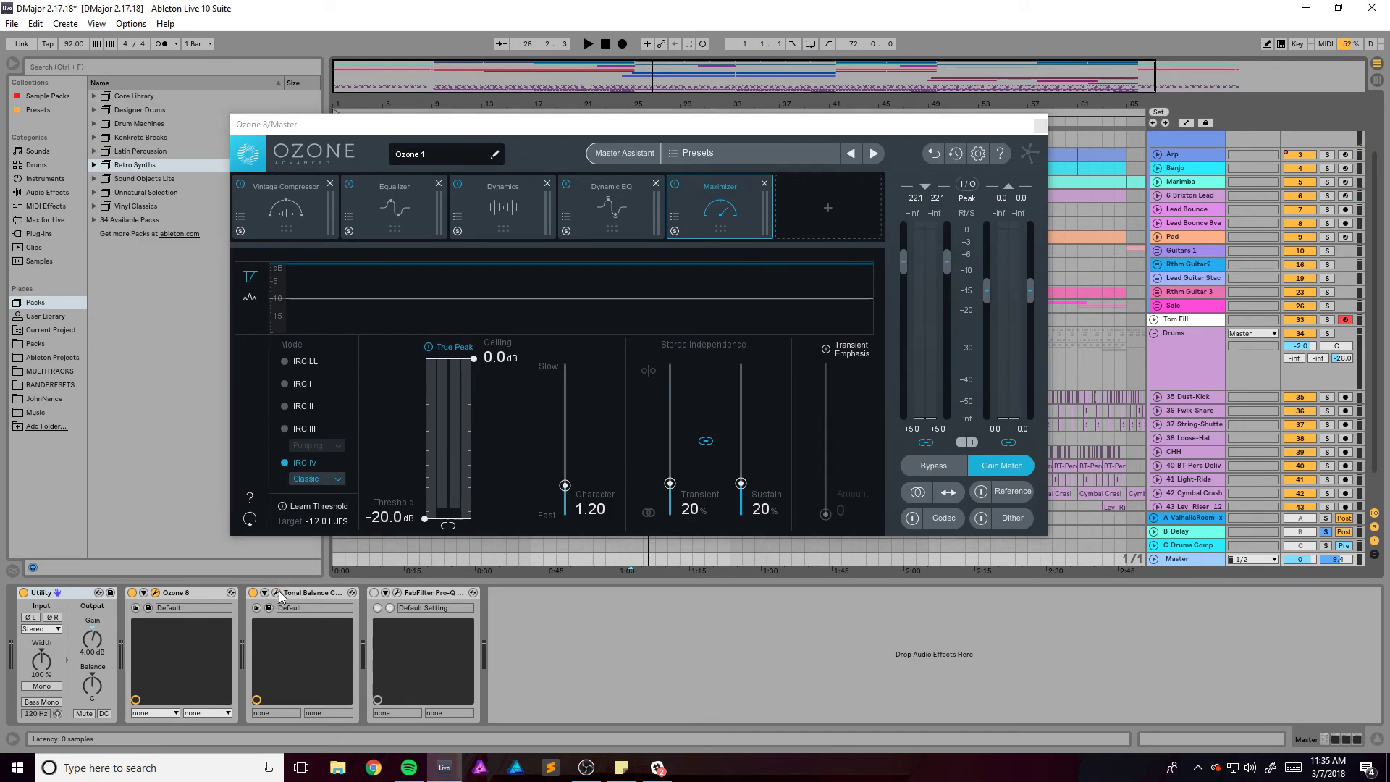
pyautogui.moveTo(591, 136); pyautogui.dragTo(449, 235)
pyautogui.press('space')
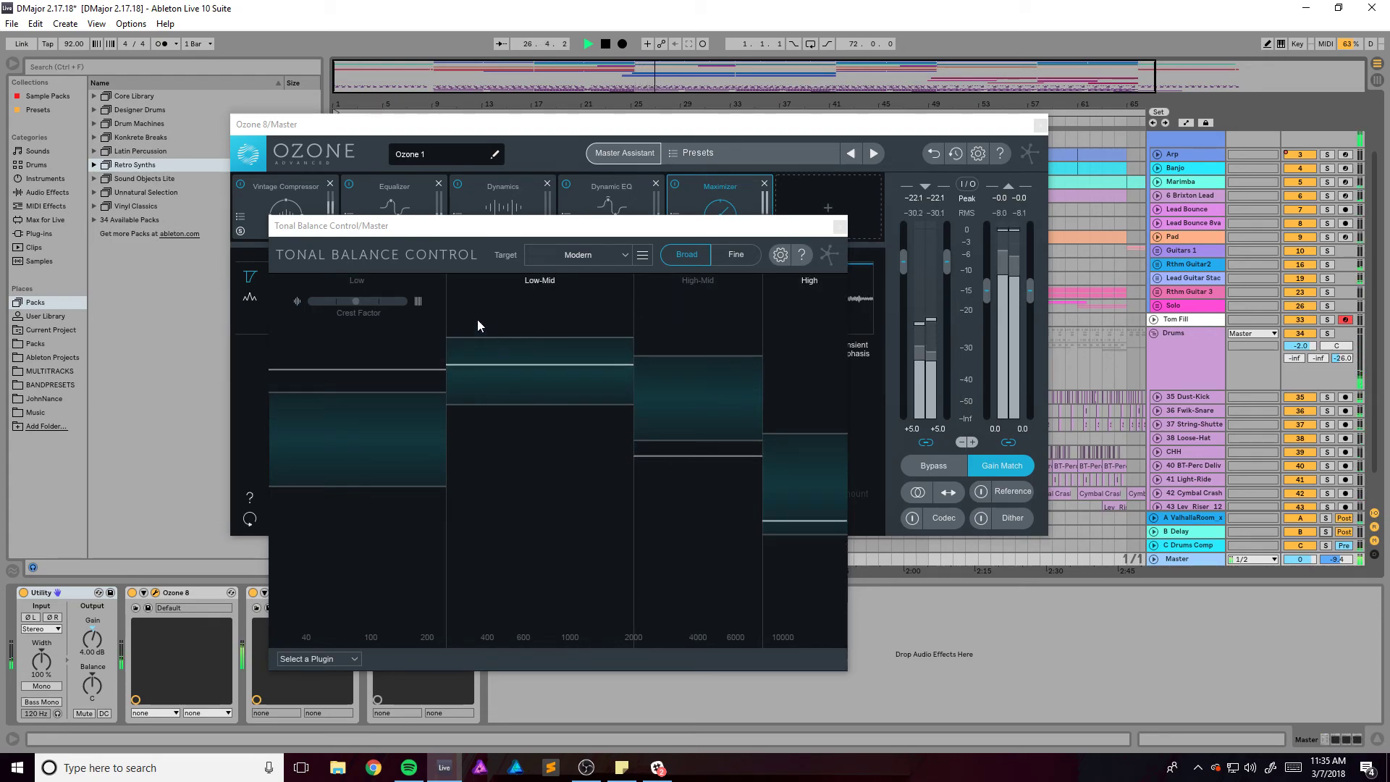
pyautogui.press('space')
# Close the Tonal Balance Control window and move the Ozone window to the right
pyautogui.moveTo(835, 231); pyautogui.dragTo(866, 236)
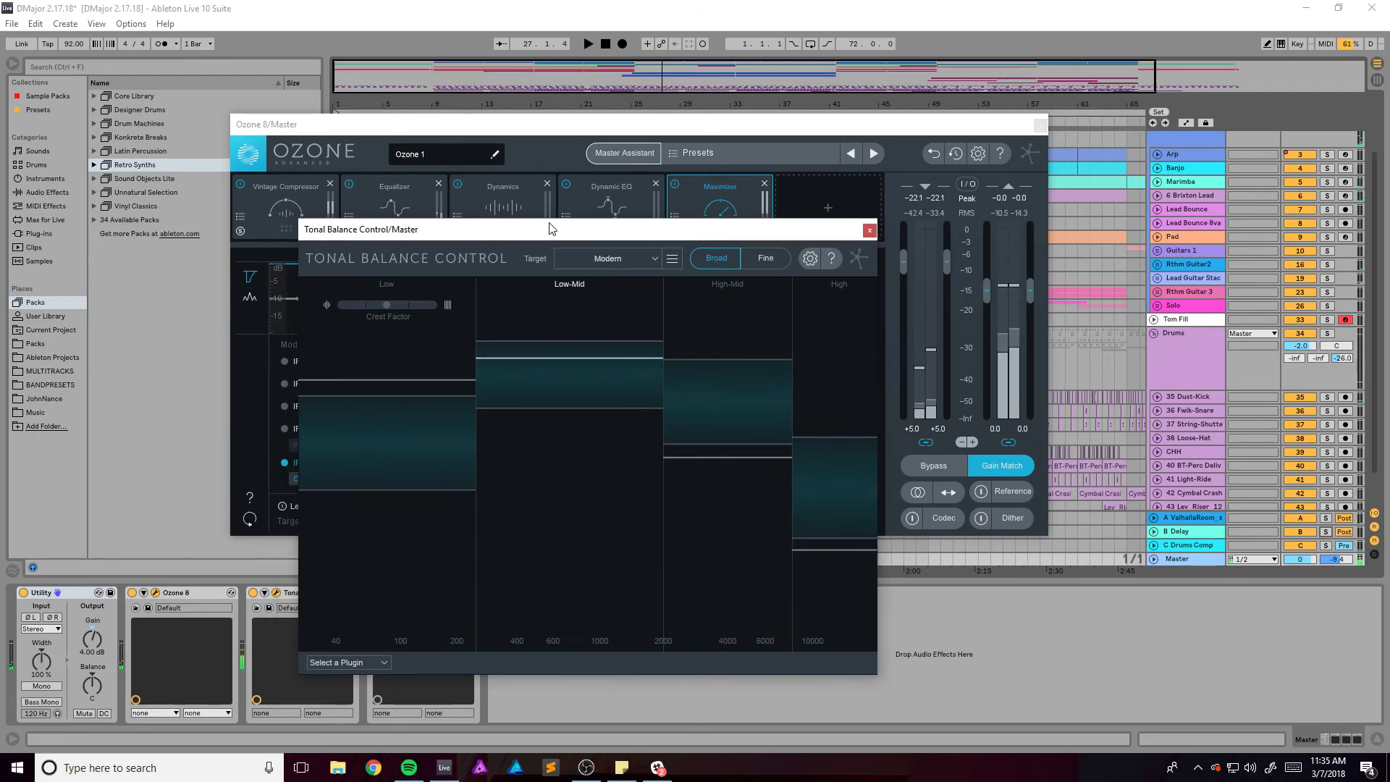
pyautogui.click(867, 232)
pyautogui.moveTo(599, 126); pyautogui.dragTo(660, 122)
pyautogui.click(1142, 115)
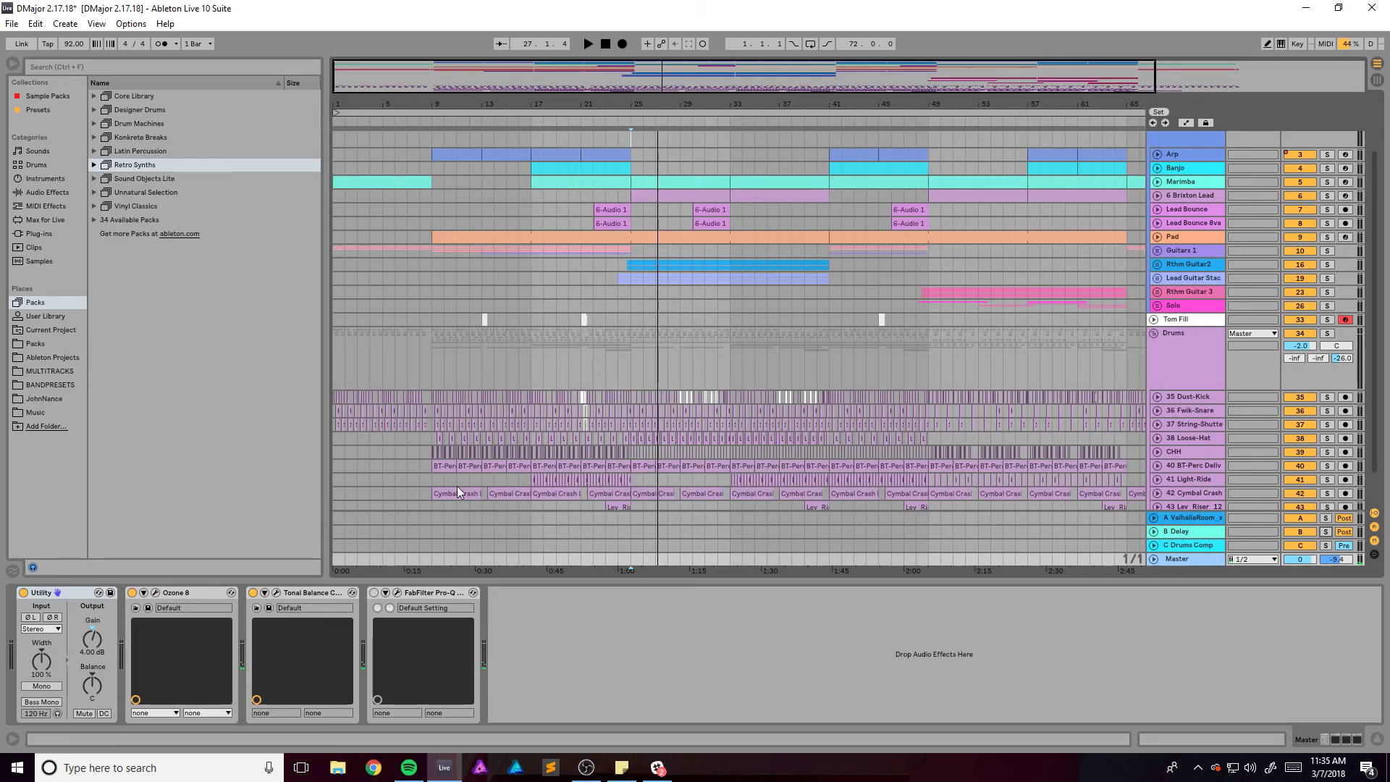
pyautogui.click(398, 593)
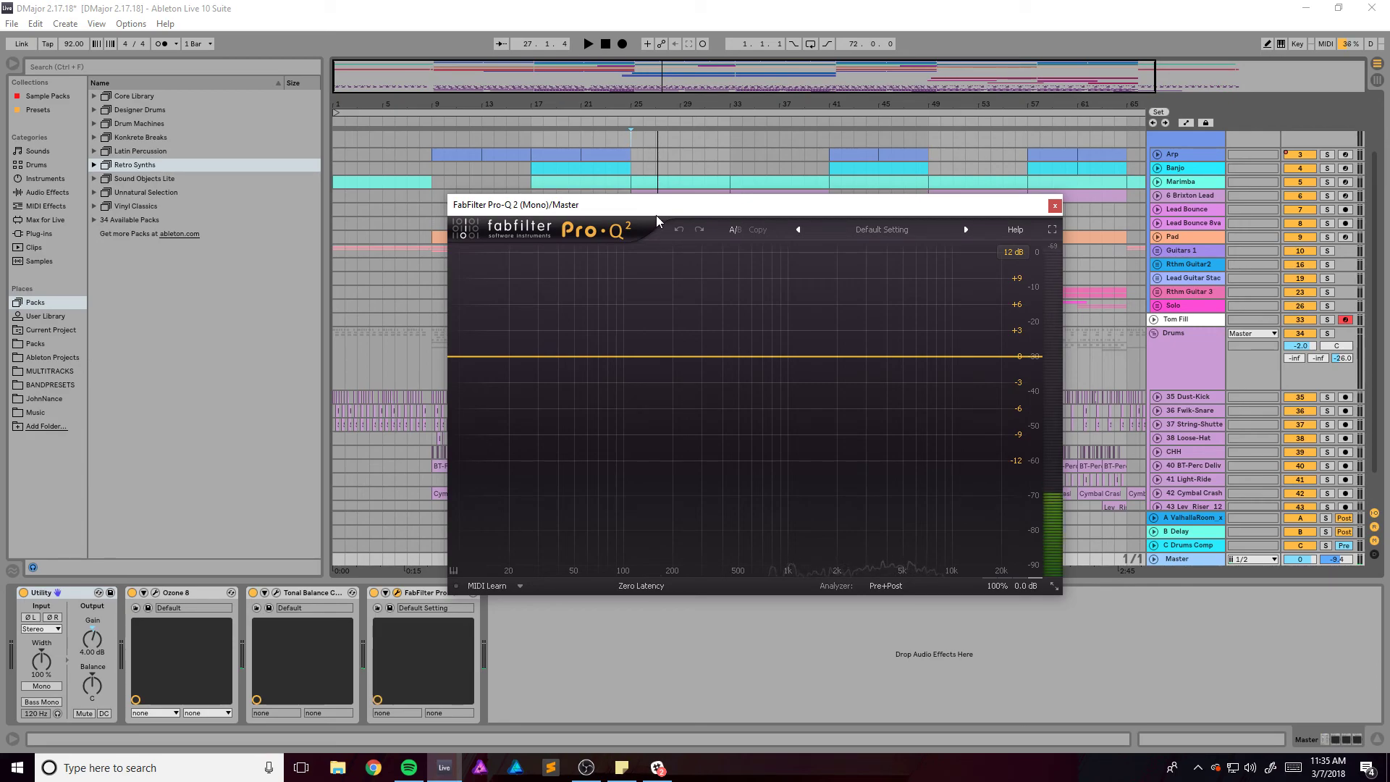
pyautogui.click(1055, 205)
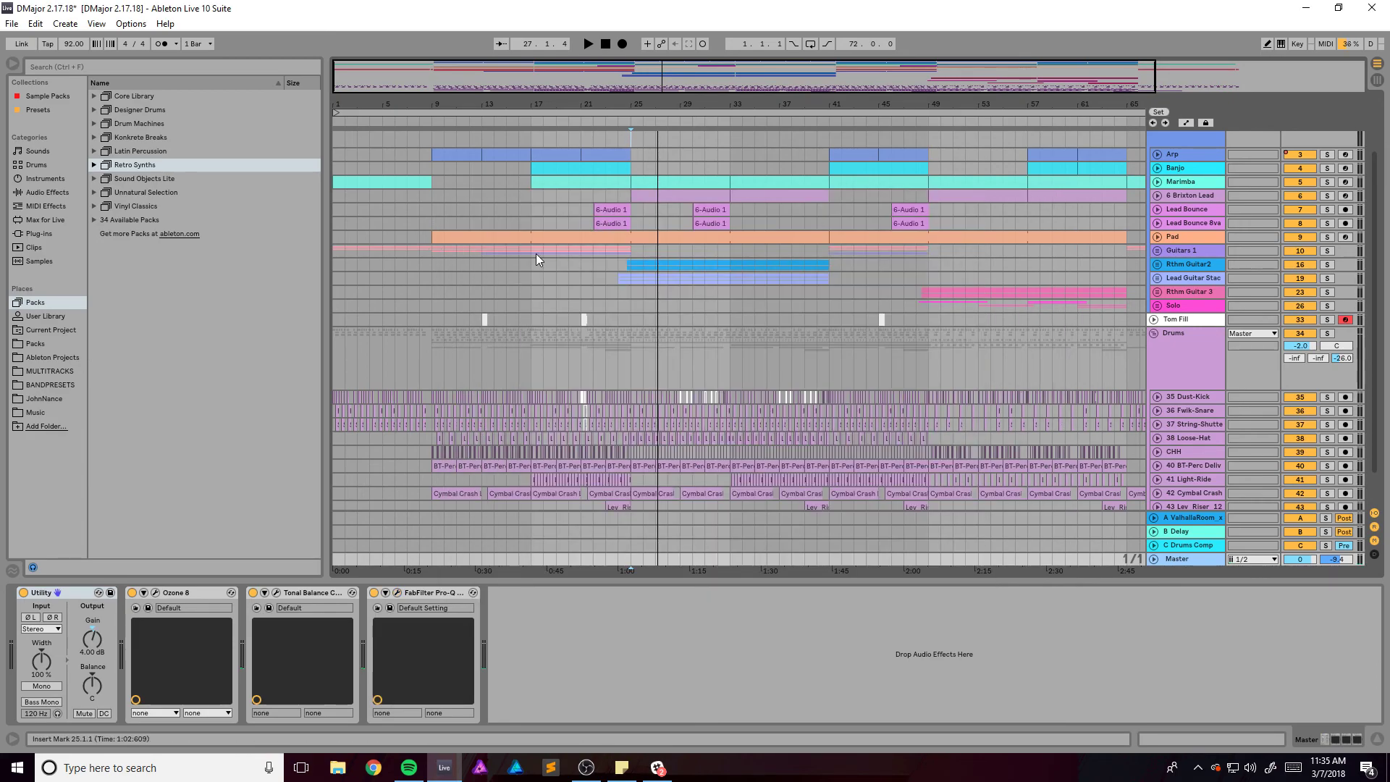
pyautogui.press('space')
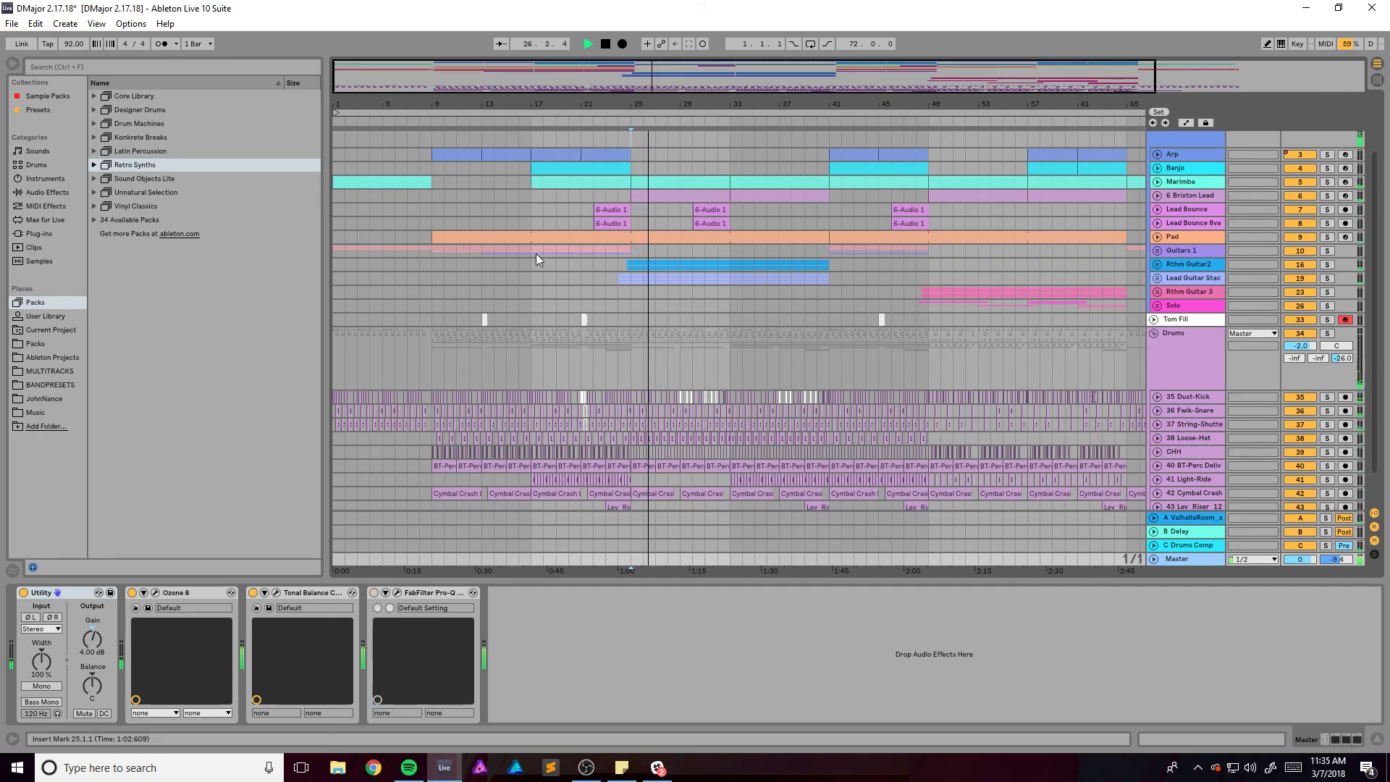
pyautogui.press('space')
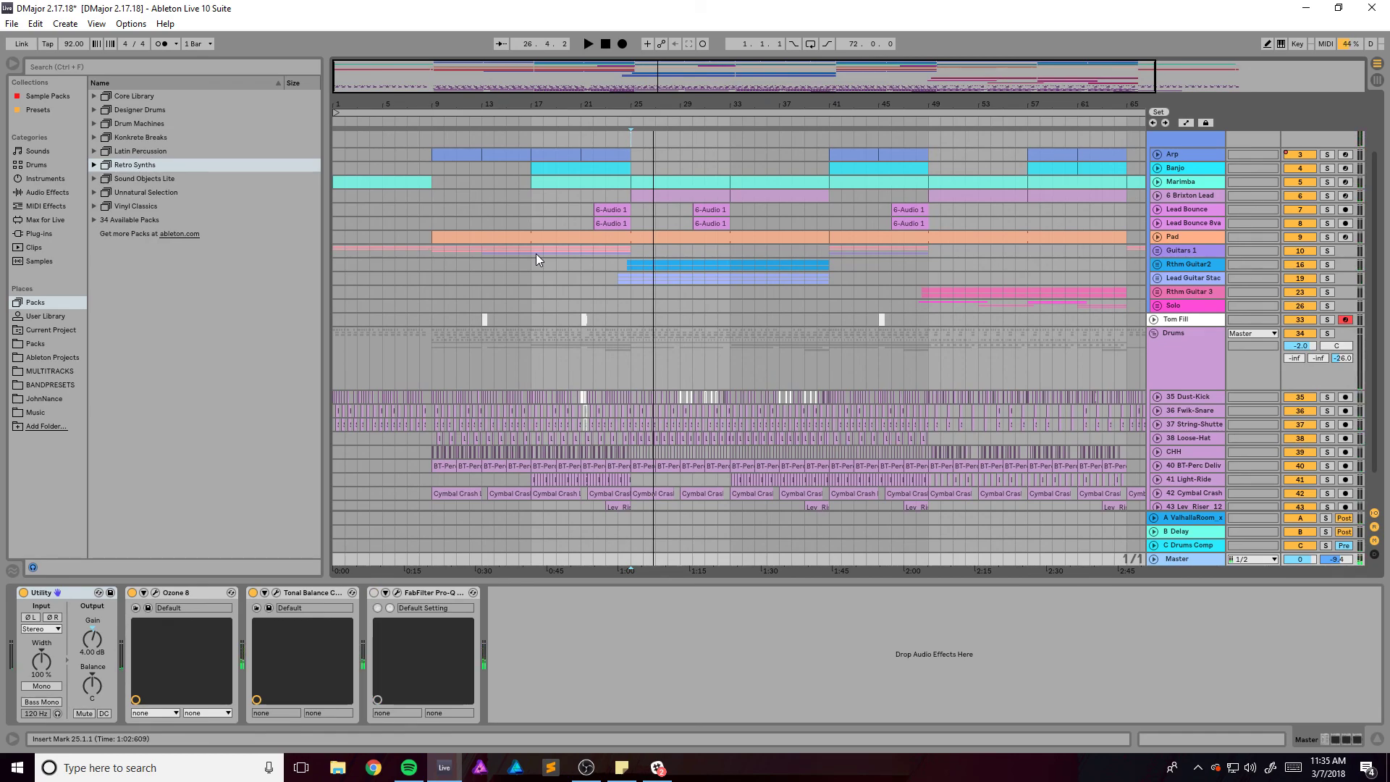
# Fold the Instruments and Drums group tracks, return to bar 1, and save the set with Ctrl+S
pyautogui.moveTo(535, 75); pyautogui.dragTo(534, 58)
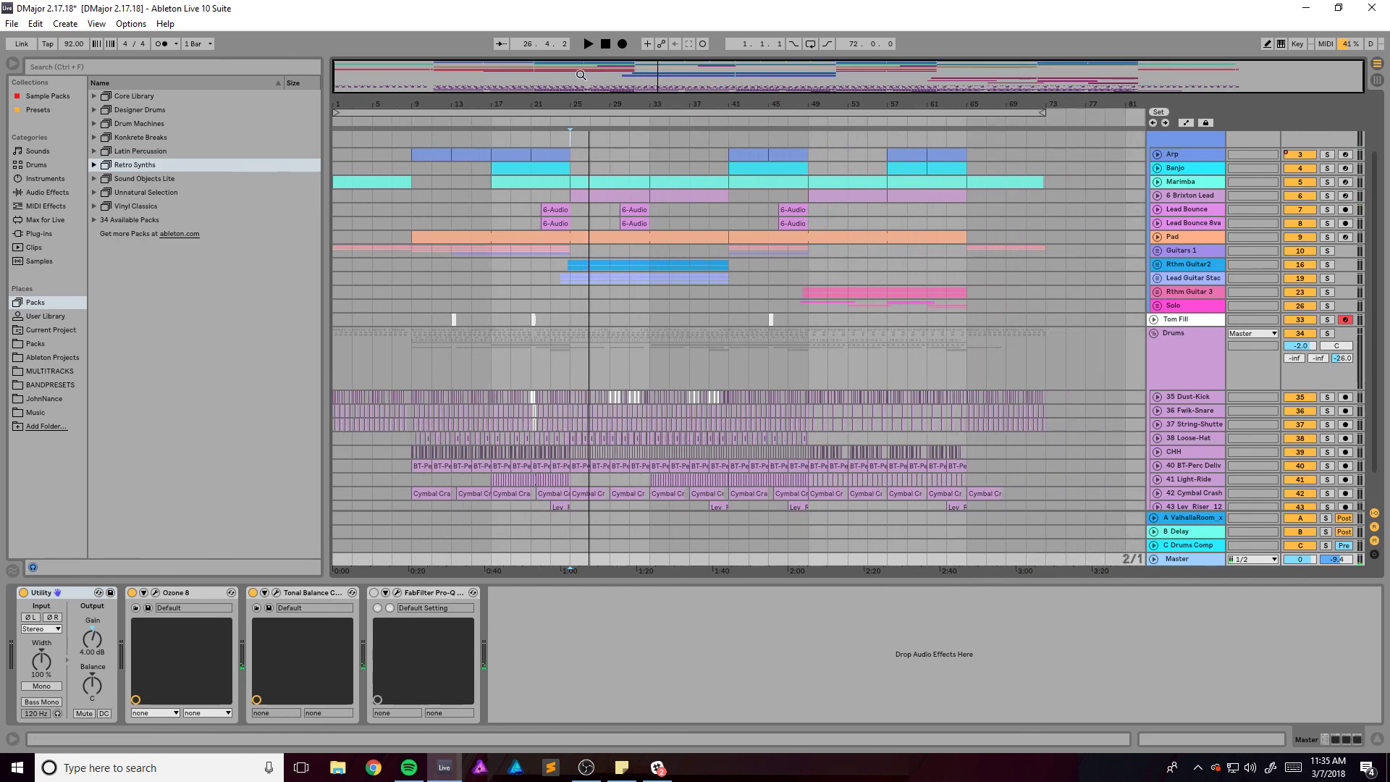
pyautogui.scroll(-2, 667, 344)
pyautogui.scroll(5, 852, 346)
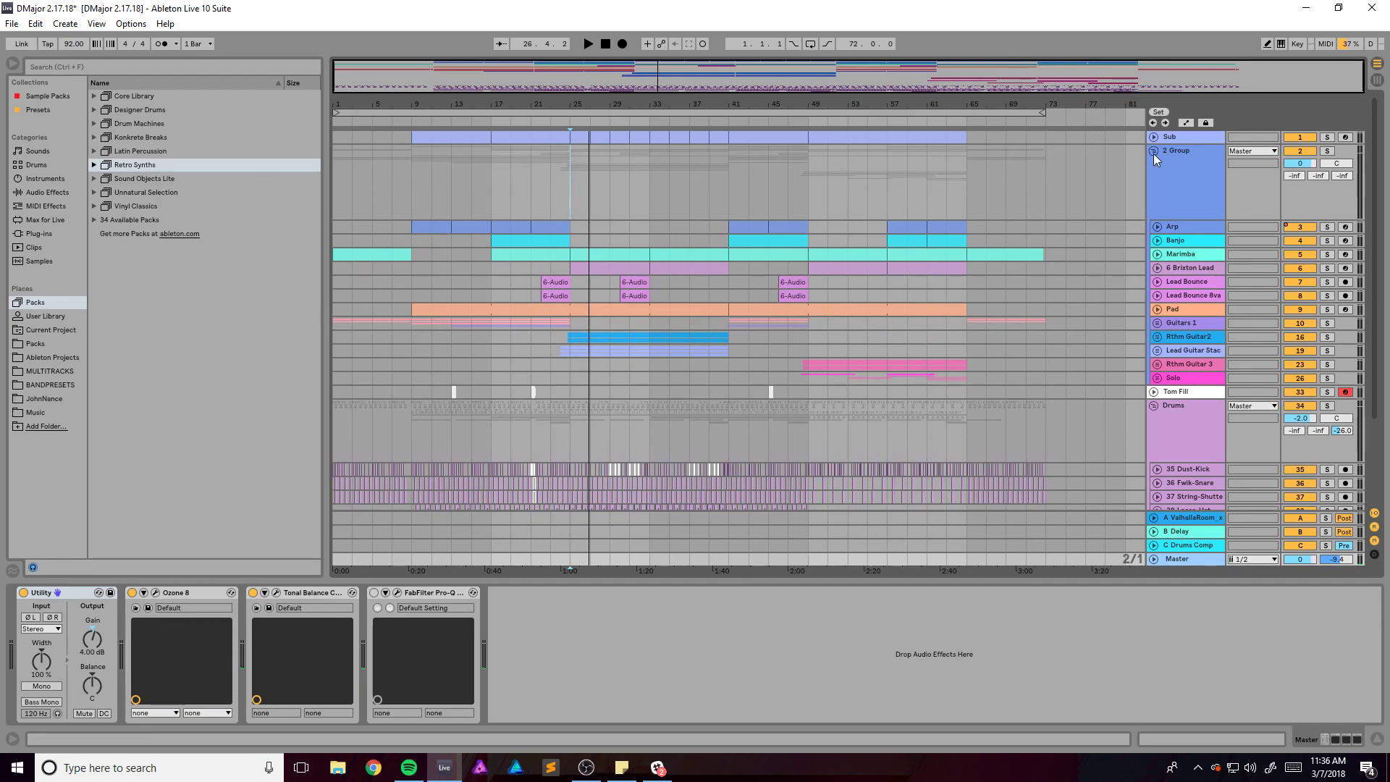
pyautogui.click(1155, 151)
pyautogui.click(1196, 168)
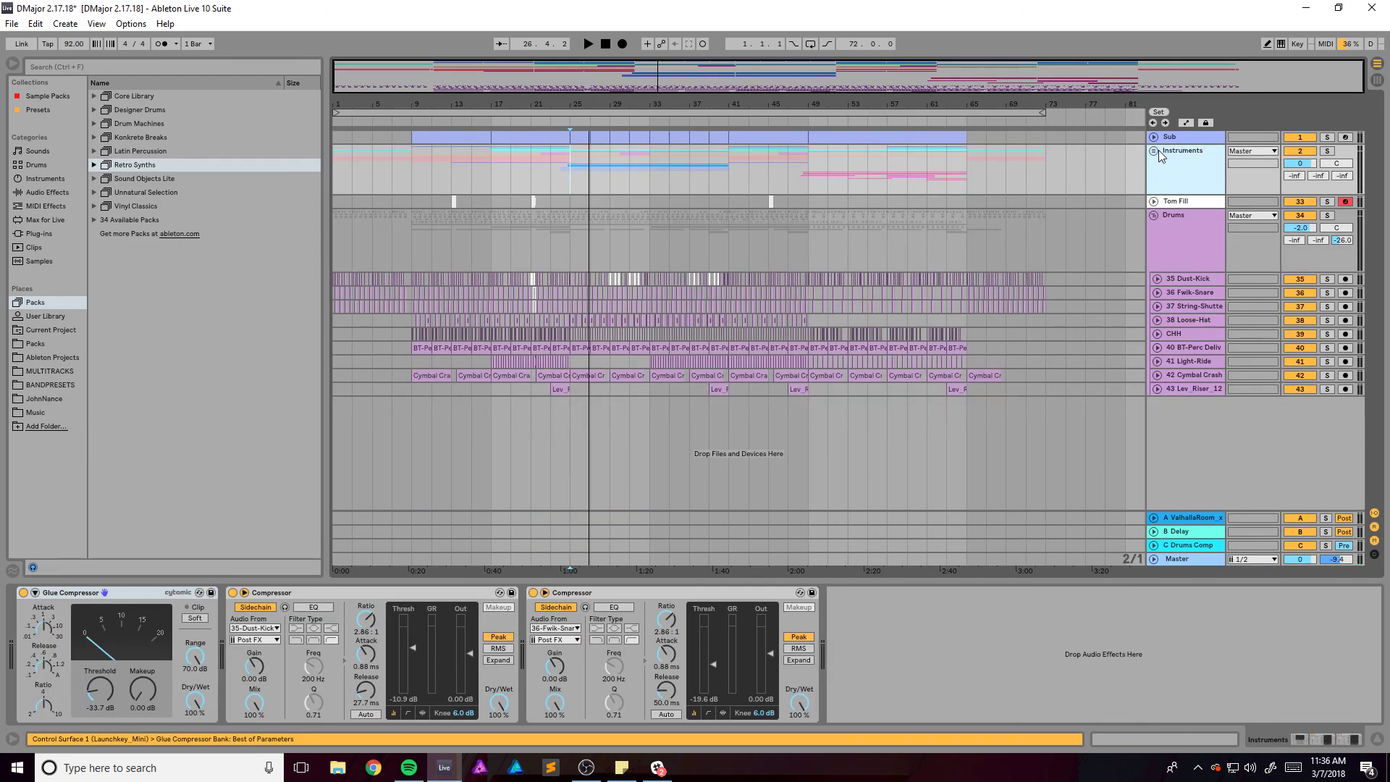
pyautogui.click(1155, 217)
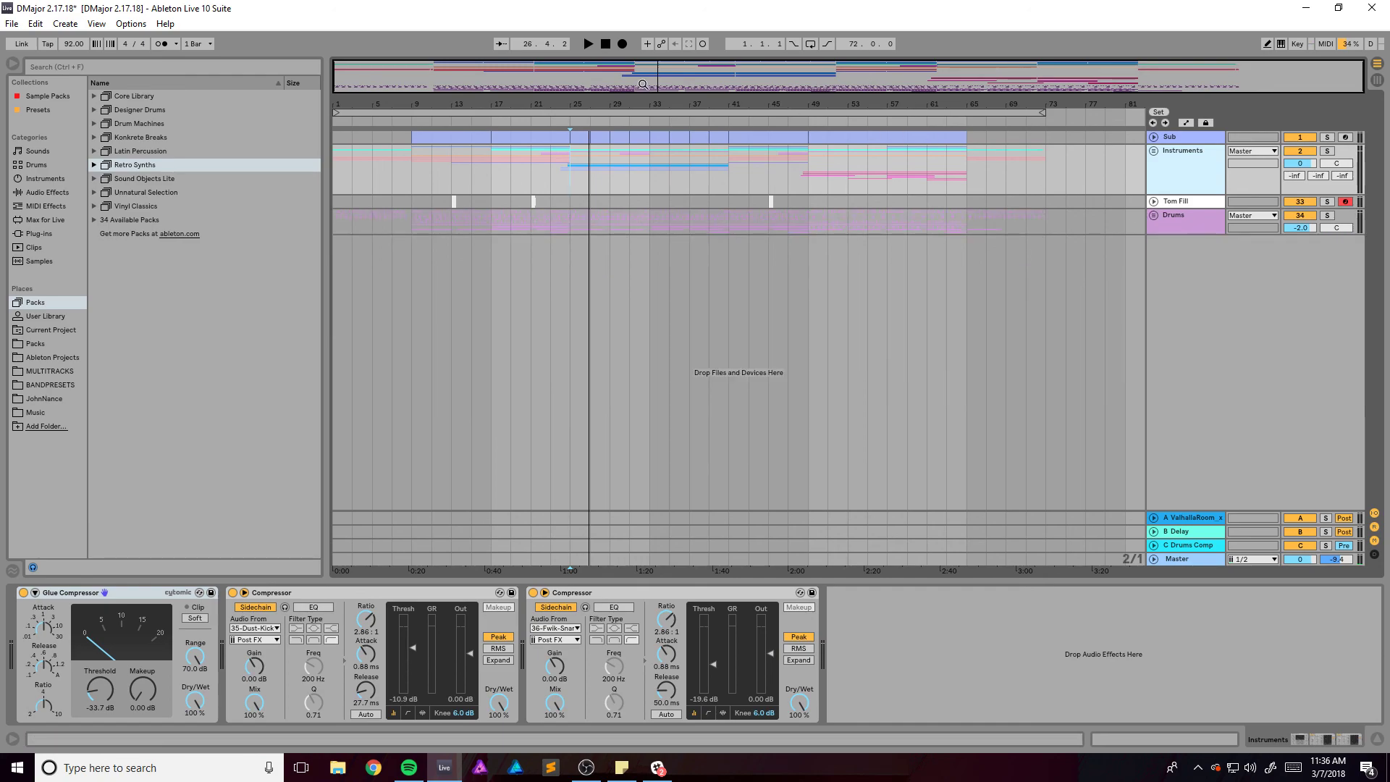
pyautogui.click(337, 174)
pyautogui.hotkey('ctrl', 's')
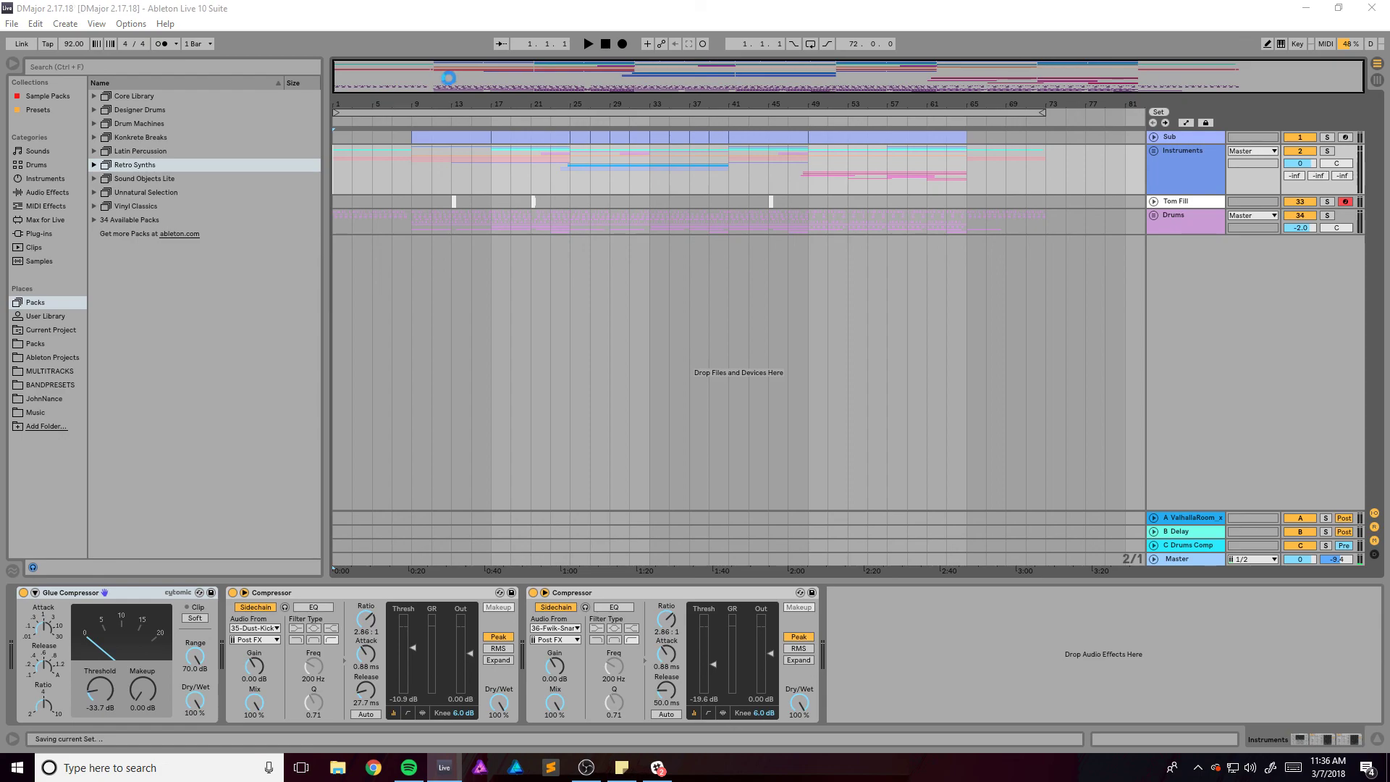